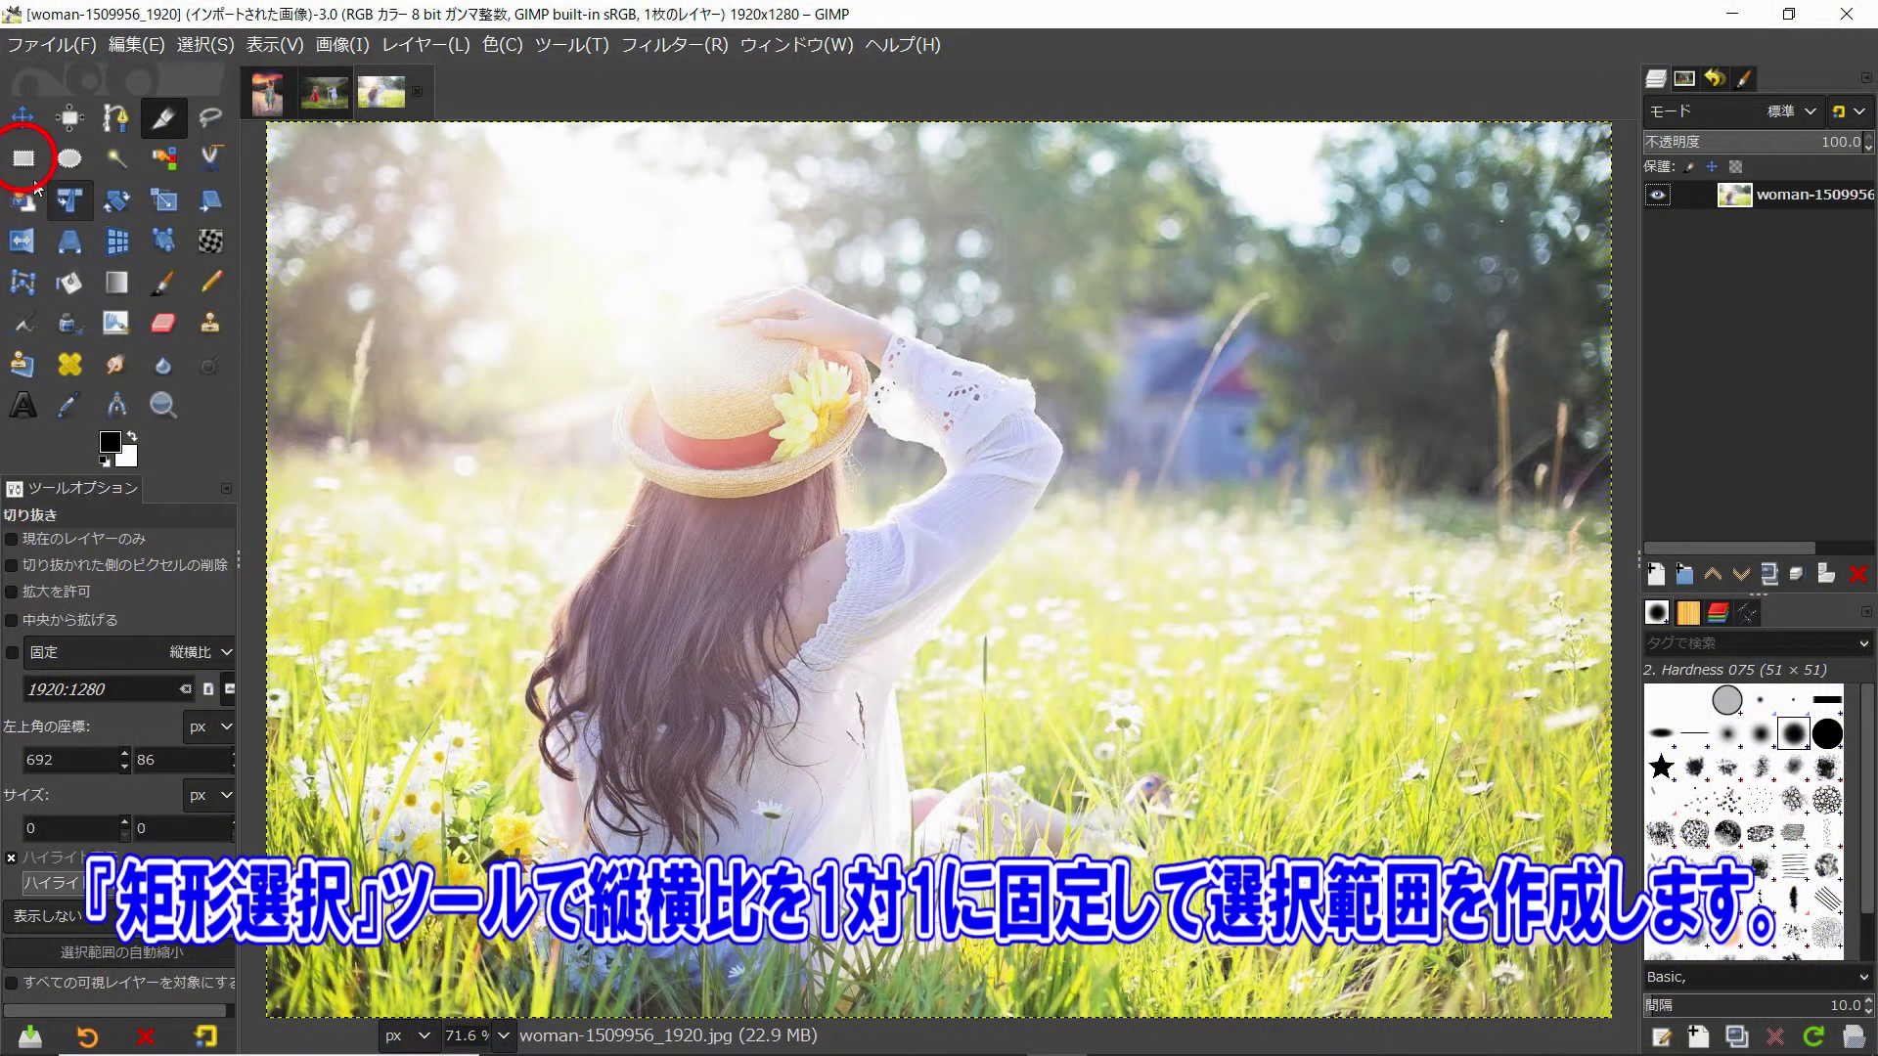
Copy a 1209×1209 square of the meadow photo into its own layer and fill it black
{"action": "left_click", "coordinate": [30, 174]}
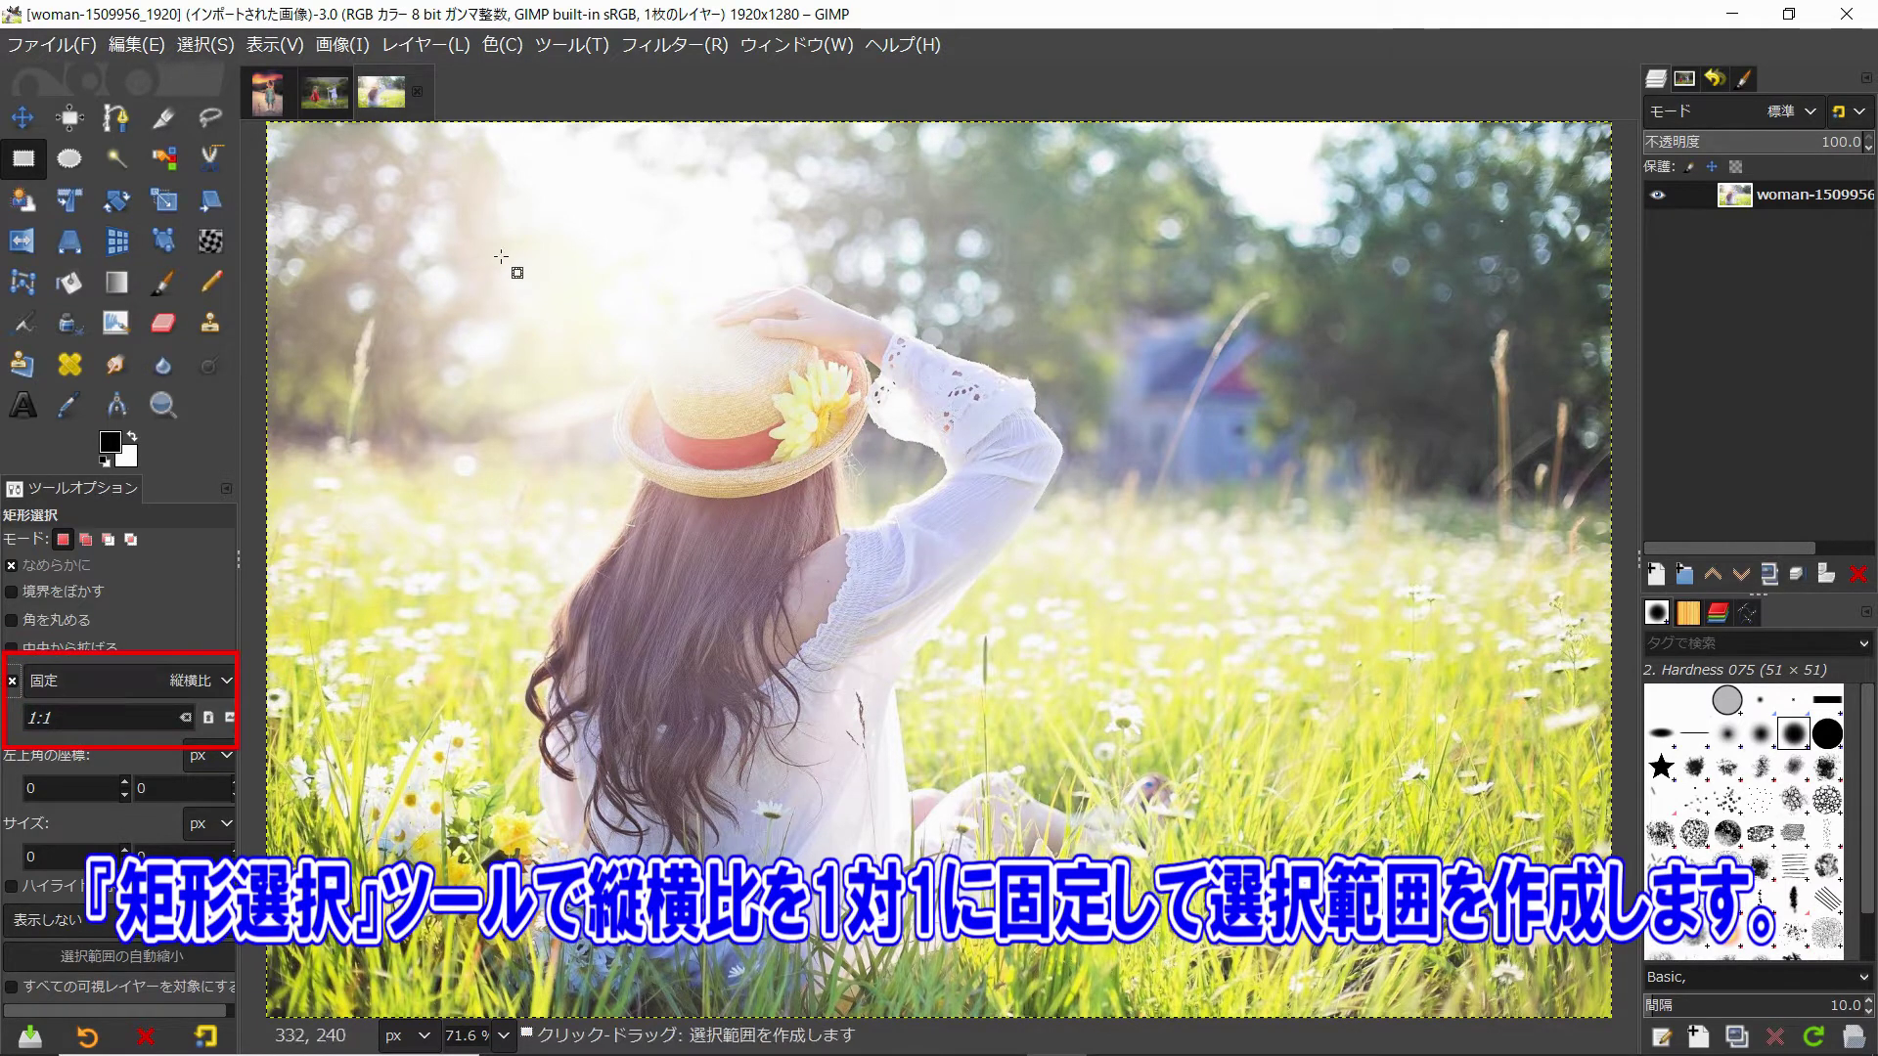
{"action": "left_click_drag", "start_coordinate": [501, 142], "coordinate": [956, 992]}
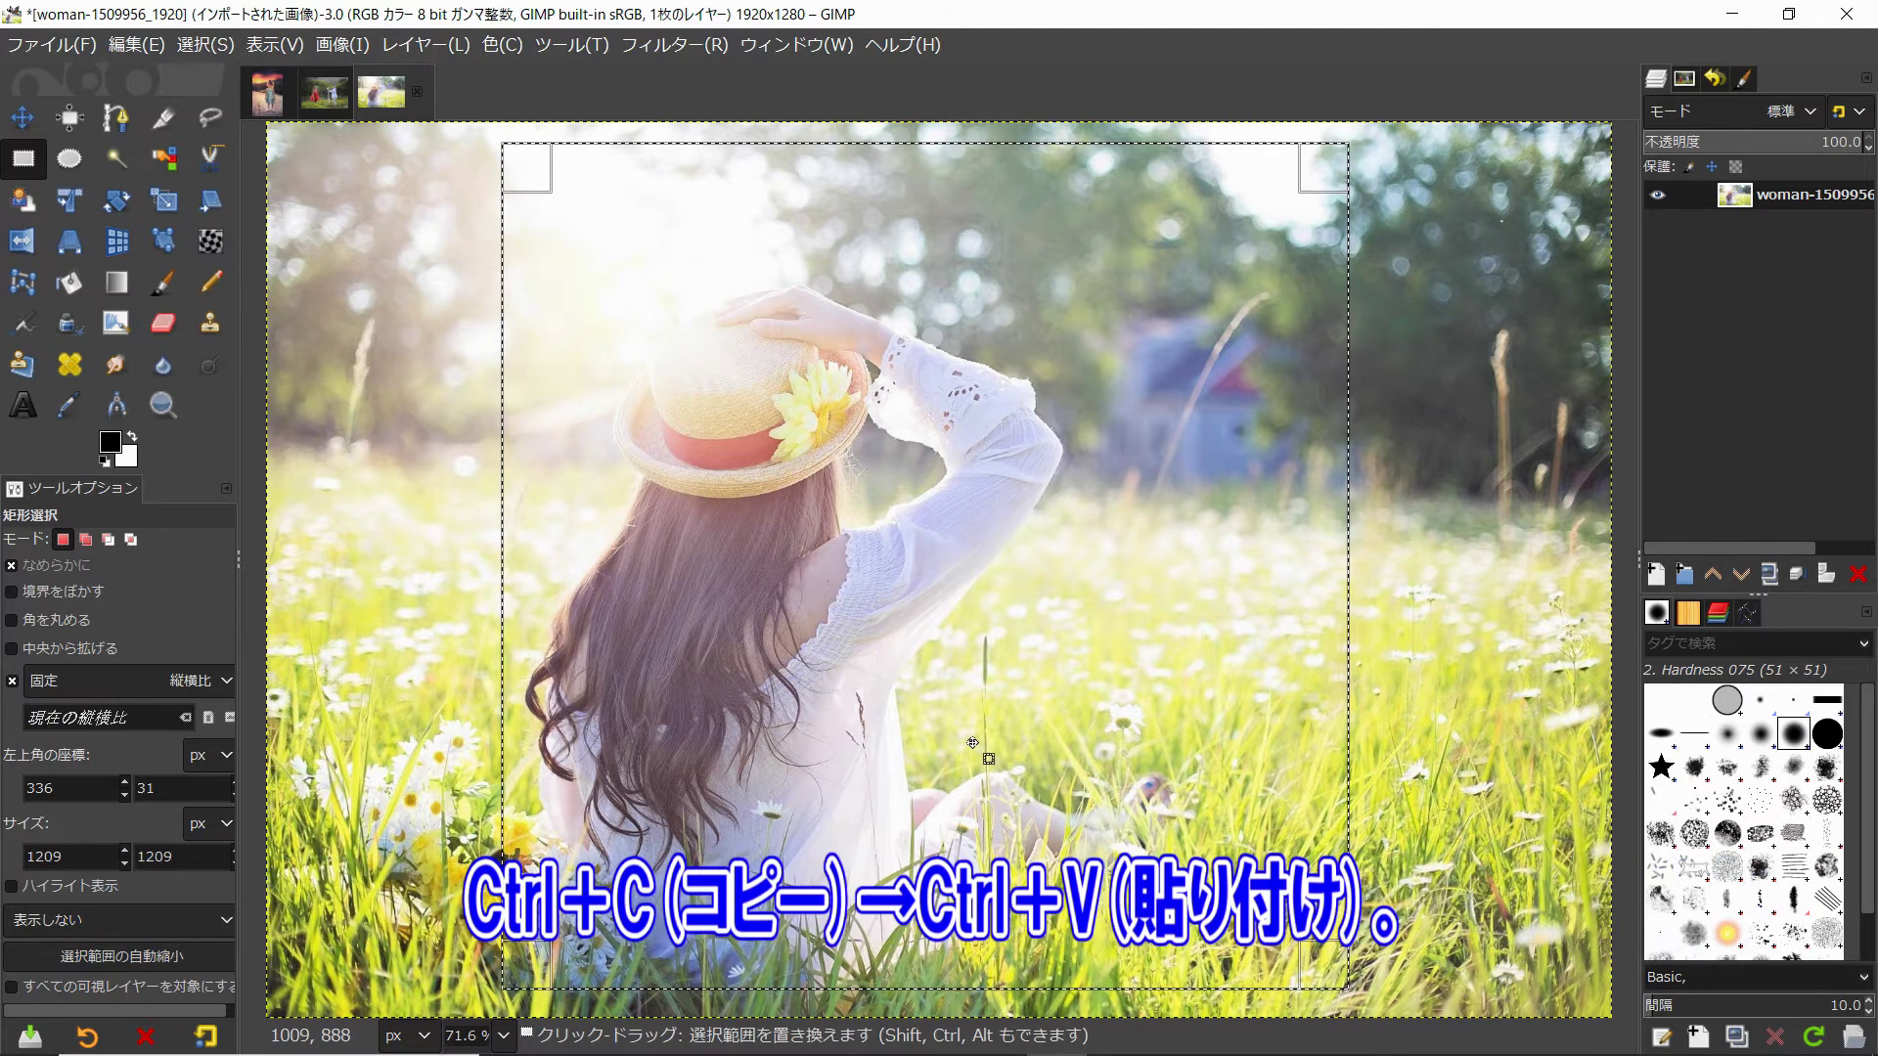
{"action": "key", "text": "ctrl+c"}
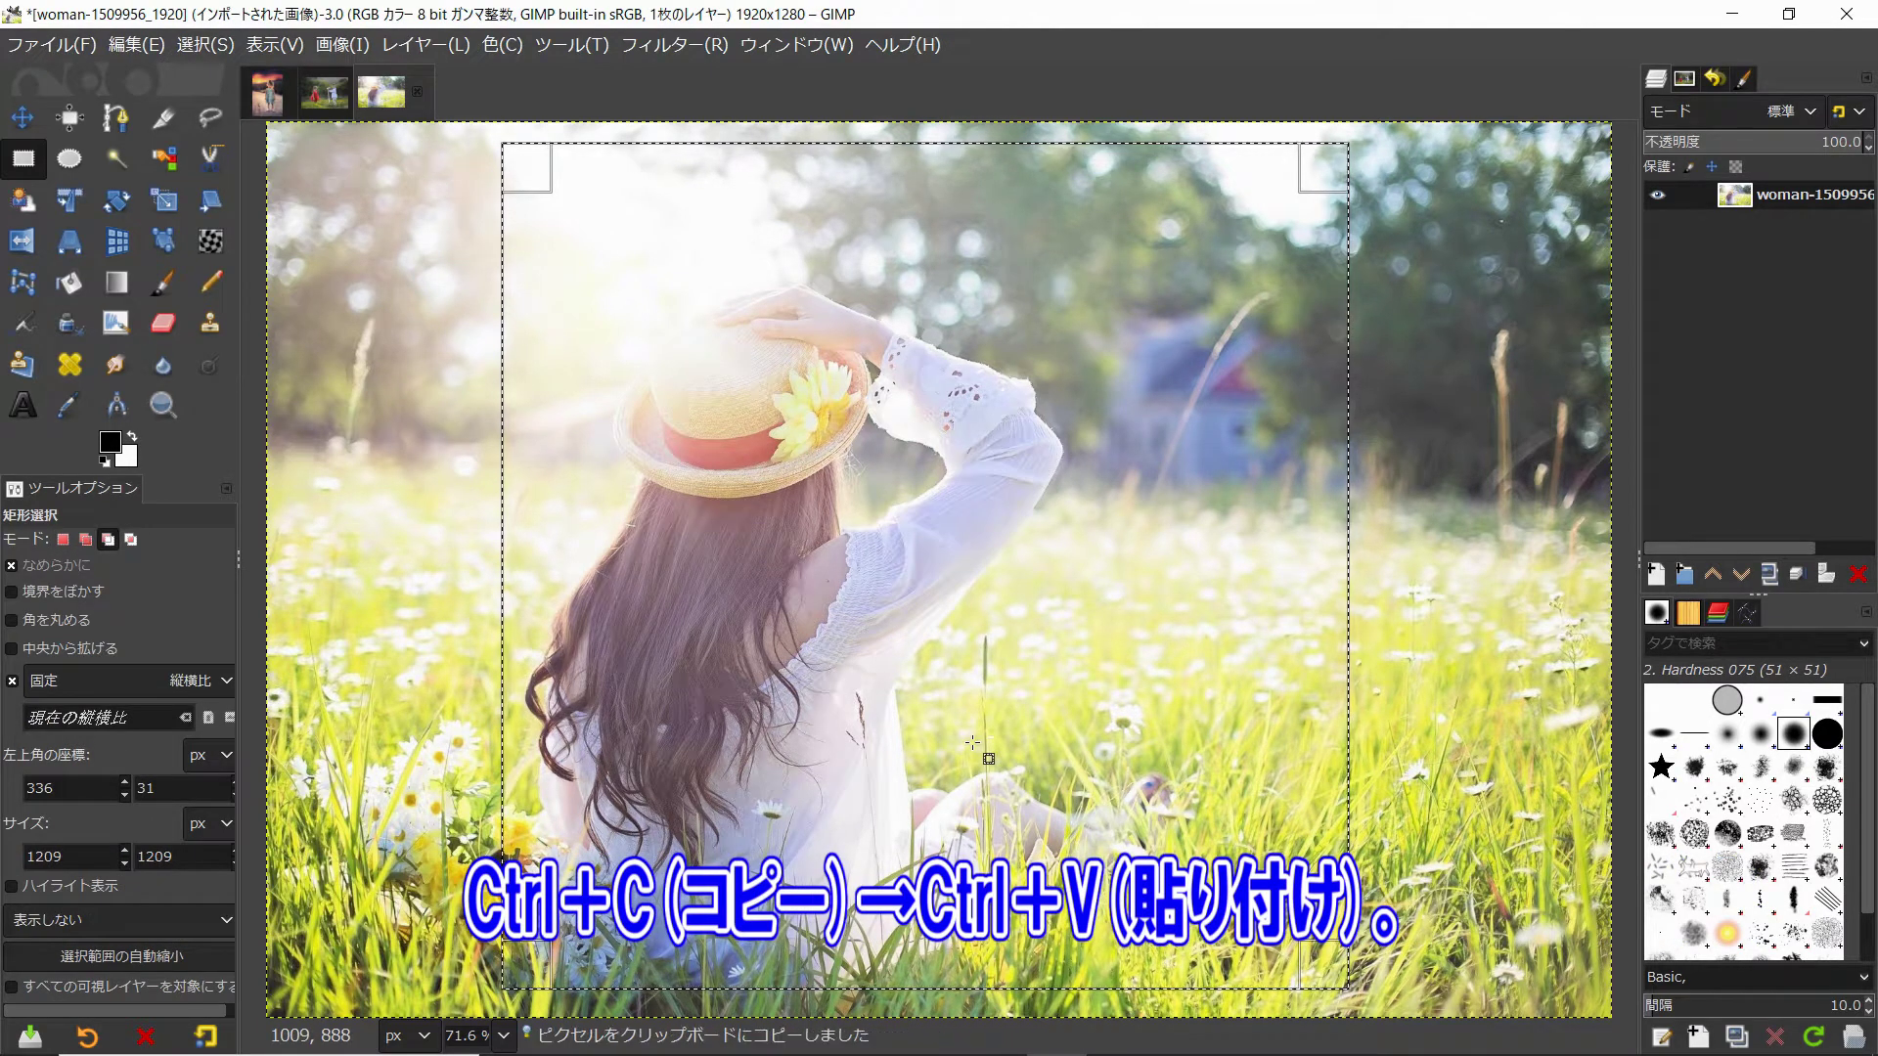
{"action": "key", "text": "ctrl+v"}
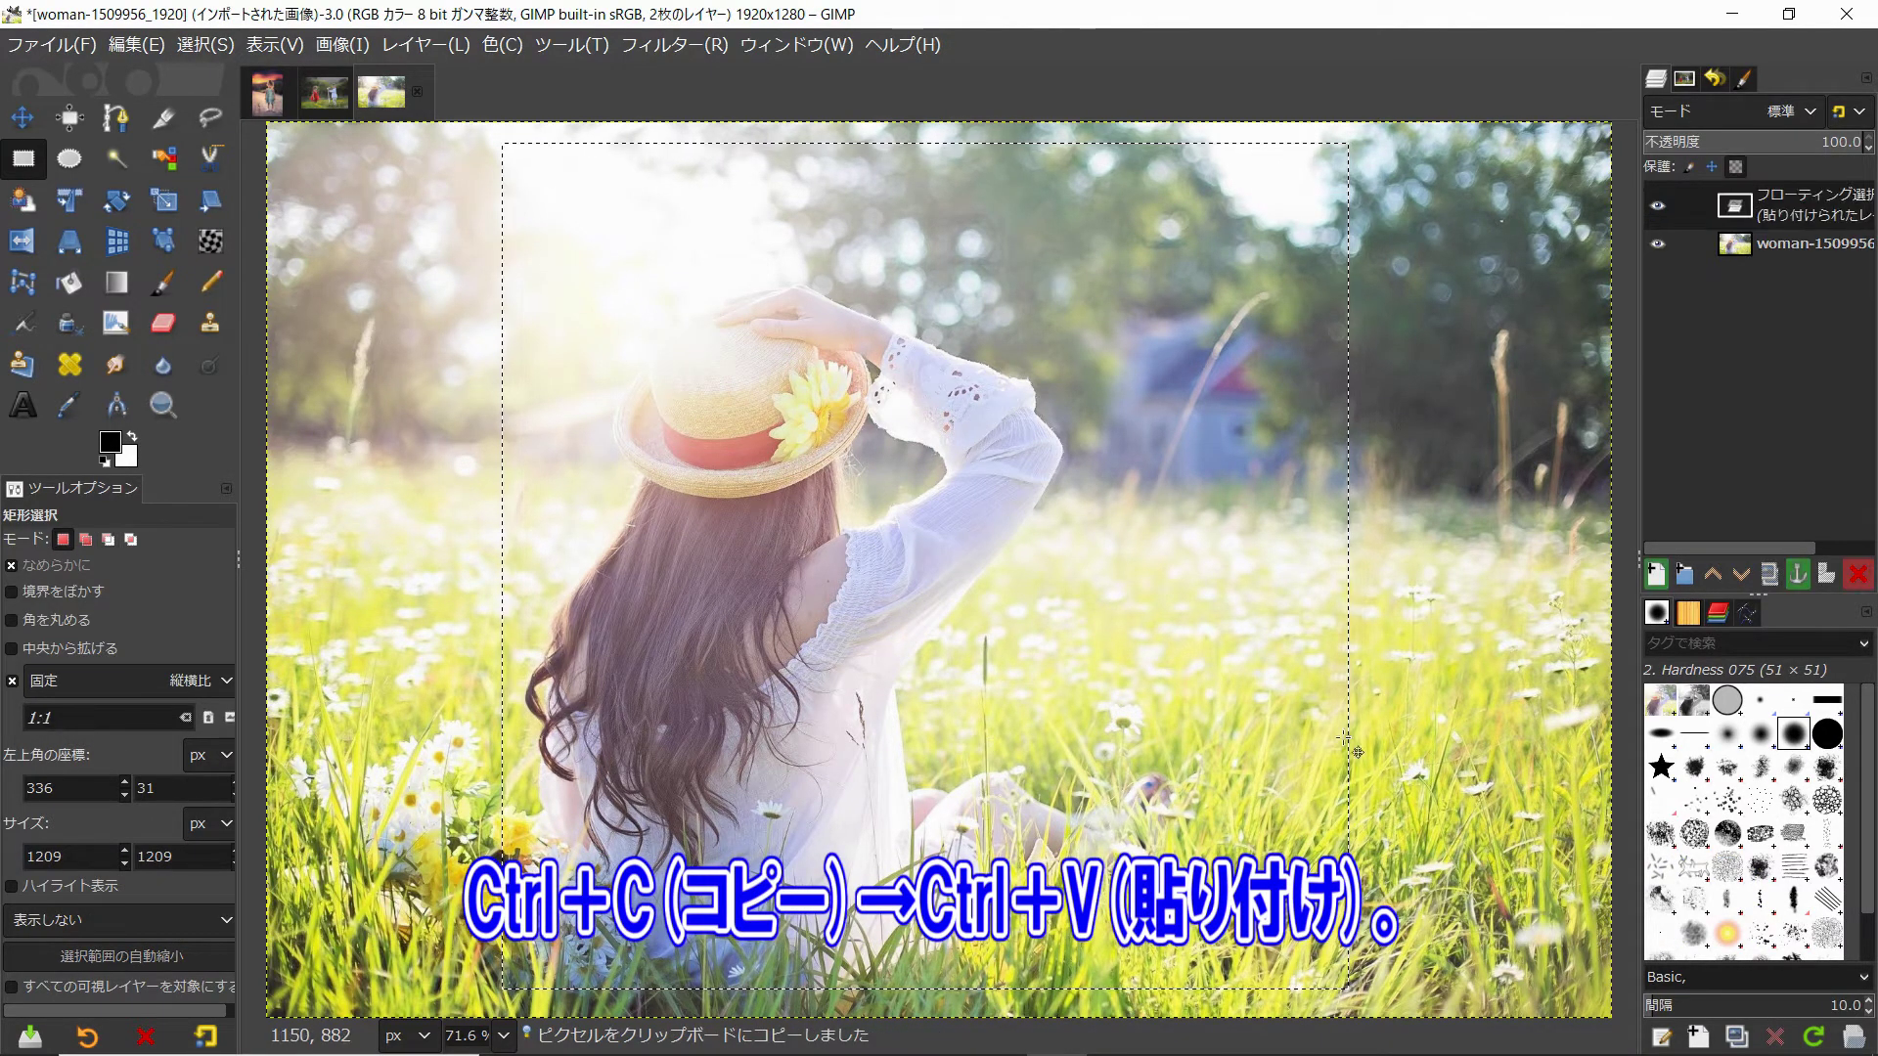
{"action": "left_click", "coordinate": [1653, 577]}
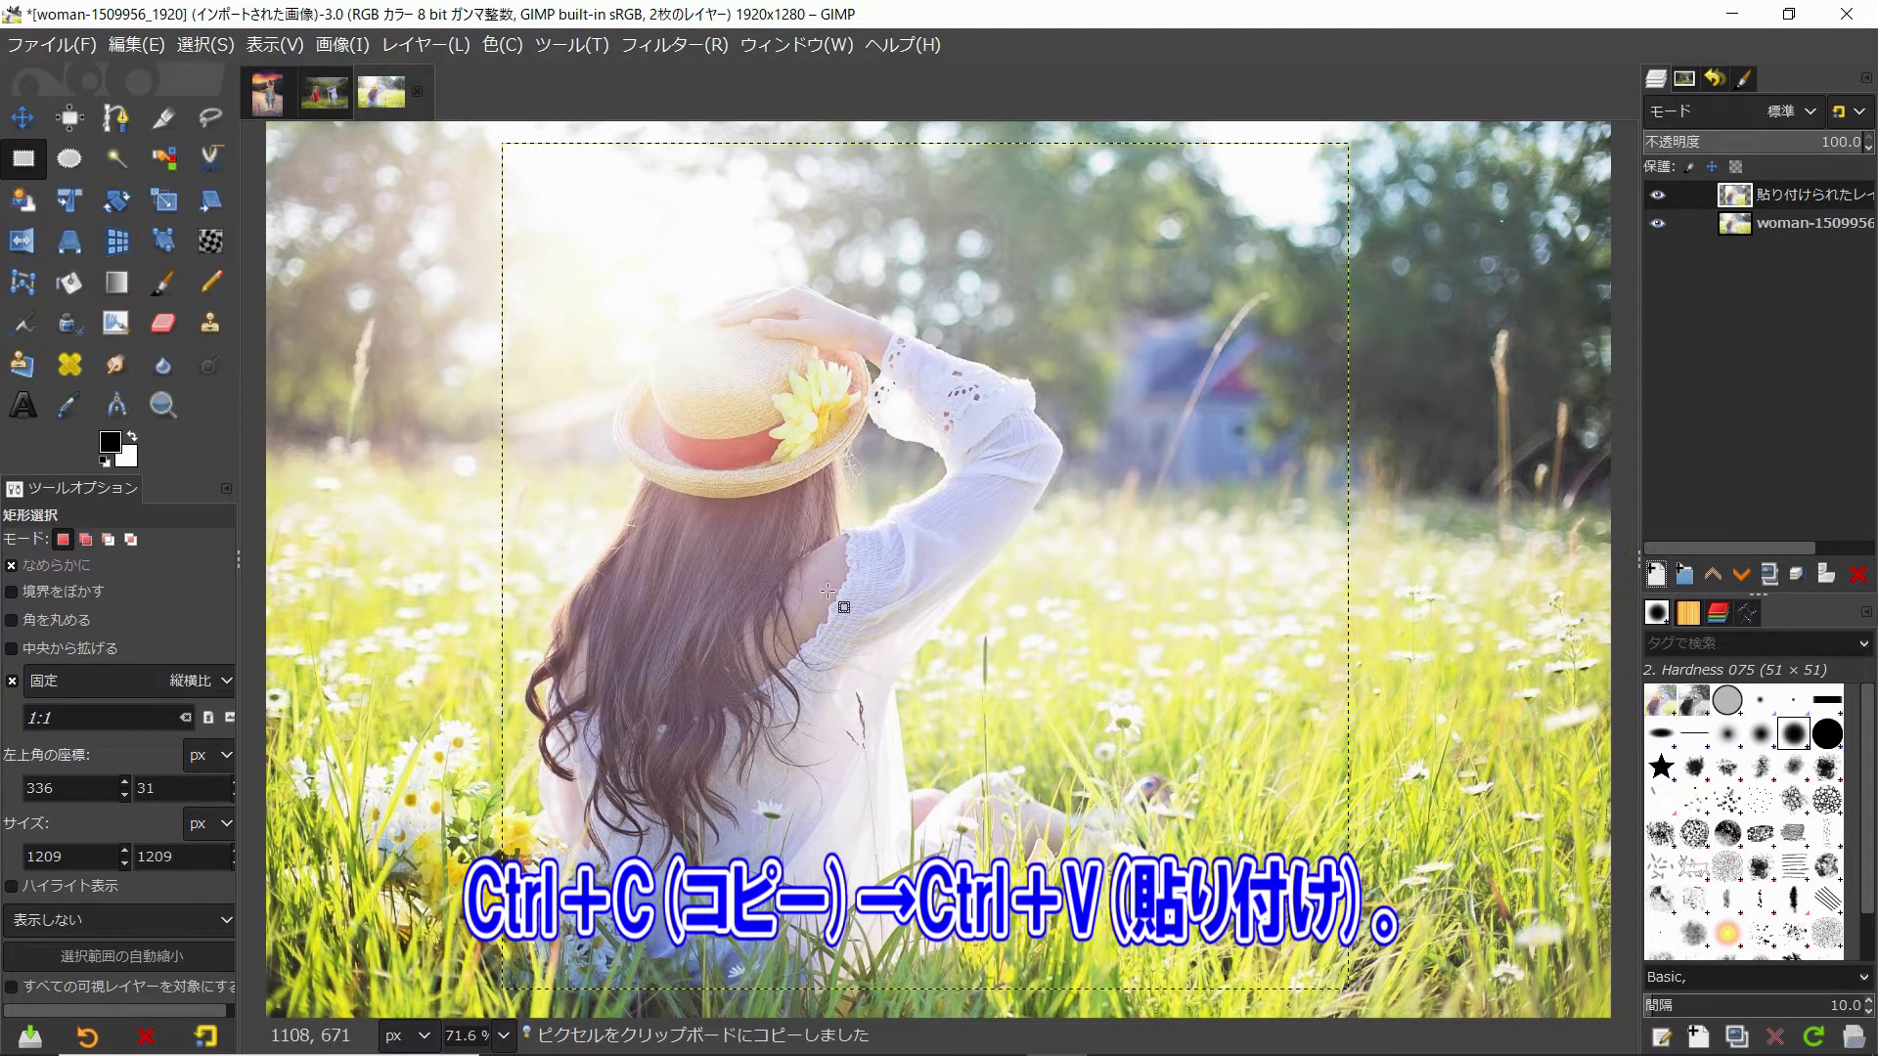
{"action": "mouse_move", "coordinate": [124, 446]}
{"action": "left_mouse_down"}
{"action": "mouse_move", "coordinate": [927, 419]}
{"action": "mouse_move", "coordinate": [913, 401]}
{"action": "left_mouse_up"}
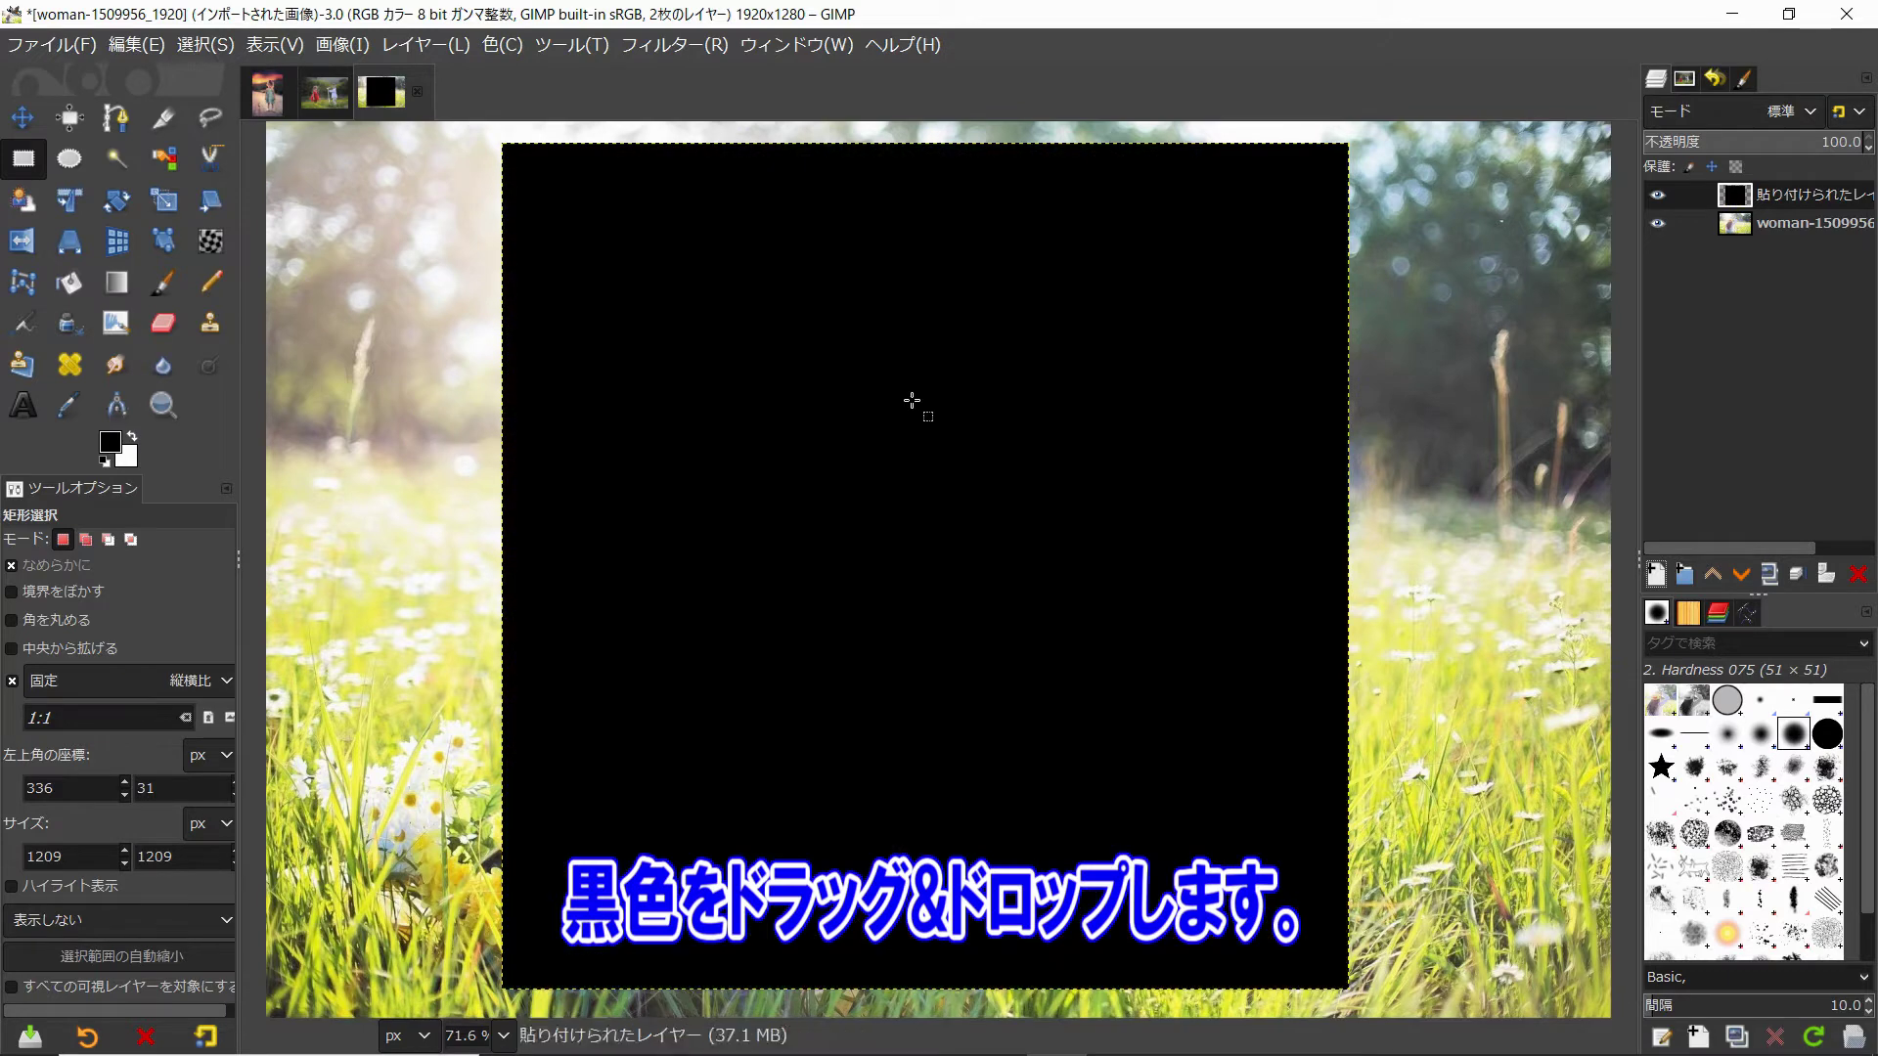
Render a Lens Flare on the black square, centred at X 0.423 and Y 0.393
{"action": "left_click", "coordinate": [661, 44]}
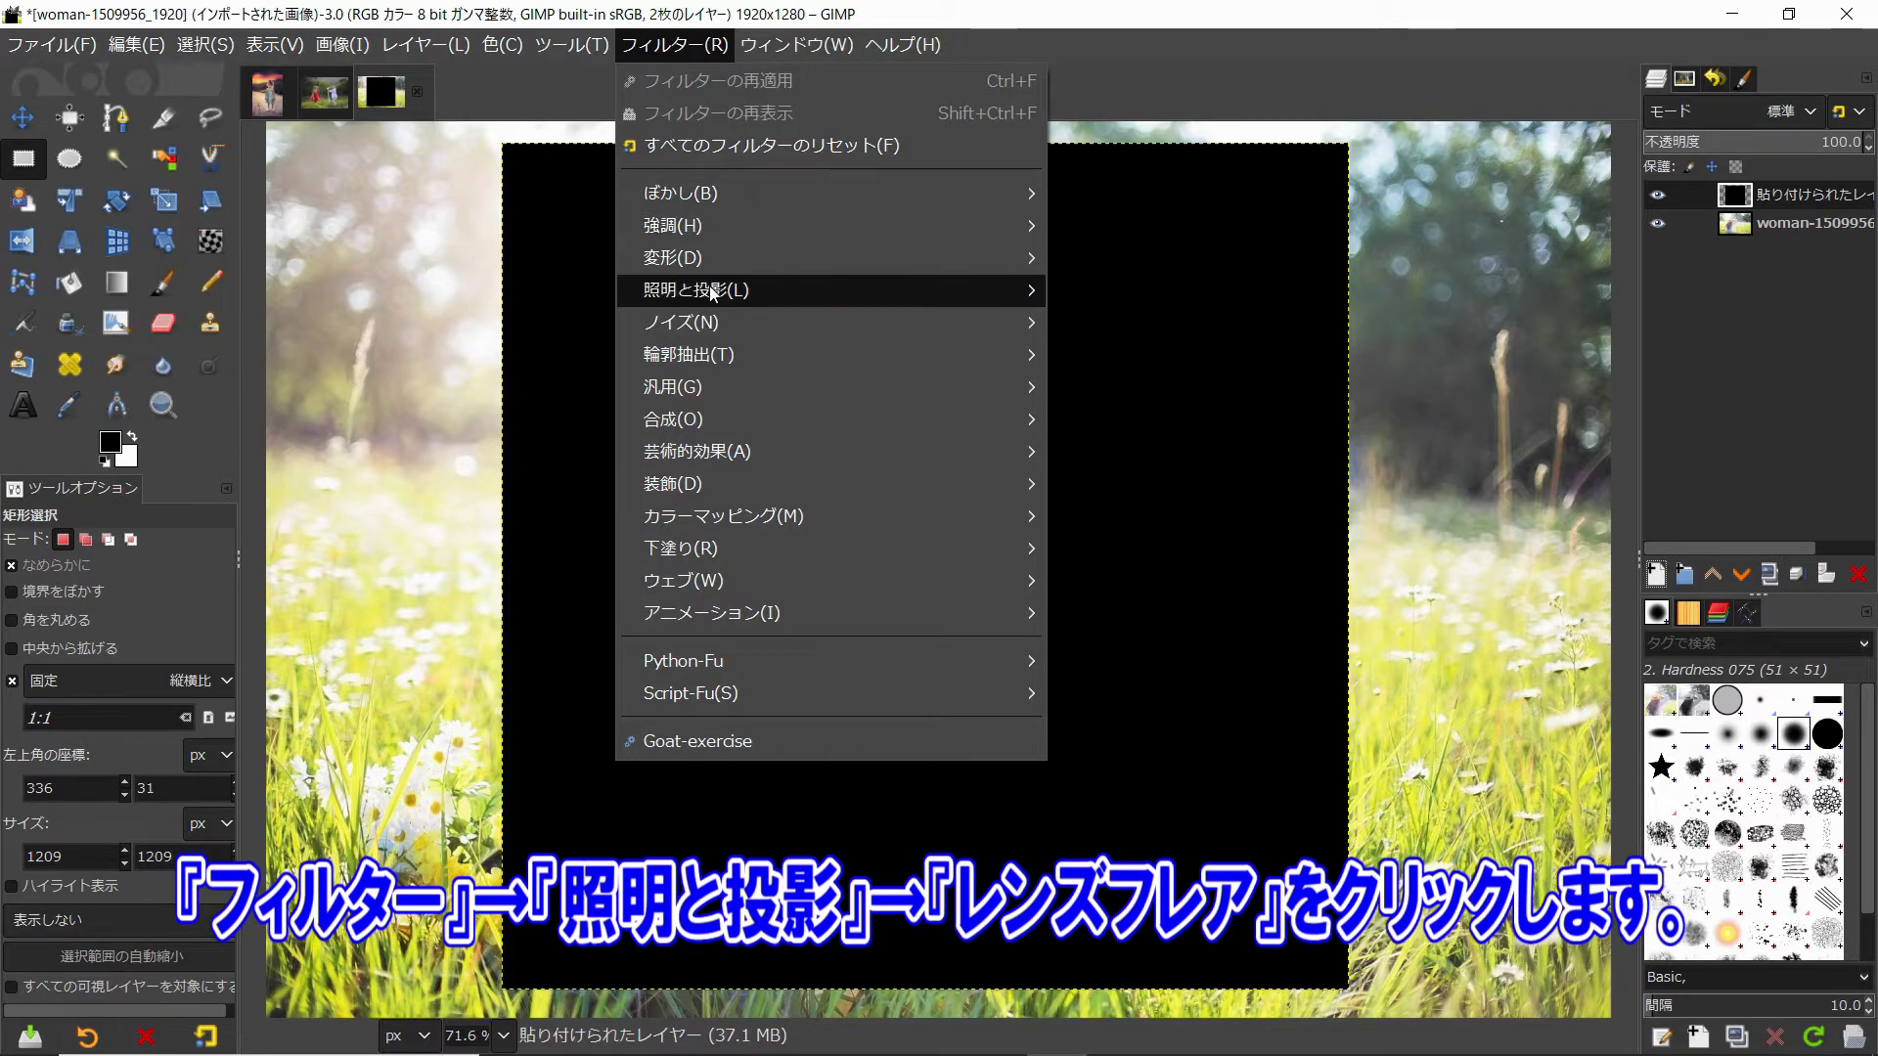
{"action": "mouse_move", "coordinate": [696, 290]}
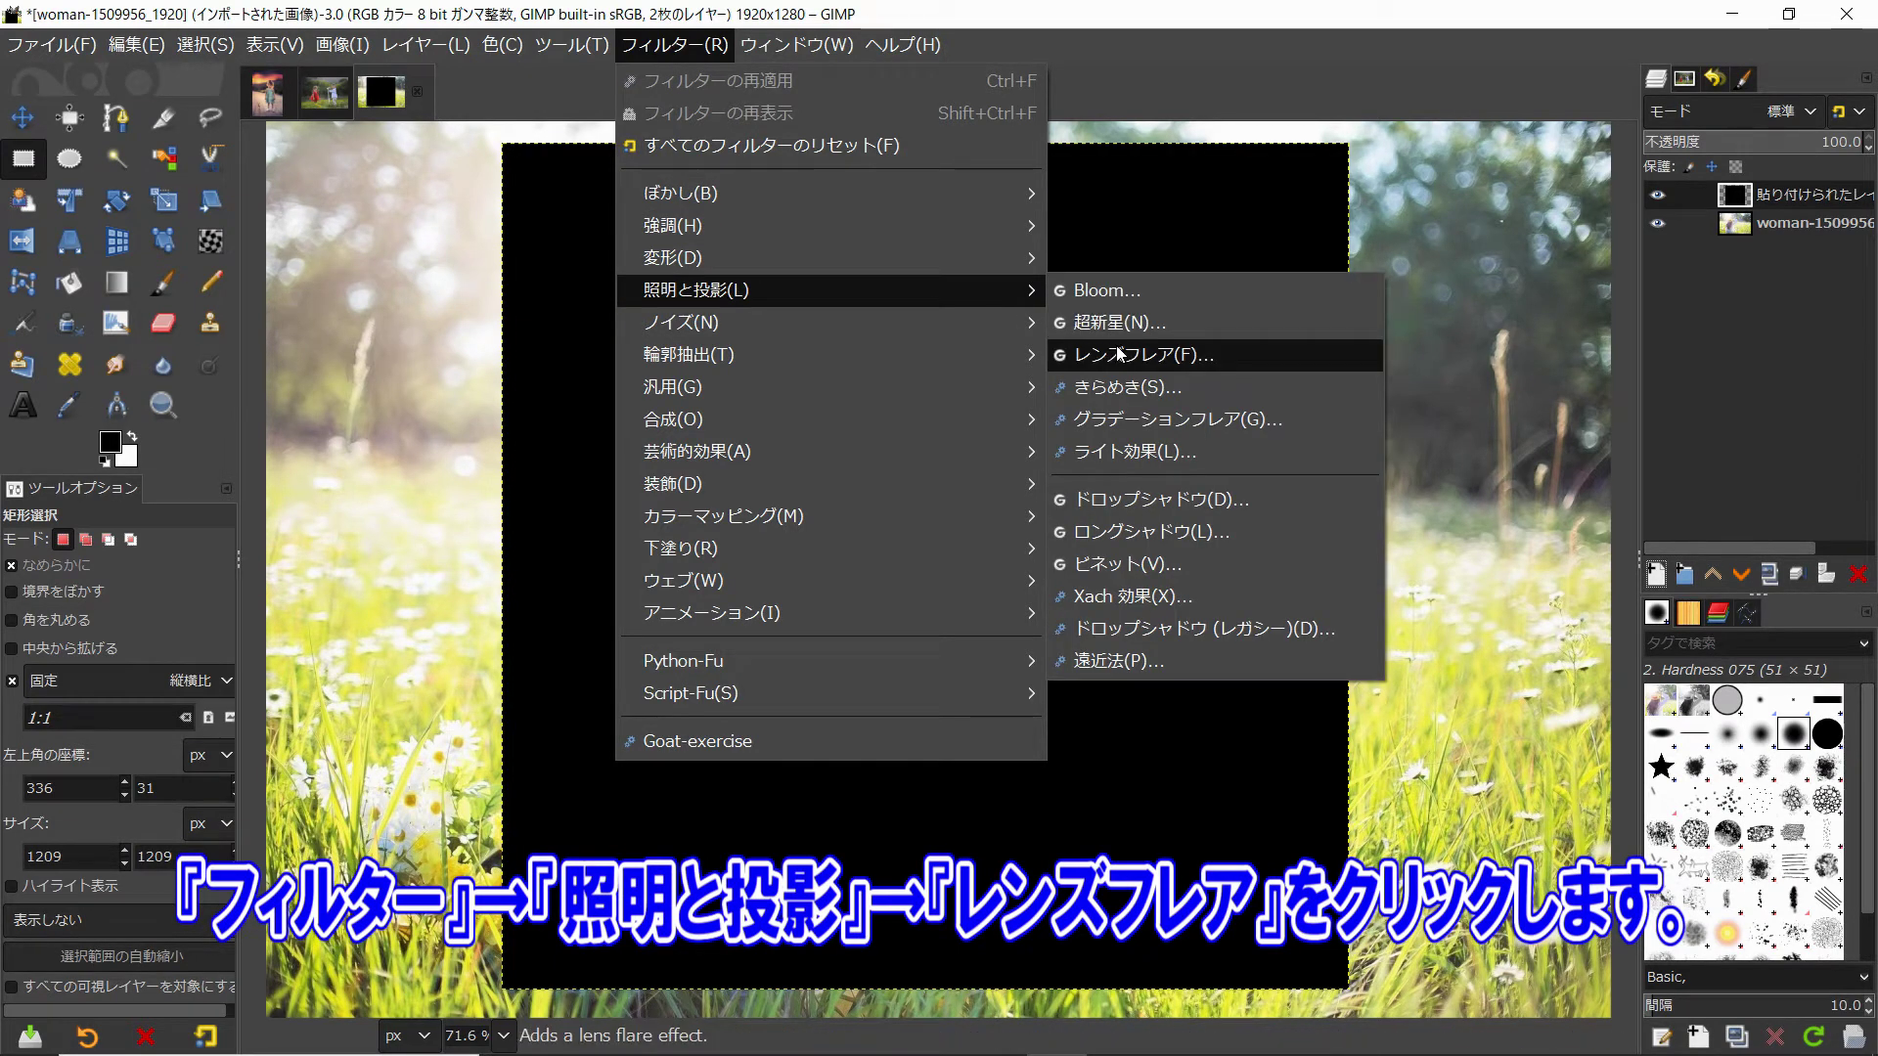
{"action": "left_click", "coordinate": [1120, 354]}
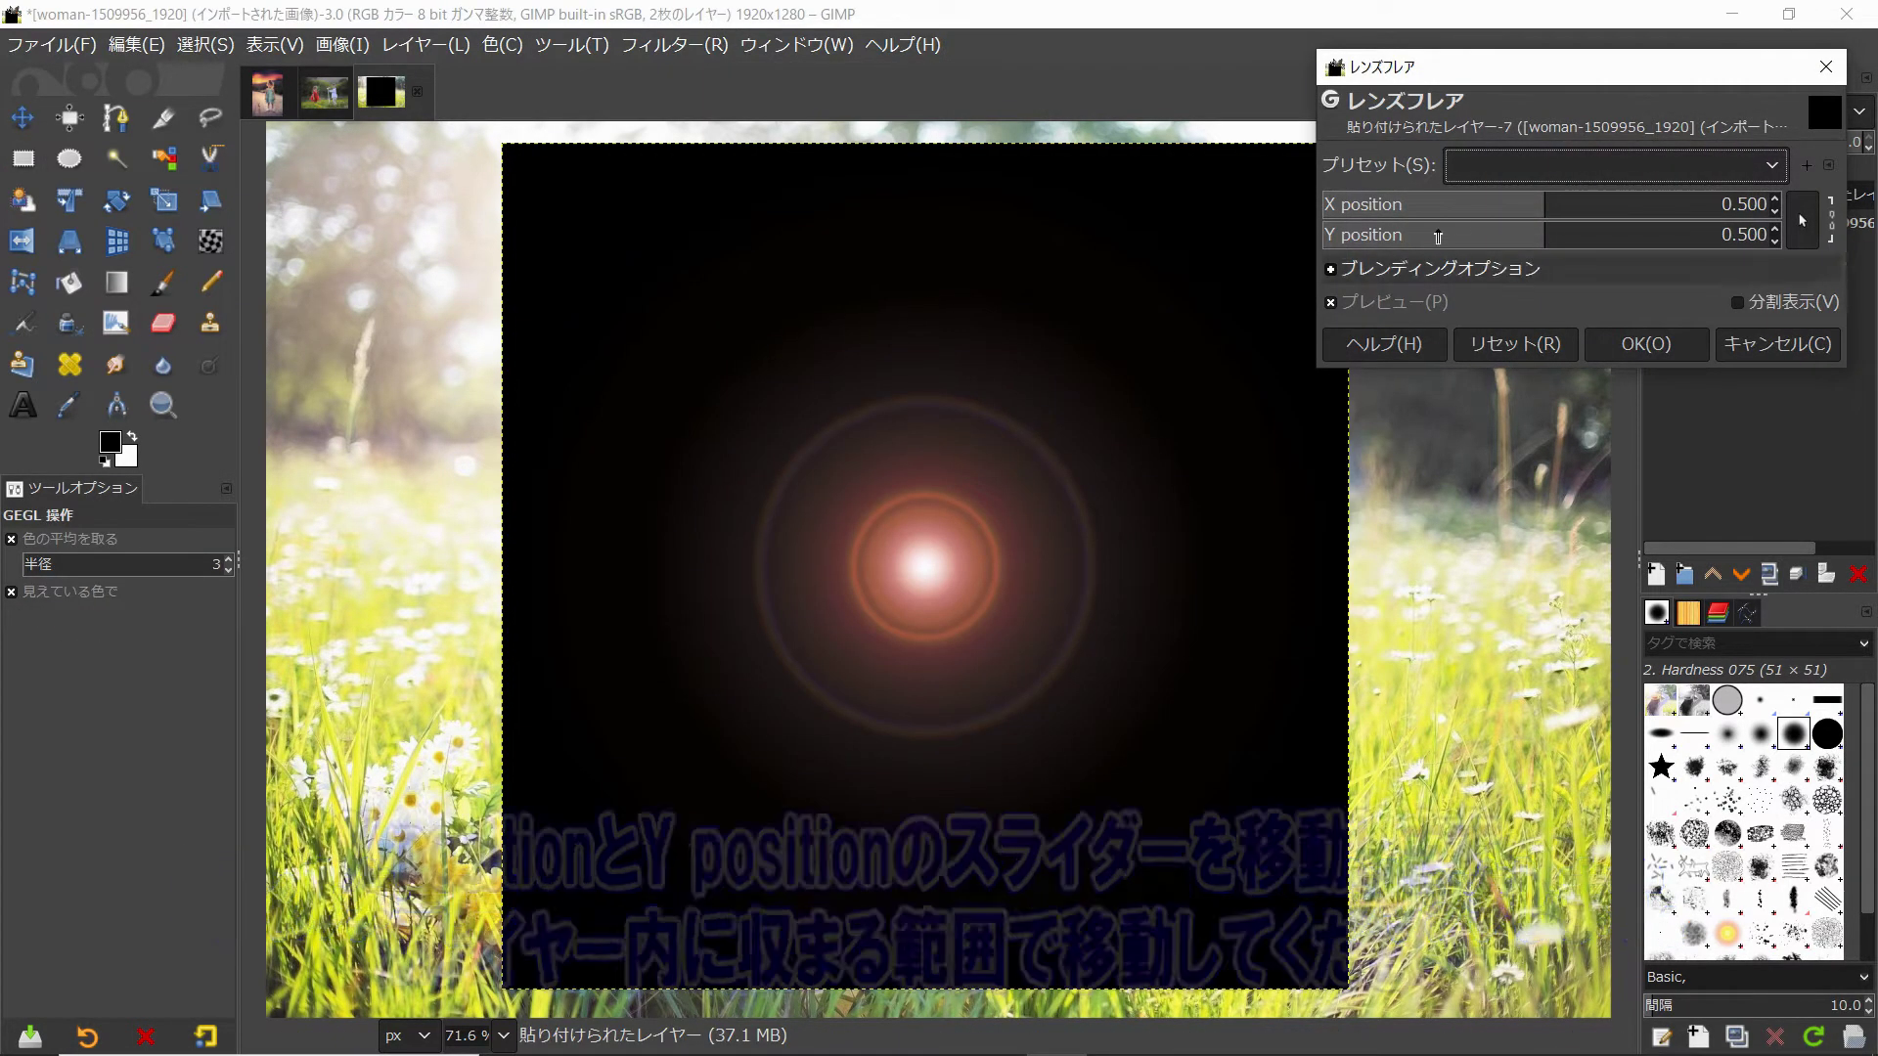
{"action": "mouse_move", "coordinate": [1519, 206]}
{"action": "left_mouse_down"}
{"action": "mouse_move", "coordinate": [1541, 206]}
{"action": "mouse_move", "coordinate": [1509, 206]}
{"action": "mouse_move", "coordinate": [1527, 243]}
{"action": "mouse_move", "coordinate": [1497, 242]}
{"action": "left_mouse_up"}
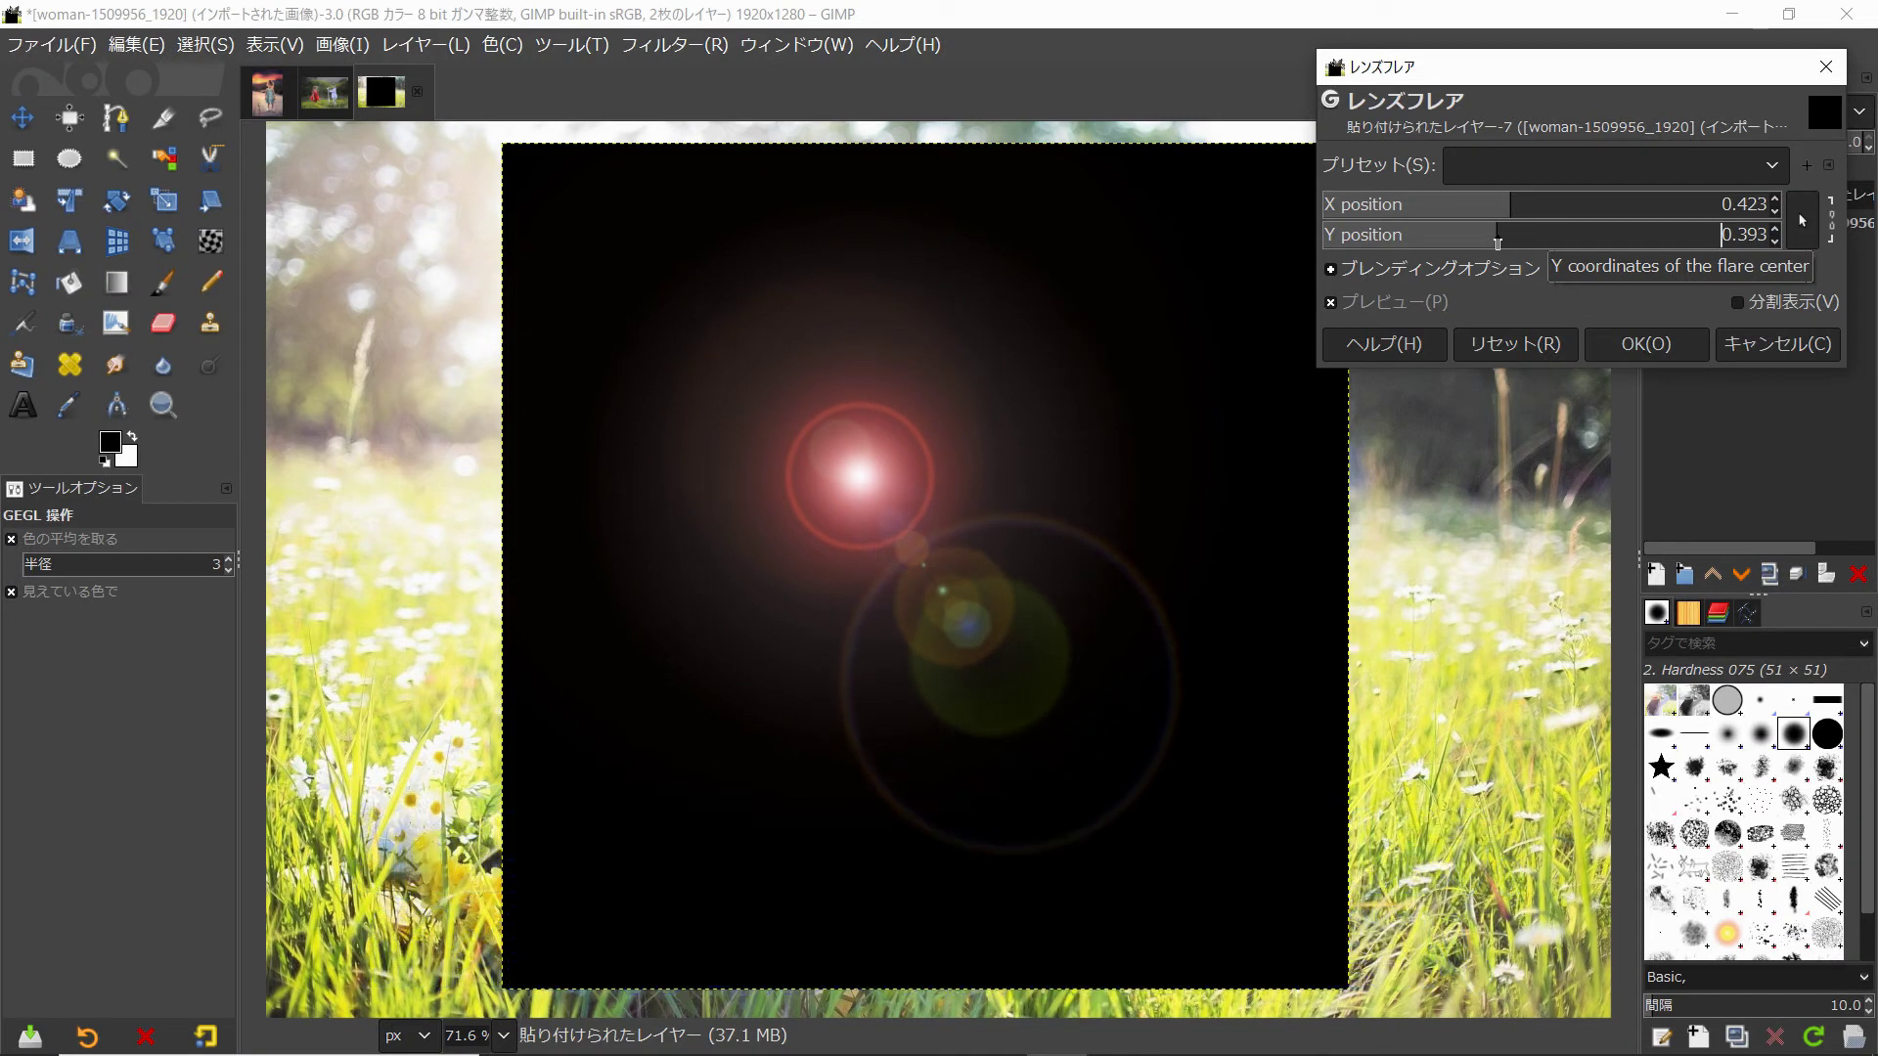
{"action": "left_click", "coordinate": [1695, 347]}
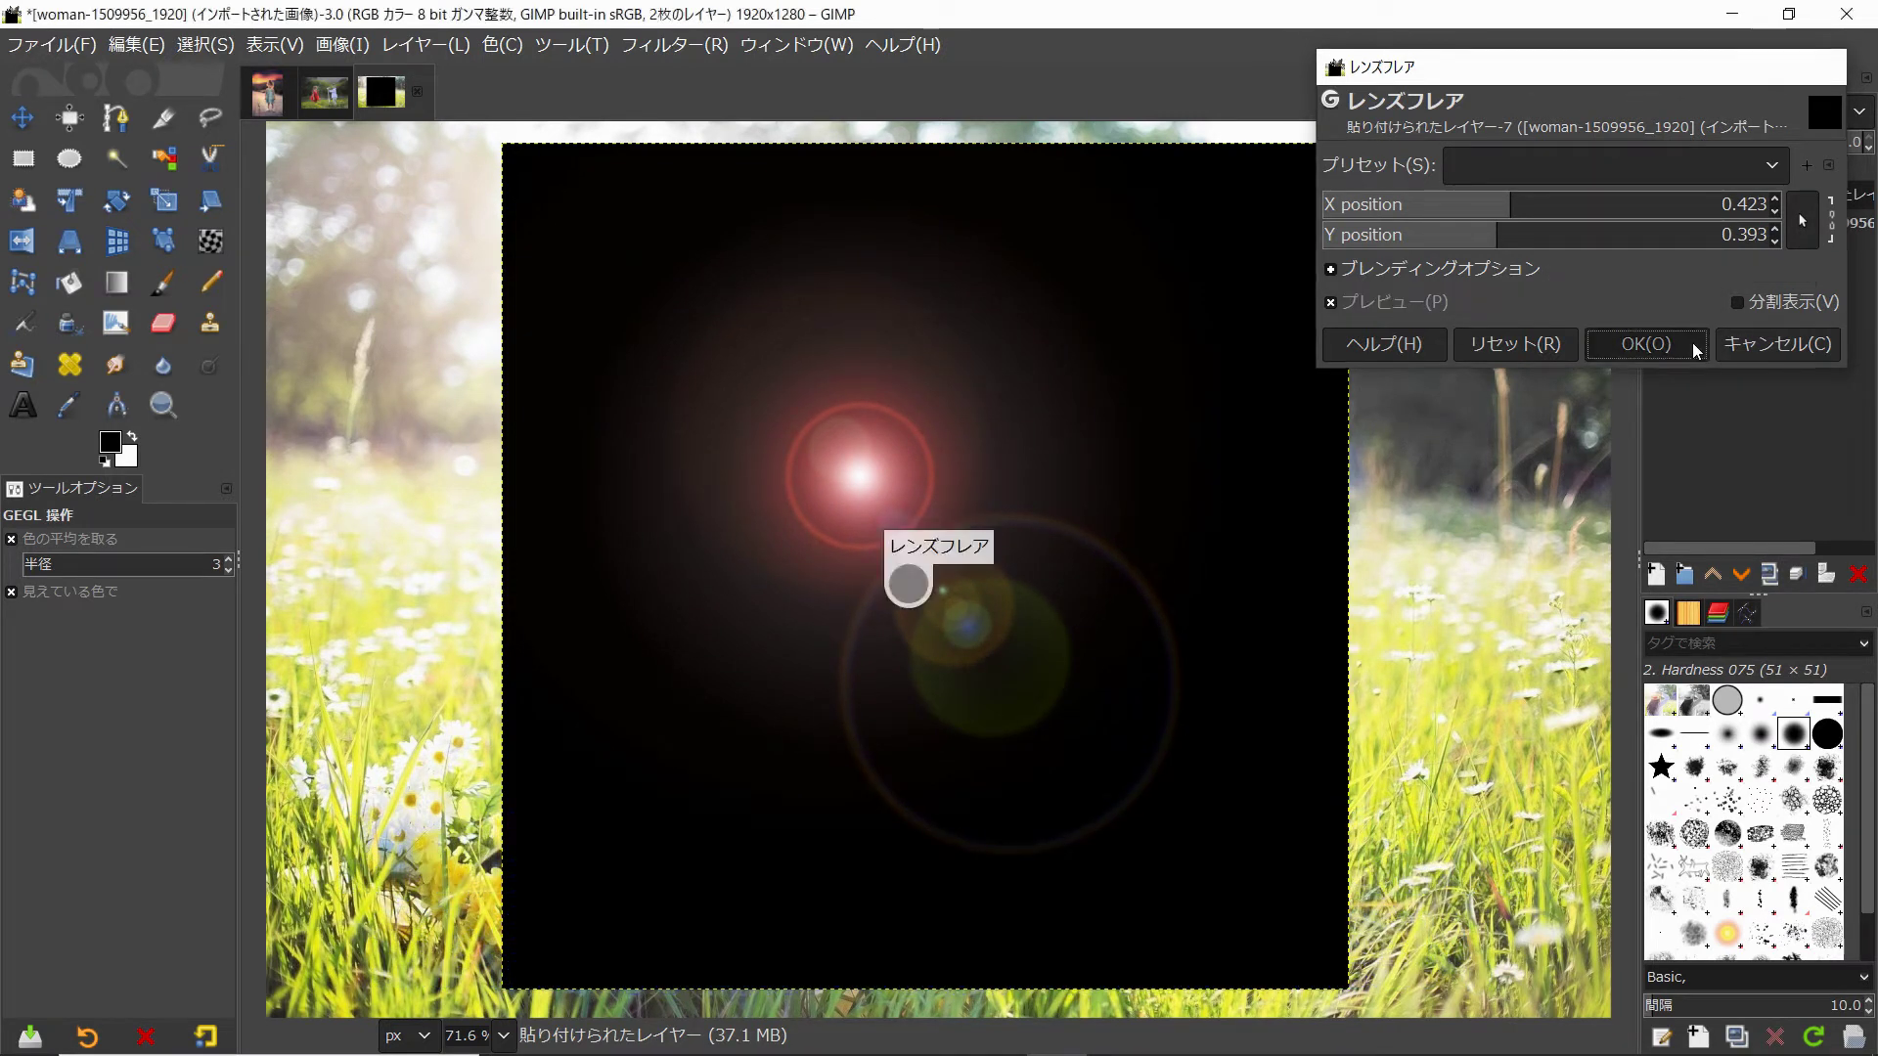
Apply Polar Coordinates to the flare square with To polar off and offset angle 220.50
{"action": "left_click", "coordinate": [675, 43]}
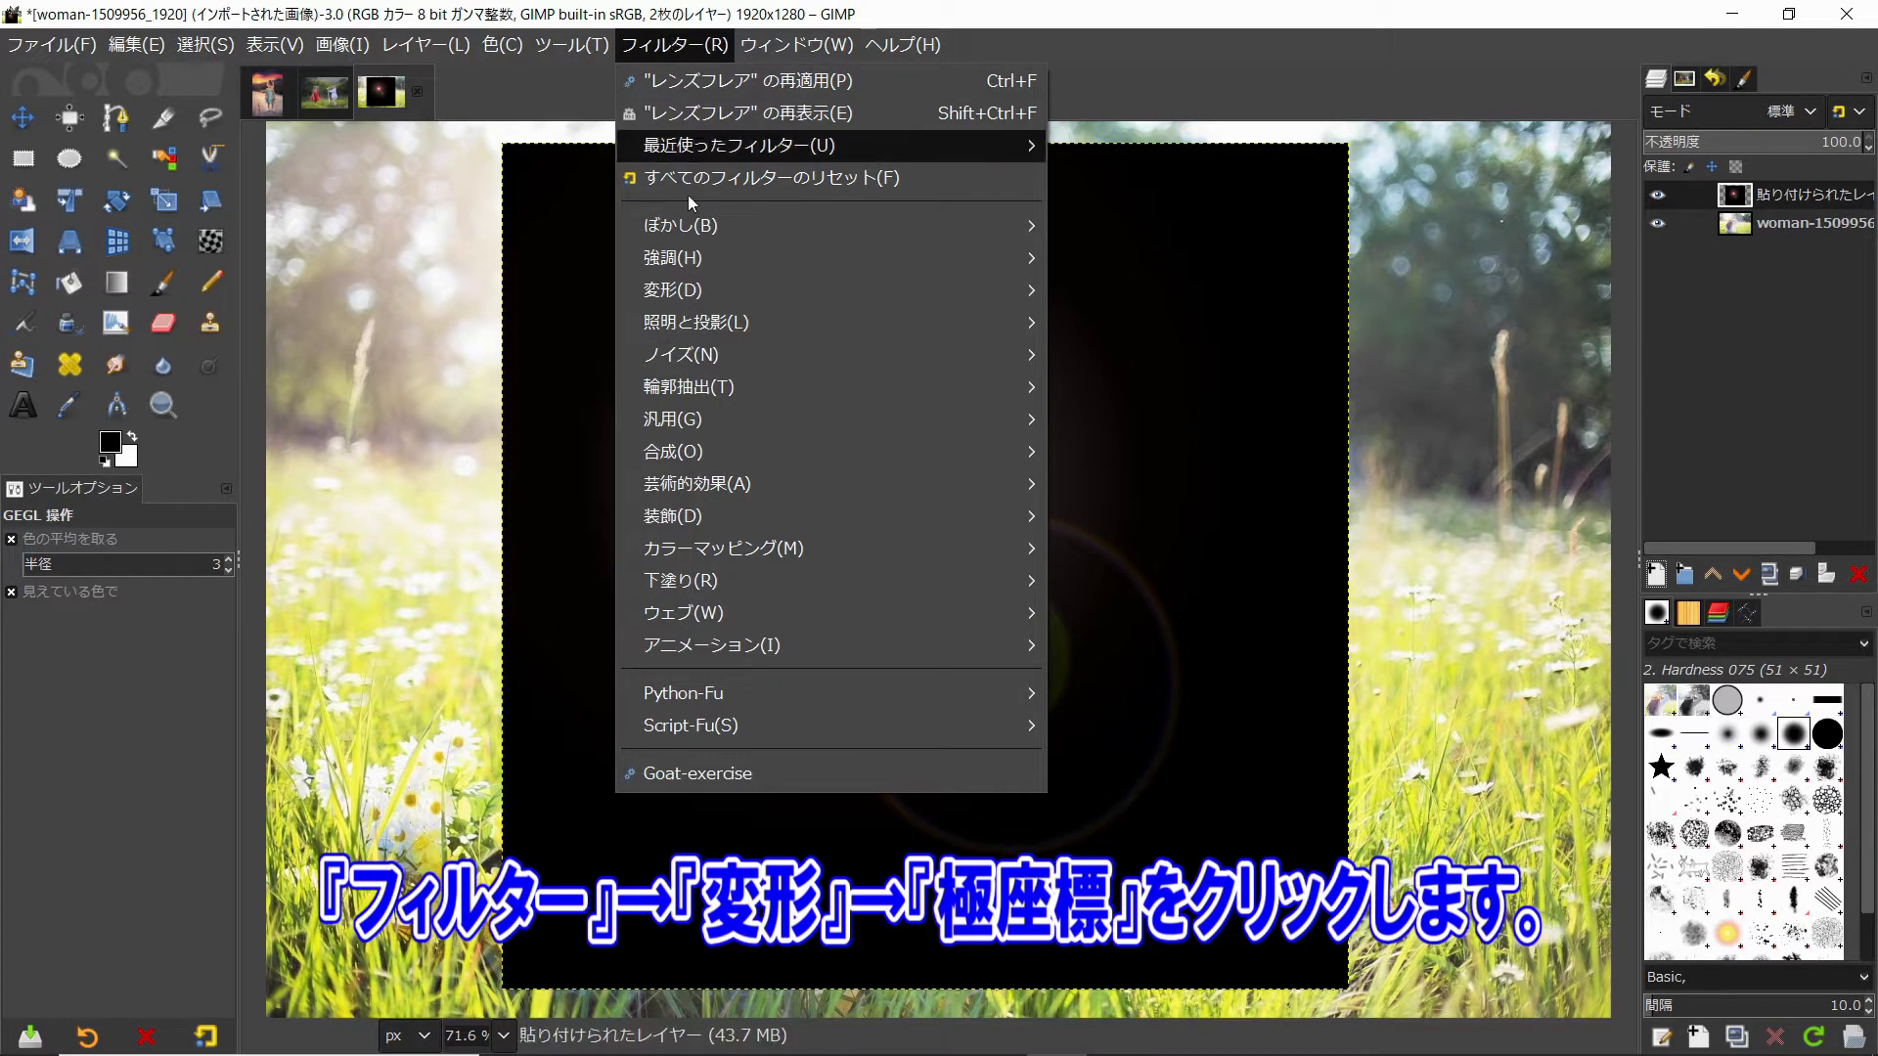
{"action": "mouse_move", "coordinate": [675, 289]}
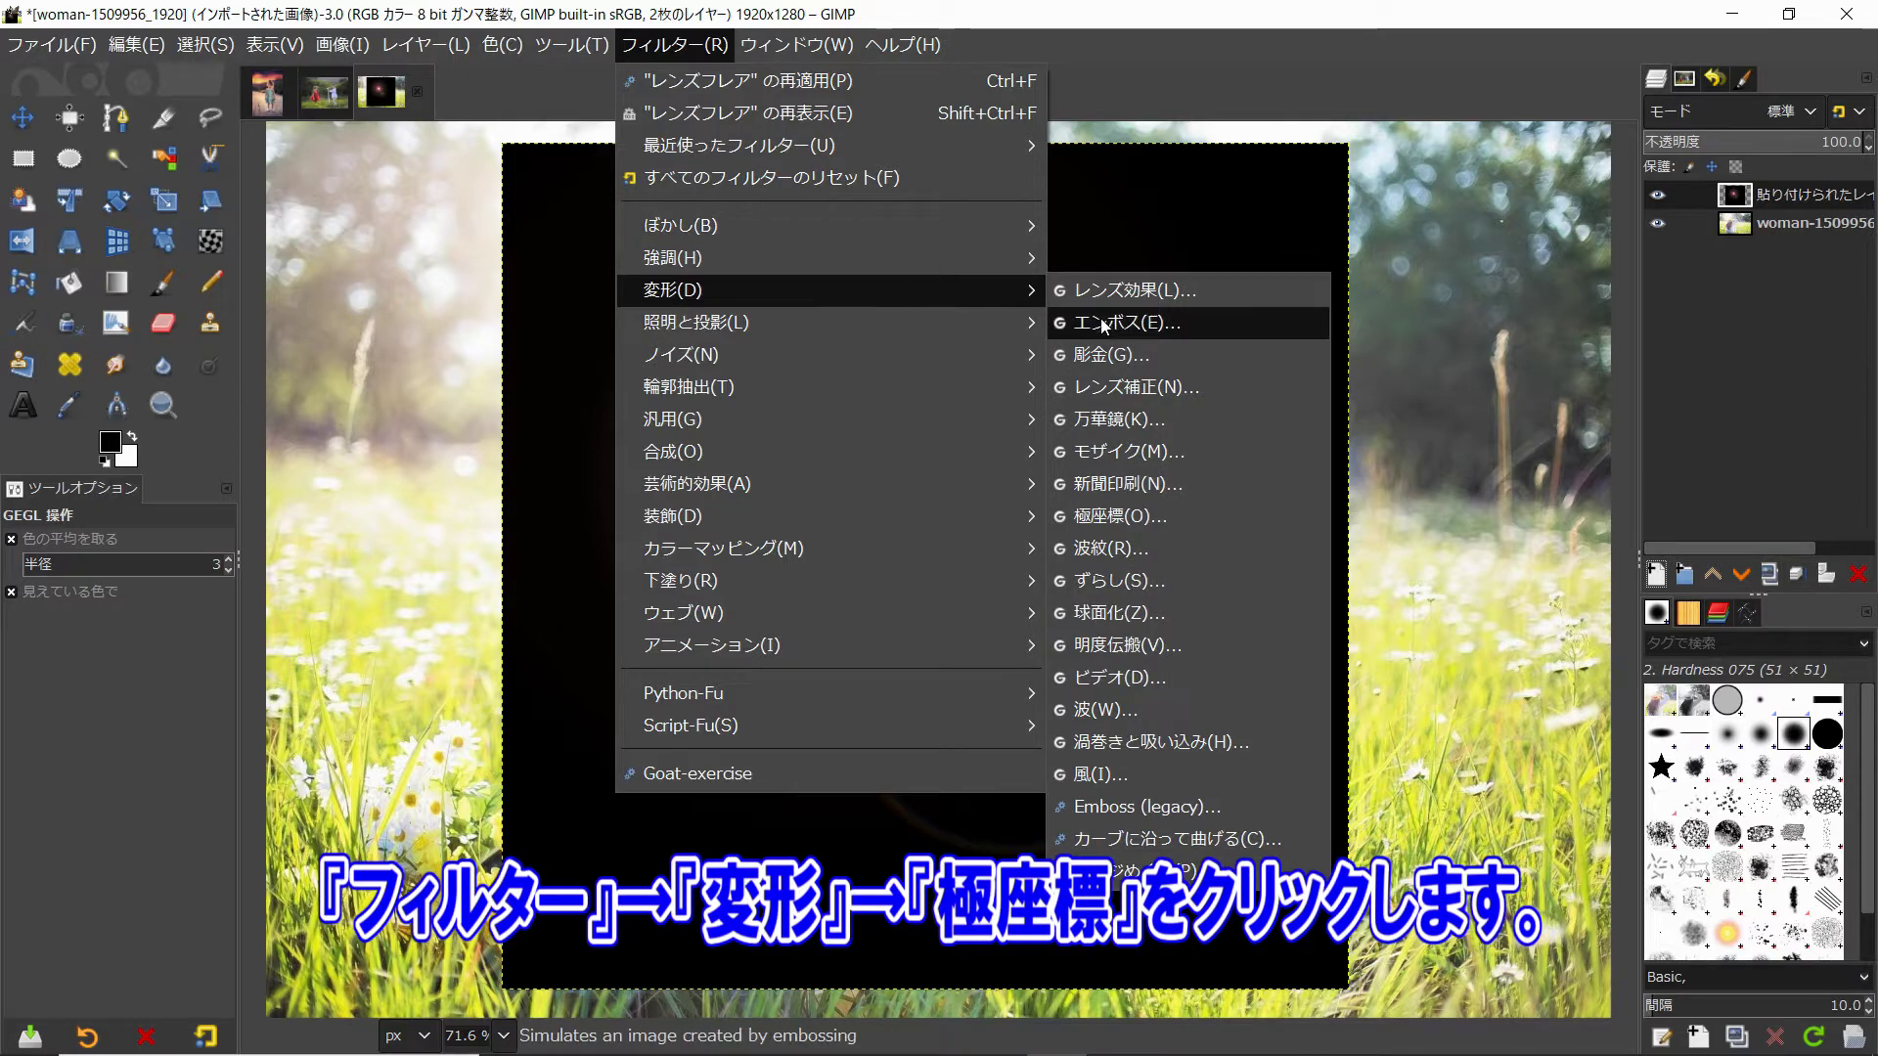
{"action": "left_click", "coordinate": [1138, 517]}
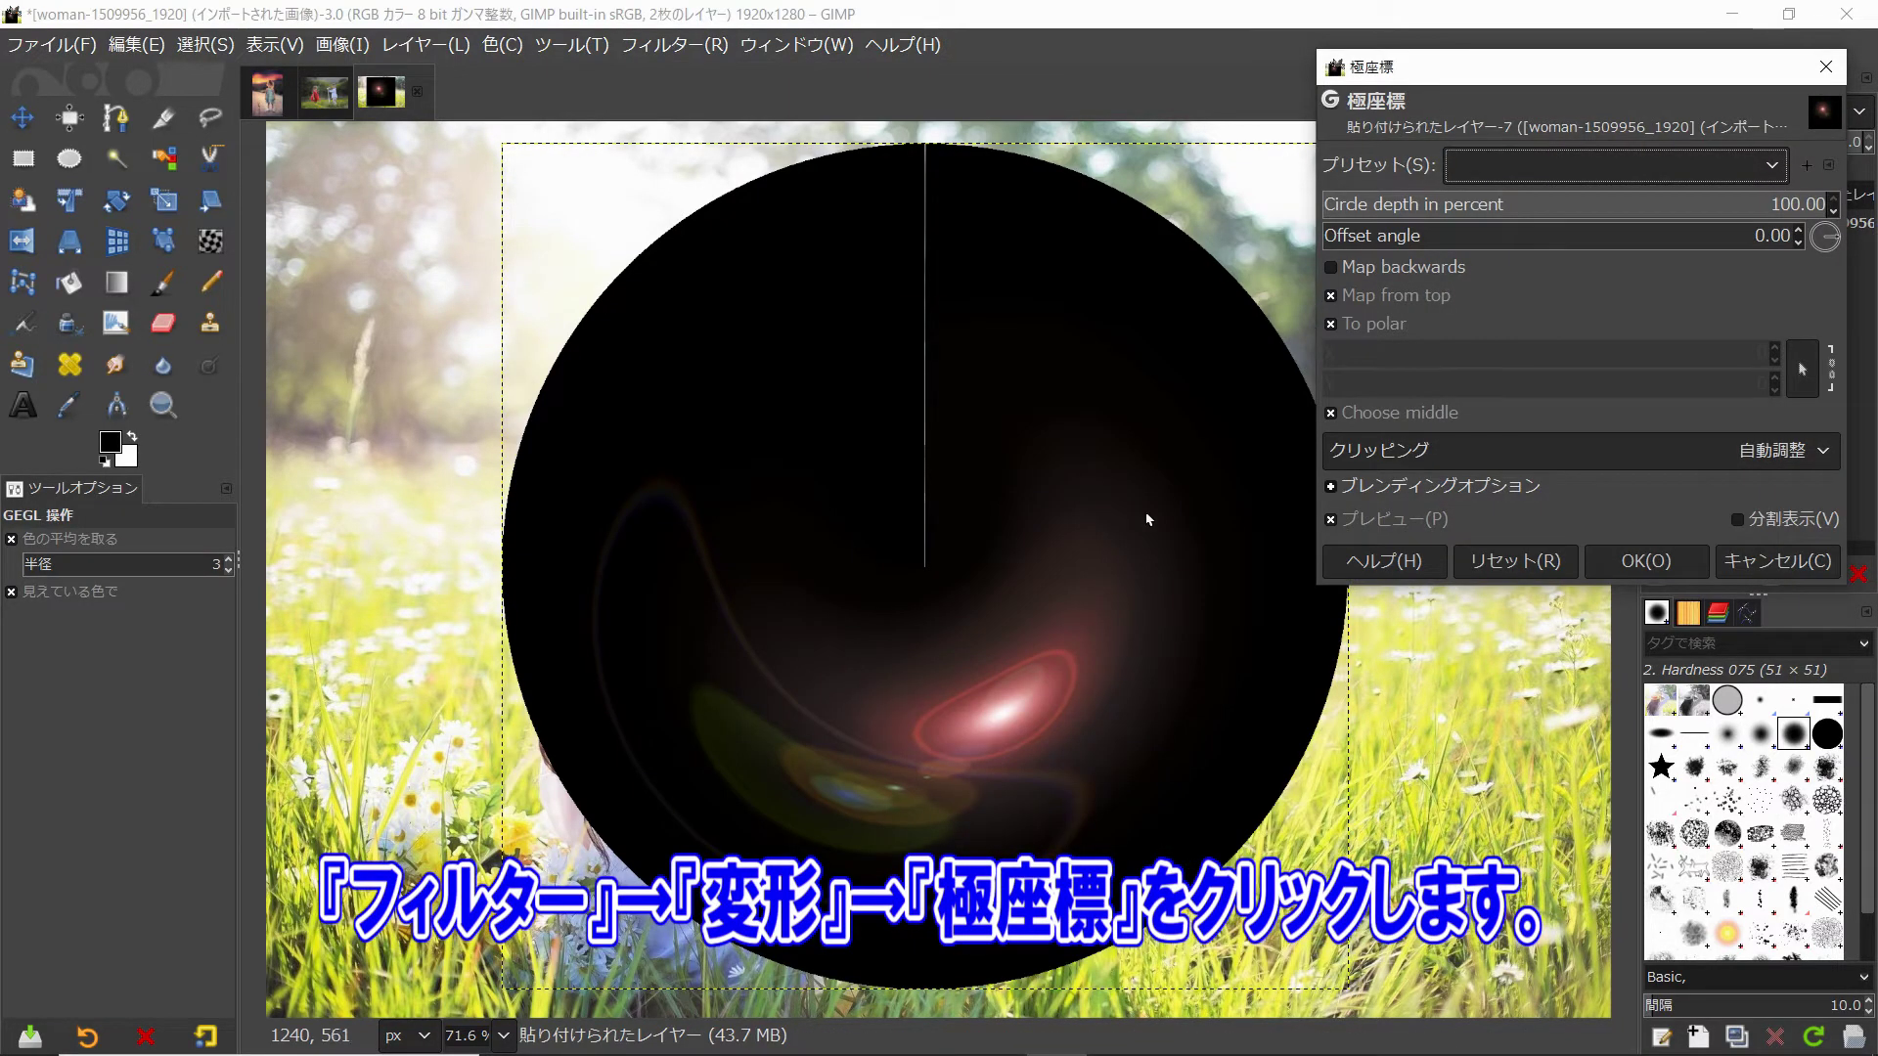
{"action": "left_click", "coordinate": [1331, 326]}
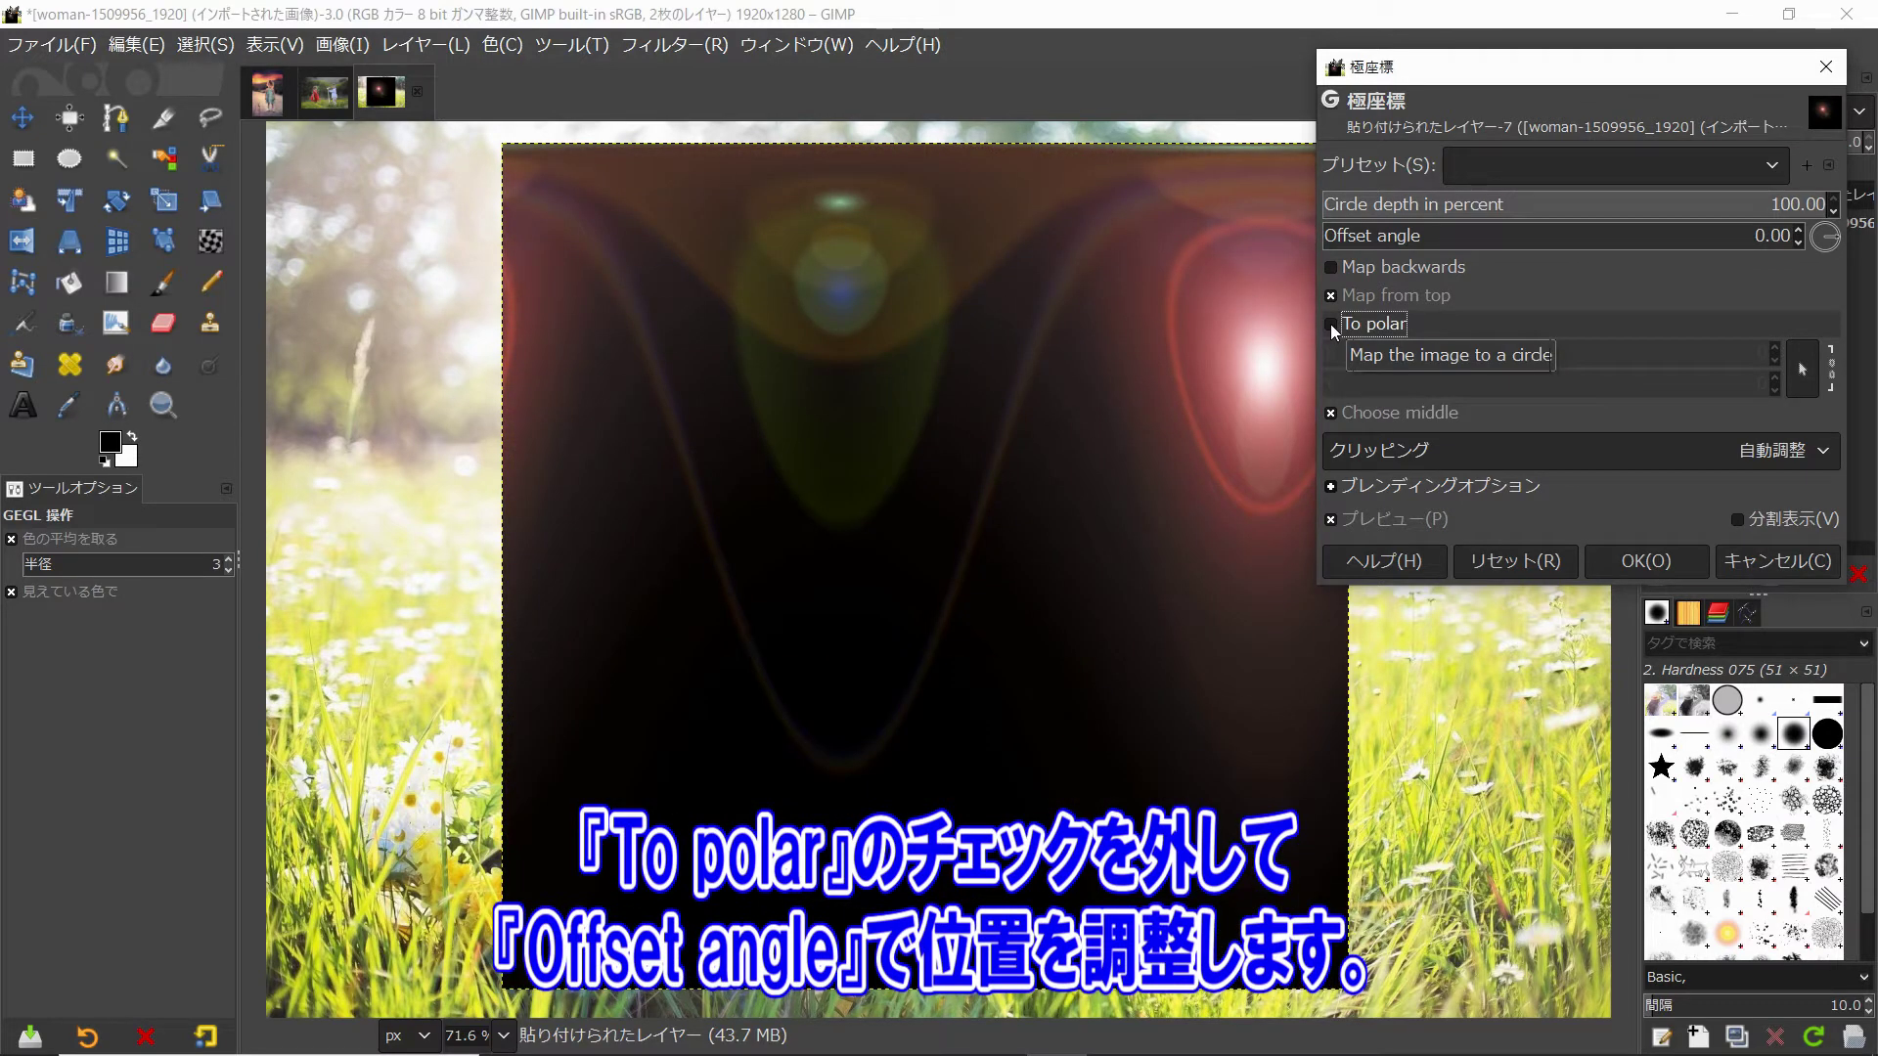
{"action": "left_click_drag", "start_coordinate": [1420, 60], "coordinate": [1444, 53]}
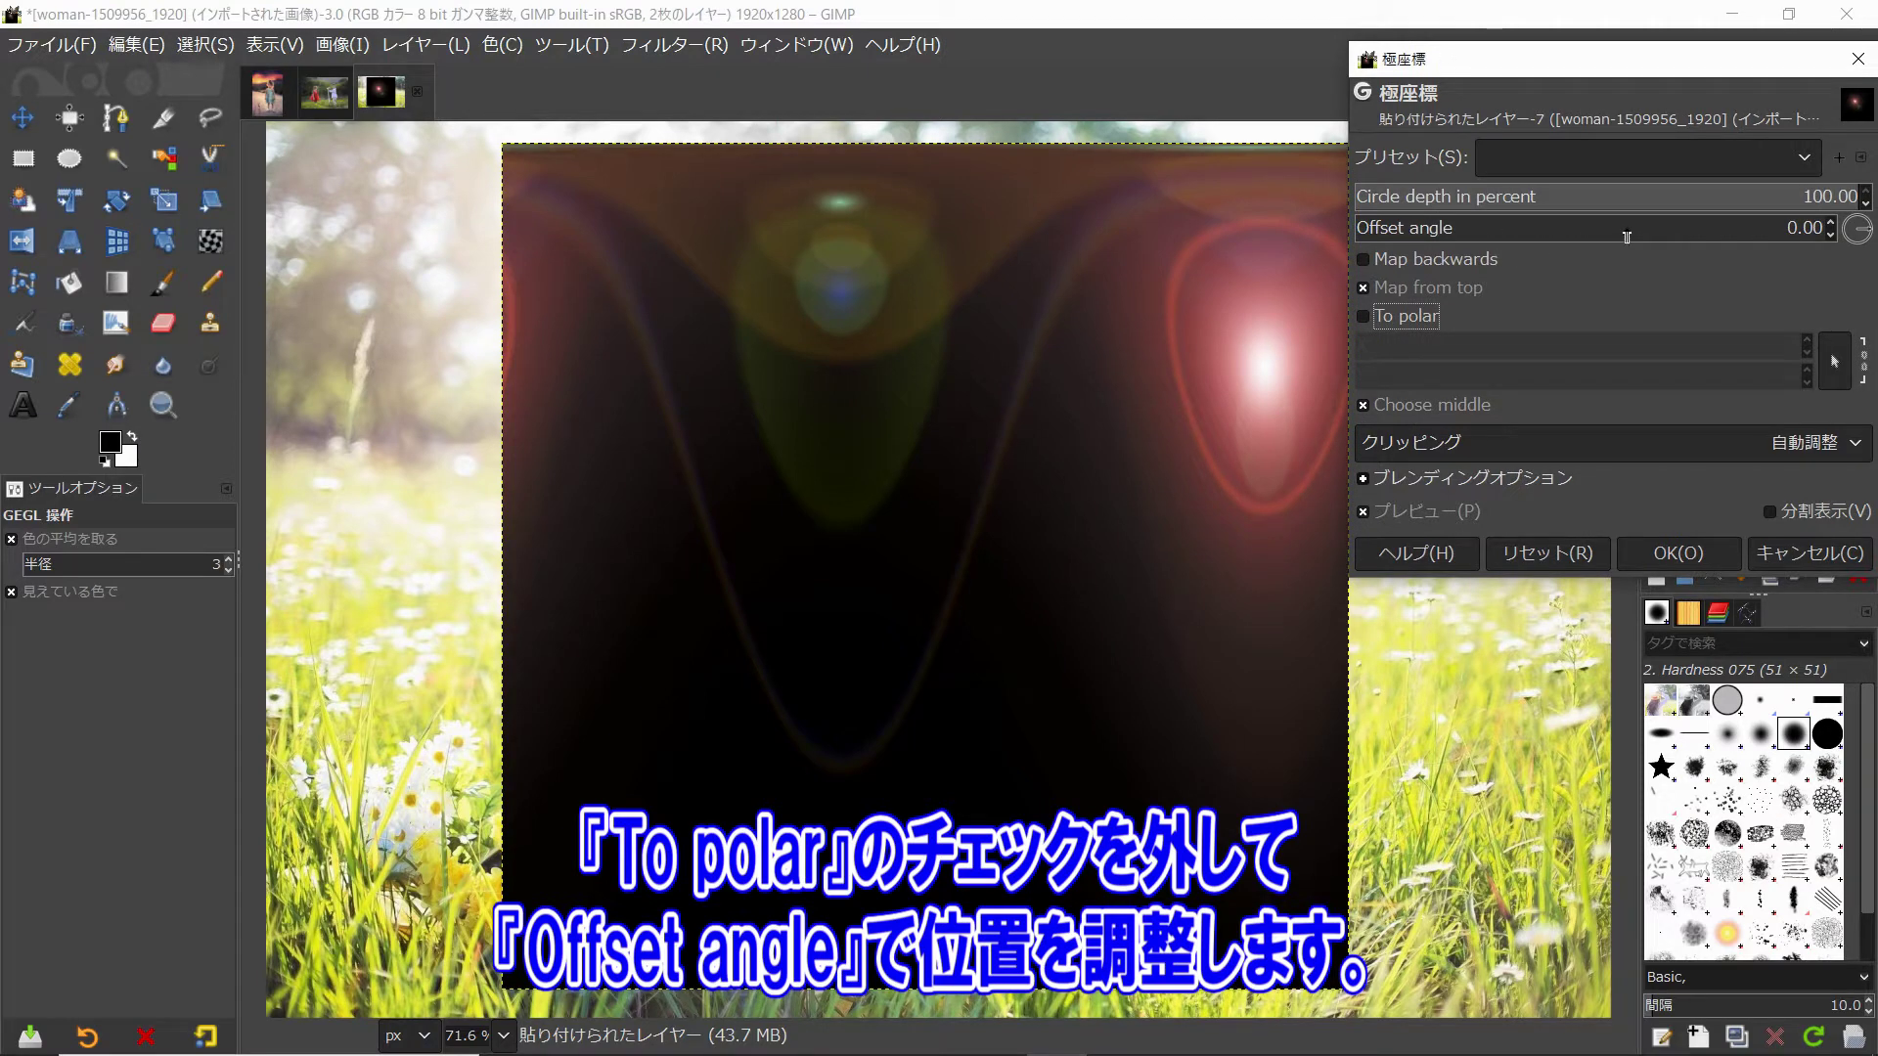
{"action": "mouse_move", "coordinate": [1627, 236]}
{"action": "left_mouse_down"}
{"action": "mouse_move", "coordinate": [1608, 234]}
{"action": "mouse_move", "coordinate": [1642, 248]}
{"action": "left_mouse_up"}
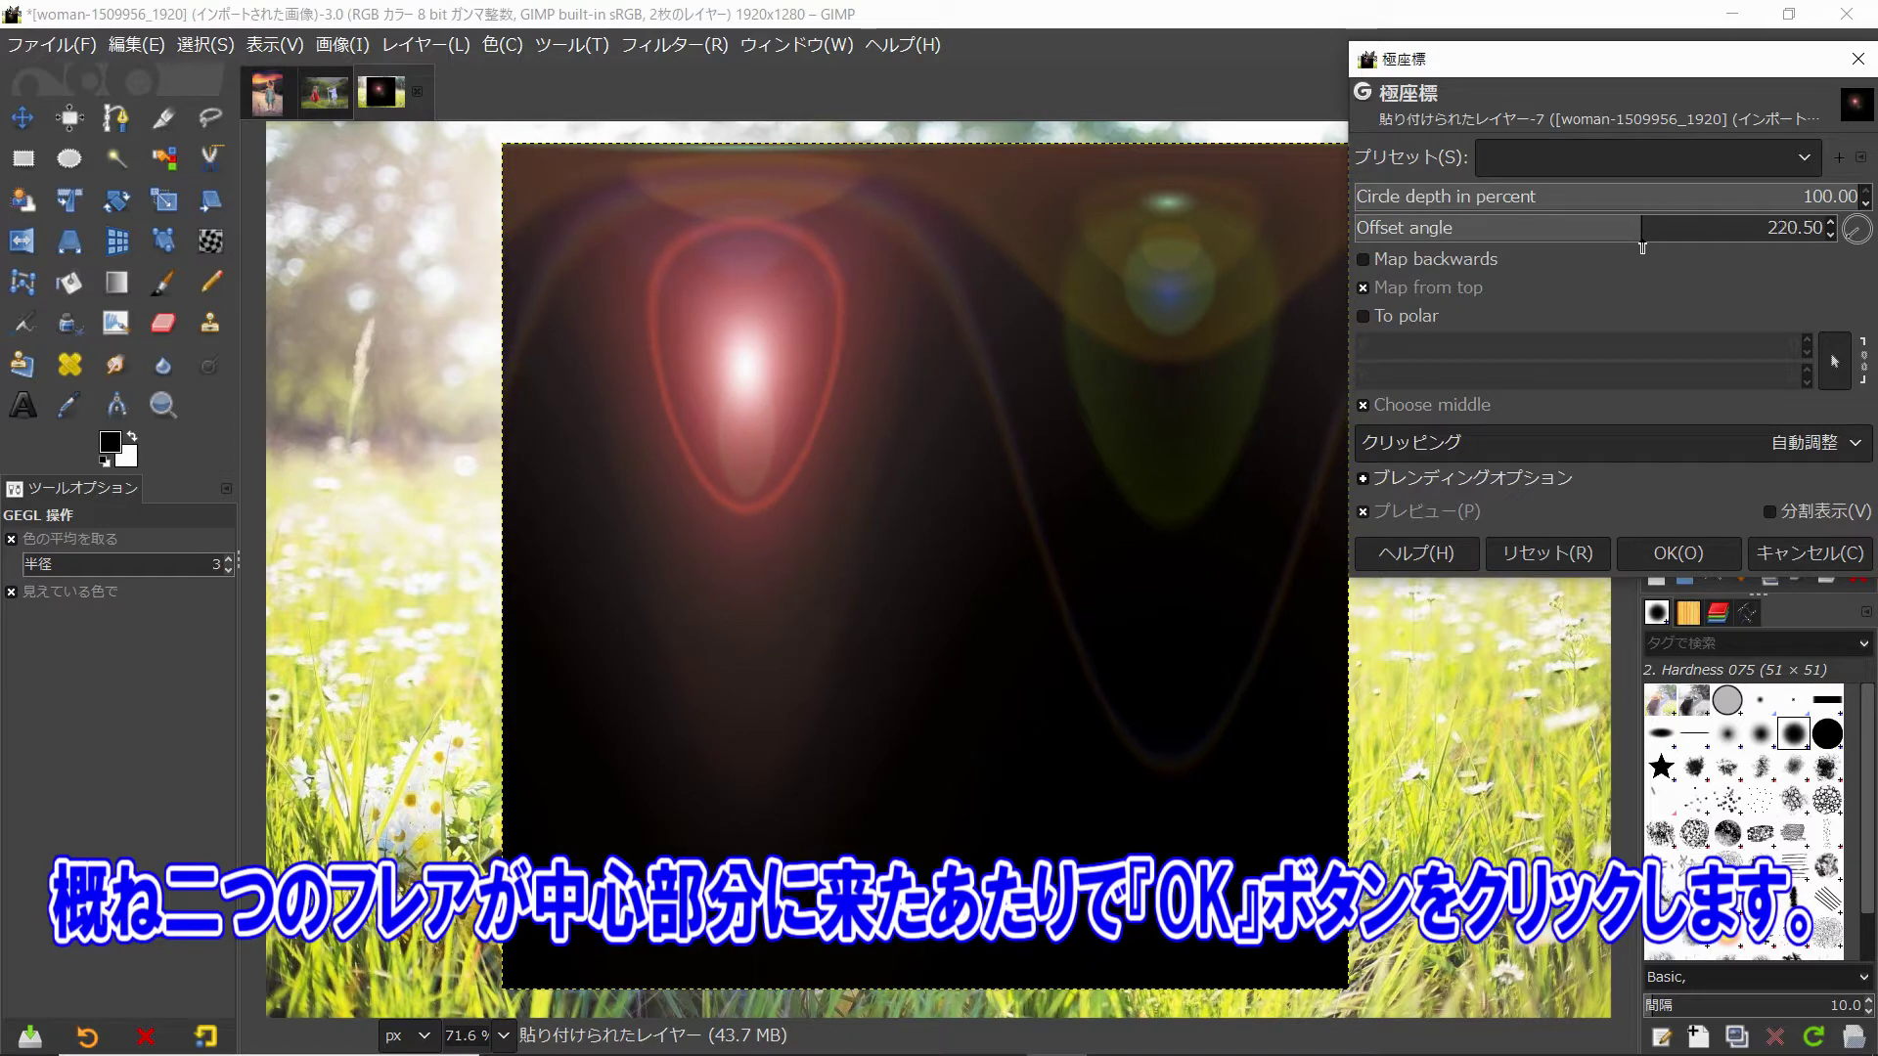
{"action": "left_click_drag", "start_coordinate": [1575, 86], "coordinate": [1583, 91]}
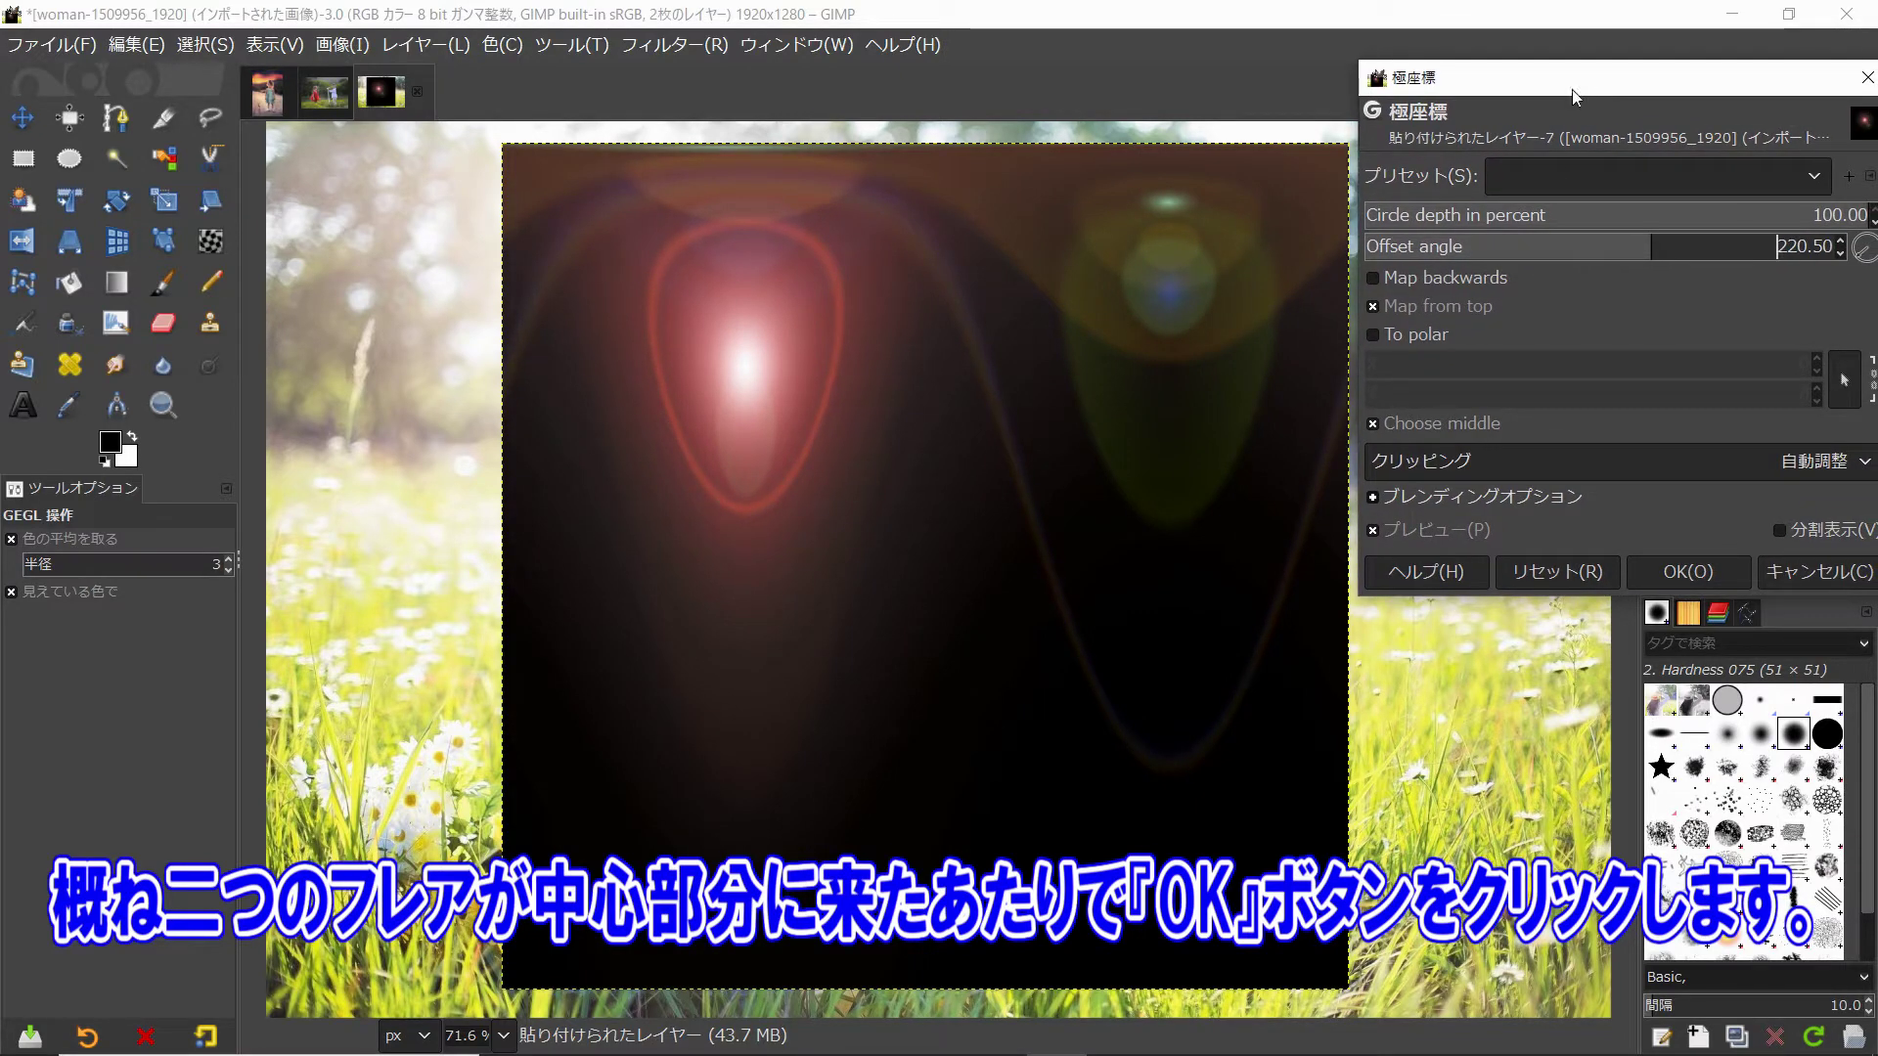
{"action": "left_click", "coordinate": [1690, 572]}
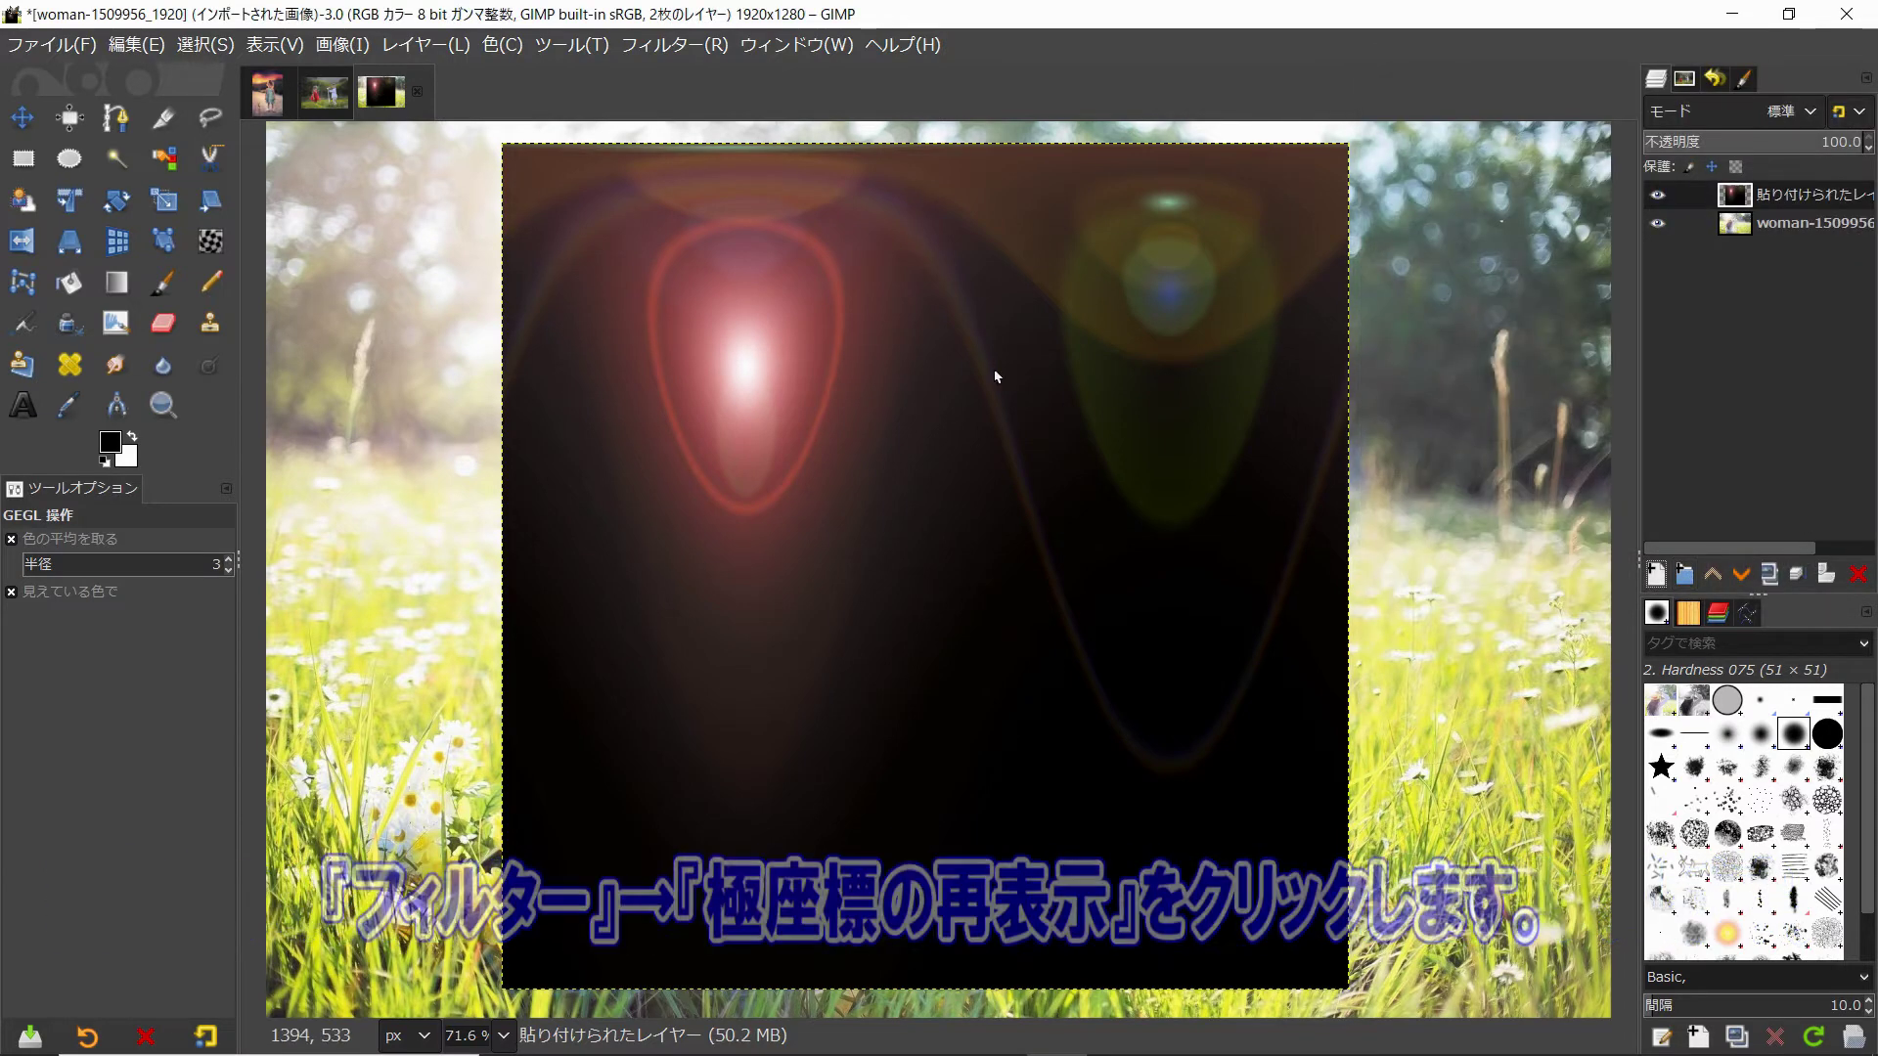
Rerun Polar Coordinates with Map backwards on and Map from top off, forming the sphere
{"action": "left_click", "coordinate": [632, 47]}
{"action": "left_click", "coordinate": [673, 114]}
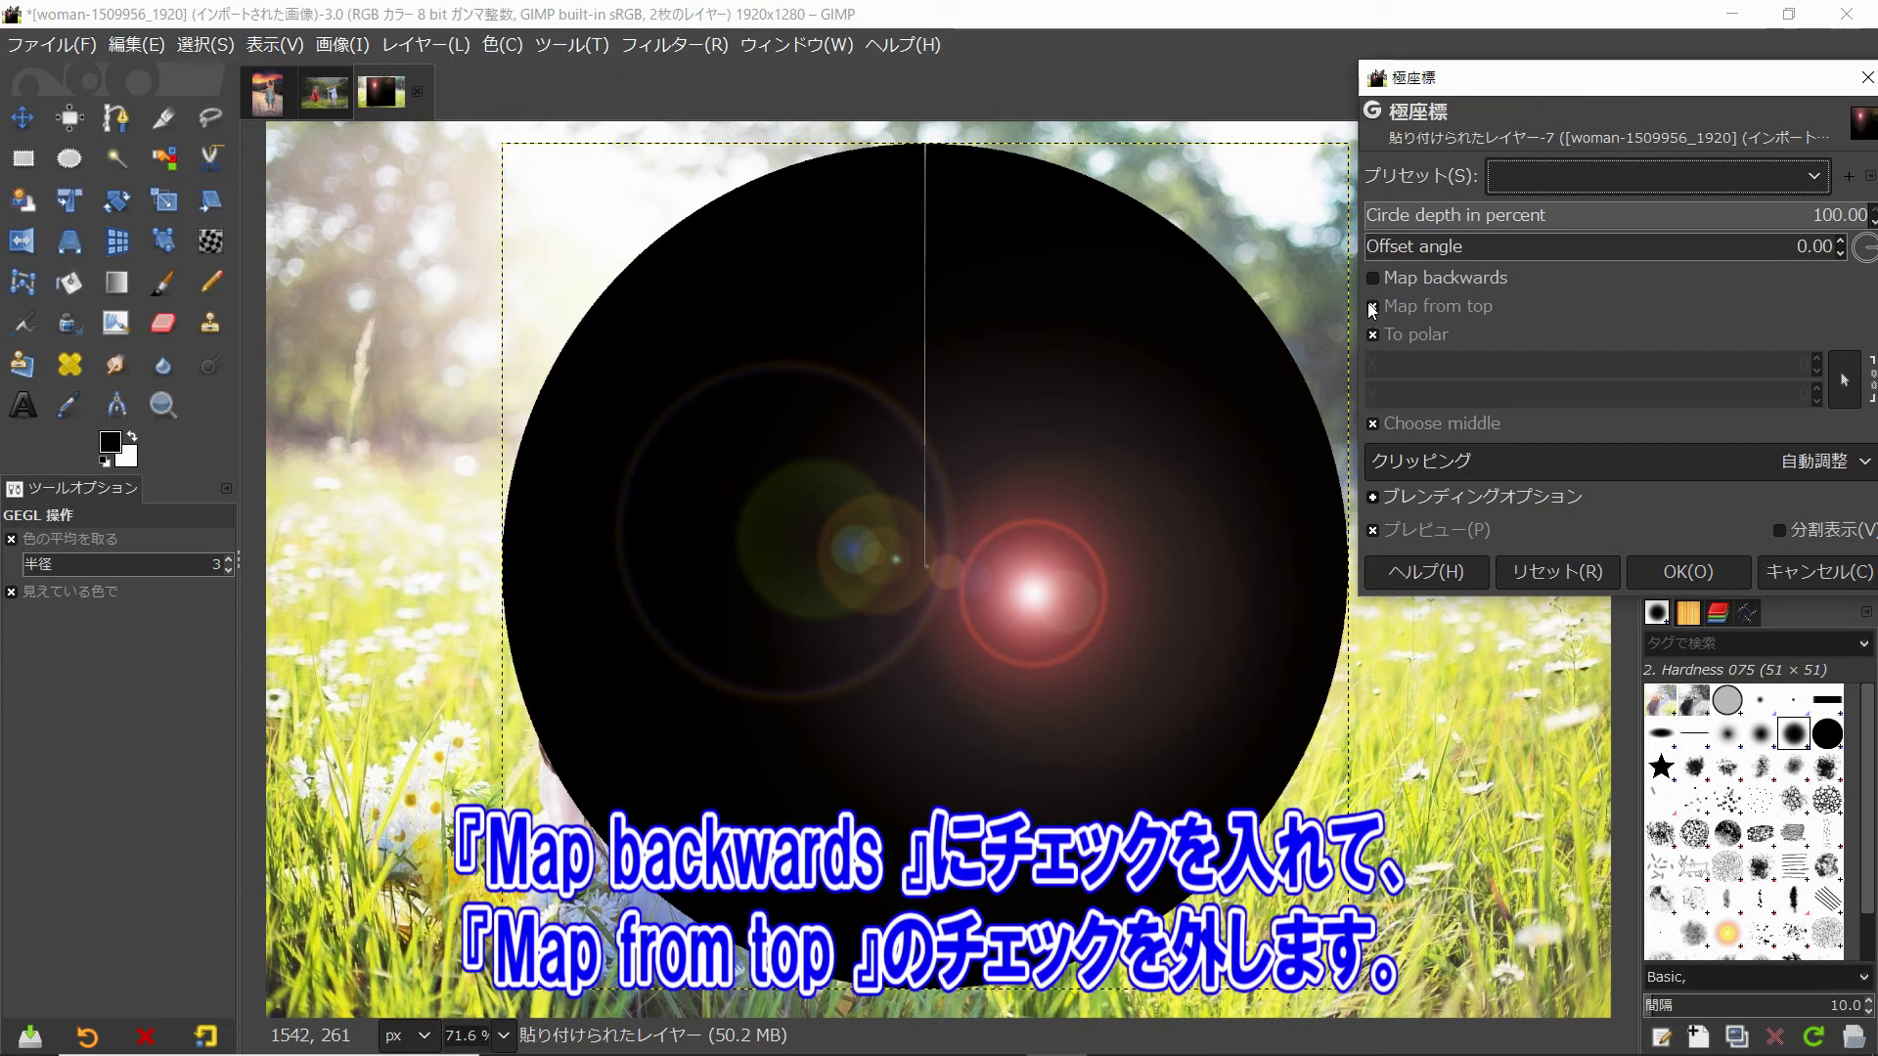
{"action": "left_click", "coordinate": [1373, 279]}
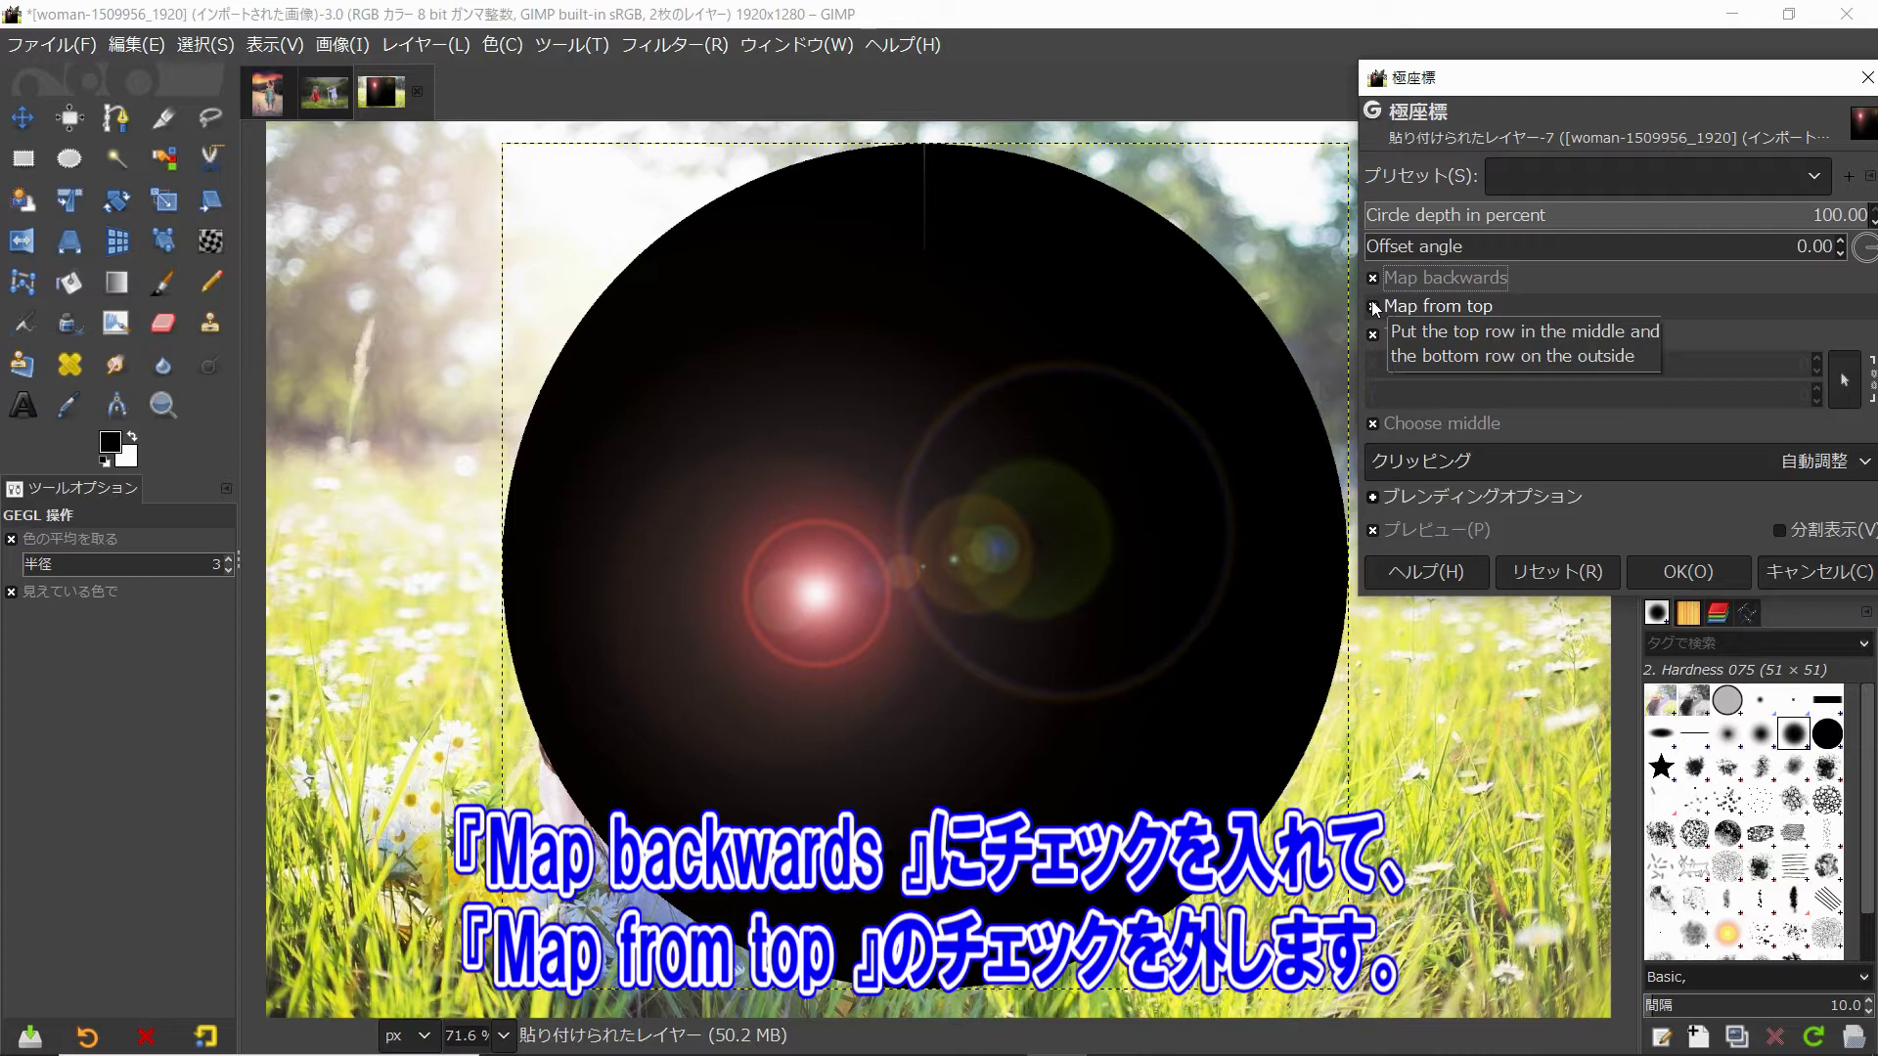
{"action": "left_click", "coordinate": [1373, 307]}
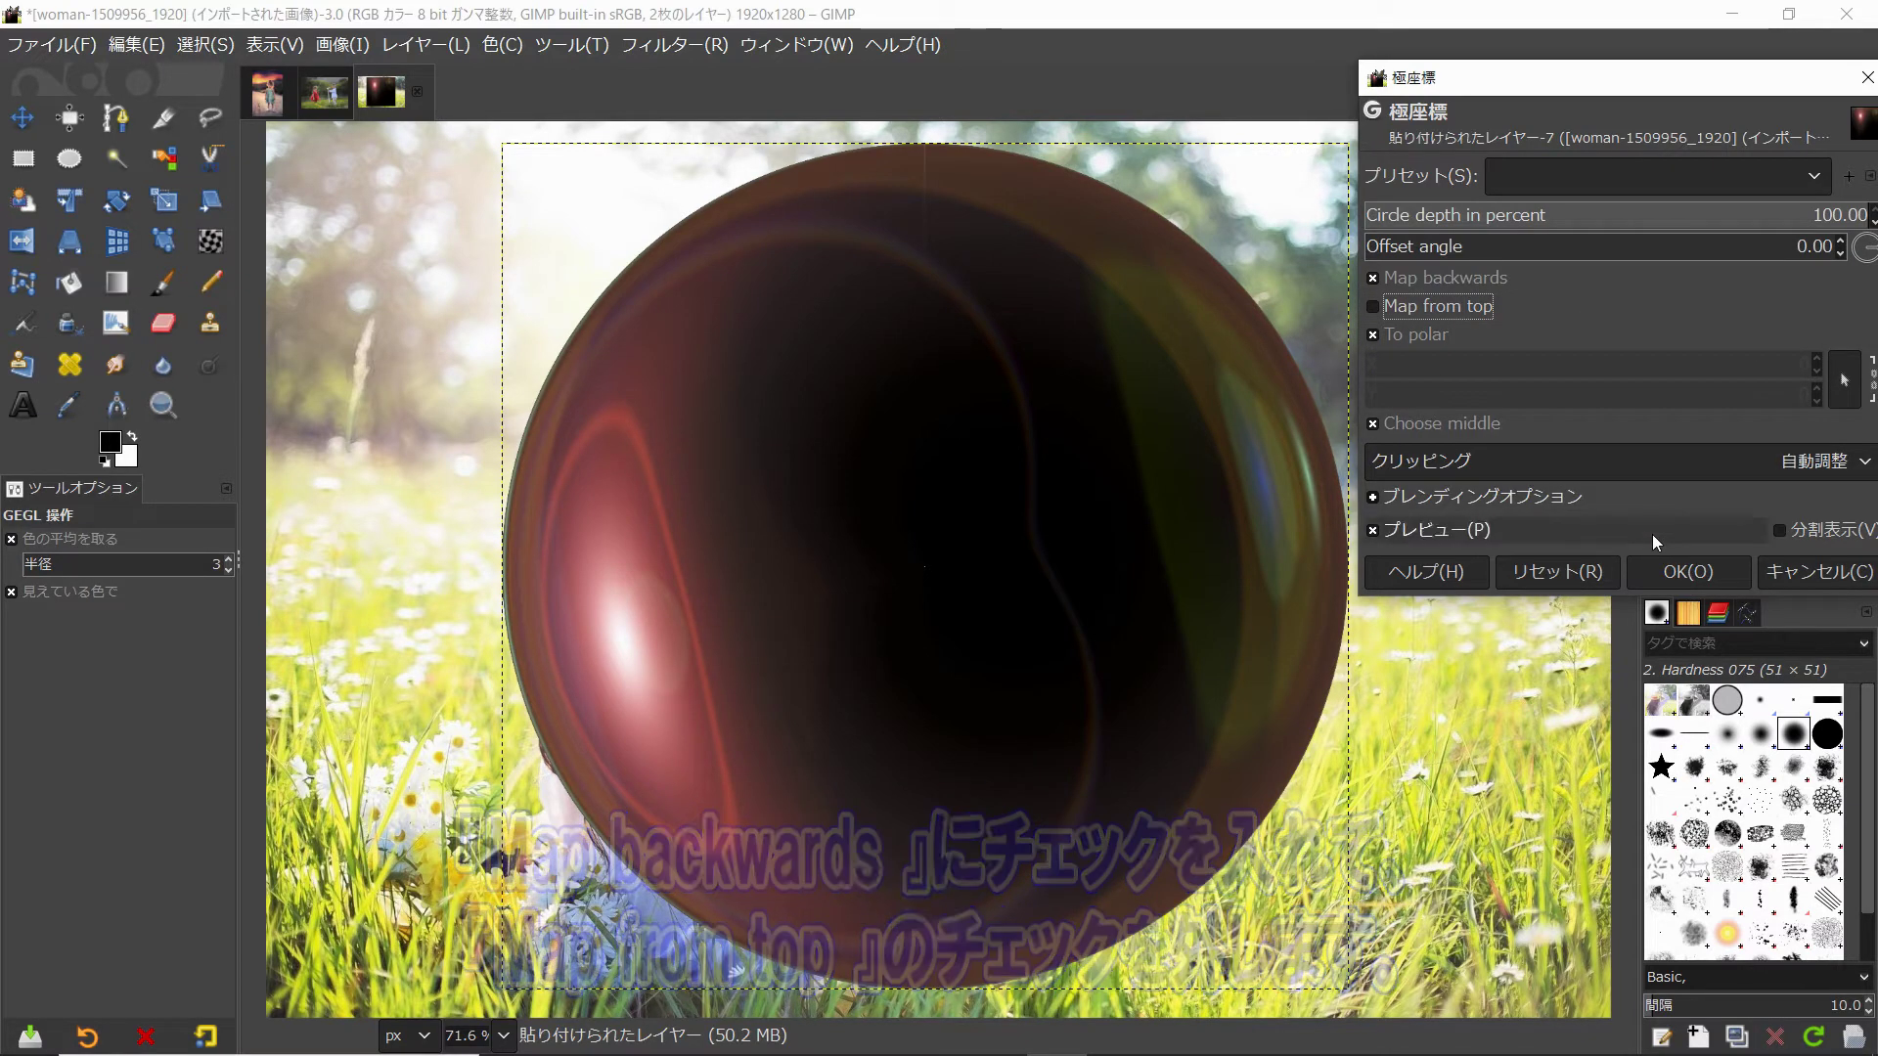
{"action": "left_click", "coordinate": [1694, 574]}
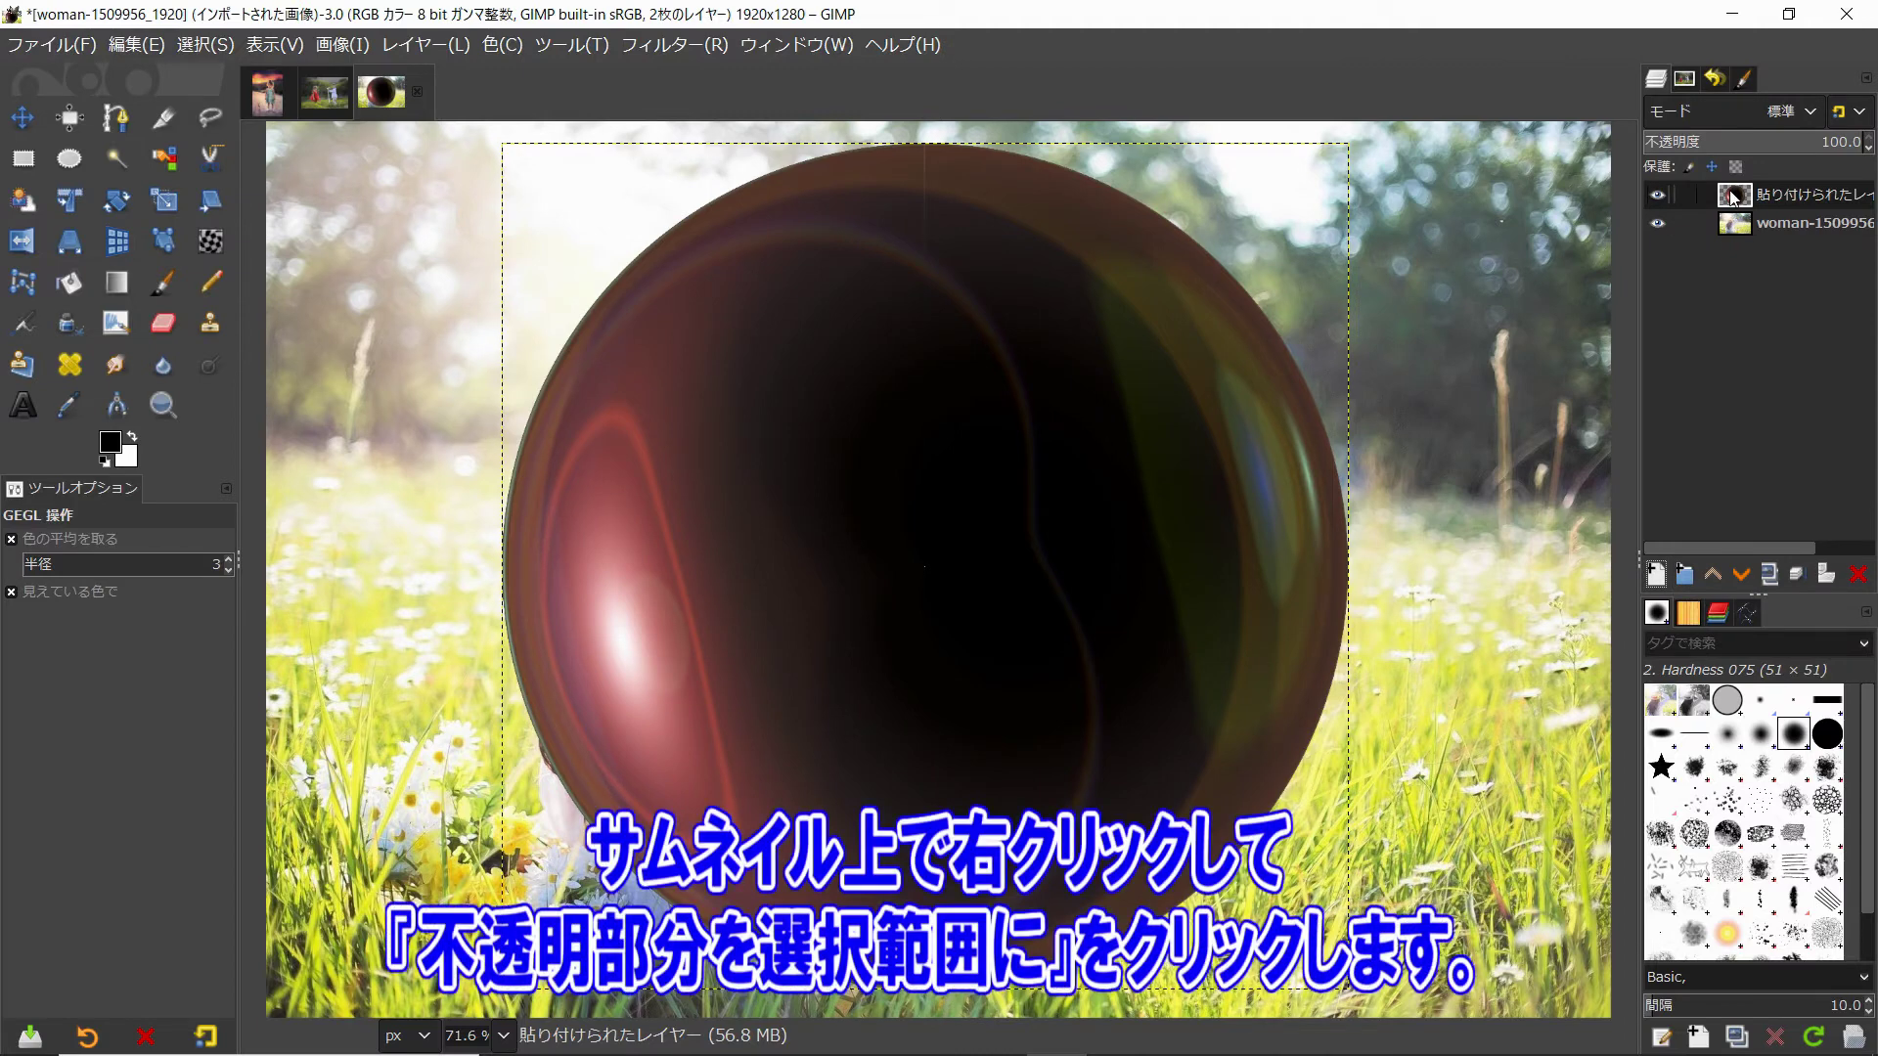
Select the sphere layer's opaque area, zoom in, and set a Clone source beside the central hole
{"action": "right_click", "coordinate": [1733, 197]}
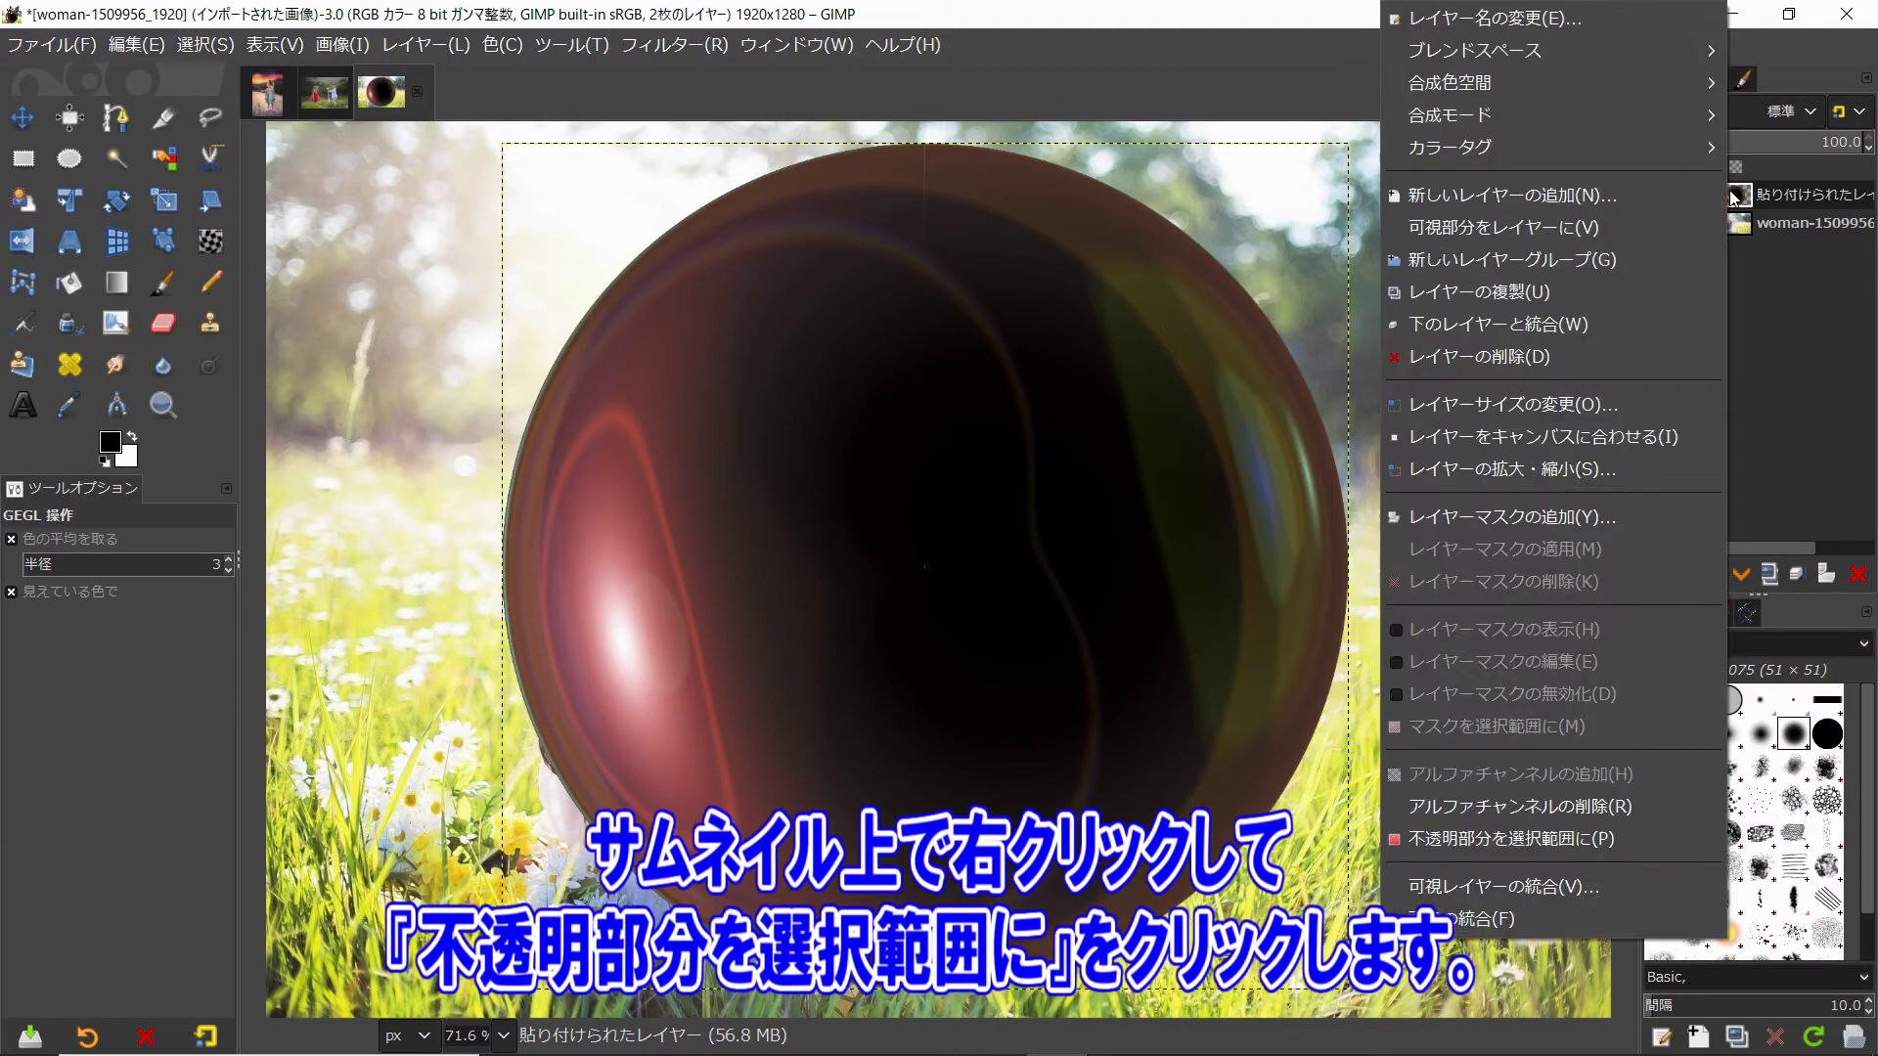
{"action": "left_click", "coordinate": [1601, 839]}
{"action": "scroll", "coordinate": [888, 574], "scroll_direction": "up", "scroll_amount": 2}
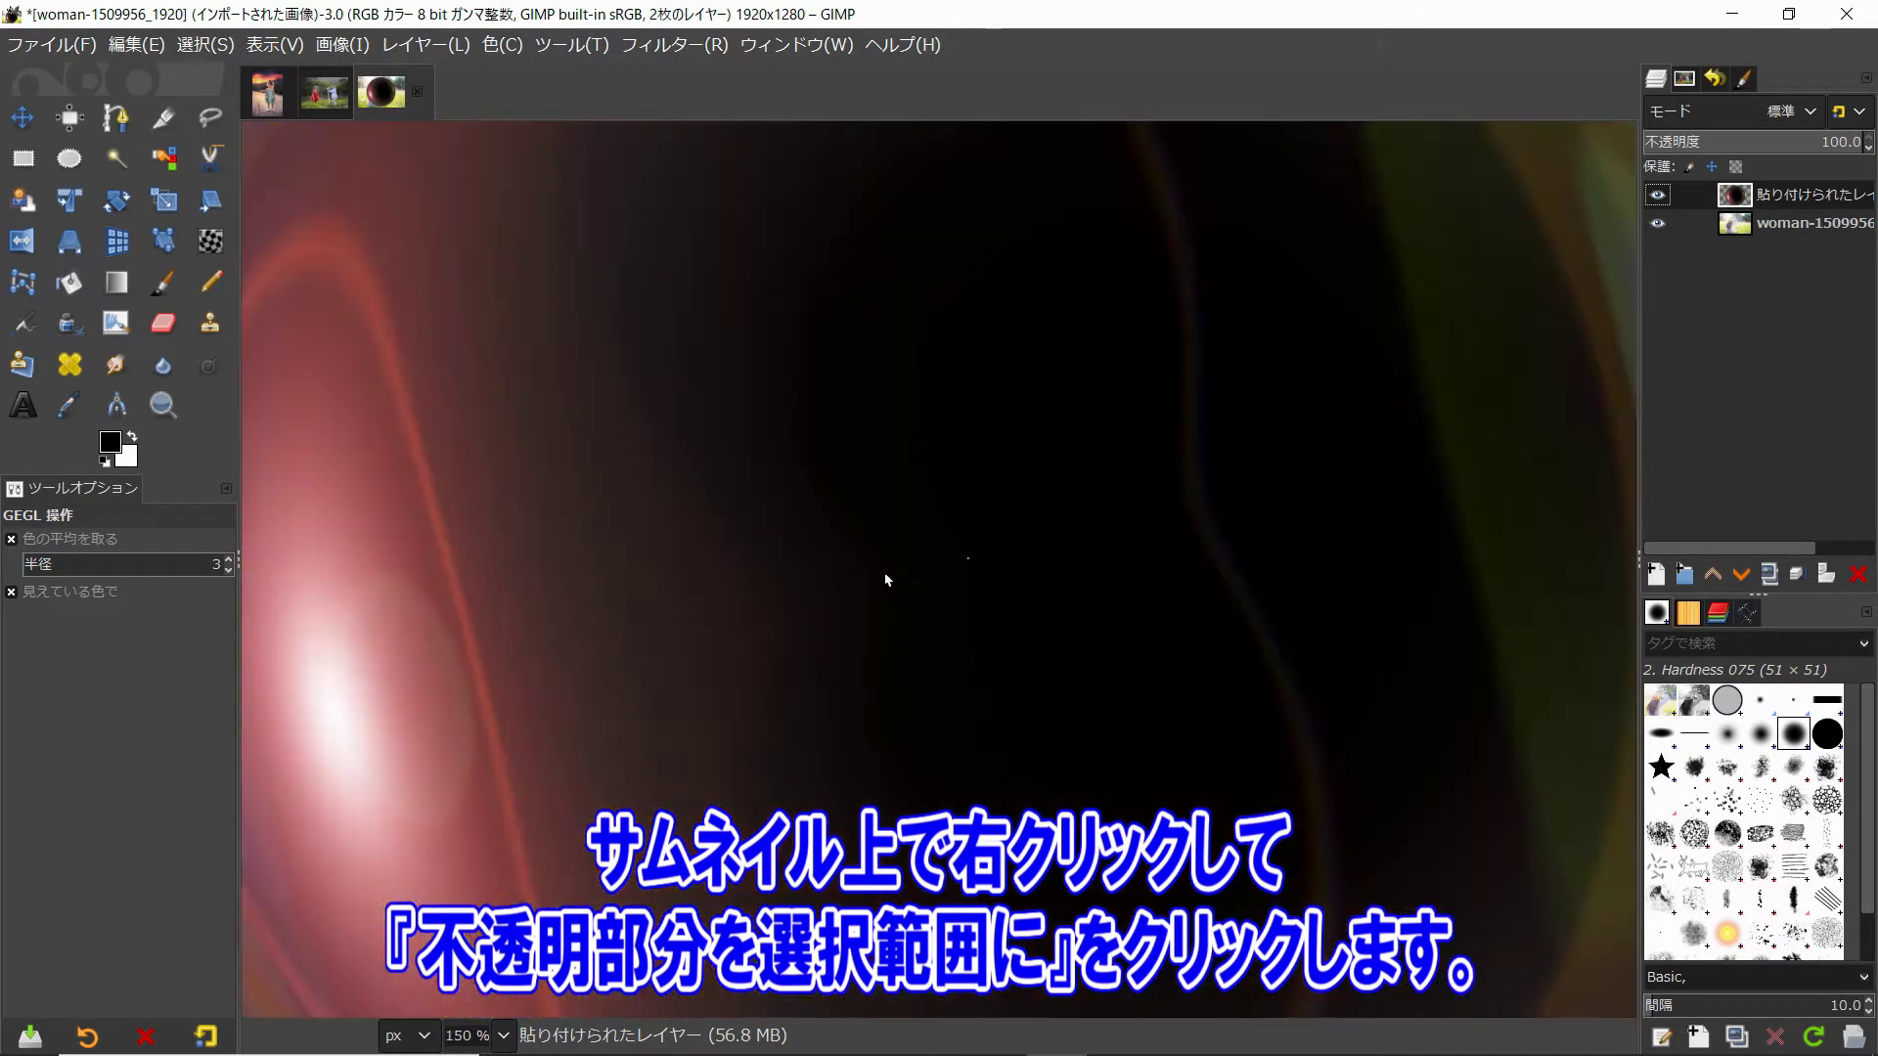
{"action": "scroll", "coordinate": [906, 578], "scroll_direction": "up", "scroll_amount": 2}
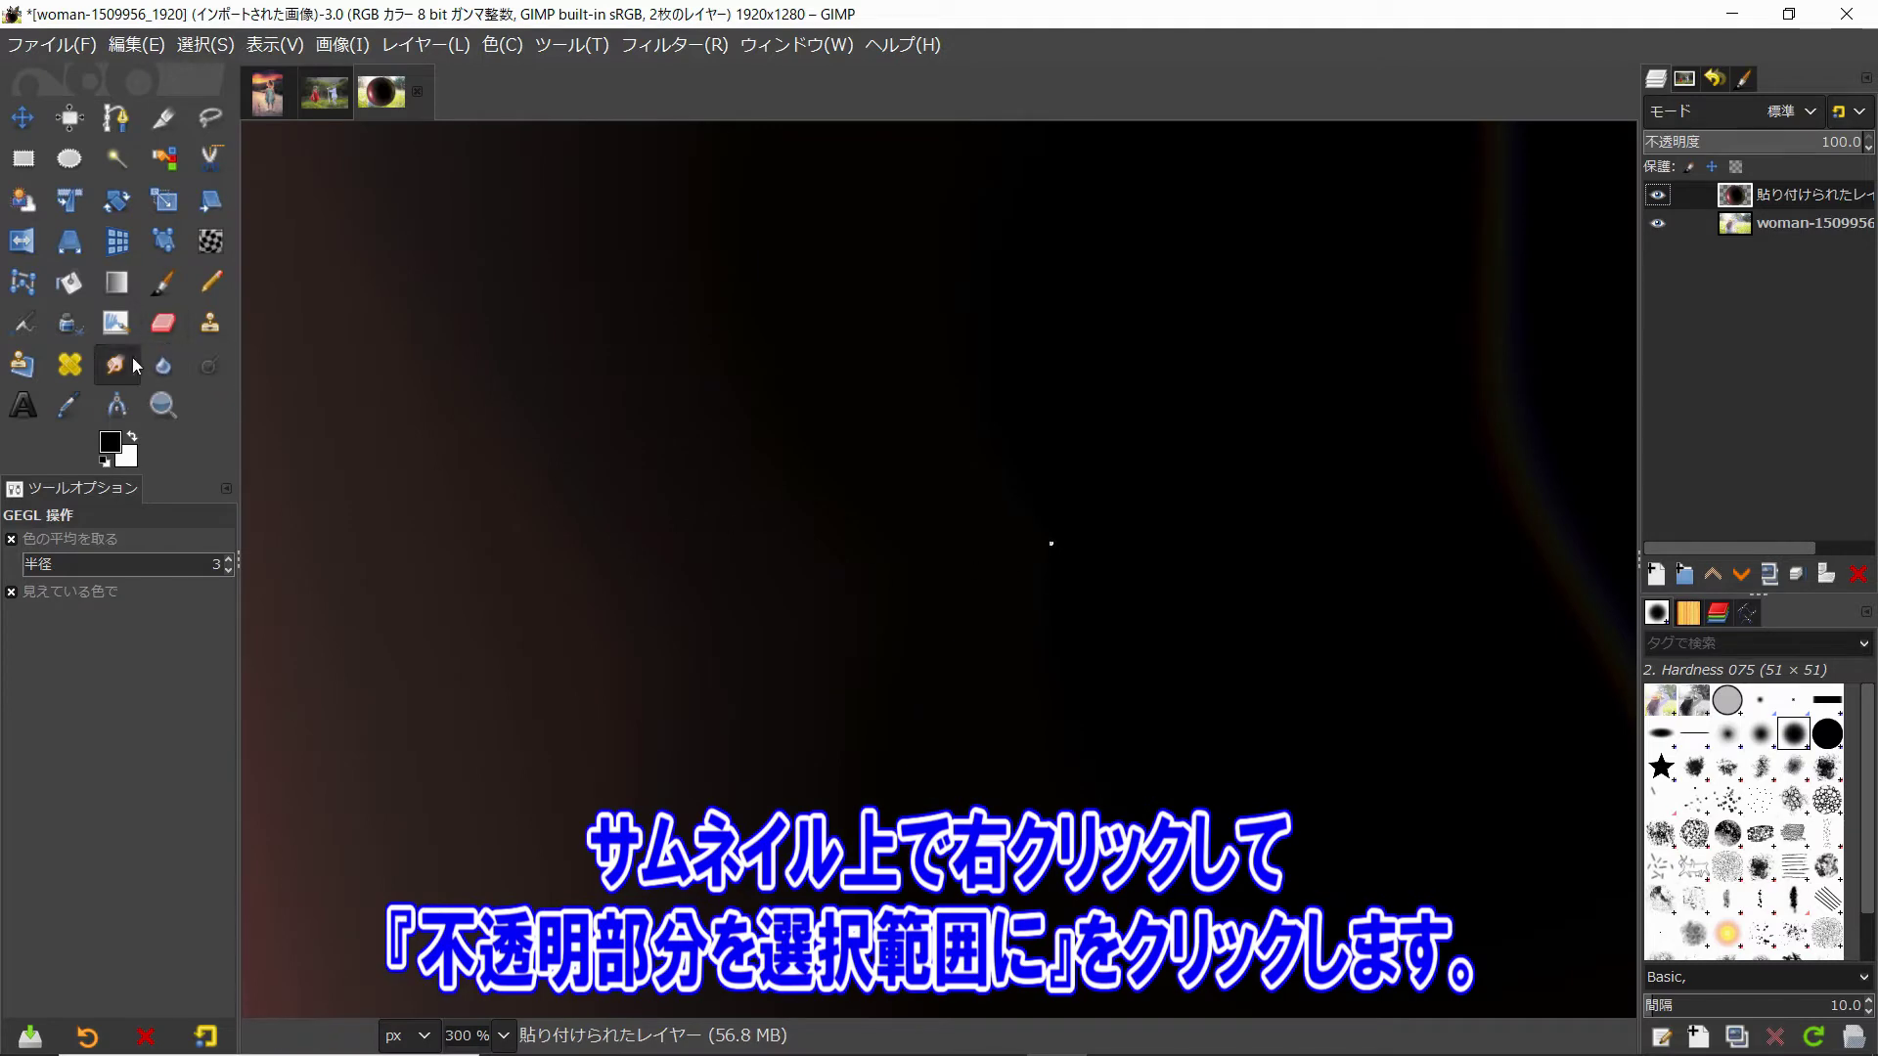
{"action": "left_click", "coordinate": [209, 323]}
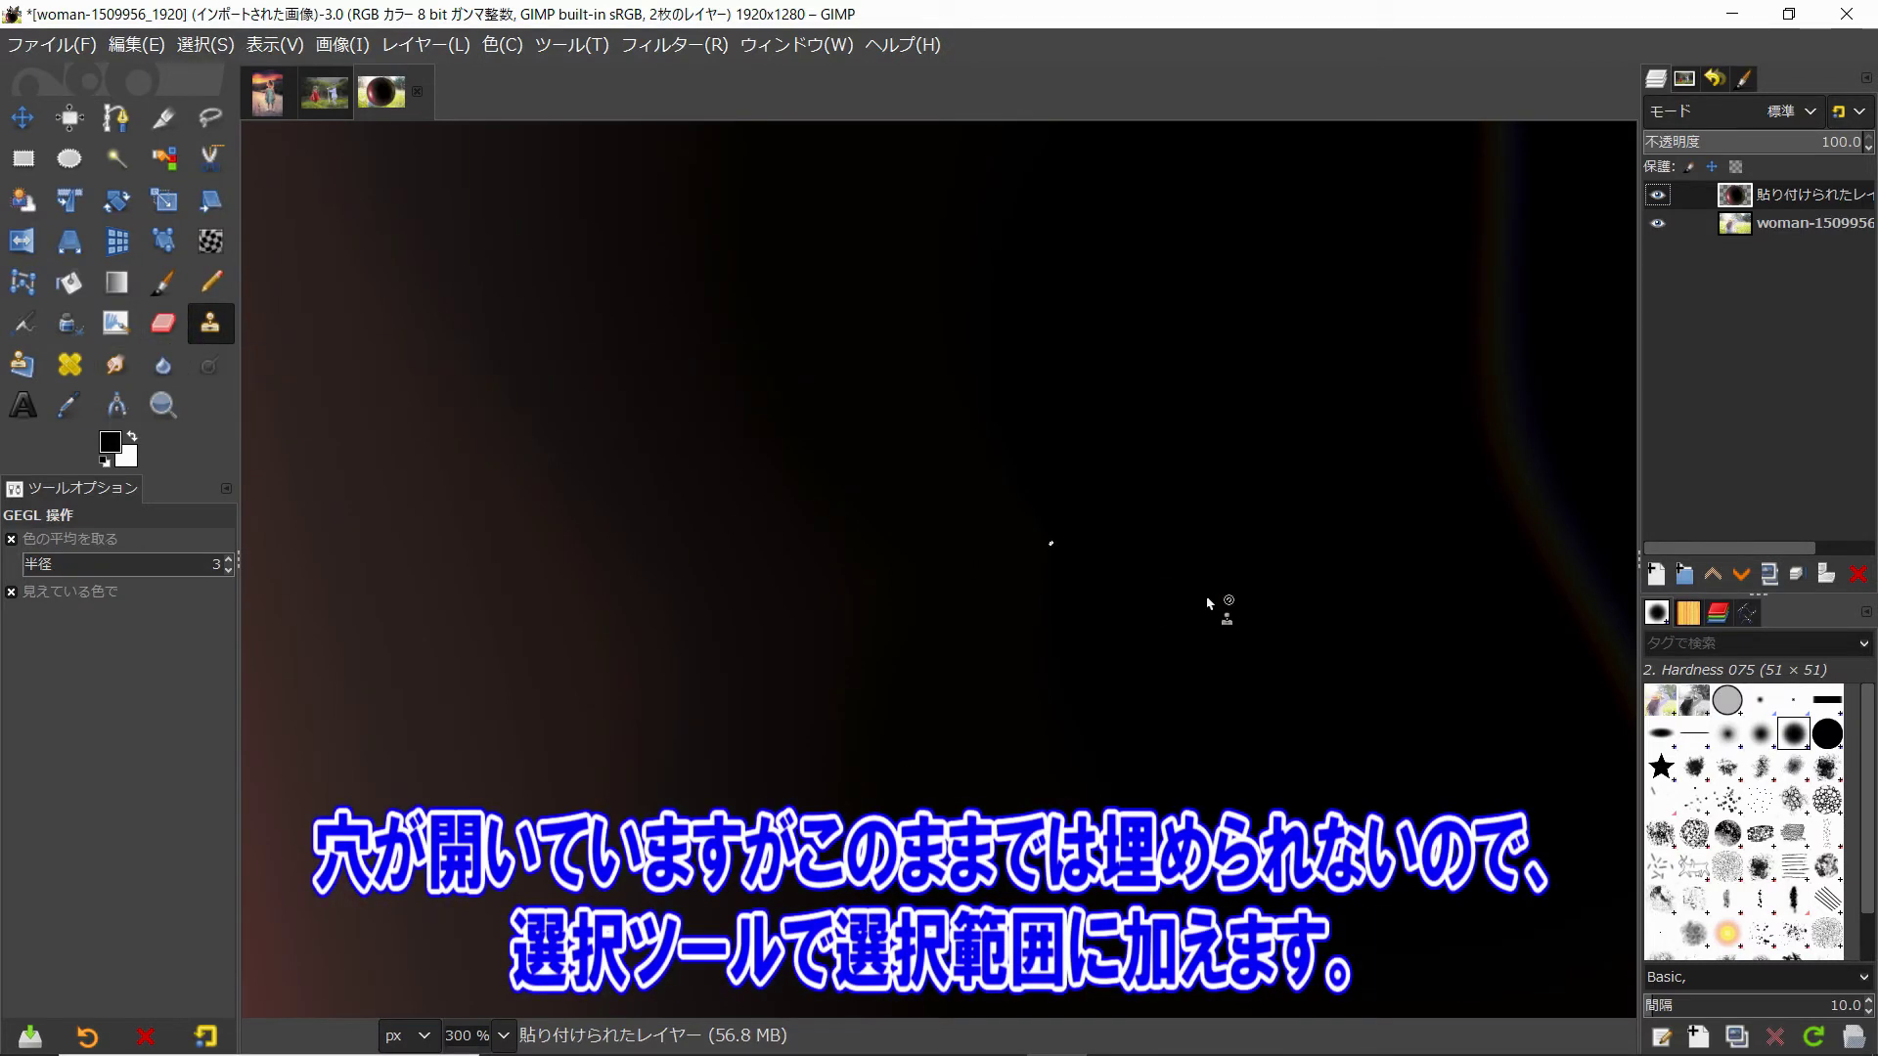
{"action": "left_click", "coordinate": [1147, 565], "text": "ctrl"}
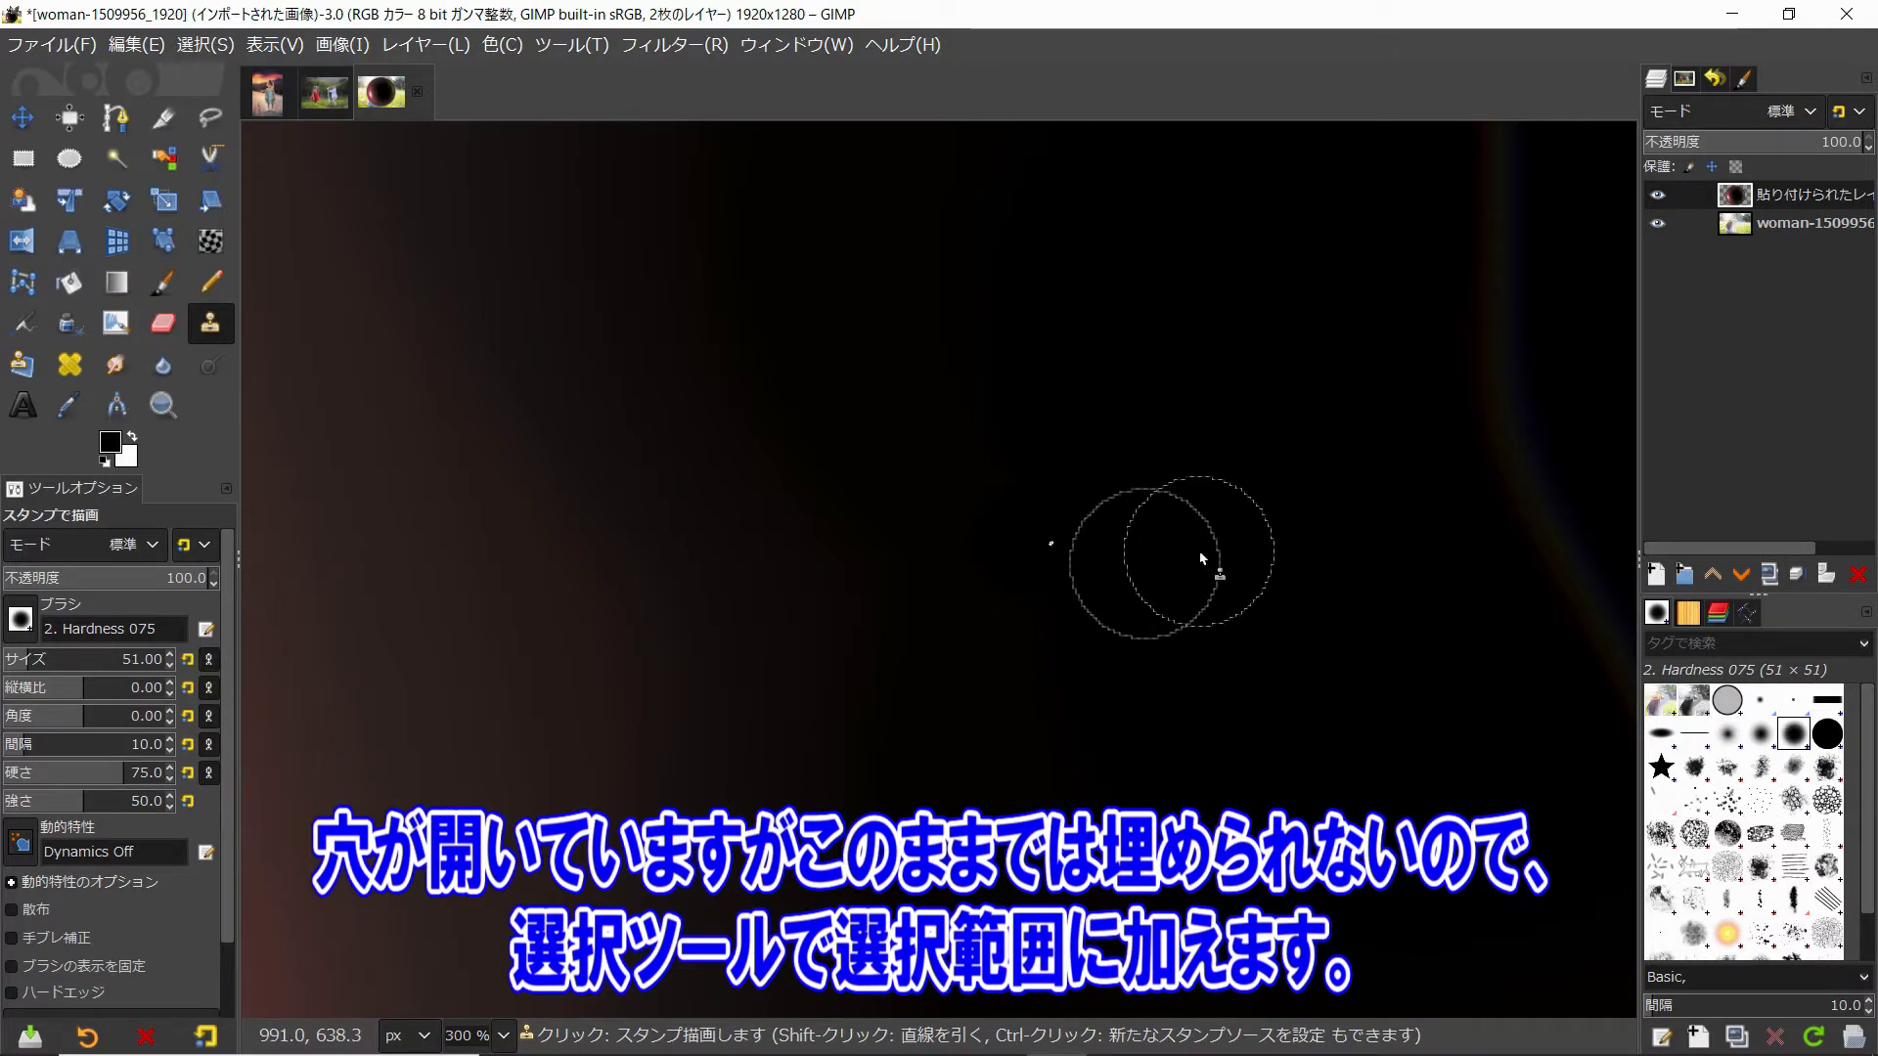
Add a freehand outline around the sphere's central hole to the selection in Add mode
{"action": "left_click", "coordinate": [208, 118]}
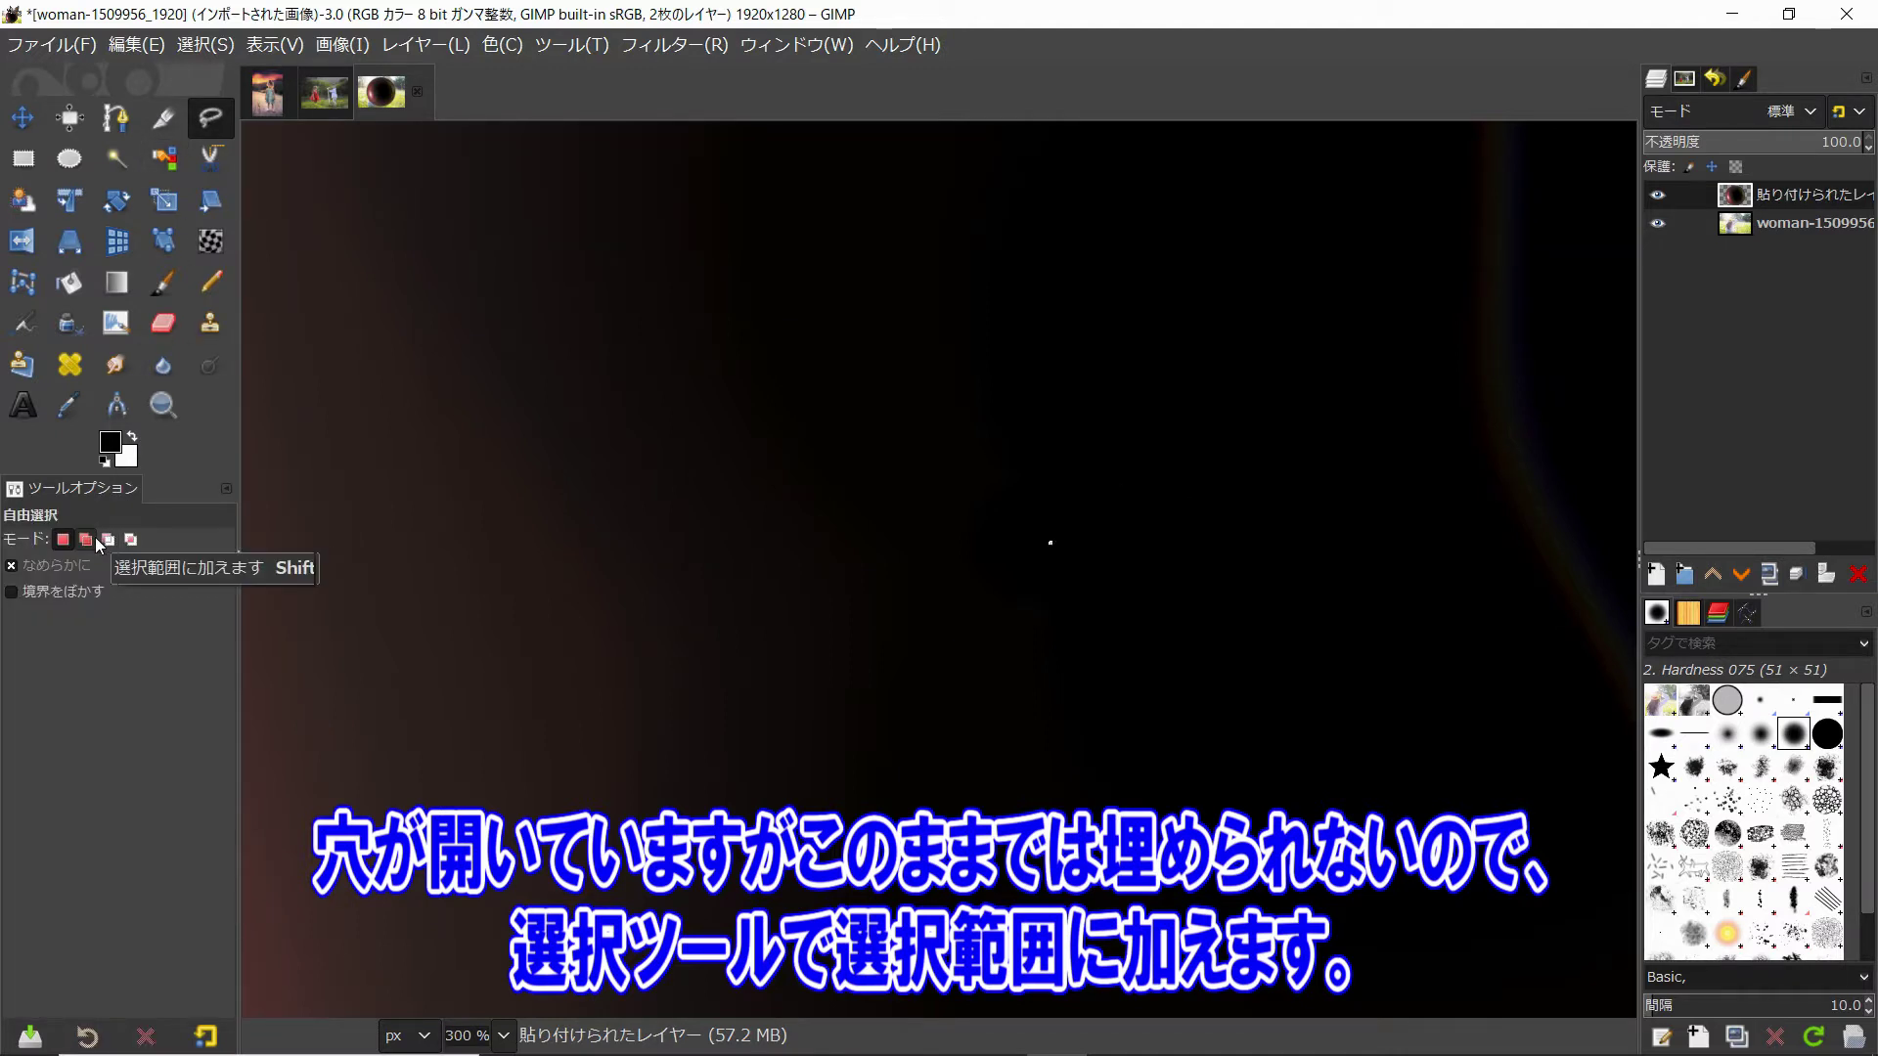
{"action": "left_click", "coordinate": [96, 537]}
{"action": "left_click_drag", "start_coordinate": [850, 390], "coordinate": [1074, 337]}
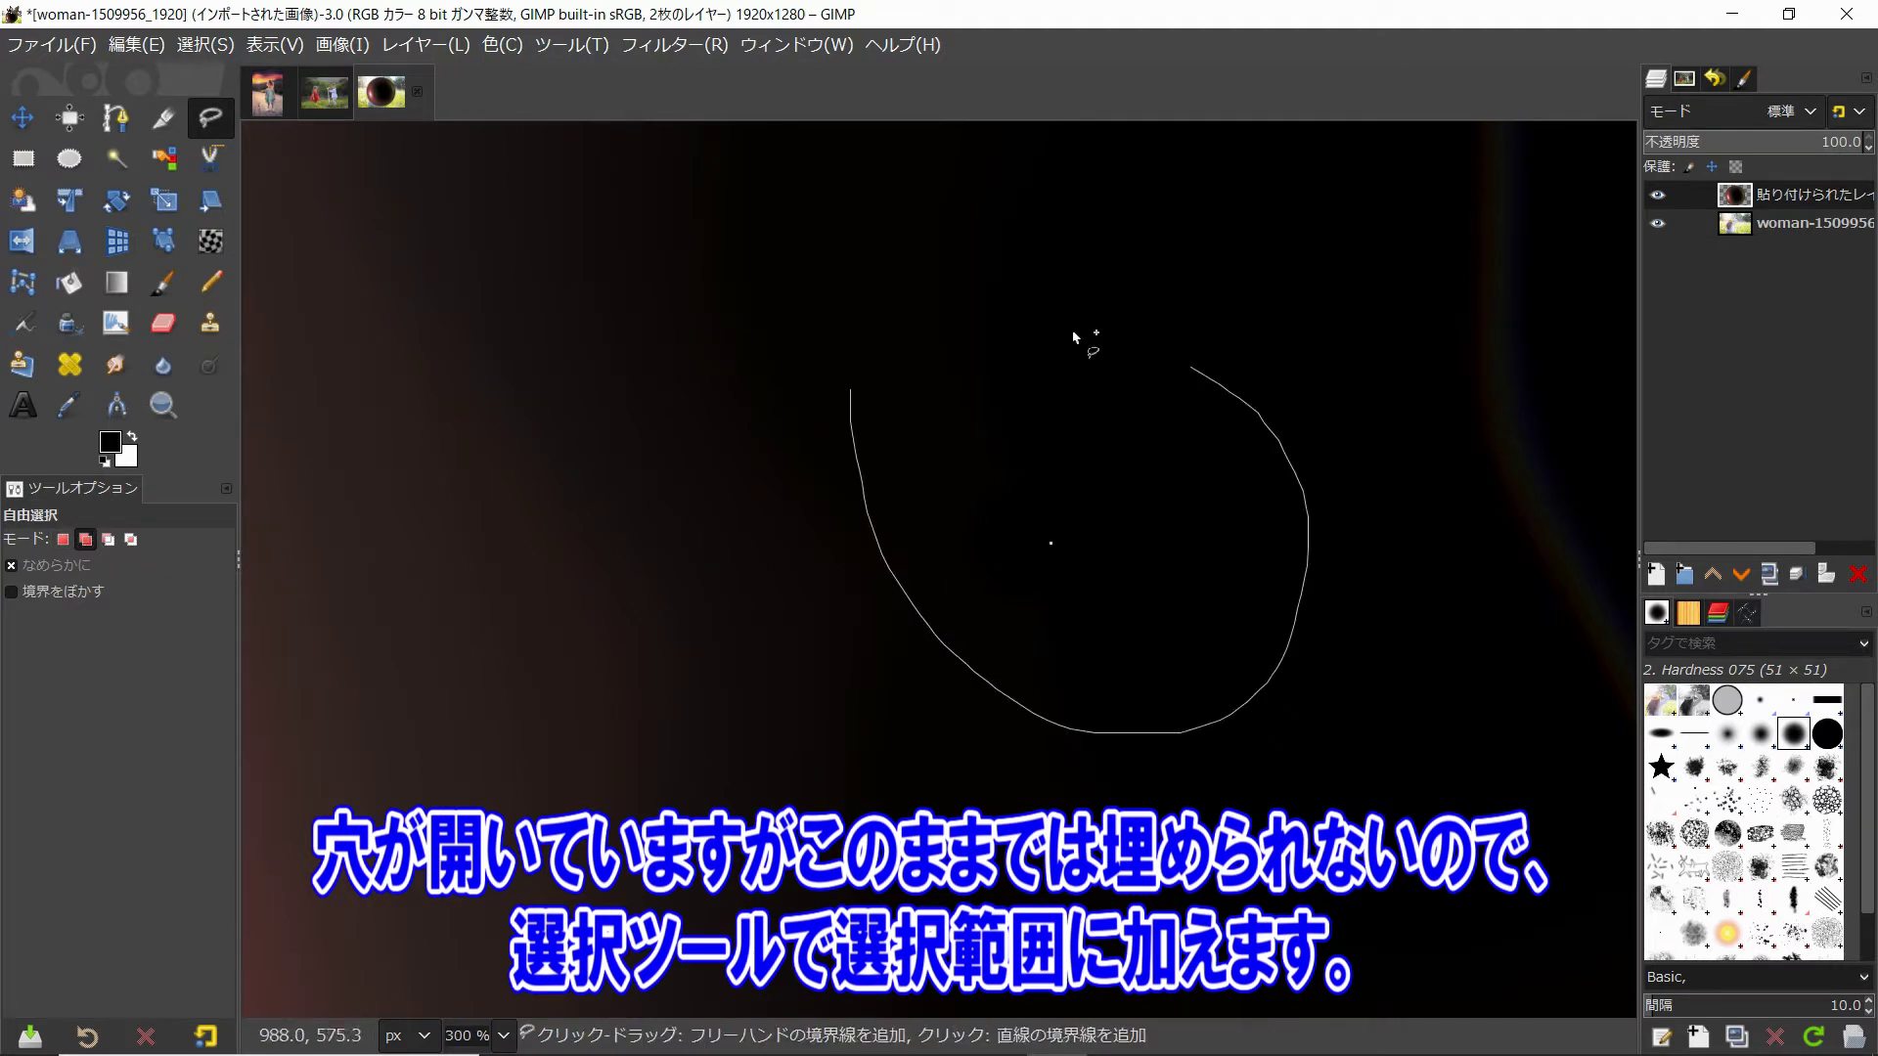
{"action": "left_click", "coordinate": [849, 389]}
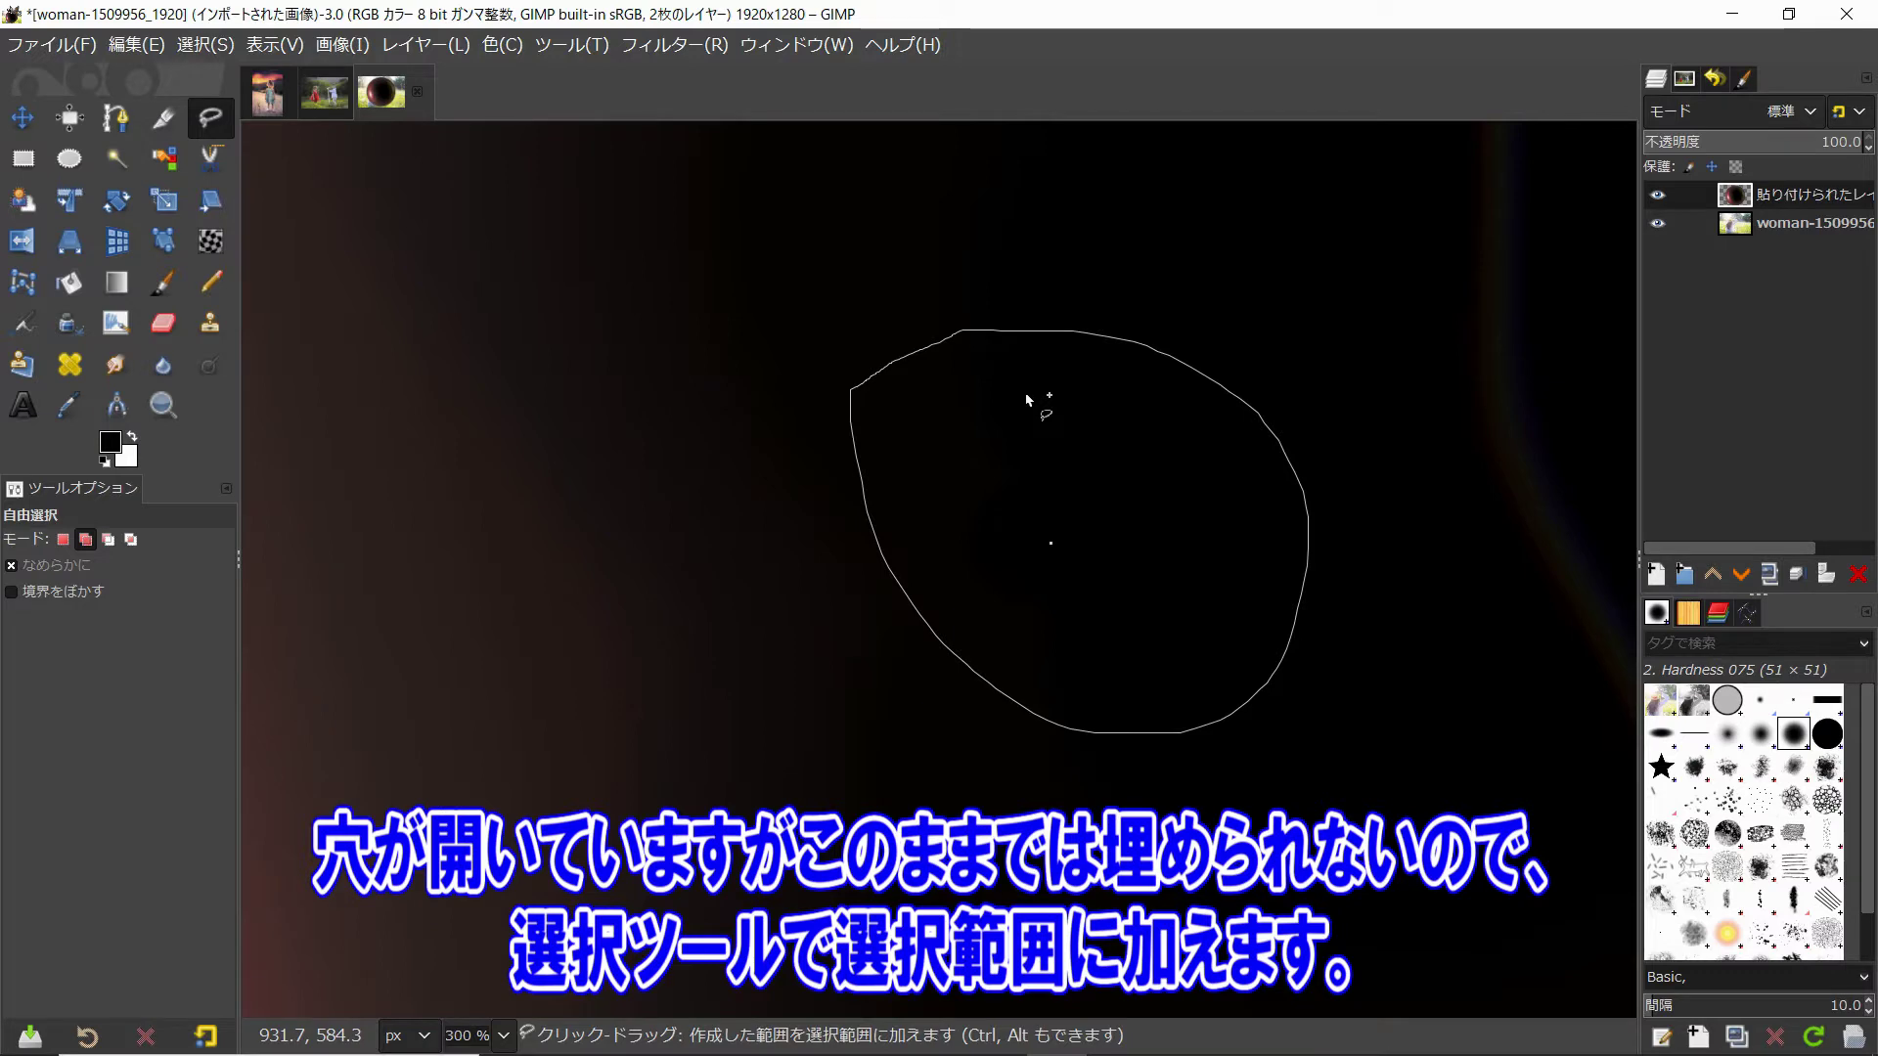
{"action": "key", "text": "Return"}
{"action": "scroll", "coordinate": [1085, 566], "scroll_direction": "up", "scroll_amount": 4}
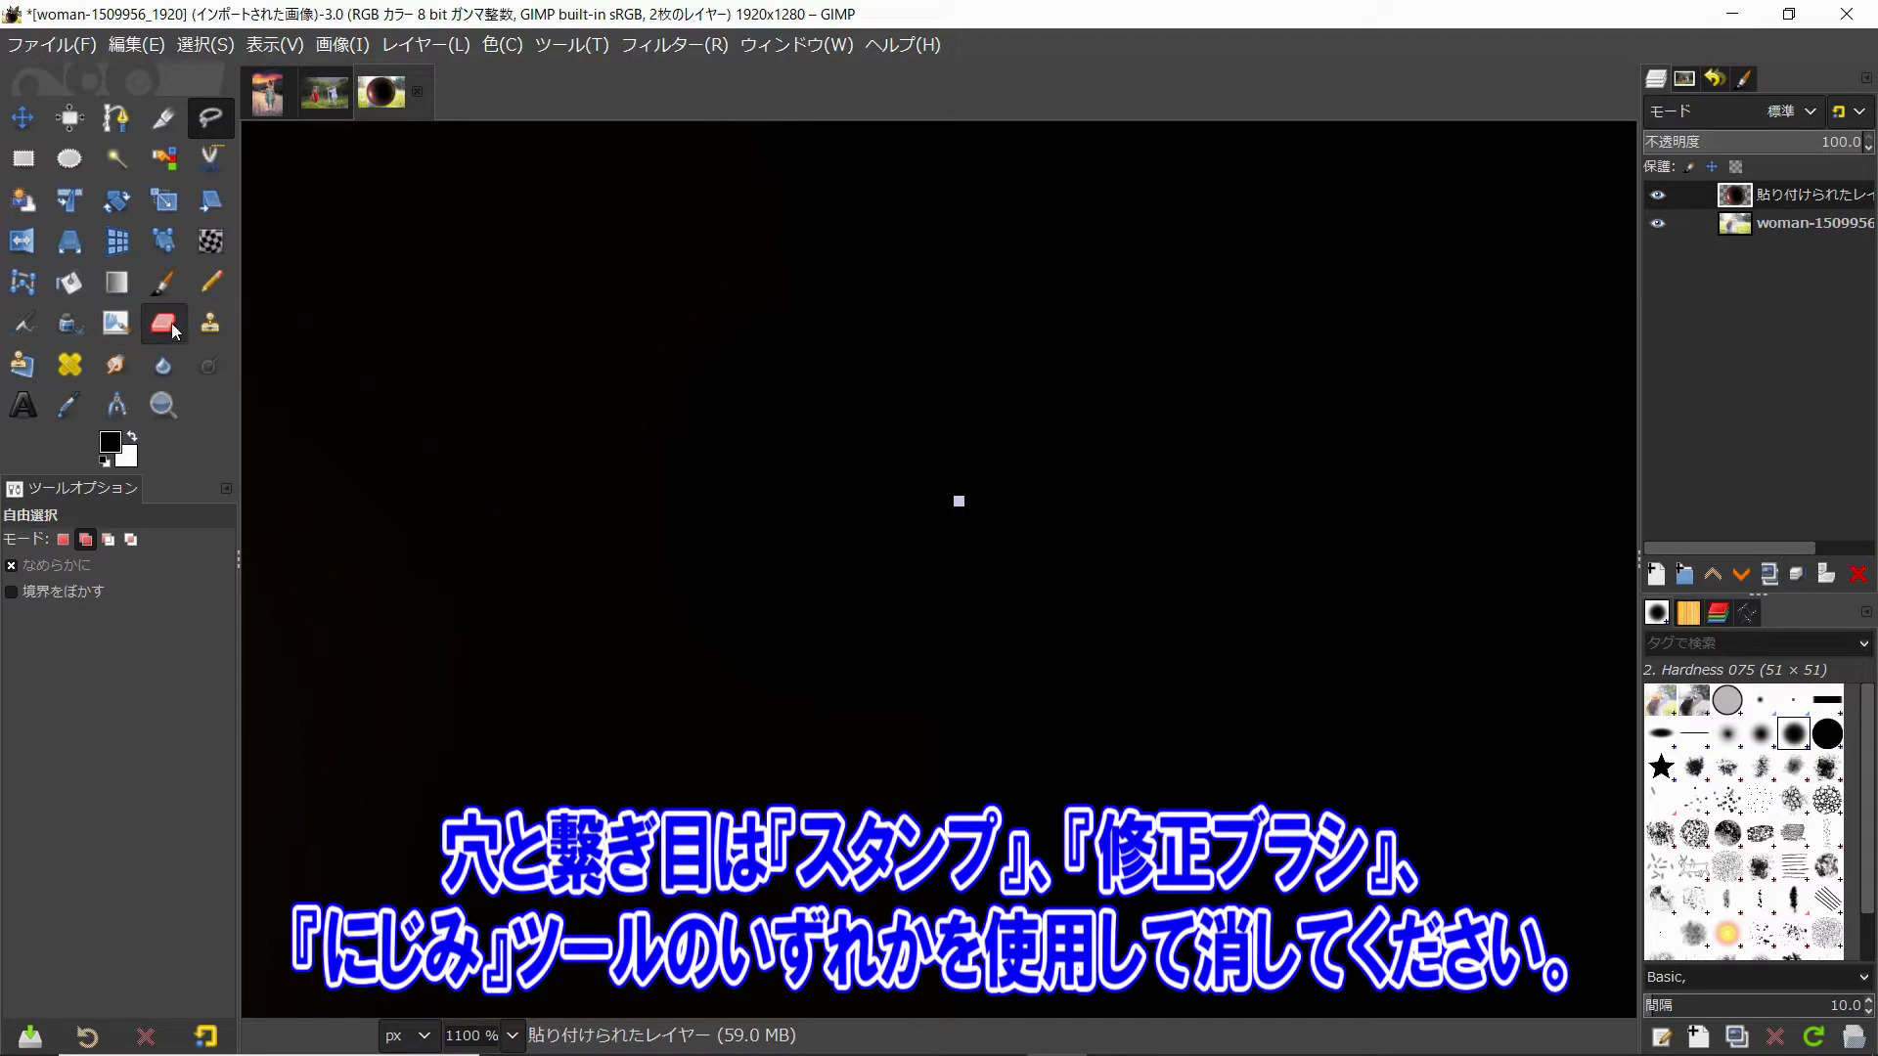
Set a Clone source on the sphere and zoom in on the seam at actual size
{"action": "left_click", "coordinate": [209, 323]}
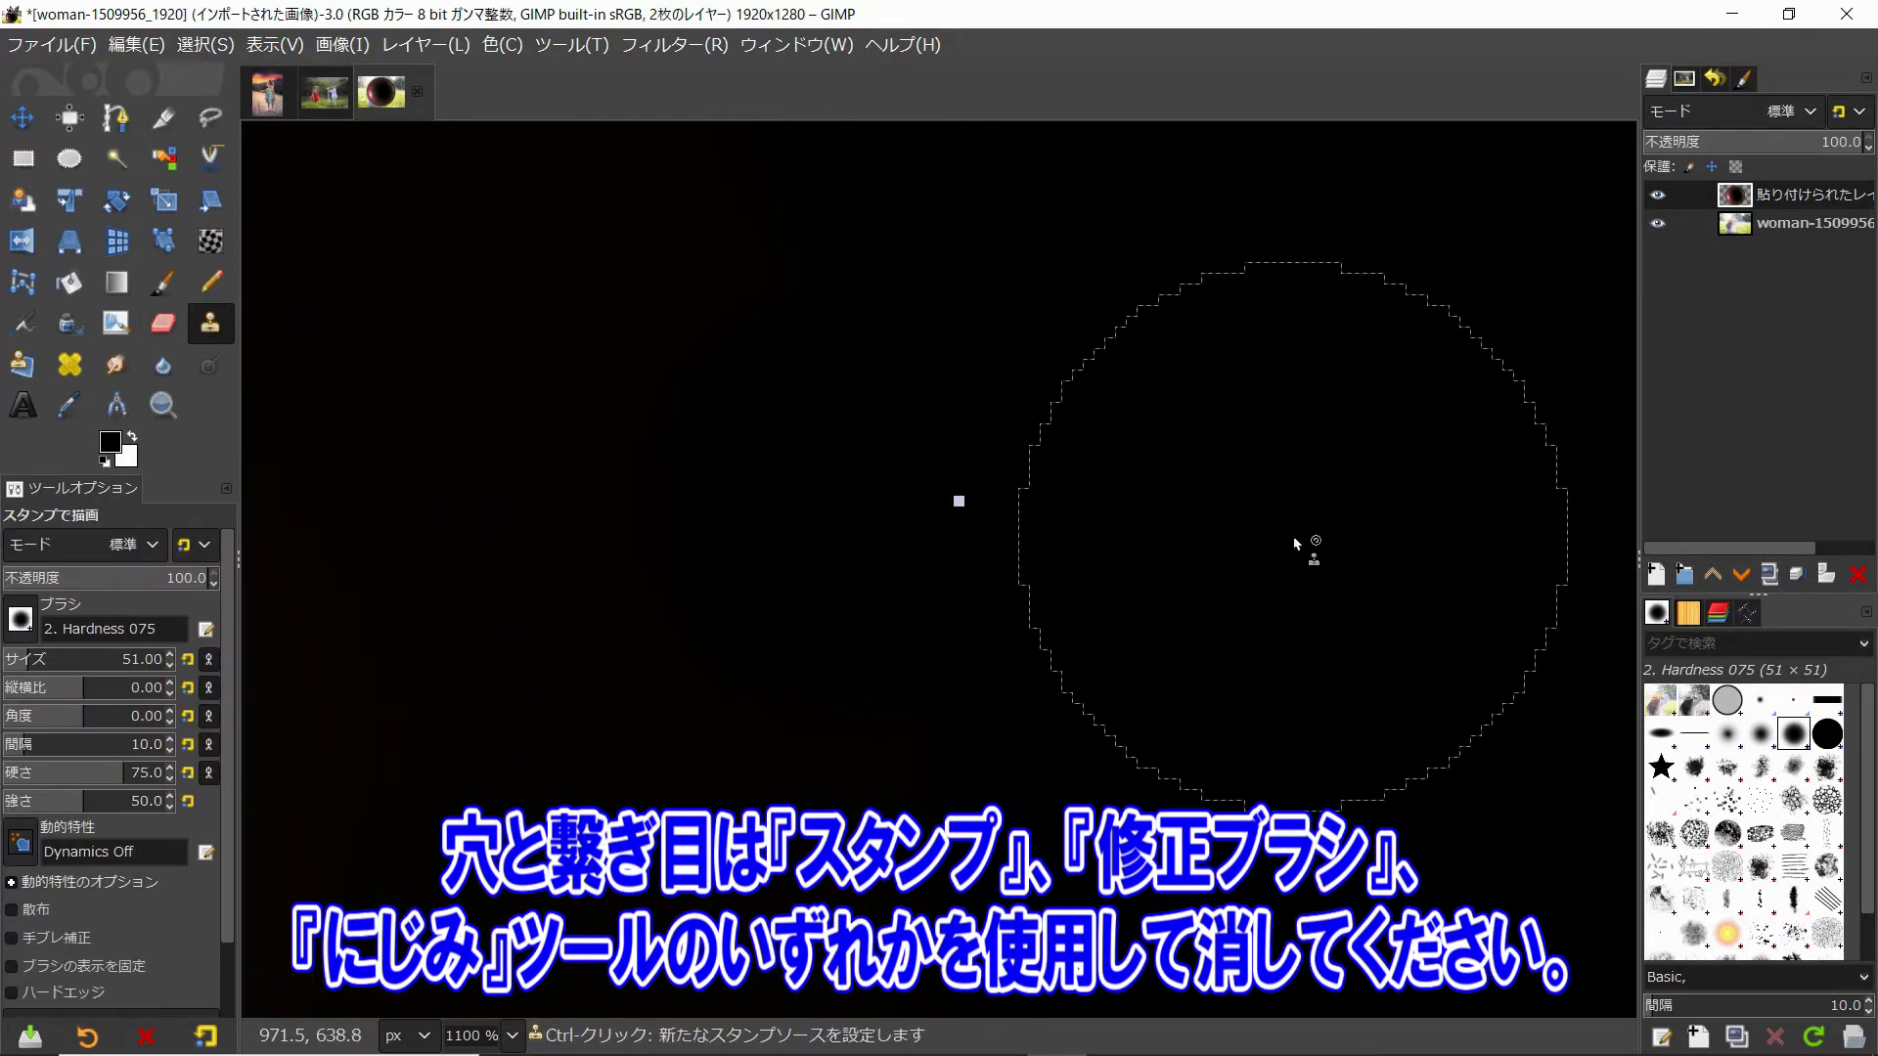
{"action": "left_click", "coordinate": [1293, 533], "text": "ctrl"}
{"action": "key", "text": "1"}
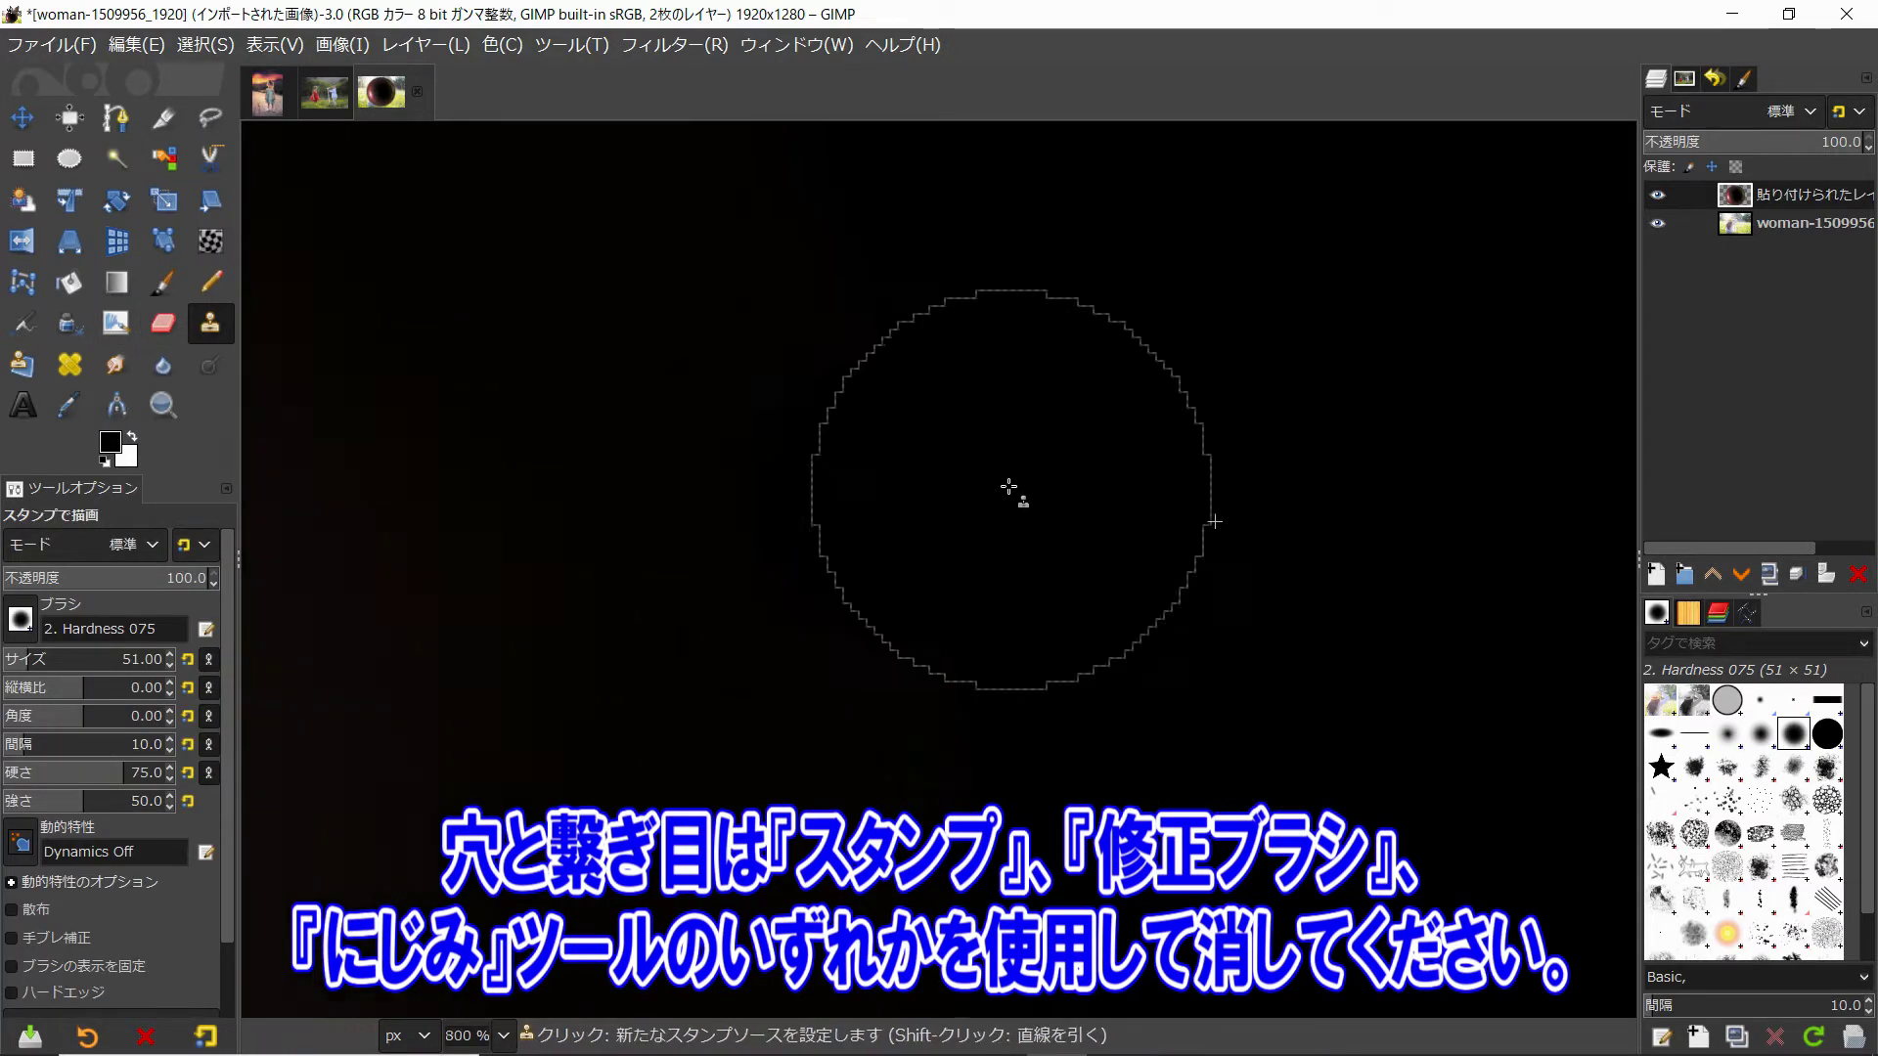
{"action": "scroll", "coordinate": [1035, 667], "scroll_direction": "up", "scroll_amount": 1, "text": "ctrl"}
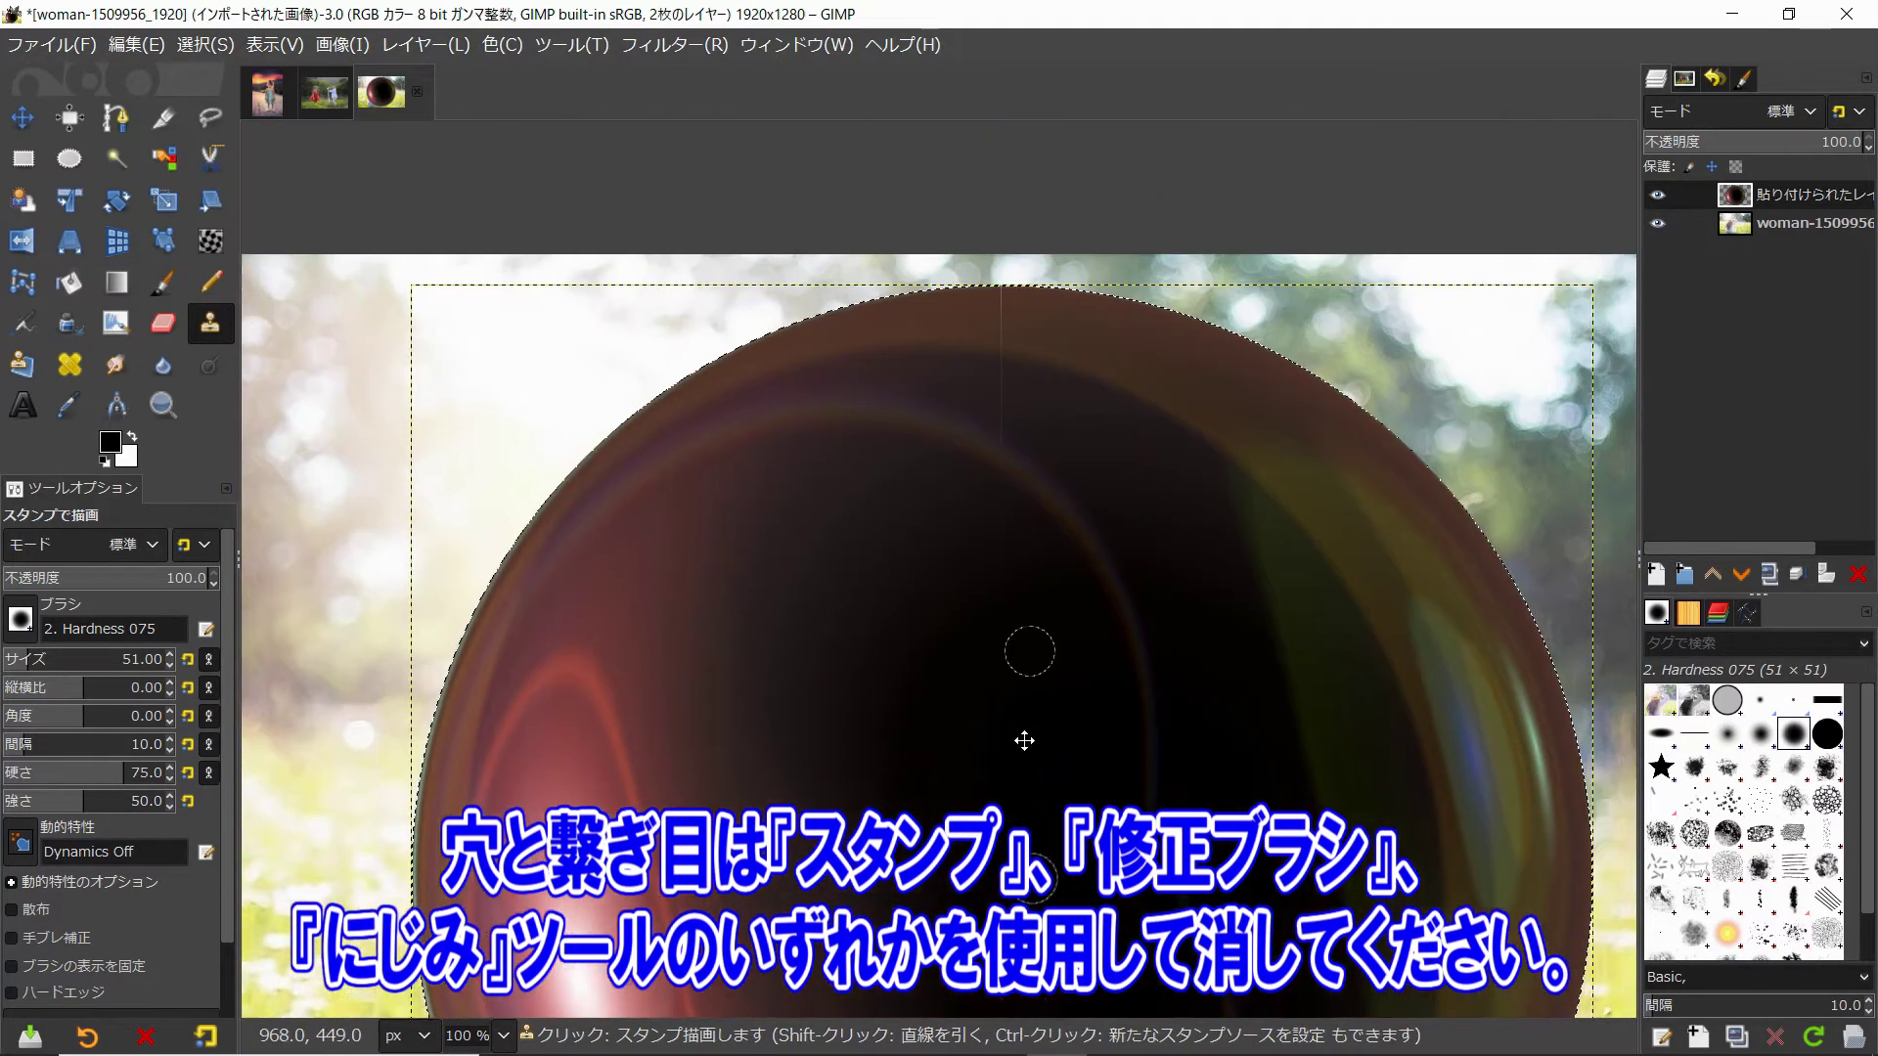
{"action": "scroll", "coordinate": [1022, 684], "scroll_direction": "up", "scroll_amount": 1, "text": "ctrl"}
{"action": "scroll", "coordinate": [1017, 607], "scroll_direction": "up", "scroll_amount": 2, "text": "ctrl"}
Heal the lower and middle parts of the vertical seam with a size-28 Heal brush
{"action": "key", "text": "h"}
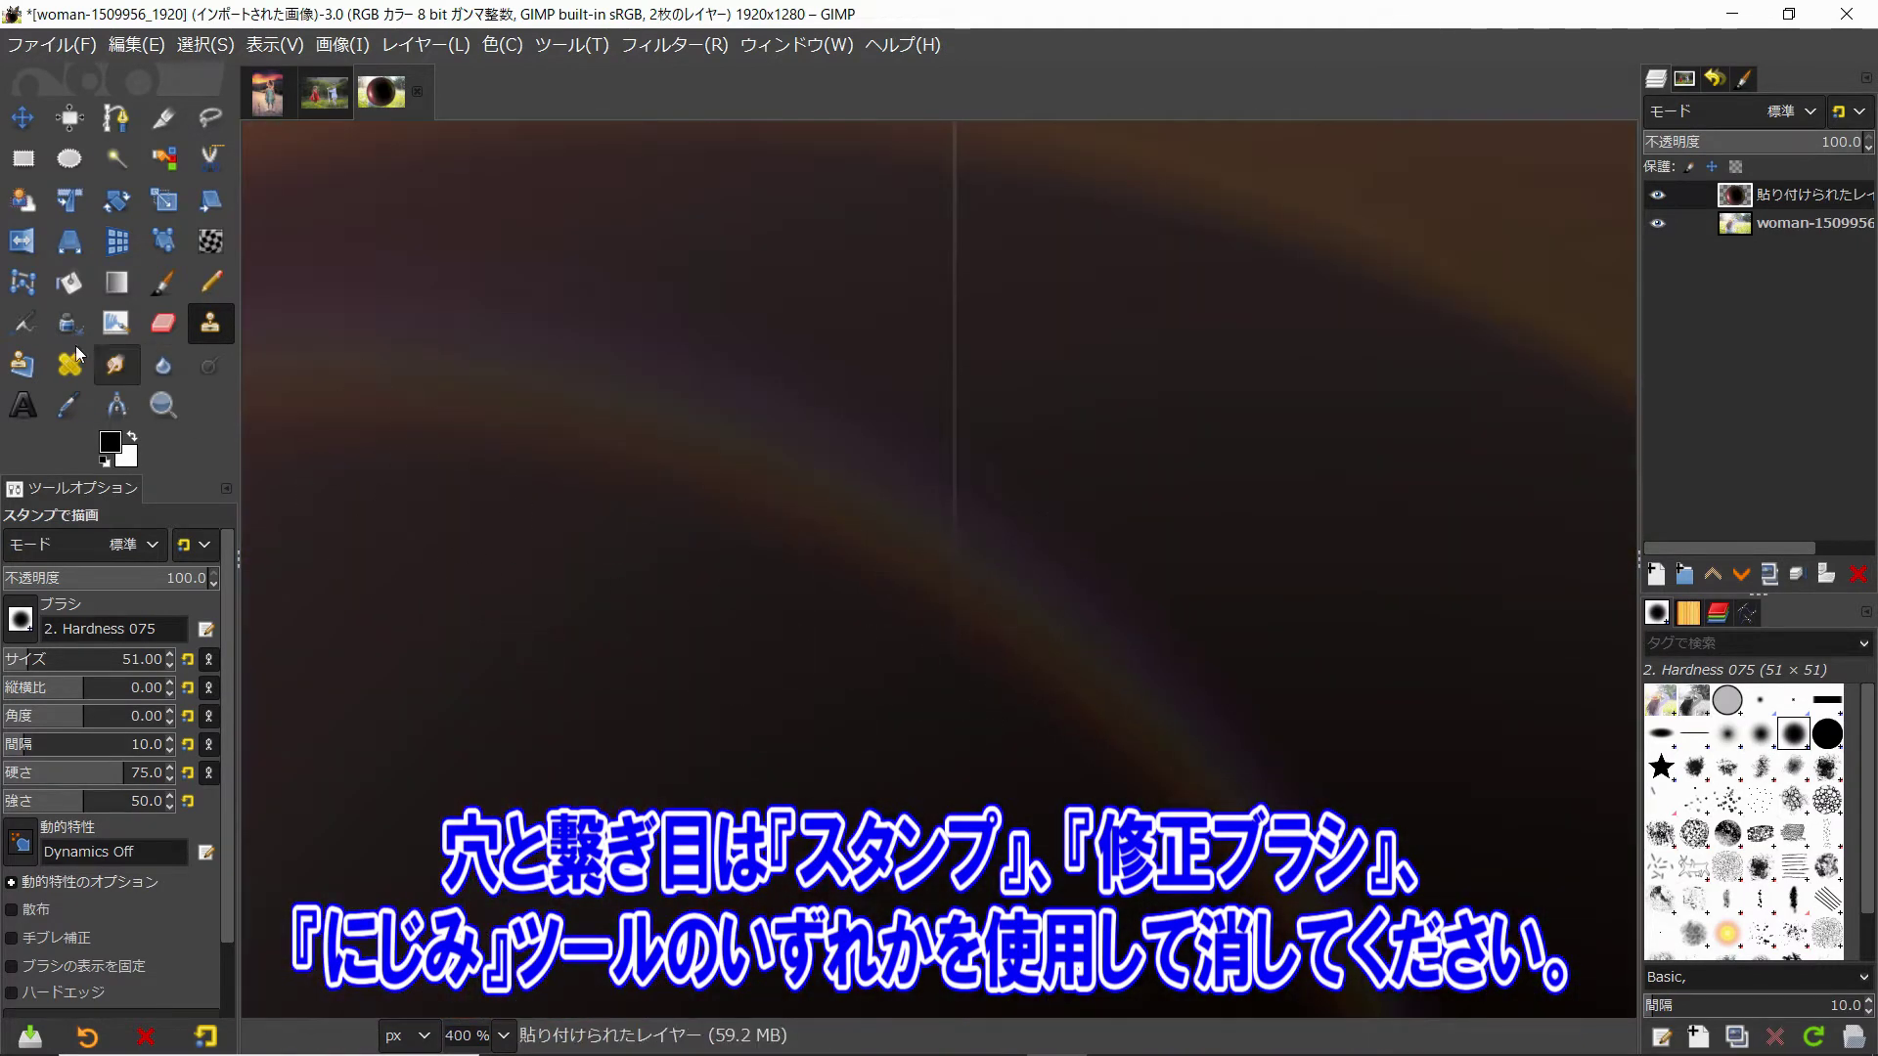
{"action": "scroll", "coordinate": [1016, 702], "scroll_direction": "up", "scroll_amount": 2, "text": "ctrl"}
{"action": "key", "text": "bracketleft"}
{"action": "key", "text": "bracketleft"}
{"action": "key", "text": "bracketleft"}
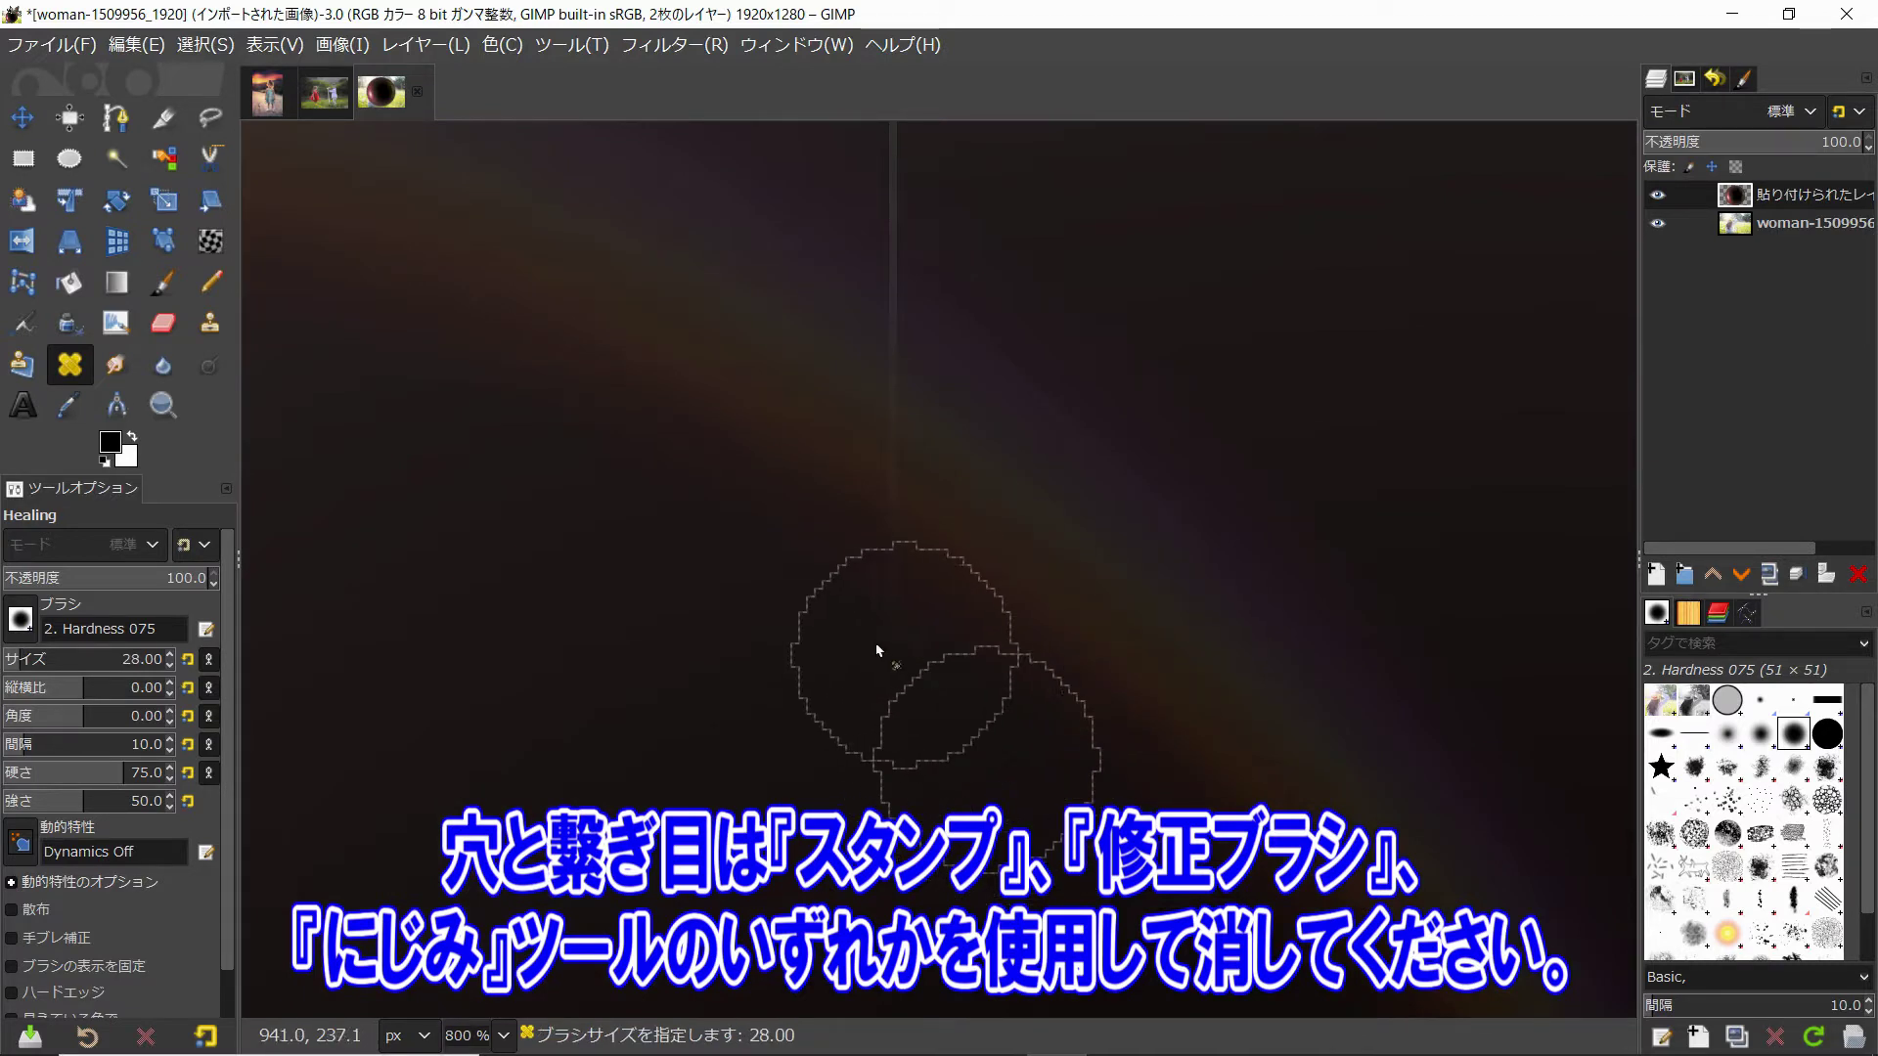
{"action": "left_click", "coordinate": [995, 533], "text": "ctrl"}
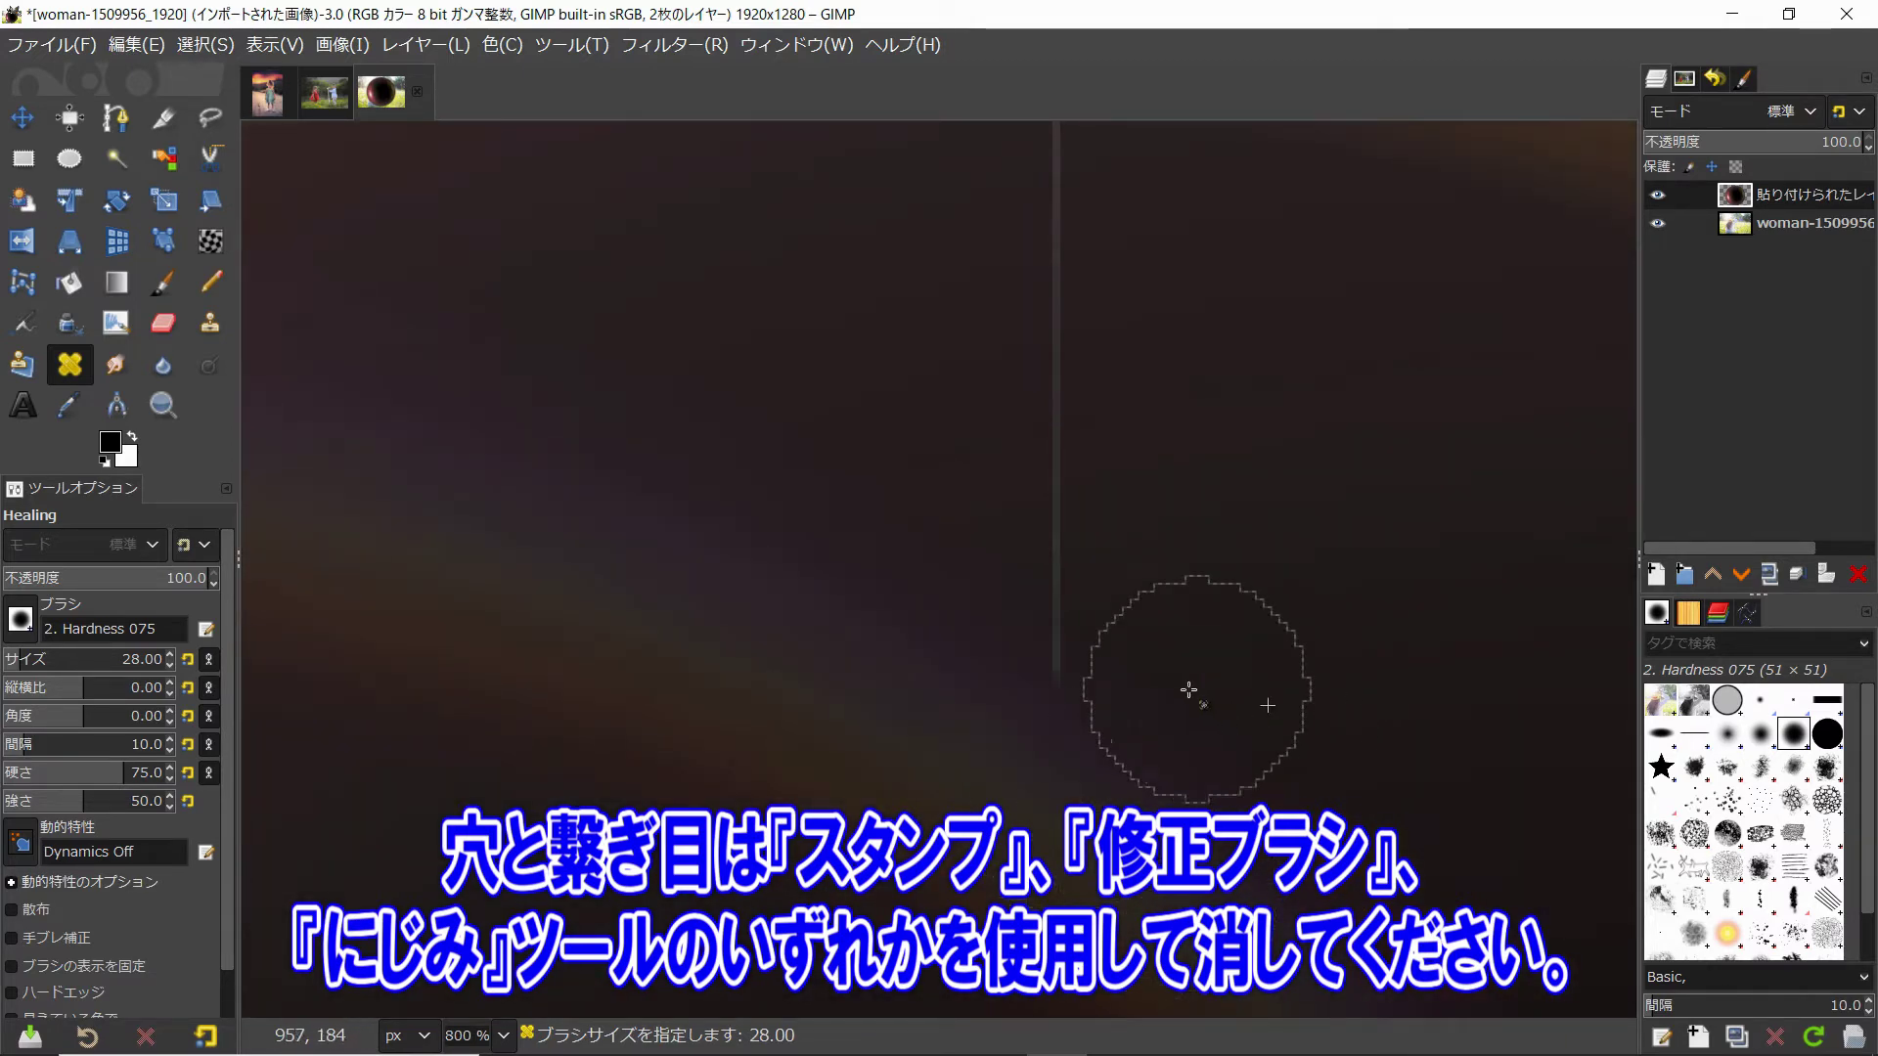
{"action": "left_click", "coordinate": [1027, 629]}
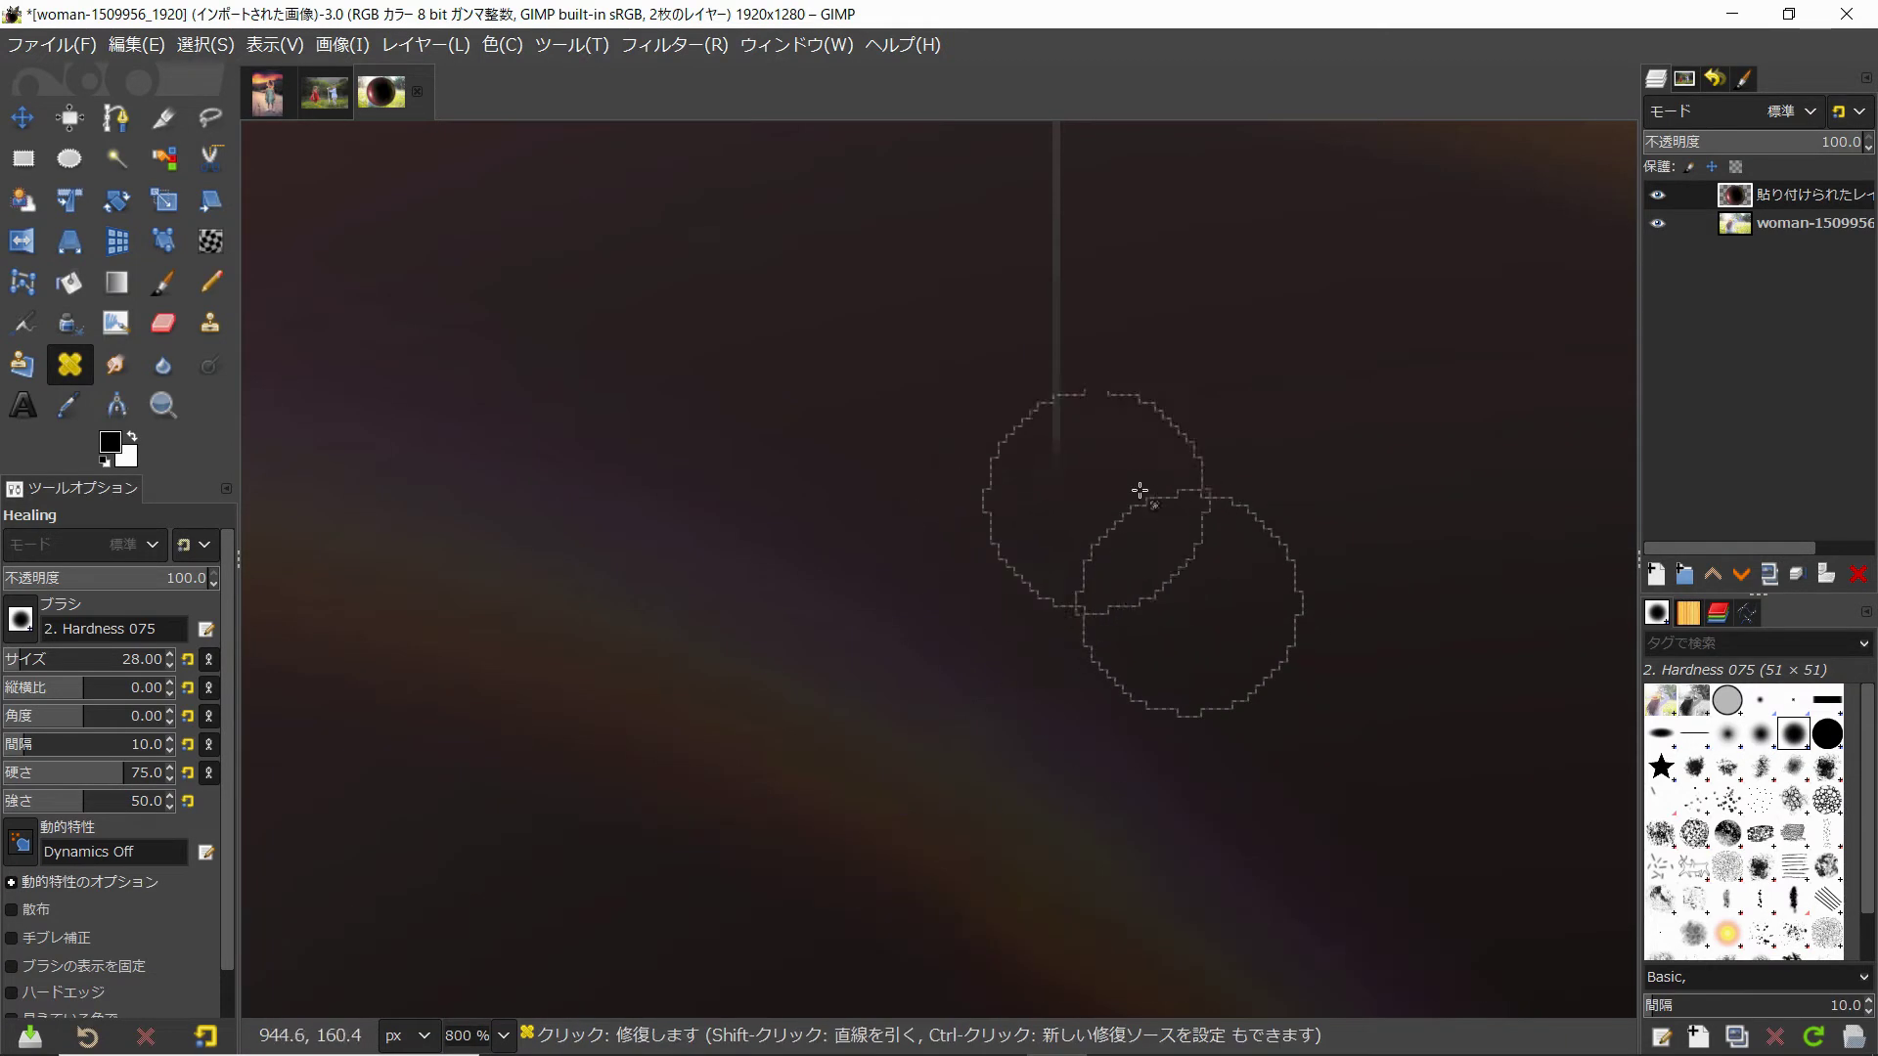
{"action": "left_click", "coordinate": [1204, 487], "text": "ctrl"}
{"action": "left_click", "coordinate": [1086, 442]}
{"action": "left_click_drag", "start_coordinate": [1063, 347], "coordinate": [1069, 239]}
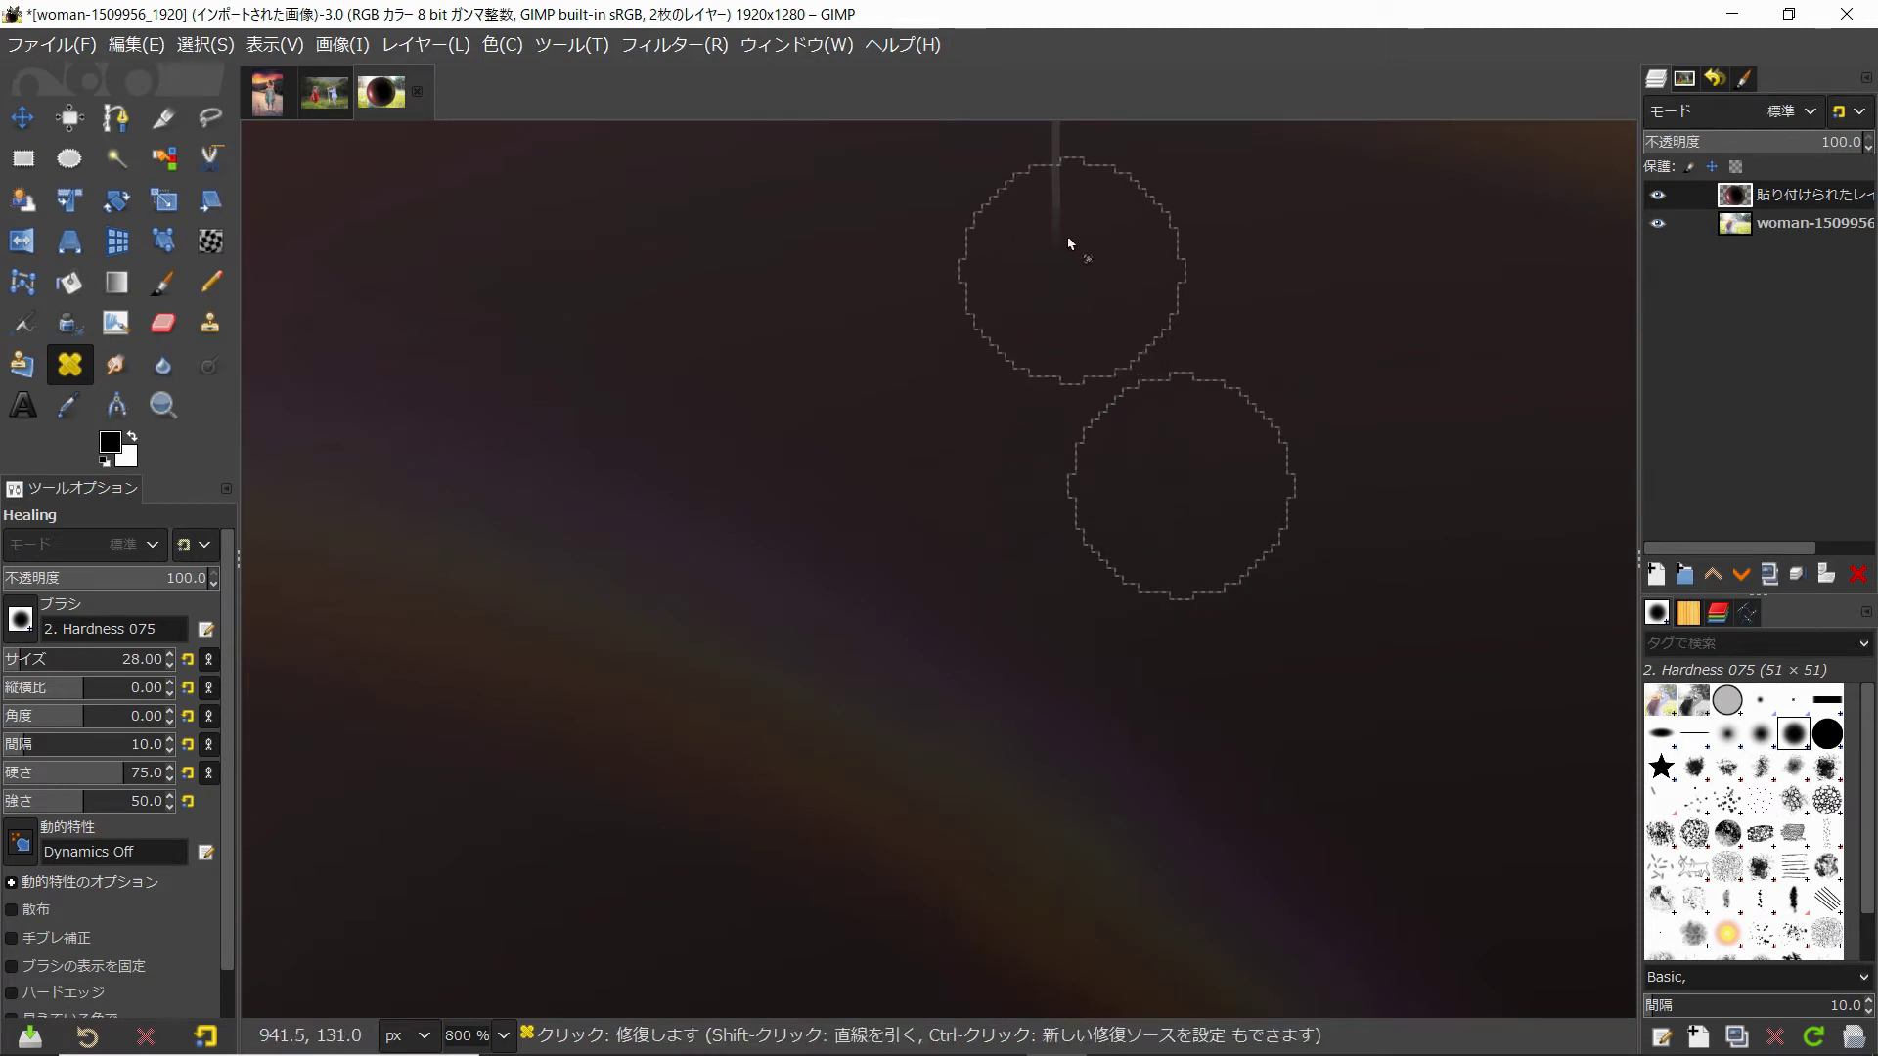
{"action": "scroll", "coordinate": [1023, 456], "scroll_direction": "up", "scroll_amount": 5}
{"action": "left_click", "coordinate": [1105, 641], "text": "ctrl"}
Keep healing the seam toward the sphere's edge using new sources and smaller brushes
{"action": "left_click", "coordinate": [988, 588]}
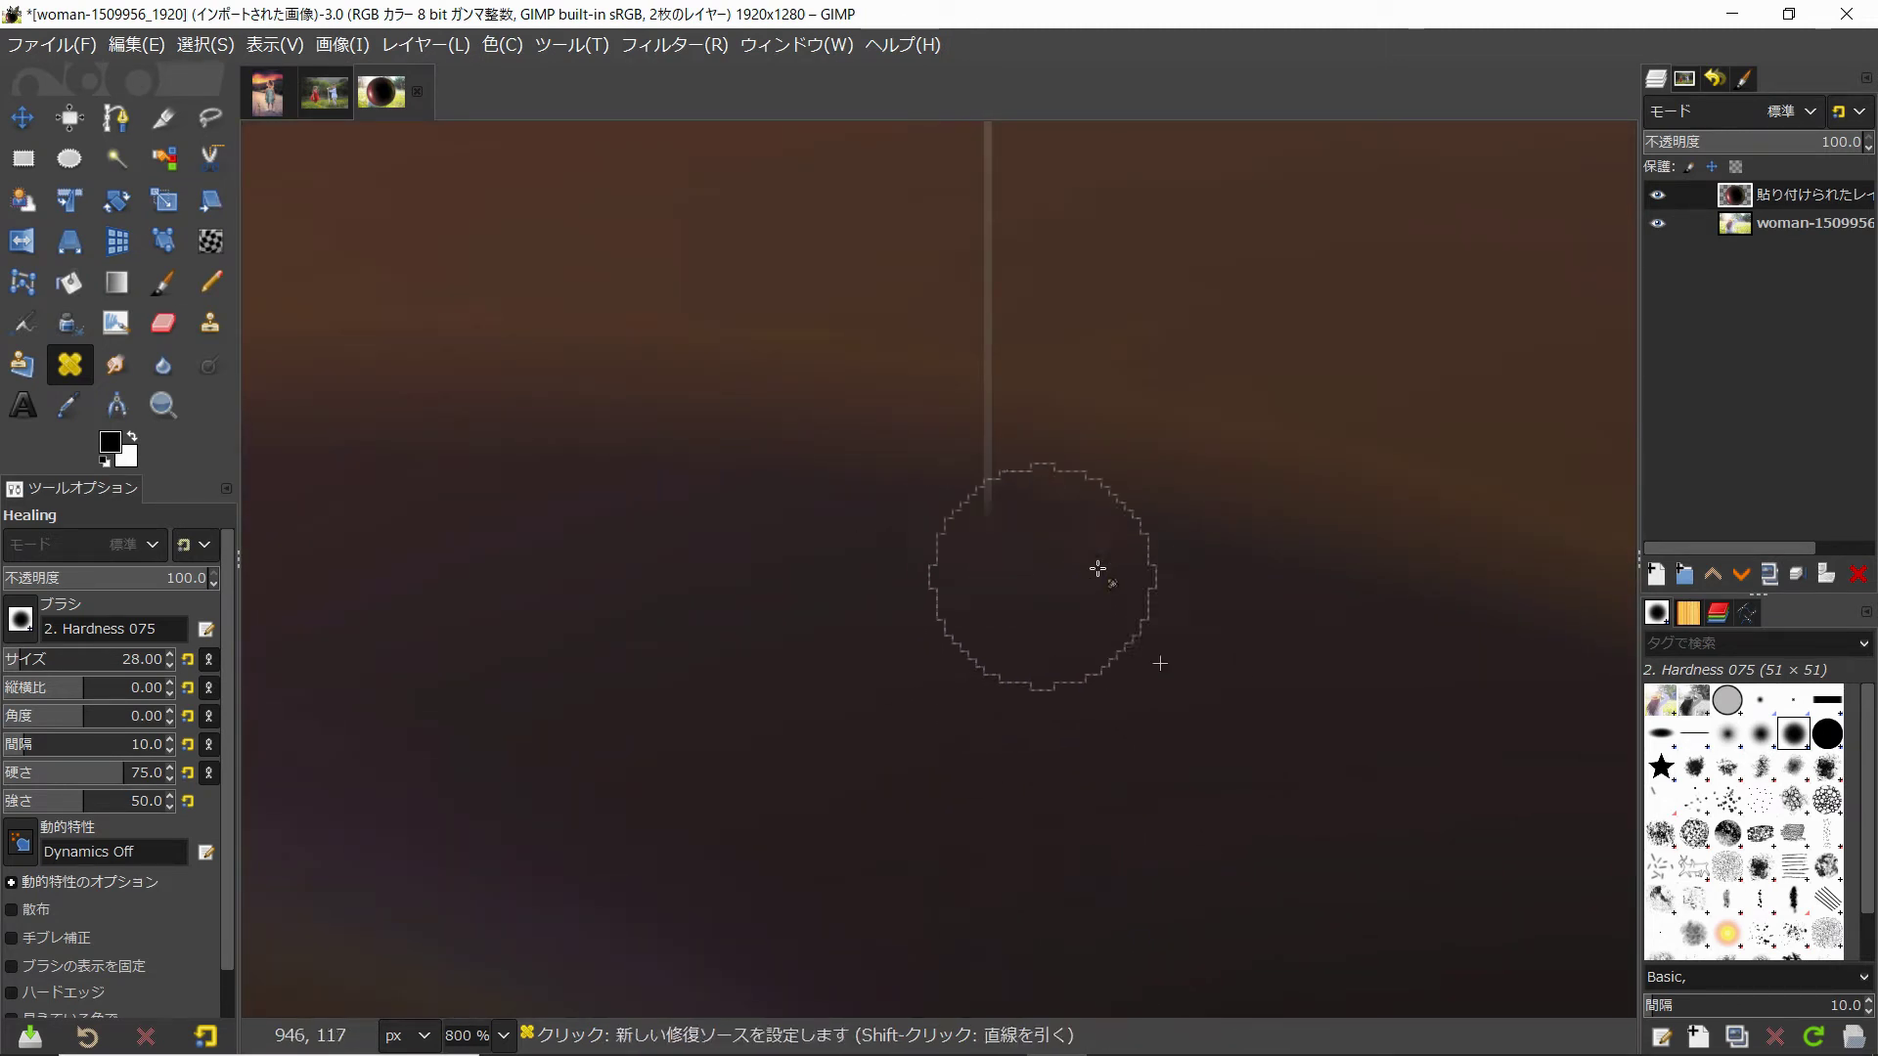
{"action": "left_click", "coordinate": [1018, 532]}
{"action": "left_click", "coordinate": [1116, 470], "text": "ctrl"}
{"action": "left_click", "coordinate": [948, 419]}
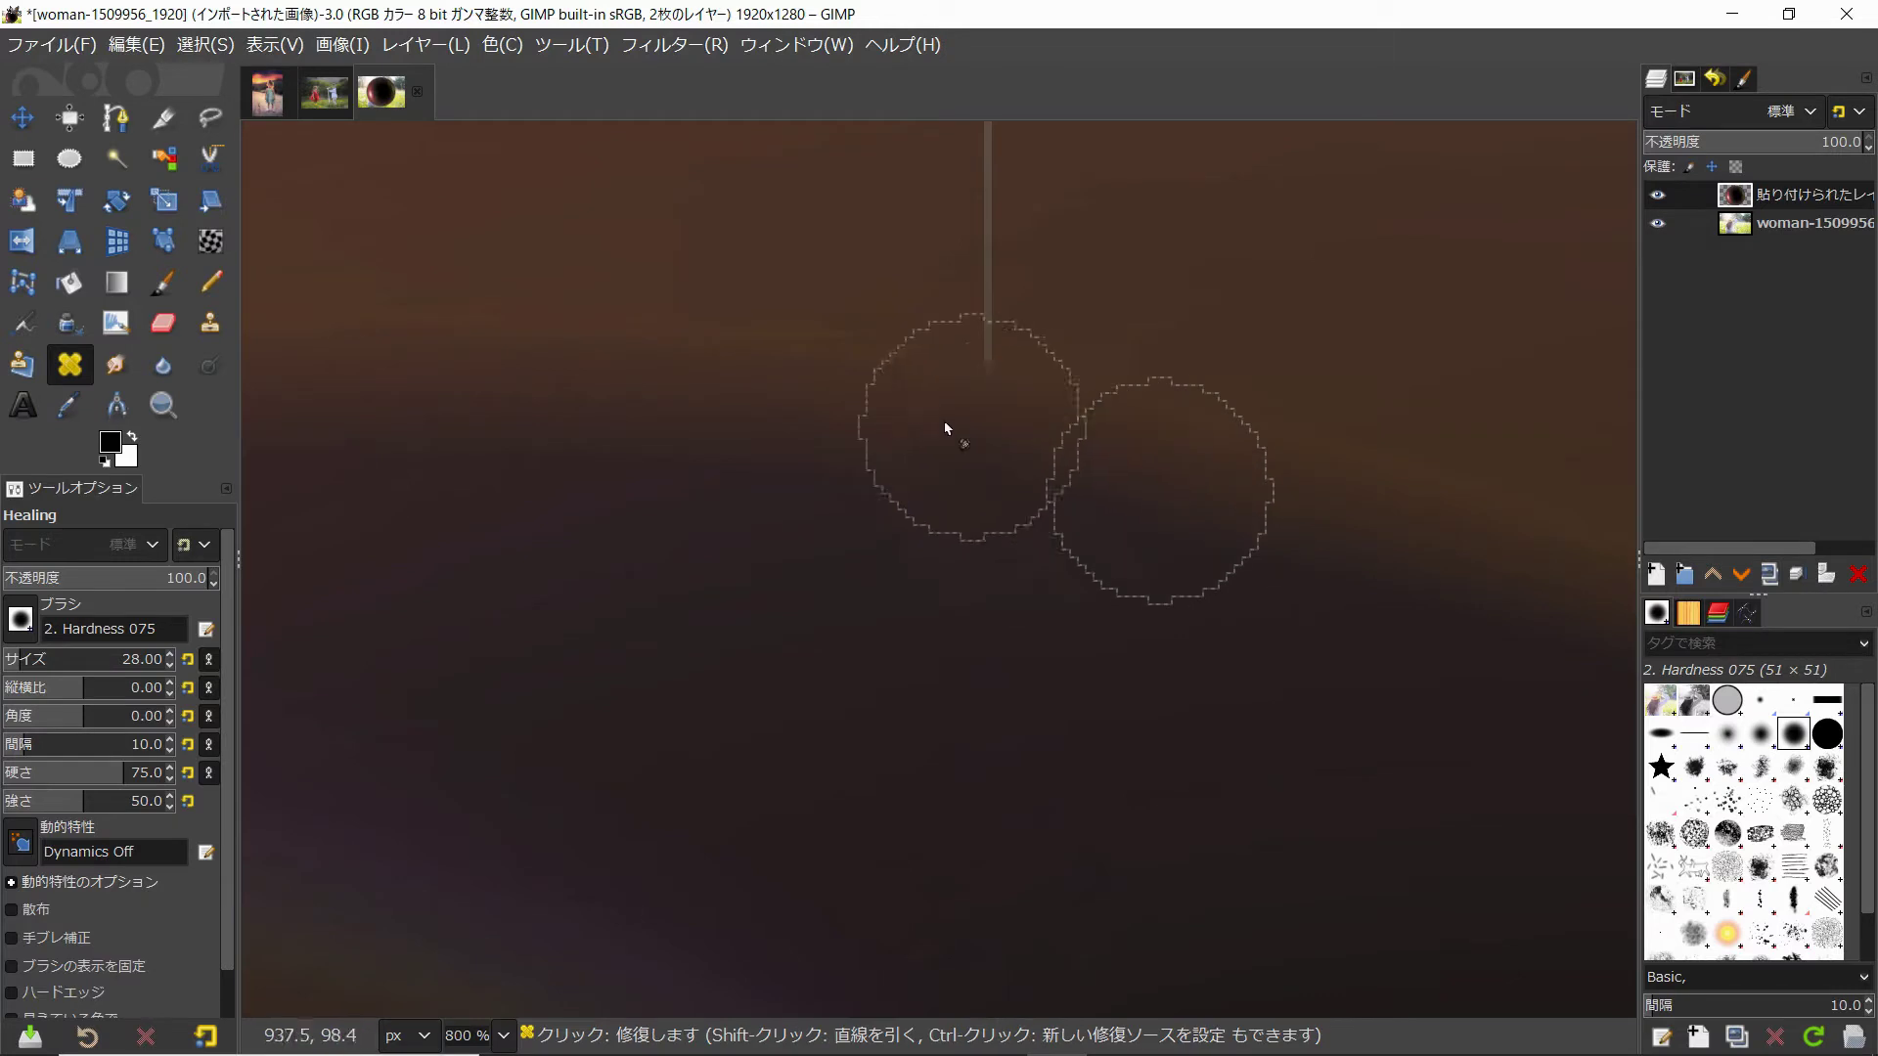
{"action": "left_click", "coordinate": [1076, 421], "text": "ctrl"}
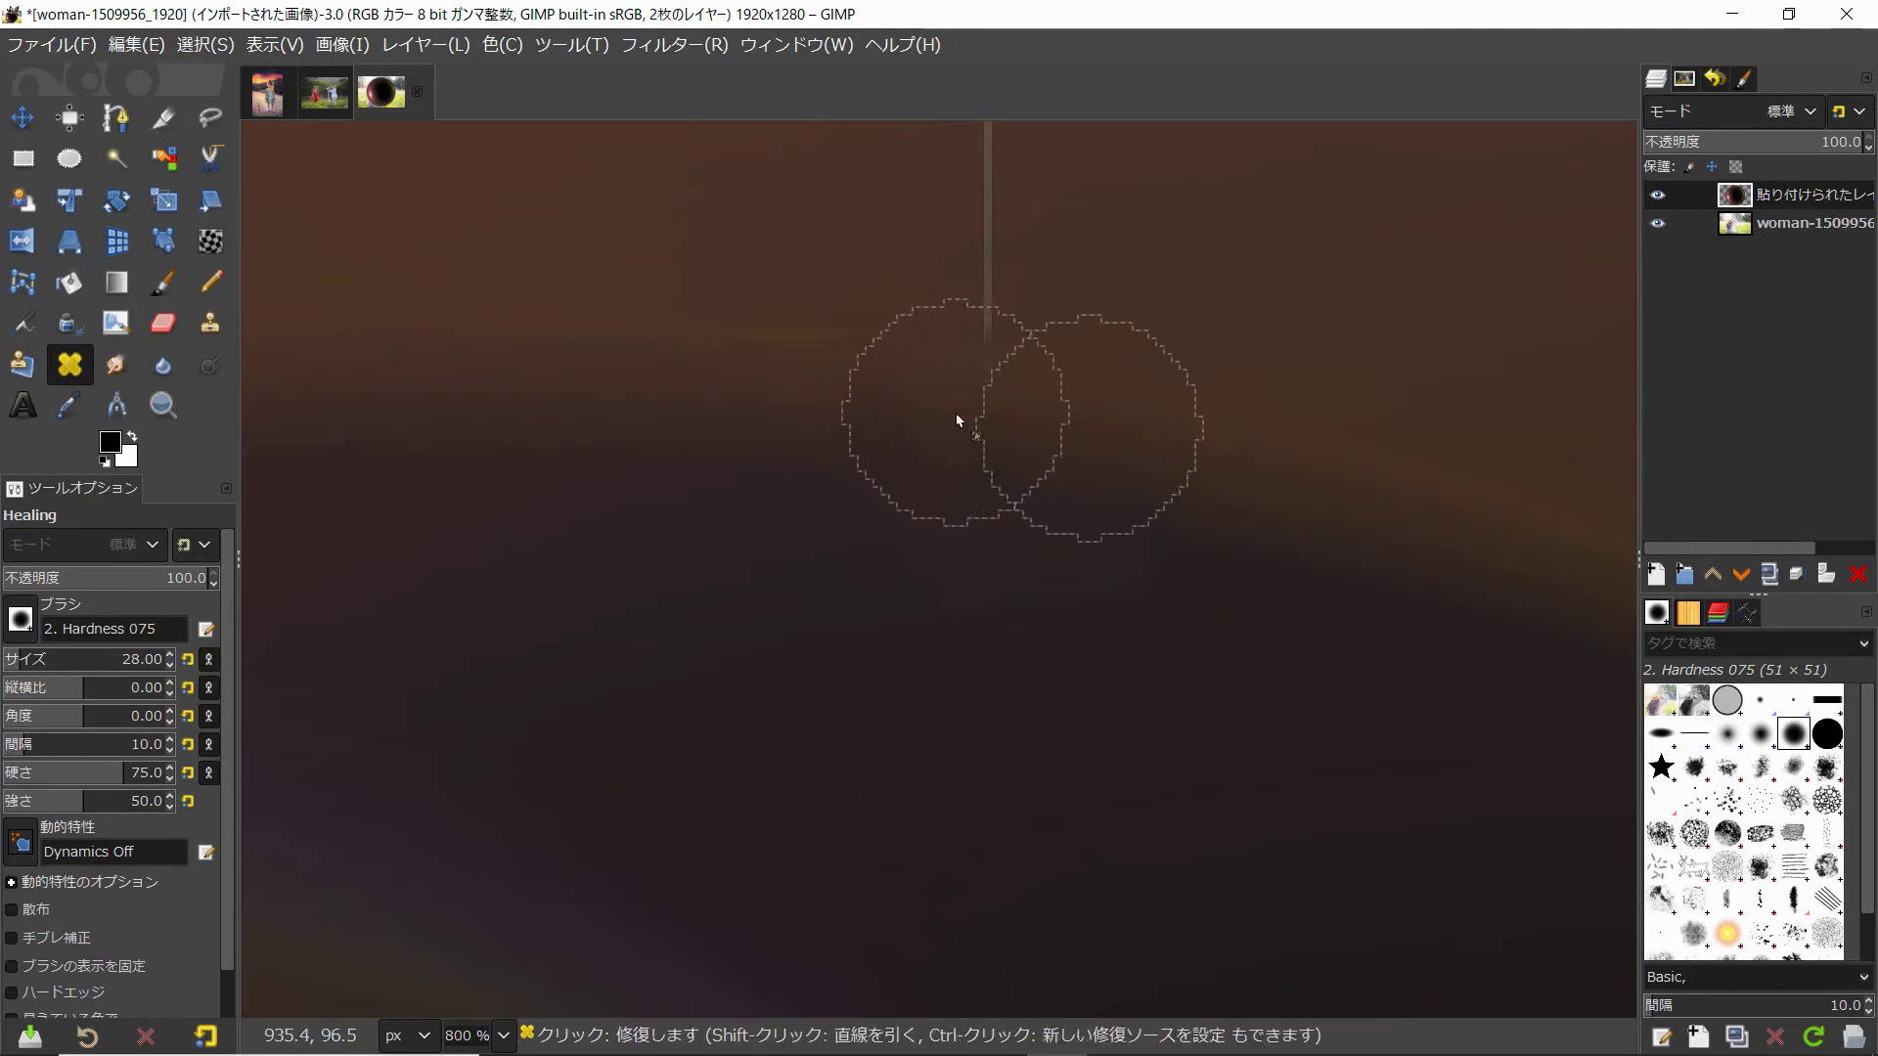
{"action": "left_click", "coordinate": [1100, 505], "text": "ctrl"}
{"action": "left_click", "coordinate": [779, 415], "text": "ctrl"}
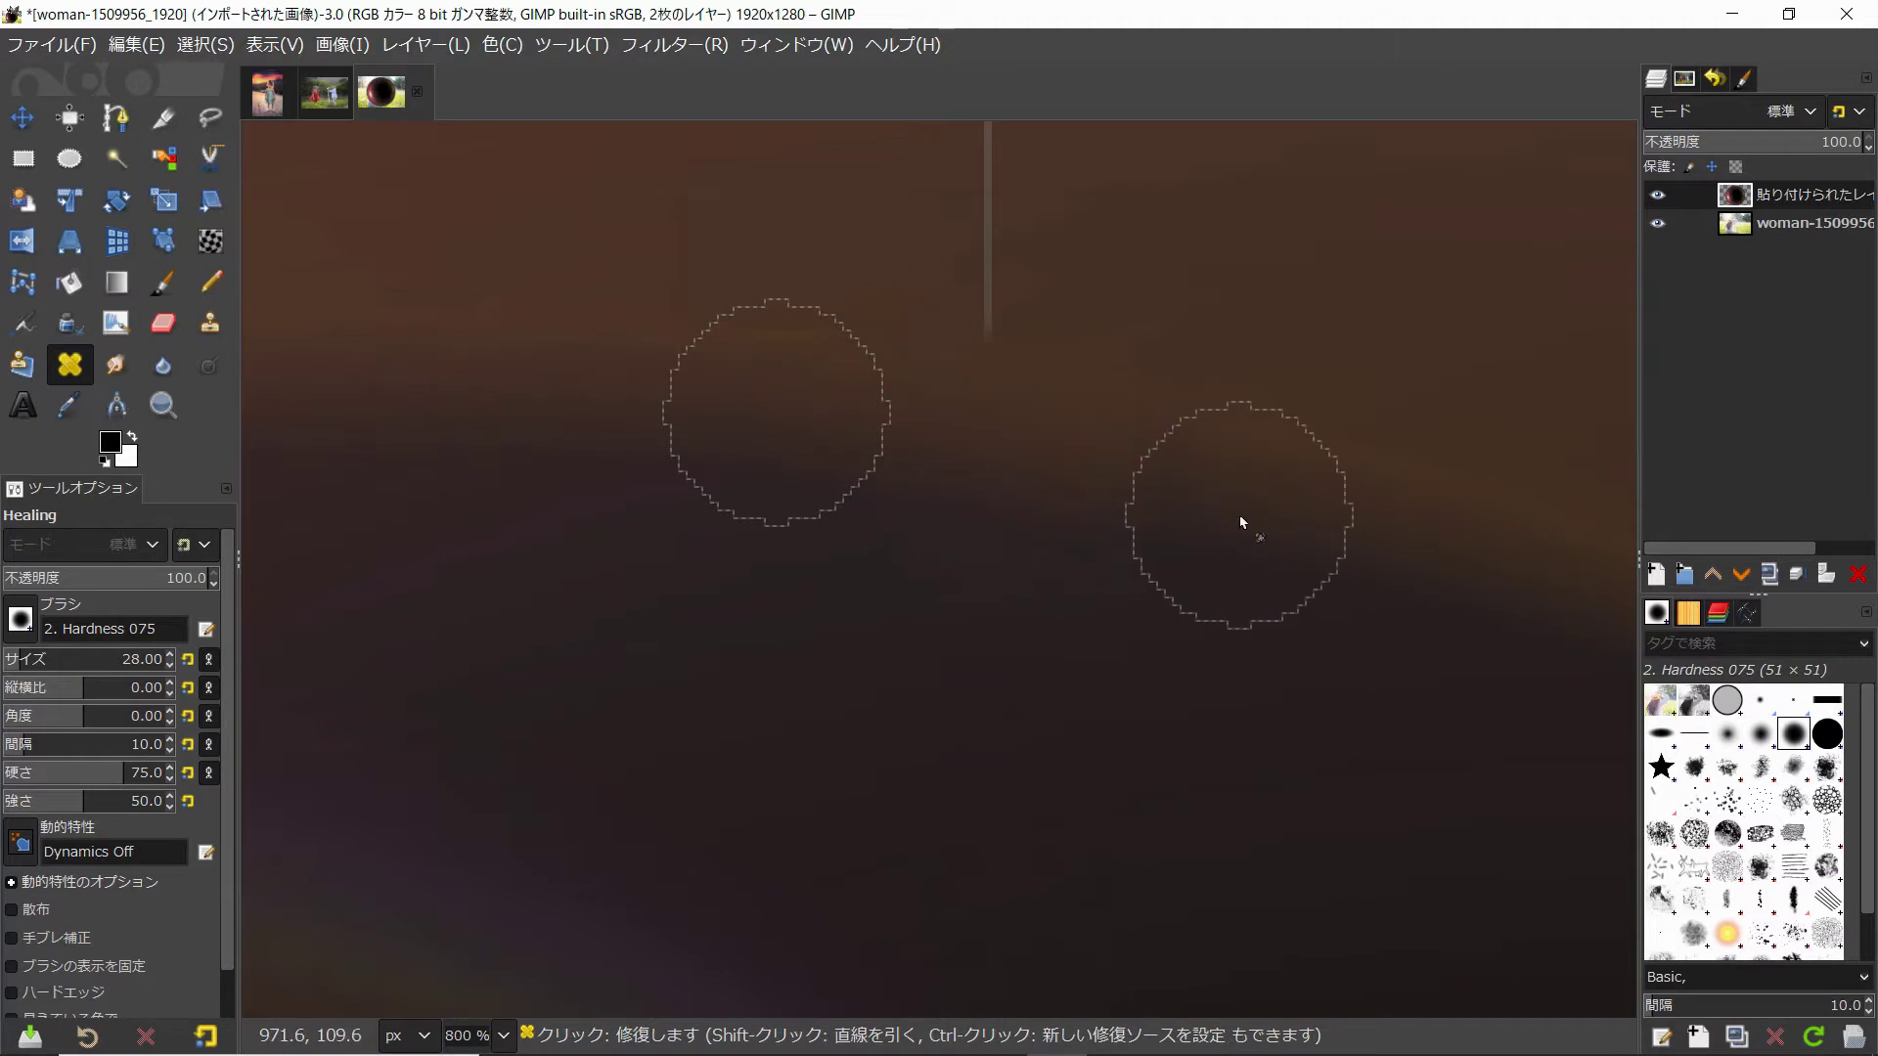
{"action": "scroll", "coordinate": [1252, 783], "scroll_direction": "up", "scroll_amount": 5}
{"action": "key", "text": "bracketleft"}
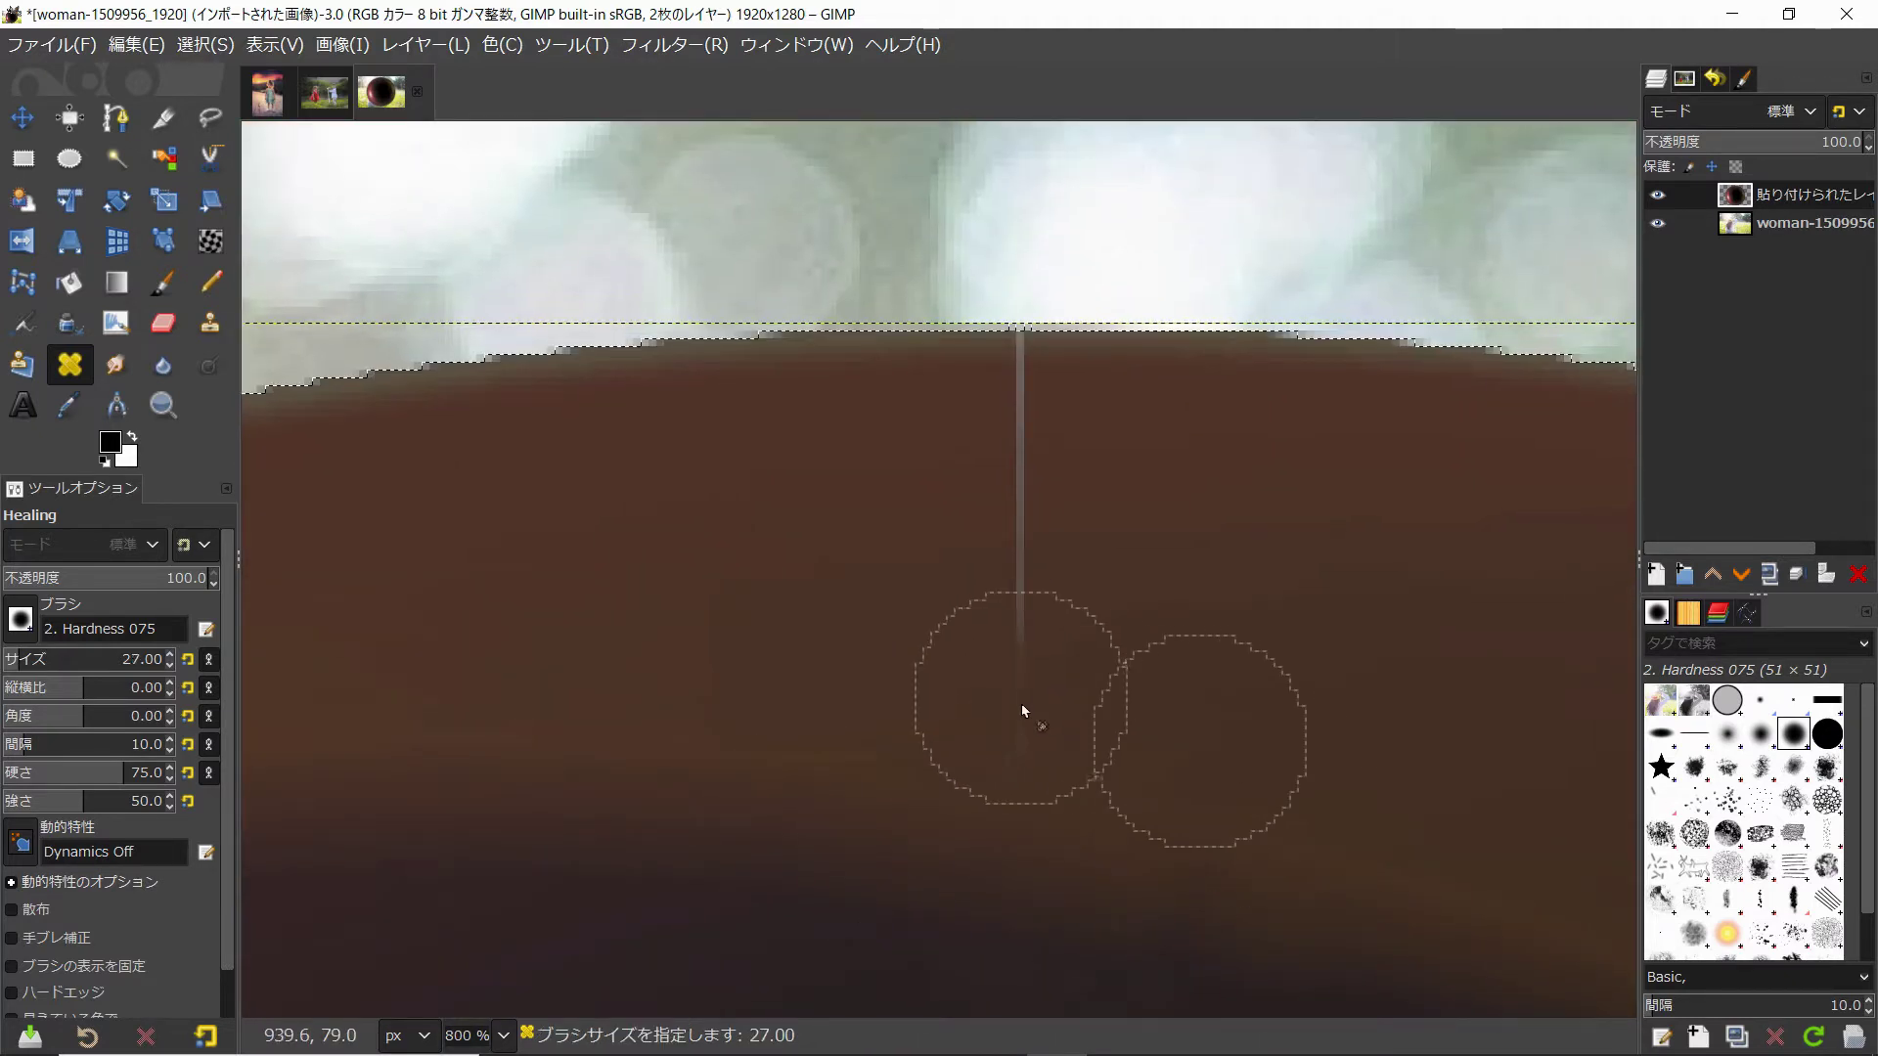
{"action": "left_click_drag", "start_coordinate": [1003, 611], "coordinate": [1040, 528]}
{"action": "key", "text": "bracketleft"}
{"action": "key", "text": "bracketleft"}
{"action": "key", "text": "bracketleft"}
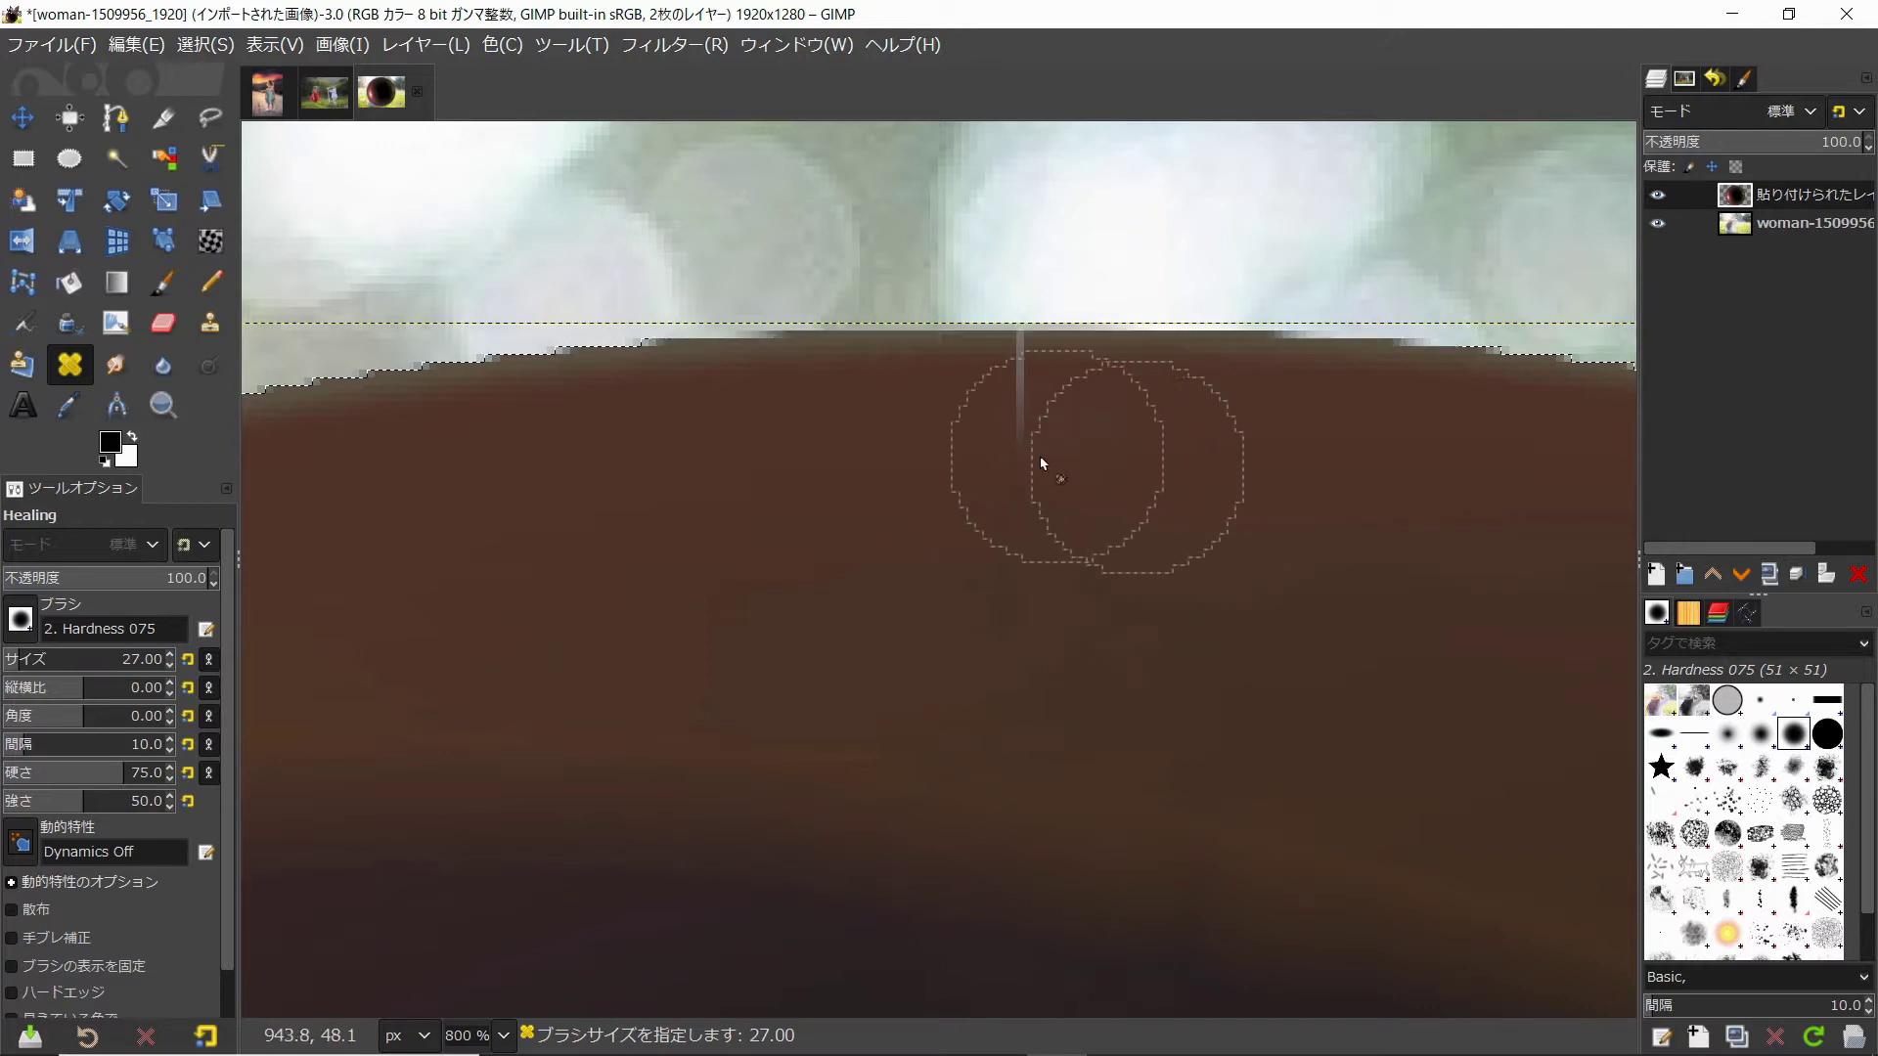
{"action": "mouse_move", "coordinate": [1039, 460]}
{"action": "left_mouse_down"}
{"action": "mouse_move", "coordinate": [1018, 457]}
{"action": "mouse_move", "coordinate": [1073, 460]}
{"action": "left_mouse_up"}
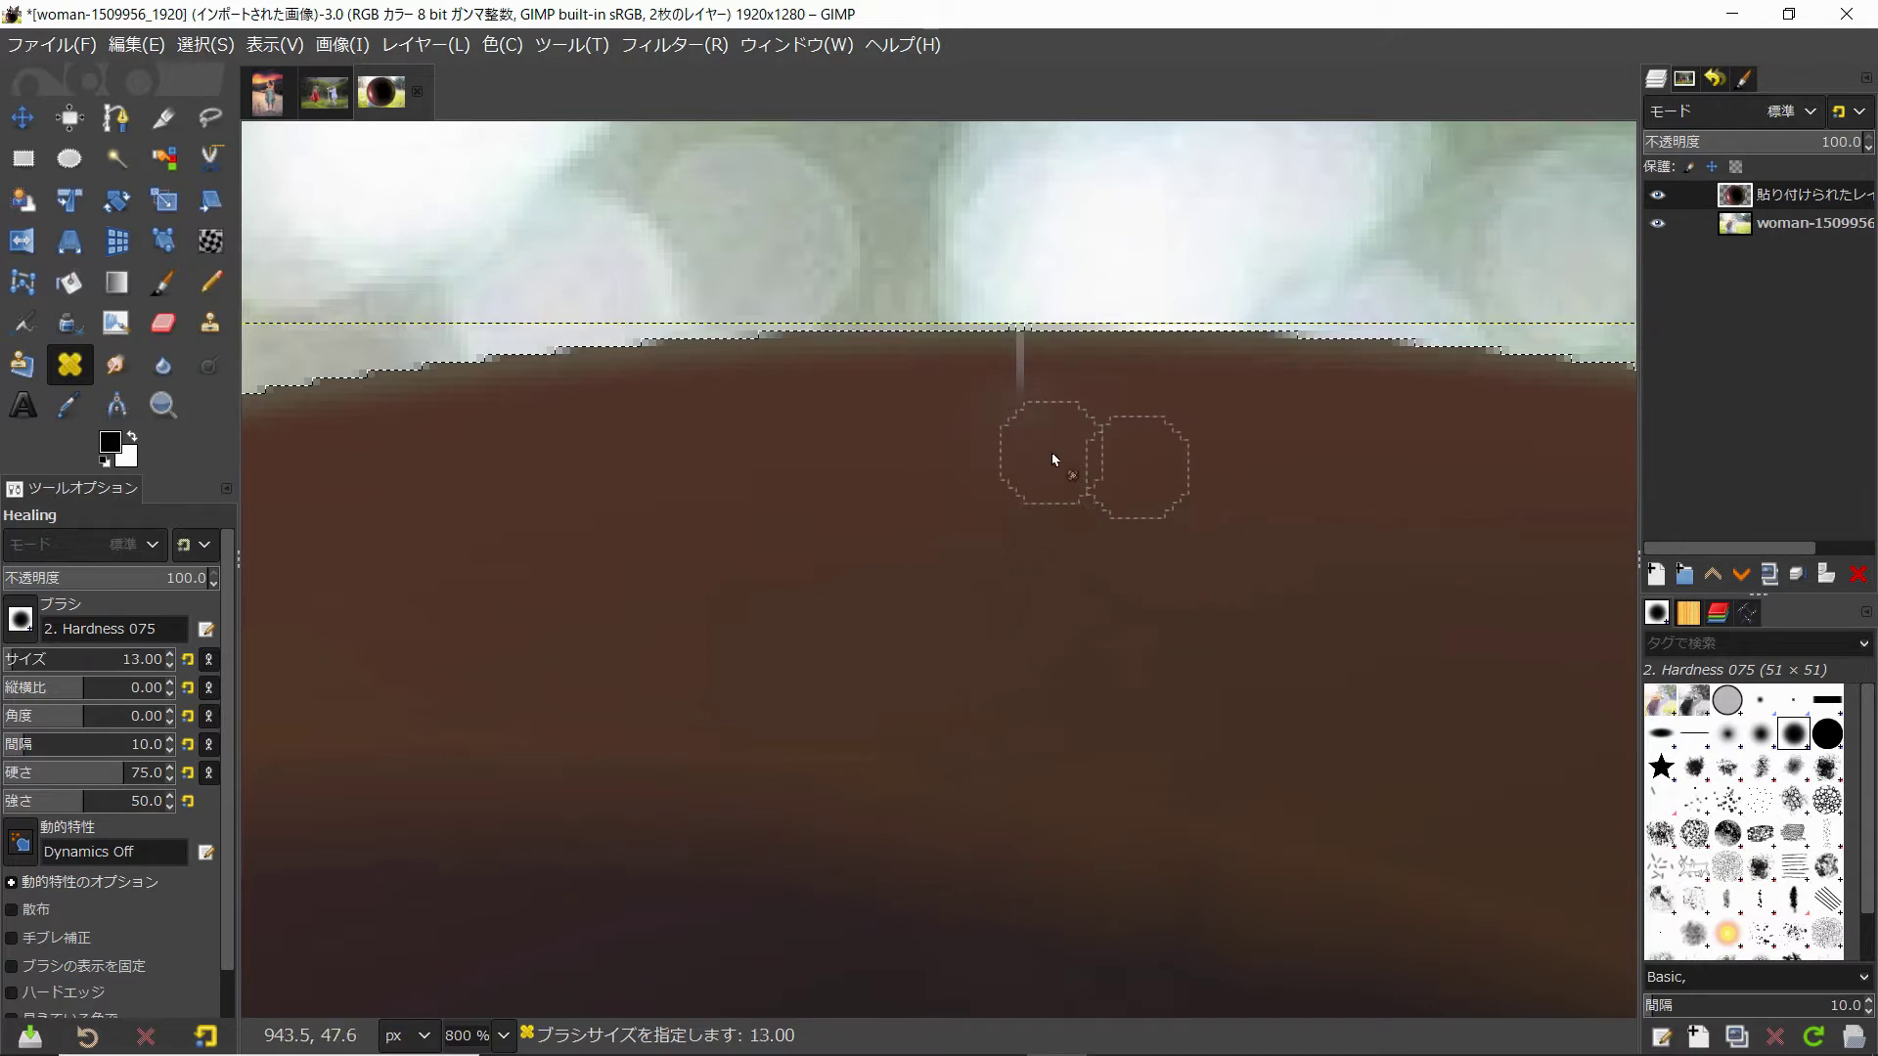
Clone over the last bits of seam and fit the whole image in the window
{"action": "left_click", "coordinate": [212, 323]}
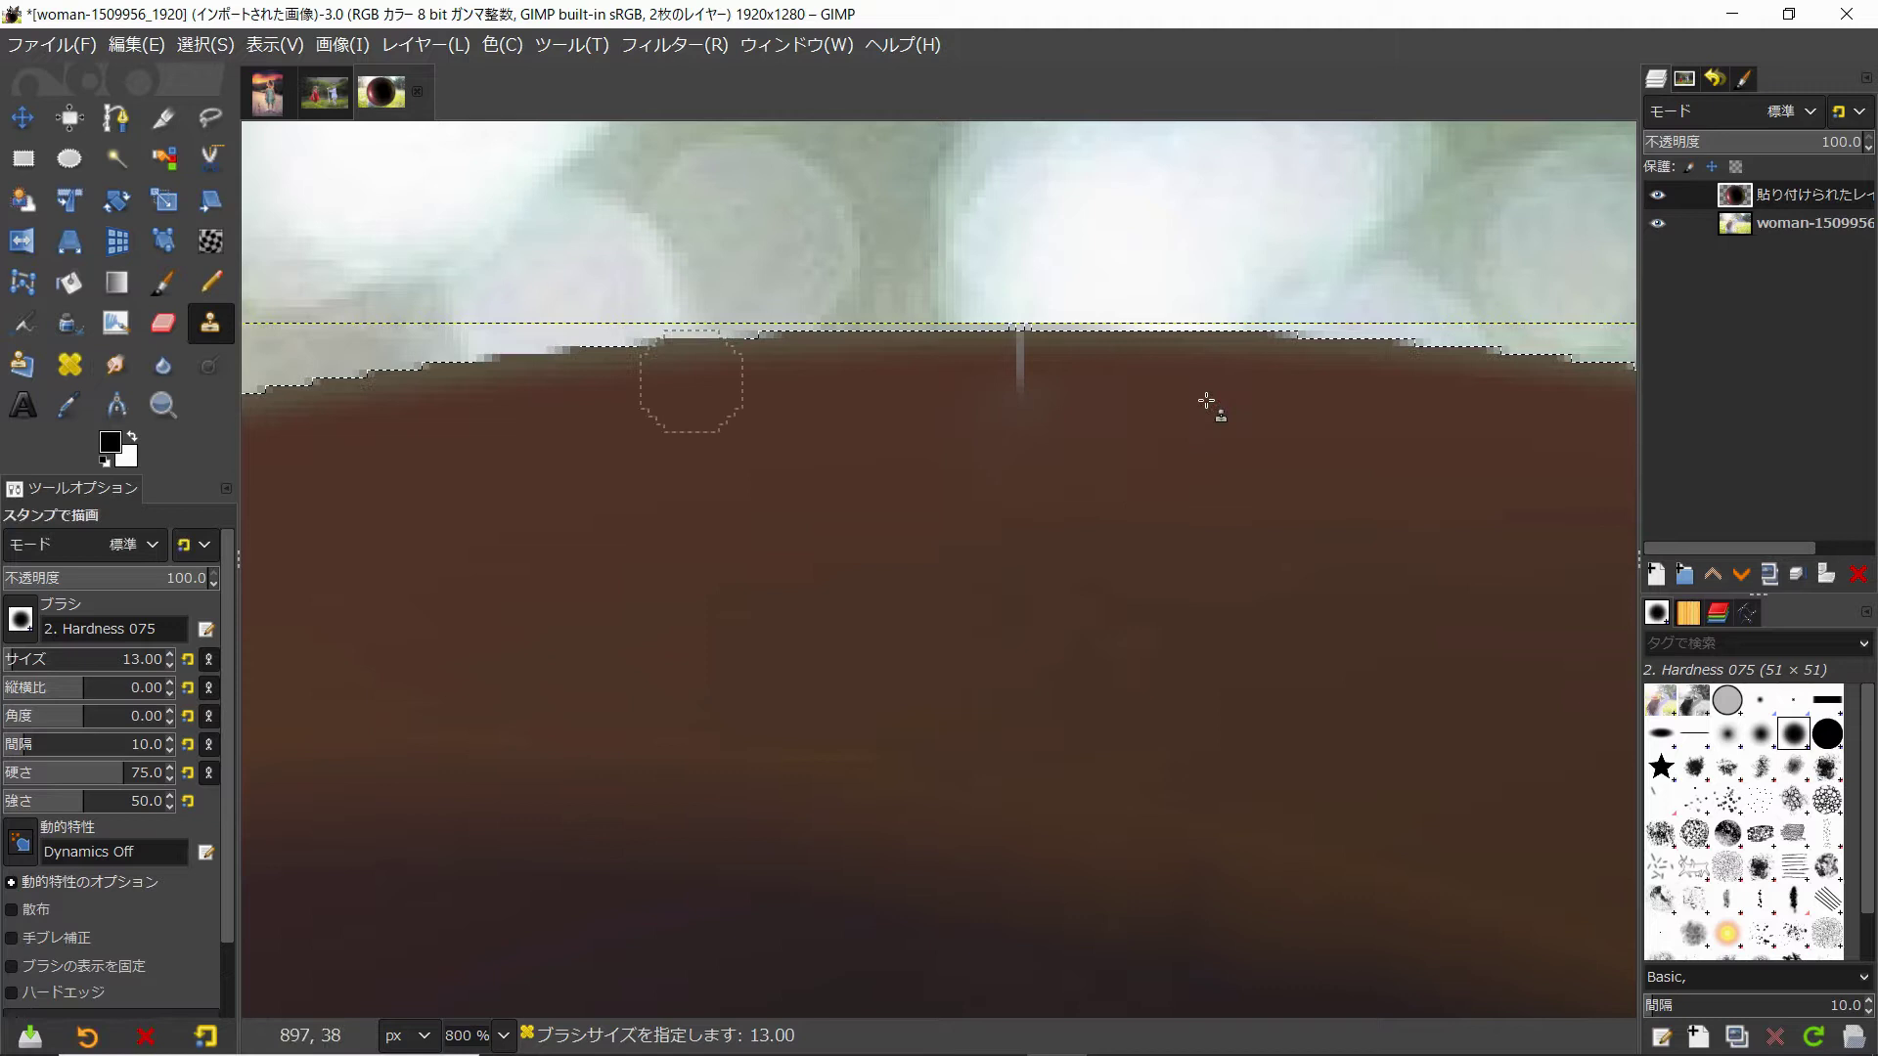
{"action": "left_click", "coordinate": [1121, 397], "text": "ctrl"}
{"action": "left_click", "coordinate": [1025, 410]}
{"action": "scroll", "coordinate": [1086, 395], "scroll_direction": "up", "scroll_amount": 5, "text": "ctrl"}
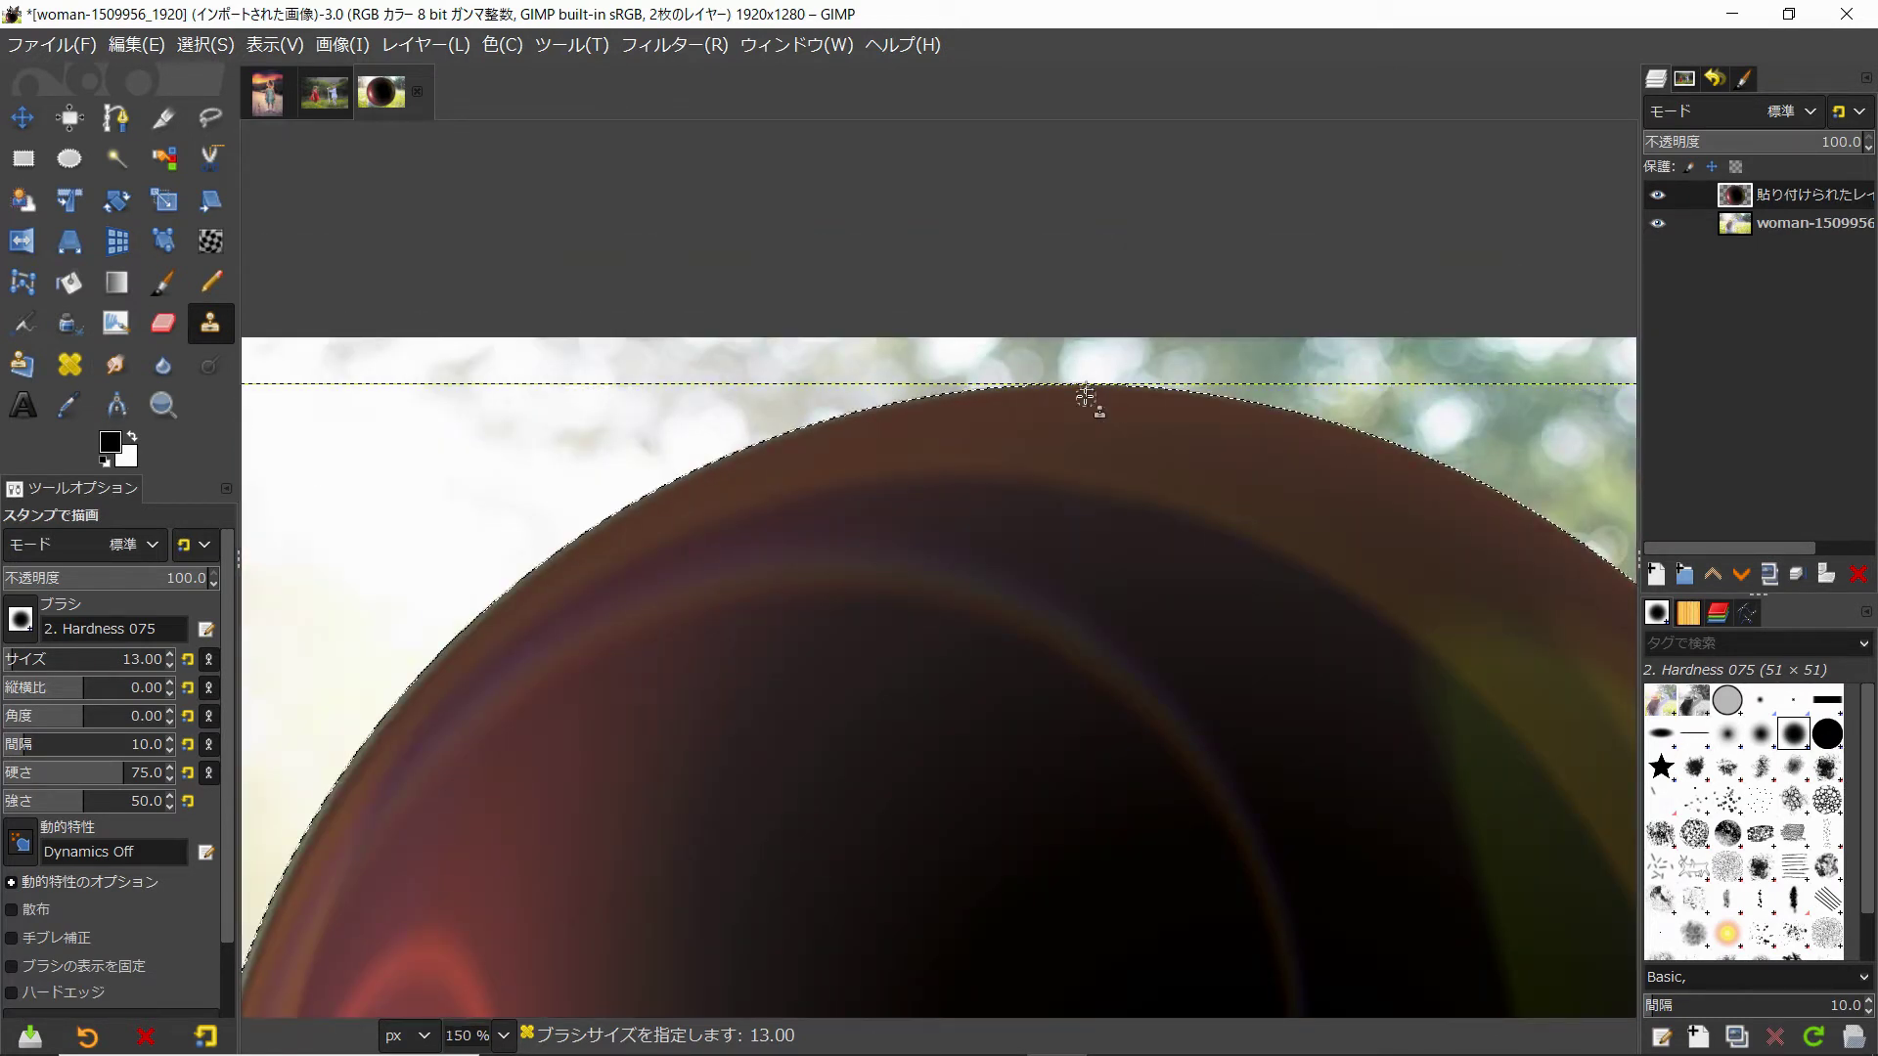
{"action": "scroll", "coordinate": [1085, 395], "scroll_direction": "down", "scroll_amount": 1, "text": "ctrl"}
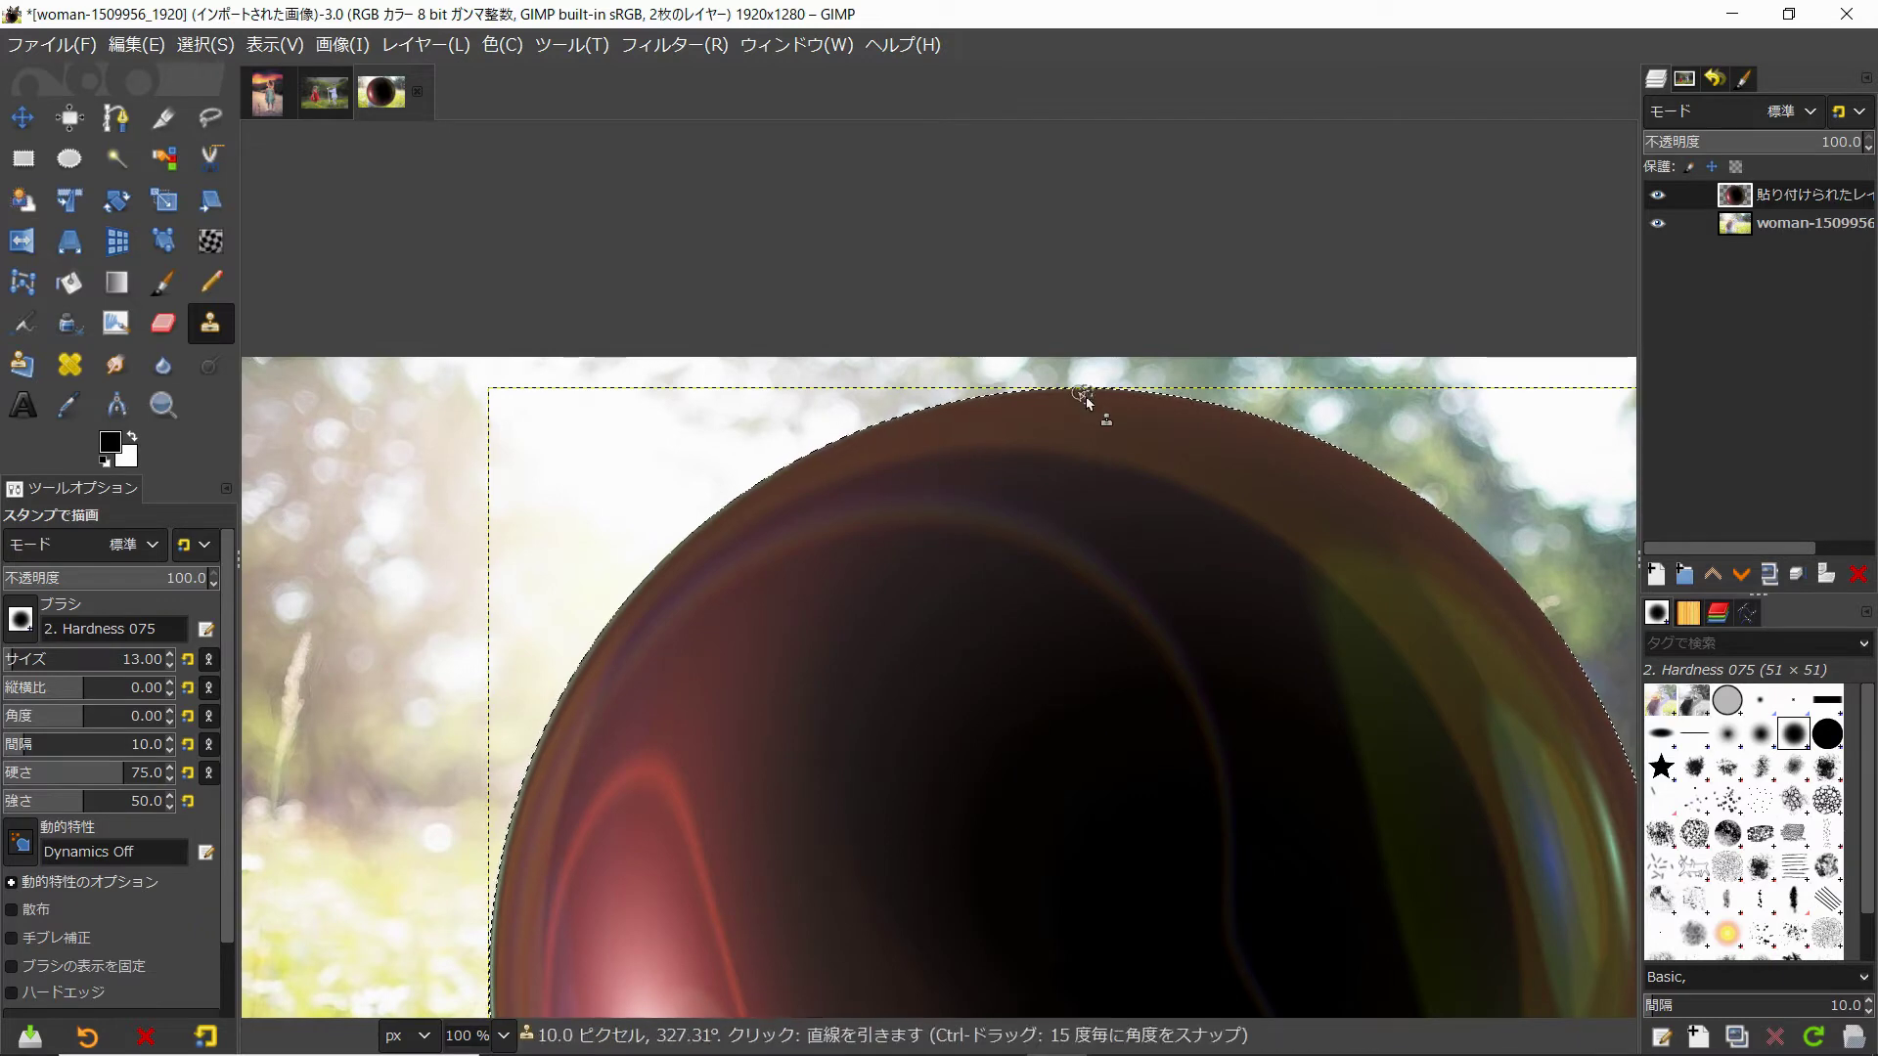
{"action": "key", "text": "ctrl+shift+j"}
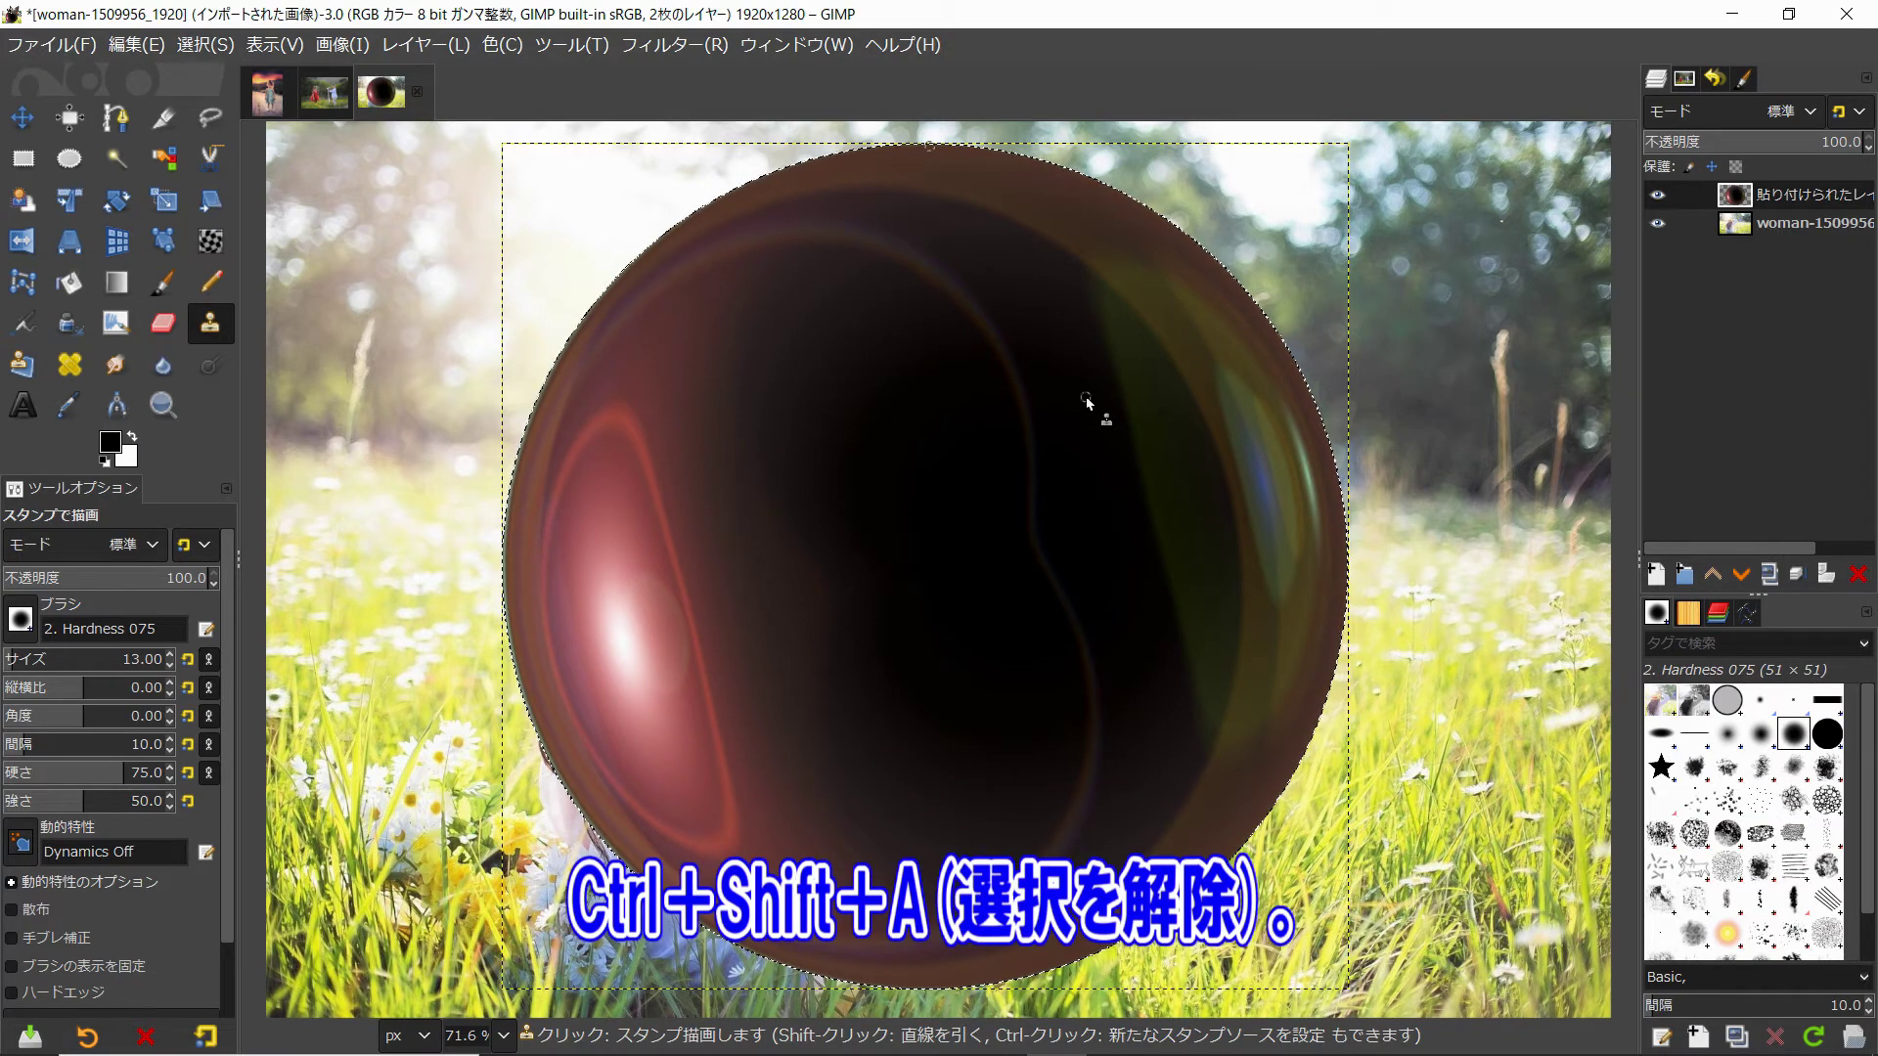
Add a new transparent layer set to Overlay mode
{"action": "left_click", "coordinate": [1664, 579]}
{"action": "left_click", "coordinate": [1701, 907]}
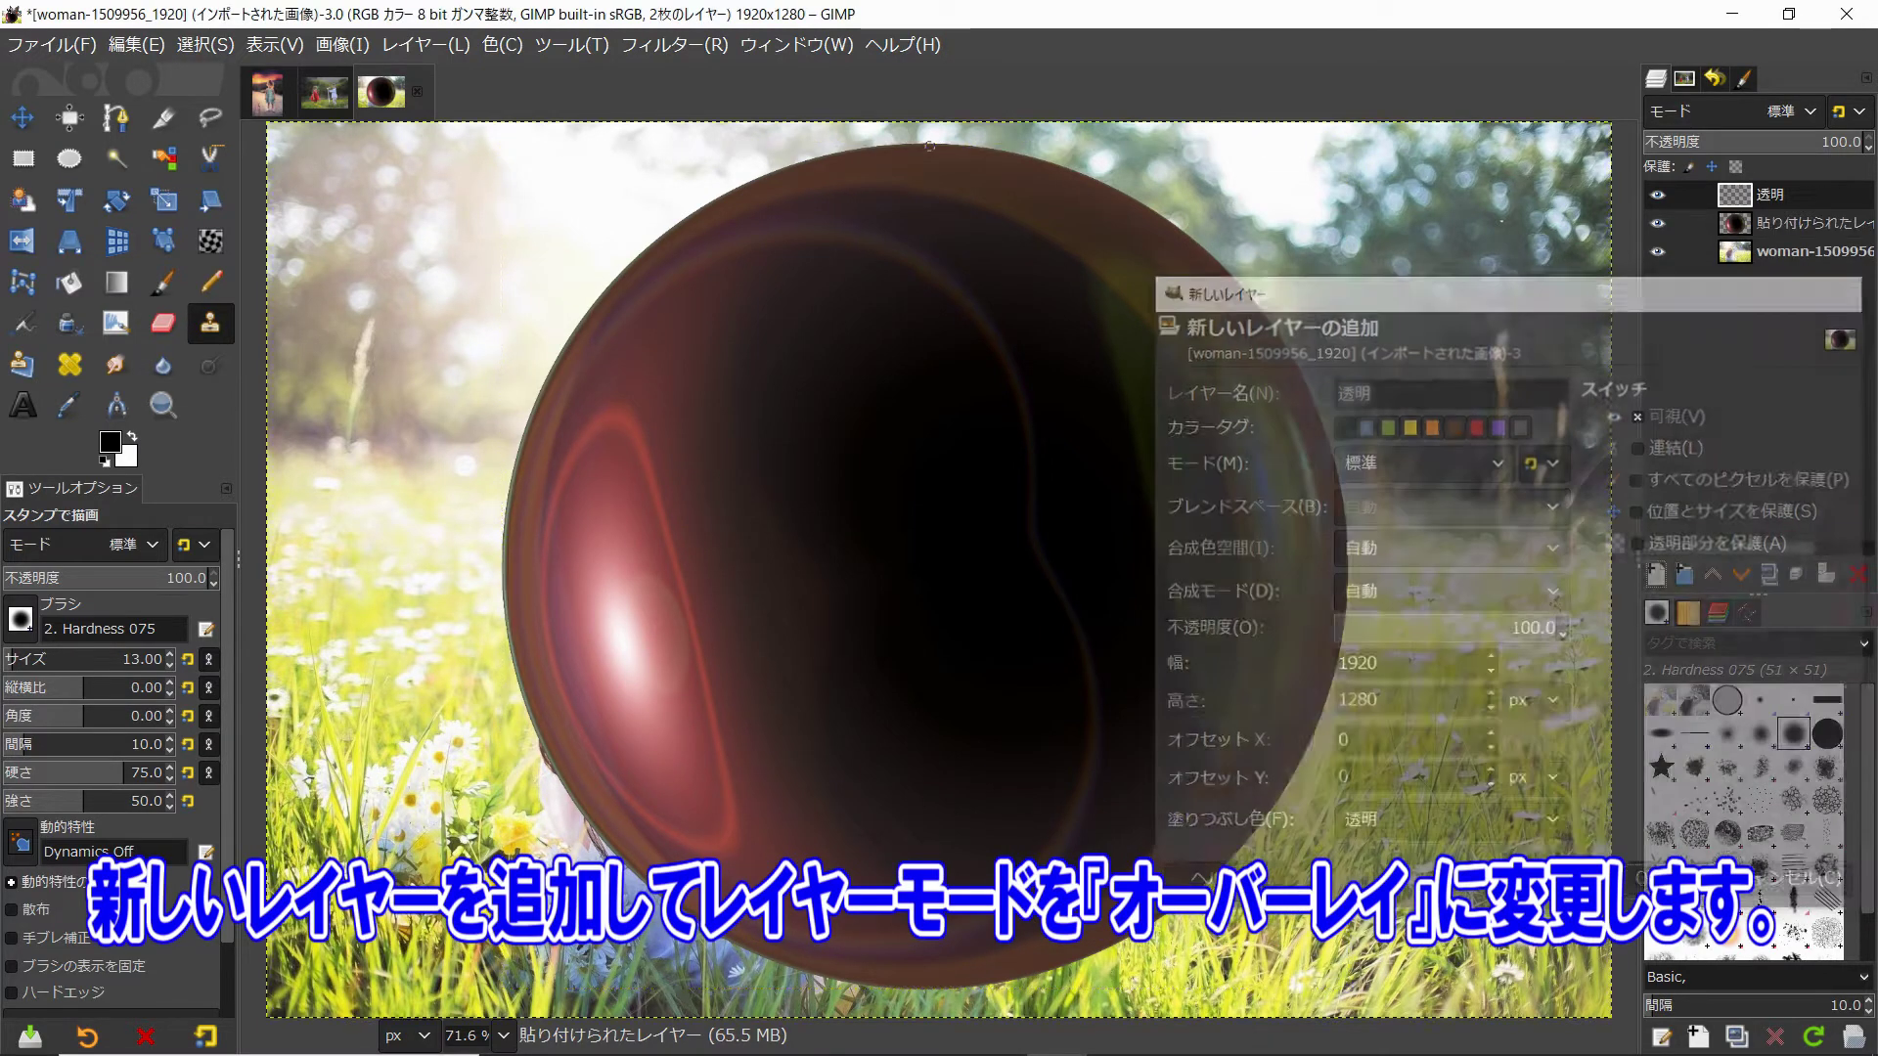
{"action": "left_click", "coordinate": [1782, 111]}
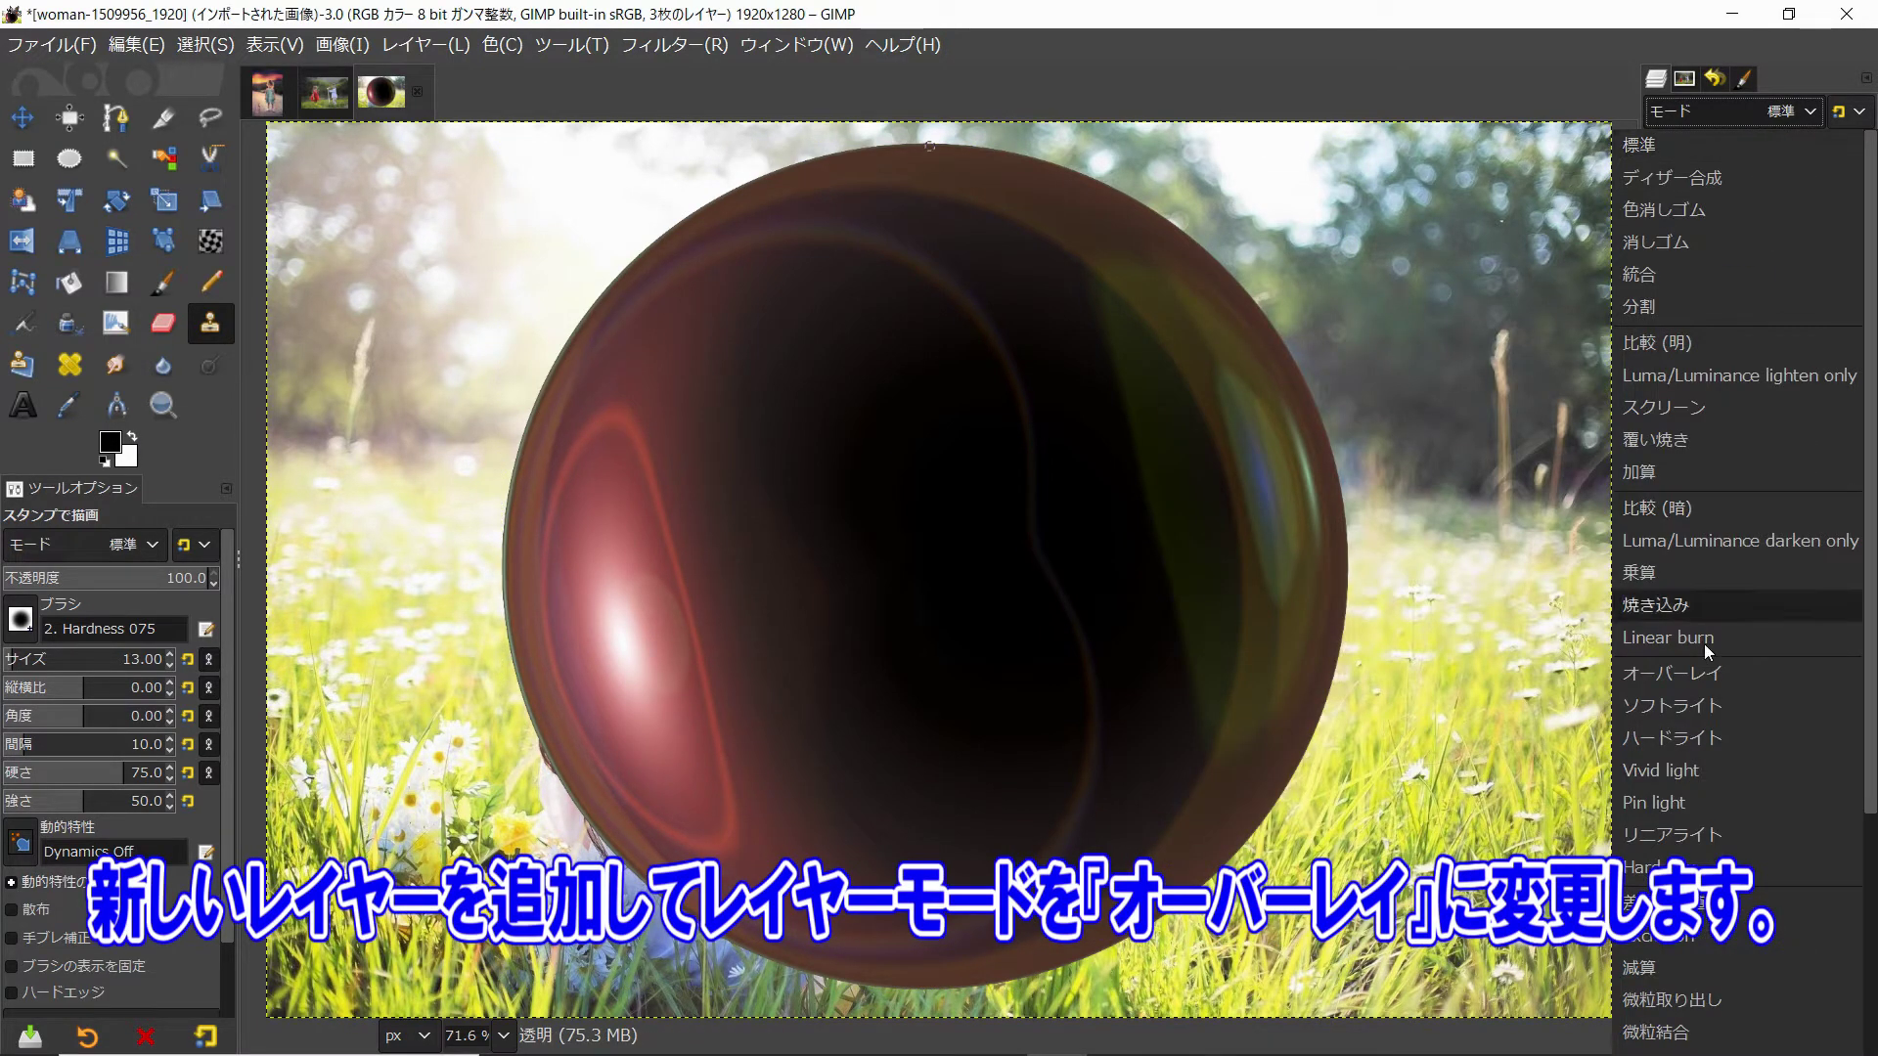
{"action": "left_click", "coordinate": [1707, 675]}
Paint white highlights along the sphere's left edge and upper-right rim with a hard brush
{"action": "left_click", "coordinate": [162, 283]}
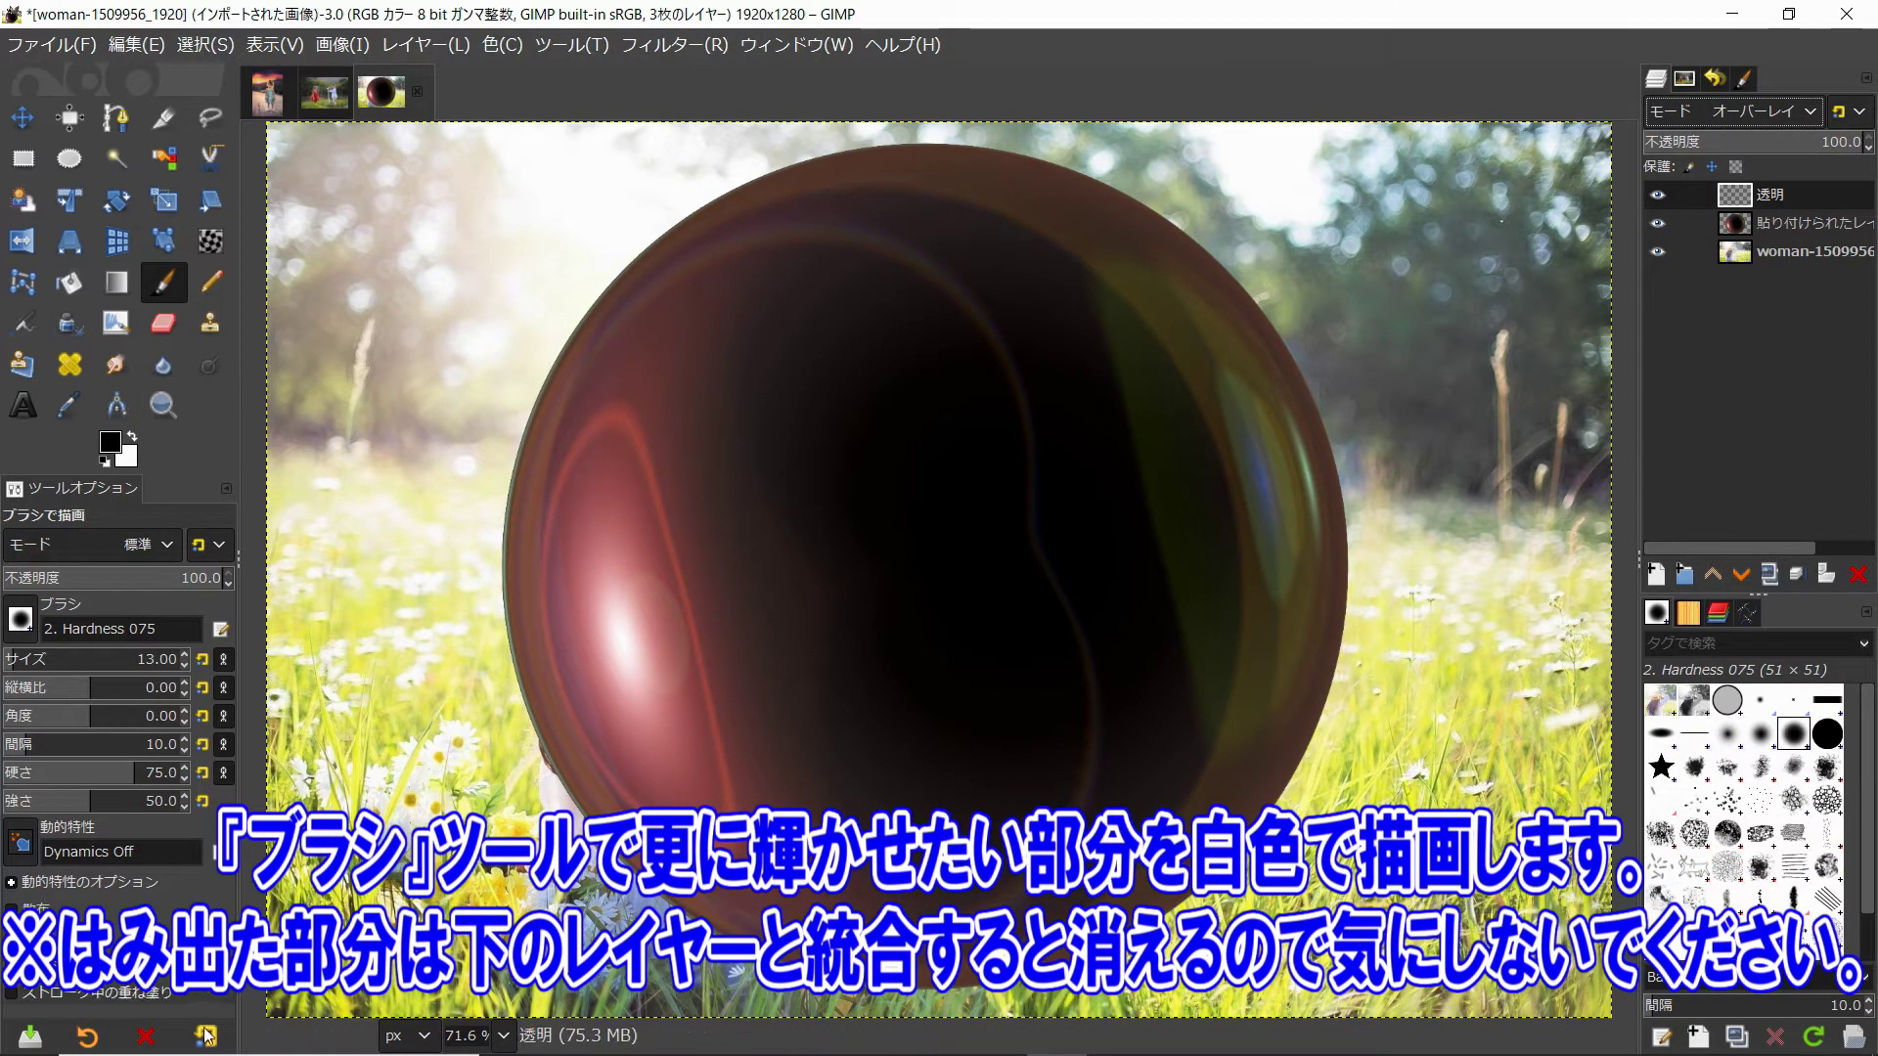
{"action": "scroll", "coordinate": [856, 332], "scroll_direction": "up", "scroll_amount": 5}
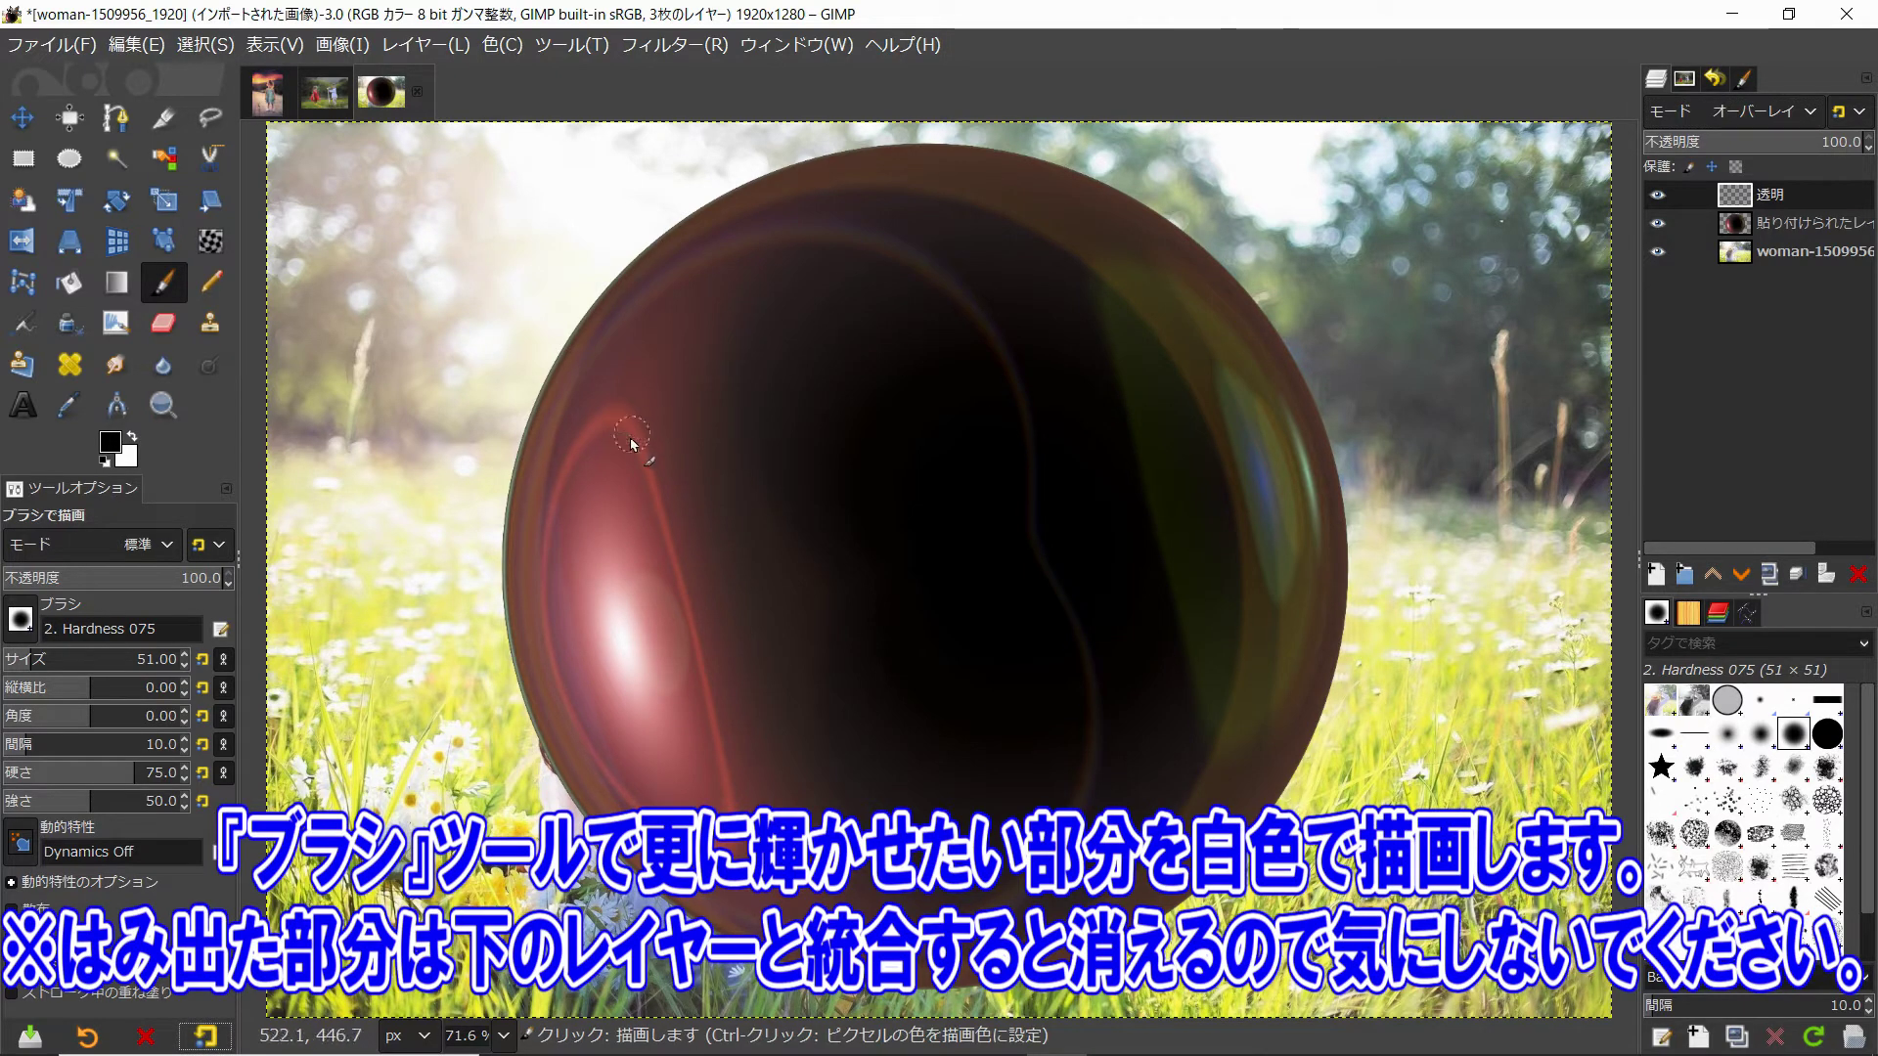
{"action": "left_click_drag", "start_coordinate": [622, 405], "coordinate": [585, 460]}
{"action": "key", "text": "ctrl+z"}
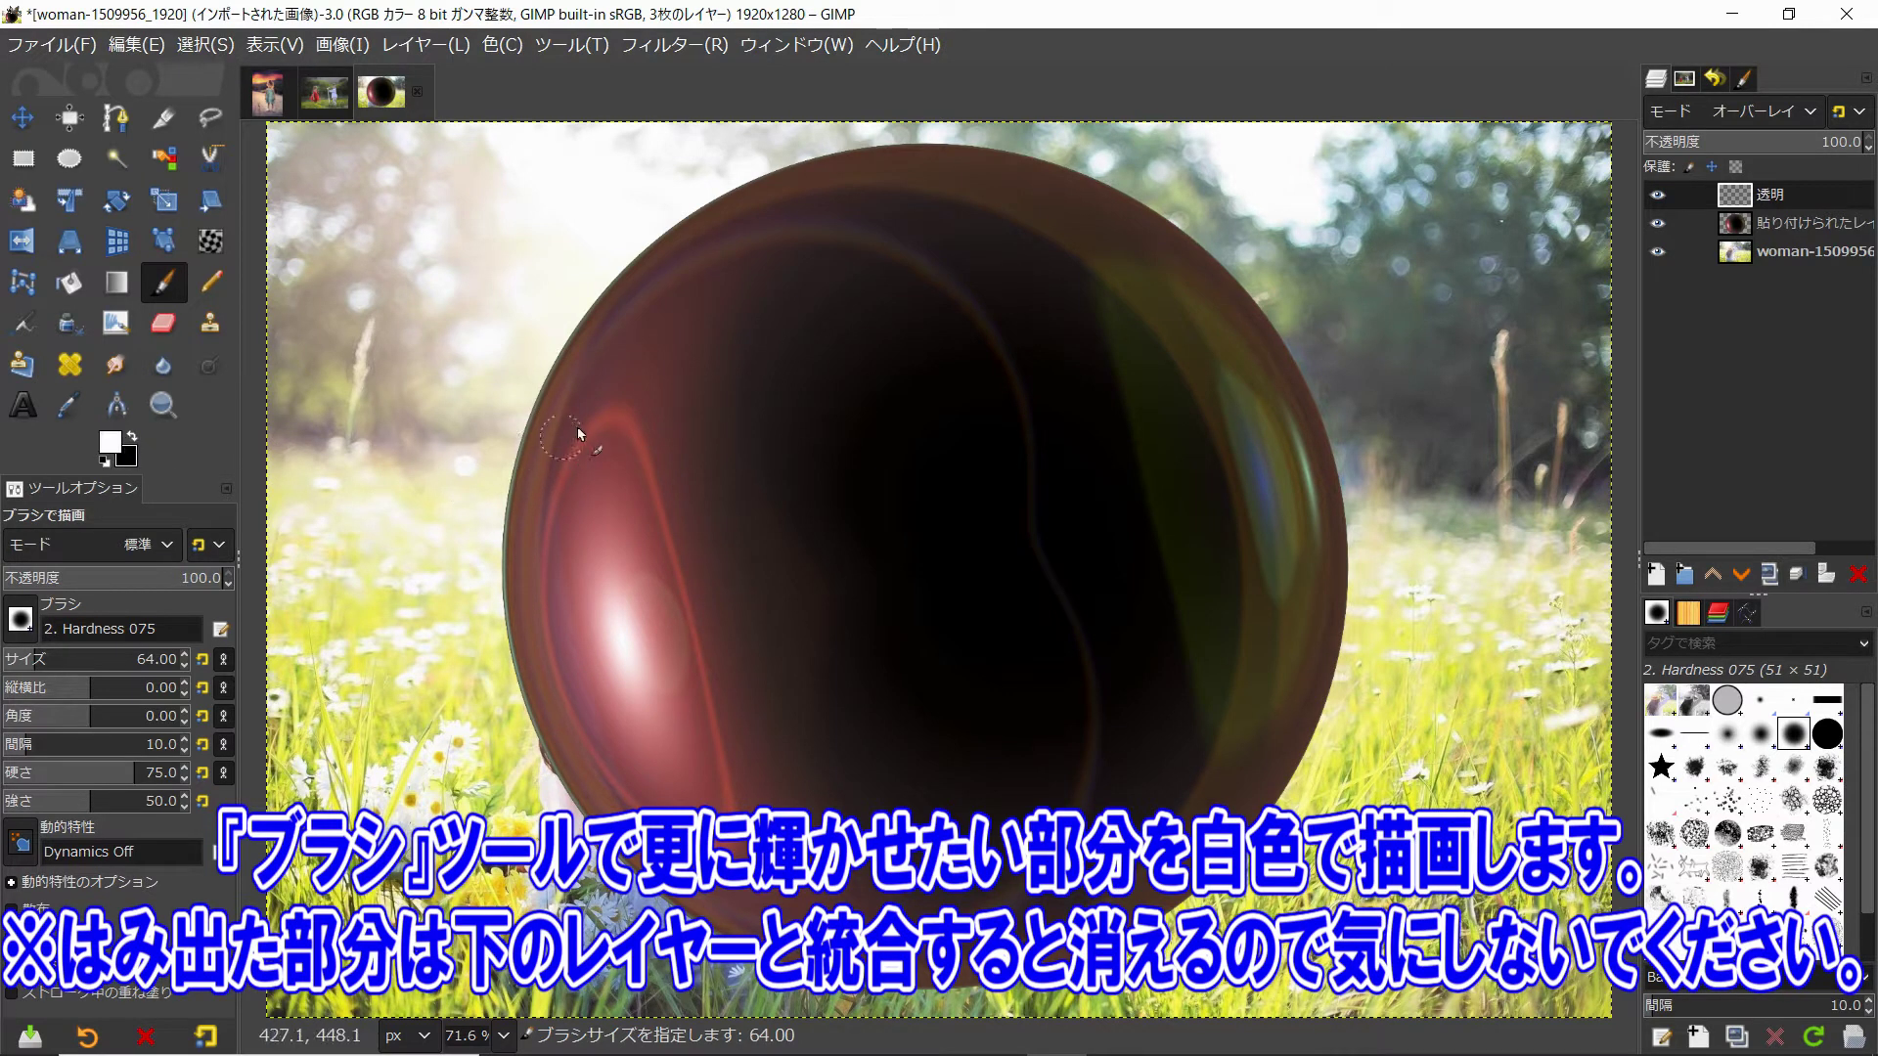
{"action": "mouse_move", "coordinate": [599, 423]}
{"action": "left_mouse_down"}
{"action": "mouse_move", "coordinate": [546, 557]}
{"action": "mouse_move", "coordinate": [563, 670]}
{"action": "mouse_move", "coordinate": [638, 790]}
{"action": "mouse_move", "coordinate": [732, 849]}
{"action": "mouse_move", "coordinate": [675, 528]}
{"action": "mouse_move", "coordinate": [622, 415]}
{"action": "mouse_move", "coordinate": [586, 473]}
{"action": "mouse_move", "coordinate": [576, 626]}
{"action": "mouse_move", "coordinate": [591, 641]}
{"action": "left_mouse_up"}
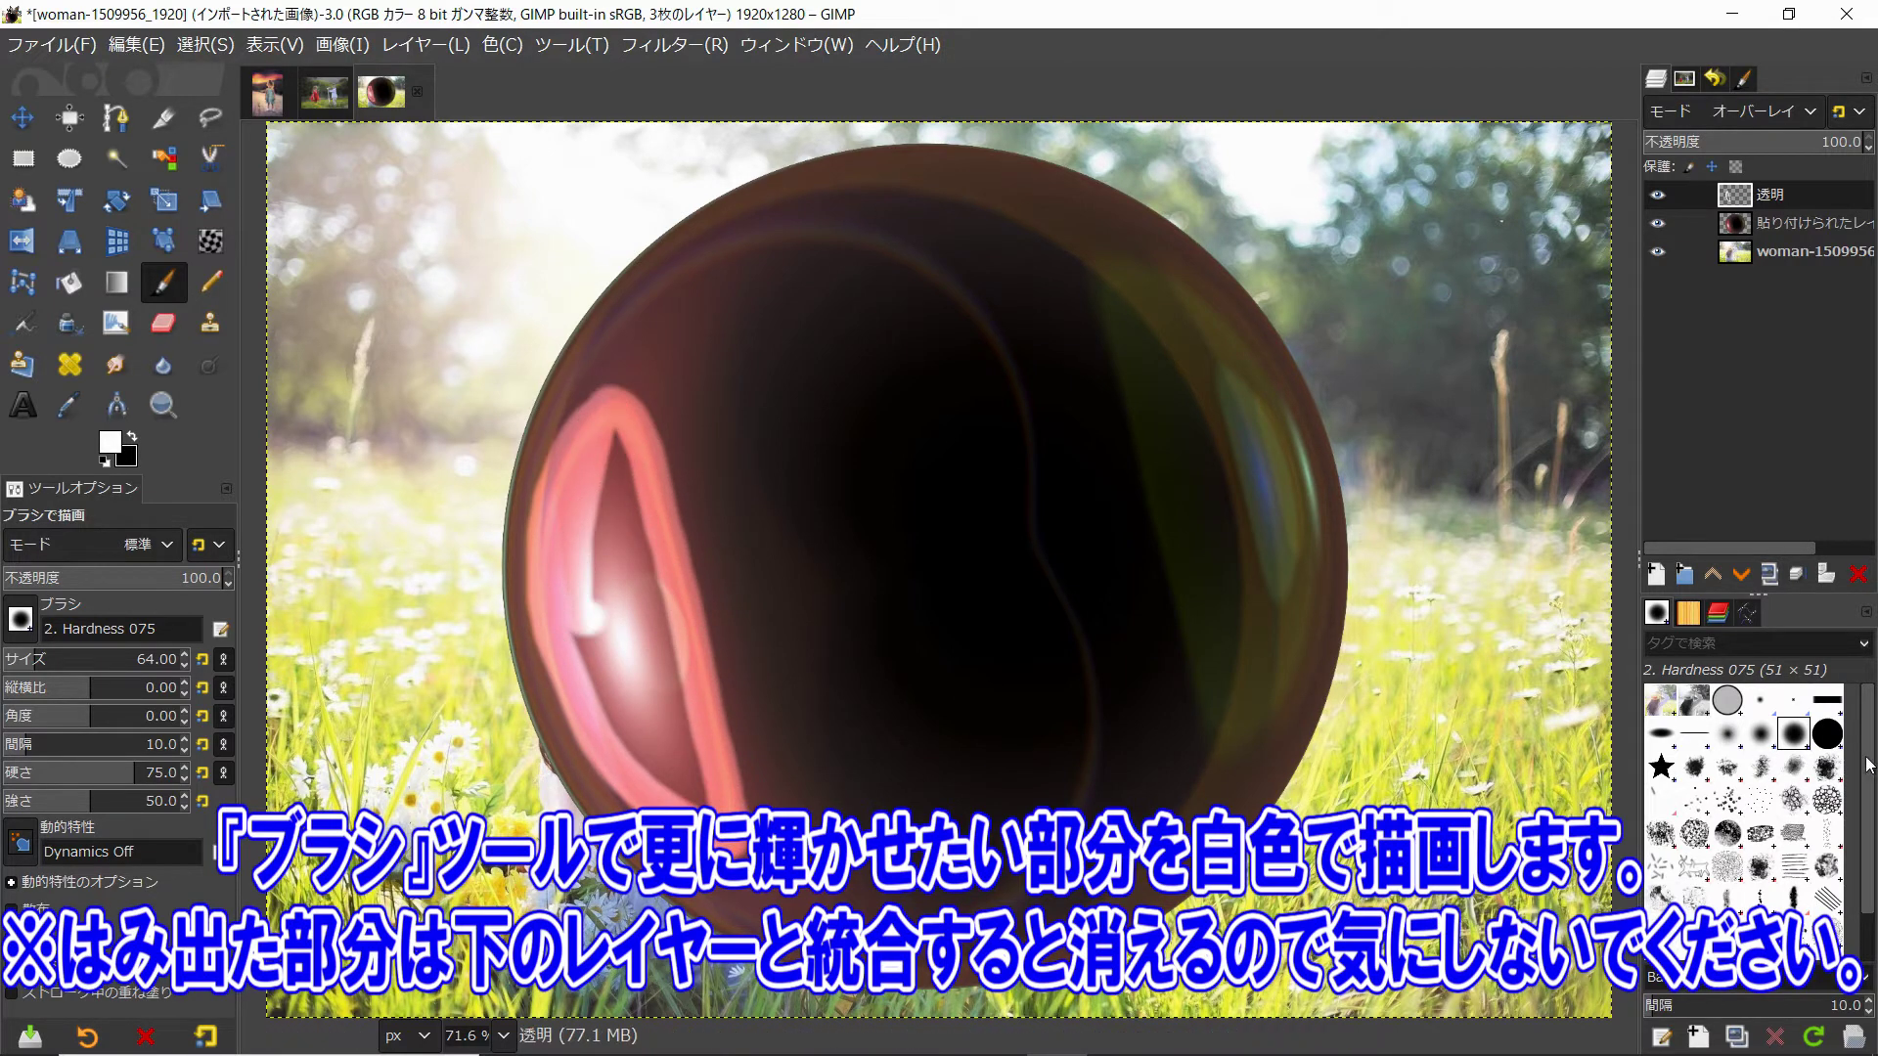
{"action": "left_click", "coordinate": [1827, 734]}
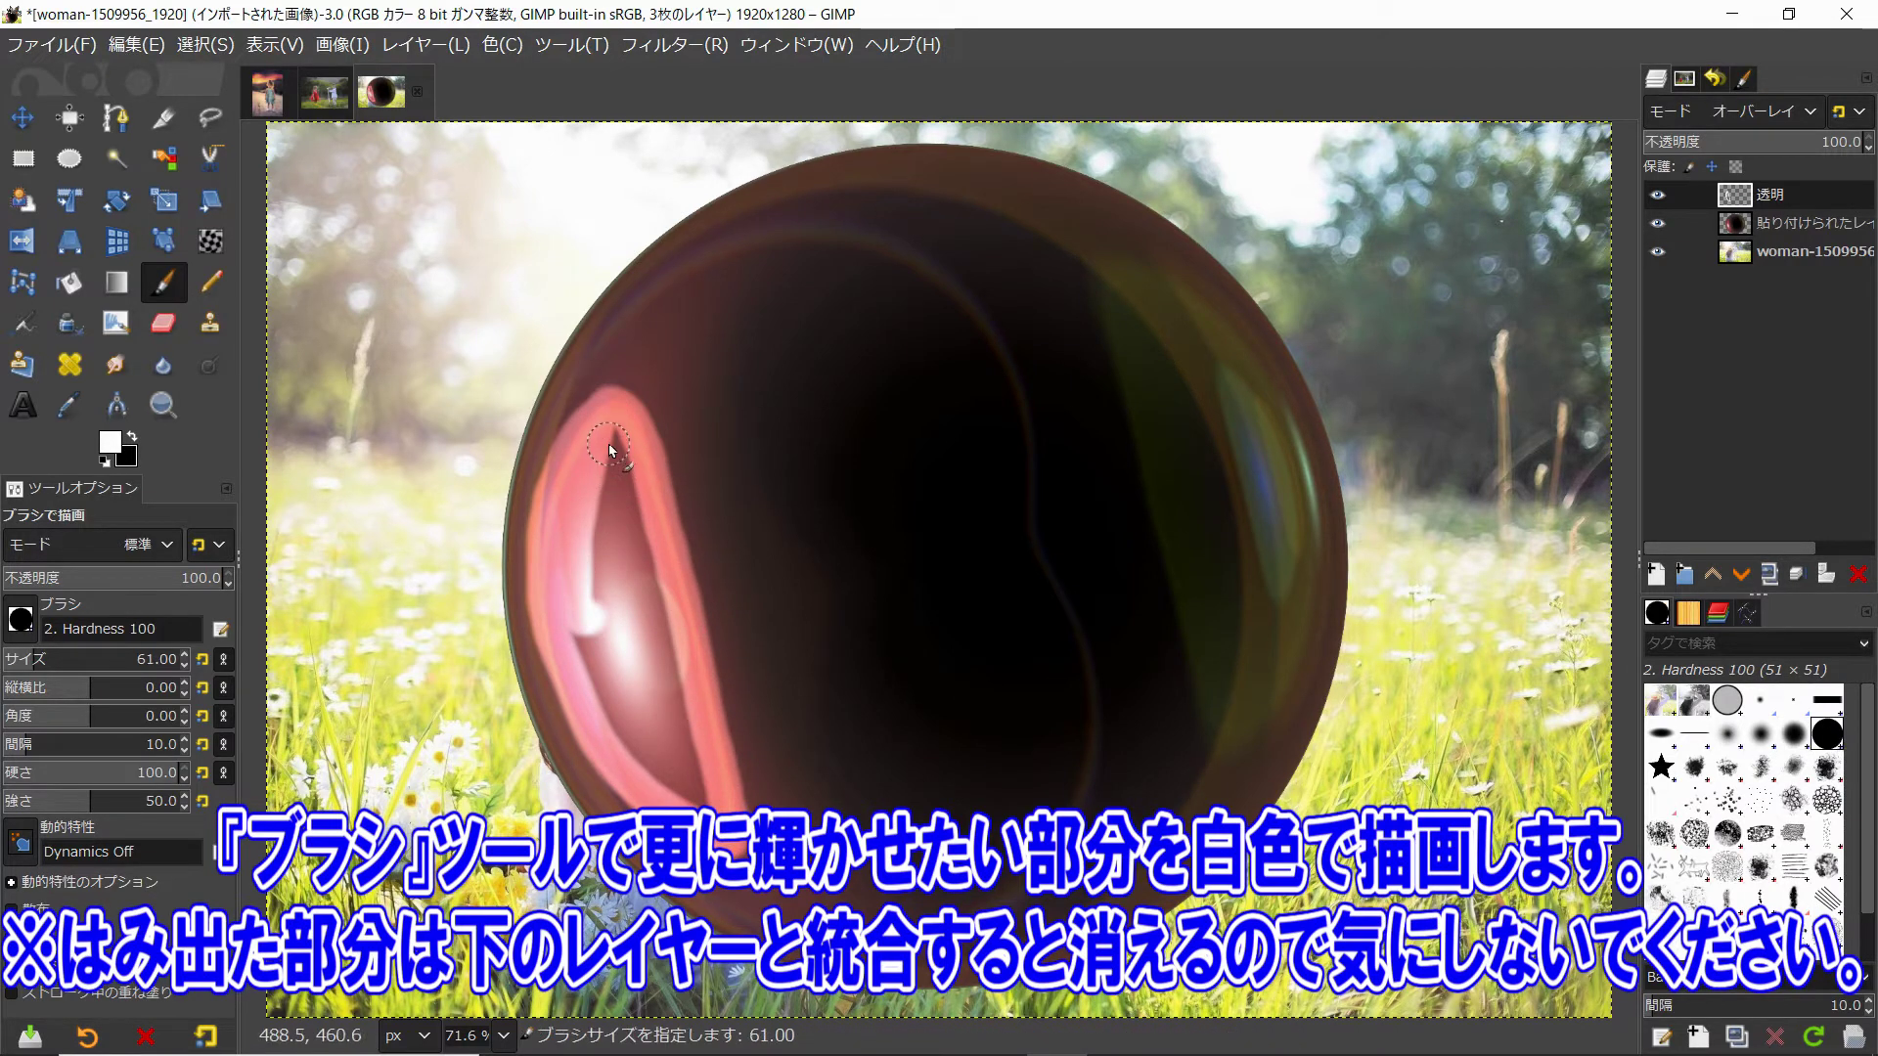
{"action": "mouse_move", "coordinate": [610, 449]}
{"action": "left_mouse_down"}
{"action": "mouse_move", "coordinate": [690, 743]}
{"action": "mouse_move", "coordinate": [685, 792]}
{"action": "mouse_move", "coordinate": [595, 509]}
{"action": "mouse_move", "coordinate": [620, 629]}
{"action": "mouse_move", "coordinate": [581, 620]}
{"action": "left_mouse_up"}
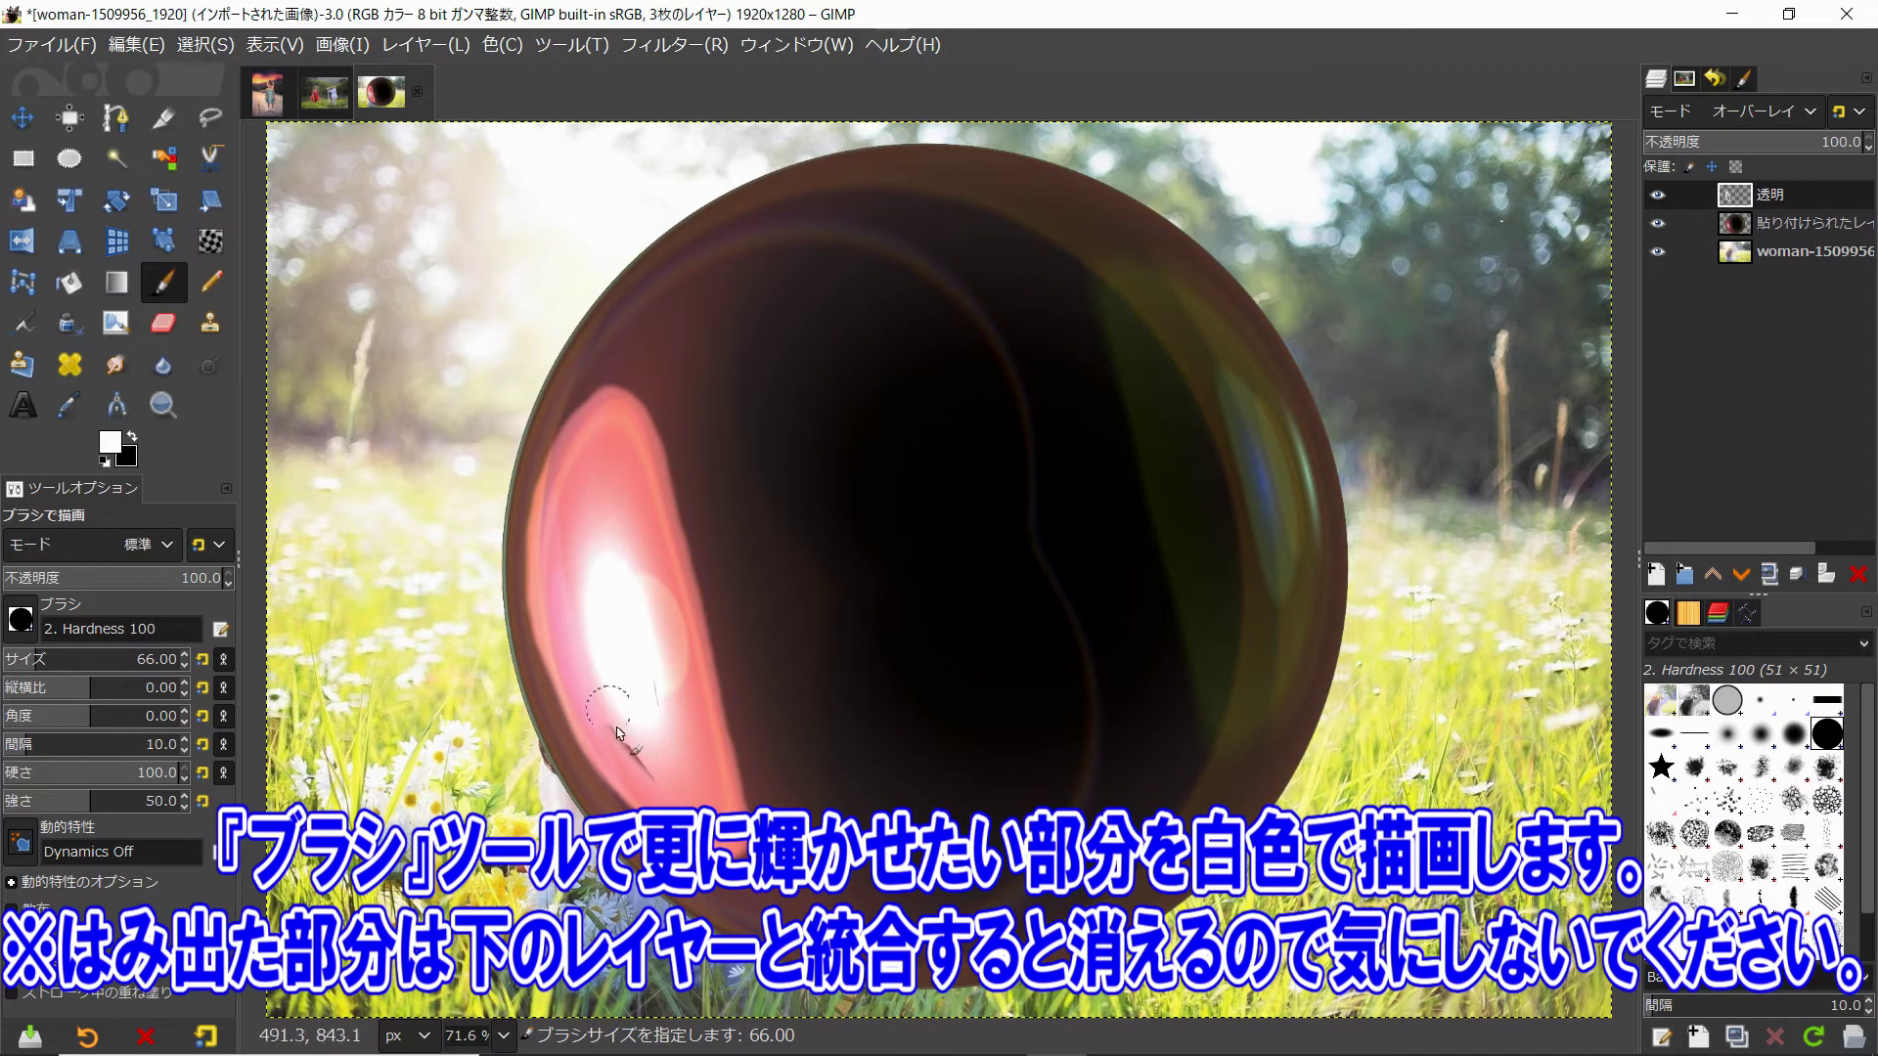
{"action": "mouse_move", "coordinate": [1102, 138]}
{"action": "left_mouse_down"}
{"action": "mouse_move", "coordinate": [1181, 240]}
{"action": "mouse_move", "coordinate": [1222, 523]}
{"action": "mouse_move", "coordinate": [1306, 675]}
{"action": "mouse_move", "coordinate": [1286, 915]}
{"action": "mouse_move", "coordinate": [1399, 719]}
{"action": "mouse_move", "coordinate": [1320, 230]}
{"action": "mouse_move", "coordinate": [1112, 143]}
{"action": "mouse_move", "coordinate": [1216, 293]}
{"action": "mouse_move", "coordinate": [1260, 514]}
{"action": "mouse_move", "coordinate": [1240, 358]}
{"action": "mouse_move", "coordinate": [1265, 413]}
{"action": "mouse_move", "coordinate": [1271, 333]}
{"action": "mouse_move", "coordinate": [1353, 558]}
{"action": "mouse_move", "coordinate": [1271, 508]}
{"action": "mouse_move", "coordinate": [1342, 613]}
{"action": "mouse_move", "coordinate": [1326, 631]}
{"action": "mouse_move", "coordinate": [1350, 684]}
{"action": "mouse_move", "coordinate": [1317, 426]}
{"action": "mouse_move", "coordinate": [1234, 245]}
{"action": "left_mouse_up"}
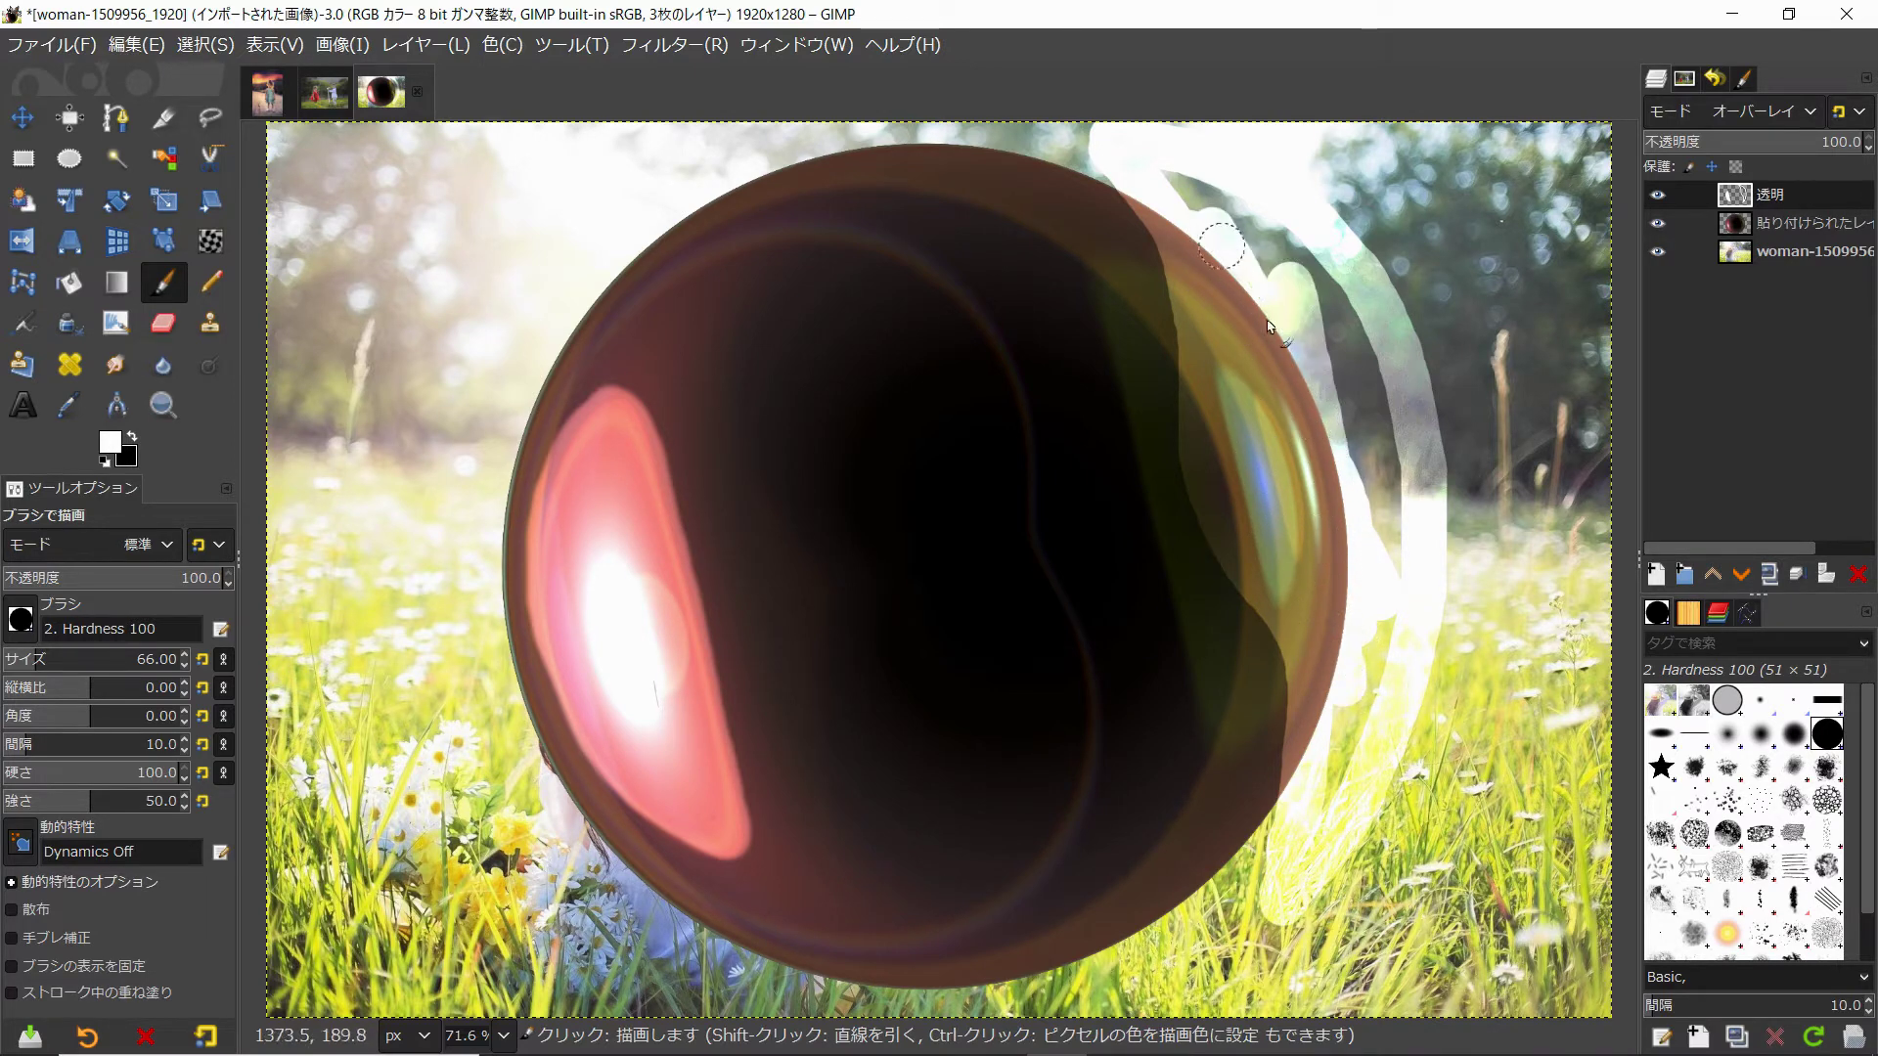
{"action": "left_click_drag", "start_coordinate": [1340, 381], "coordinate": [1389, 528]}
{"action": "left_click", "coordinate": [685, 44]}
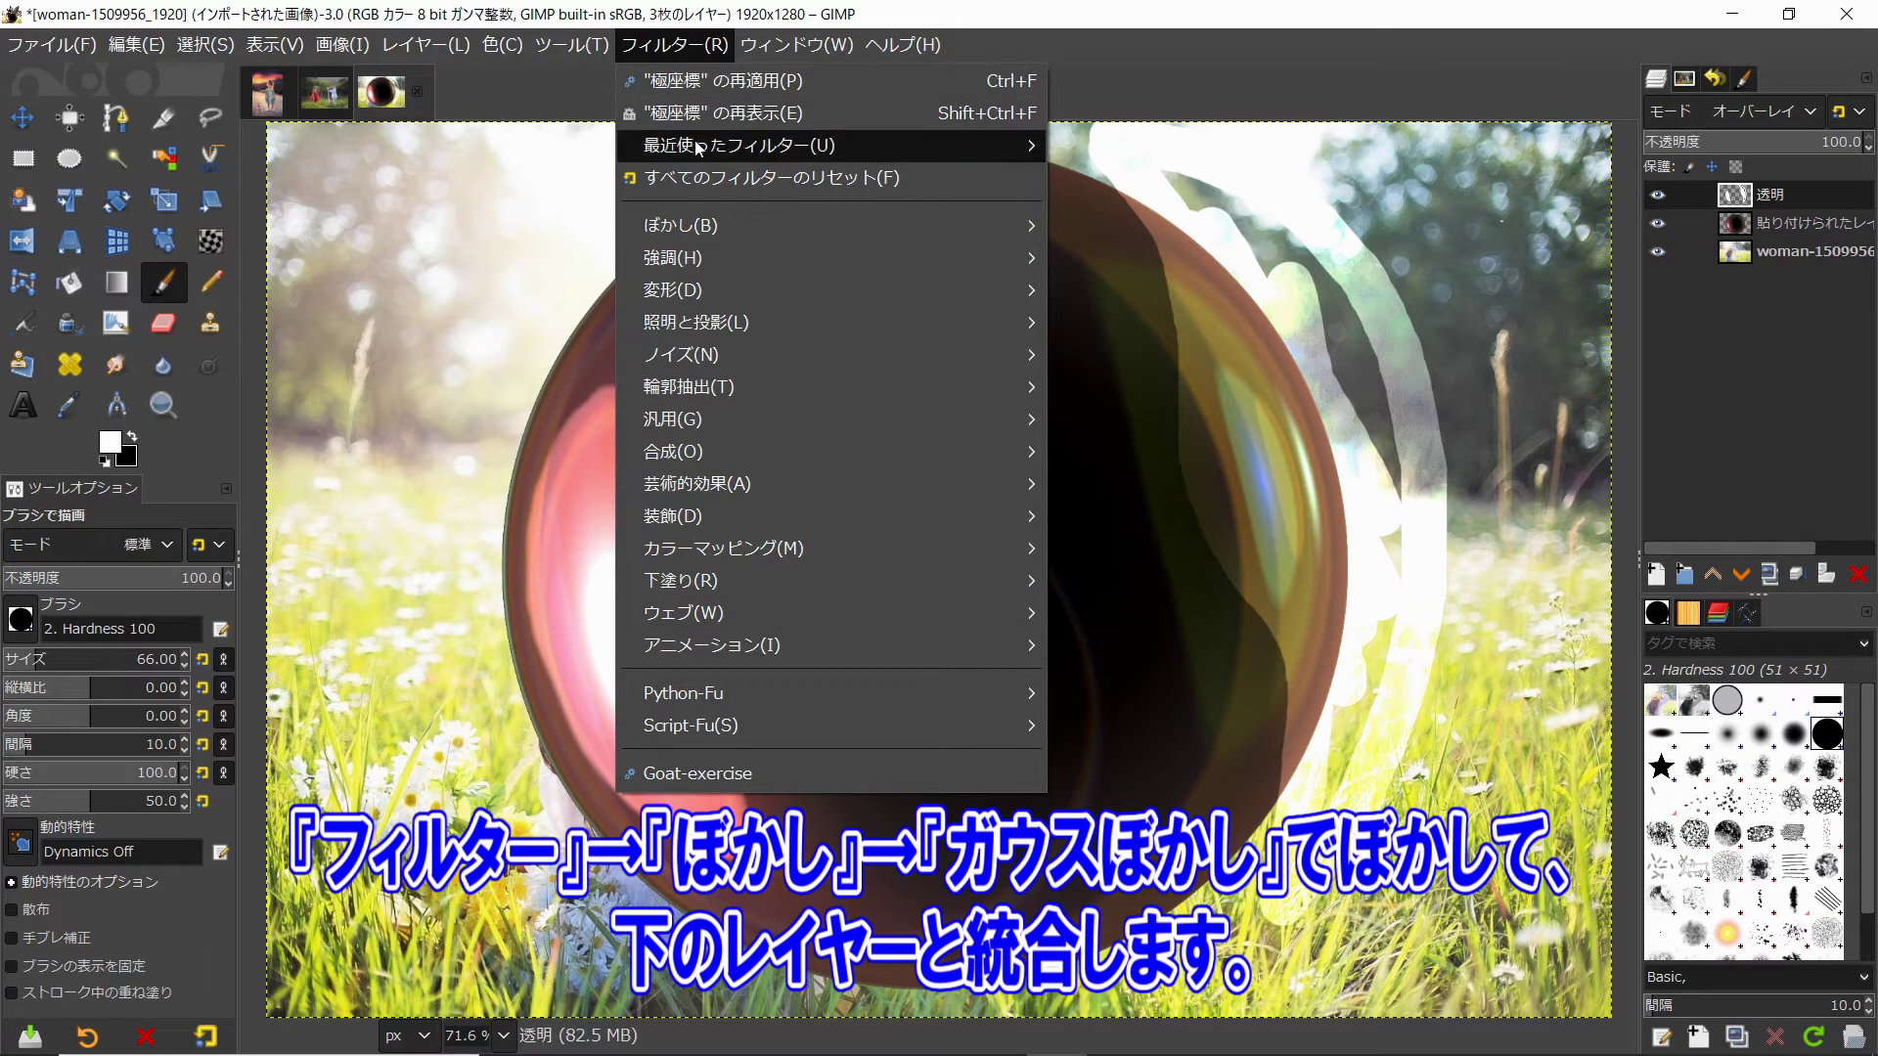
Gaussian-blur the highlight layer at about 21.85 and merge it down into the sphere layer
{"action": "mouse_move", "coordinate": [836, 225]}
{"action": "left_click", "coordinate": [1128, 261]}
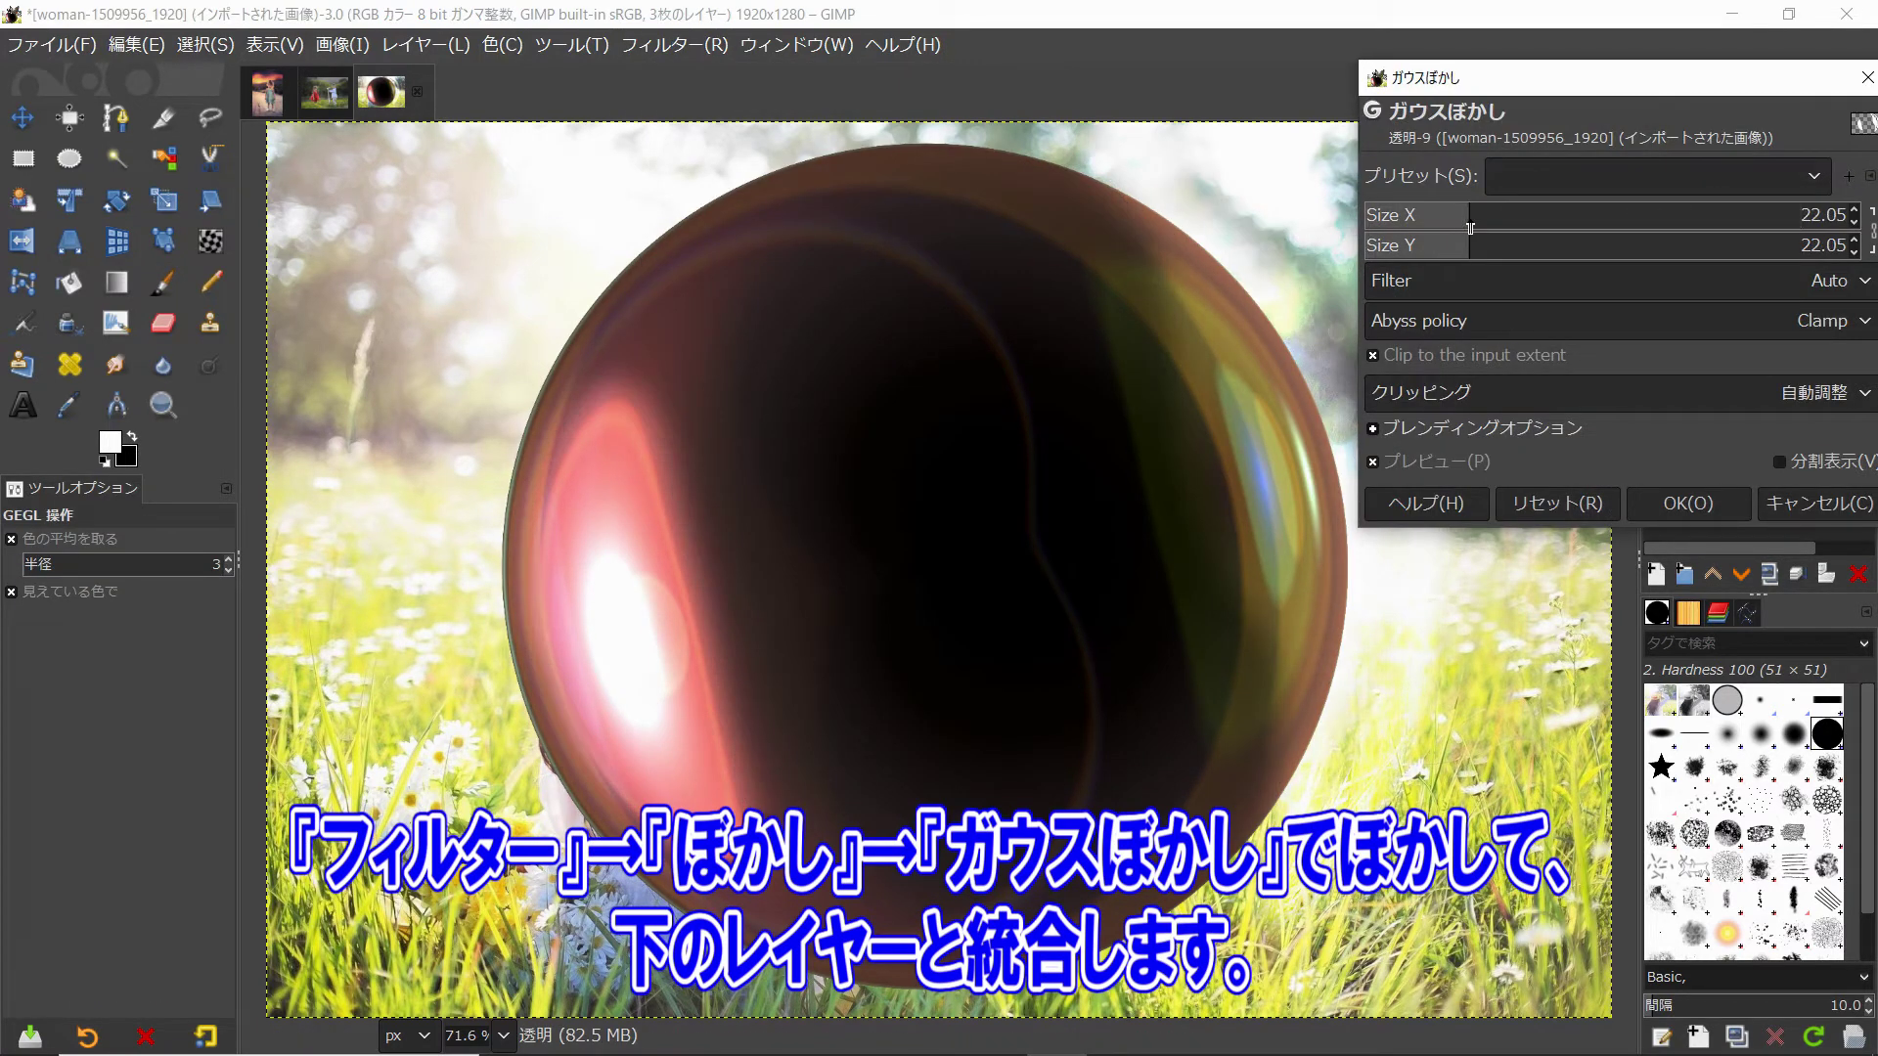
{"action": "left_click", "coordinate": [1454, 227]}
{"action": "left_click", "coordinate": [1468, 224]}
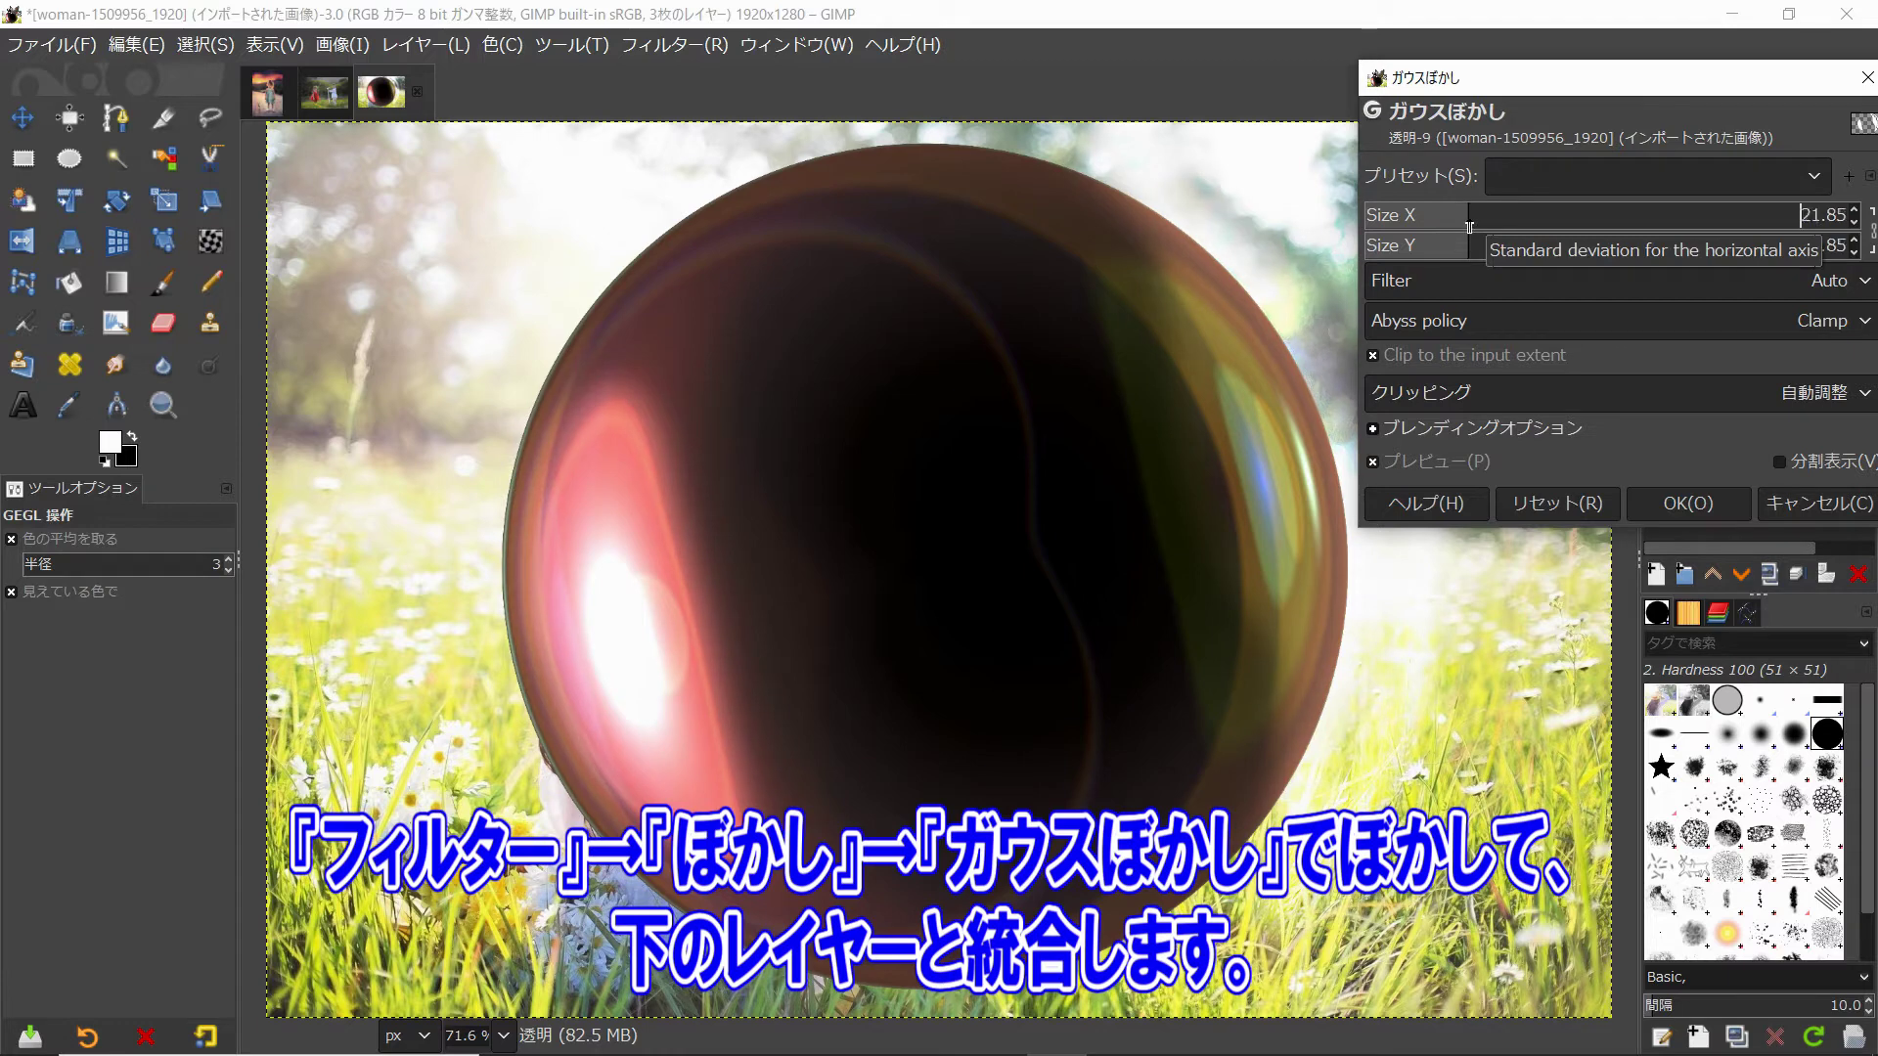
{"action": "left_click", "coordinate": [1720, 509]}
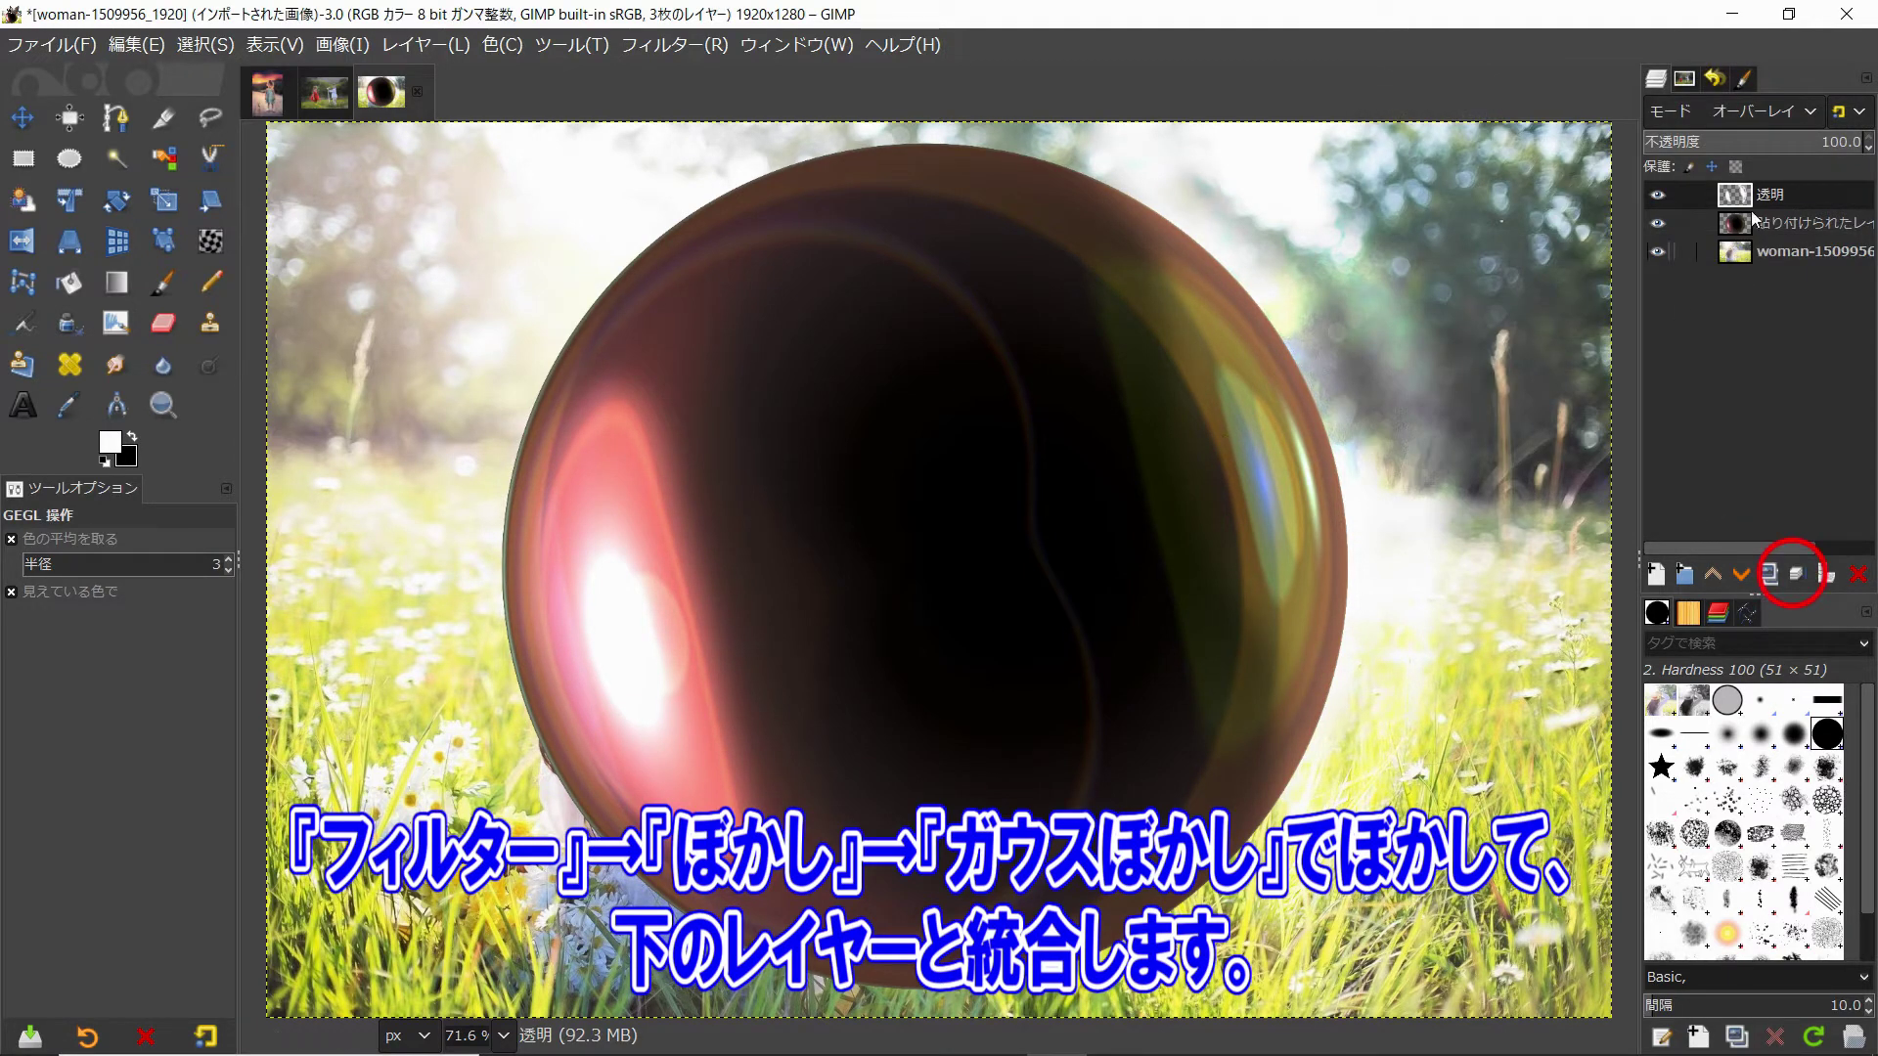
{"action": "left_click", "coordinate": [1801, 571]}
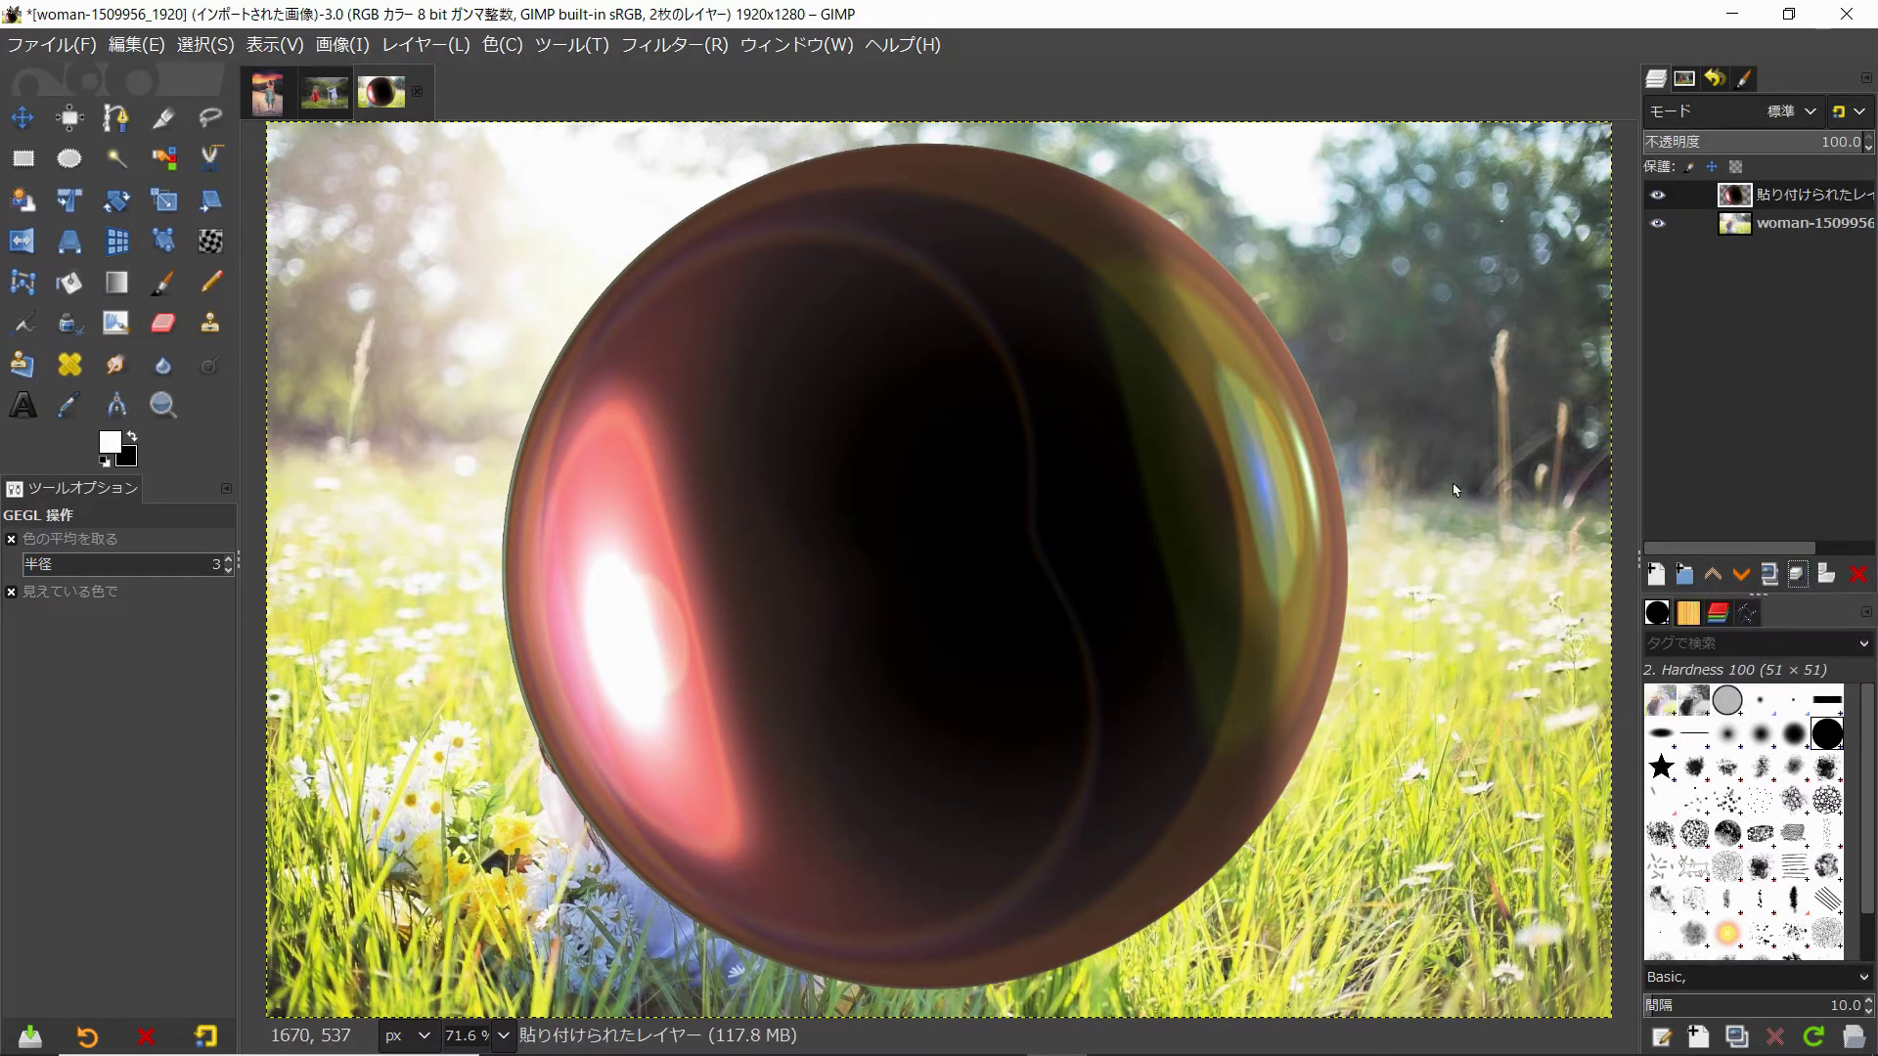
Select the sphere's opaque pixels, shrink the selection by 15 px and feather it by 6 px
{"action": "right_click", "coordinate": [1746, 196]}
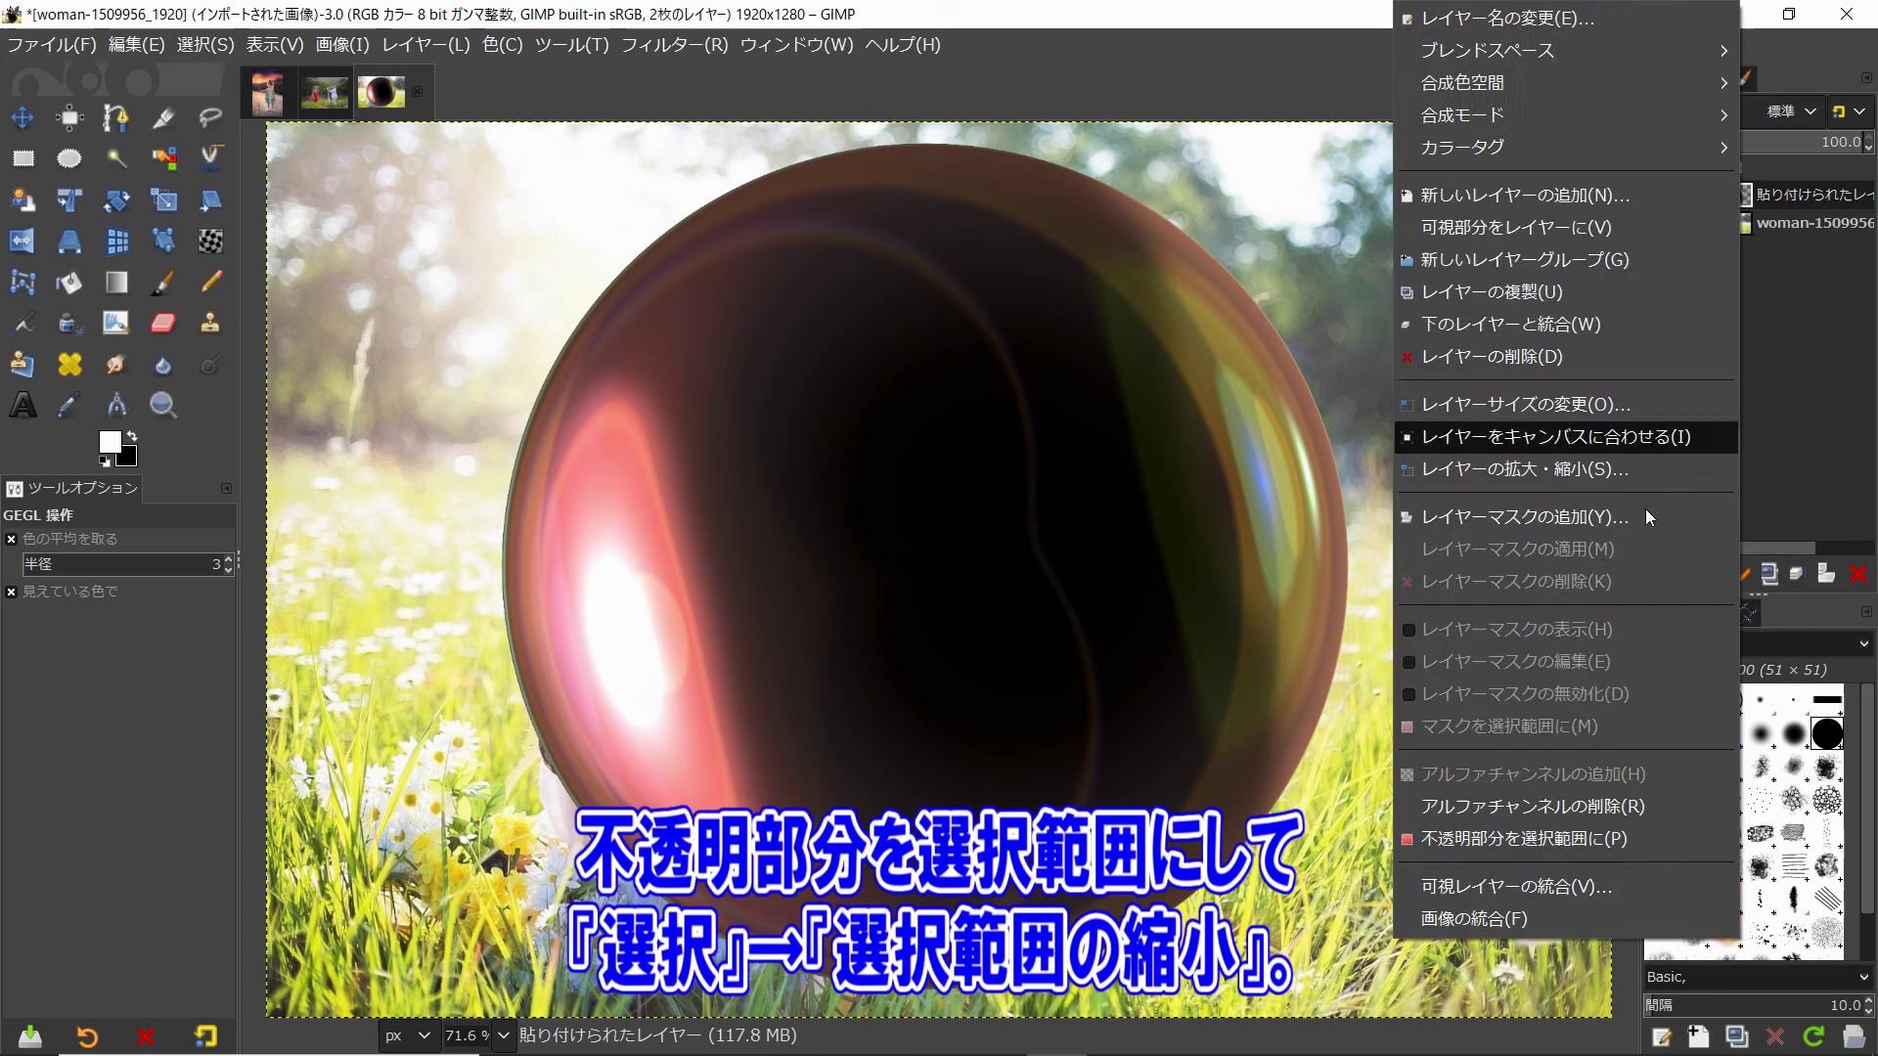
{"action": "left_click", "coordinate": [1592, 837]}
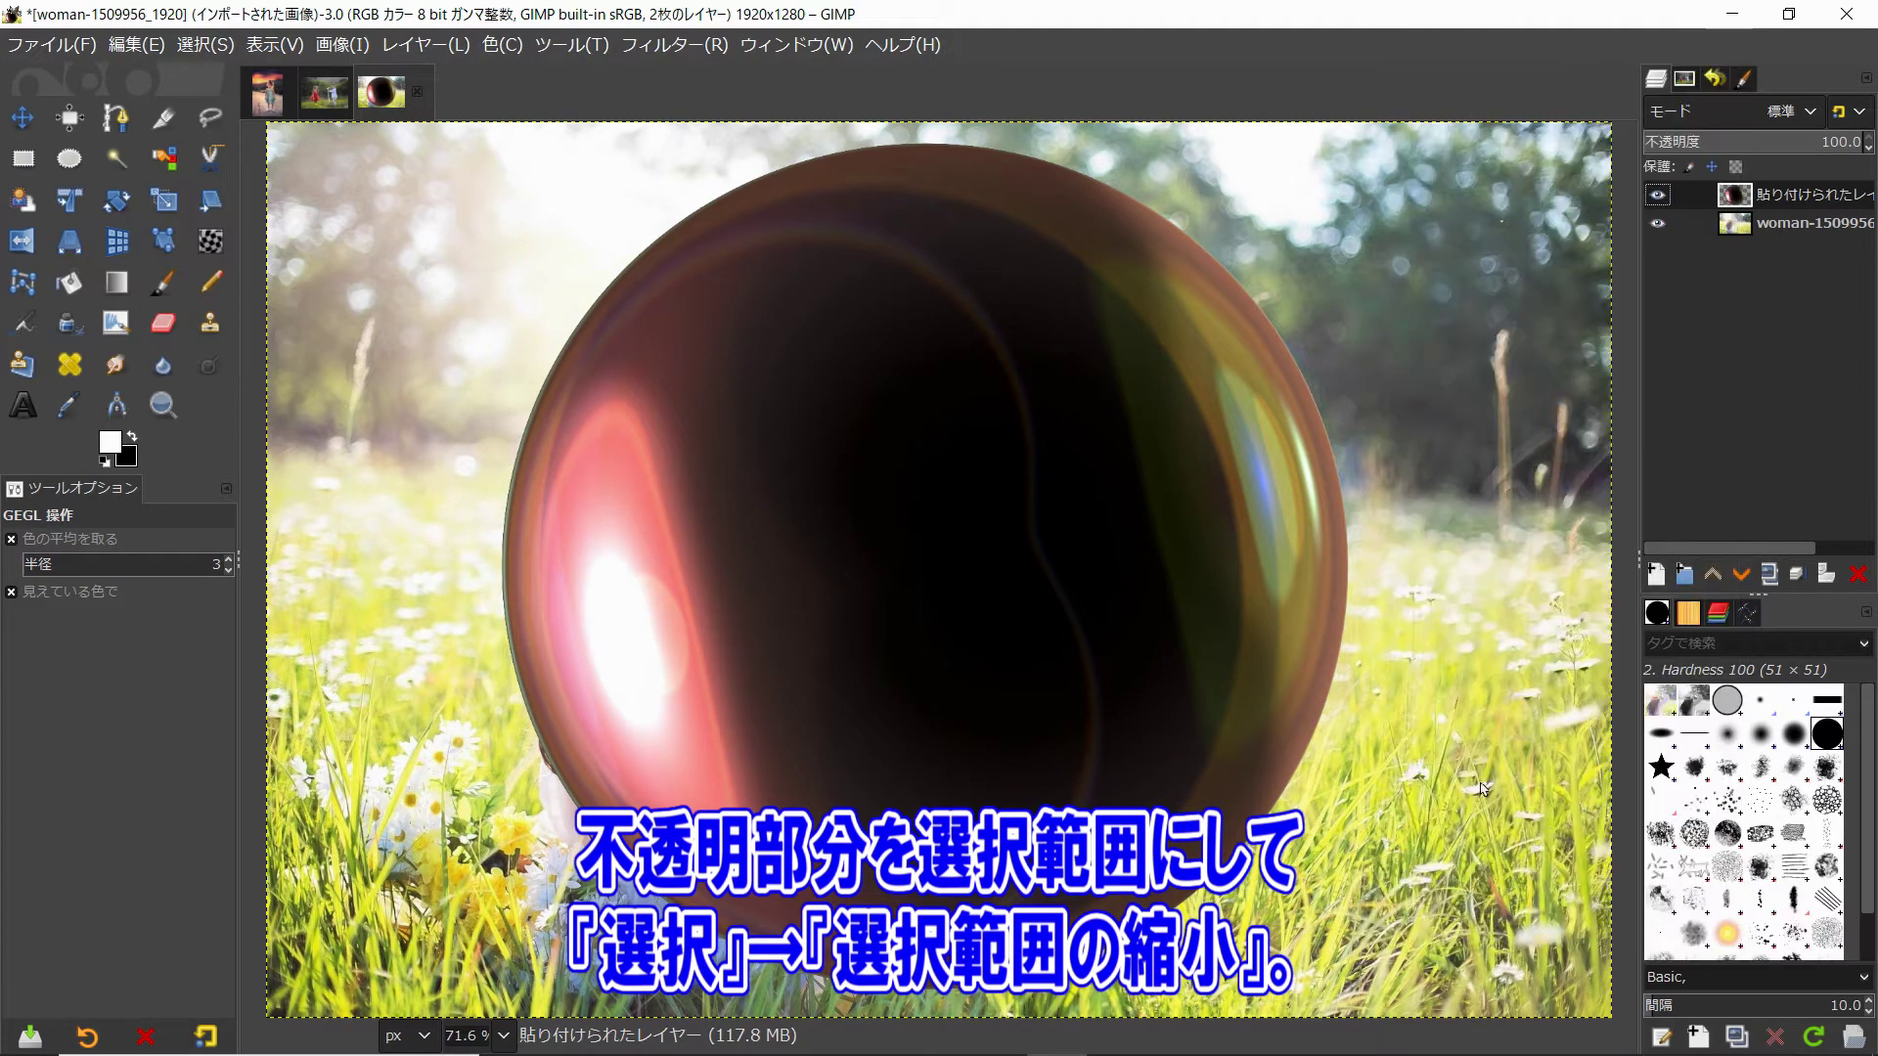
{"action": "left_click", "coordinate": [222, 54]}
{"action": "left_click", "coordinate": [294, 384]}
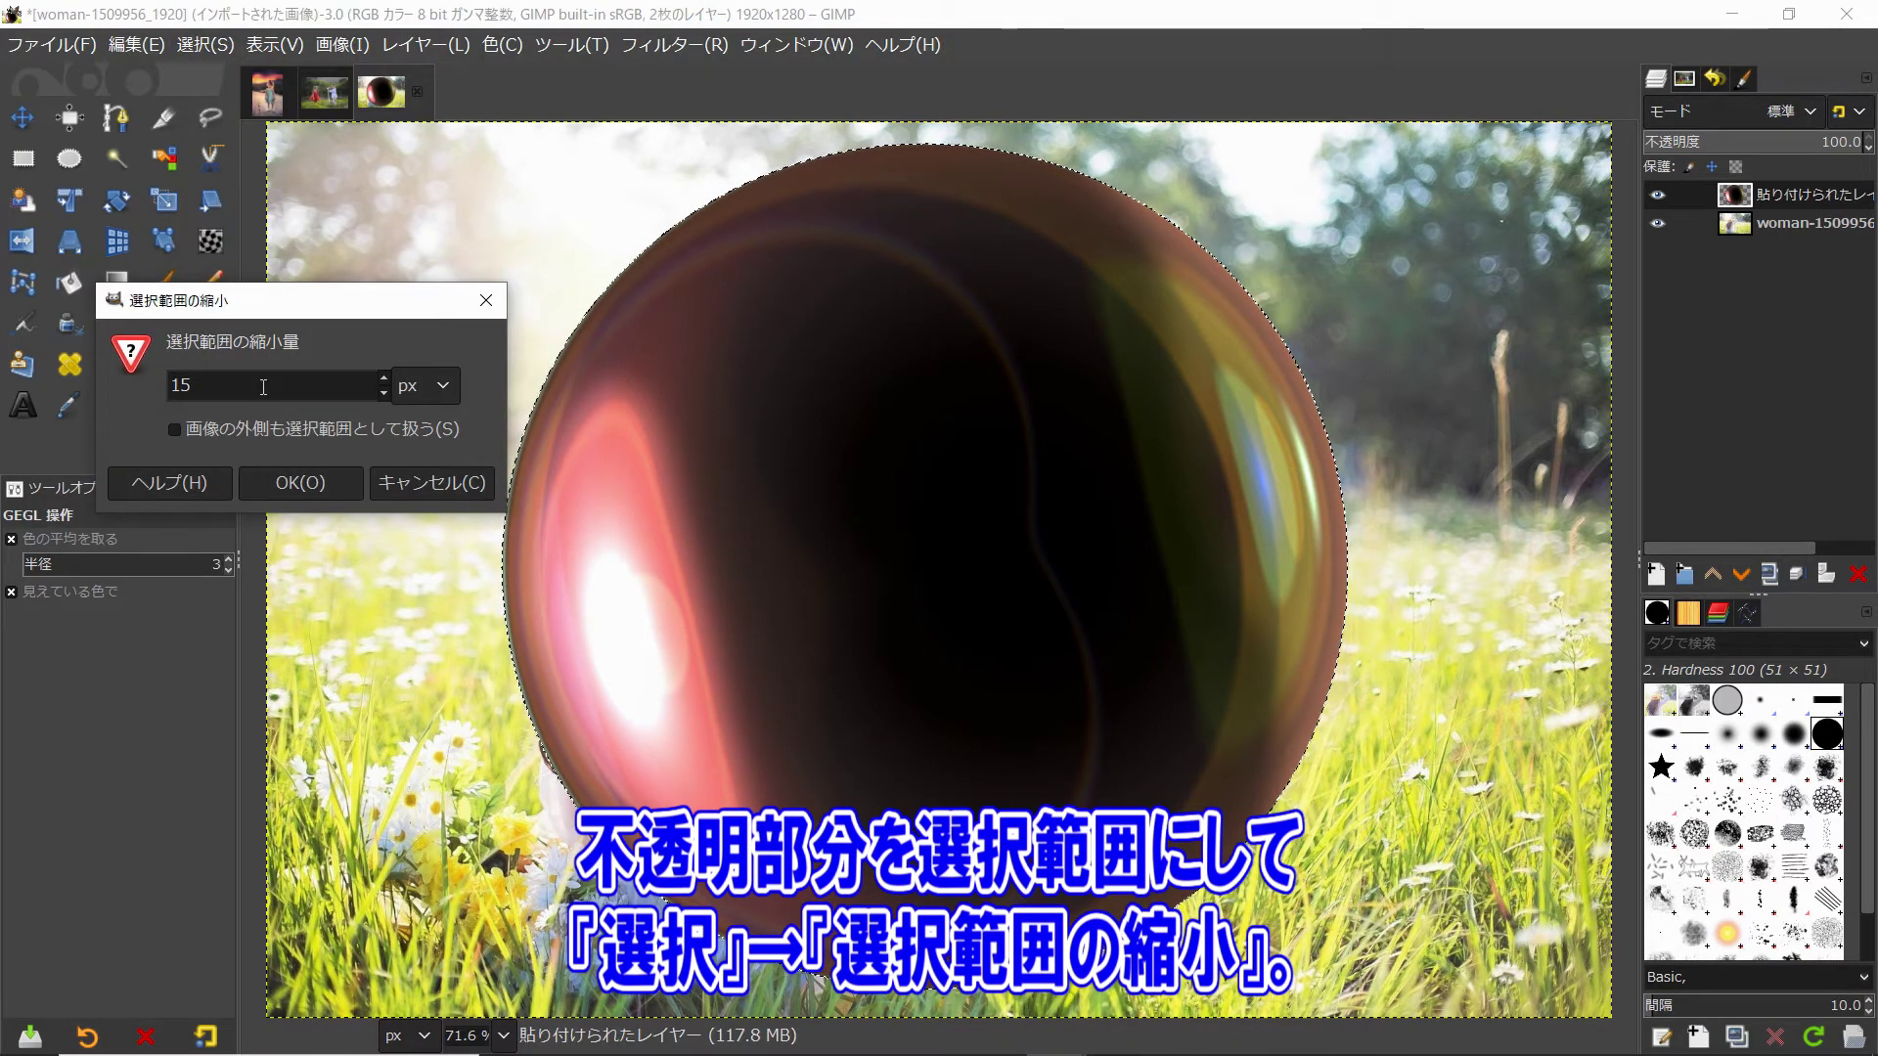
{"action": "left_click", "coordinate": [324, 495]}
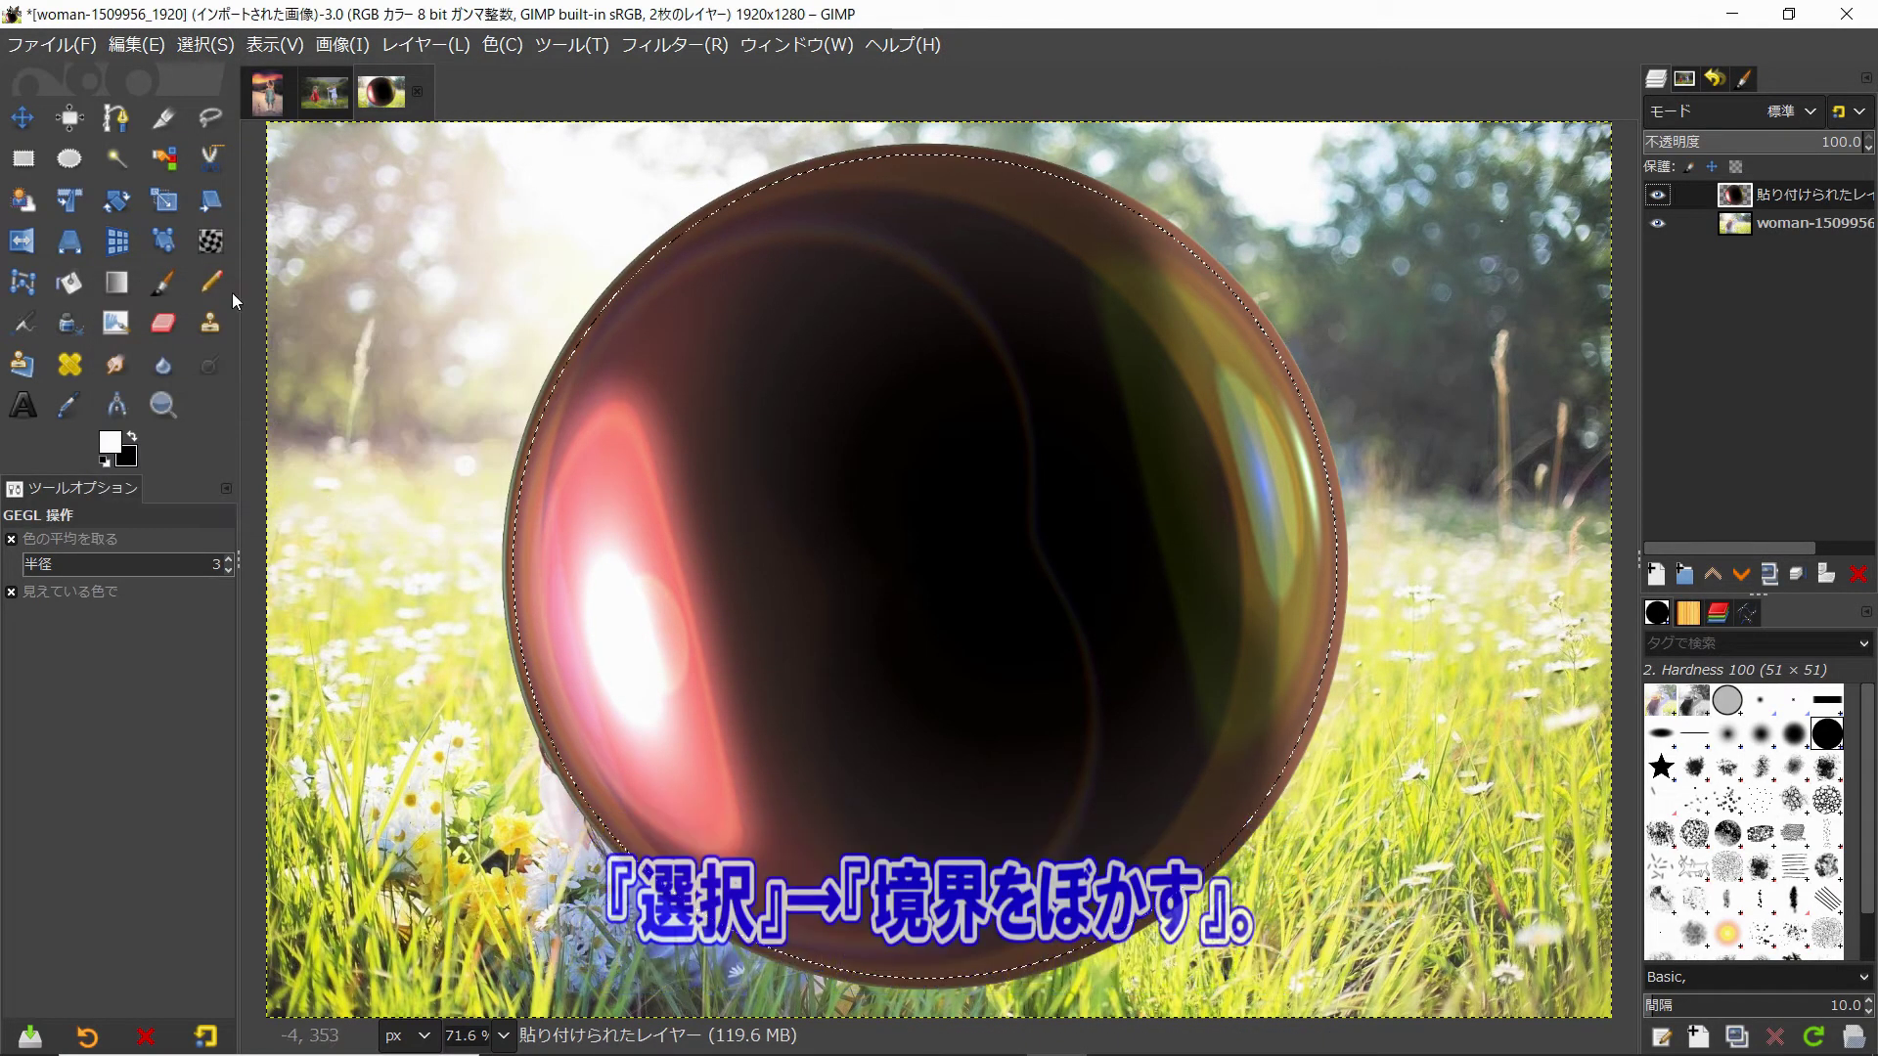
{"action": "left_click", "coordinate": [204, 44]}
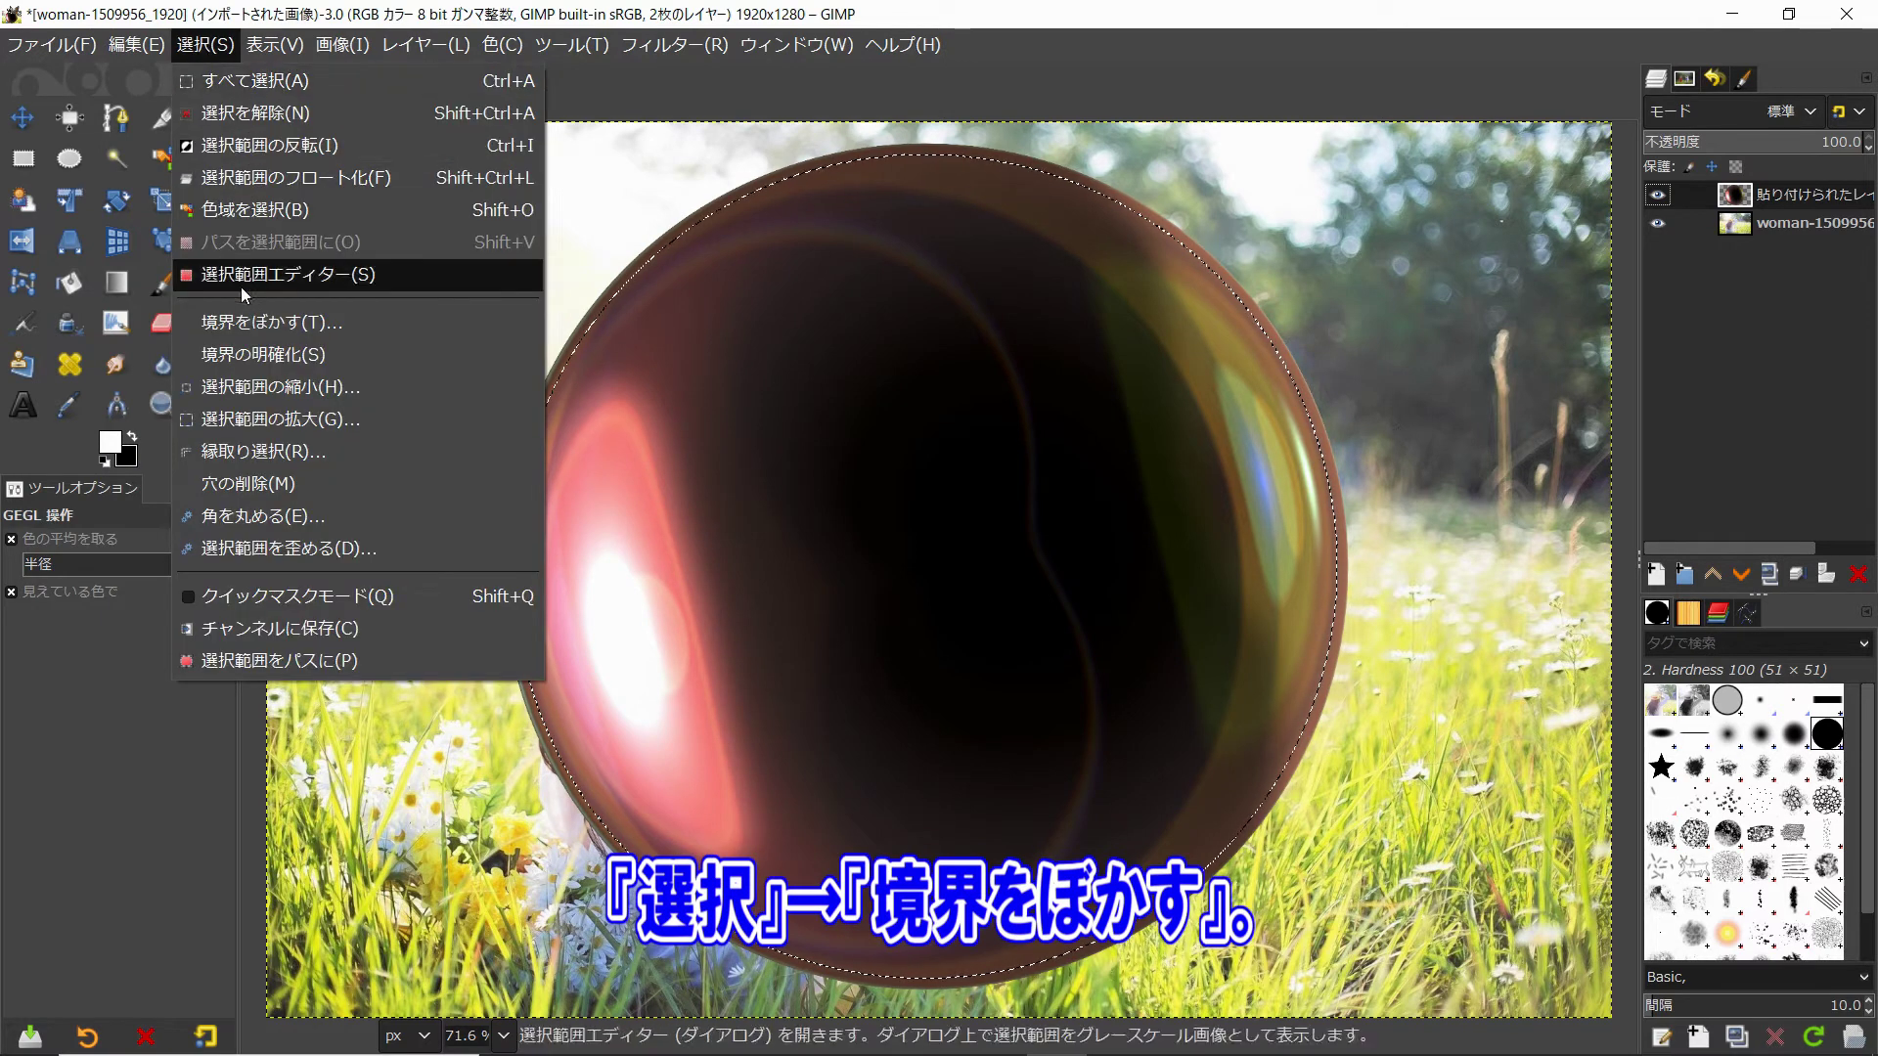
{"action": "left_click", "coordinate": [247, 320]}
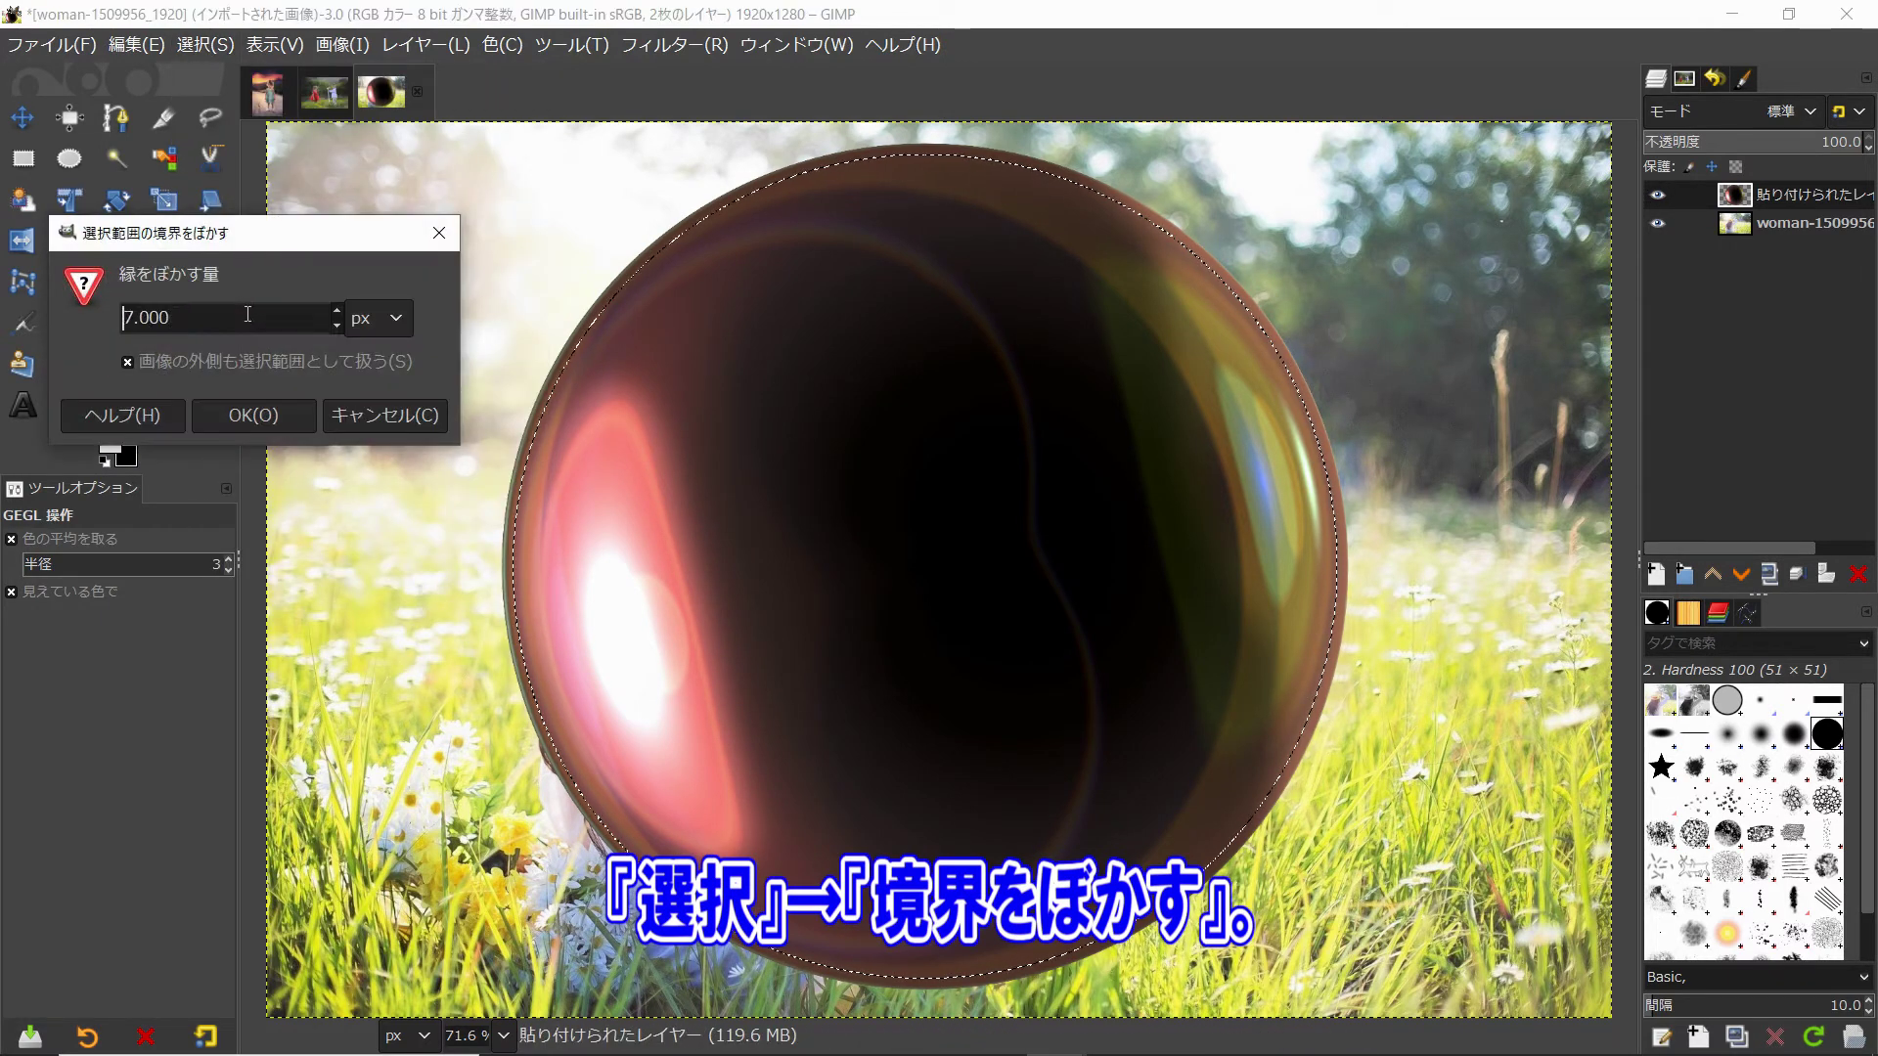
{"action": "key", "text": "Up"}
{"action": "left_click", "coordinate": [277, 419]}
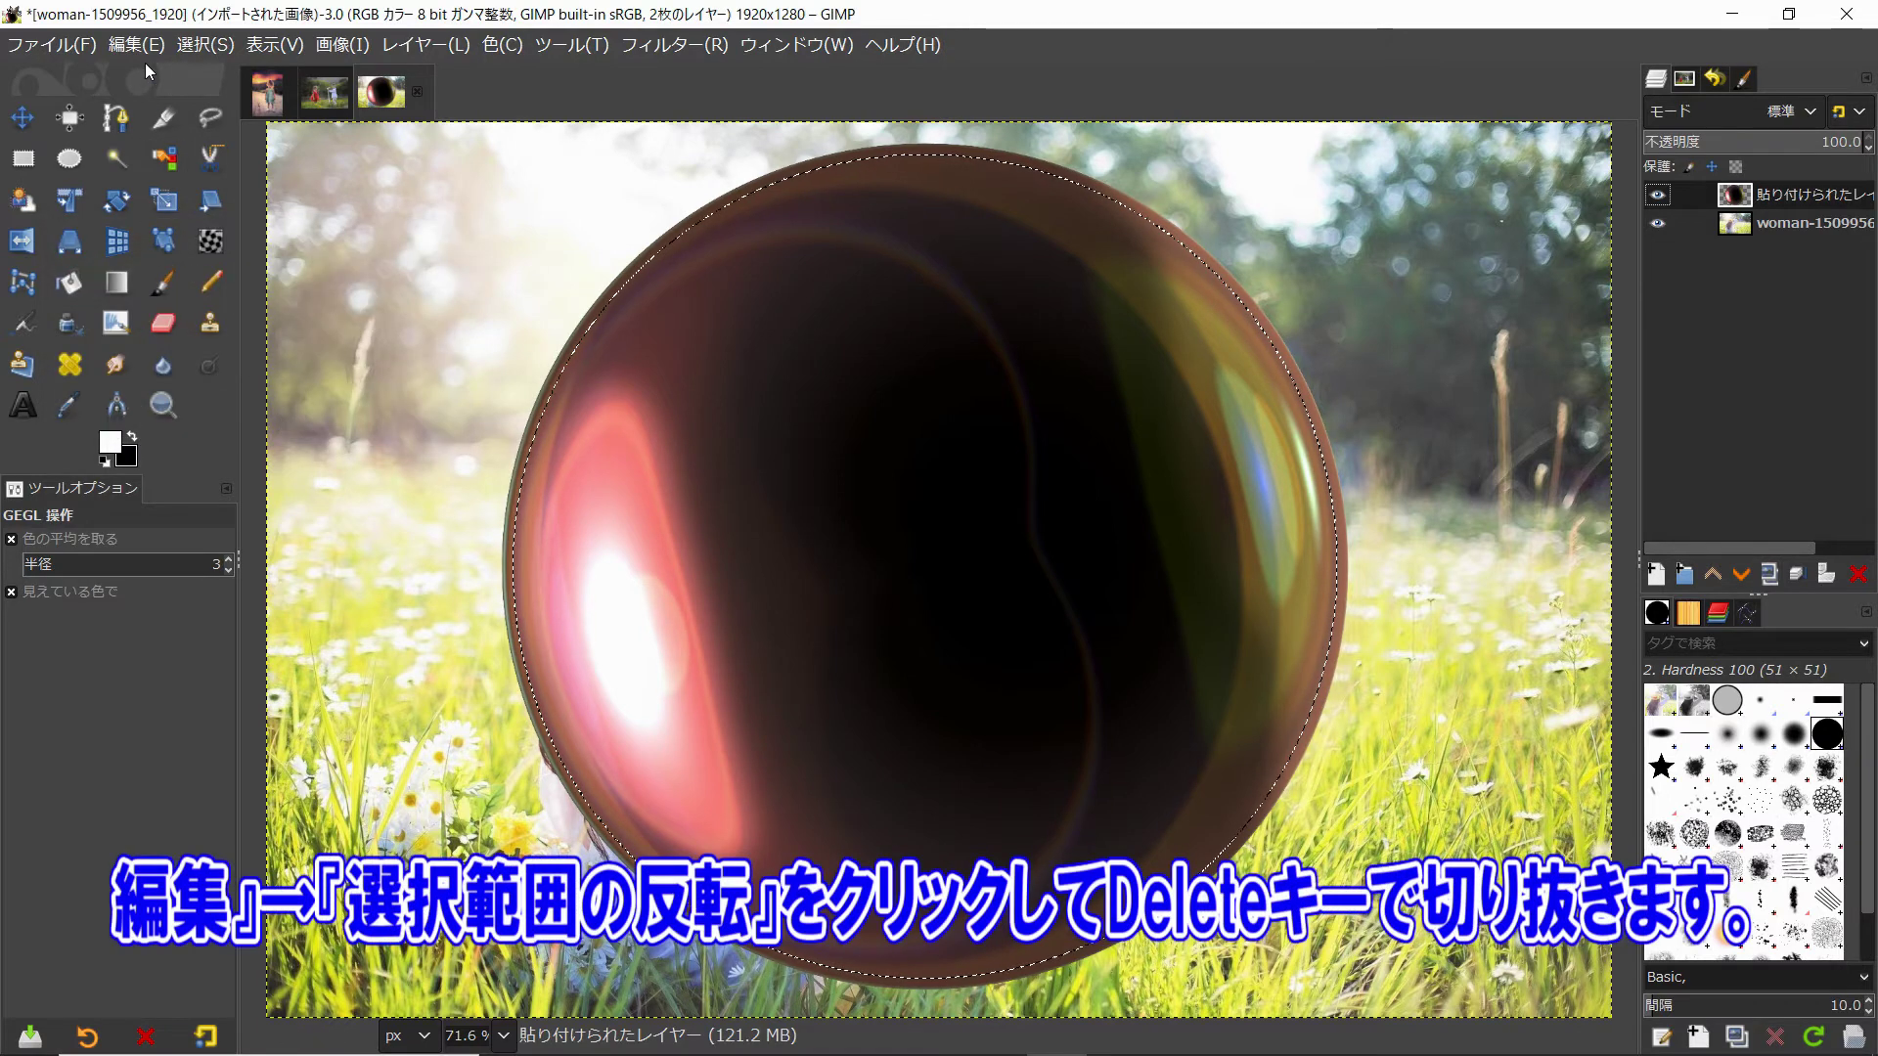
Invert the selection, delete the sphere's outer rim, and clear the selection
{"action": "left_click", "coordinate": [176, 47]}
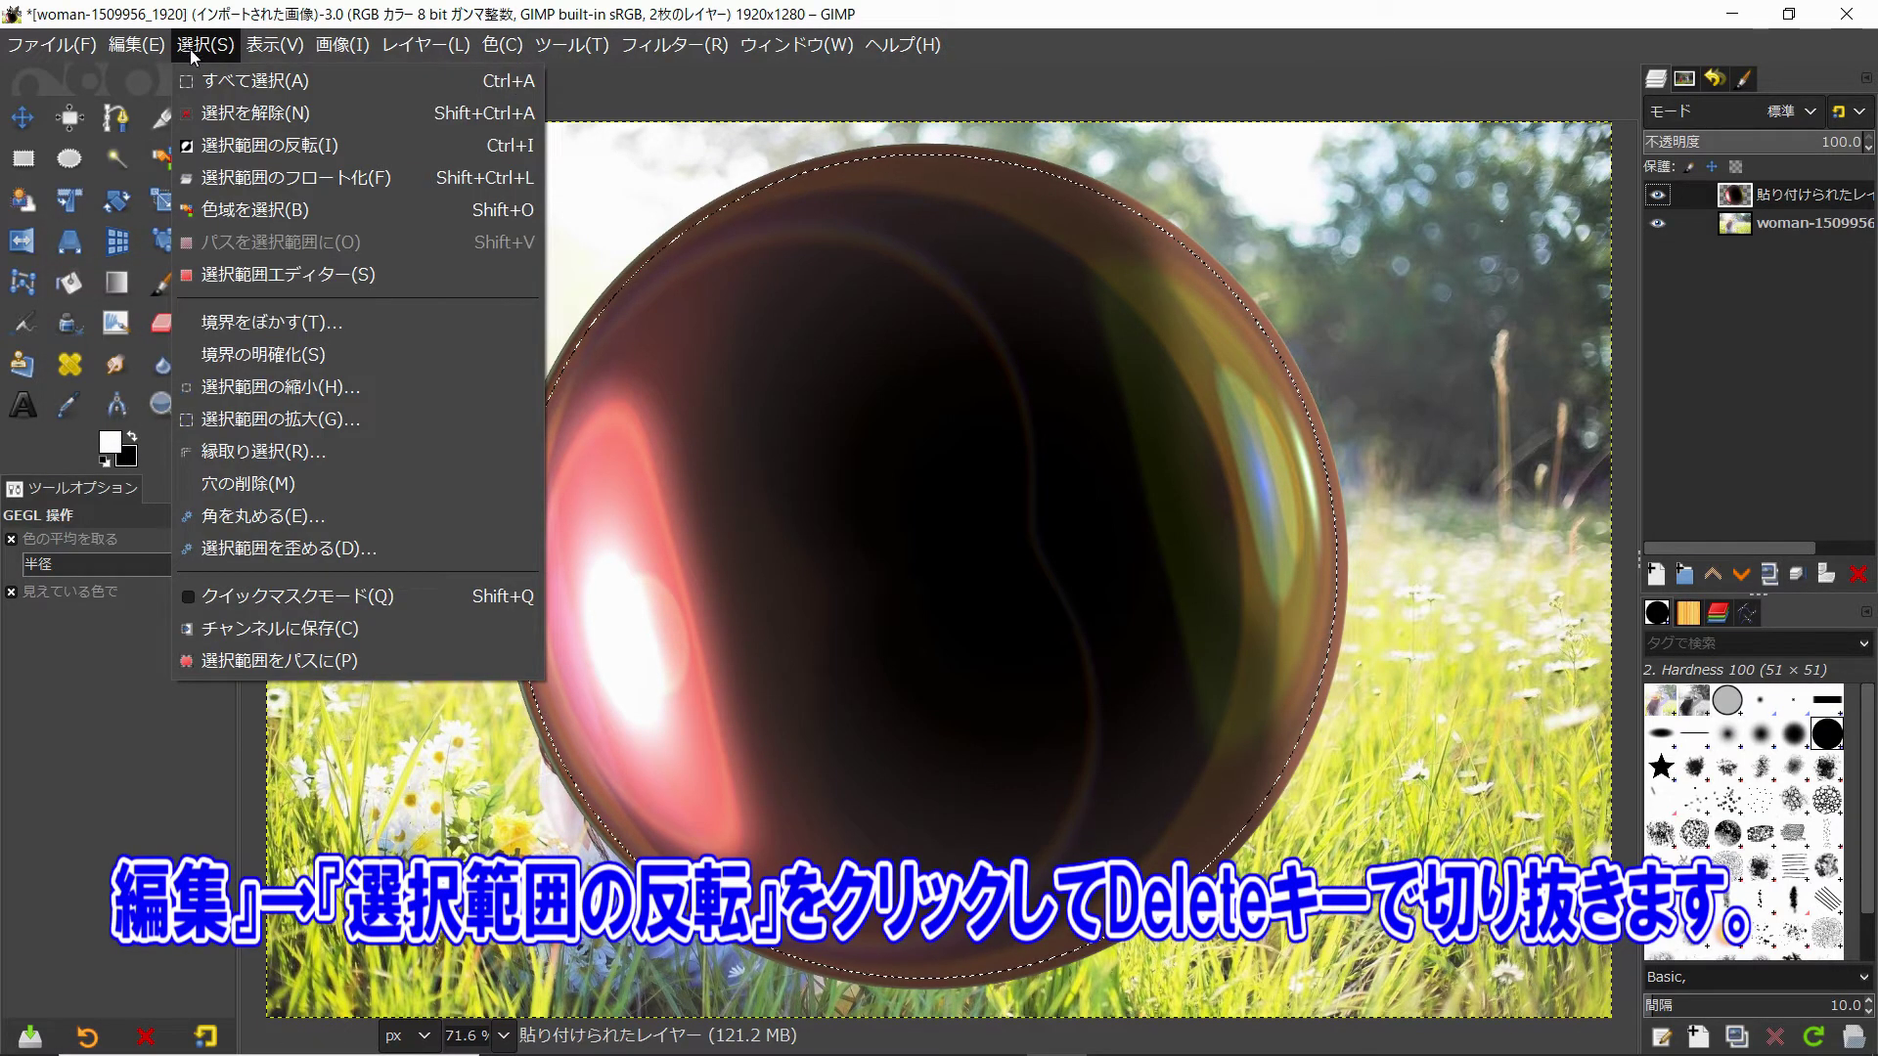
{"action": "left_click", "coordinate": [247, 146]}
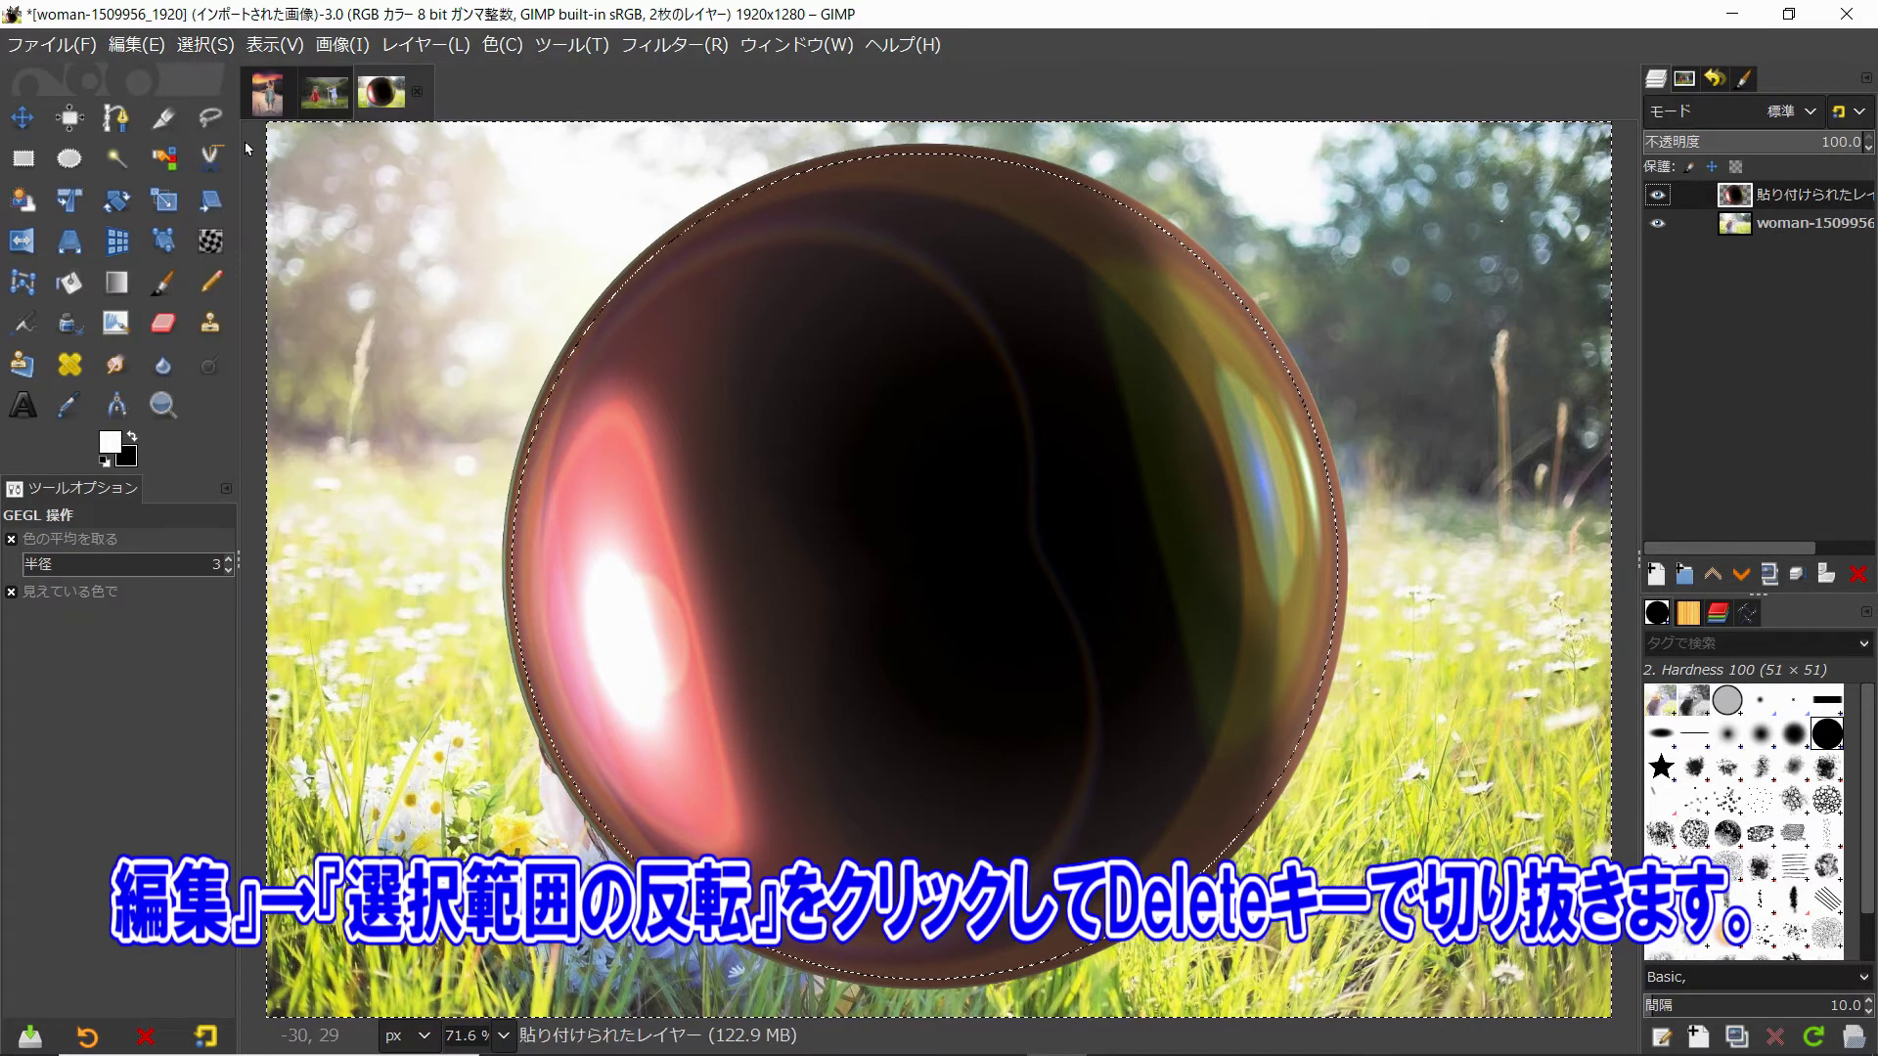
{"action": "key", "text": "Delete"}
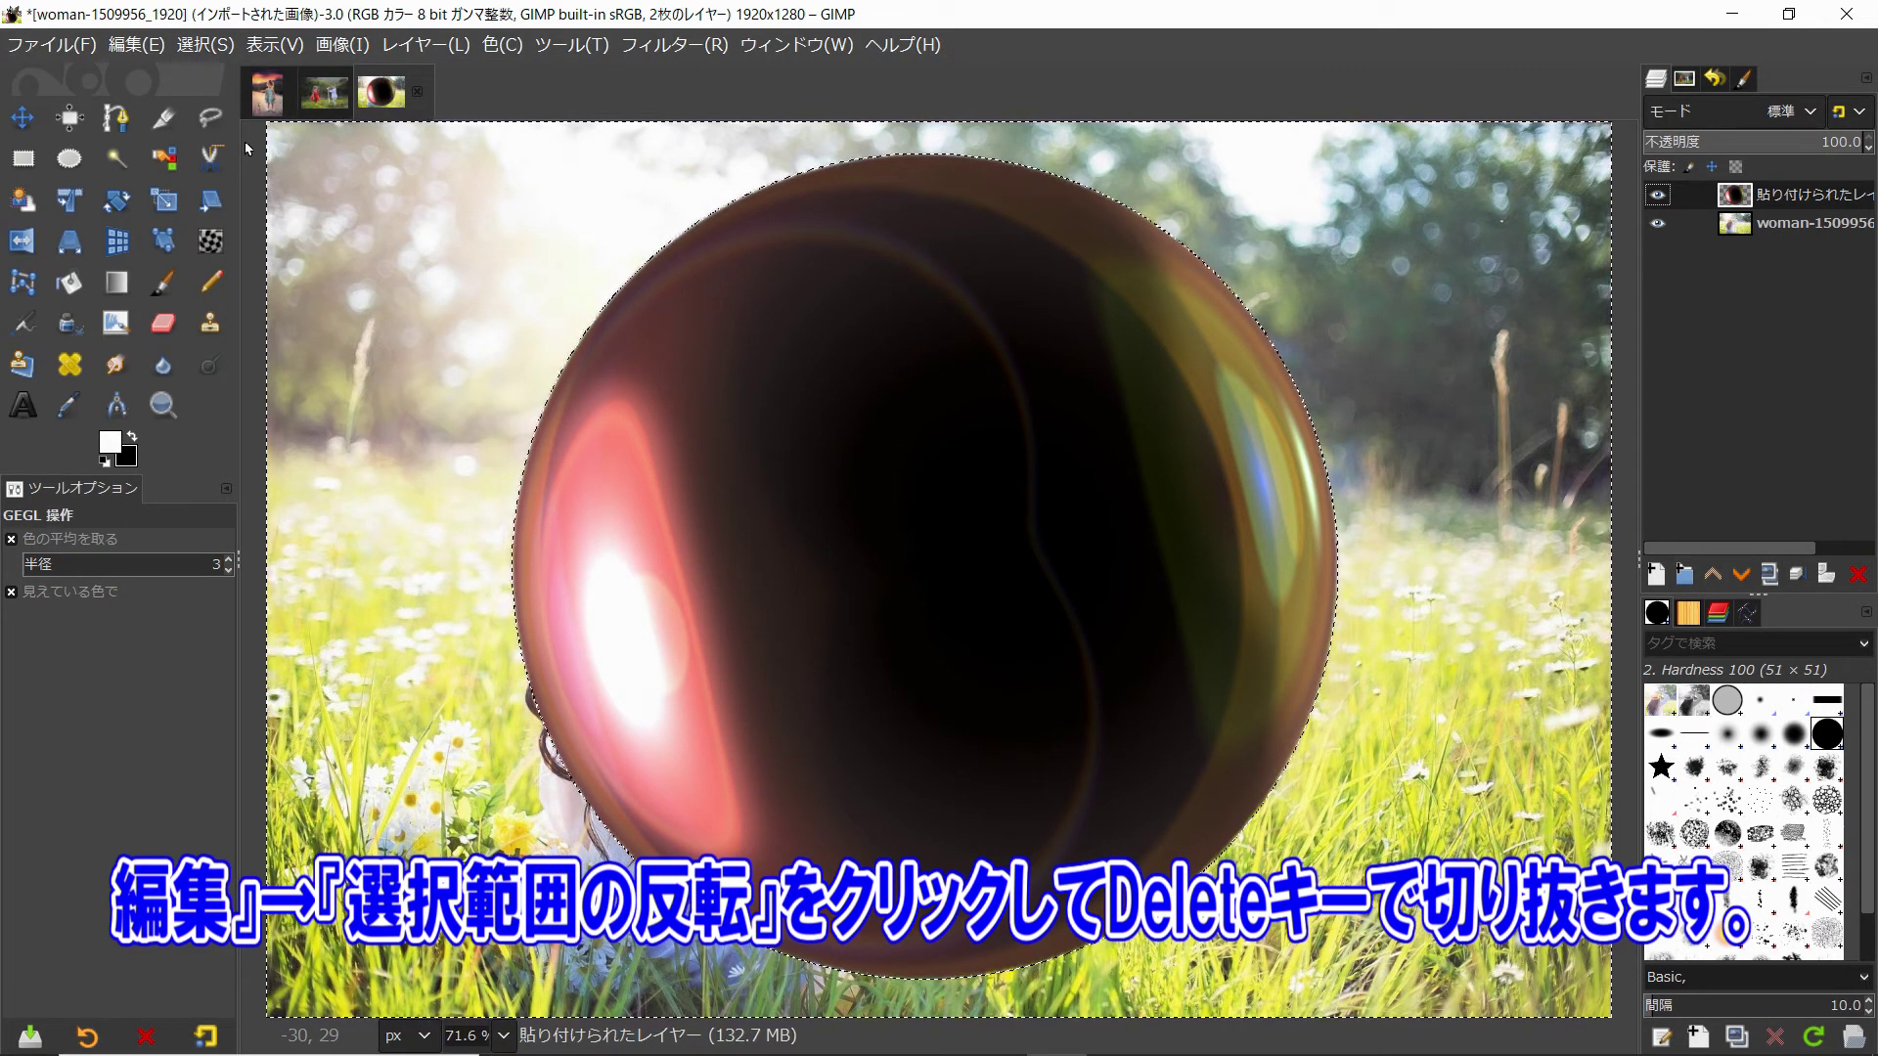
{"action": "key", "text": "shift+ctrl+a"}
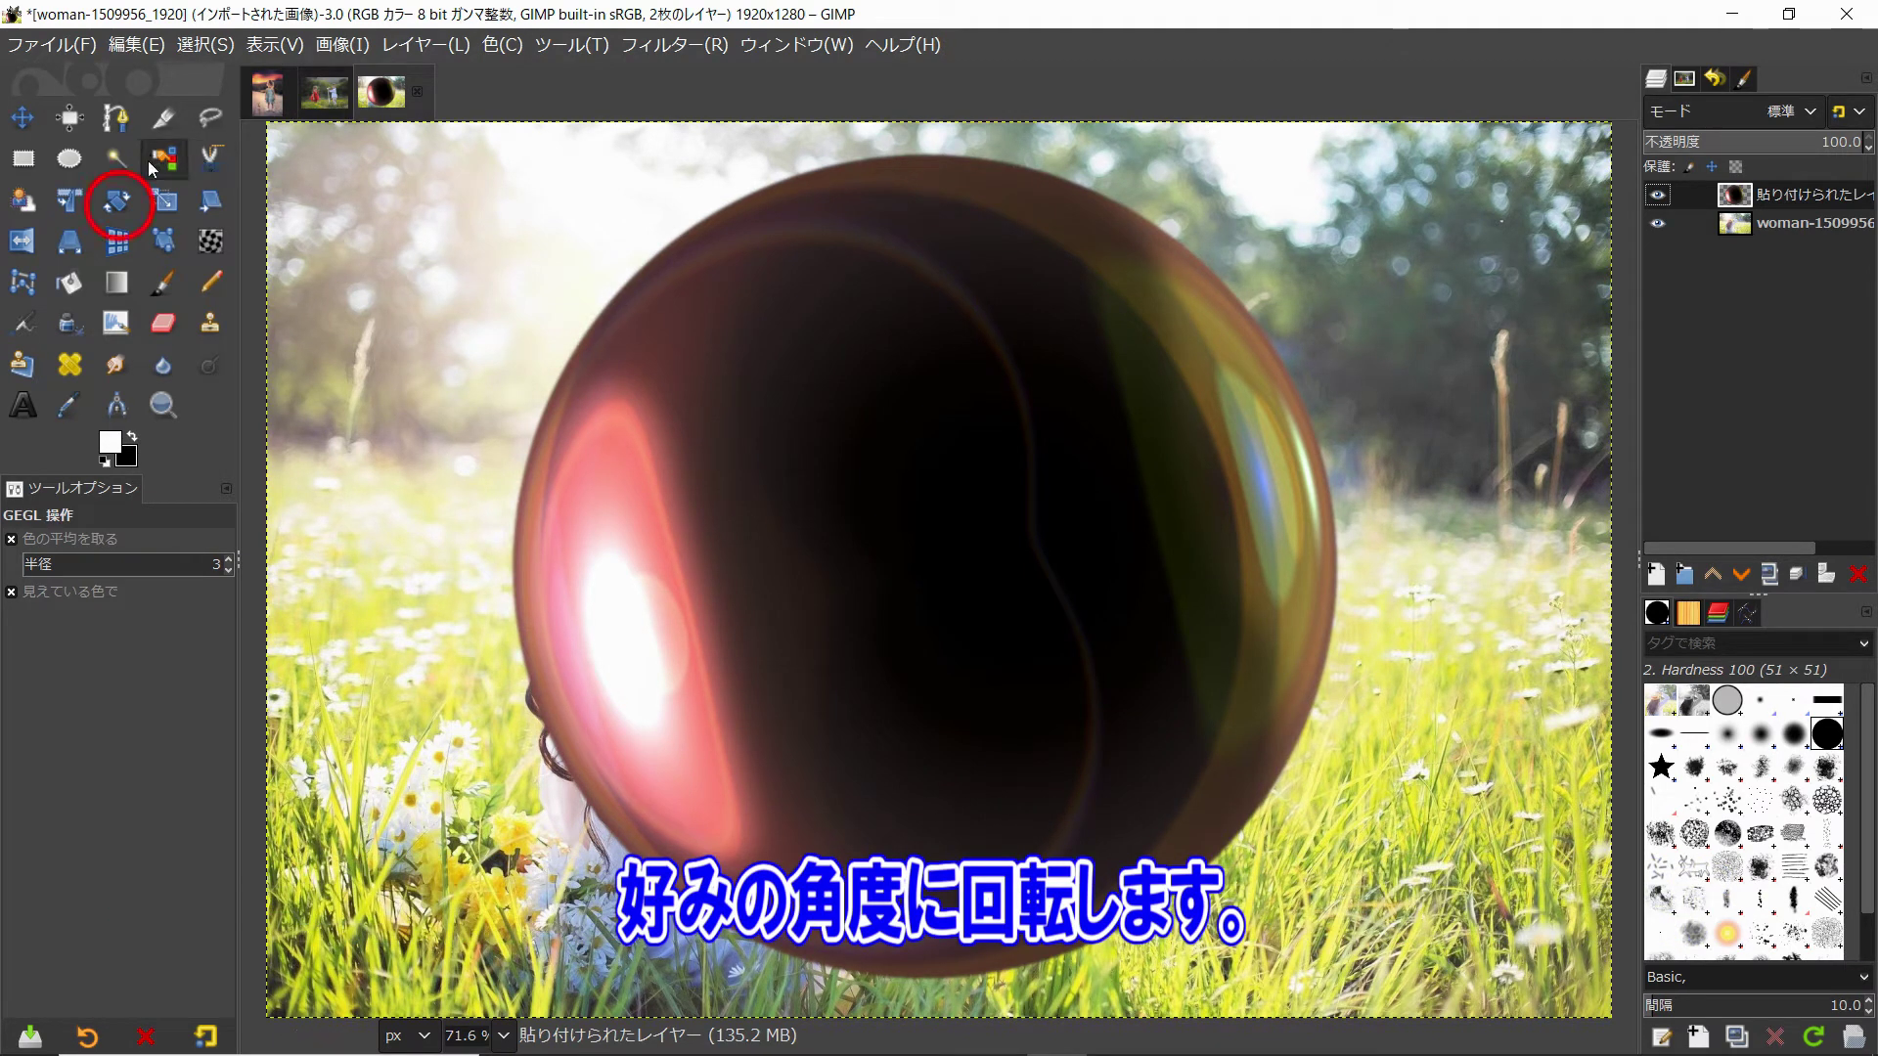
Rotate the sphere layer to about 55 degrees
{"action": "left_click", "coordinate": [116, 200]}
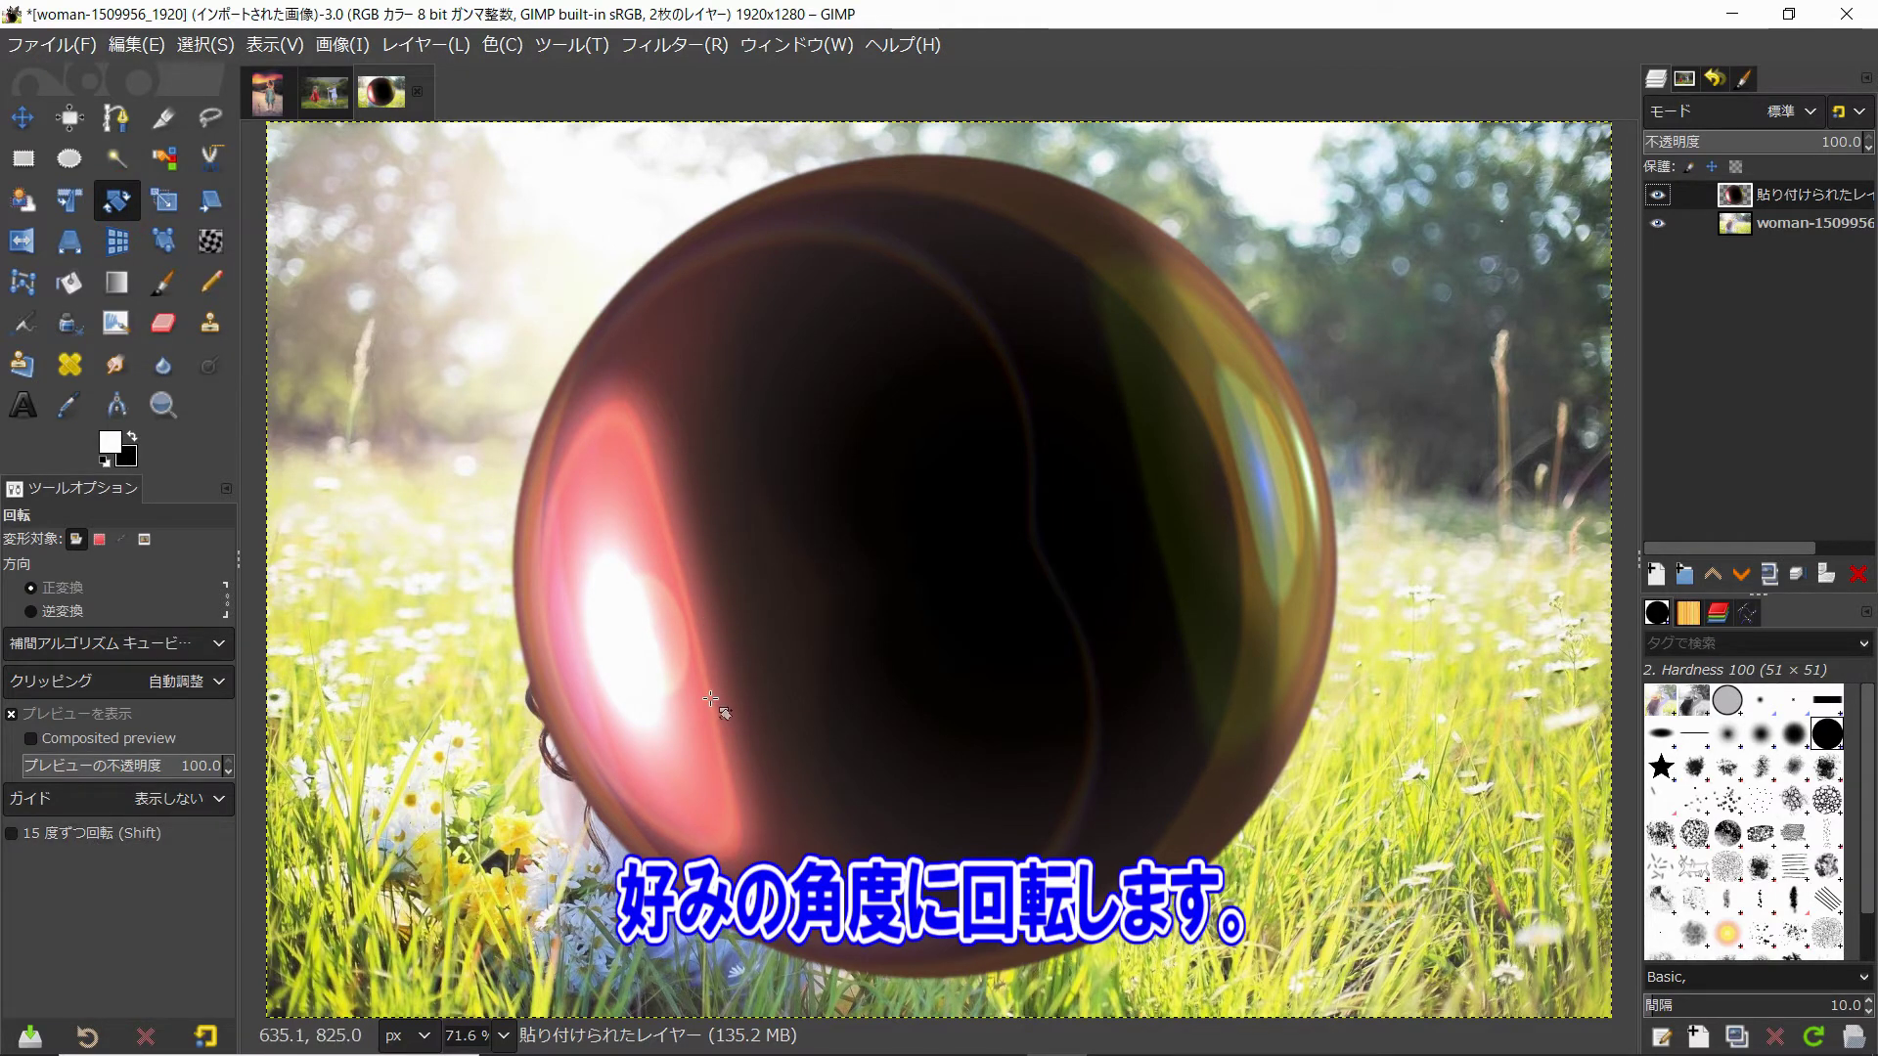
{"action": "mouse_move", "coordinate": [533, 778]}
{"action": "left_mouse_down"}
{"action": "mouse_move", "coordinate": [630, 435]}
{"action": "mouse_move", "coordinate": [647, 448]}
{"action": "left_mouse_up"}
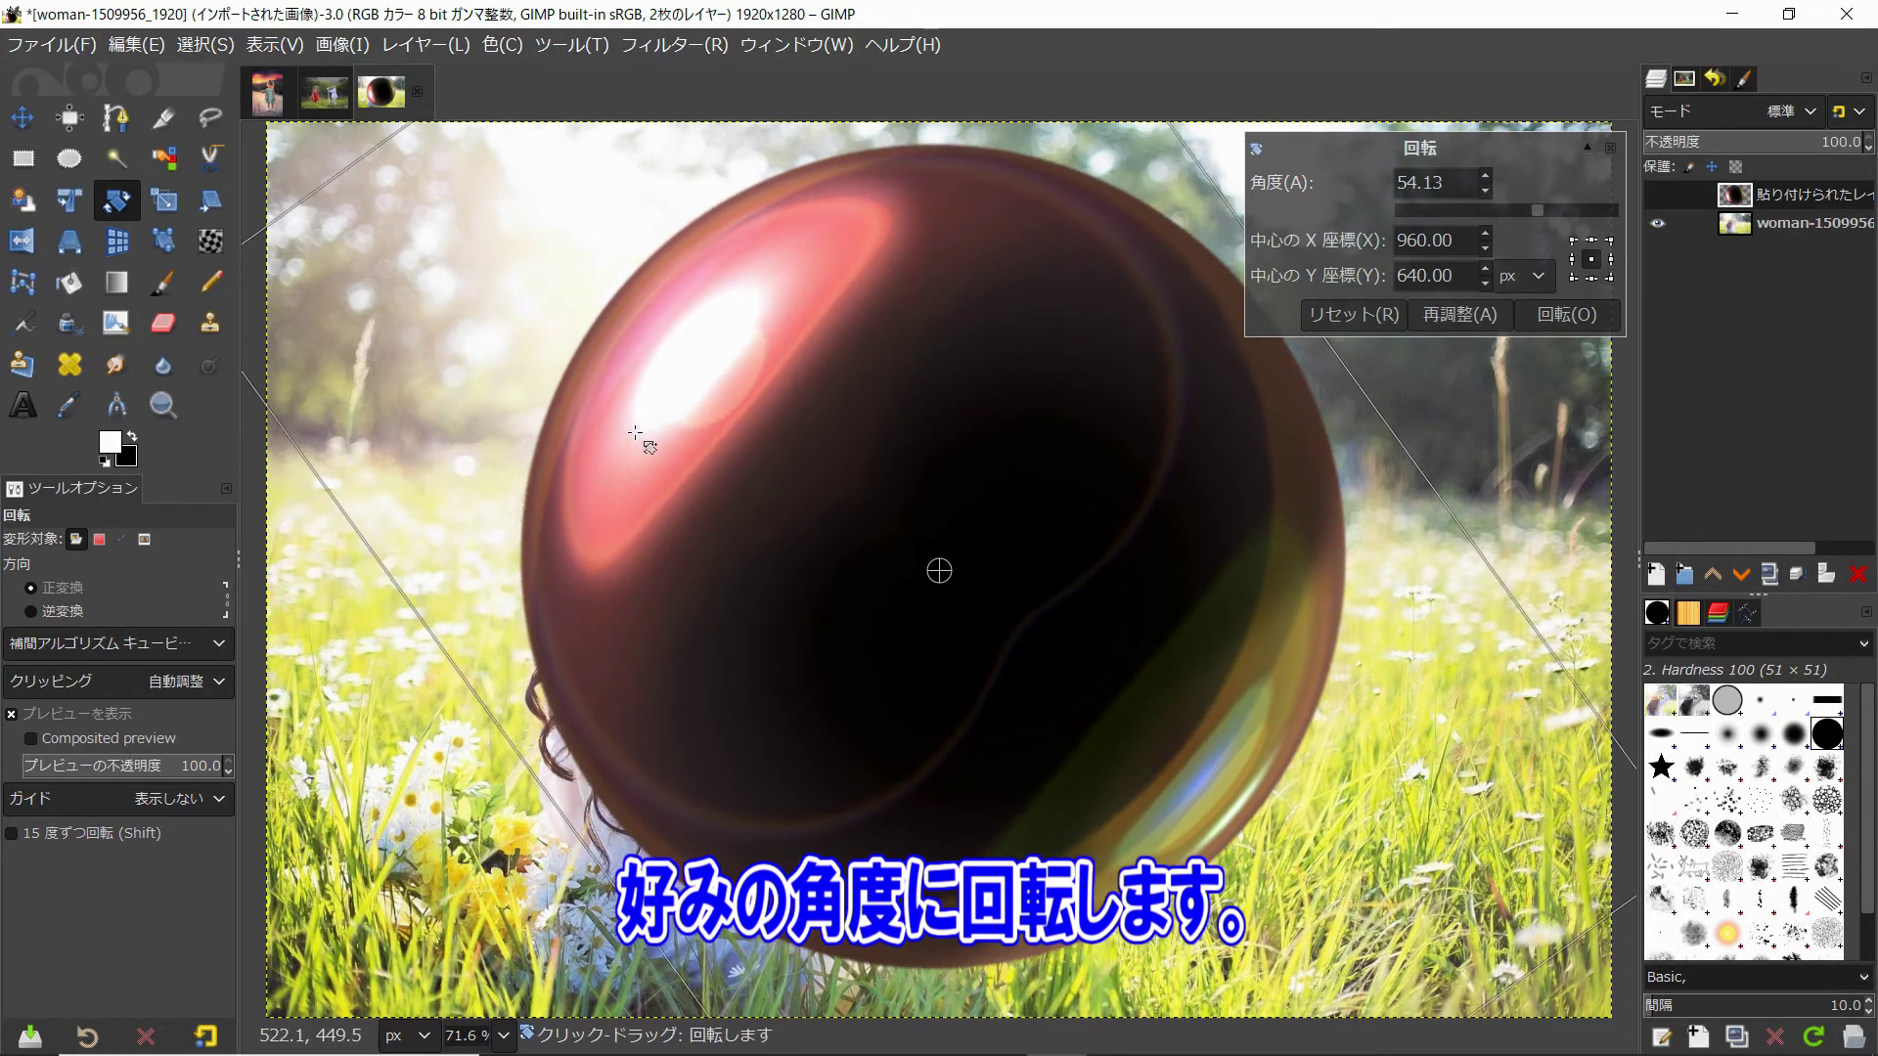
{"action": "left_click", "coordinate": [1569, 315]}
{"action": "scroll", "coordinate": [1424, 369], "scroll_direction": "down", "scroll_amount": 2}
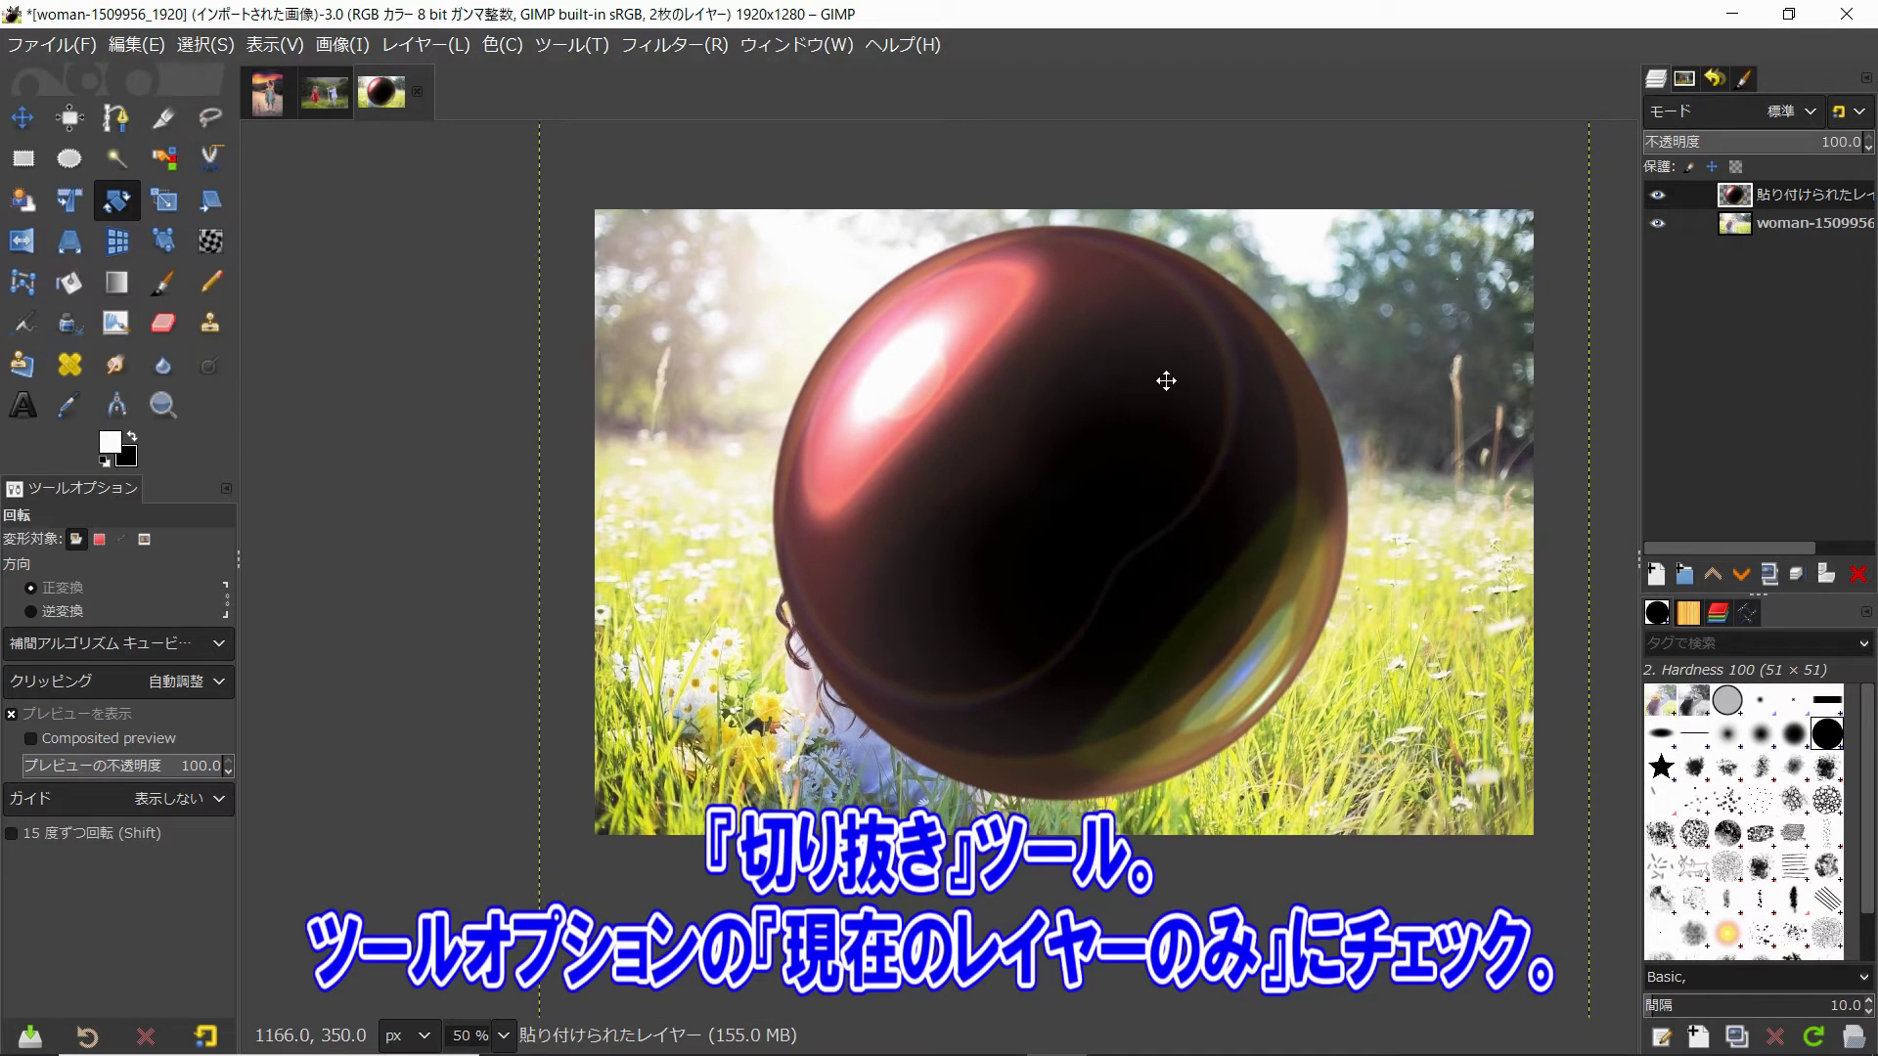
Crop only the current layer, auto-shrunk to the ball's 1191×1191 bounds
{"action": "left_click", "coordinate": [163, 117]}
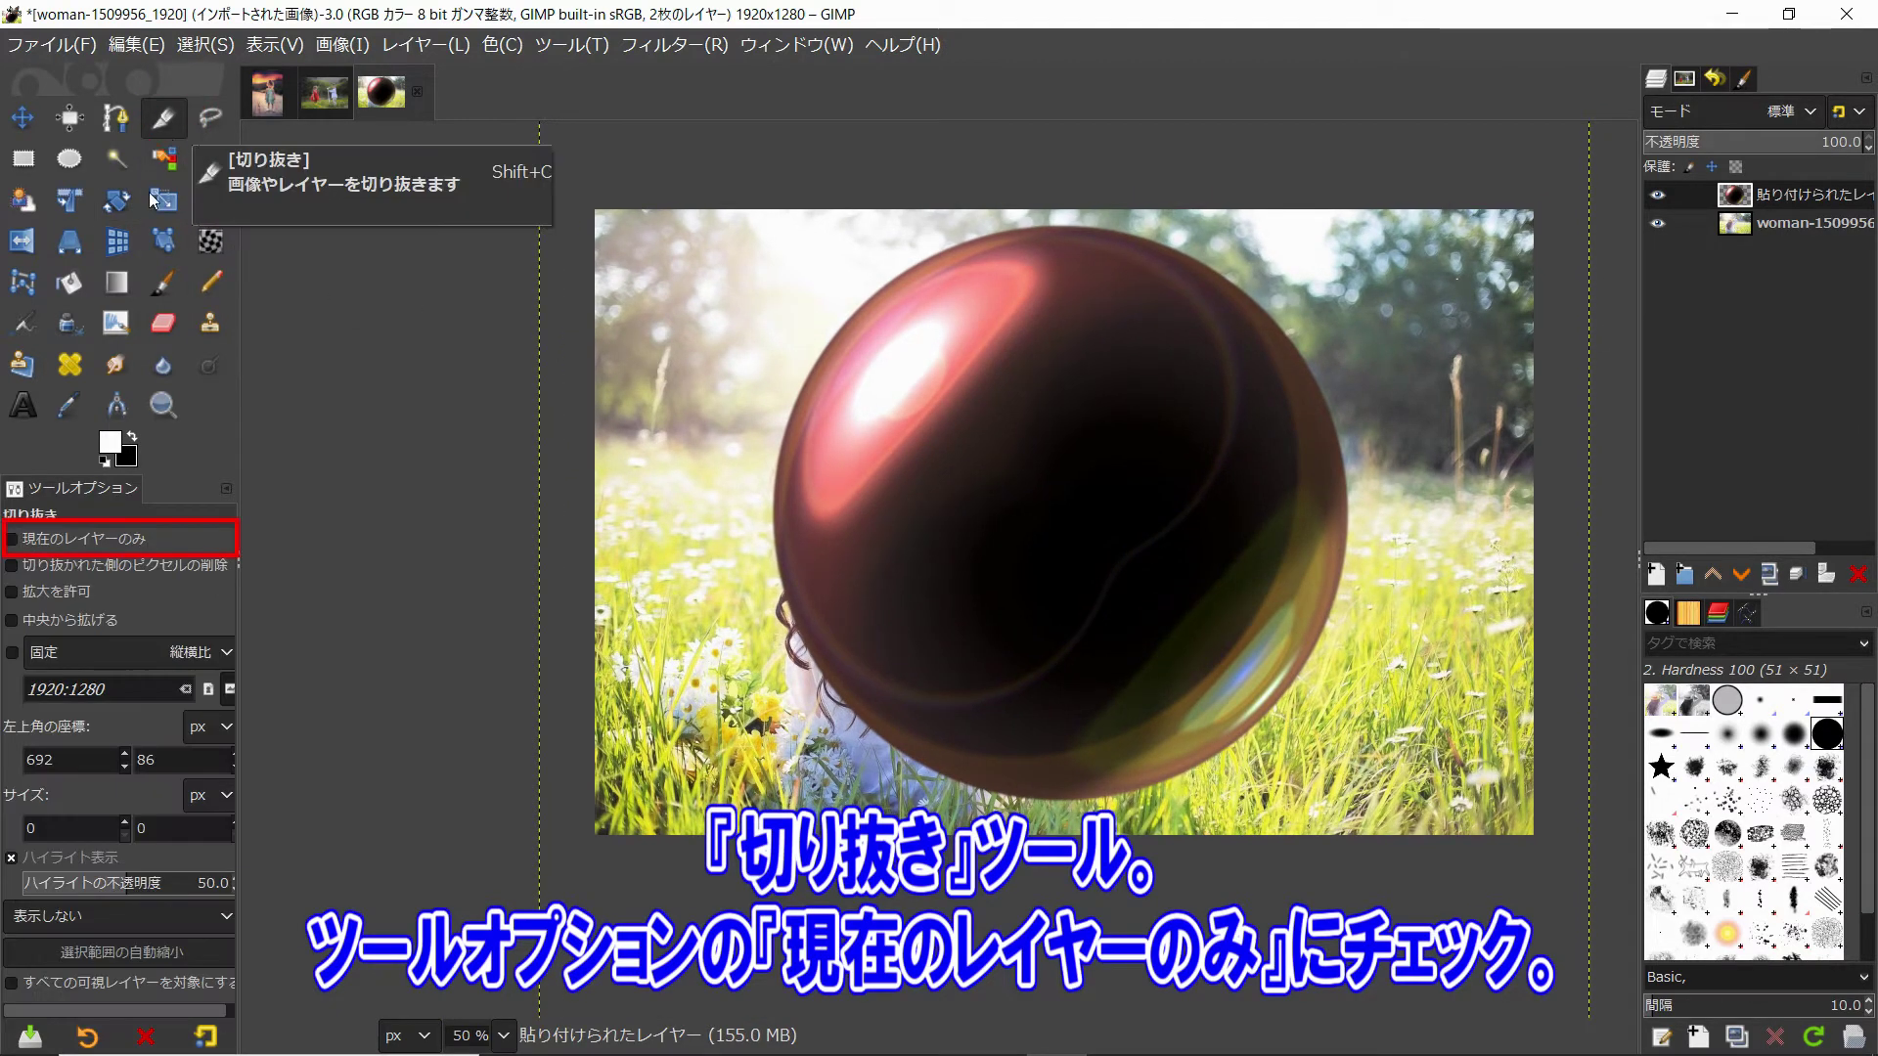
{"action": "left_click", "coordinate": [16, 536]}
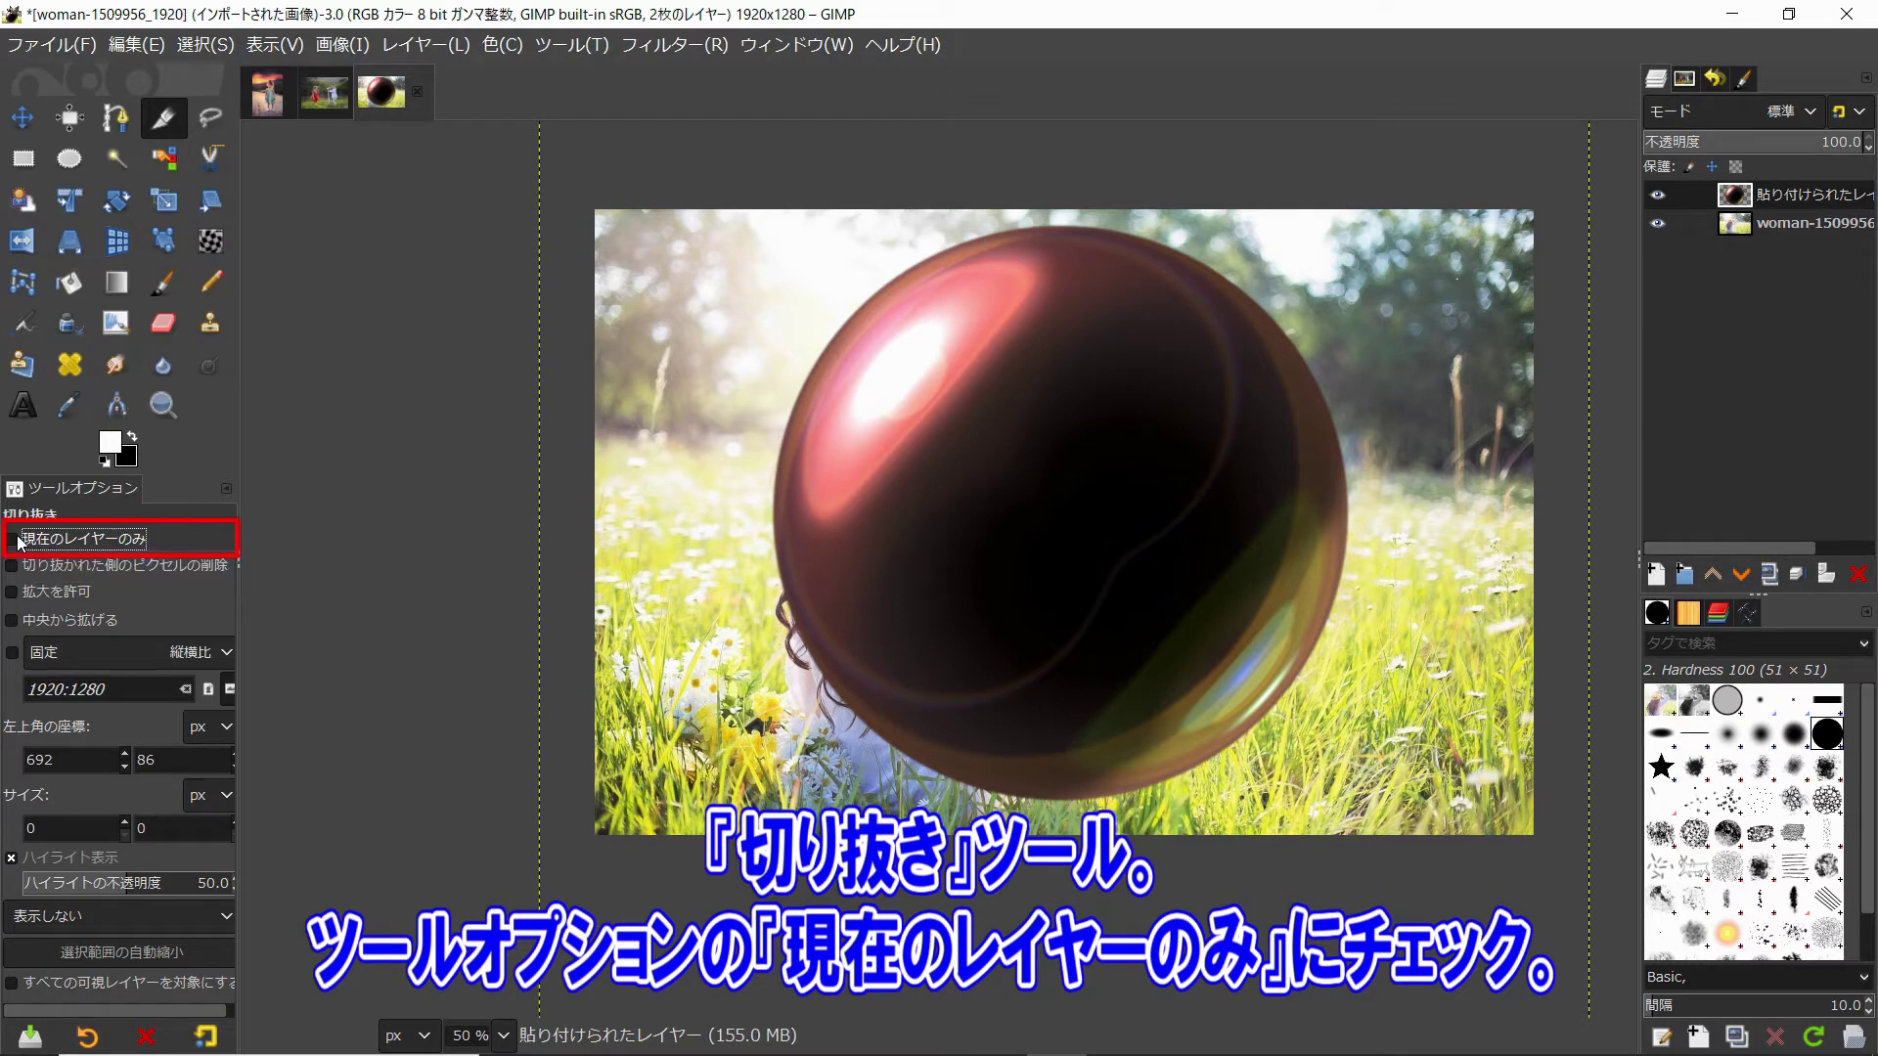
{"action": "mouse_move", "coordinate": [553, 123]}
{"action": "left_mouse_down"}
{"action": "mouse_move", "coordinate": [814, 898]}
{"action": "mouse_move", "coordinate": [1517, 939]}
{"action": "left_mouse_up"}
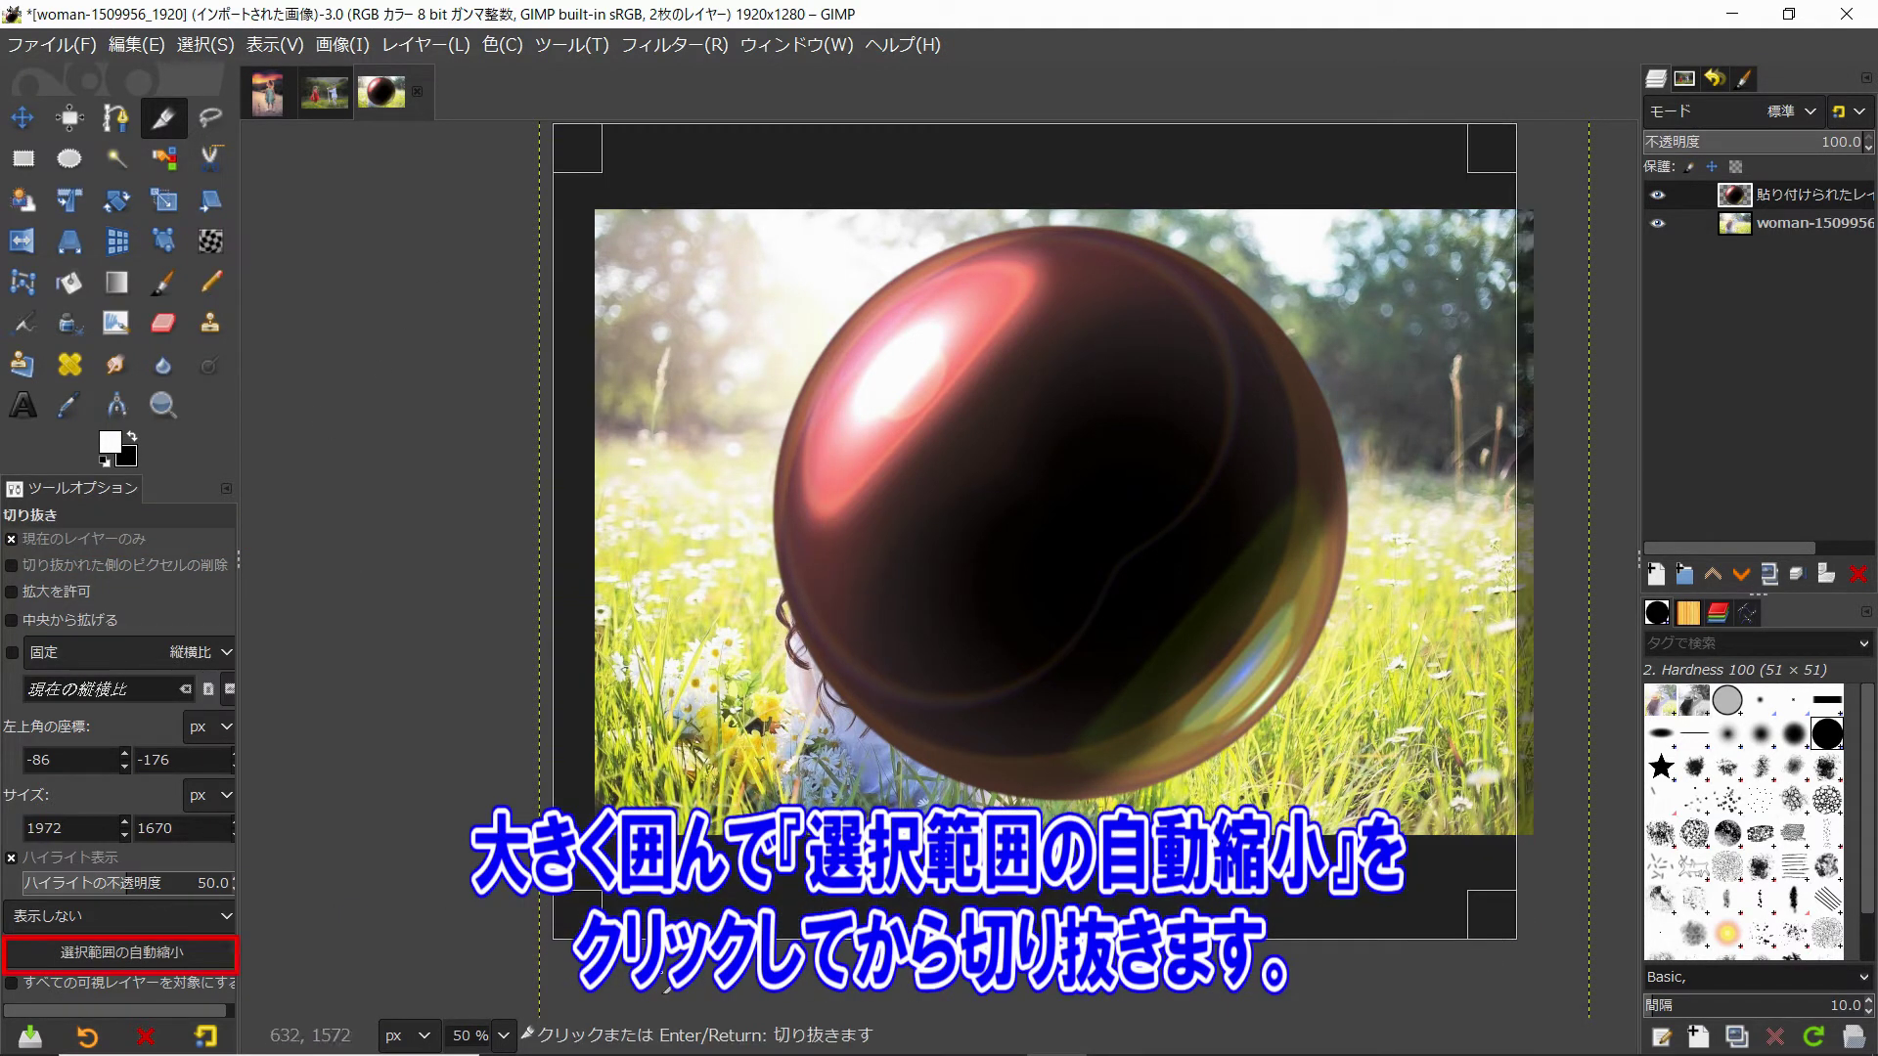
{"action": "left_click", "coordinate": [156, 953]}
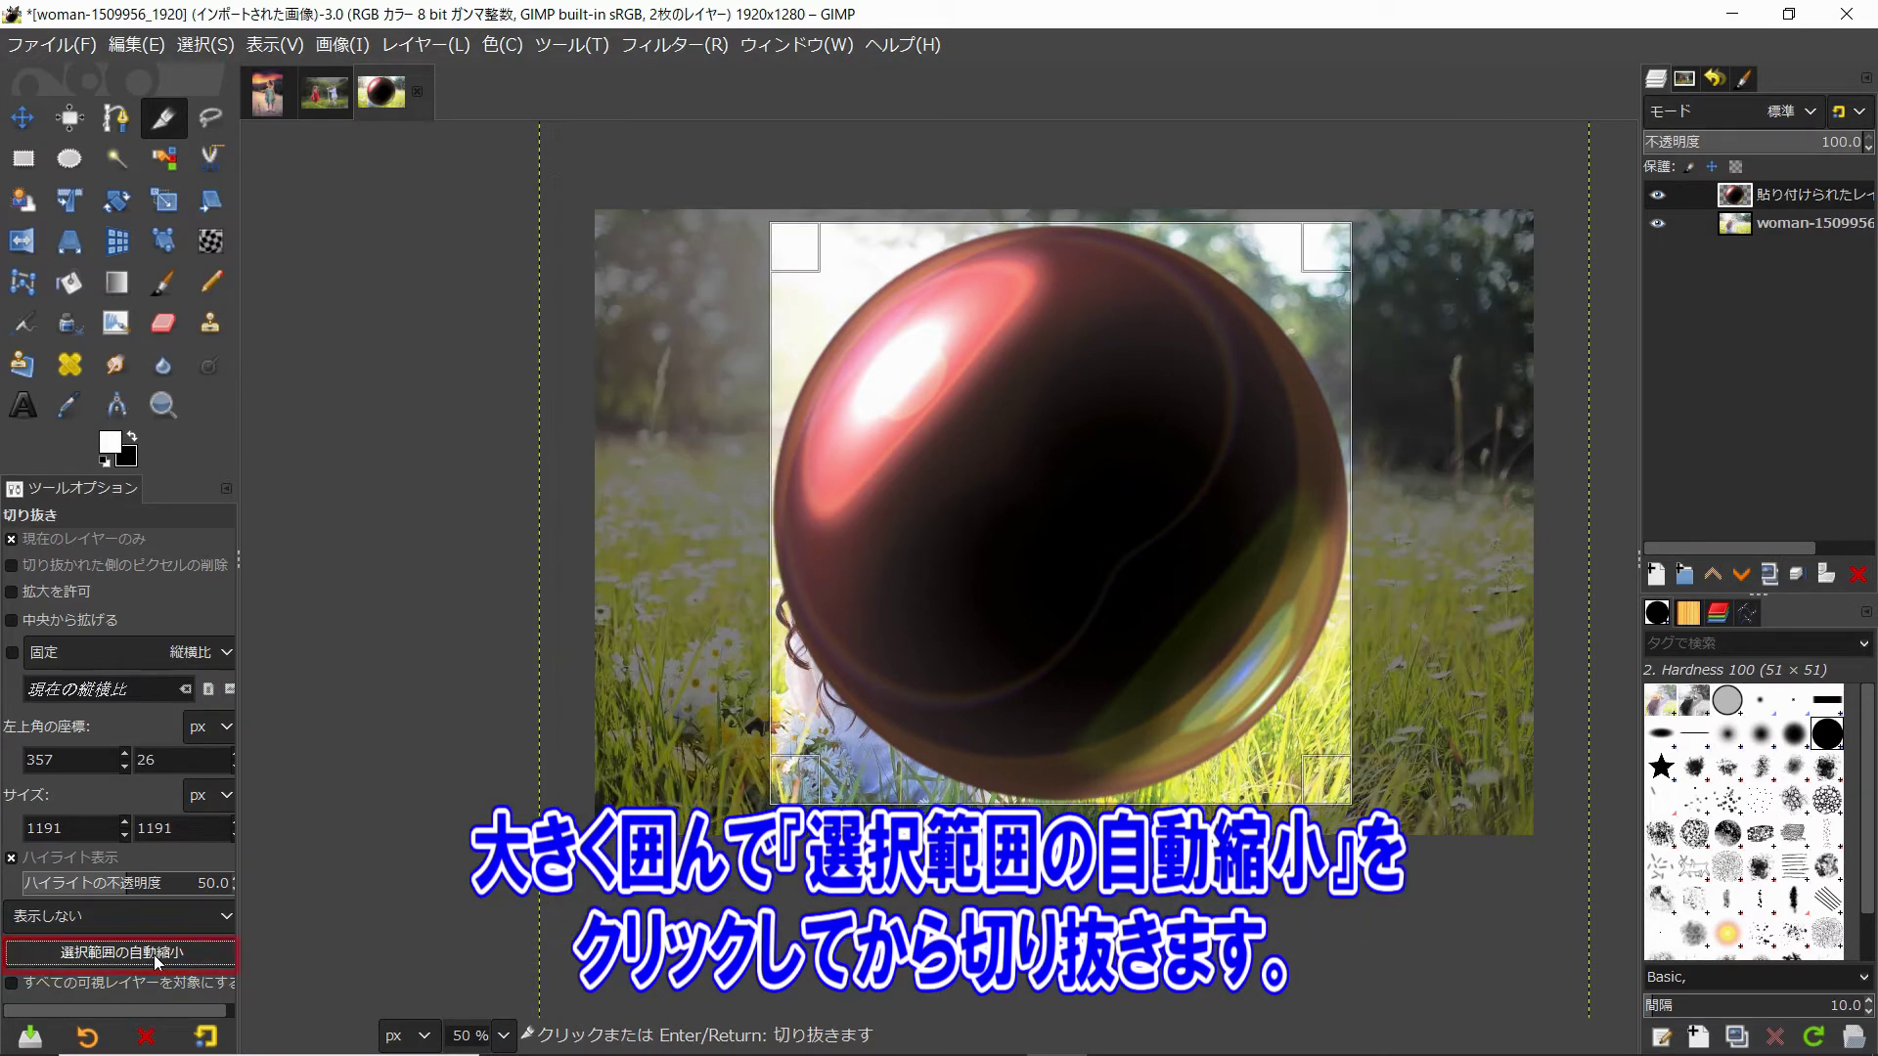
{"action": "left_click", "coordinate": [1054, 501]}
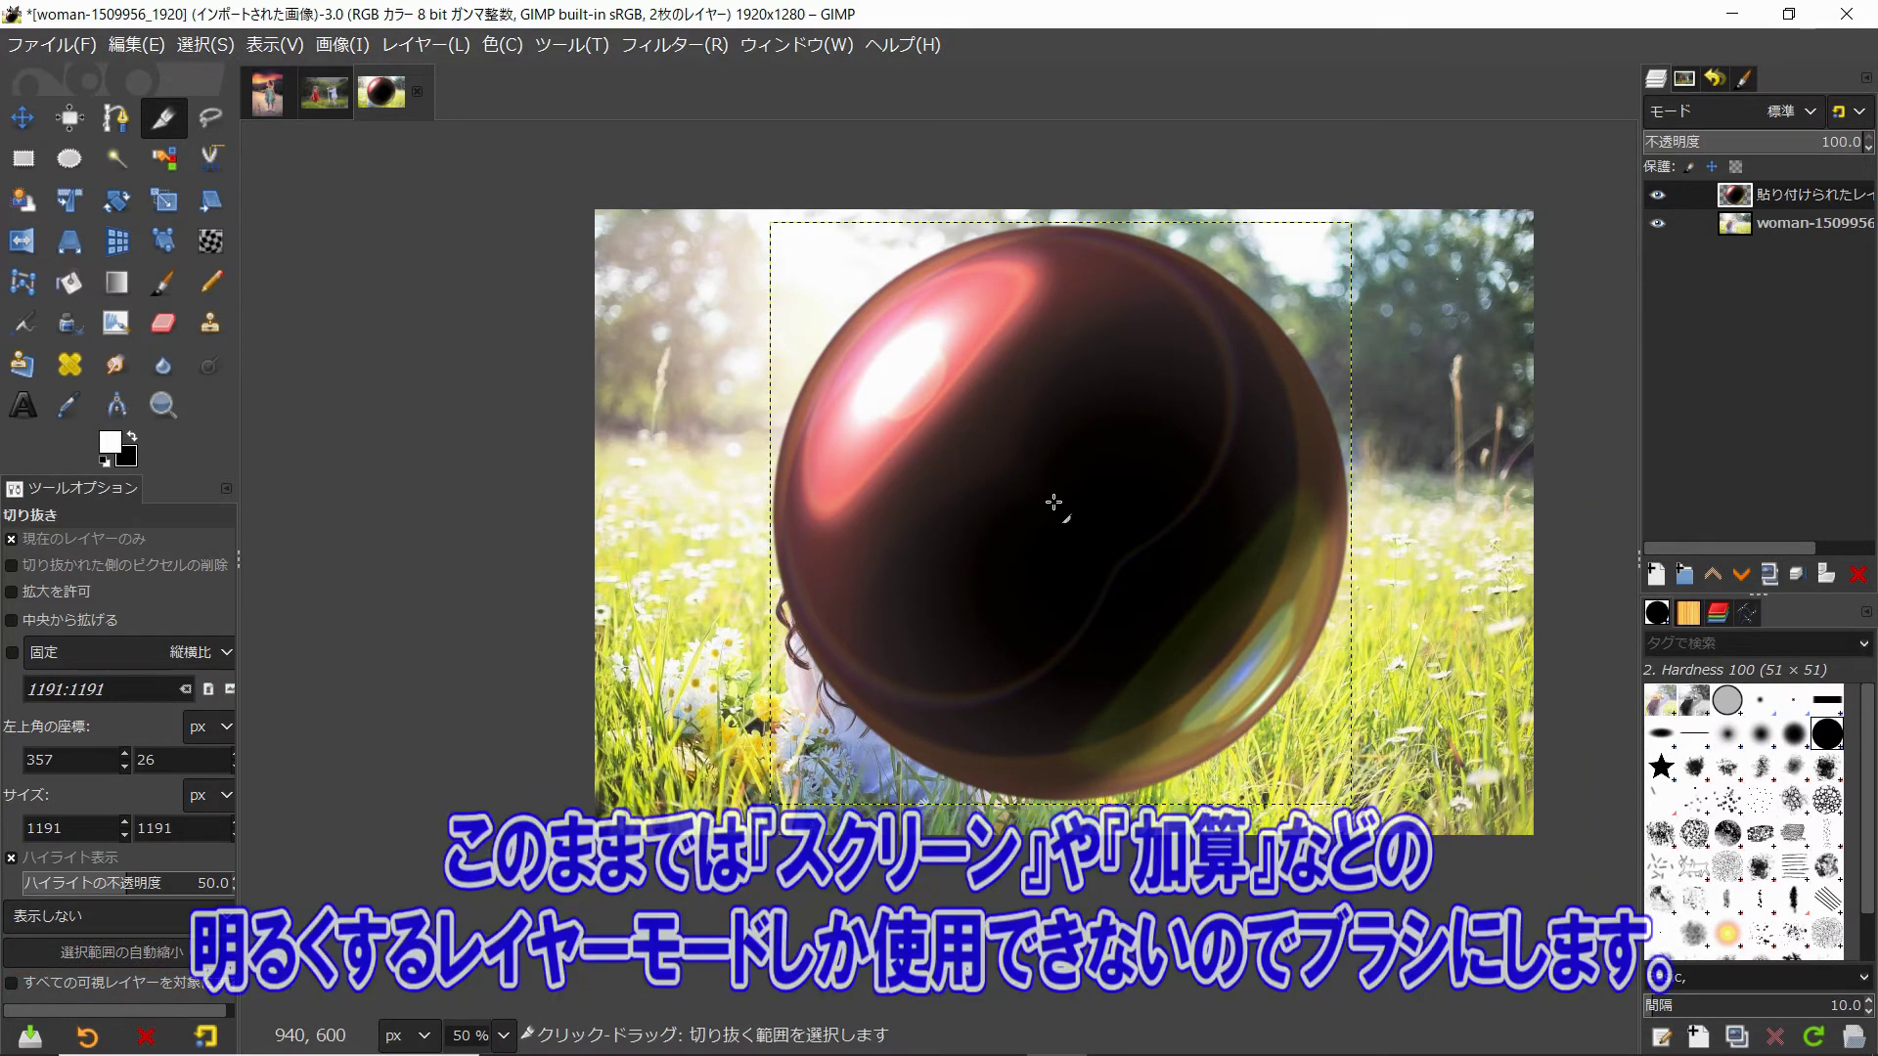
Fit the image in the window and compare the Sponge 02, Smoke, Texture 01 and Vegetation 02 brushes
{"action": "key", "text": "shift+ctrl+j"}
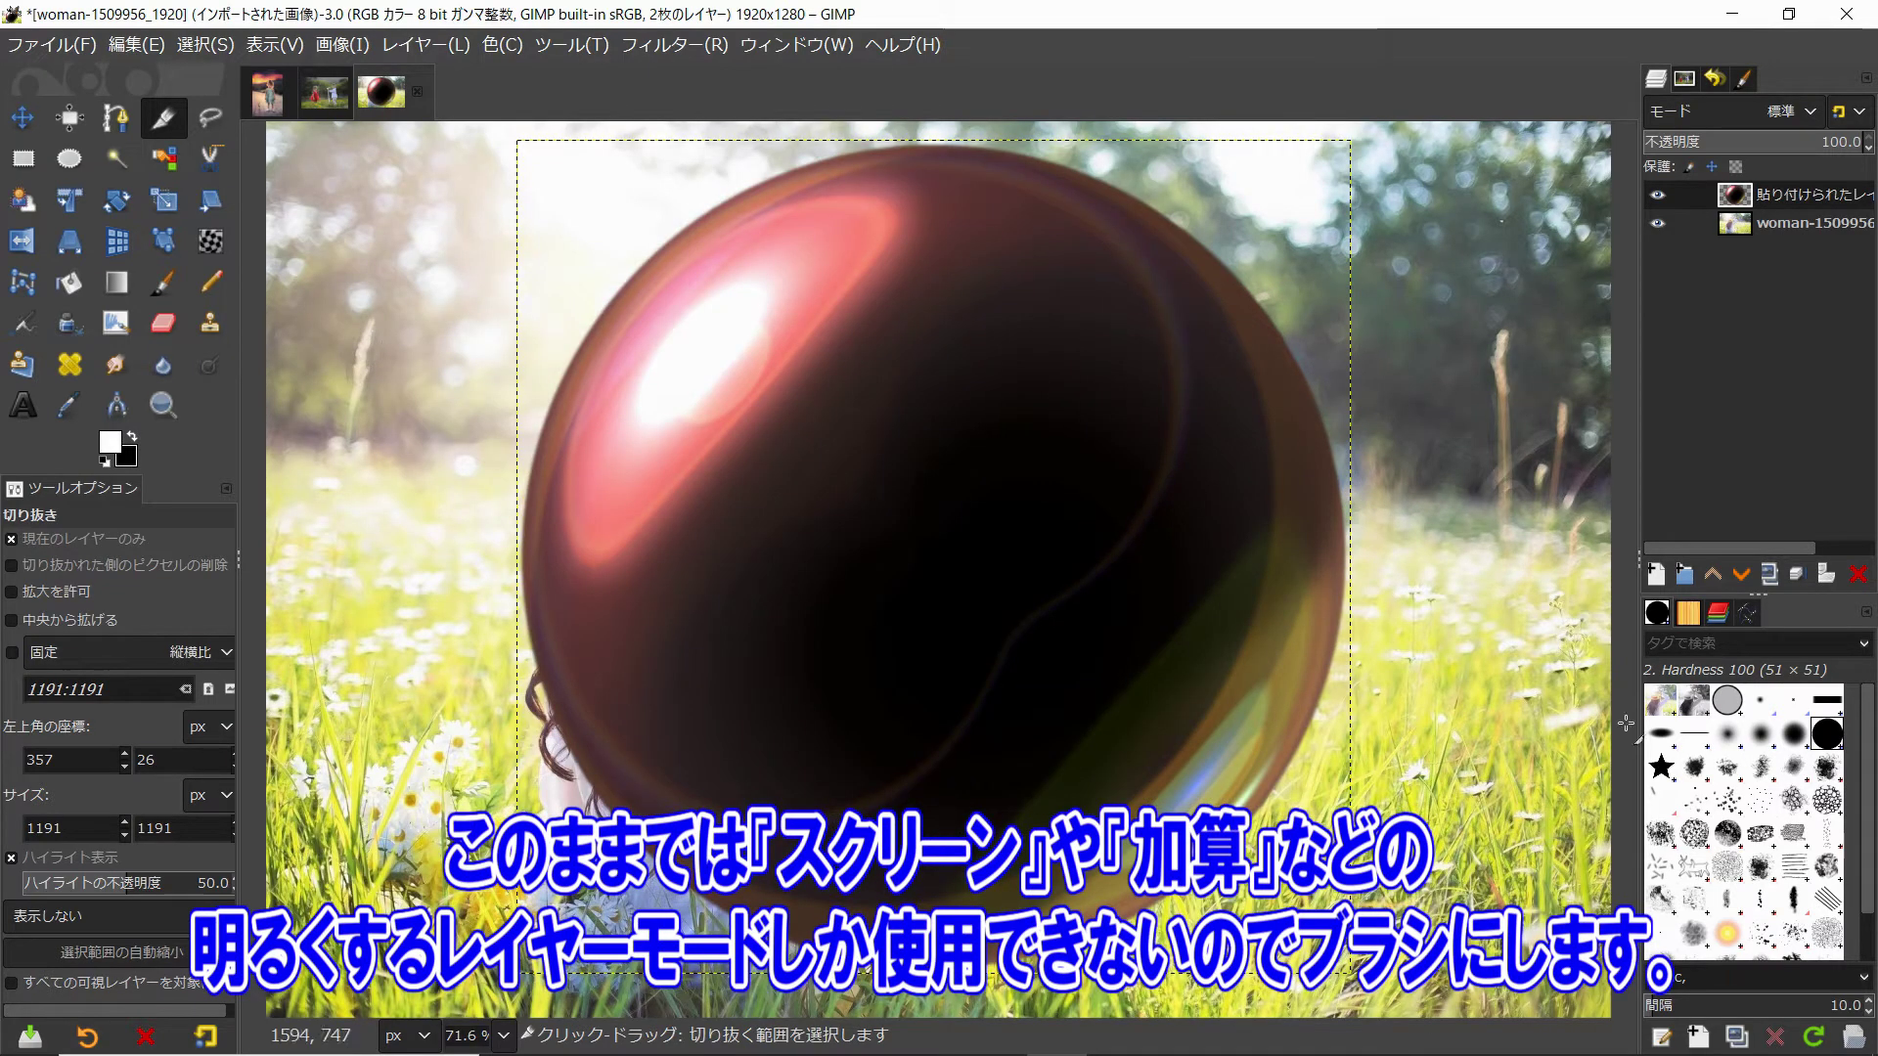
{"action": "left_click_drag", "start_coordinate": [1870, 741], "coordinate": [1874, 857]}
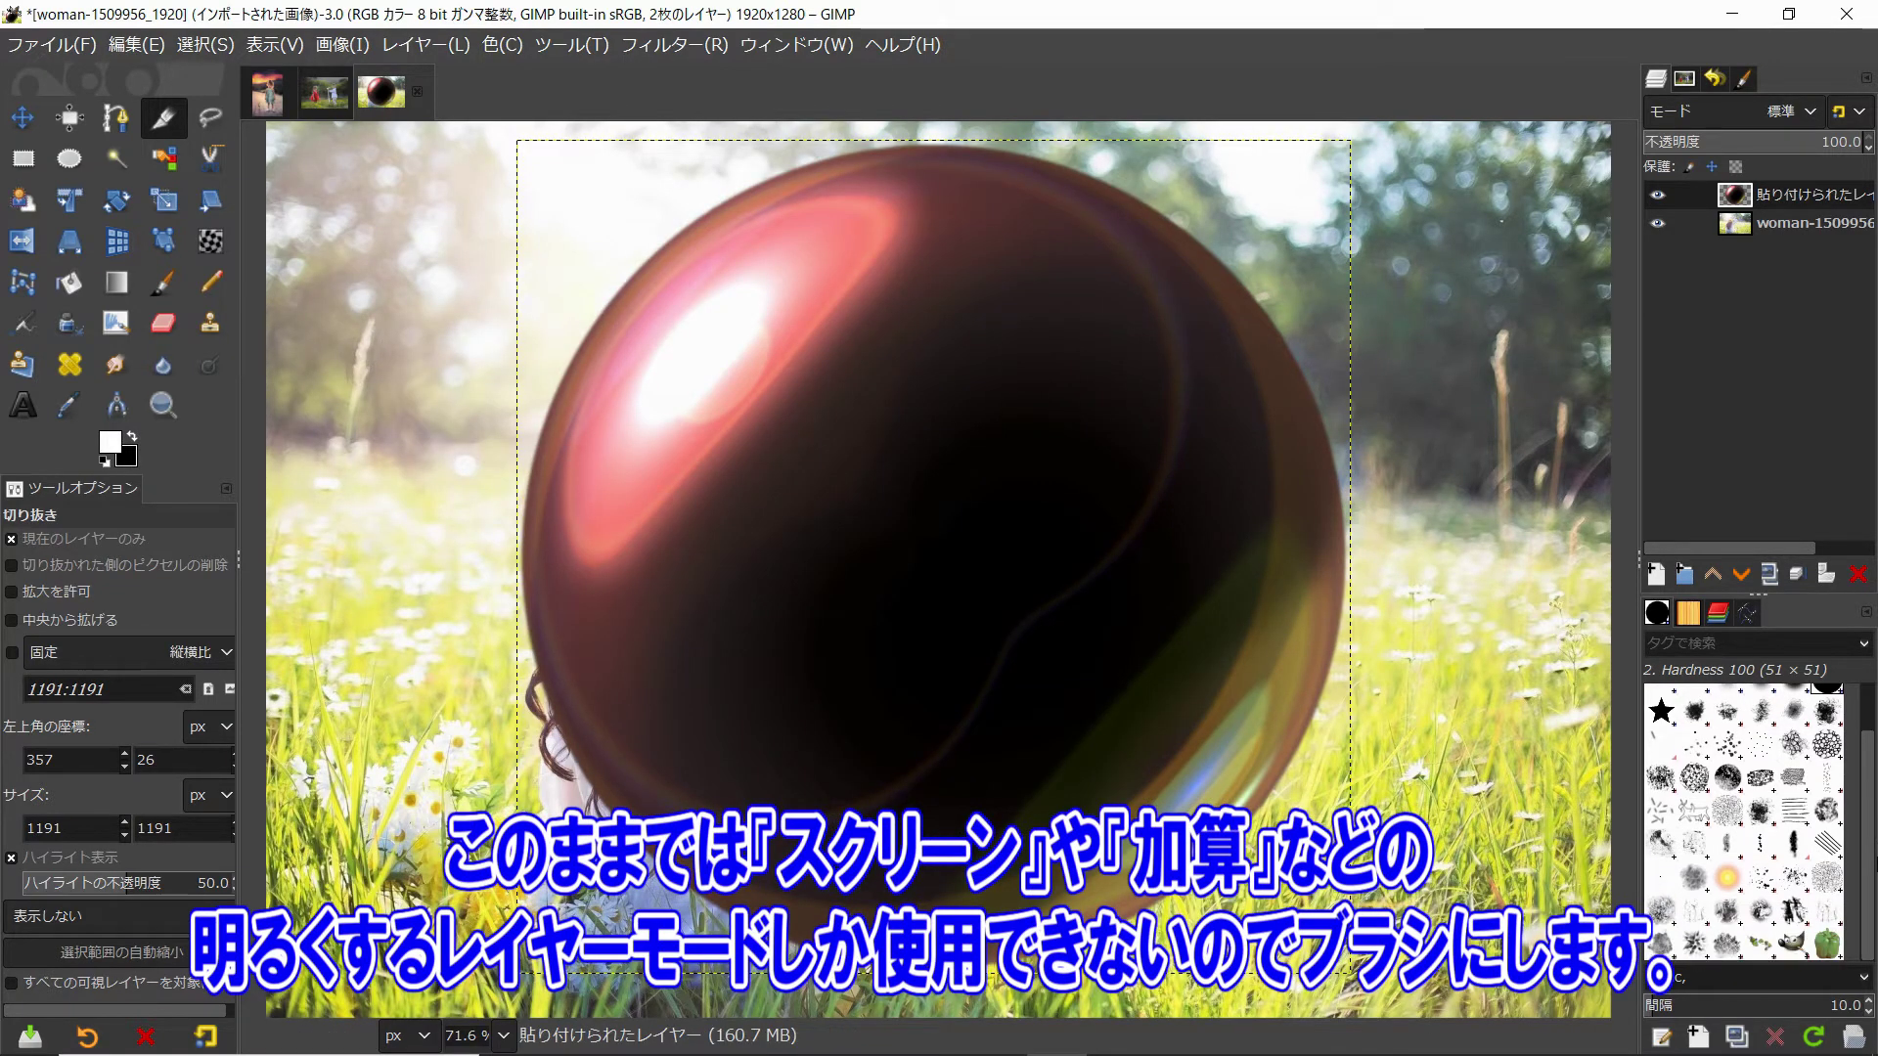
{"action": "left_click", "coordinate": [1660, 913]}
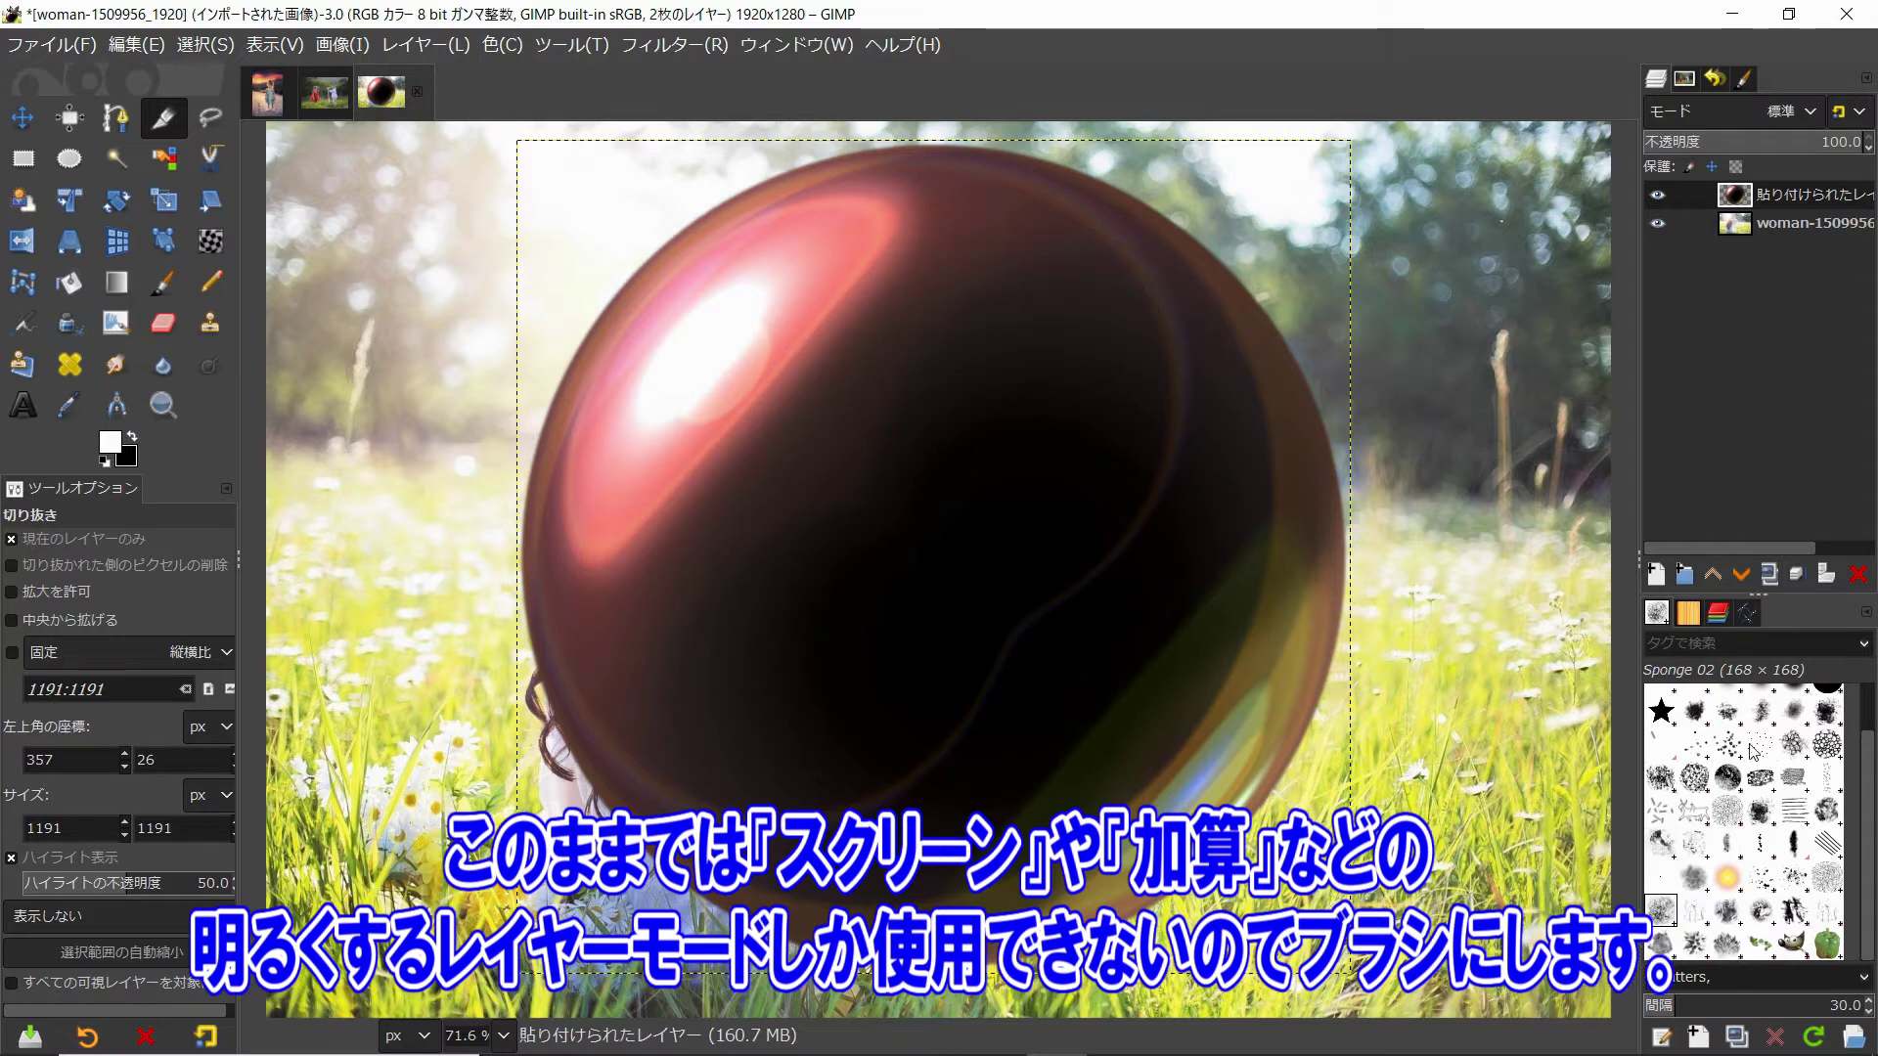
{"action": "left_click", "coordinate": [1696, 878]}
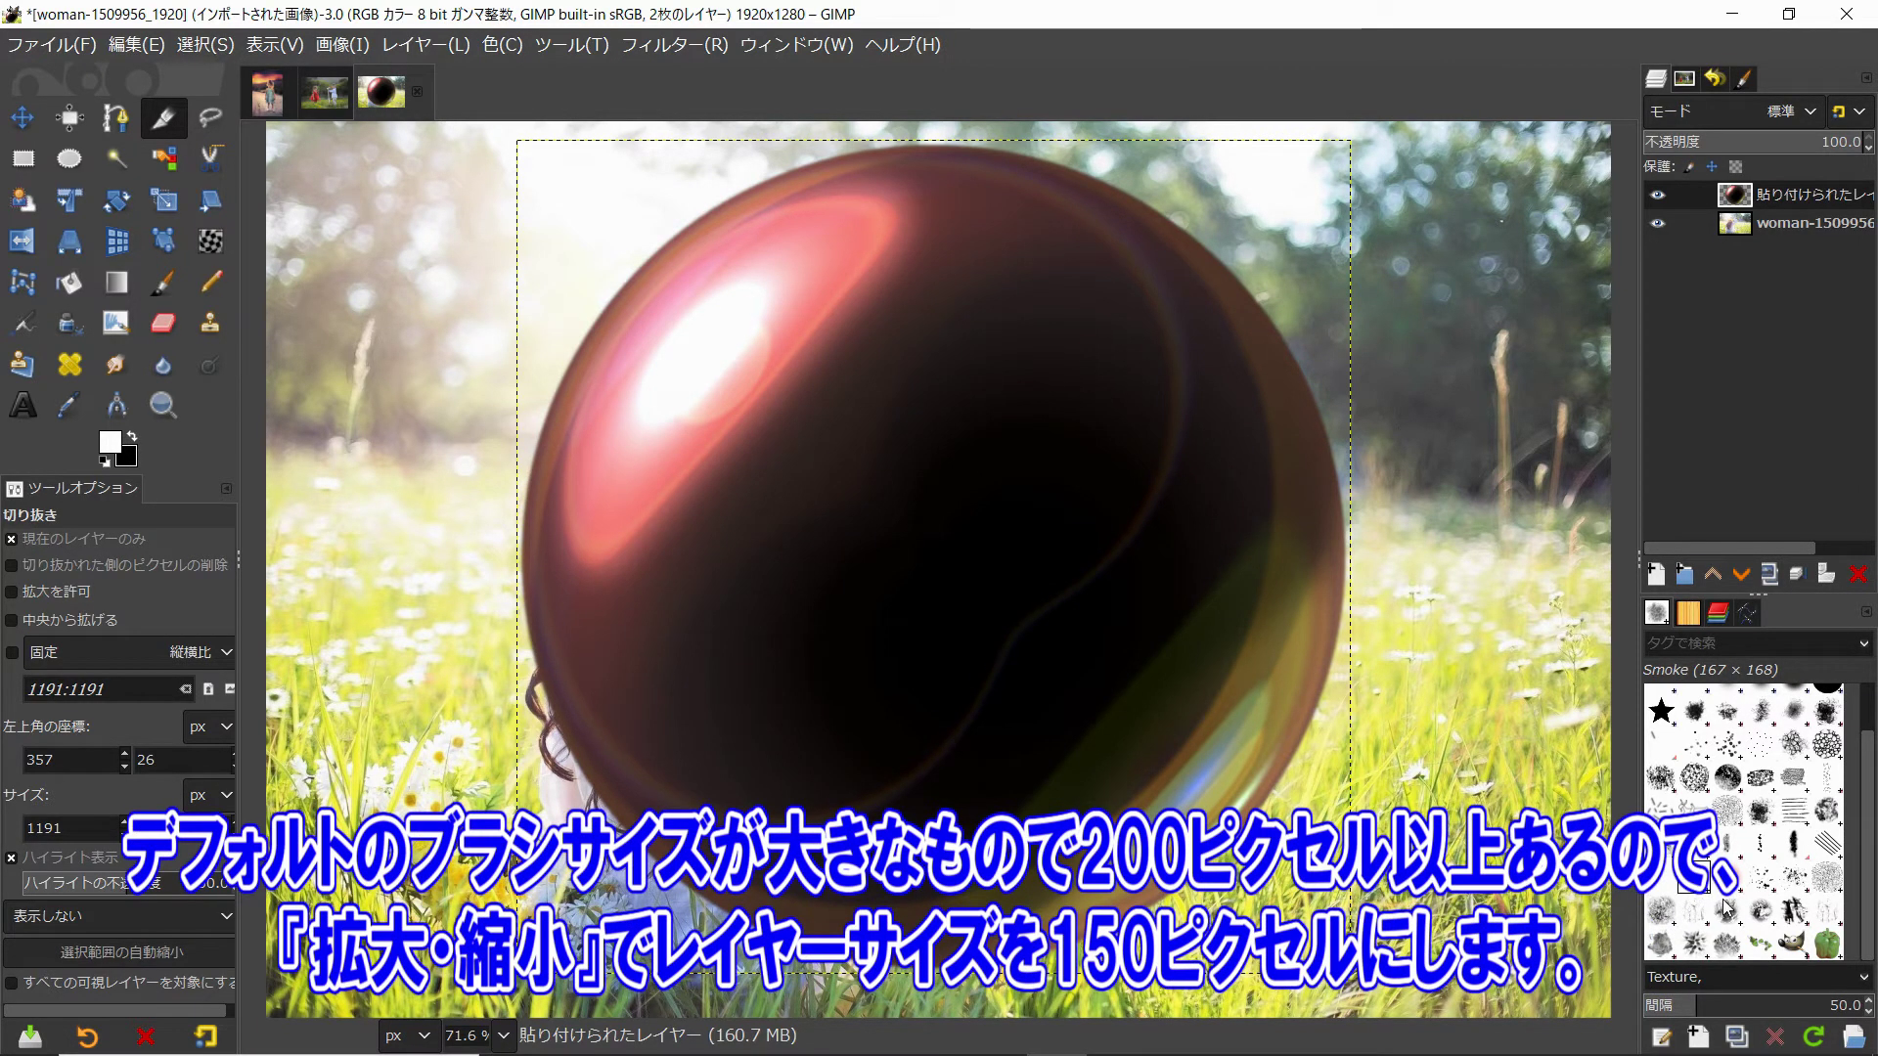
{"action": "left_click", "coordinate": [1726, 909]}
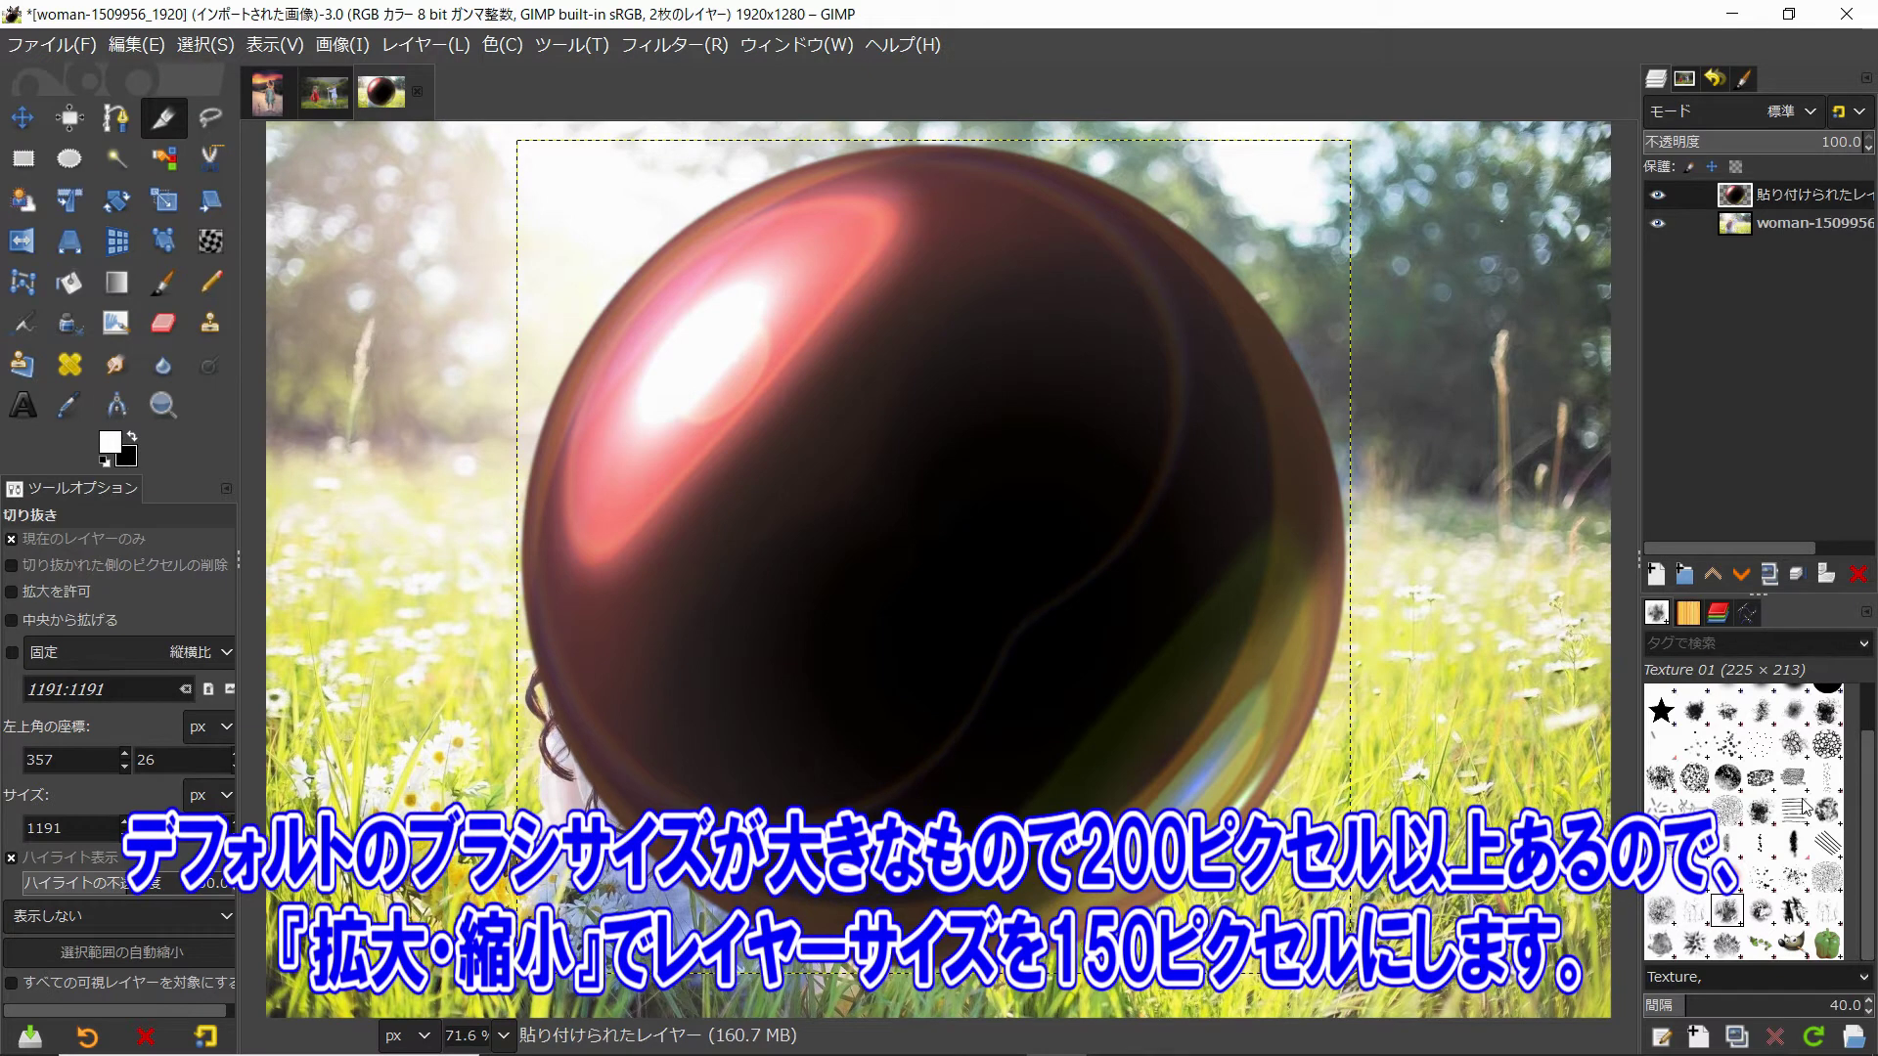
{"action": "left_click", "coordinate": [1733, 948]}
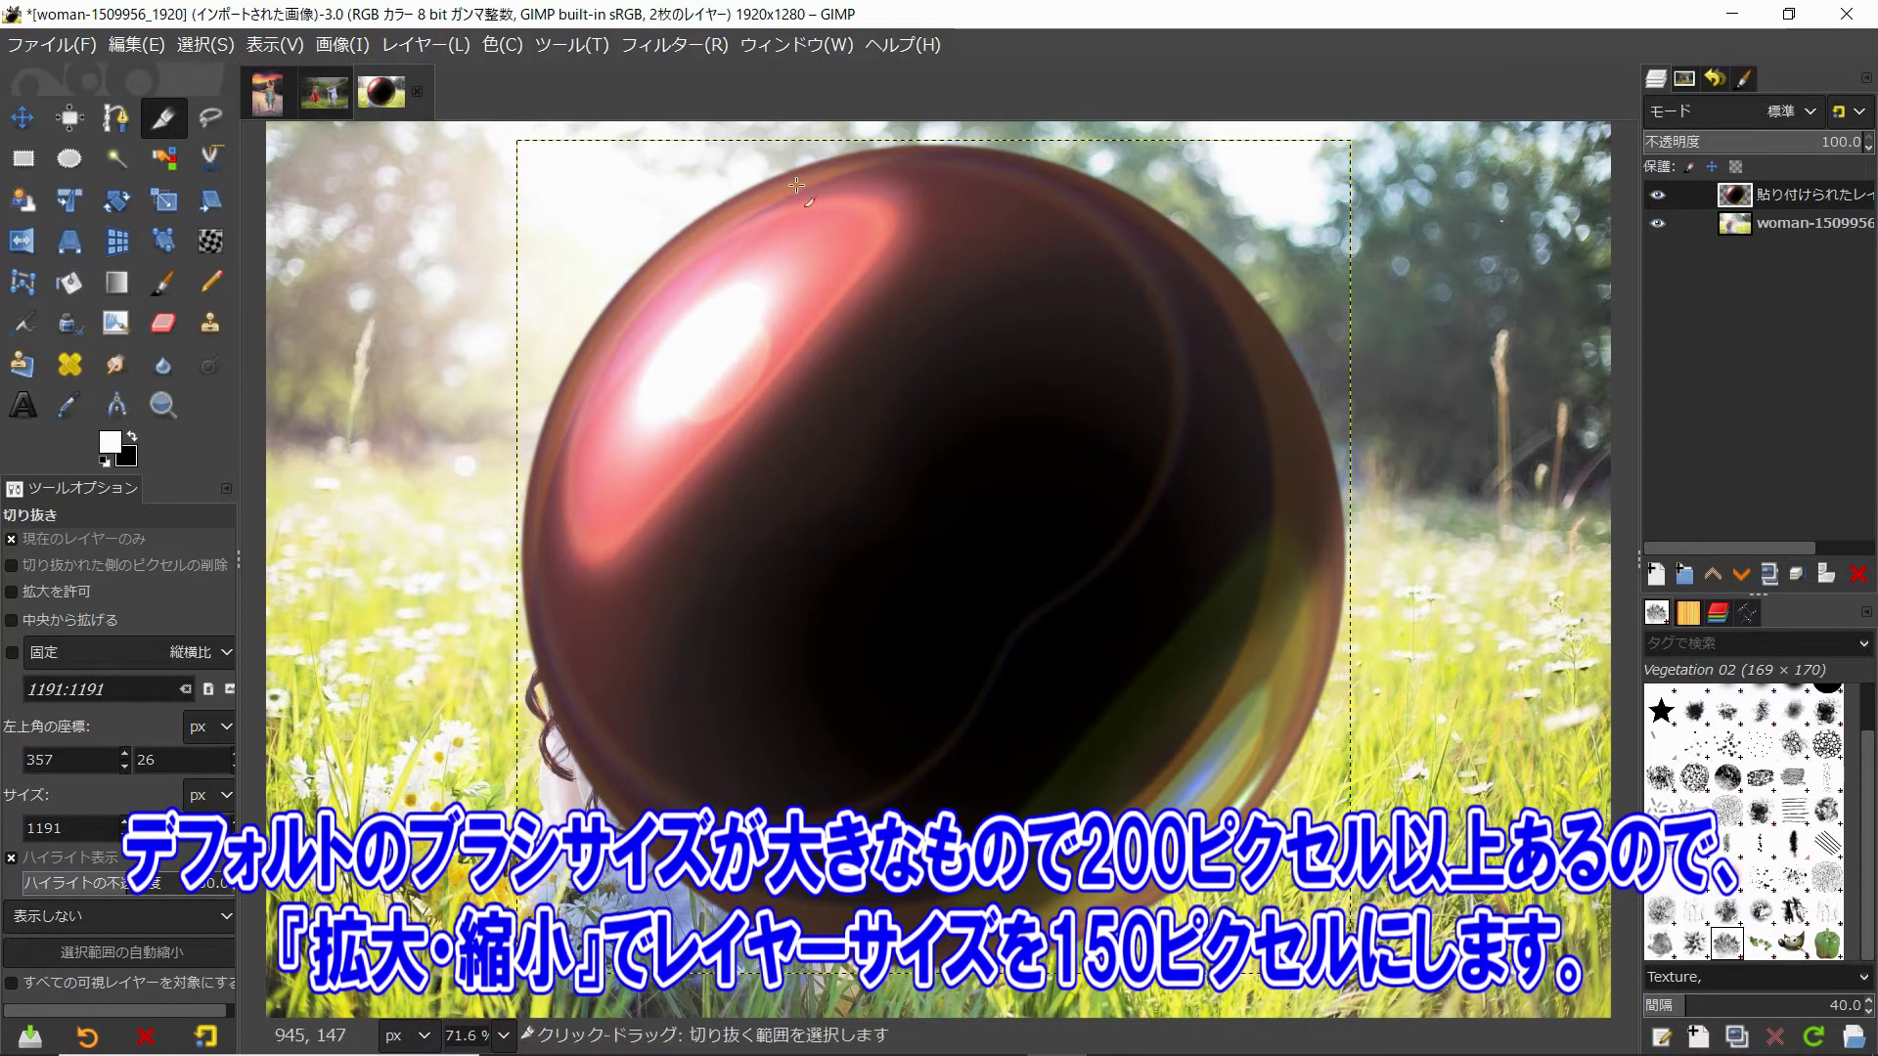
Preview scaling the sphere layer to 150×150, then revert it to 1191 pixels
{"action": "key", "text": "shift+s"}
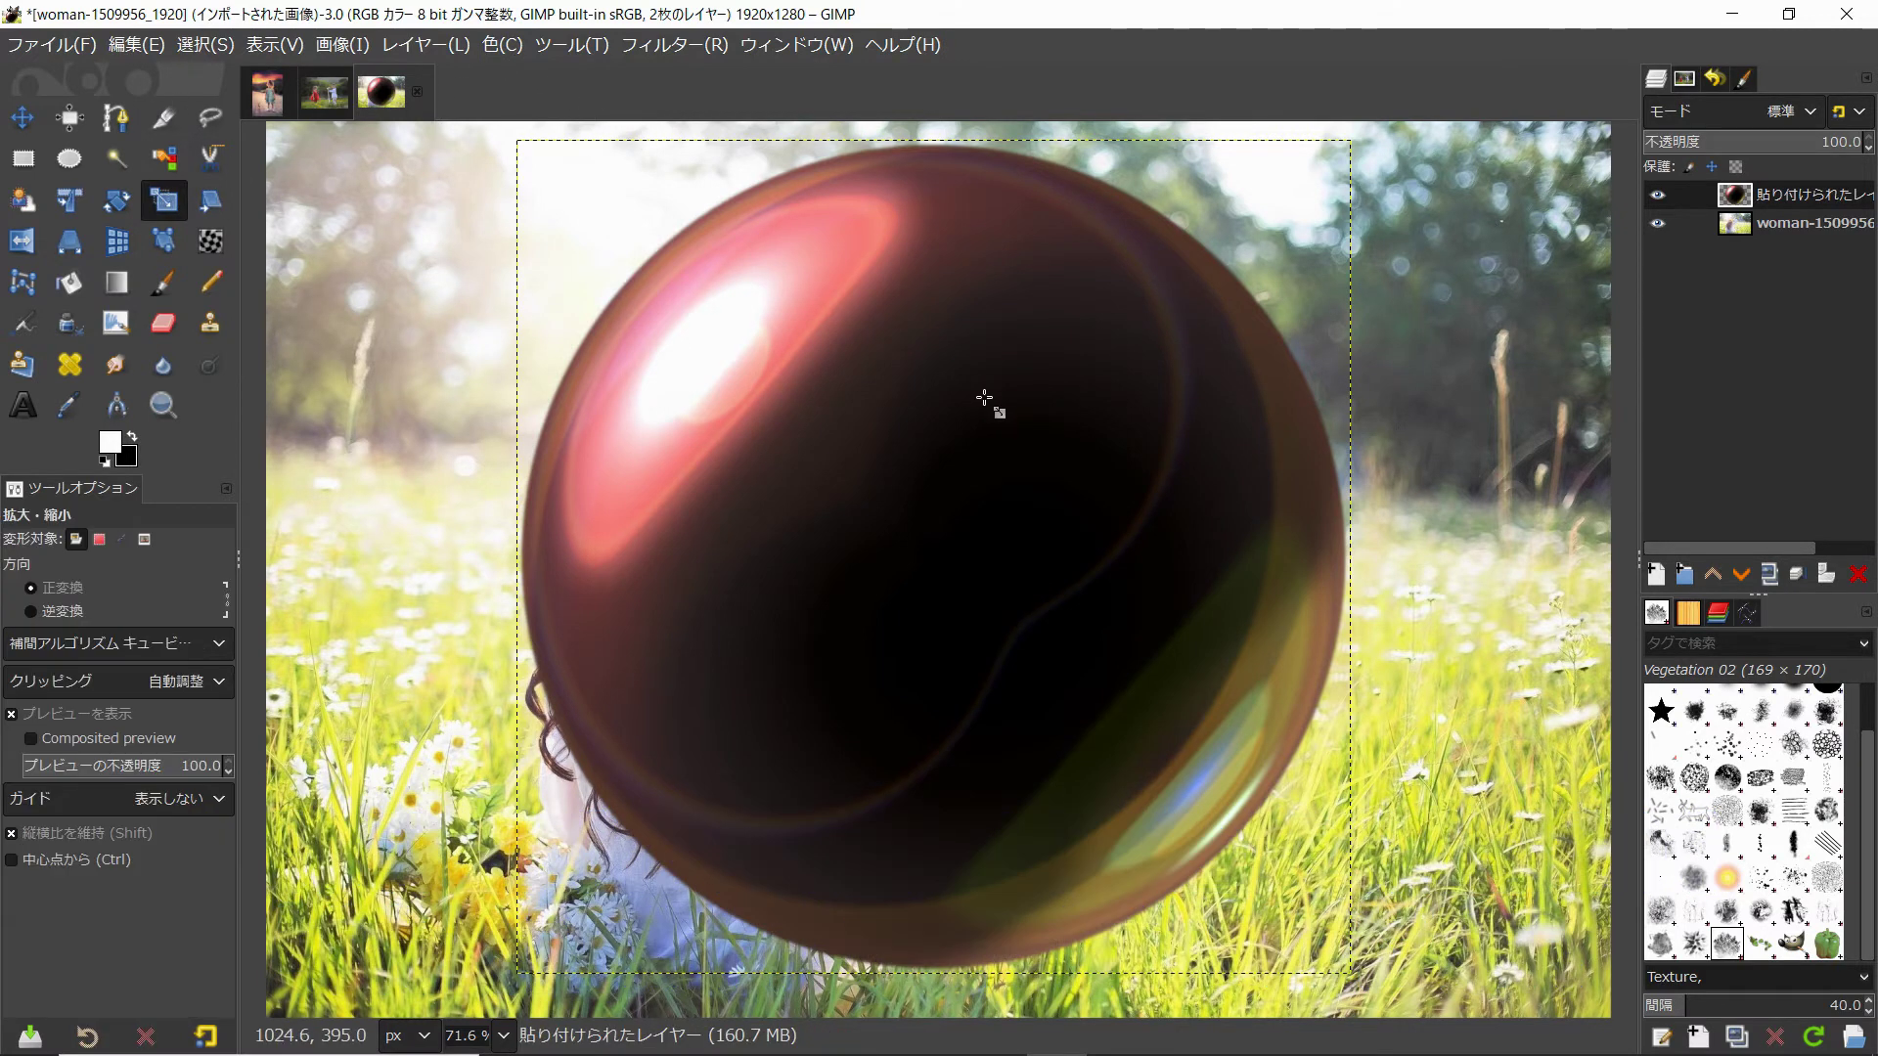
{"action": "left_click", "coordinate": [990, 402]}
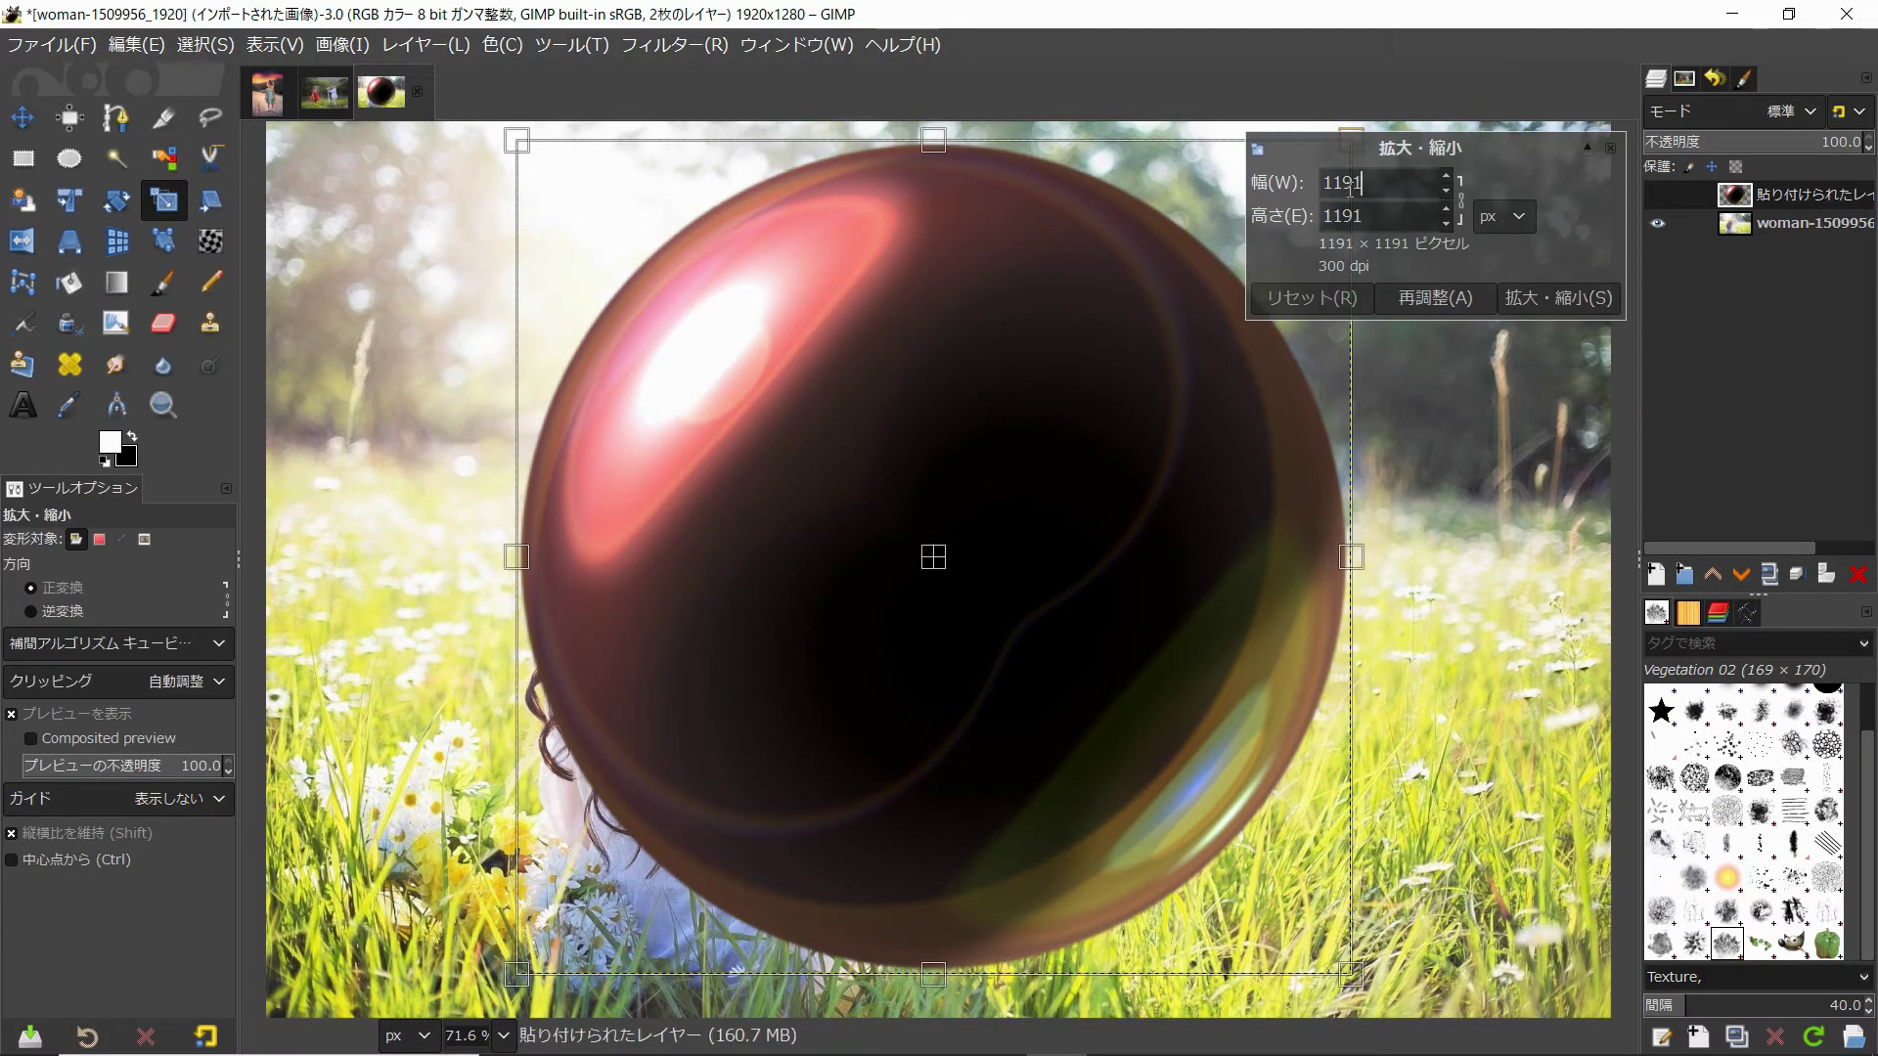
{"action": "left_click_drag", "start_coordinate": [1349, 185], "coordinate": [1303, 188]}
{"action": "key", "text": "Tab"}
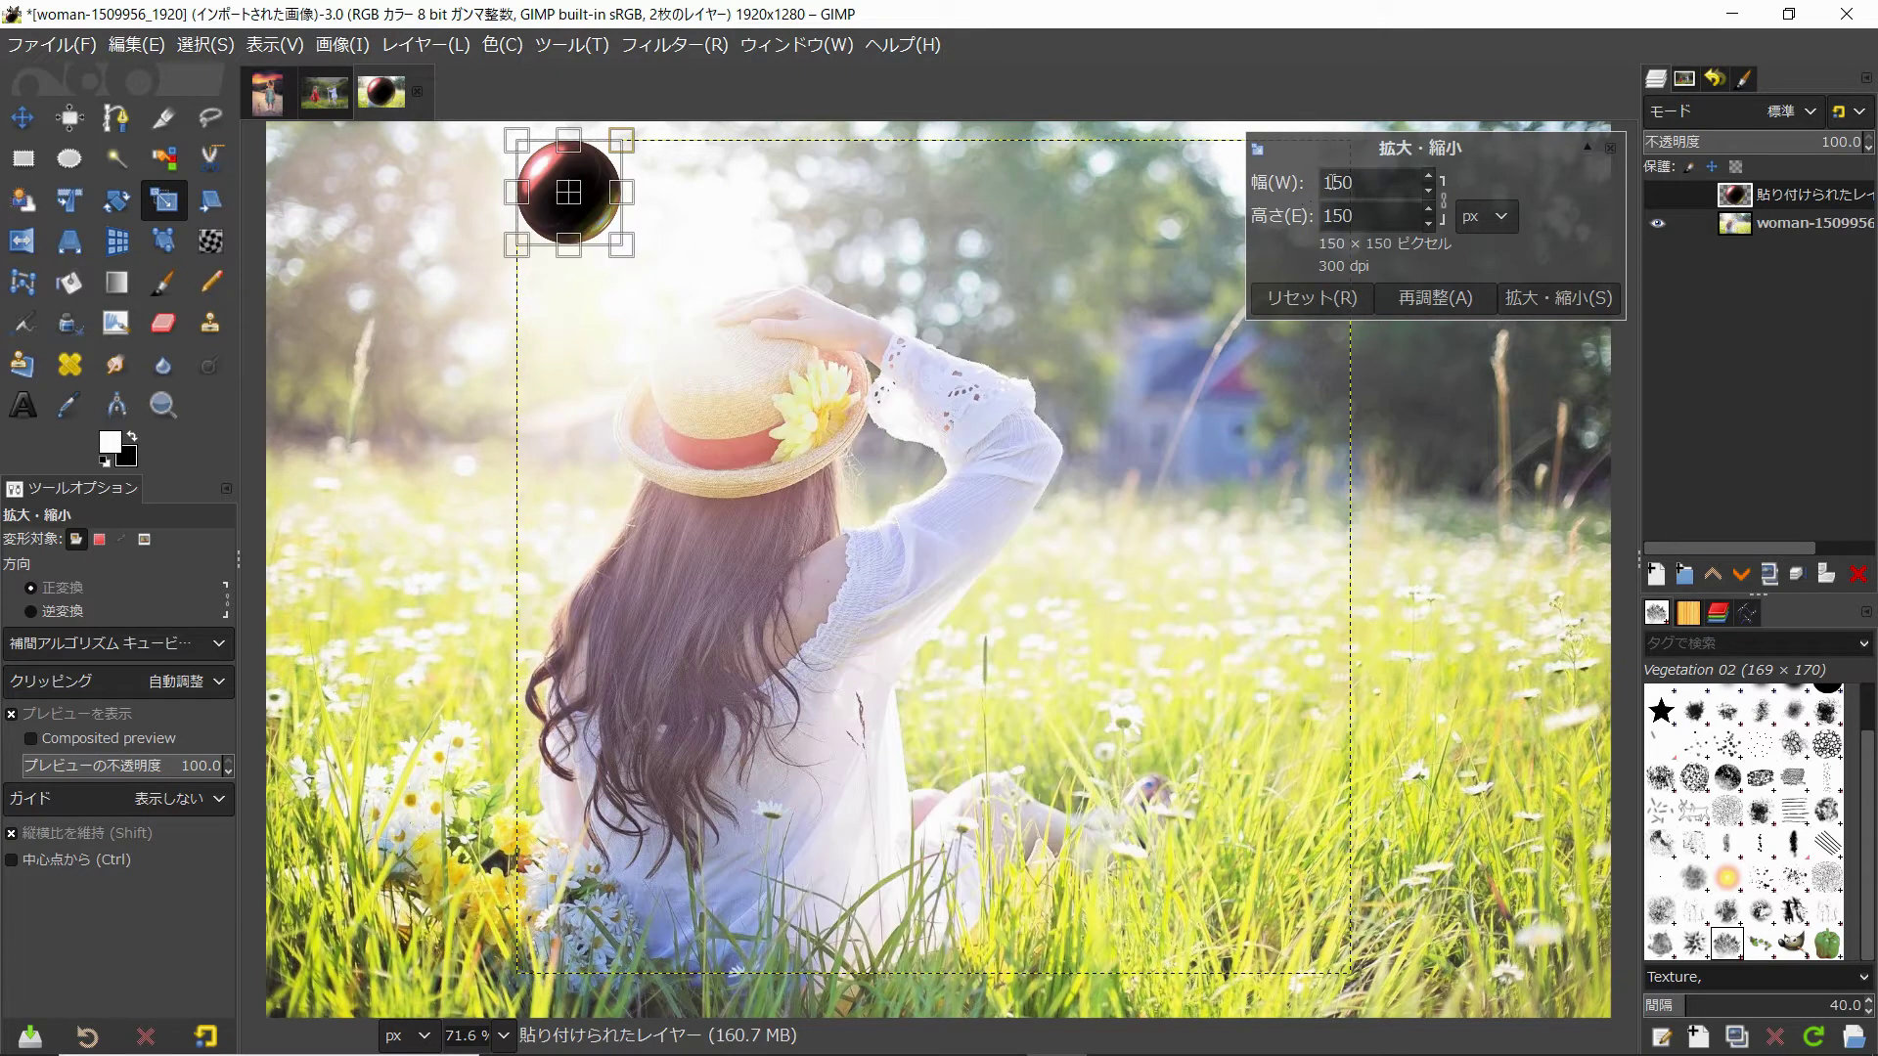
{"action": "left_click", "coordinate": [1367, 299]}
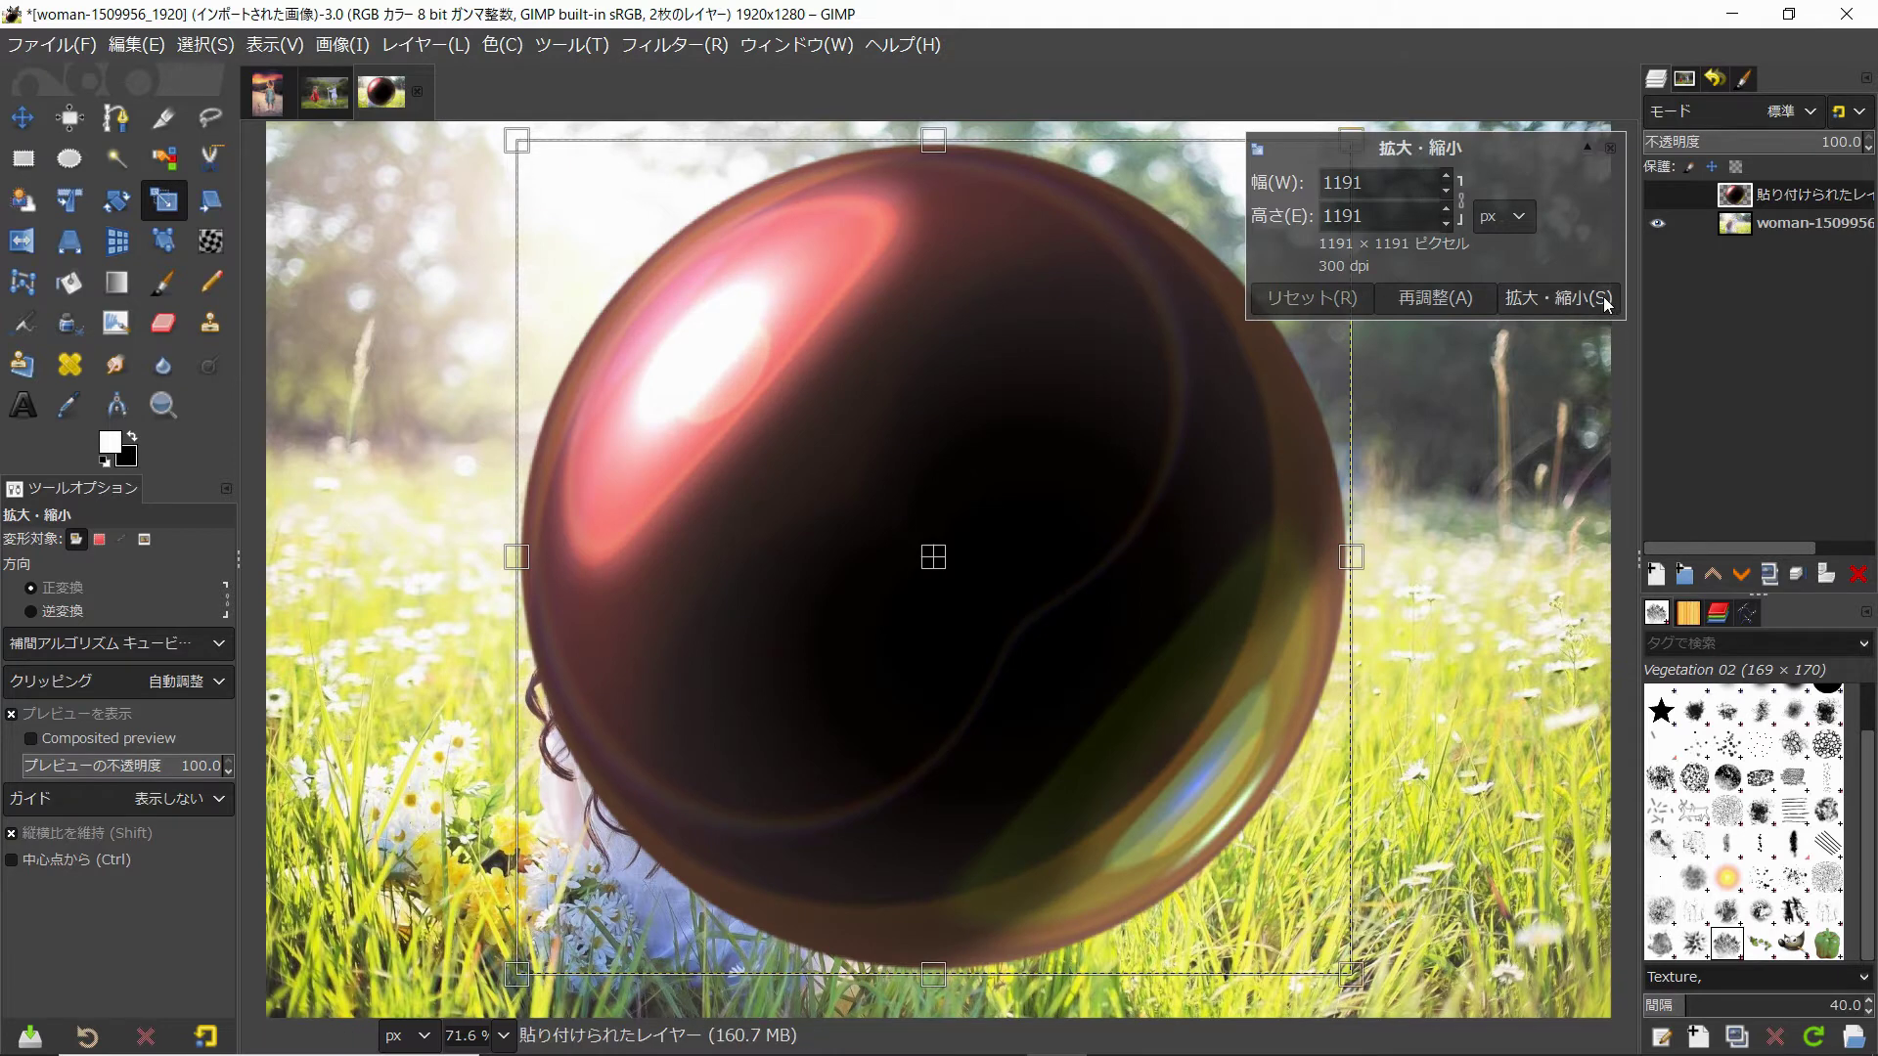
{"action": "left_click", "coordinate": [1555, 298]}
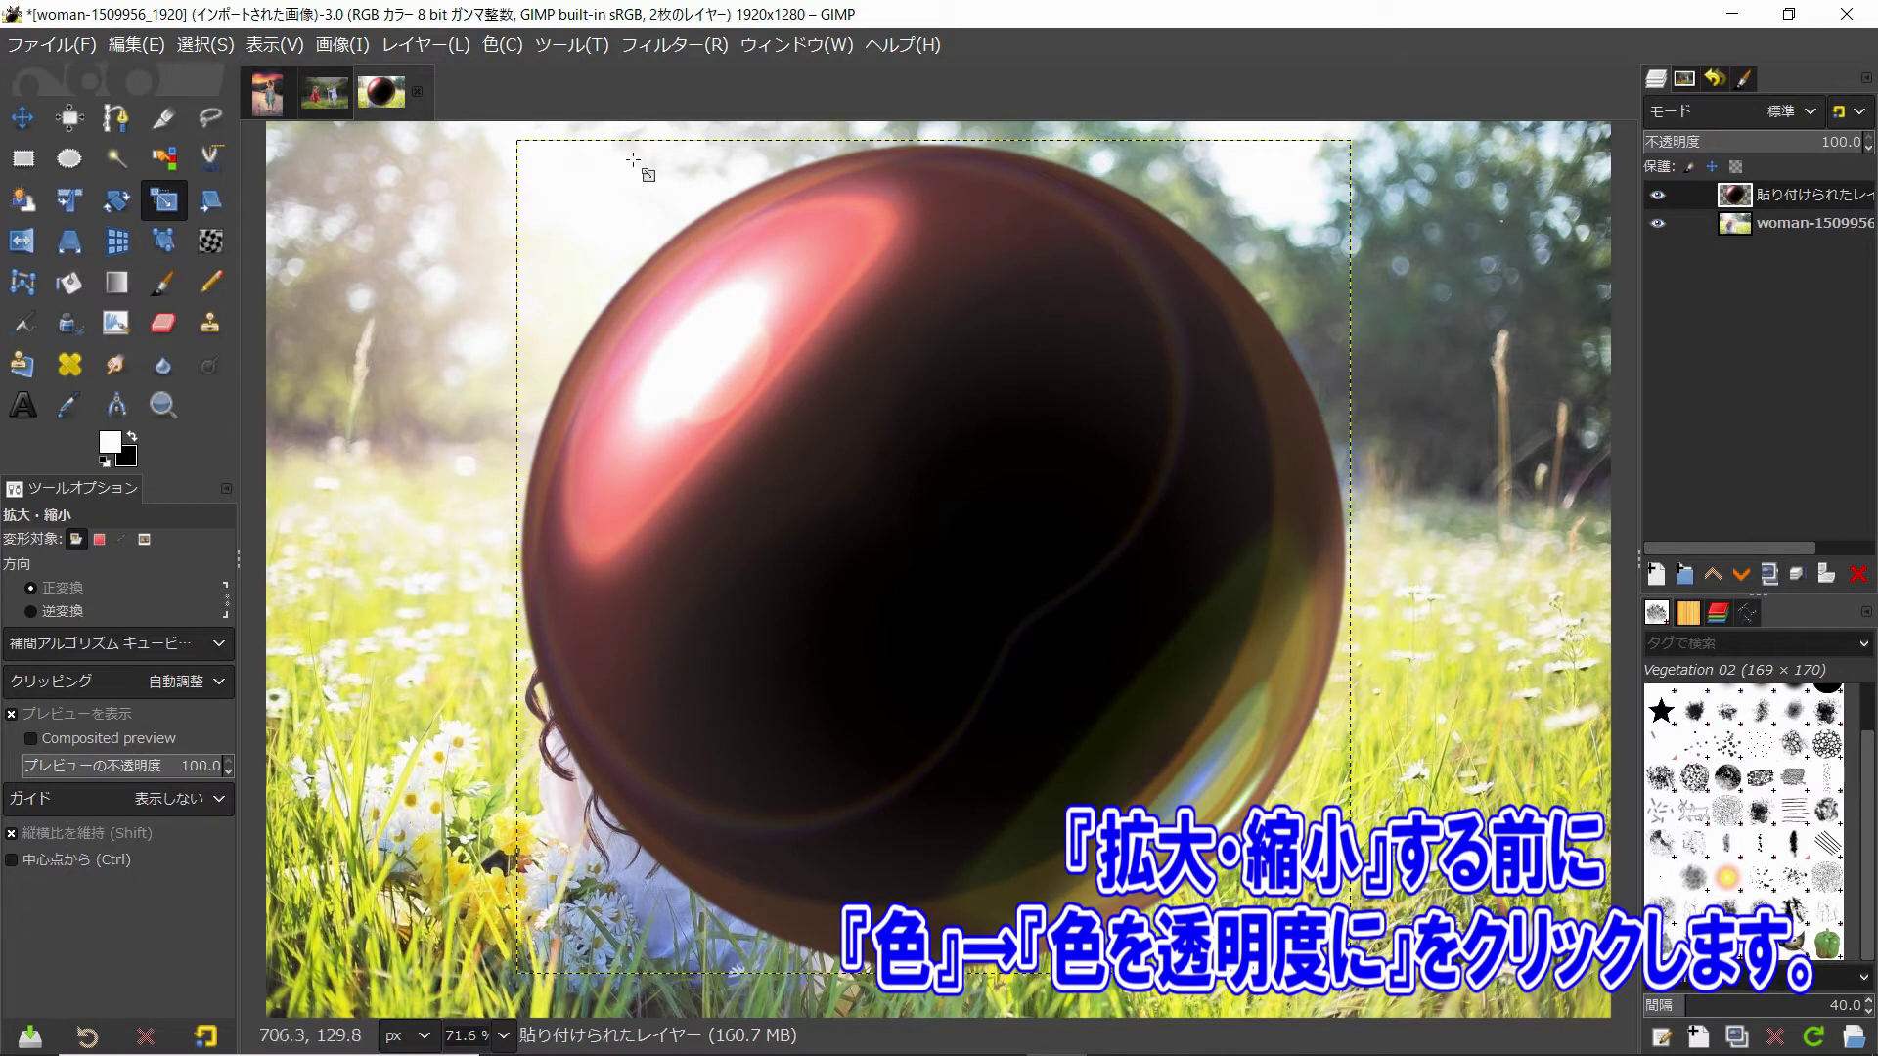
Apply Color to Alpha with black so the sphere's dark areas become transparent
{"action": "left_click", "coordinate": [502, 44]}
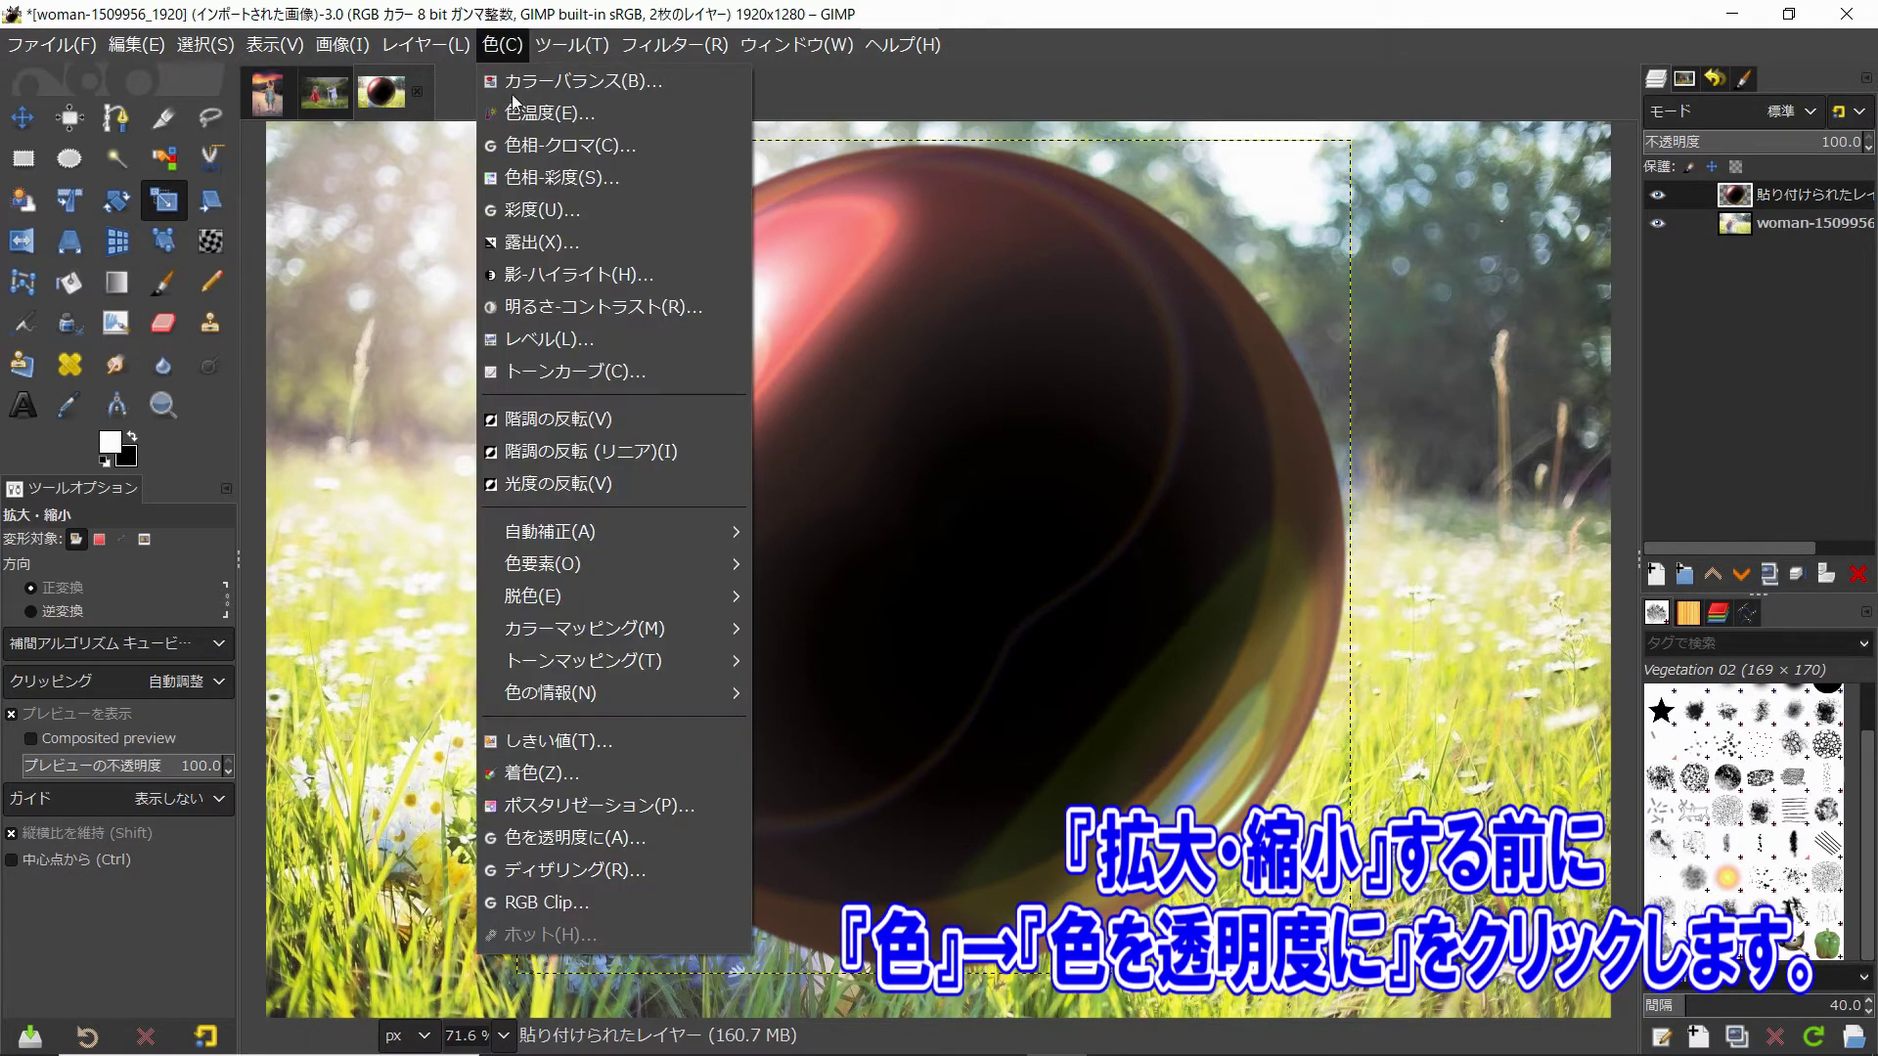
{"action": "left_click", "coordinate": [538, 837]}
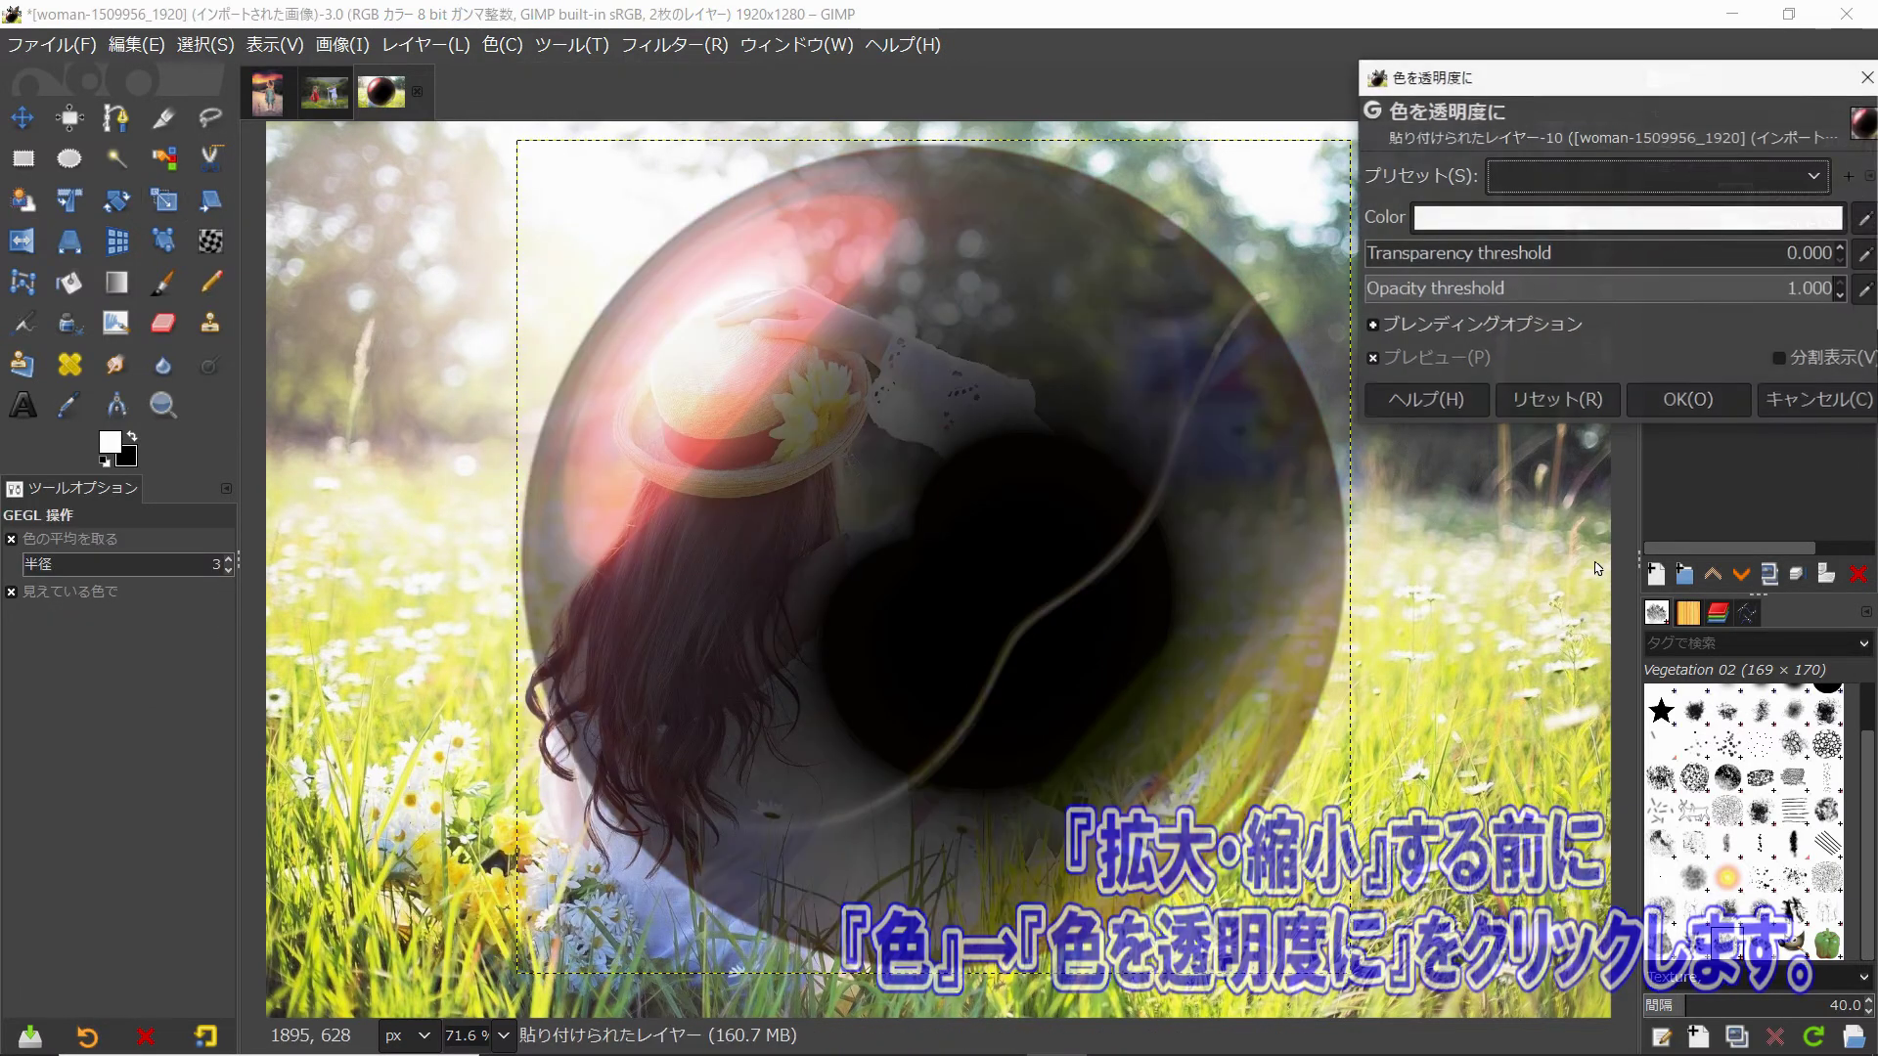
{"action": "left_click", "coordinate": [1540, 220]}
{"action": "left_click_drag", "start_coordinate": [1430, 198], "coordinate": [1236, 484]}
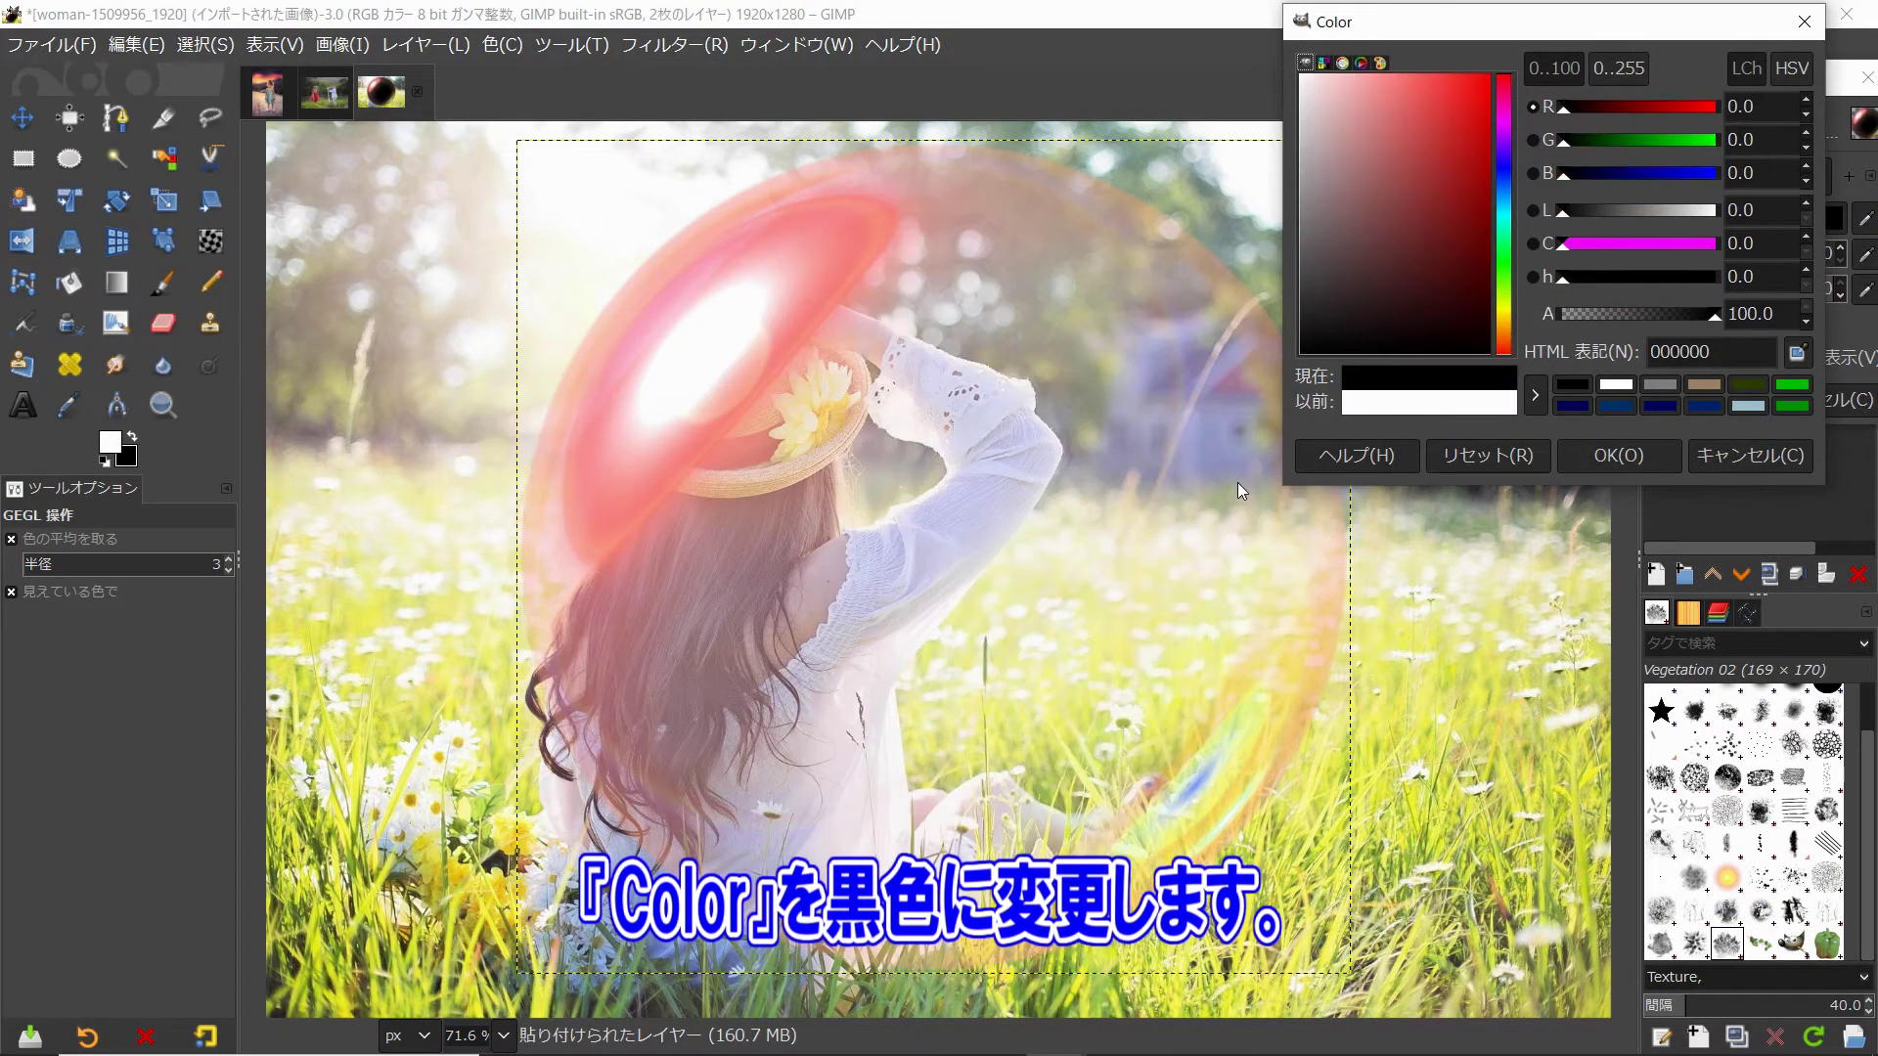
{"action": "left_click", "coordinate": [1651, 458]}
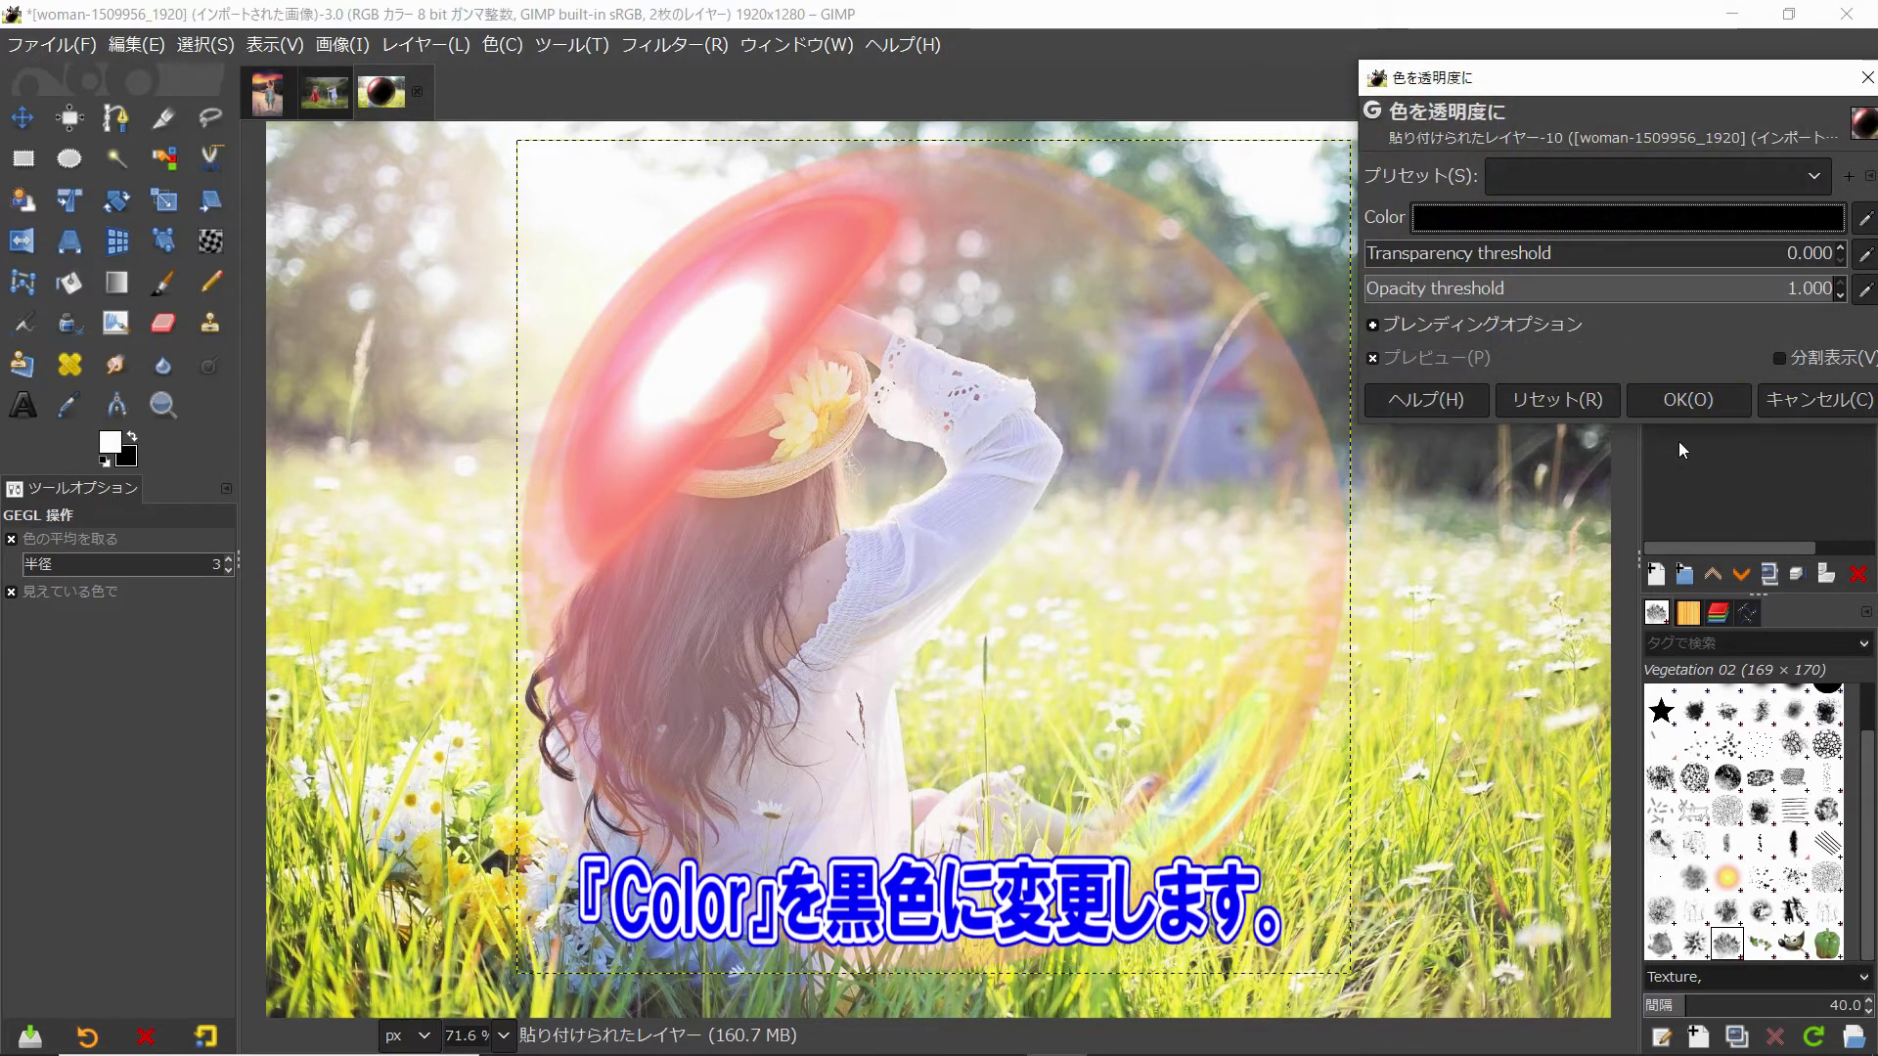
{"action": "left_click", "coordinate": [1692, 410]}
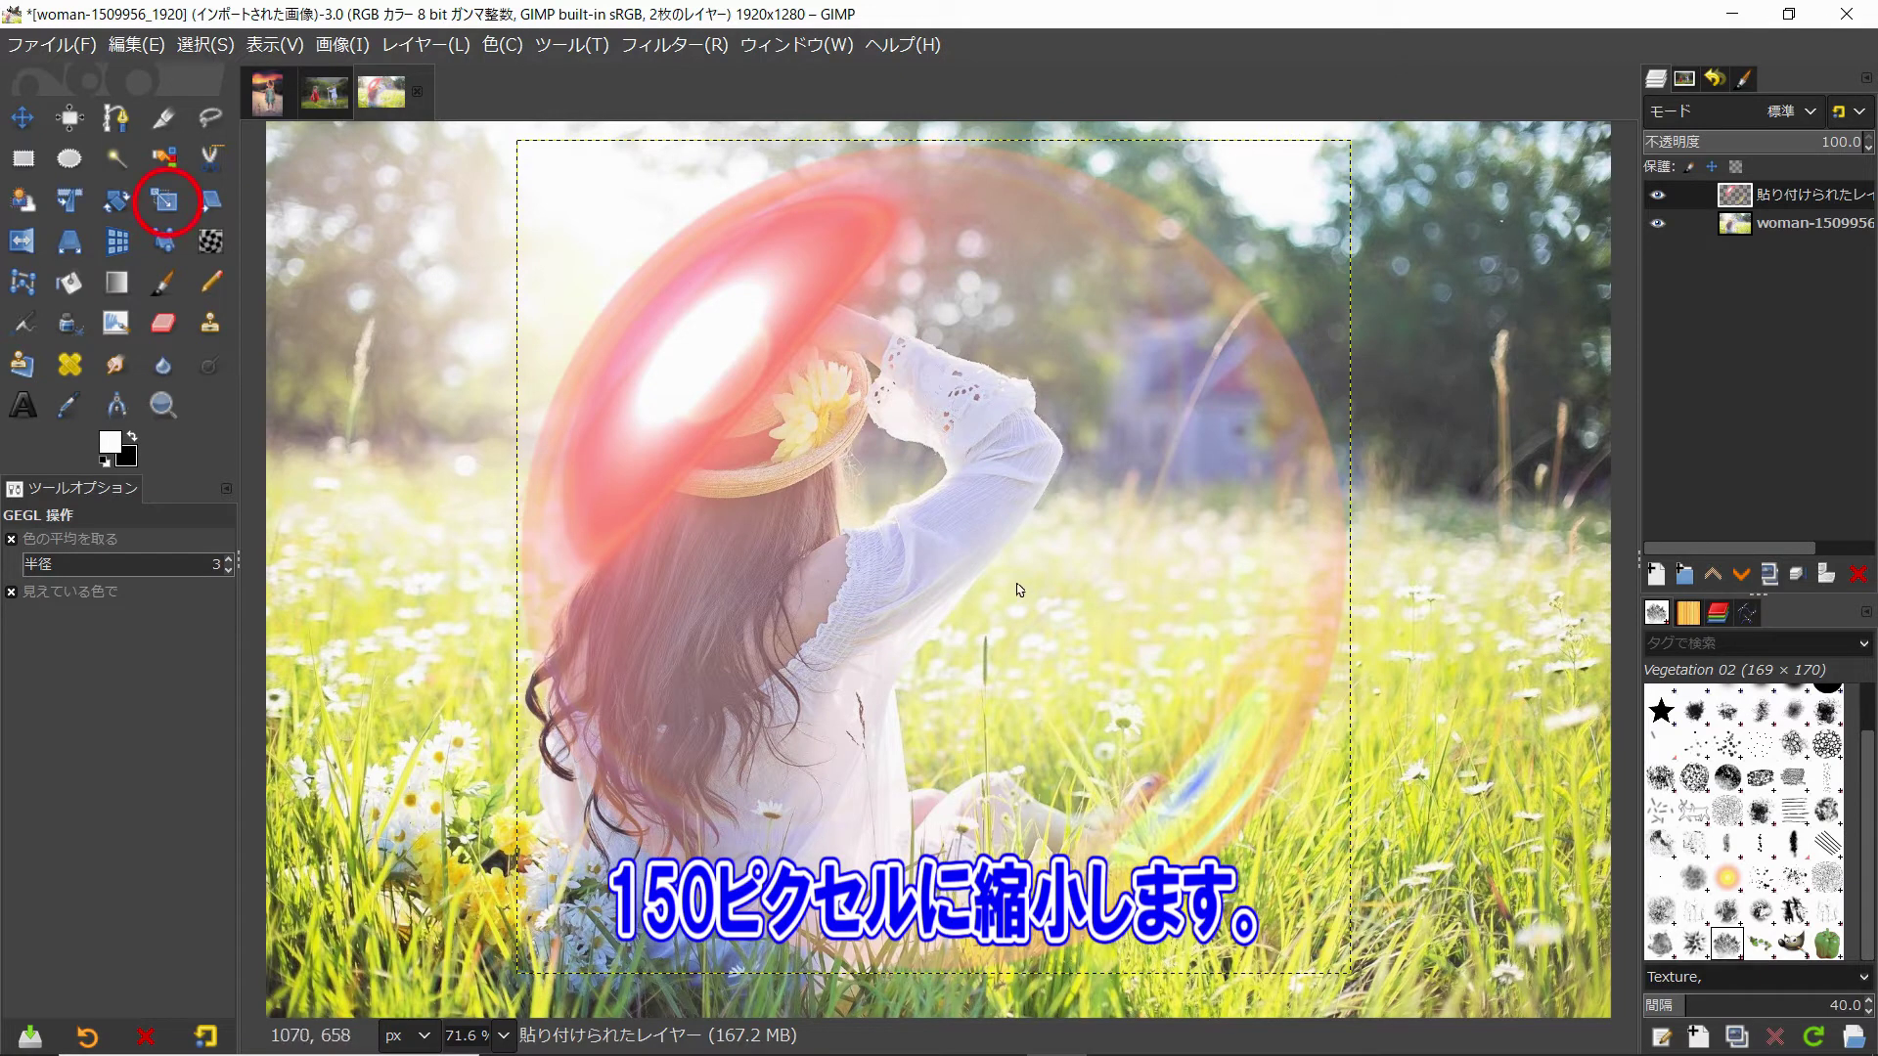
Scale the see-through bubble layer from 1191 down to 150×150 pixels
{"action": "left_click", "coordinate": [163, 200]}
{"action": "left_click", "coordinate": [445, 350]}
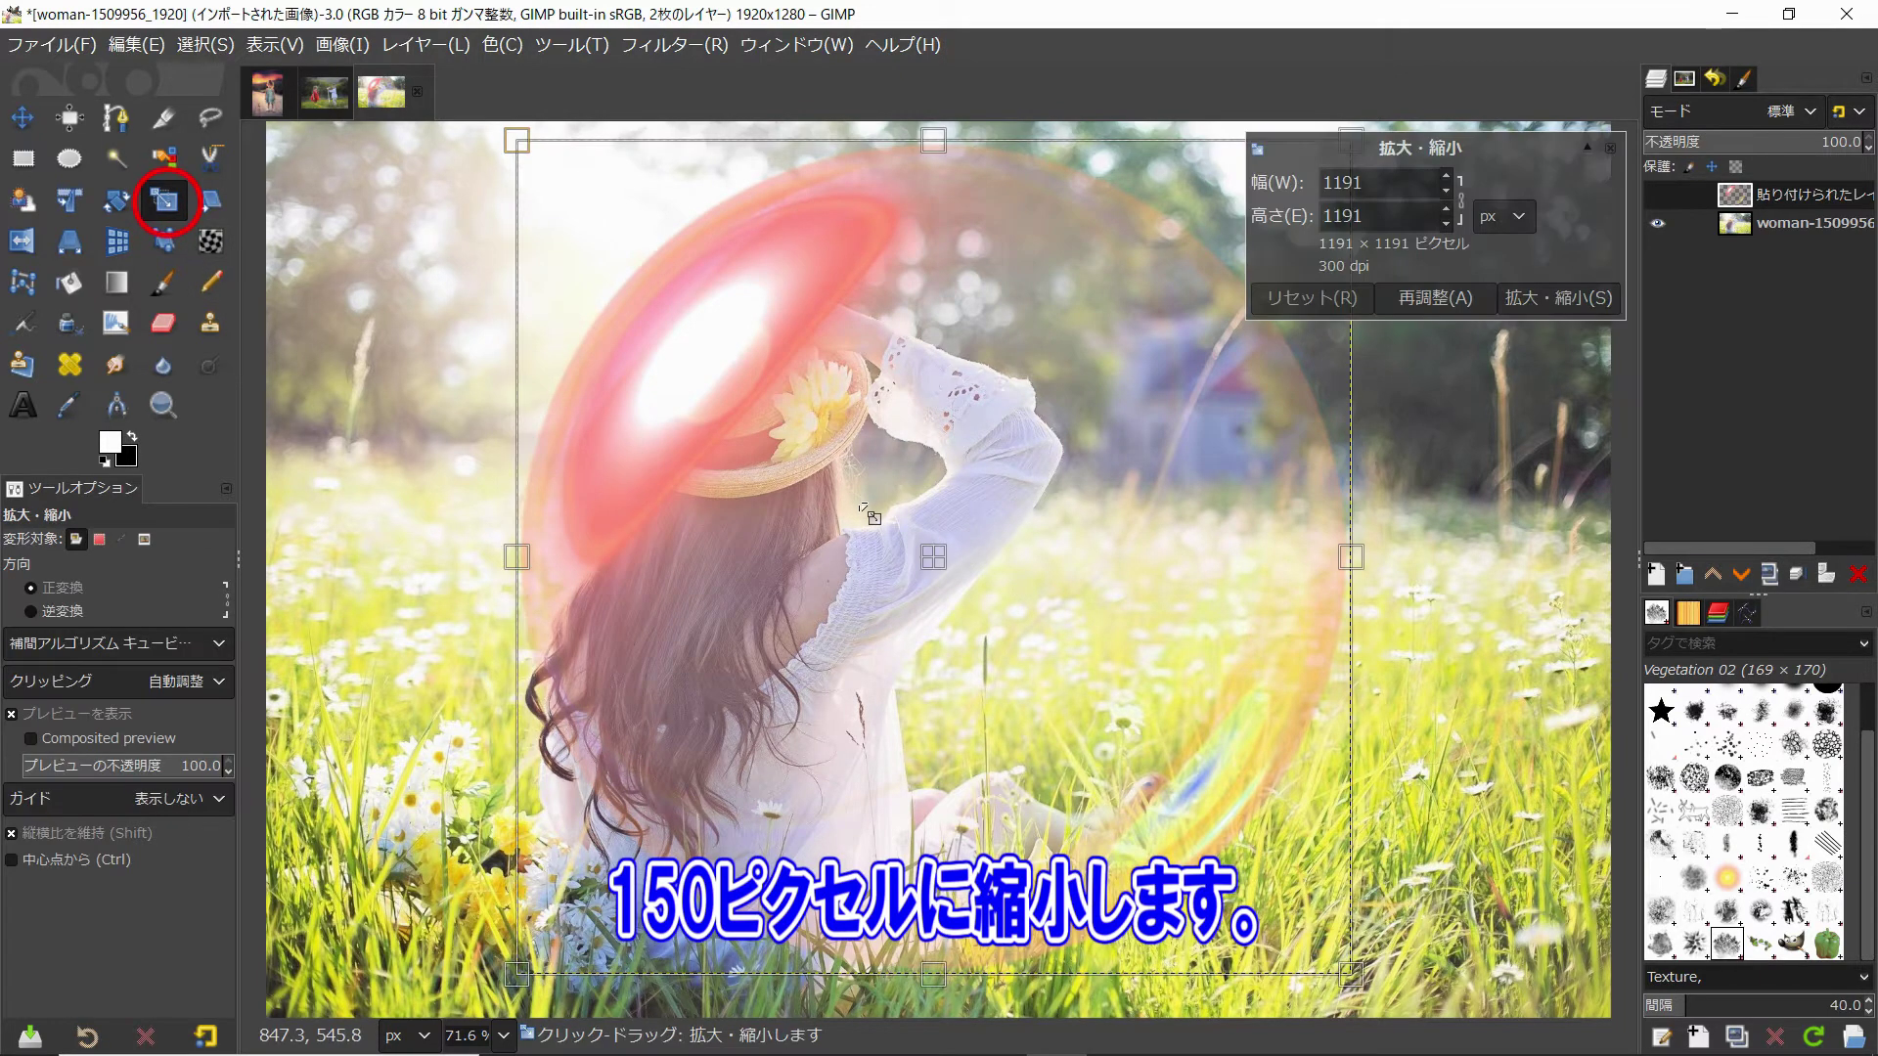
{"action": "double_click", "coordinate": [1426, 187]}
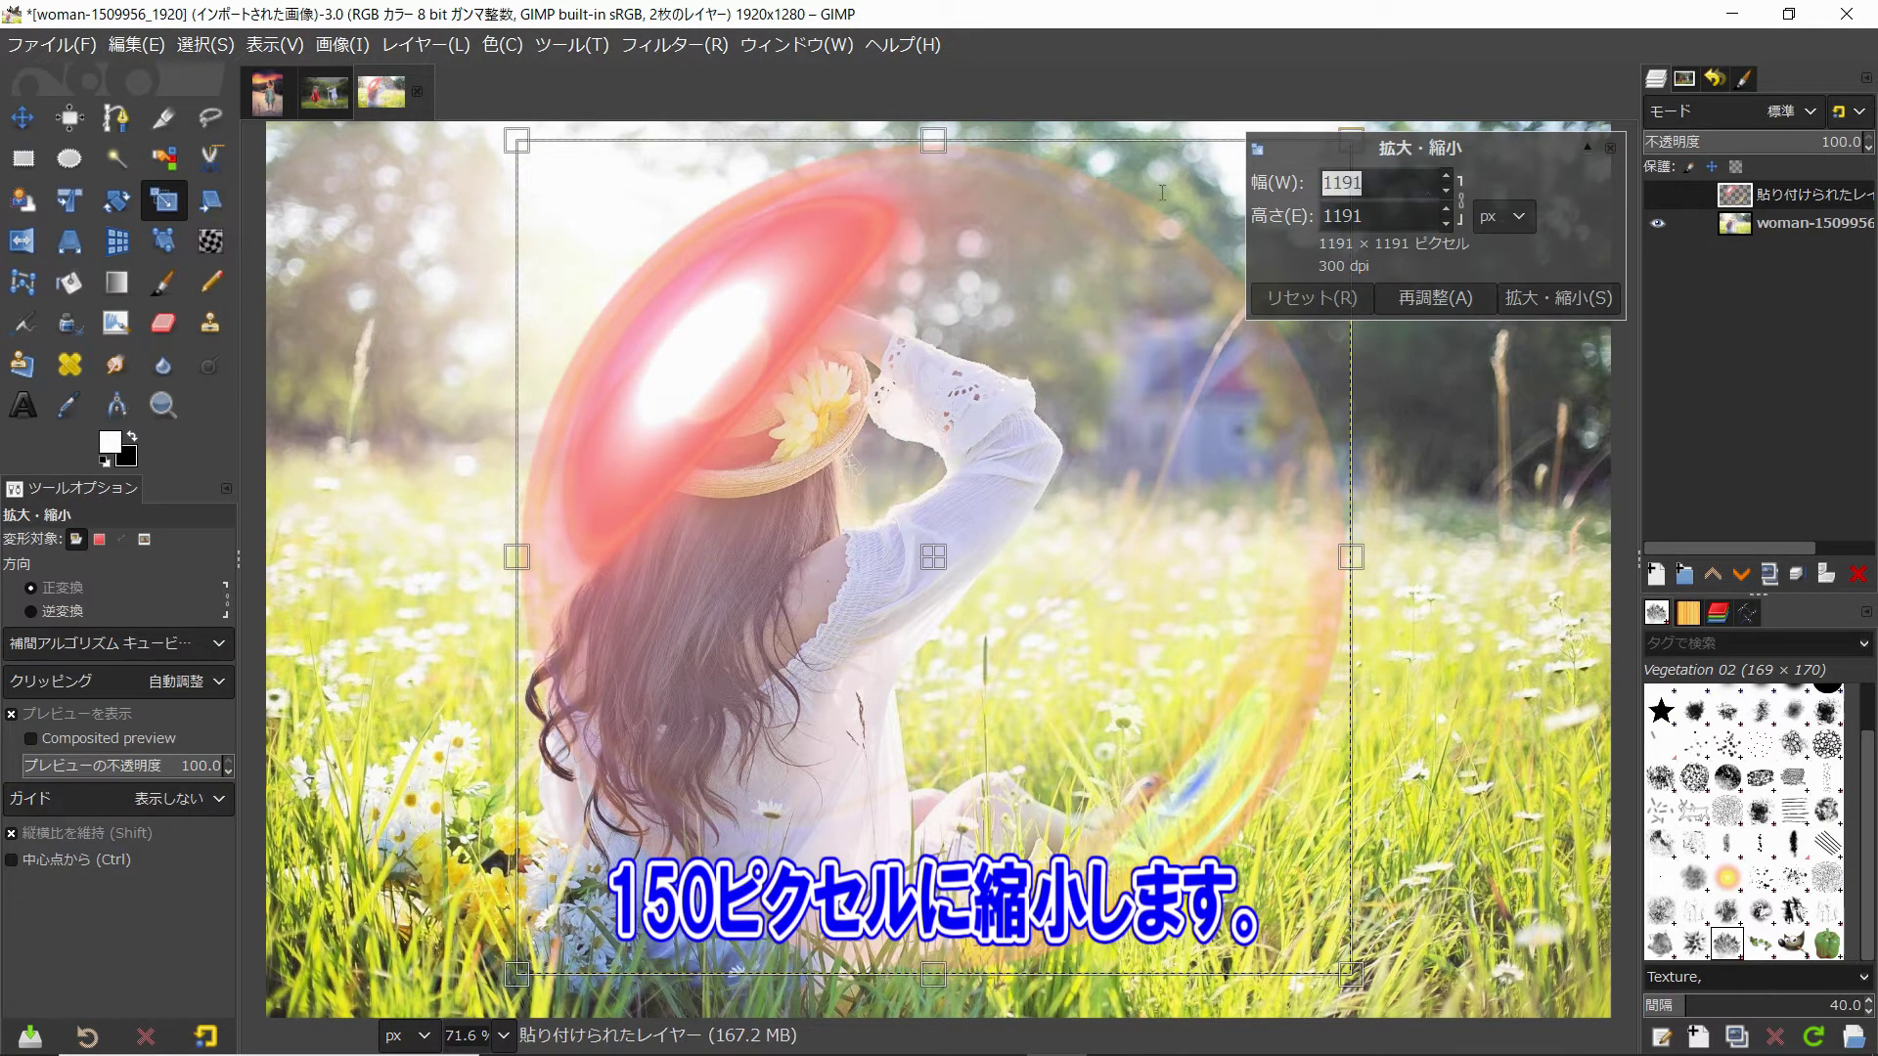
{"action": "type", "text": "150"}
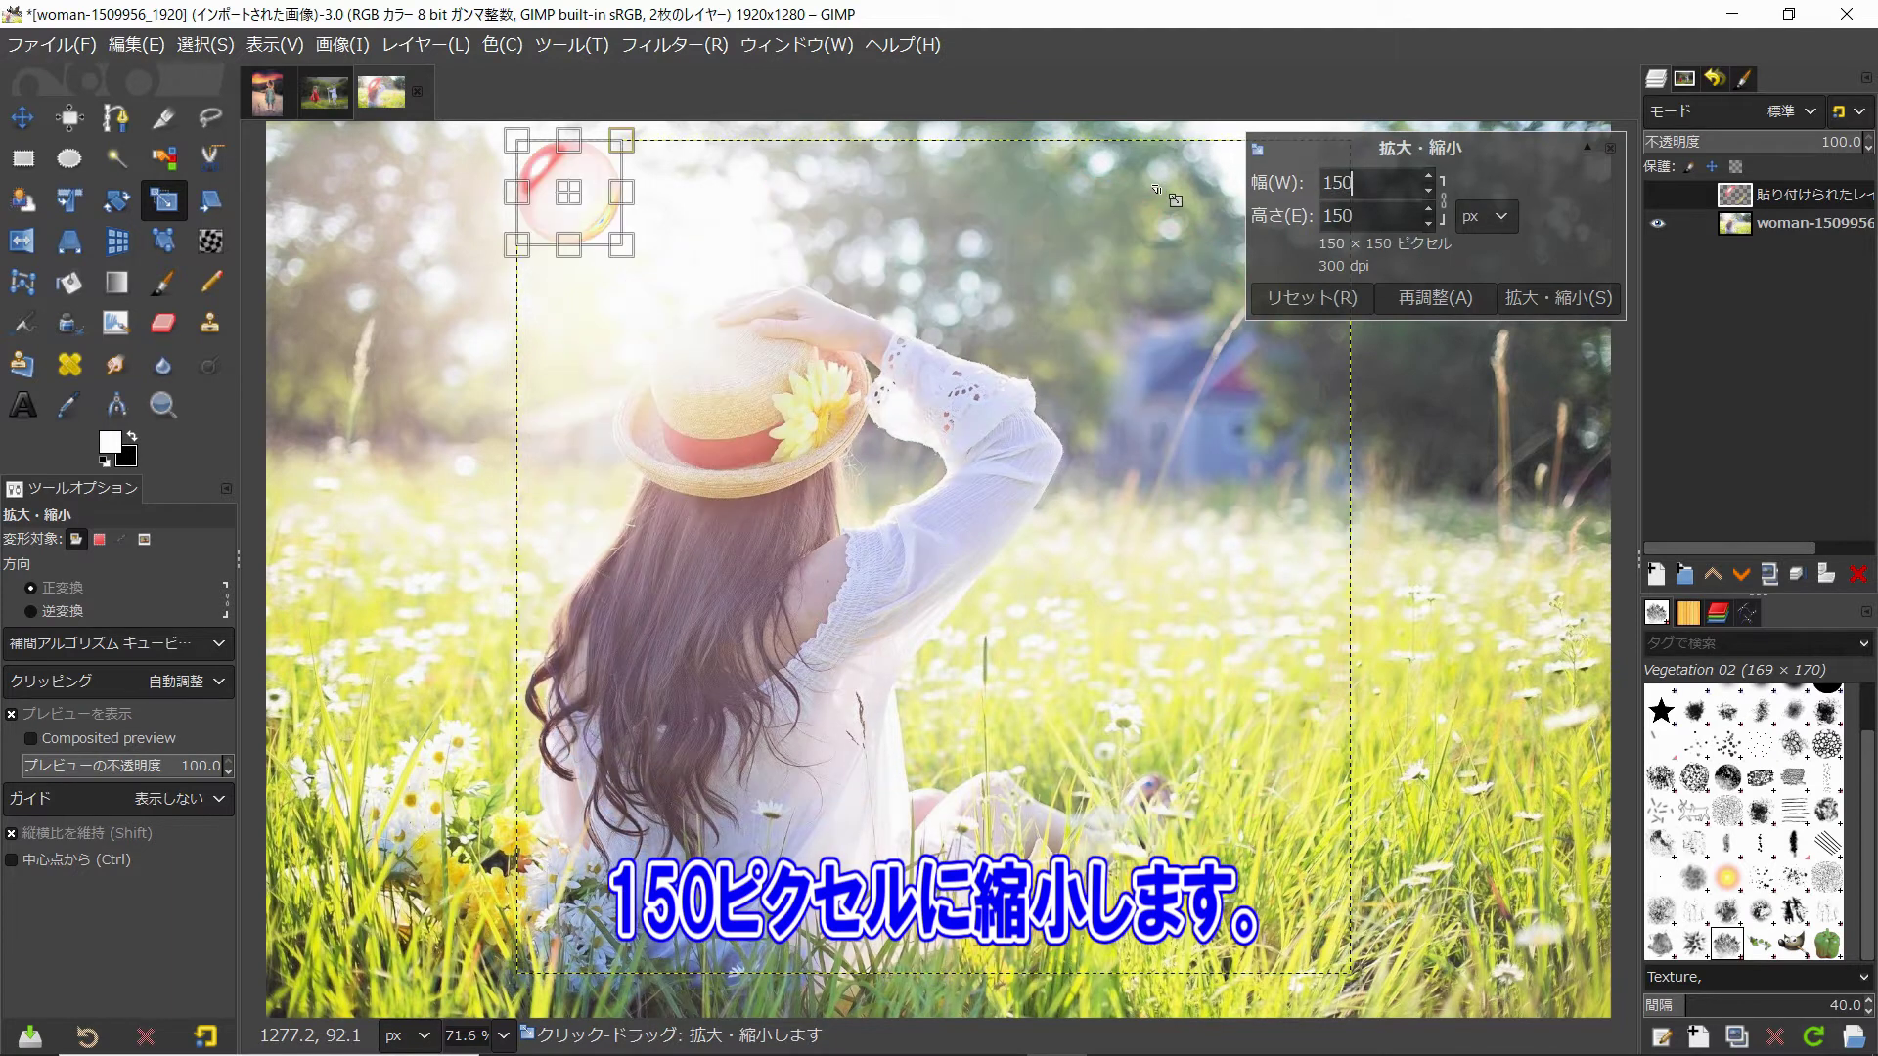
{"action": "left_click", "coordinate": [1568, 301]}
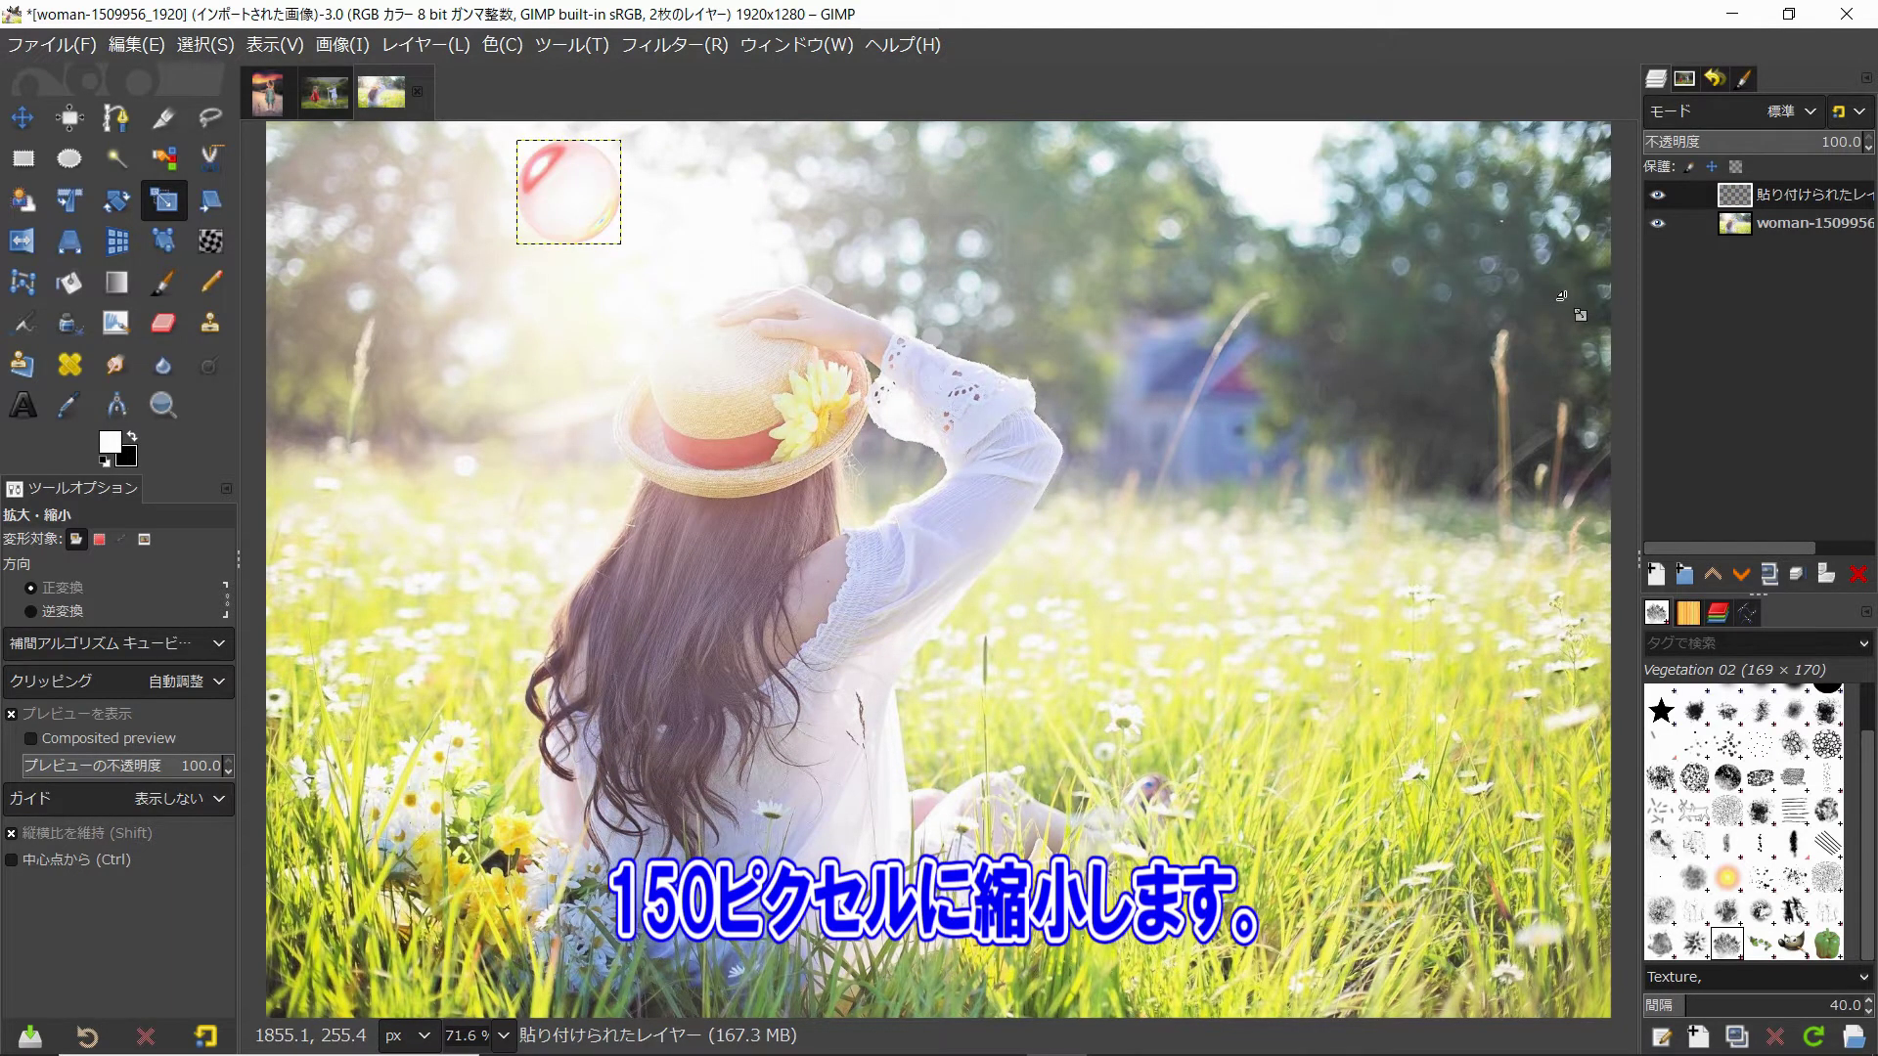
{"action": "left_click", "coordinate": [128, 47]}
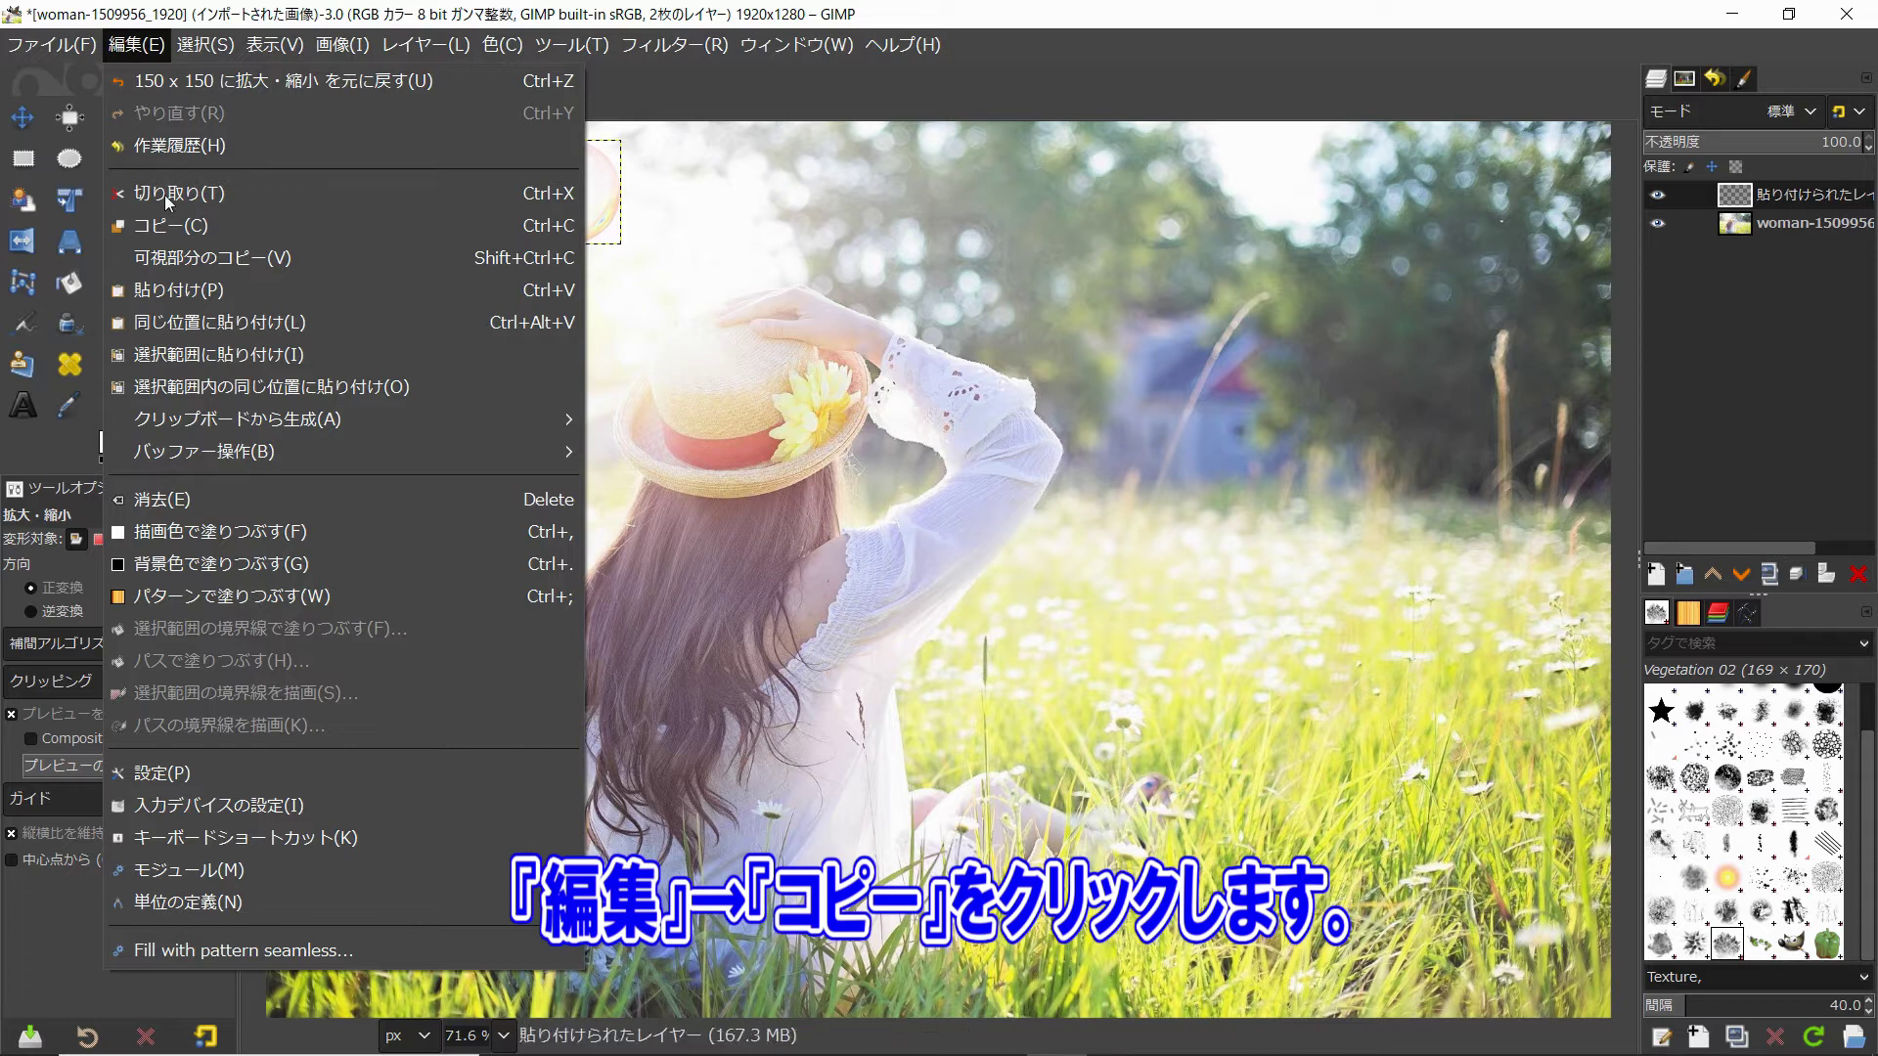
Copy the small bubble layer and select the clipboard brush
{"action": "left_click", "coordinate": [177, 231]}
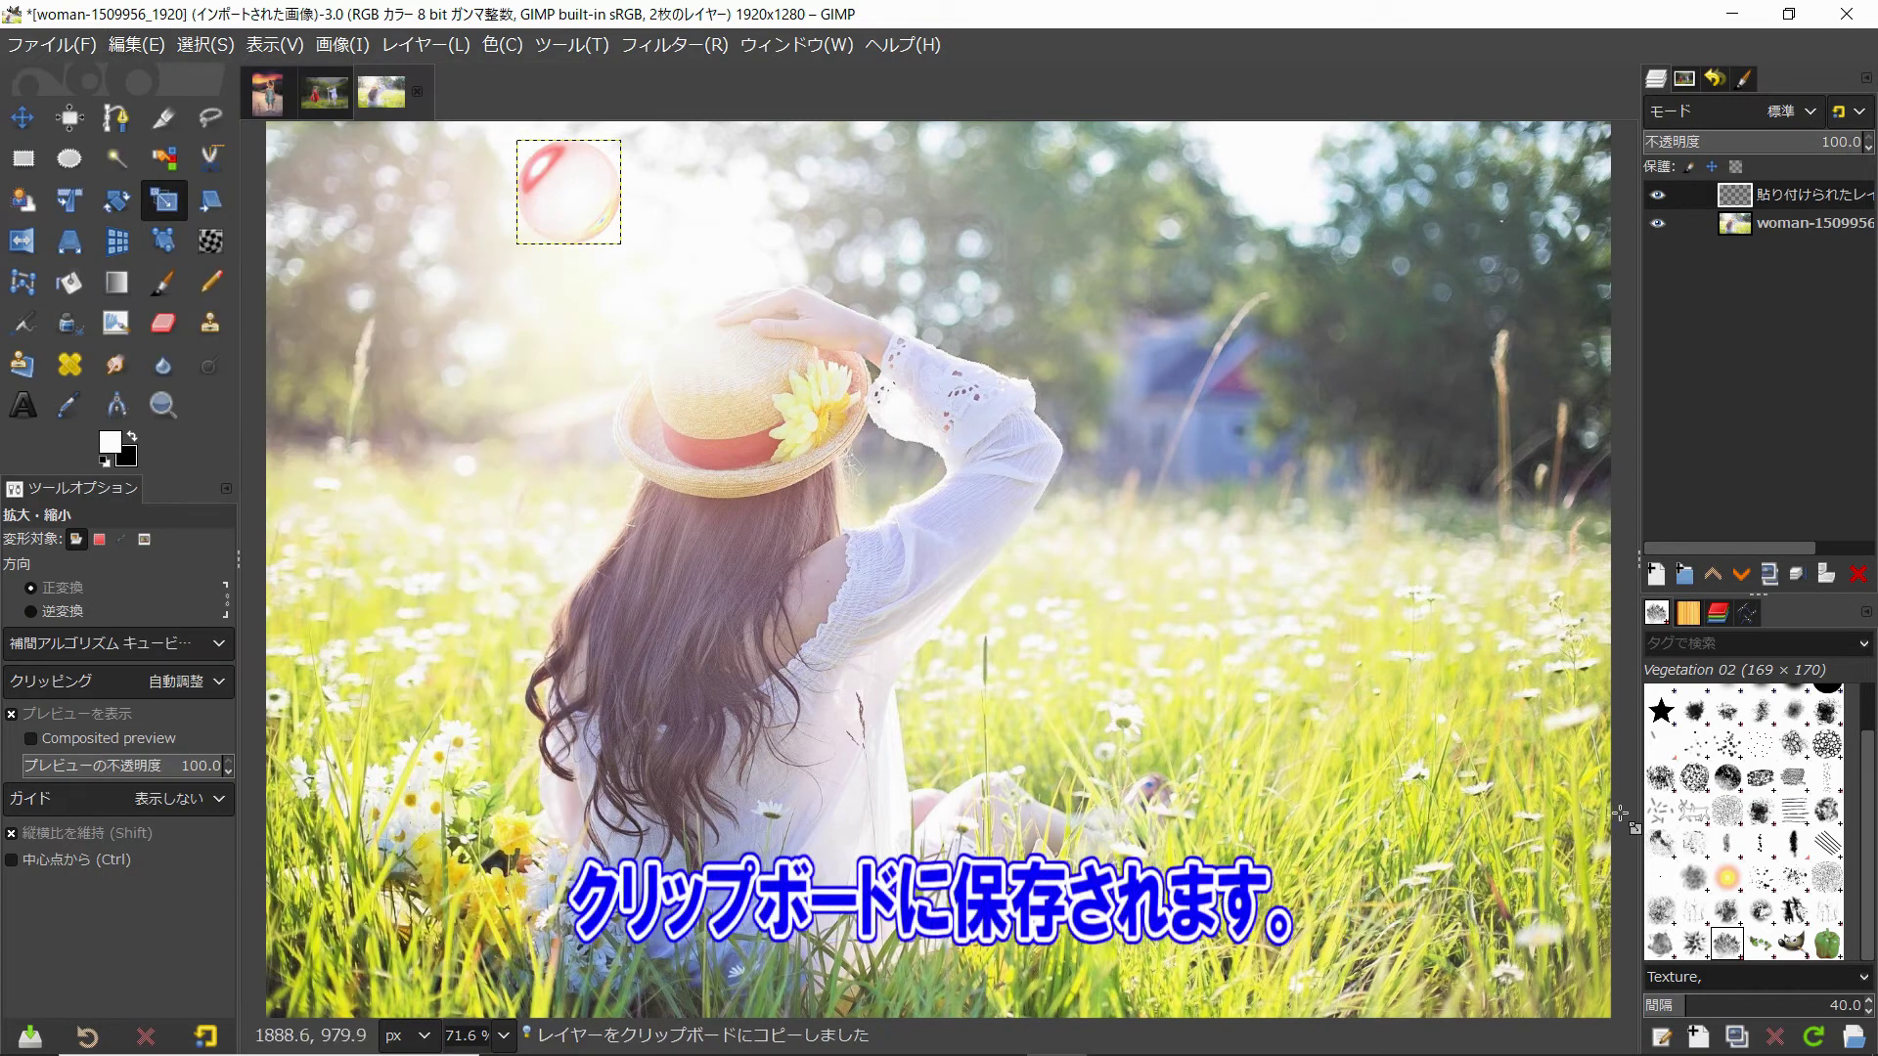
{"action": "scroll", "coordinate": [1868, 792], "scroll_direction": "up", "scroll_amount": 2}
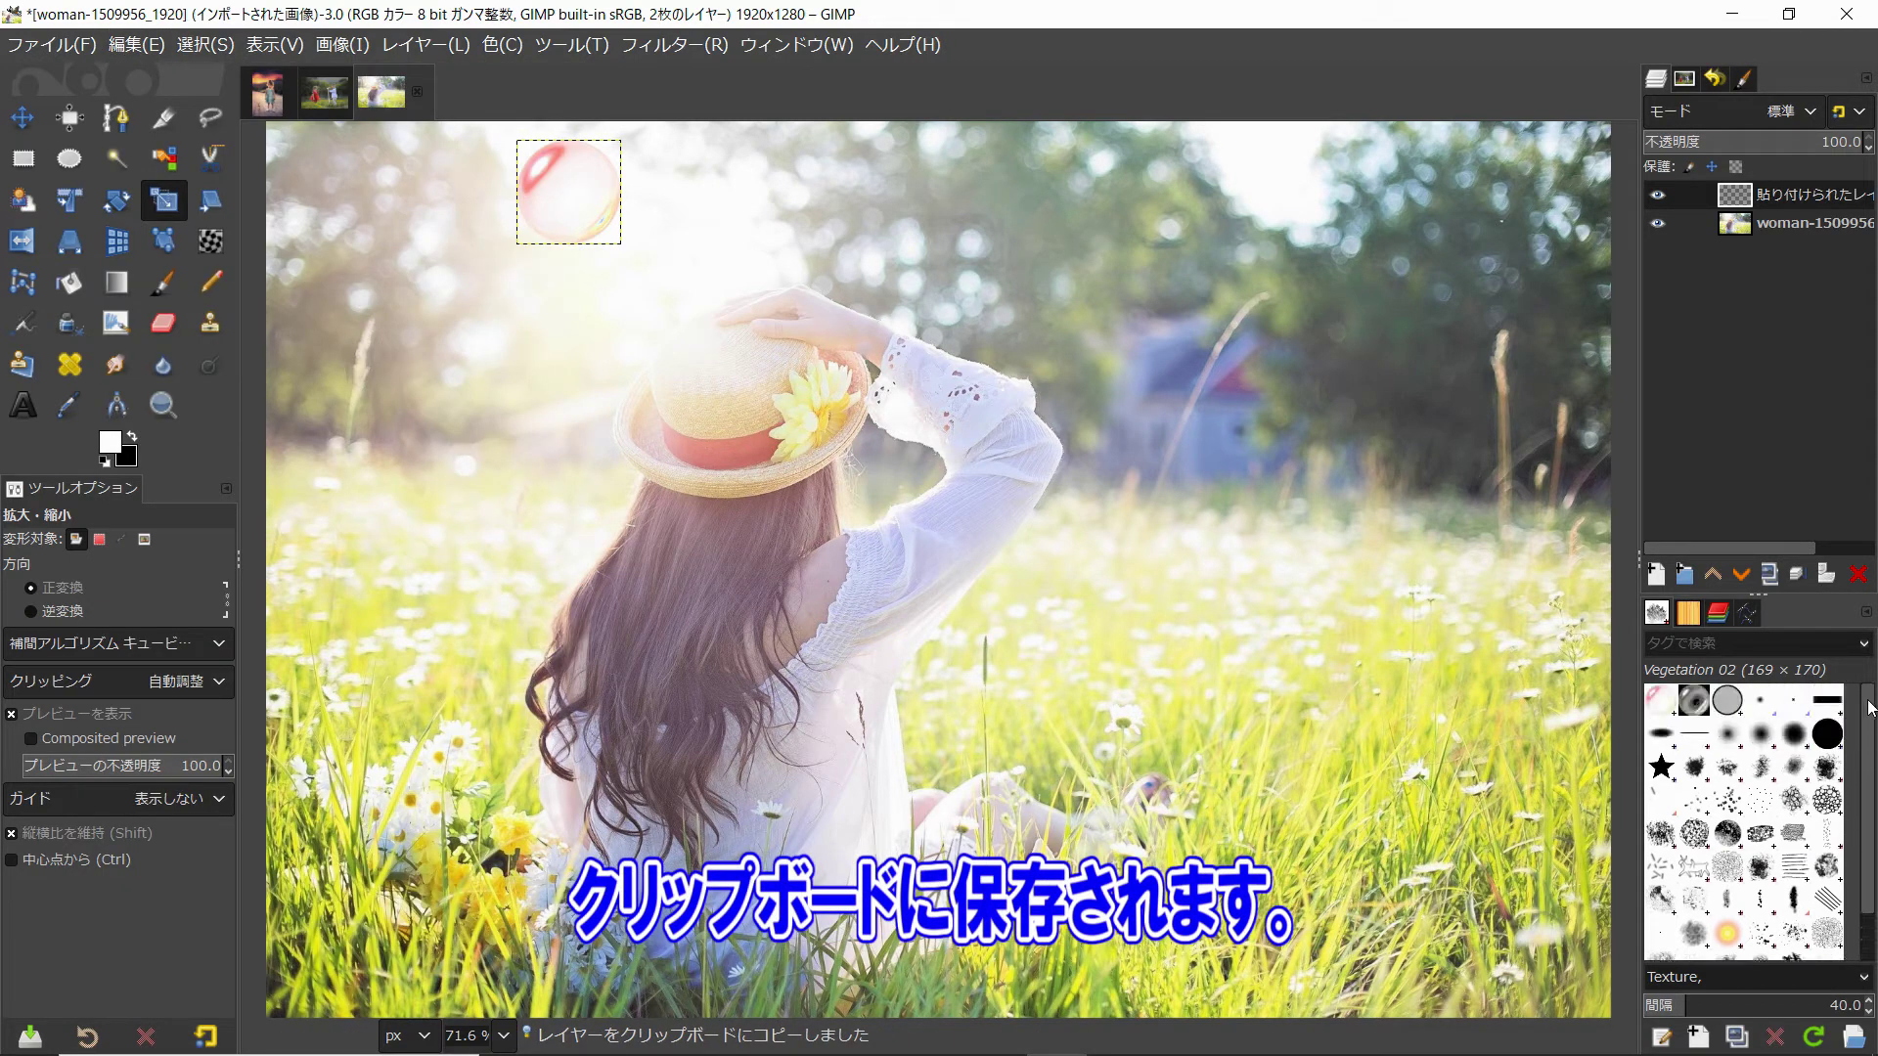
{"action": "left_click", "coordinate": [1678, 709]}
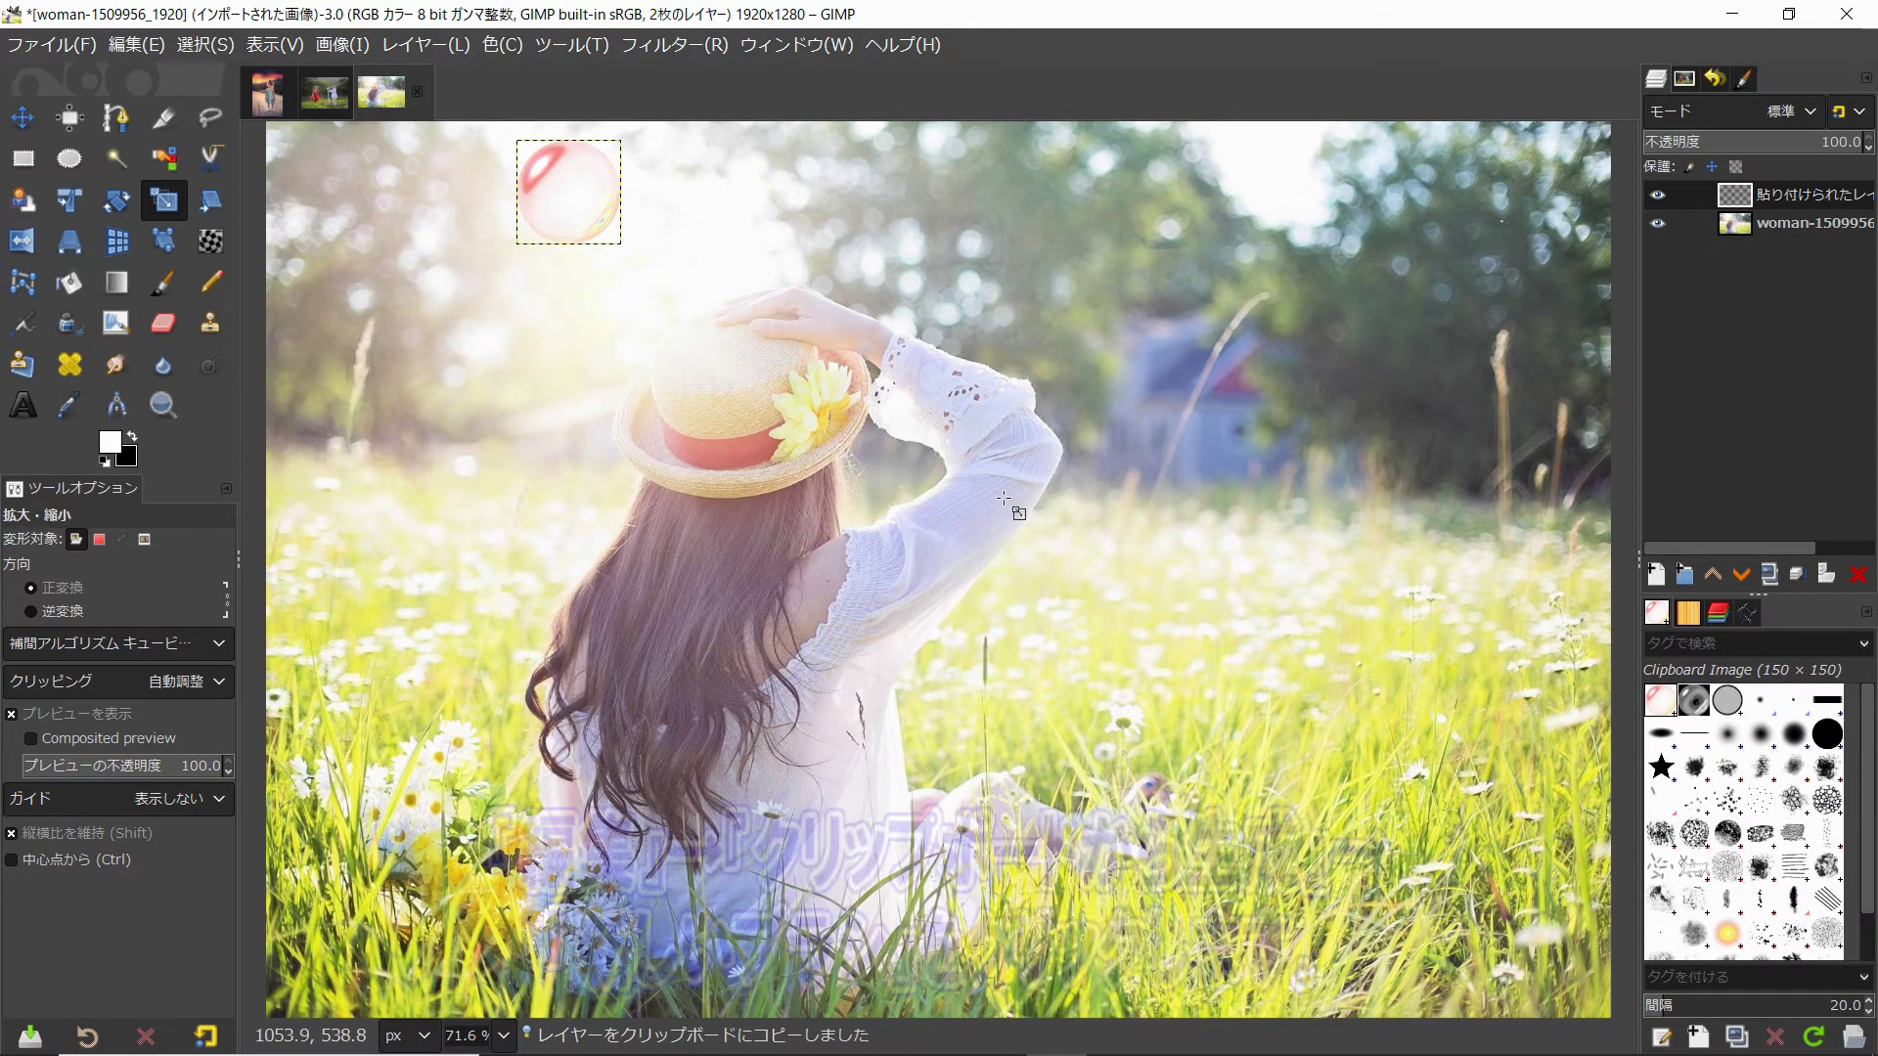
Paste as a new brush named shabondama, file name shabondama, spacing 10, and select it
{"action": "left_click", "coordinate": [122, 45]}
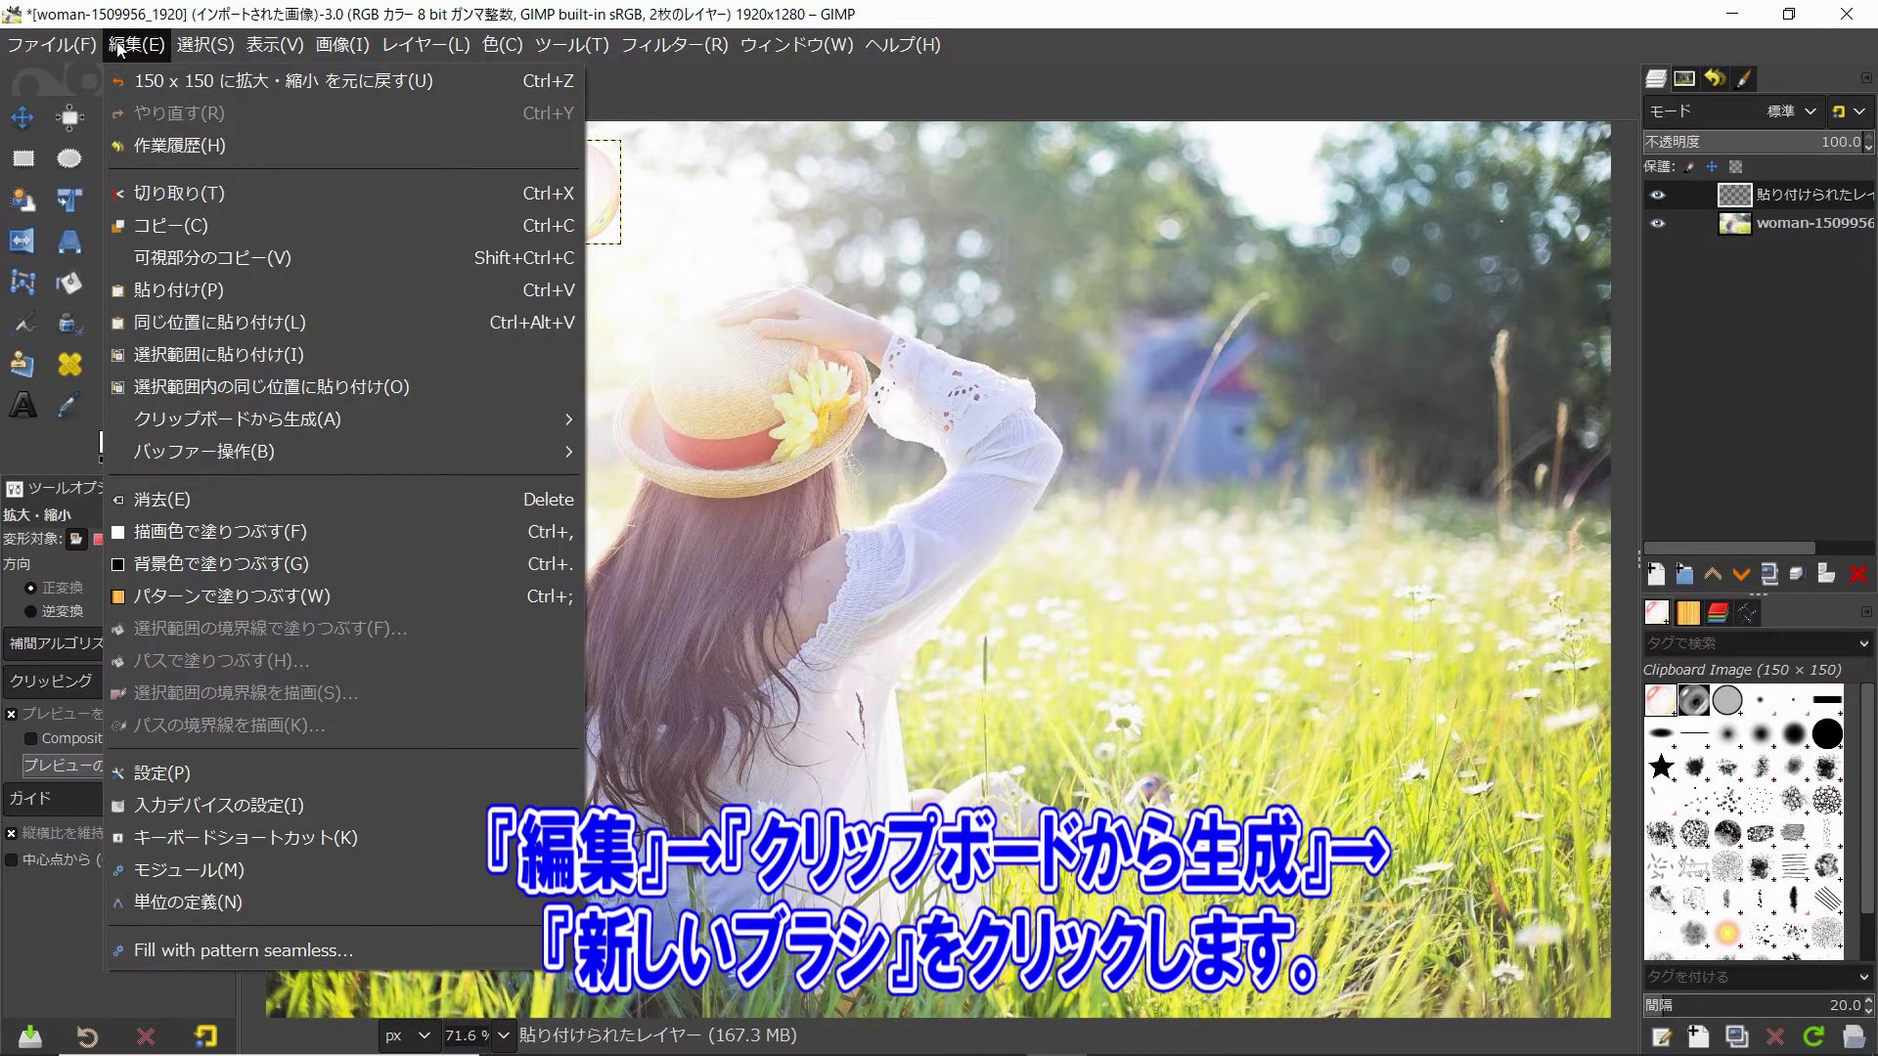
{"action": "mouse_move", "coordinate": [294, 418]}
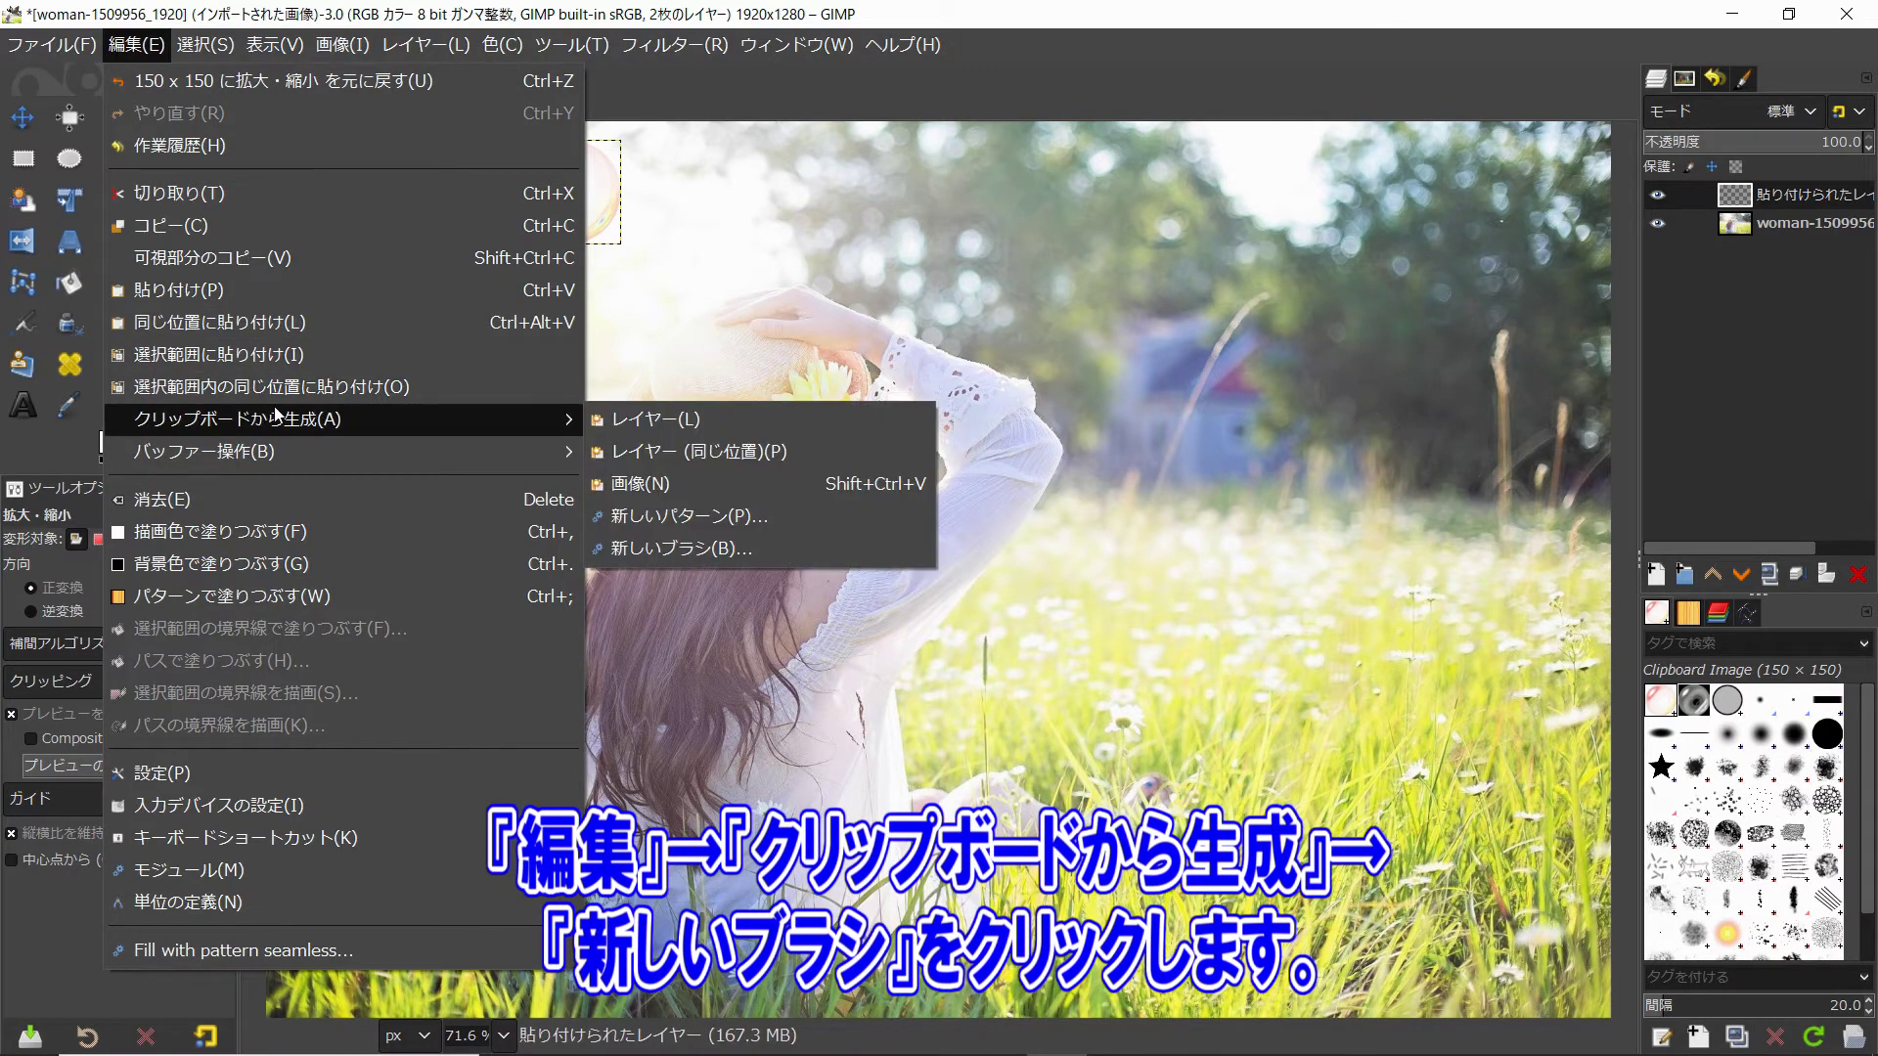
{"action": "left_click", "coordinate": [673, 548]}
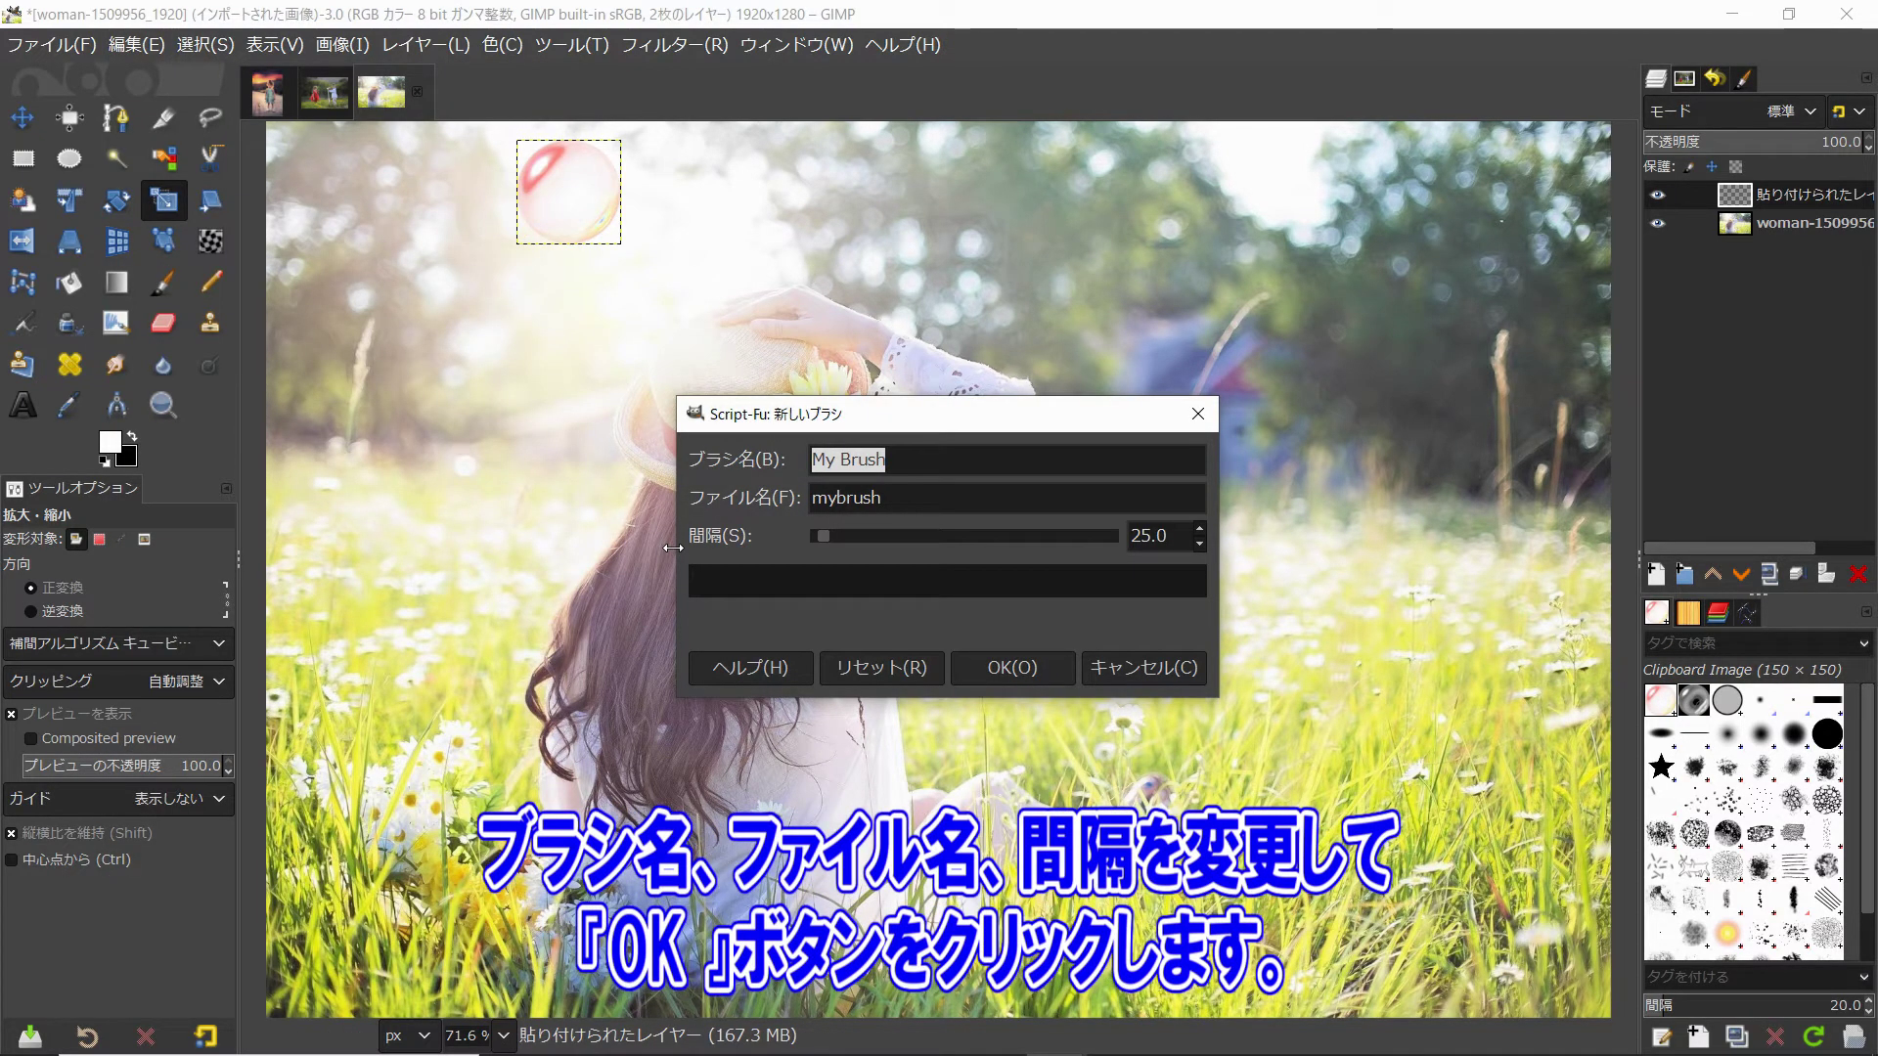
{"action": "type", "text": "shabondama"}
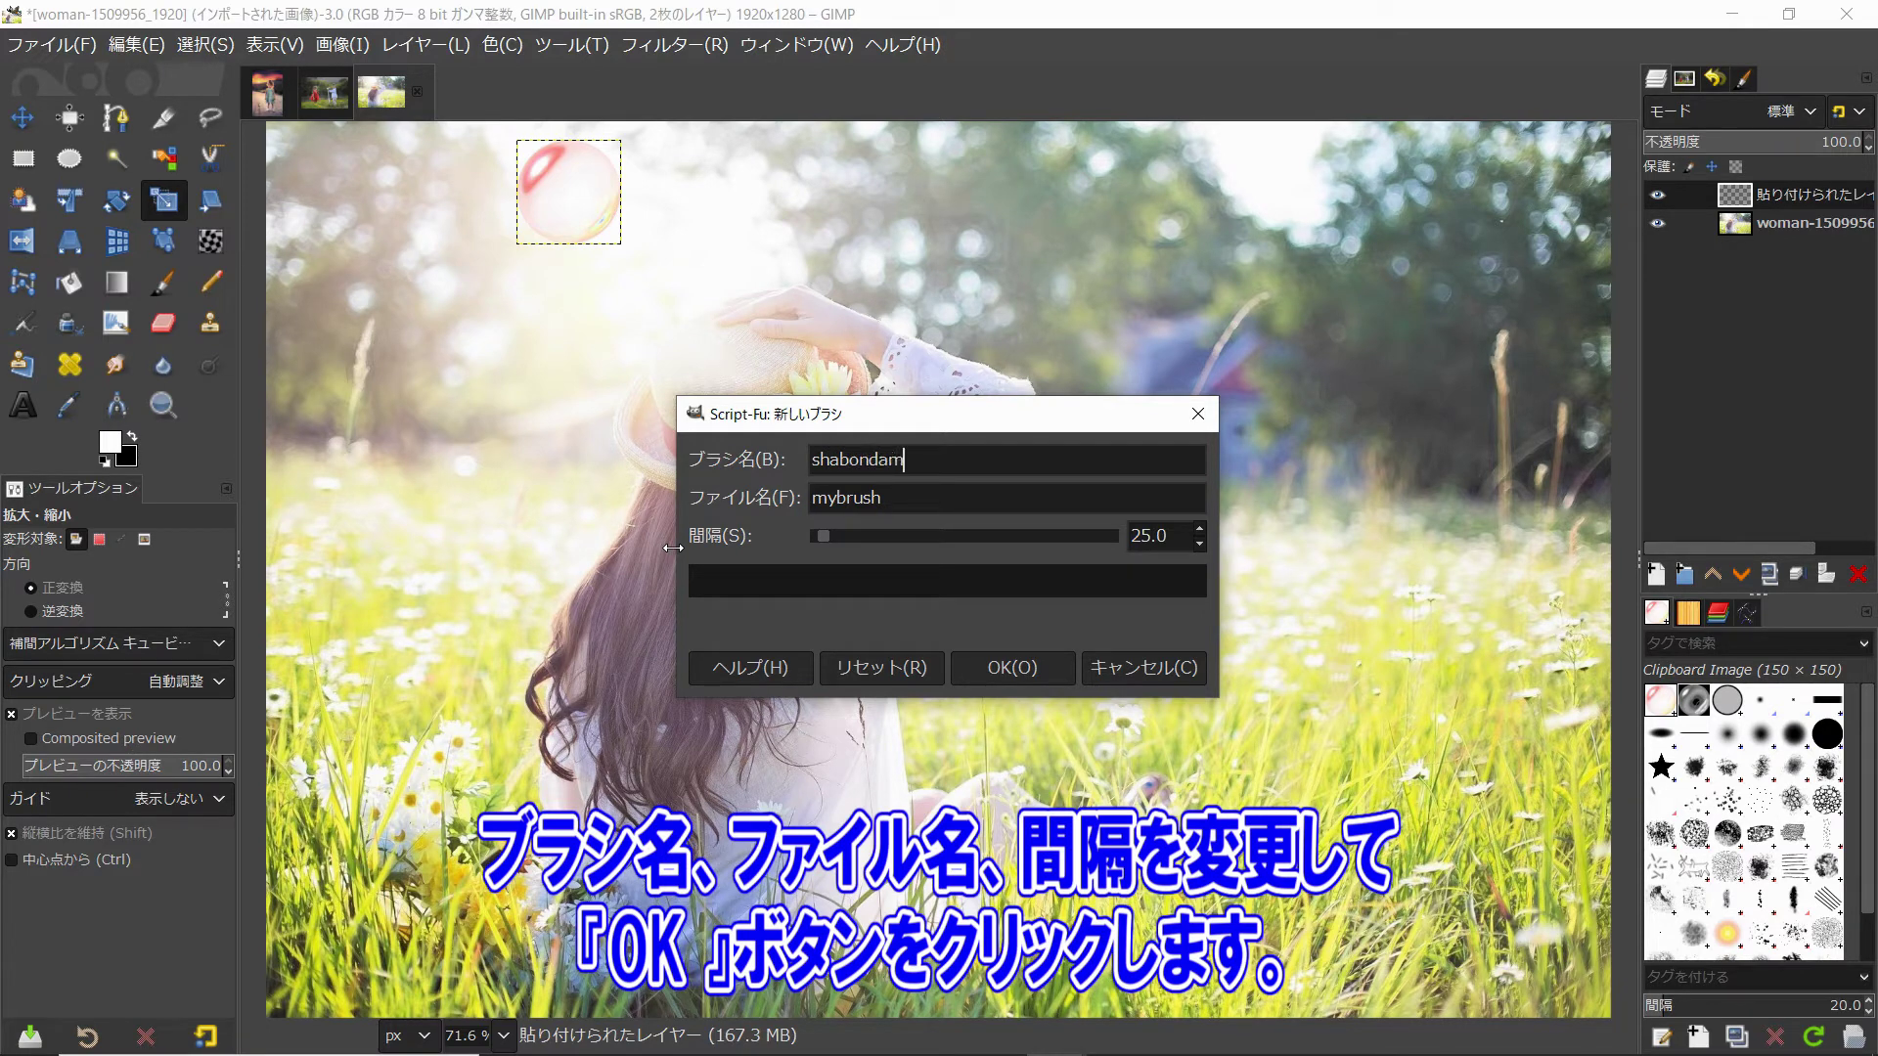
{"action": "double_click", "coordinate": [908, 450]}
{"action": "key", "text": "ctrl+c"}
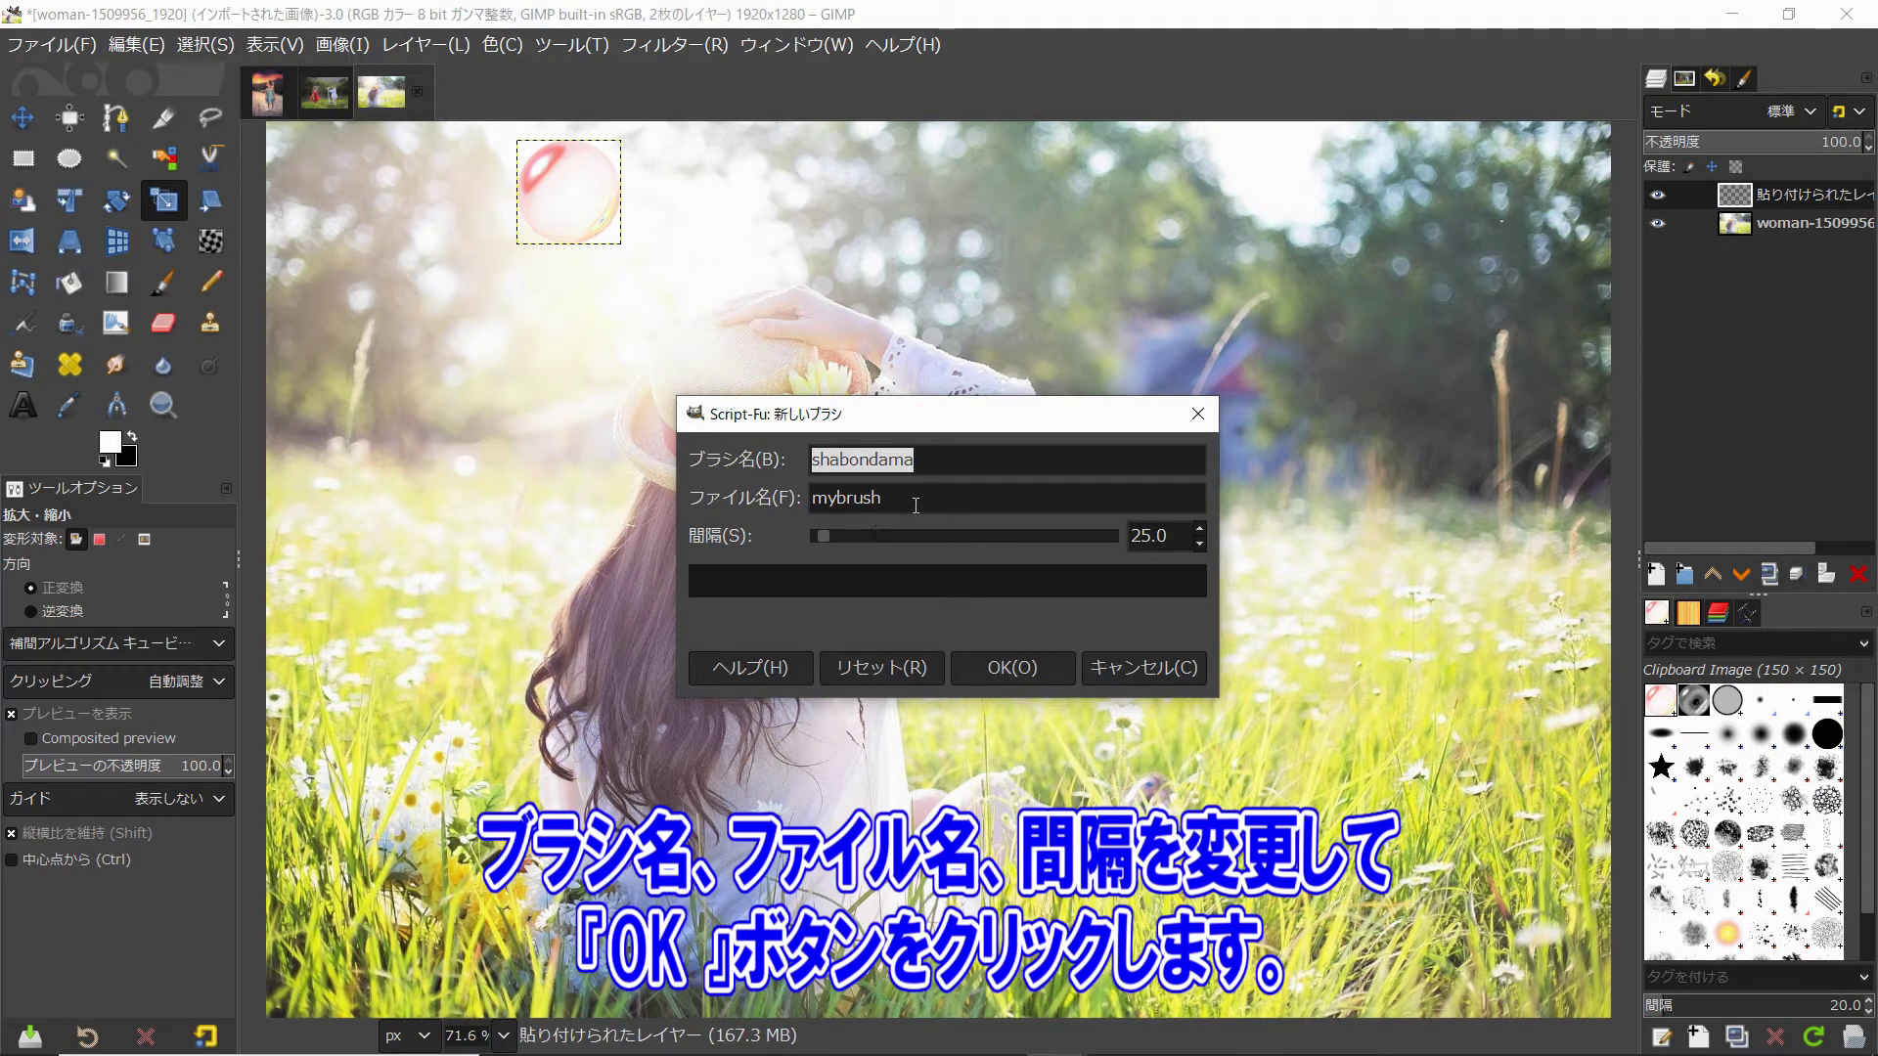
{"action": "double_click", "coordinate": [871, 499]}
{"action": "key", "text": "ctrl+v"}
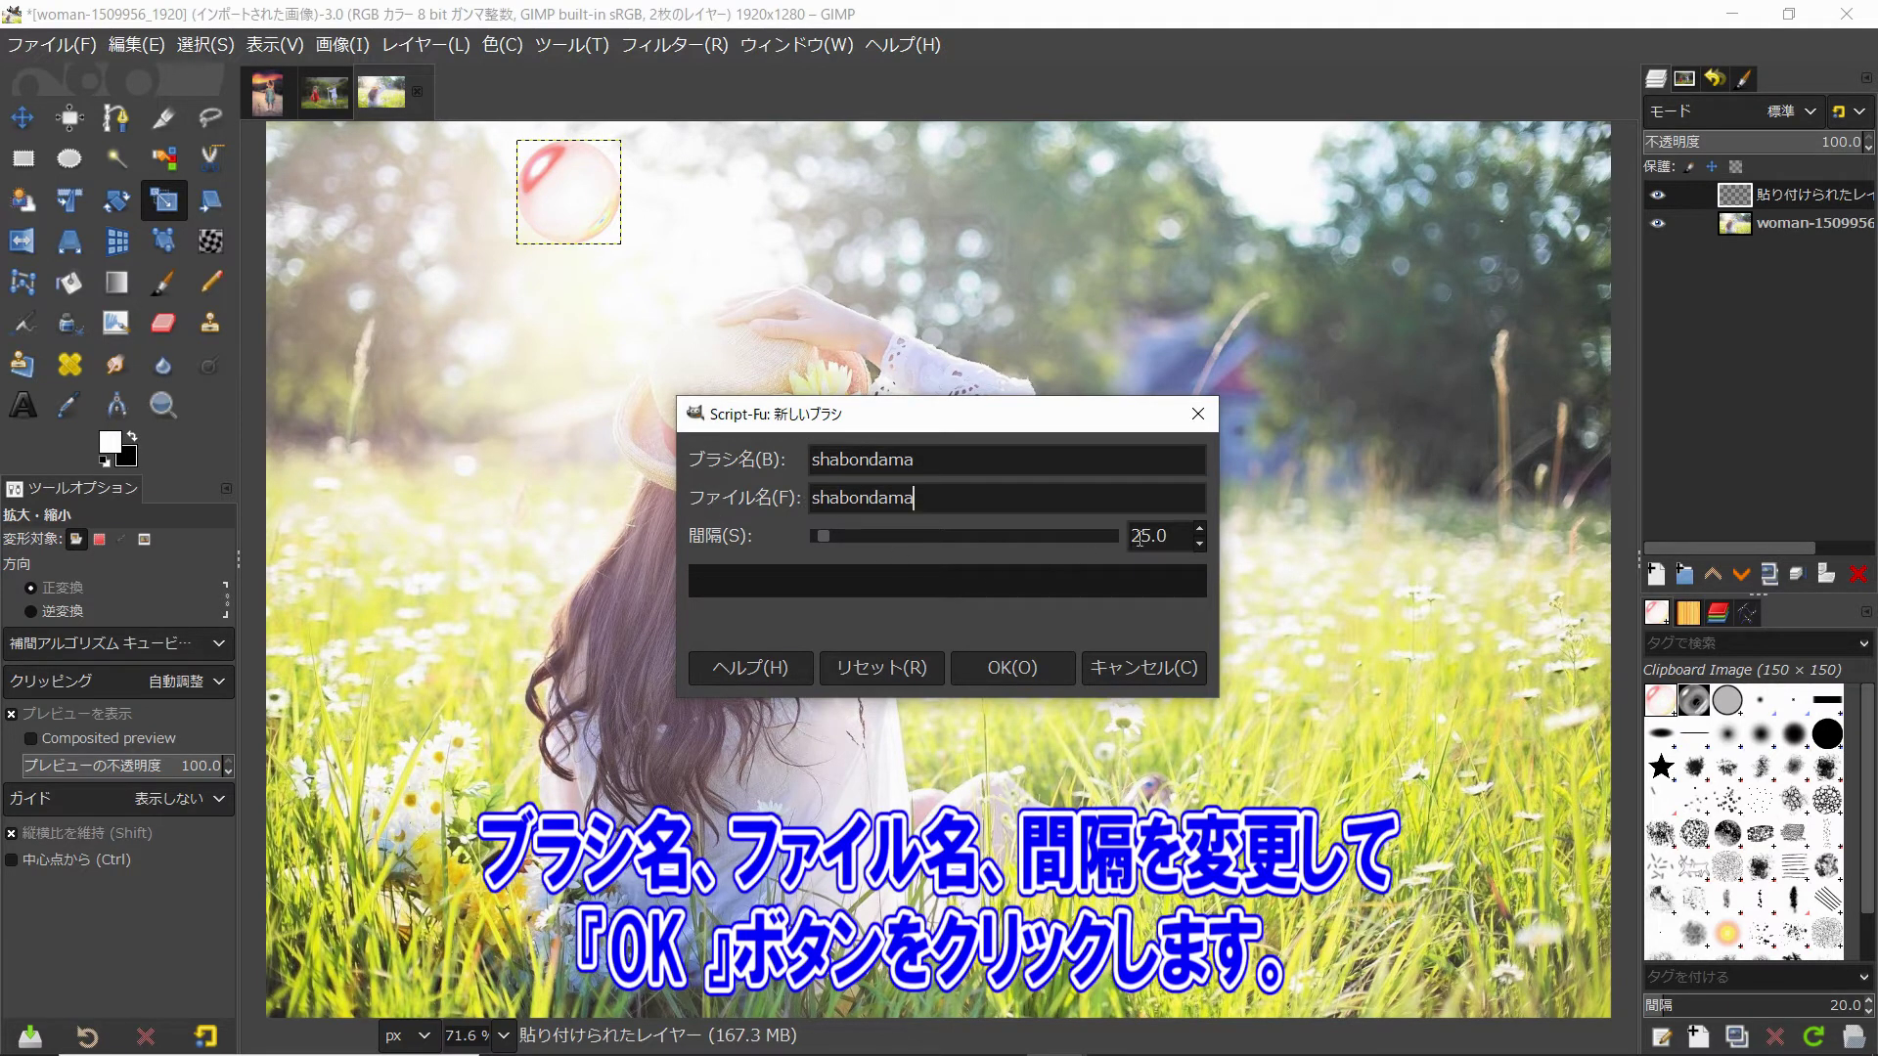
{"action": "double_click", "coordinate": [1146, 536]}
{"action": "type", "text": "10"}
{"action": "key", "text": "Tab"}
{"action": "left_click", "coordinate": [1044, 668]}
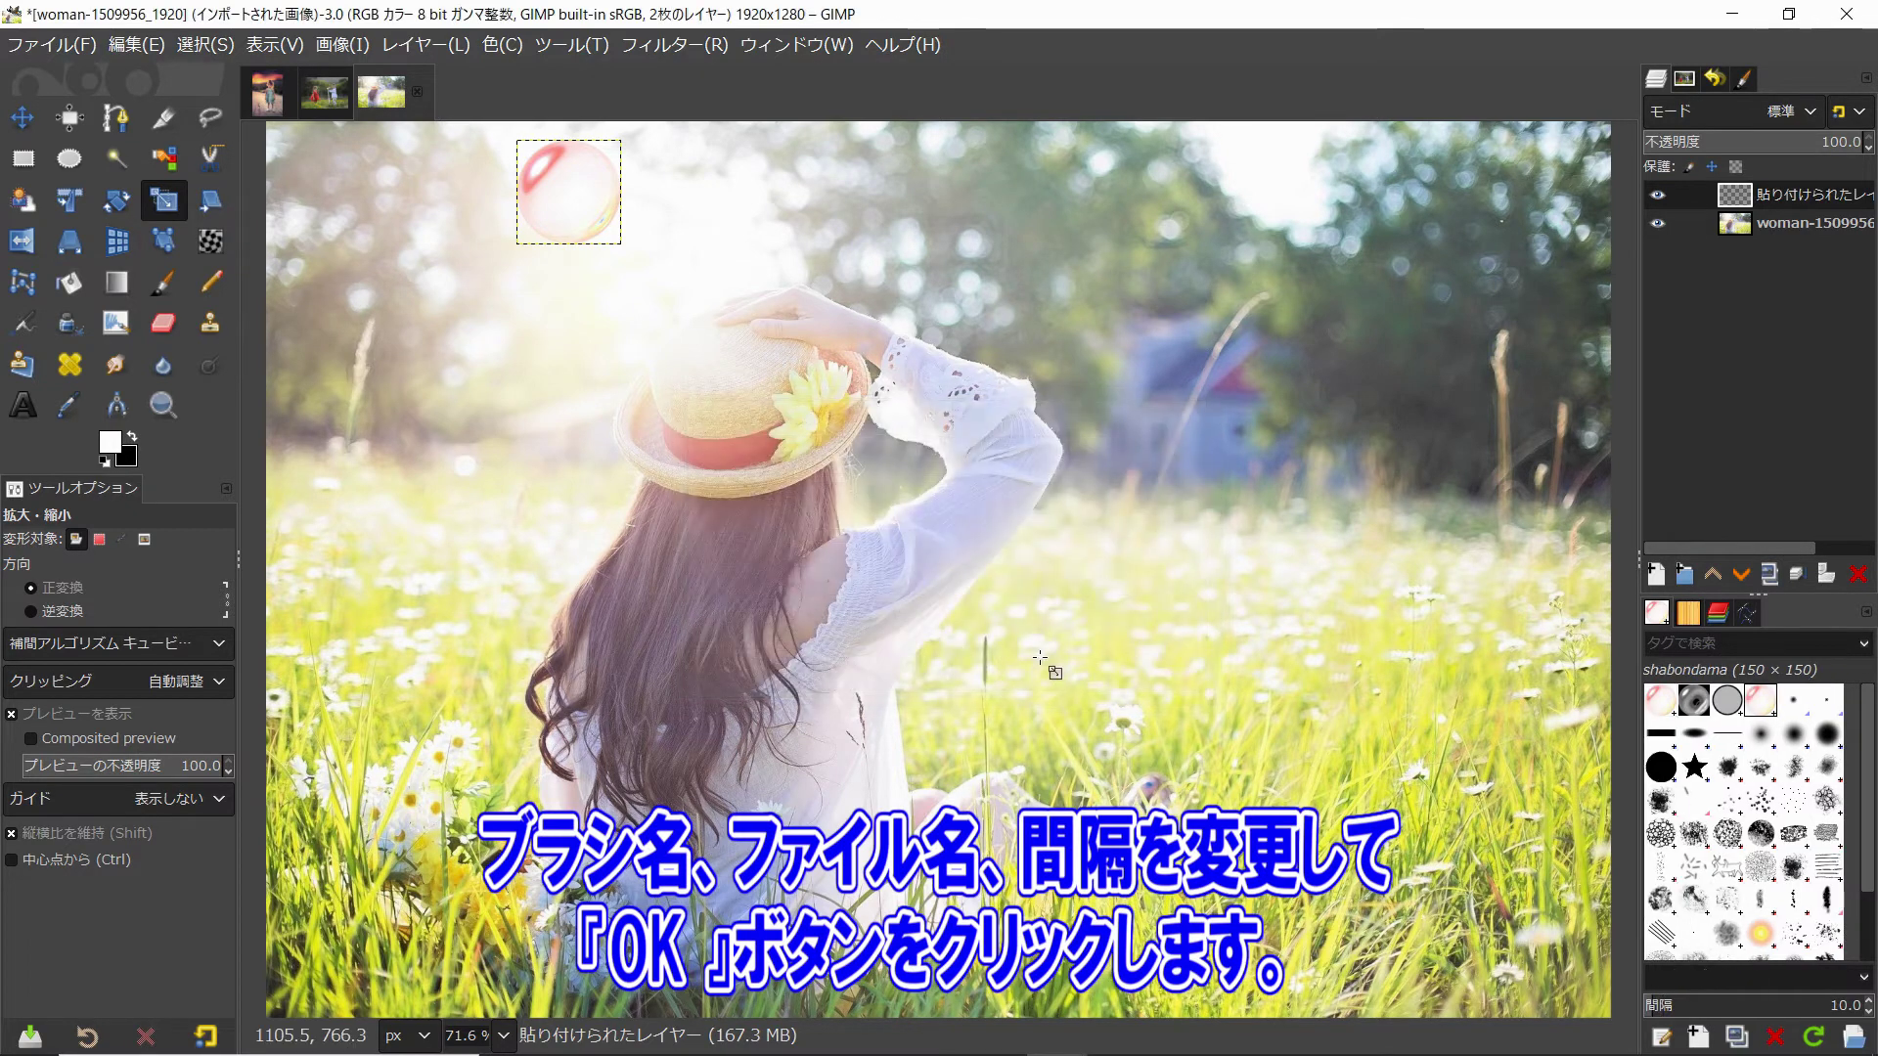
{"action": "left_click", "coordinate": [1773, 712]}
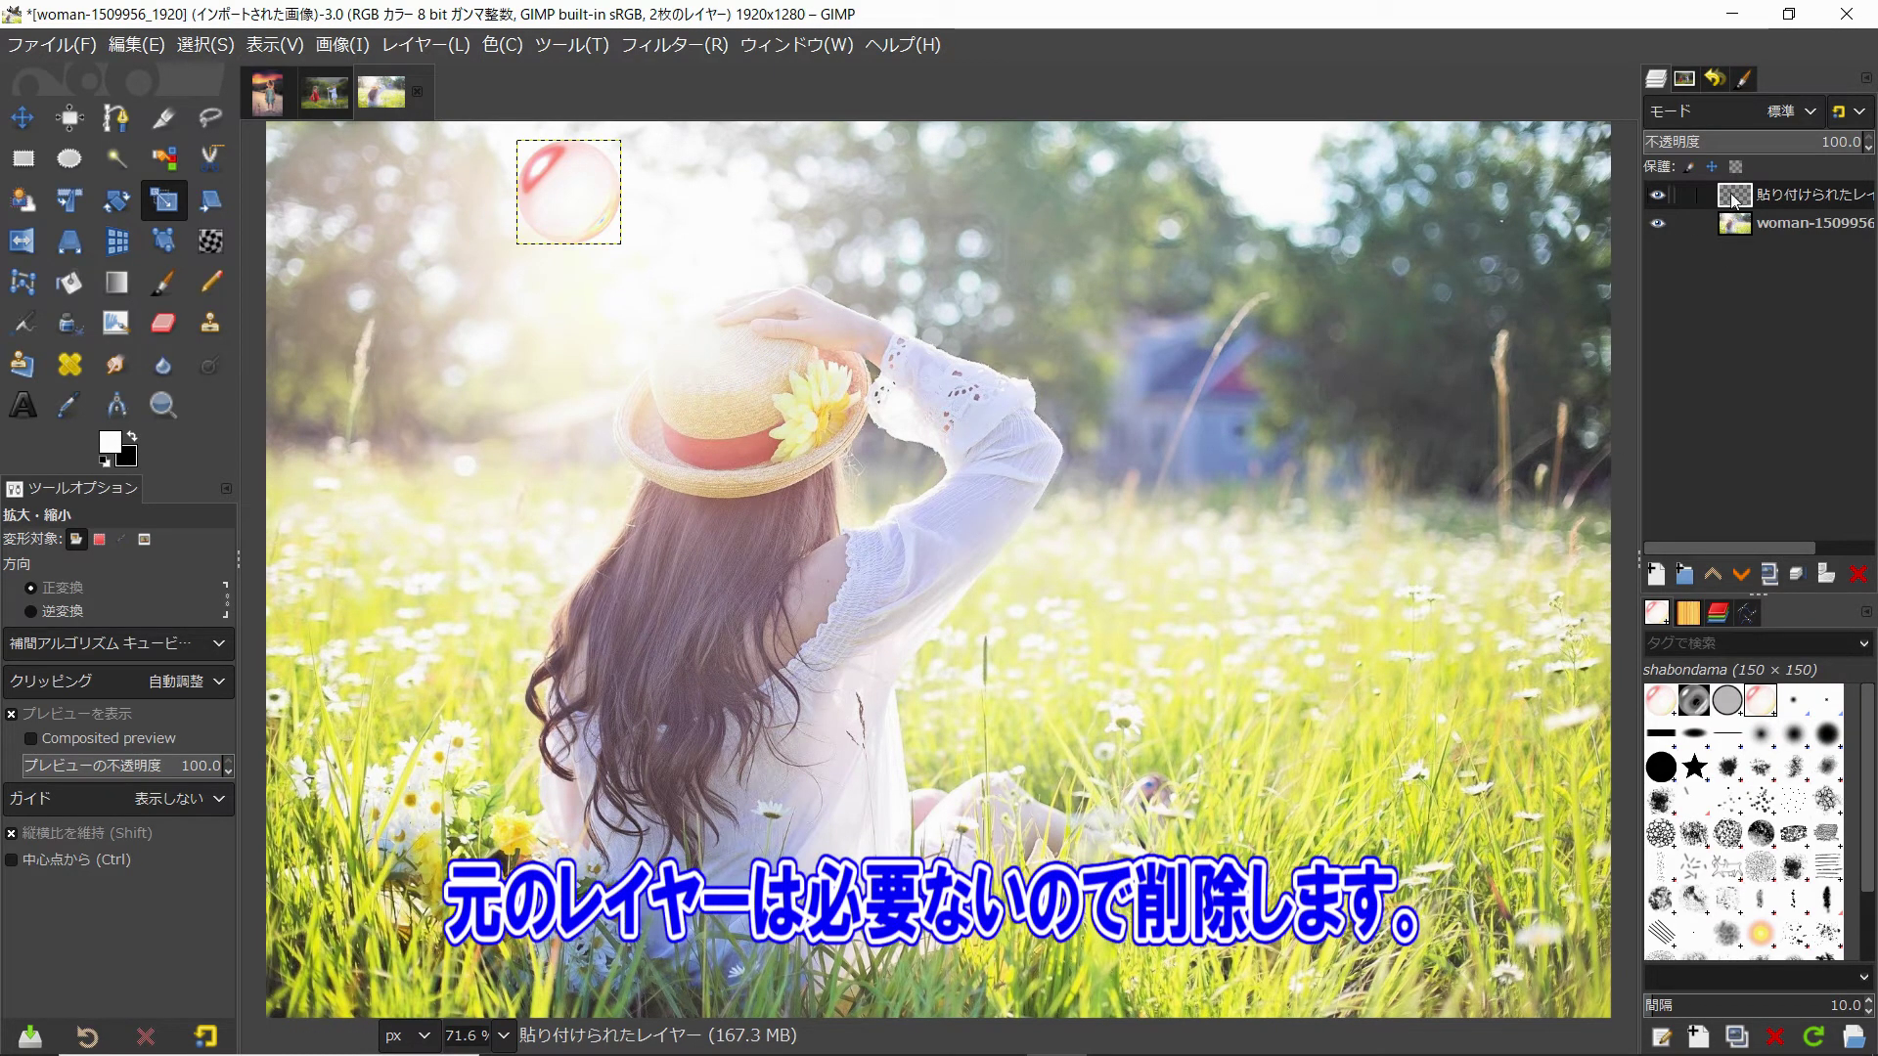
Replace the pasted bubble layer with a new transparent layer in Screen mode
{"action": "left_click", "coordinate": [1858, 575]}
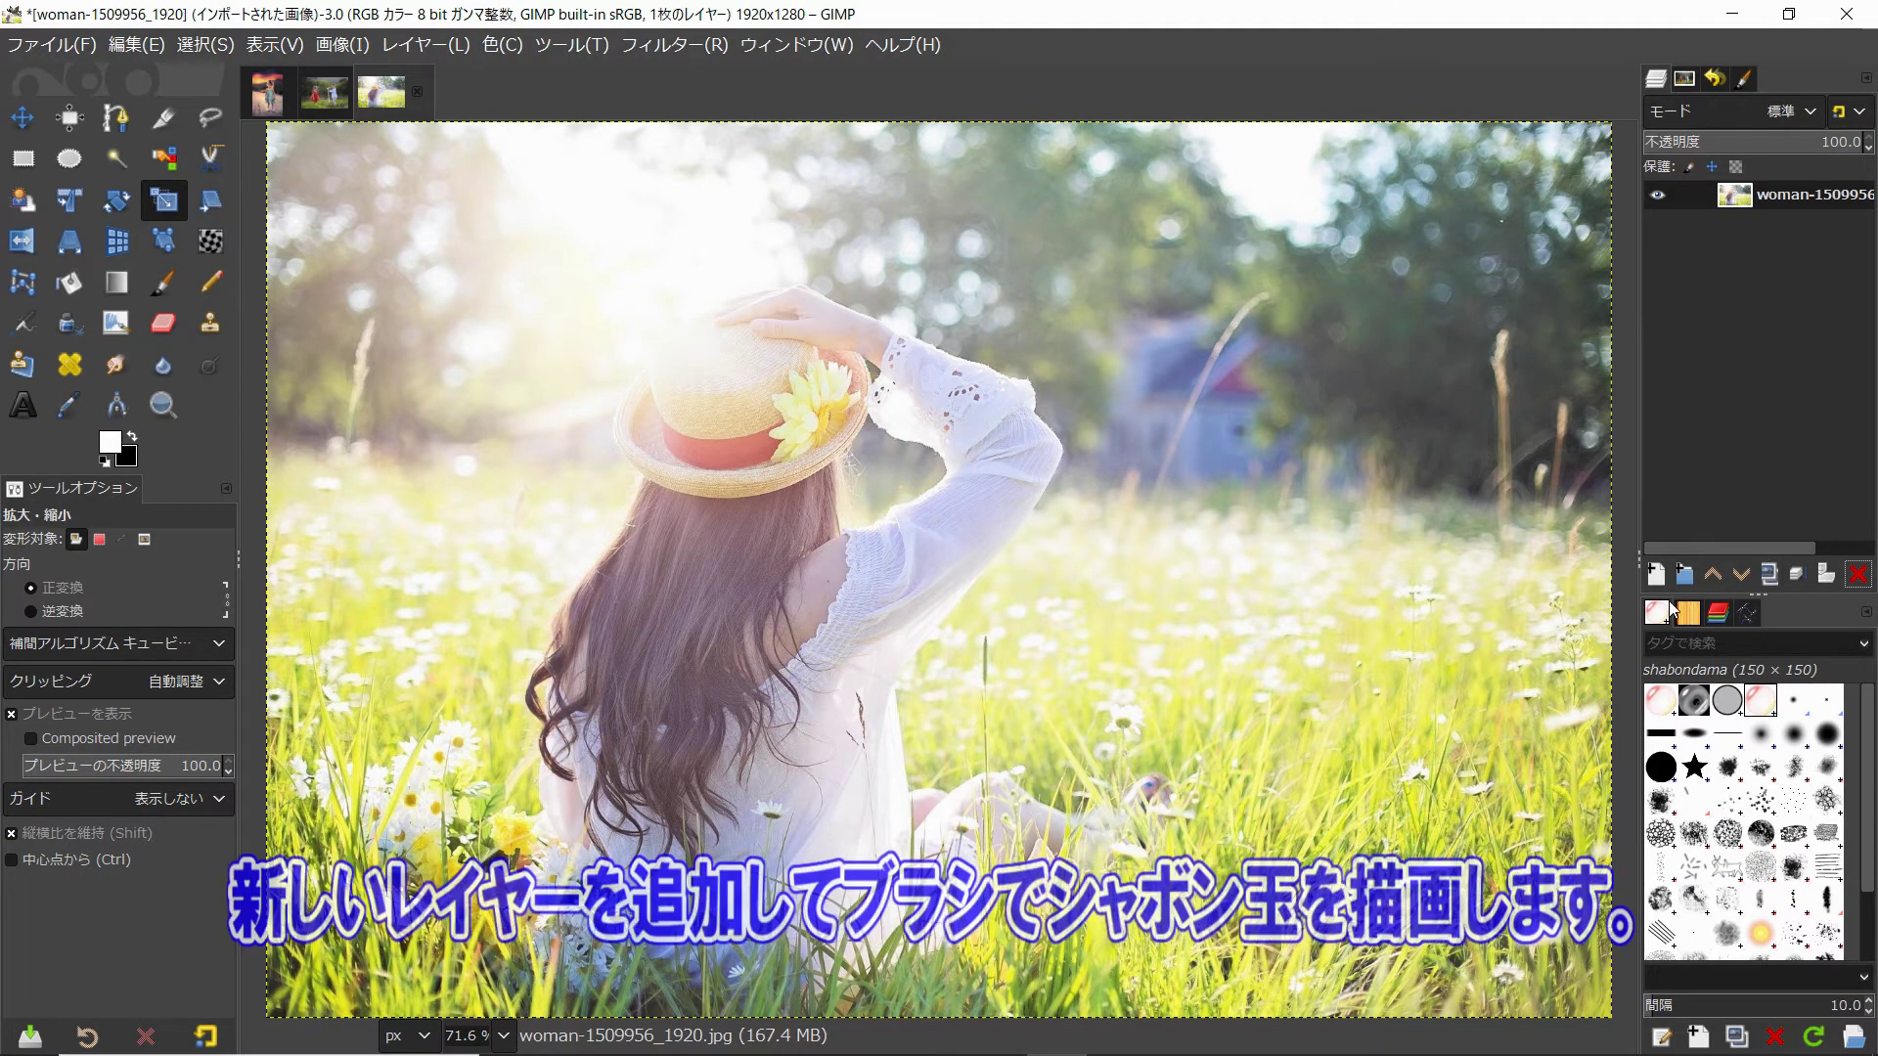
{"action": "left_click", "coordinate": [1655, 575], "text": "shift"}
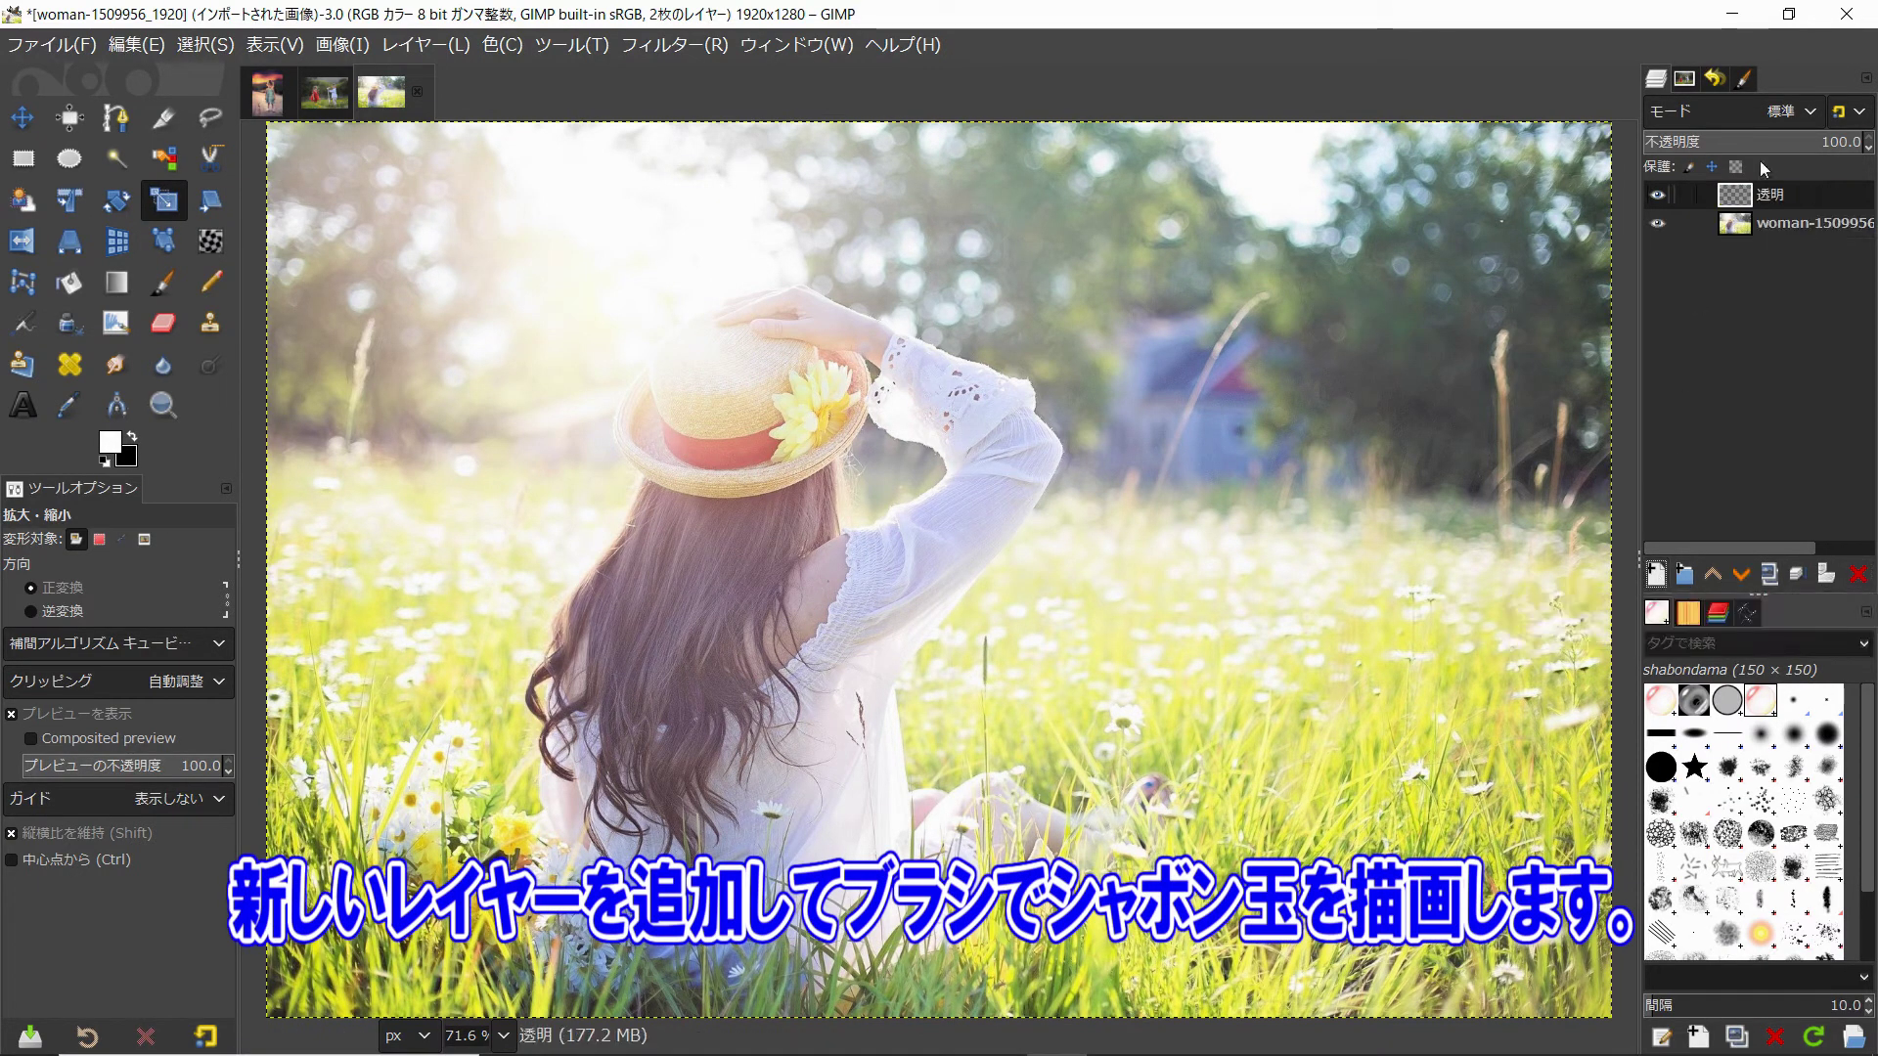
{"action": "left_click", "coordinate": [1796, 114]}
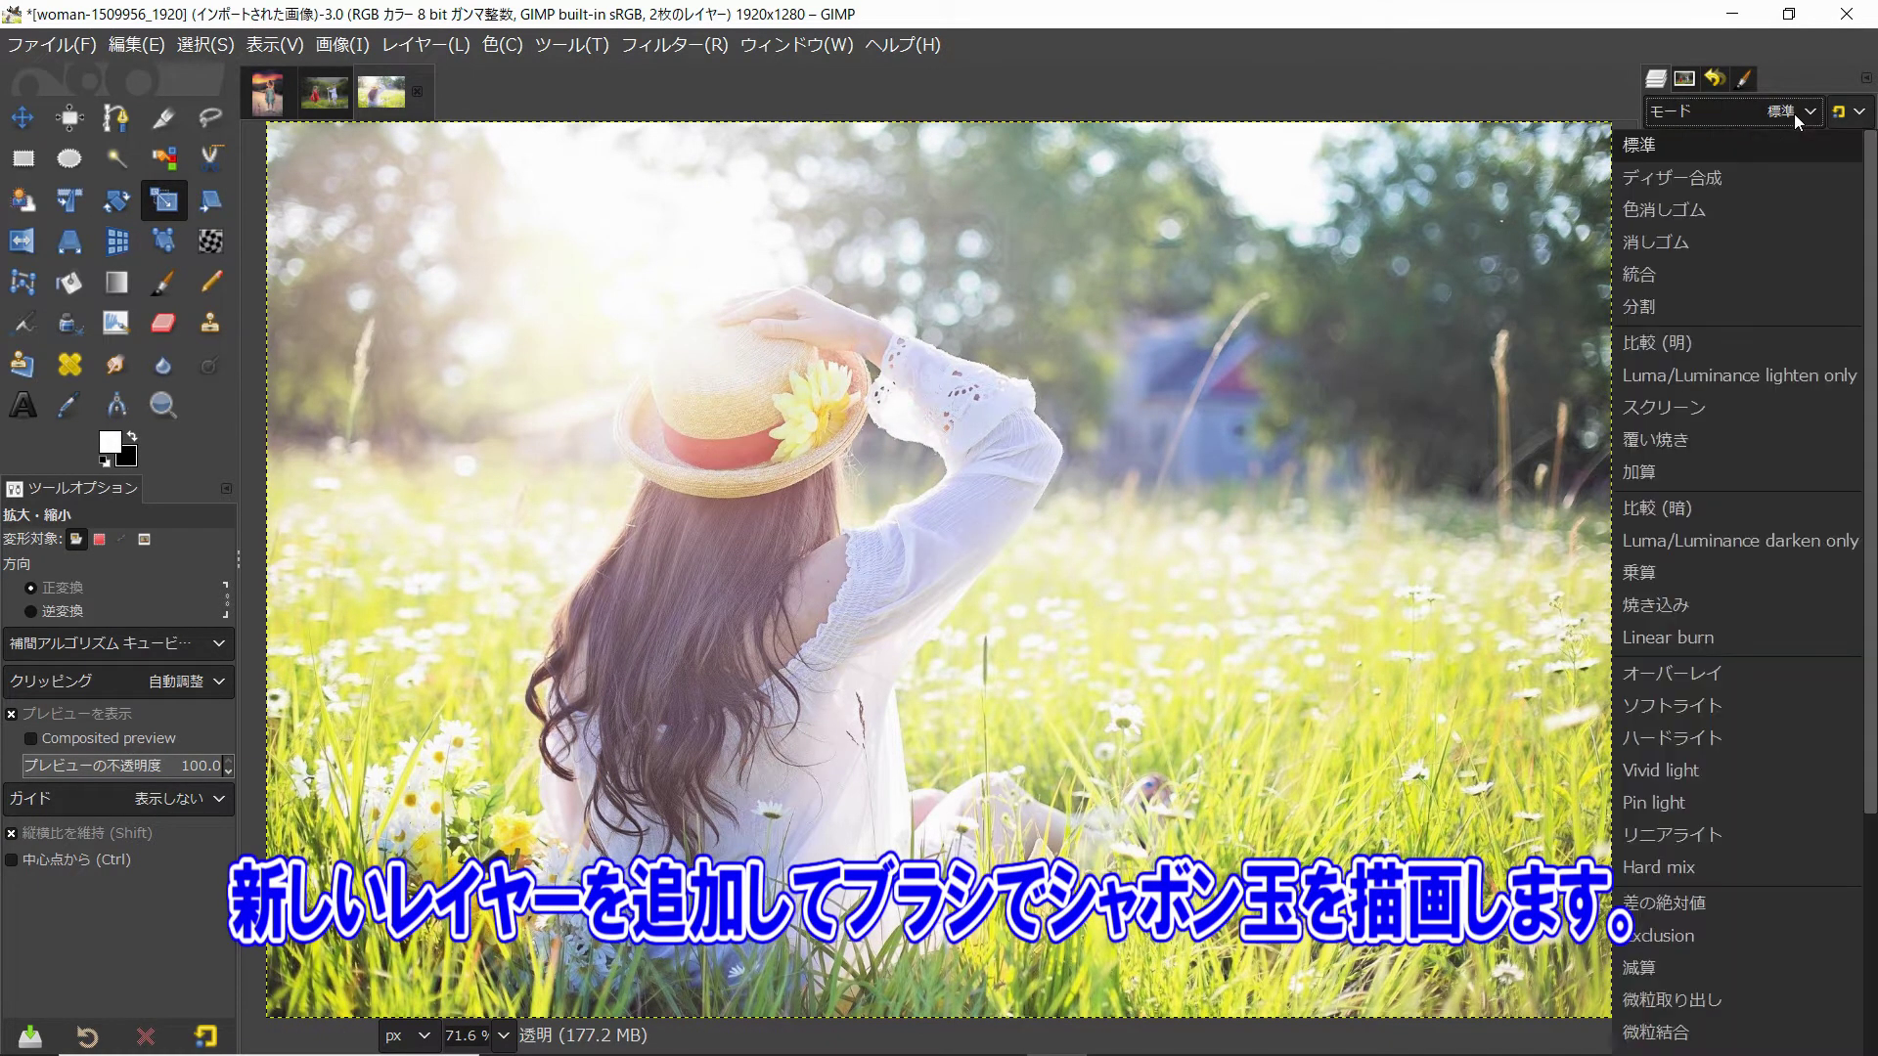
{"action": "left_click", "coordinate": [1746, 419]}
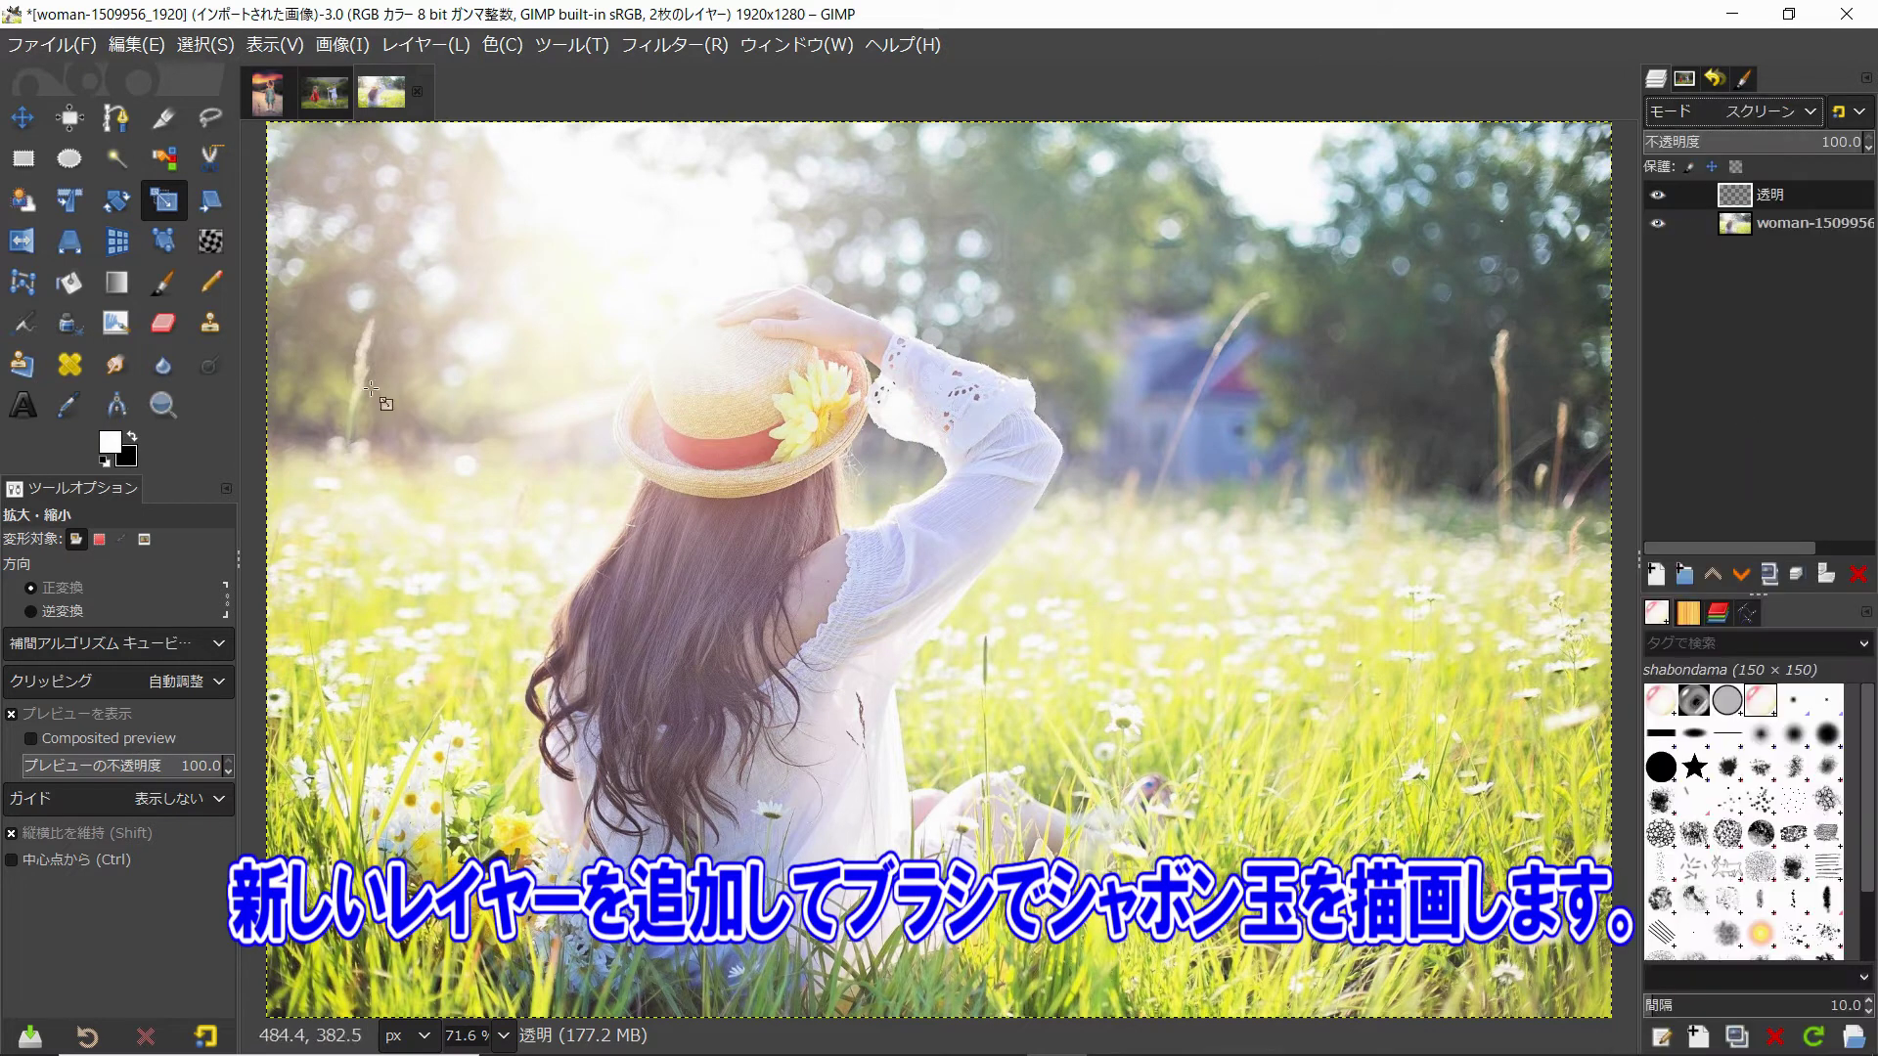
Stamp seven shabondama bubbles around the house, trees, hat, hair and meadow edge
{"action": "left_click", "coordinate": [163, 283]}
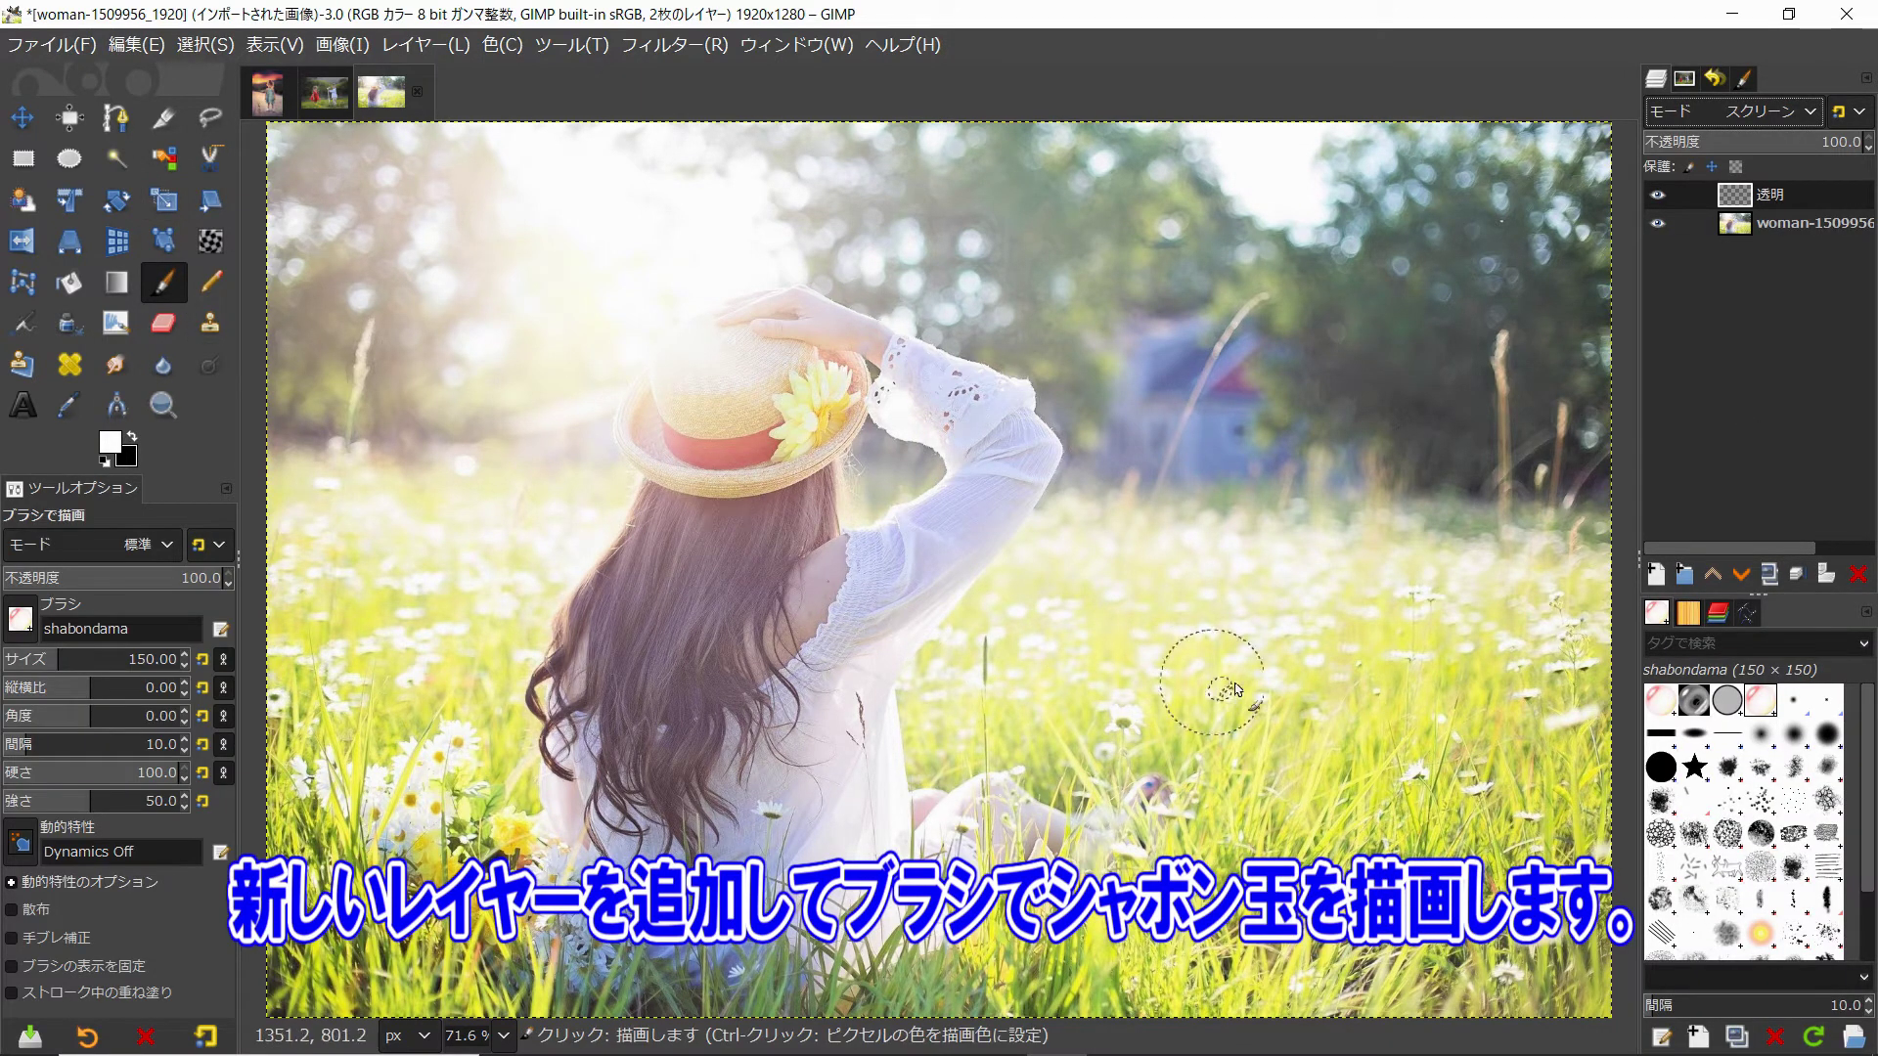
{"action": "left_click", "coordinate": [1308, 445]}
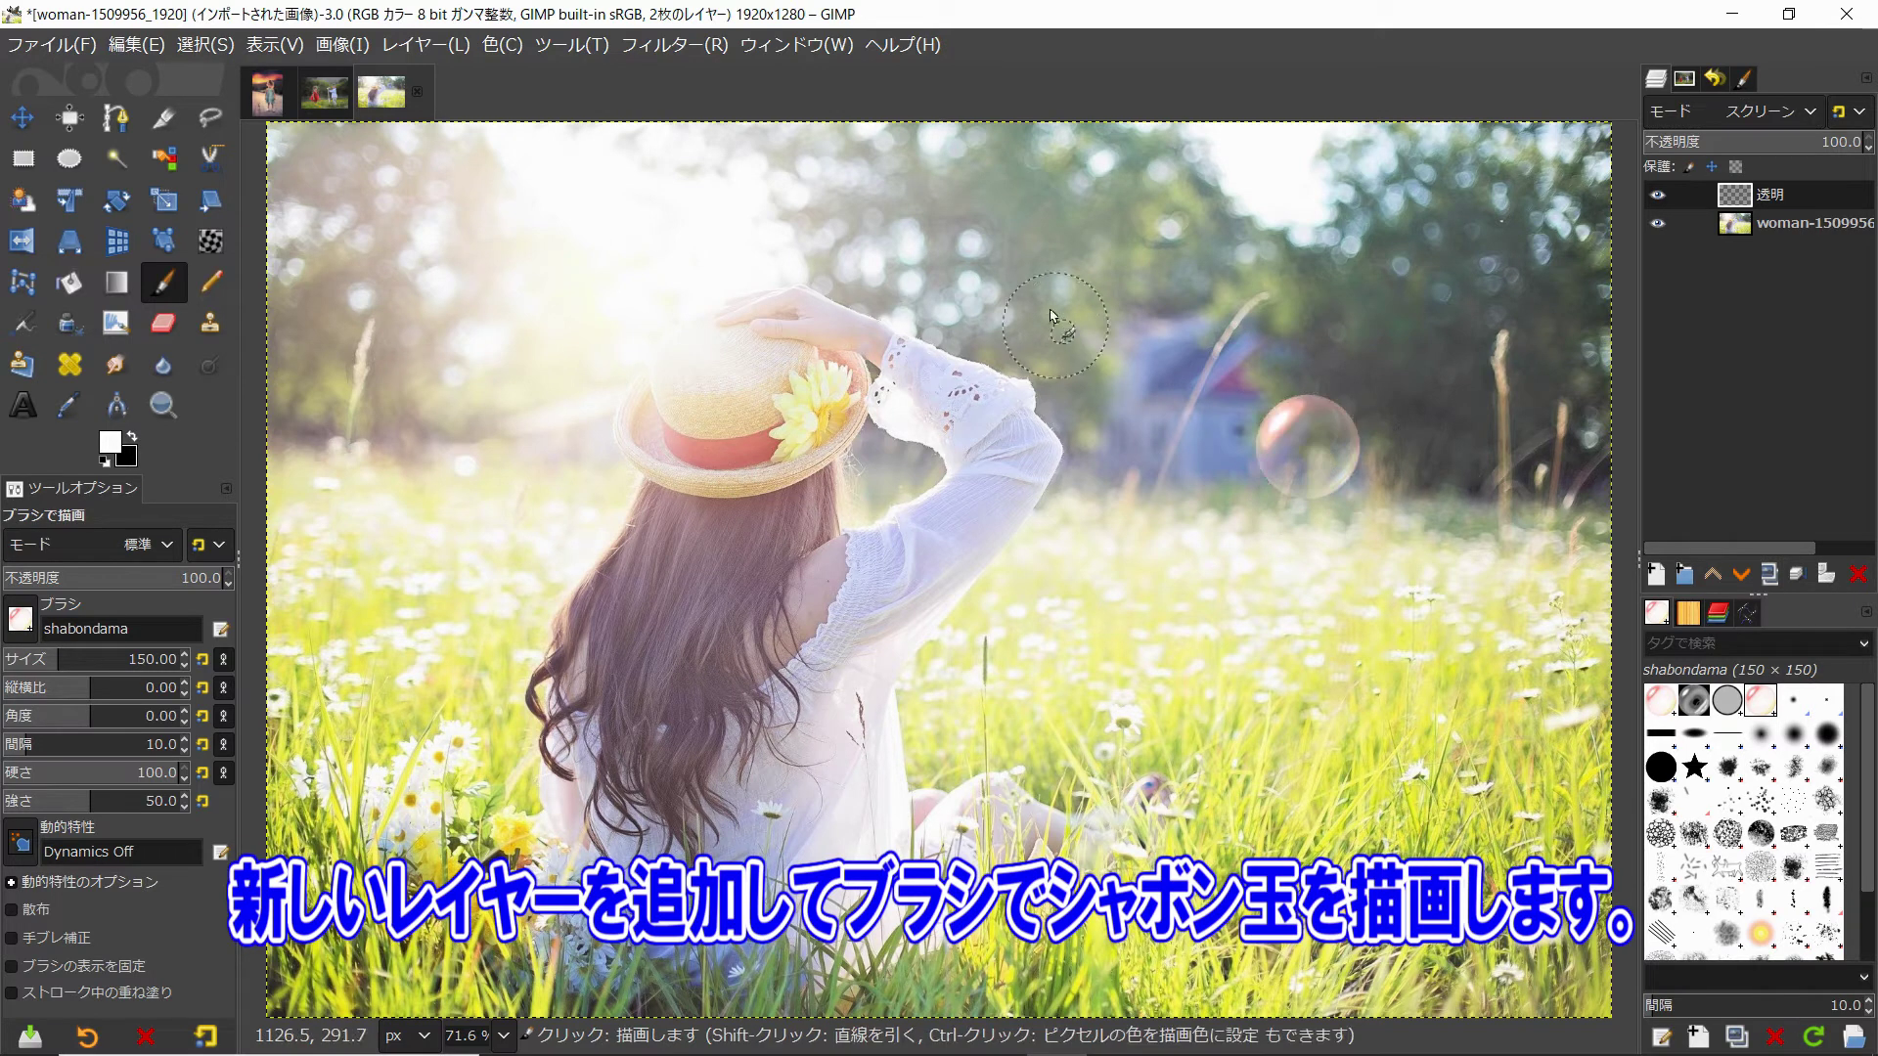
{"action": "left_click", "coordinate": [1045, 285]}
{"action": "left_click", "coordinate": [445, 421]}
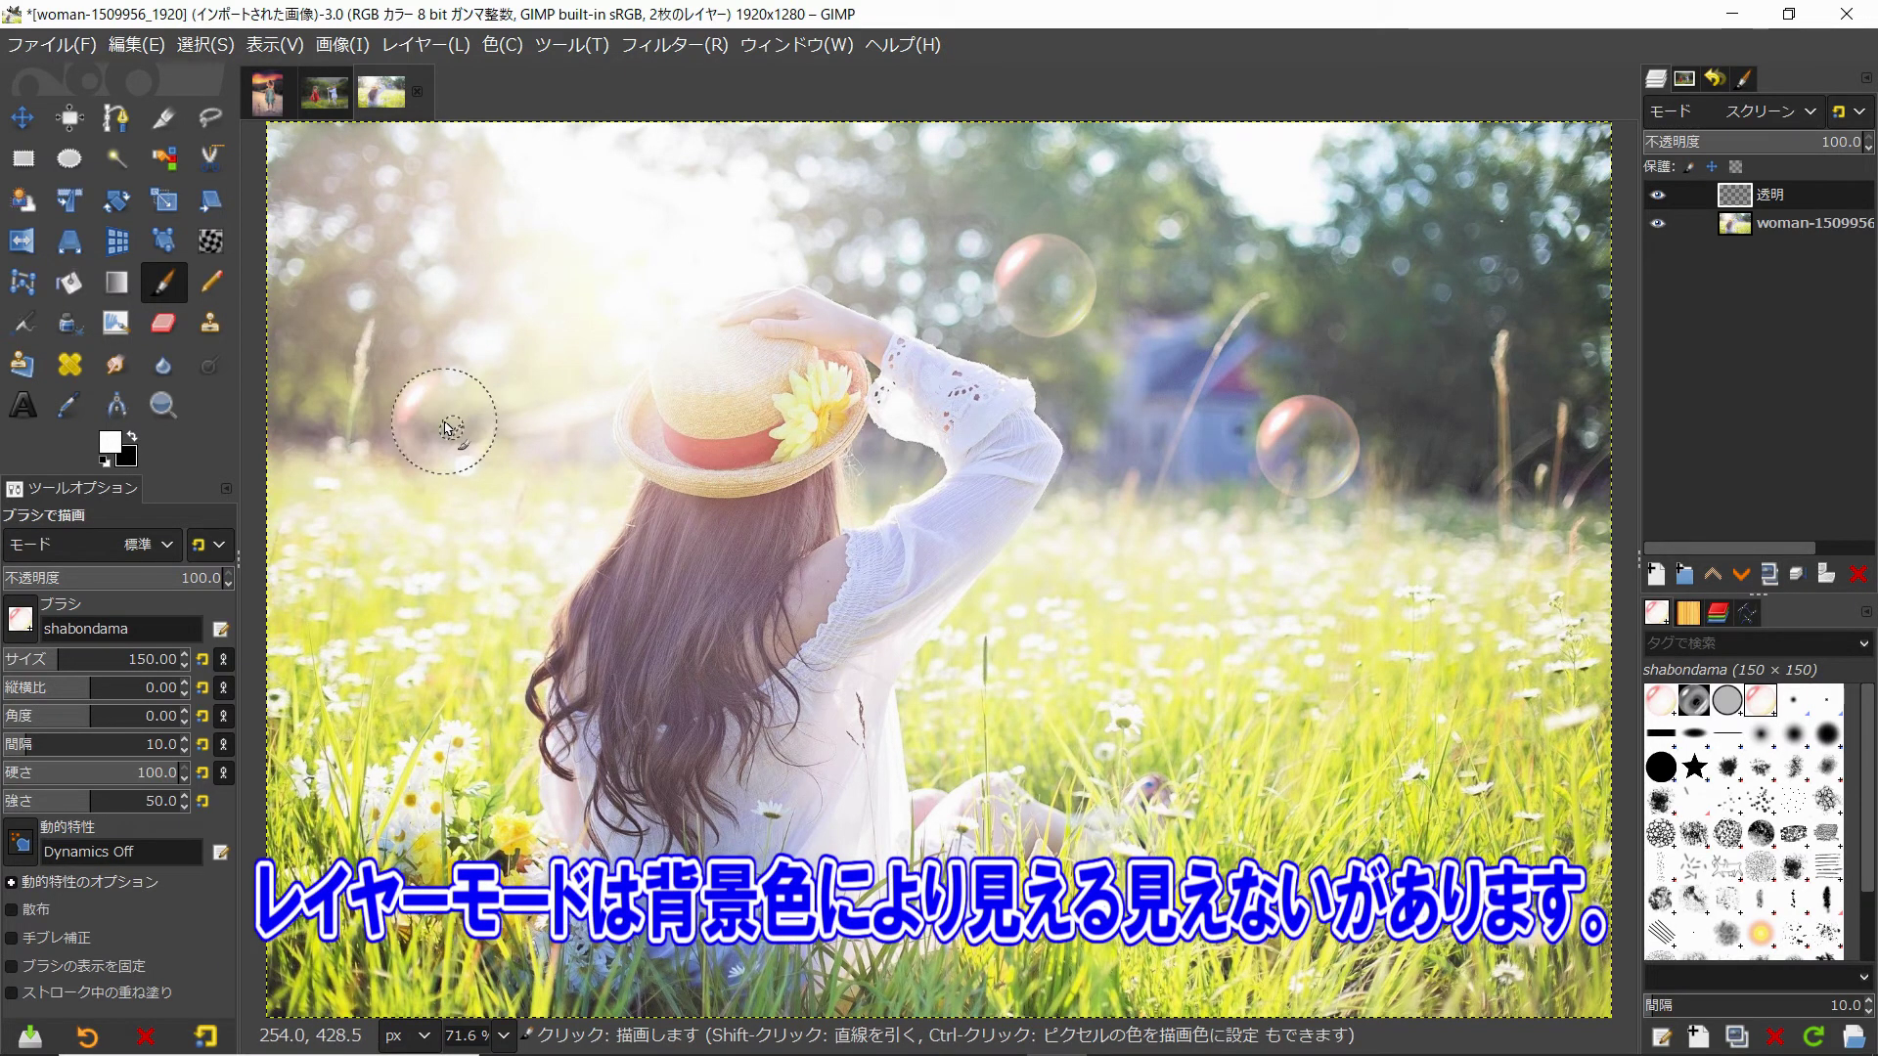
{"action": "left_click", "coordinate": [660, 743]}
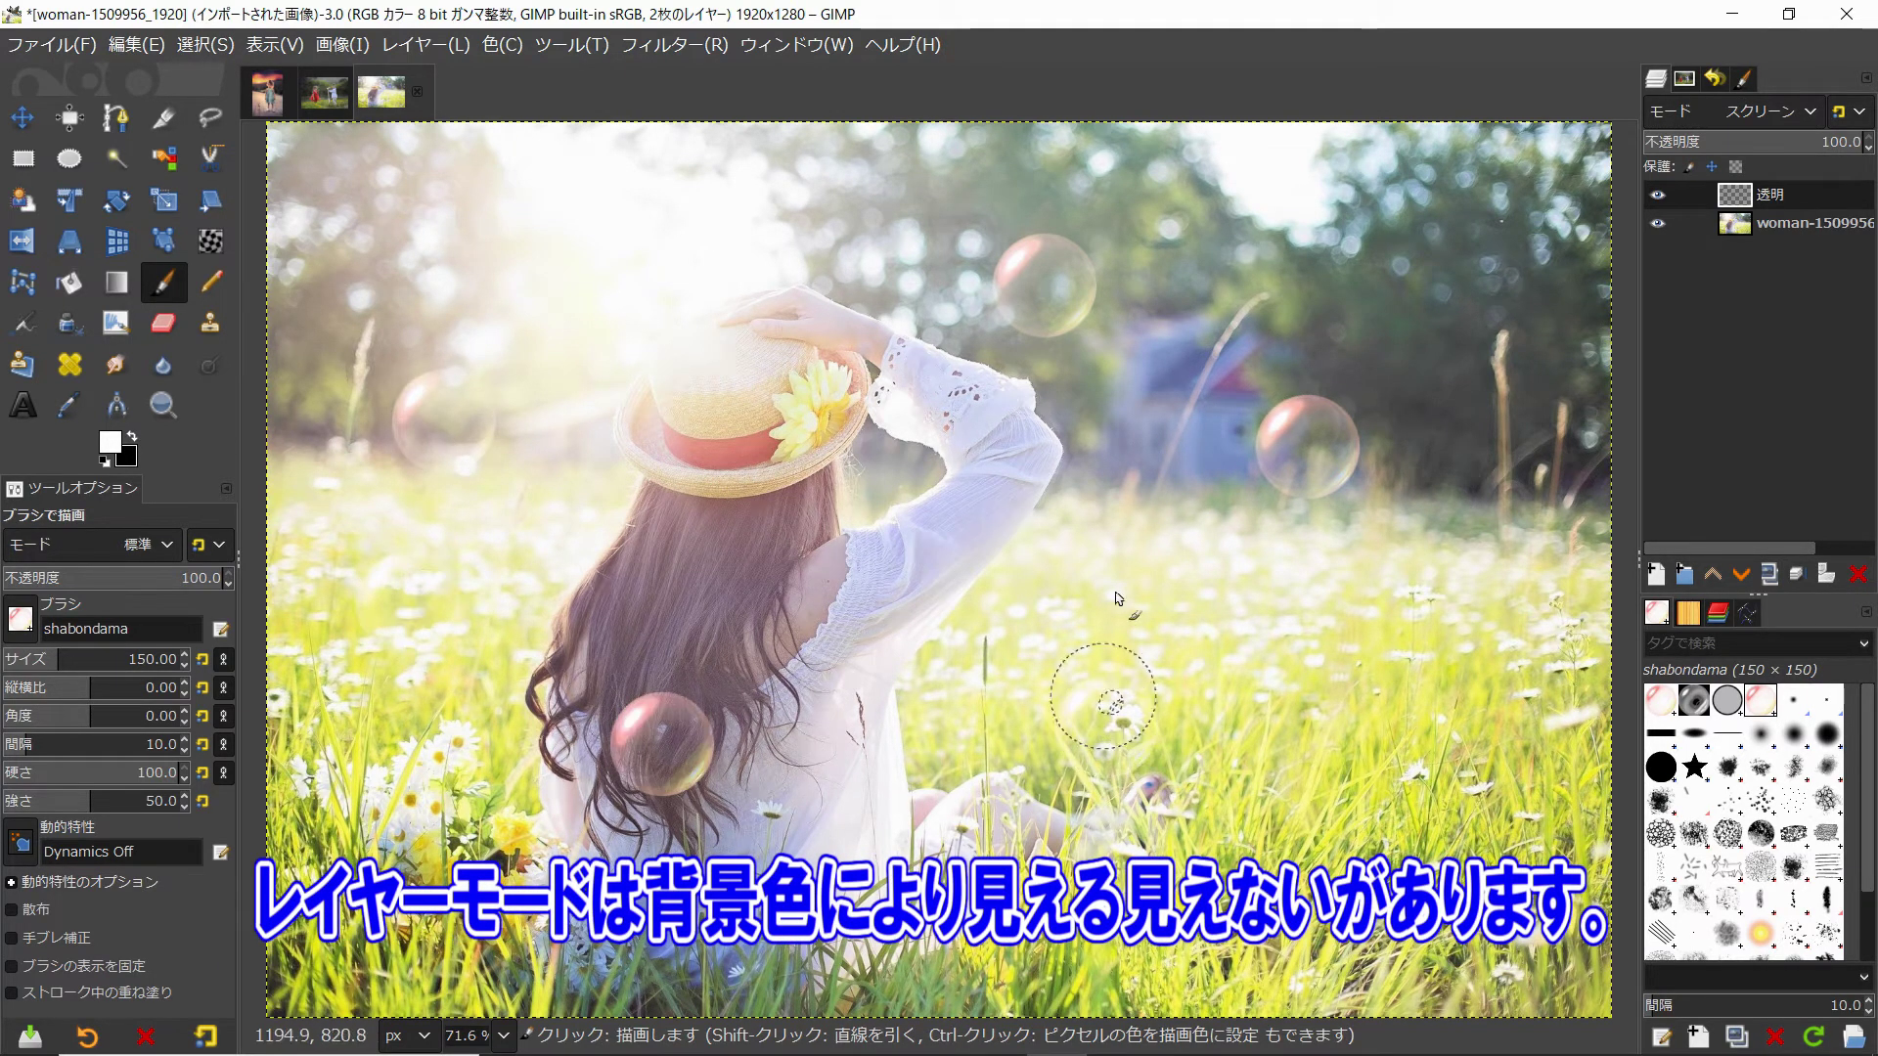
{"action": "left_click", "coordinate": [1406, 327]}
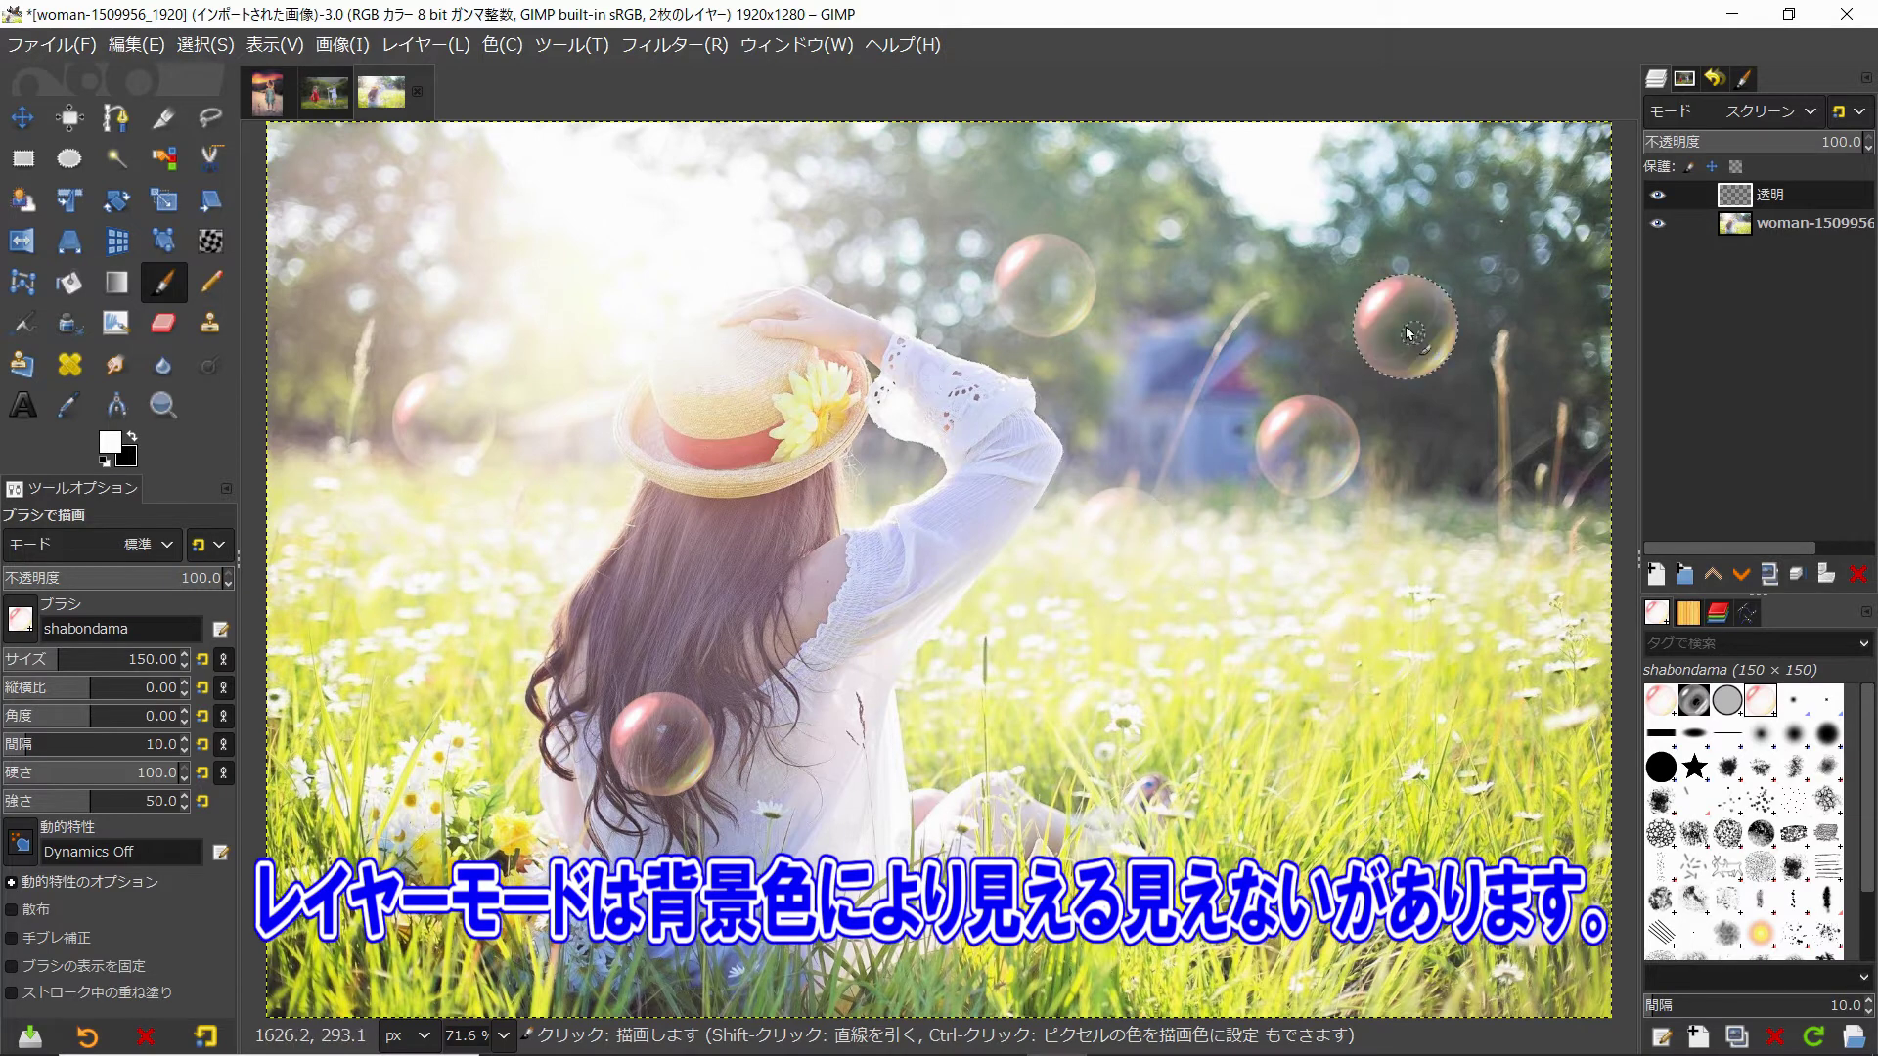
{"action": "left_click", "coordinate": [1268, 215]}
{"action": "left_click", "coordinate": [1561, 540]}
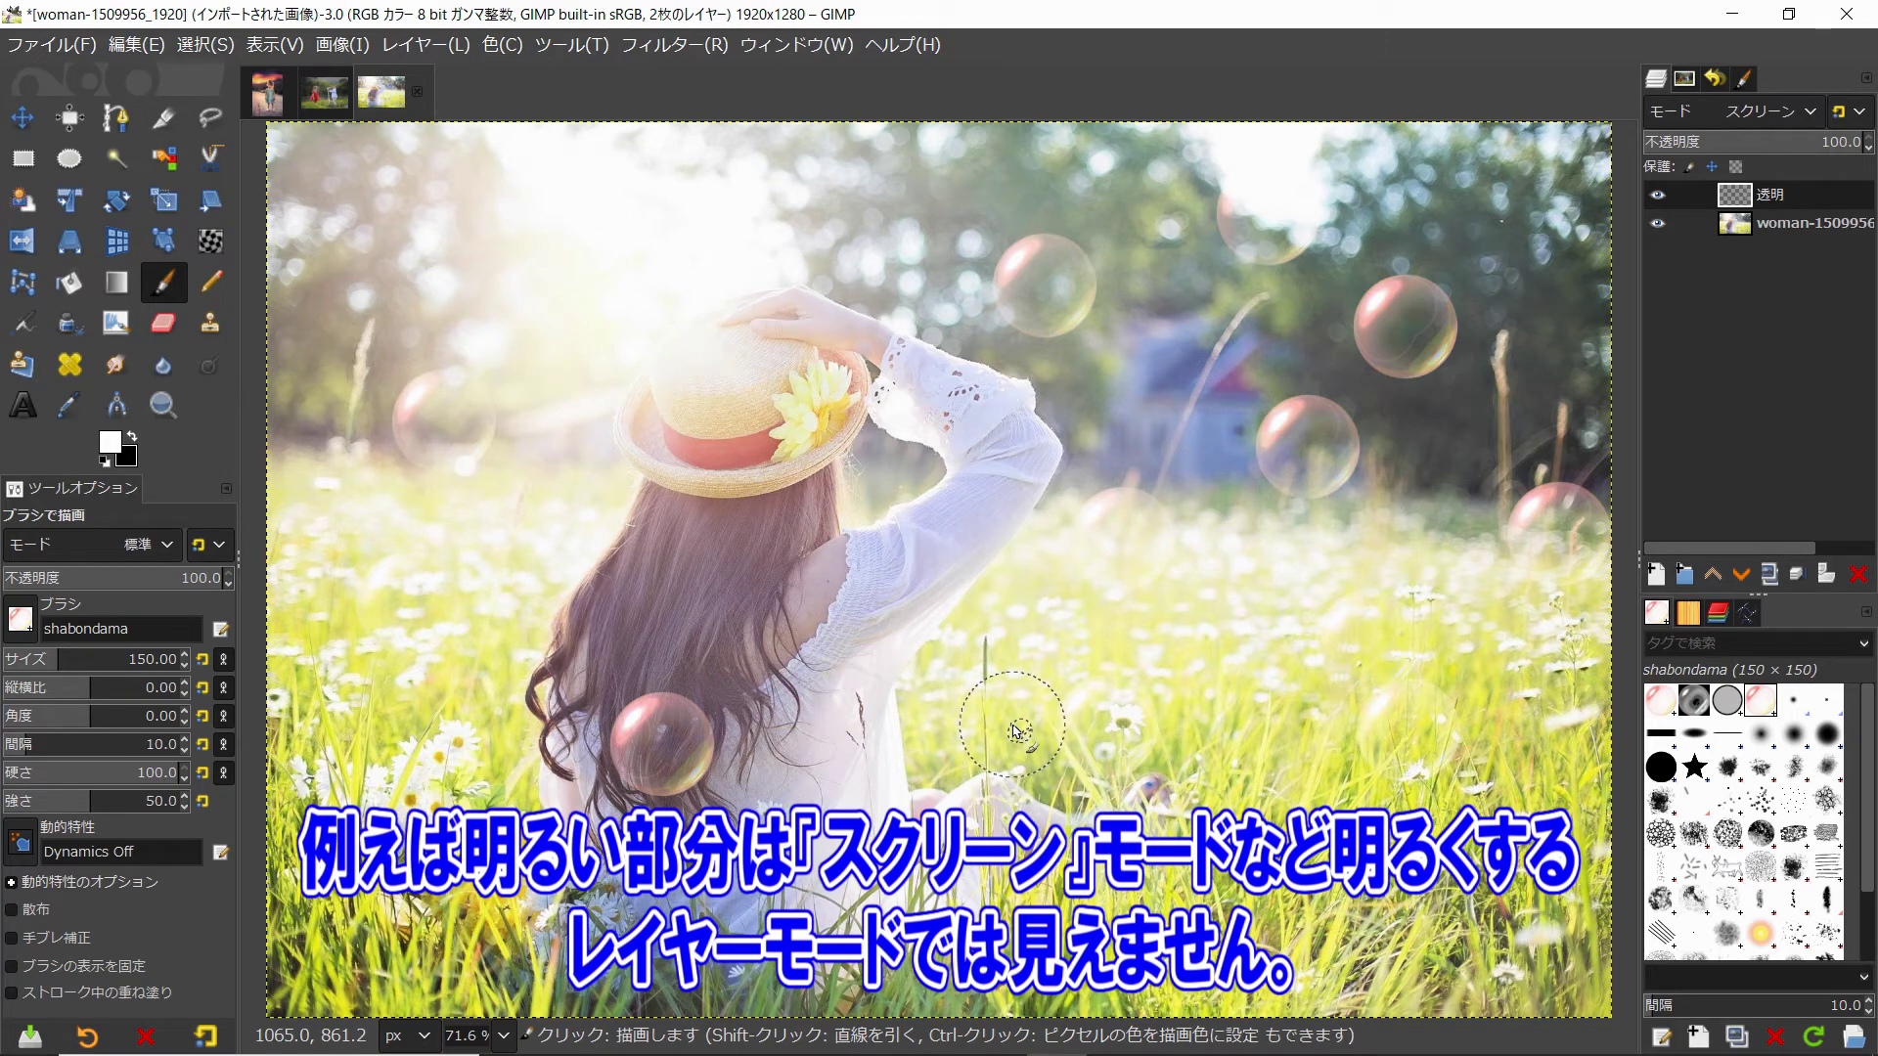
Try Overlay and Hard Light blends and 45% opacity, then restore 100% opacity
{"action": "left_click", "coordinate": [1798, 112]}
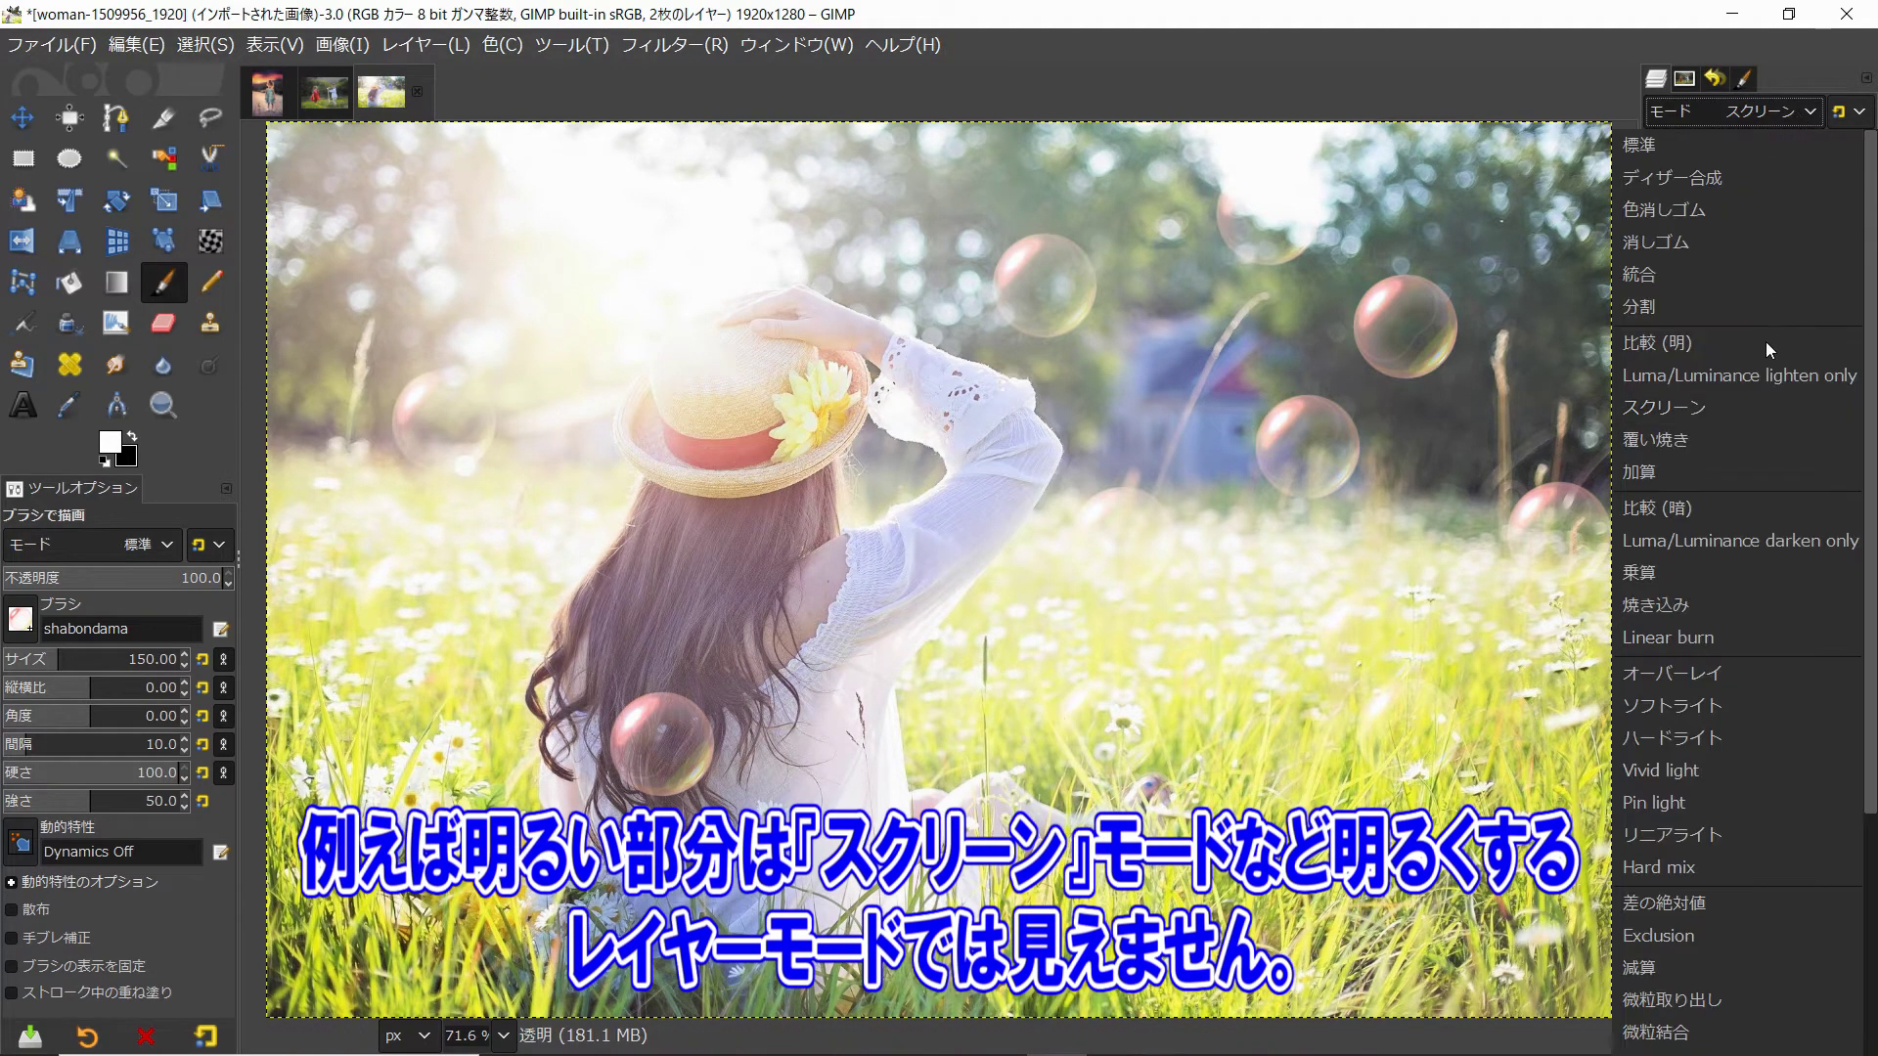
{"action": "left_click", "coordinate": [1721, 672]}
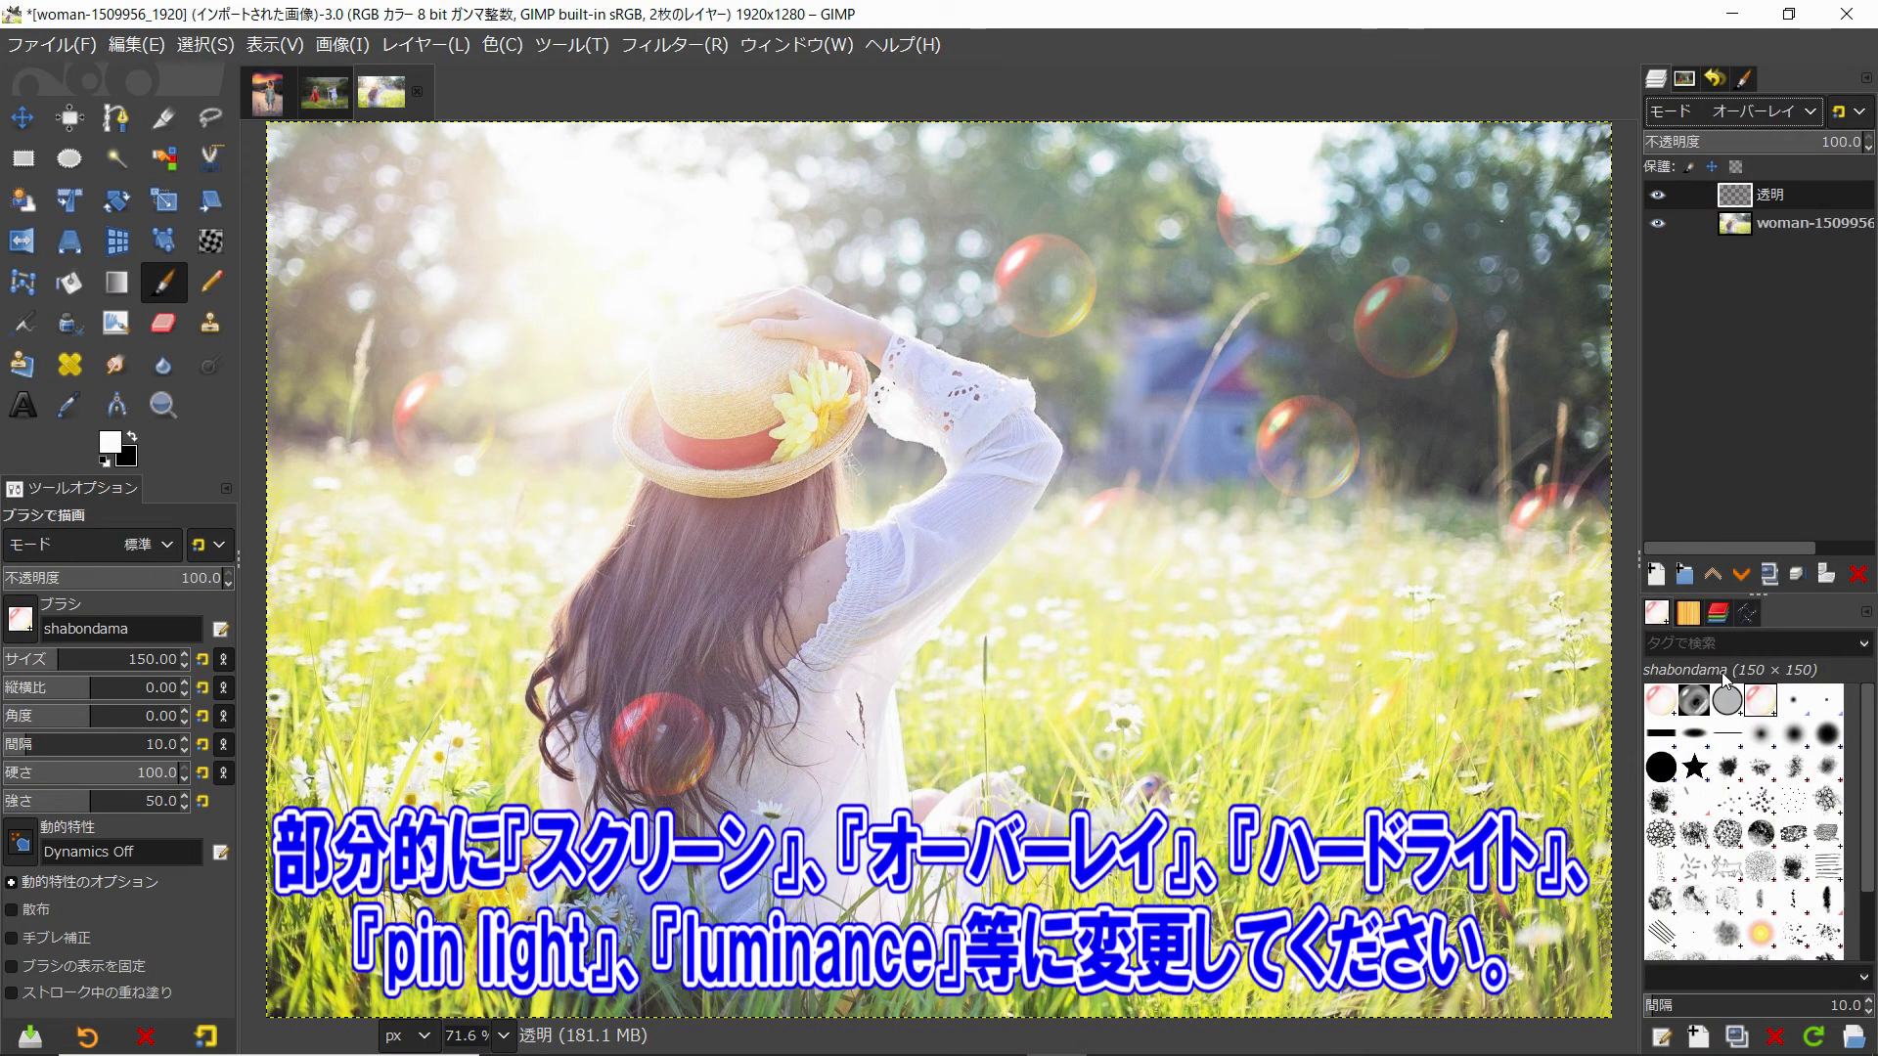
{"action": "left_click", "coordinate": [1813, 117]}
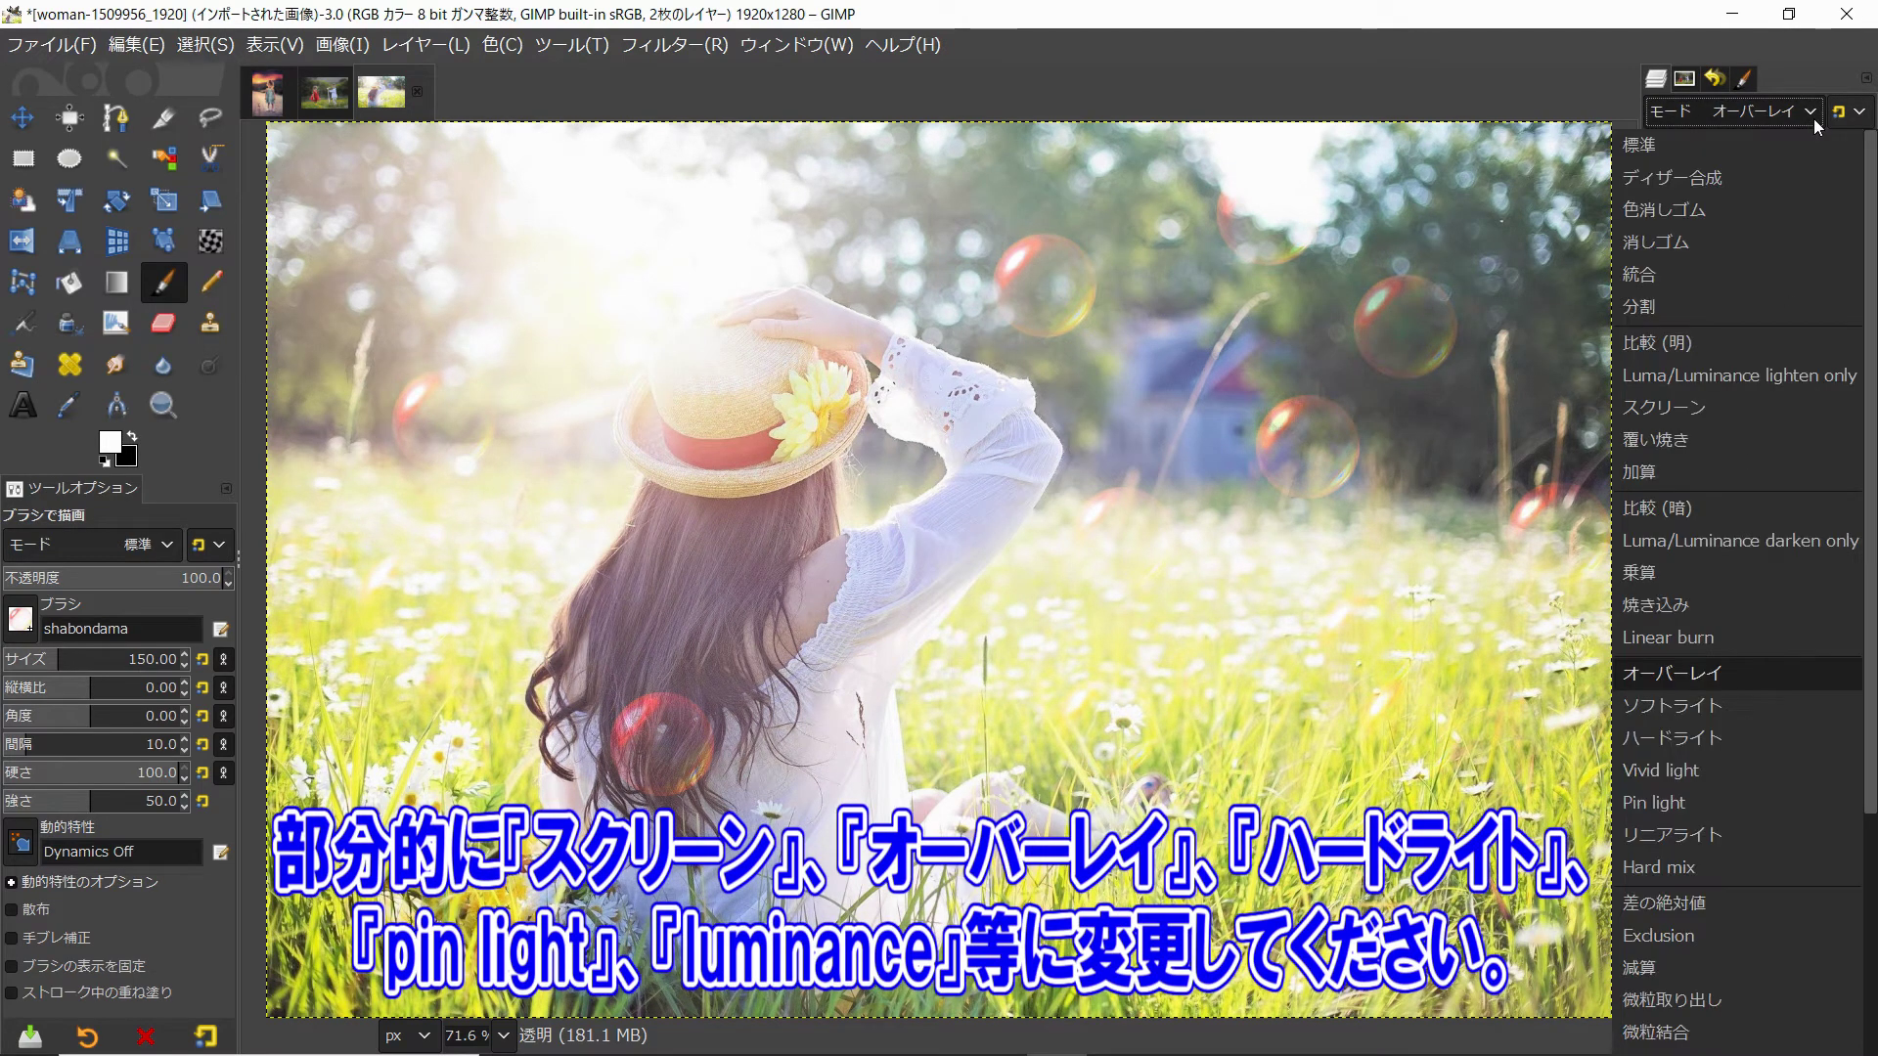
{"action": "left_click", "coordinate": [1734, 736]}
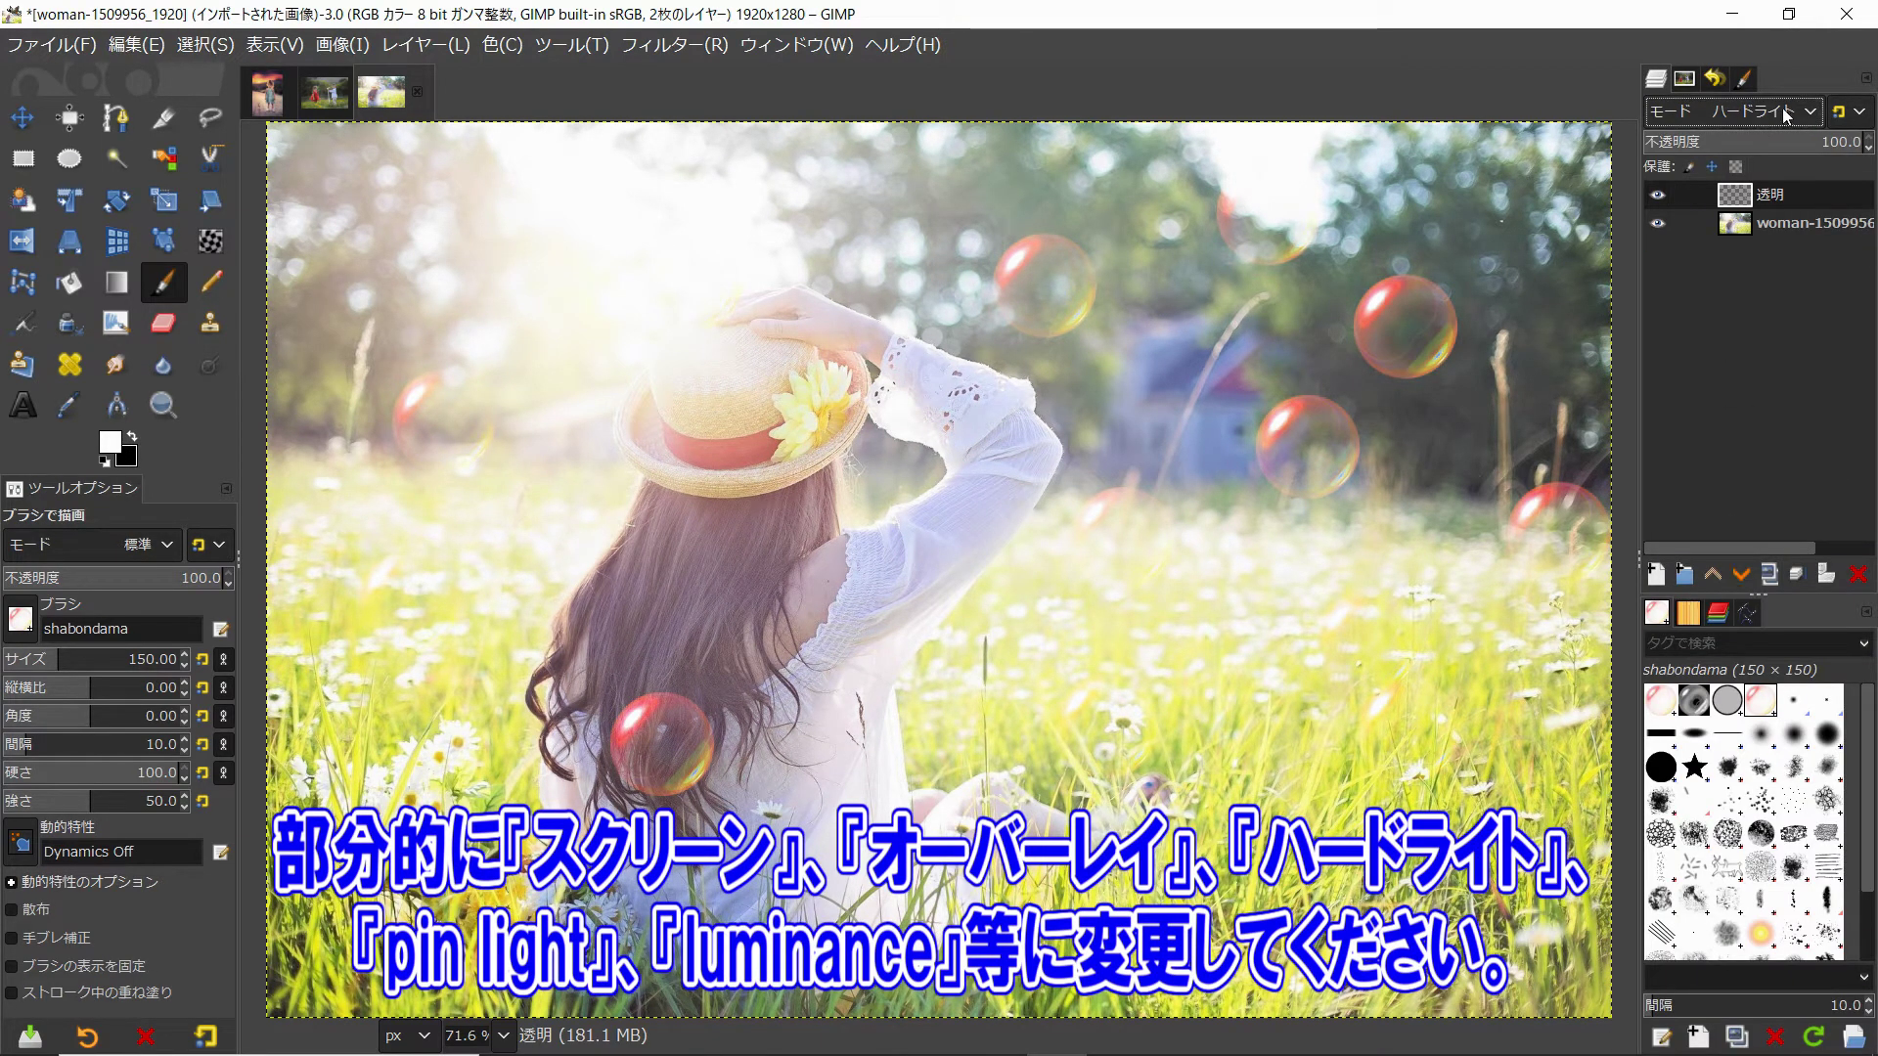
{"action": "left_click_drag", "start_coordinate": [1809, 147], "coordinate": [1739, 147]}
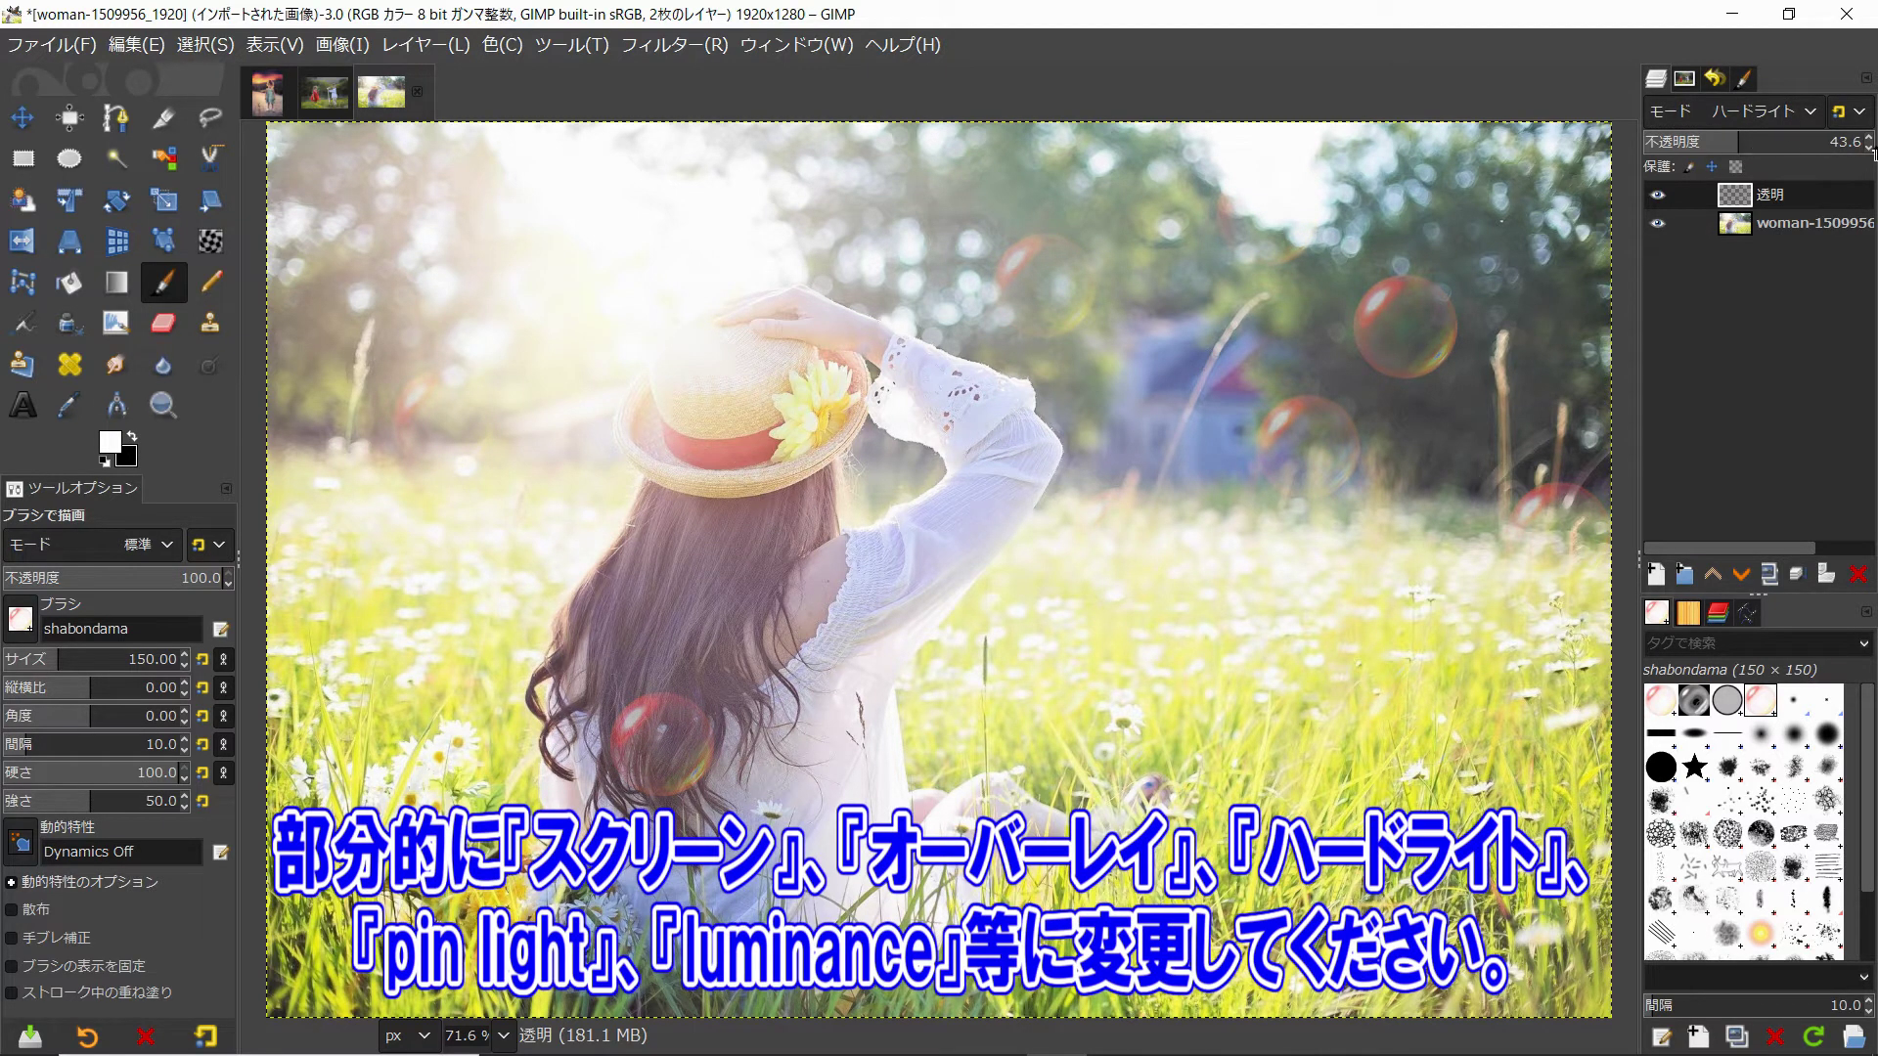
{"action": "type", "text": "100"}
{"action": "key", "text": "Return"}
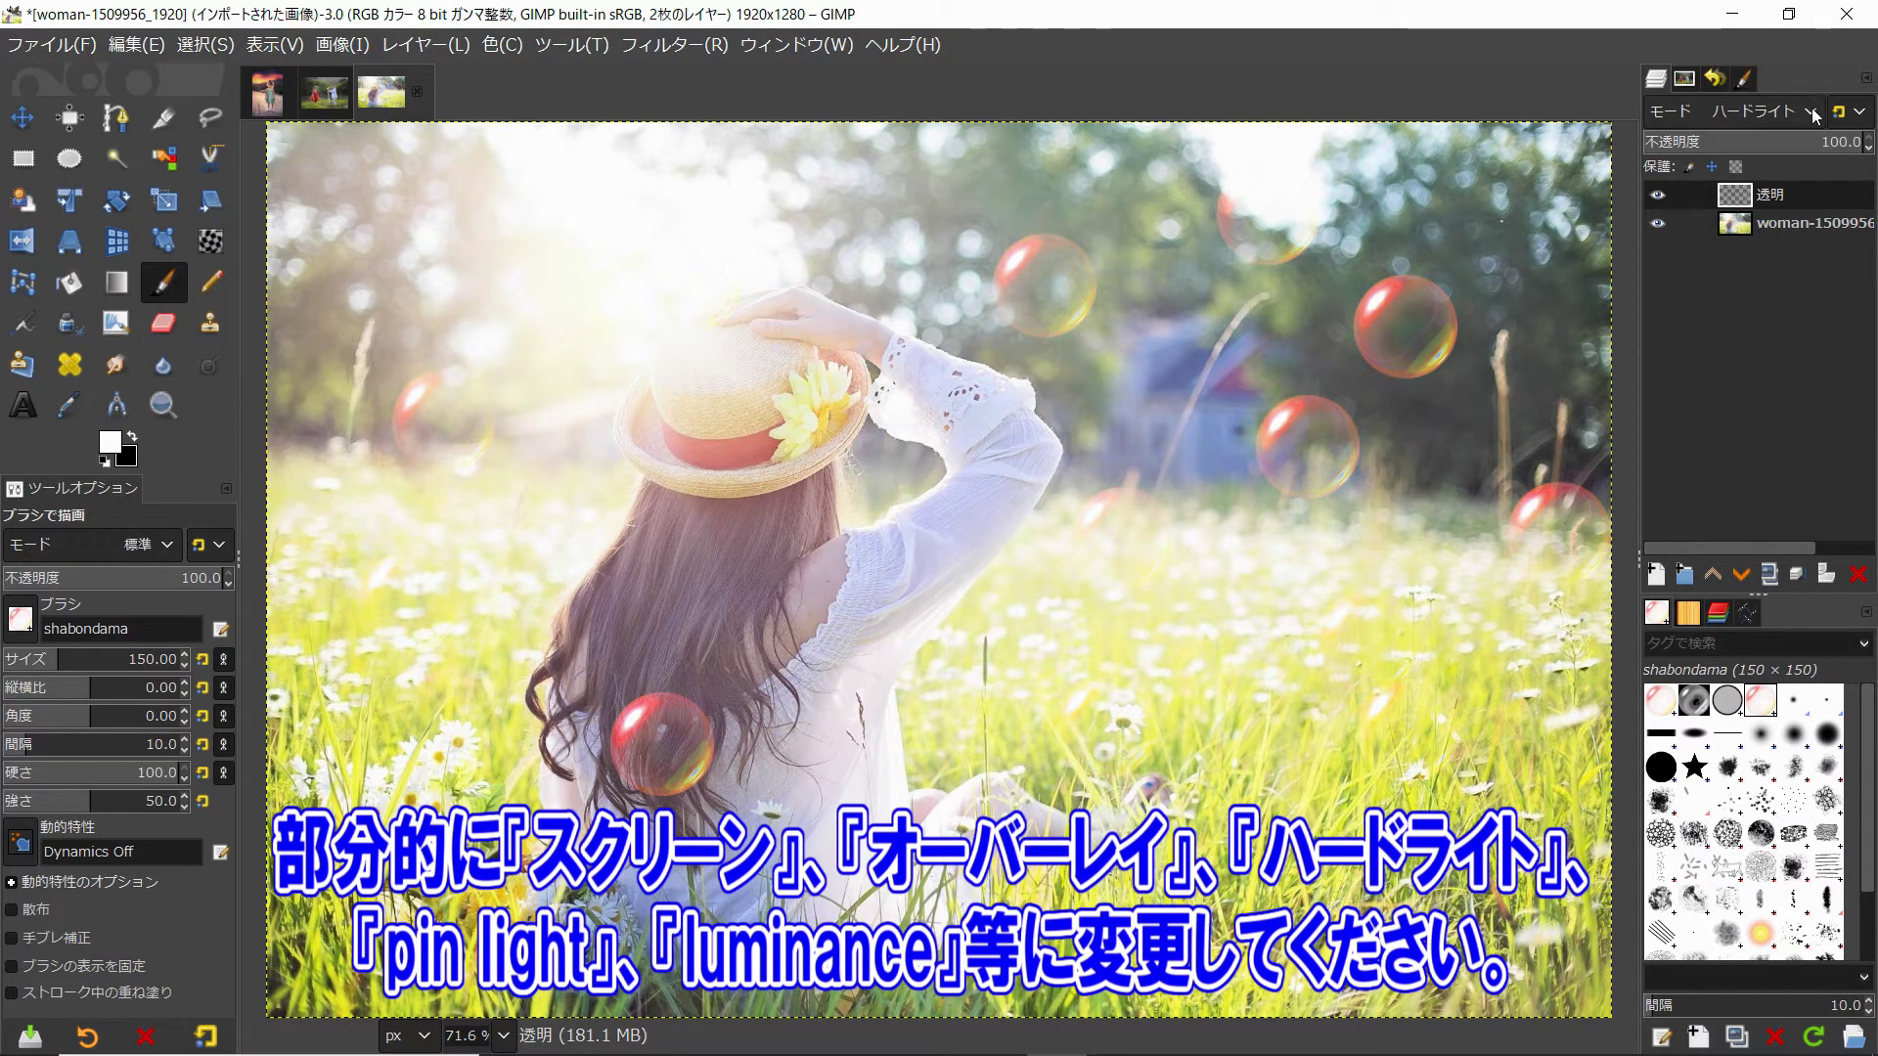
Switch the bubble layer to Normal, then settle on Hard Light
{"action": "left_click", "coordinate": [1814, 115]}
{"action": "left_click", "coordinate": [1639, 144]}
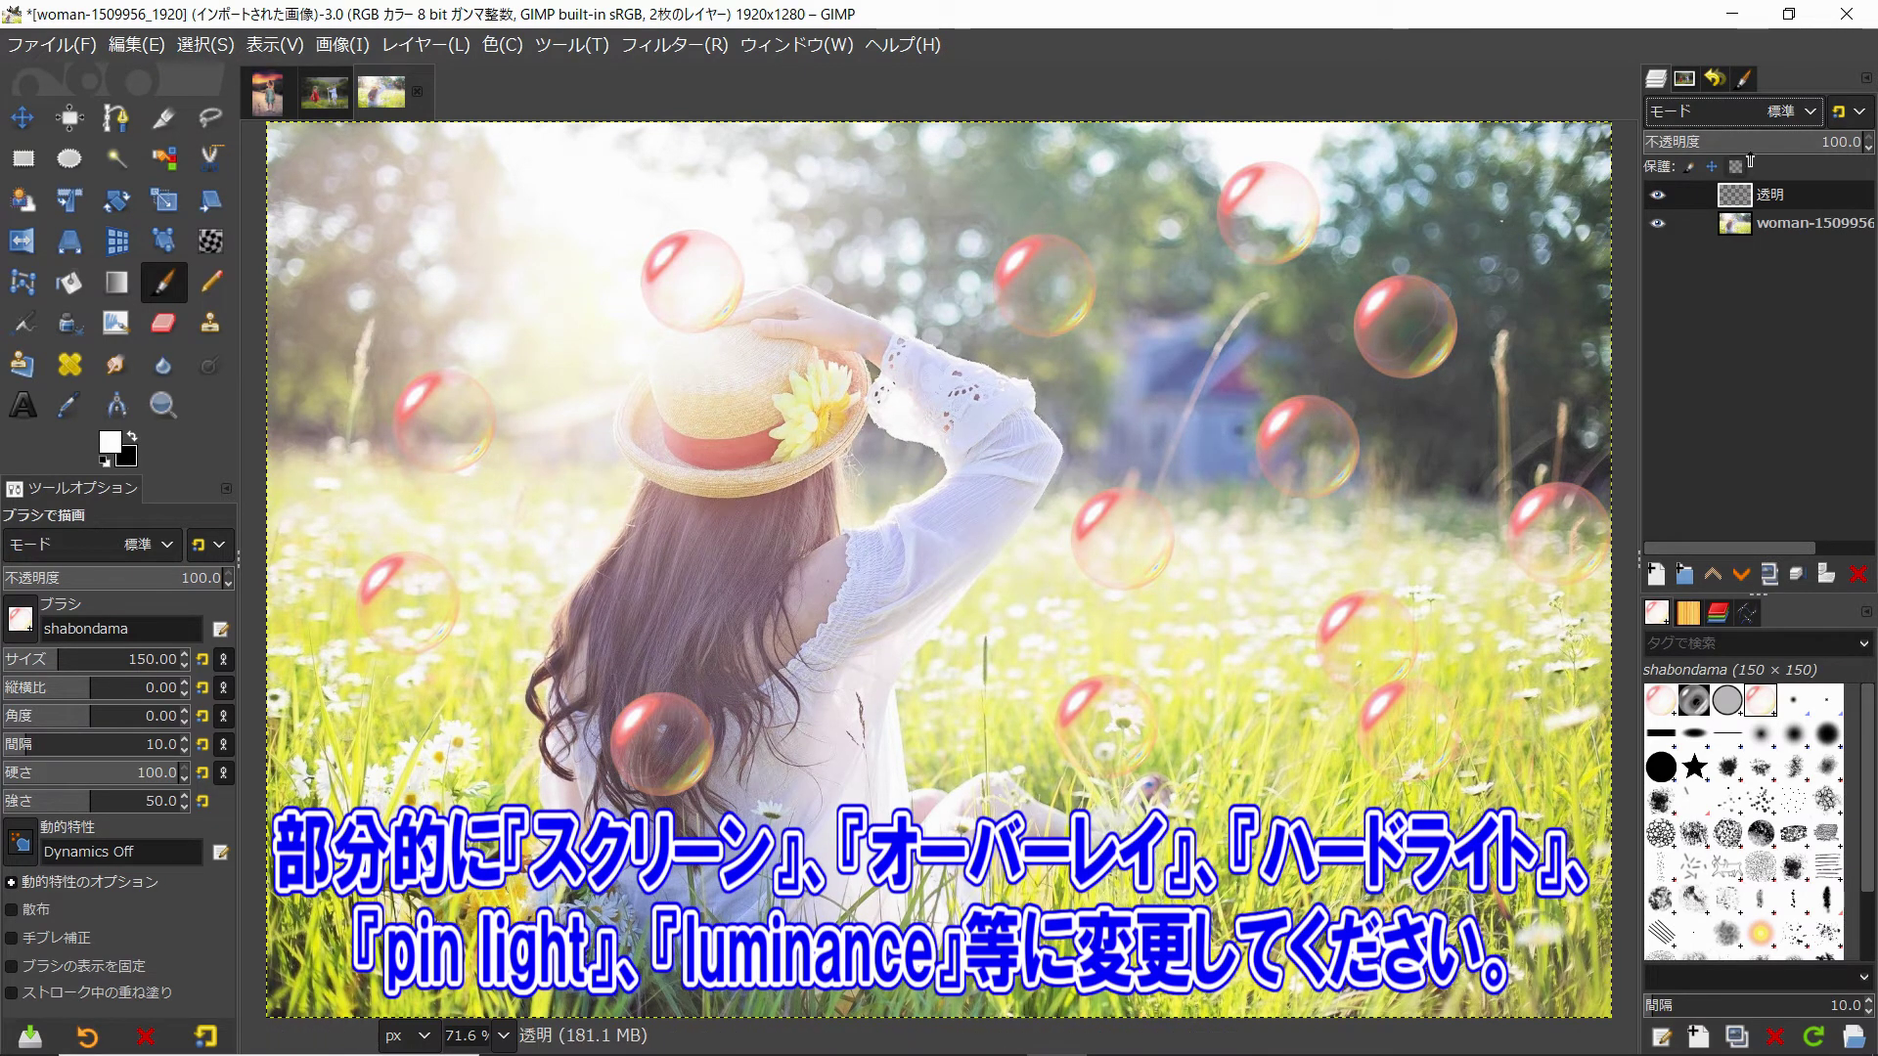
{"action": "left_click", "coordinate": [1787, 118]}
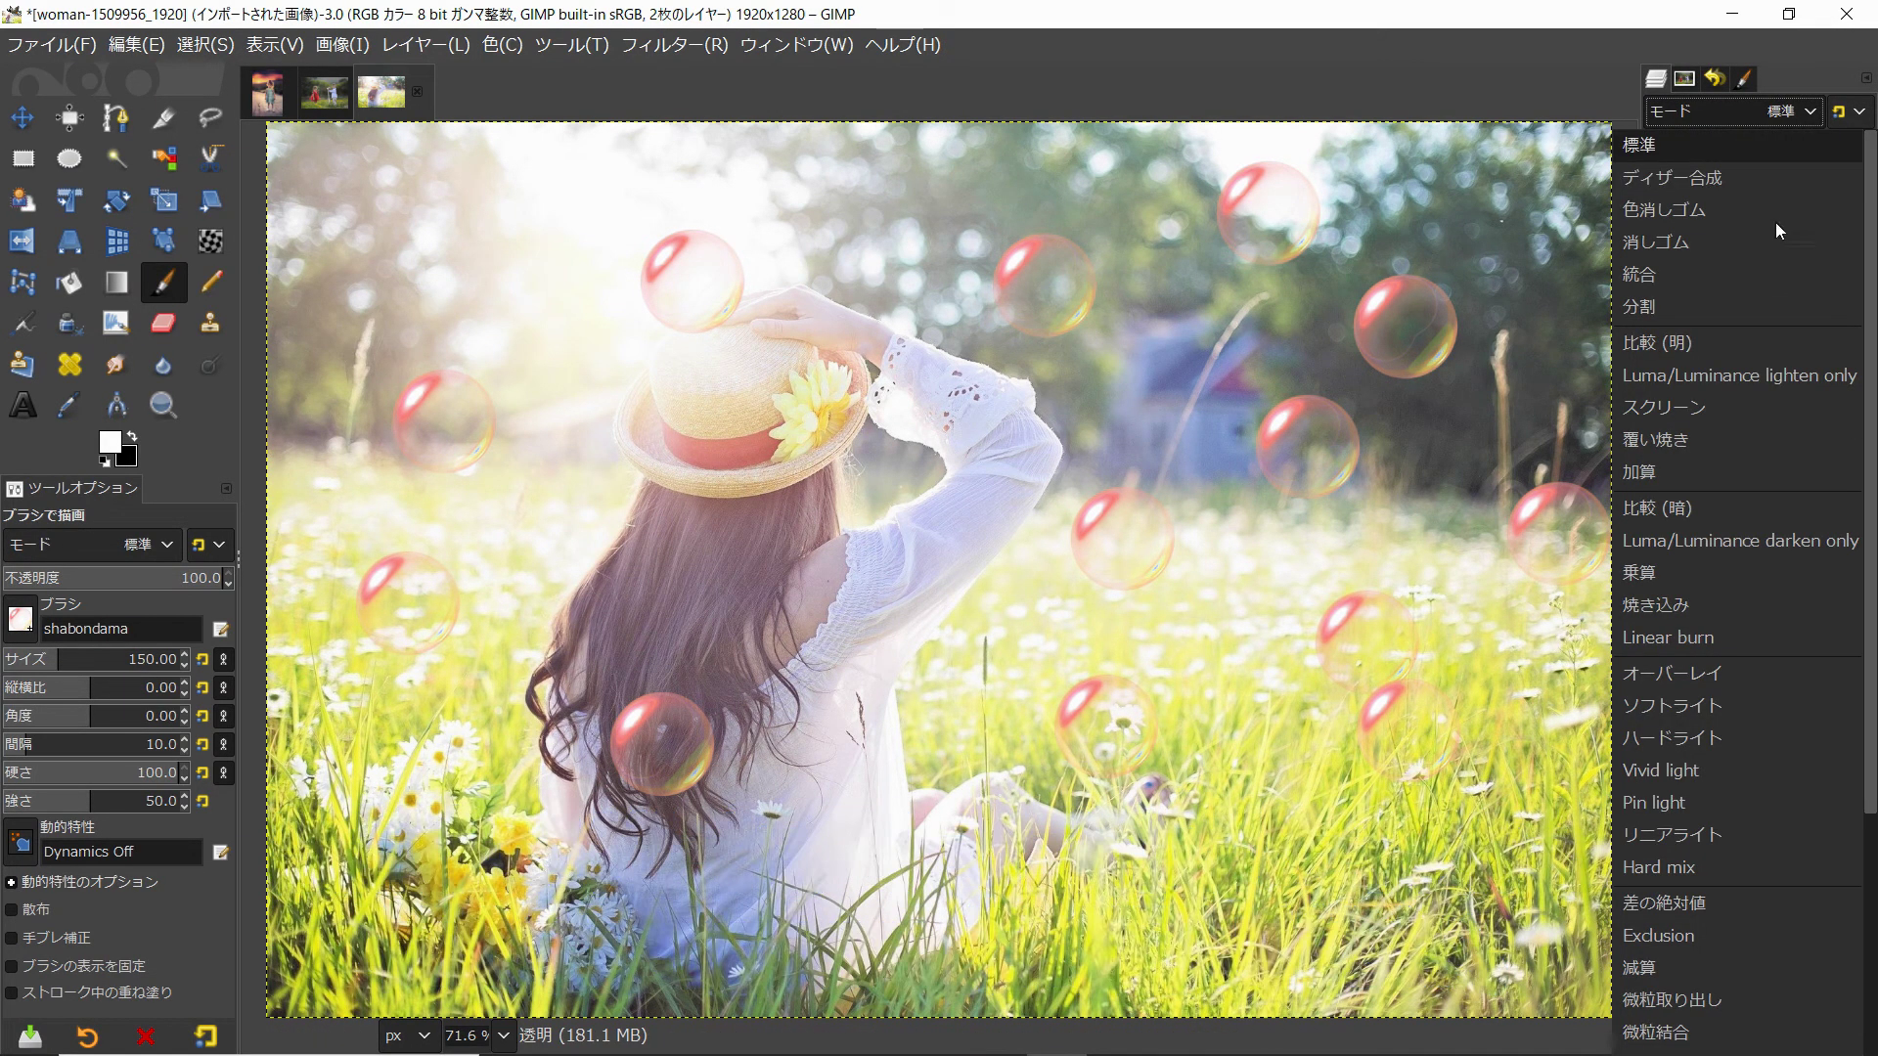
{"action": "left_click", "coordinate": [1715, 740]}
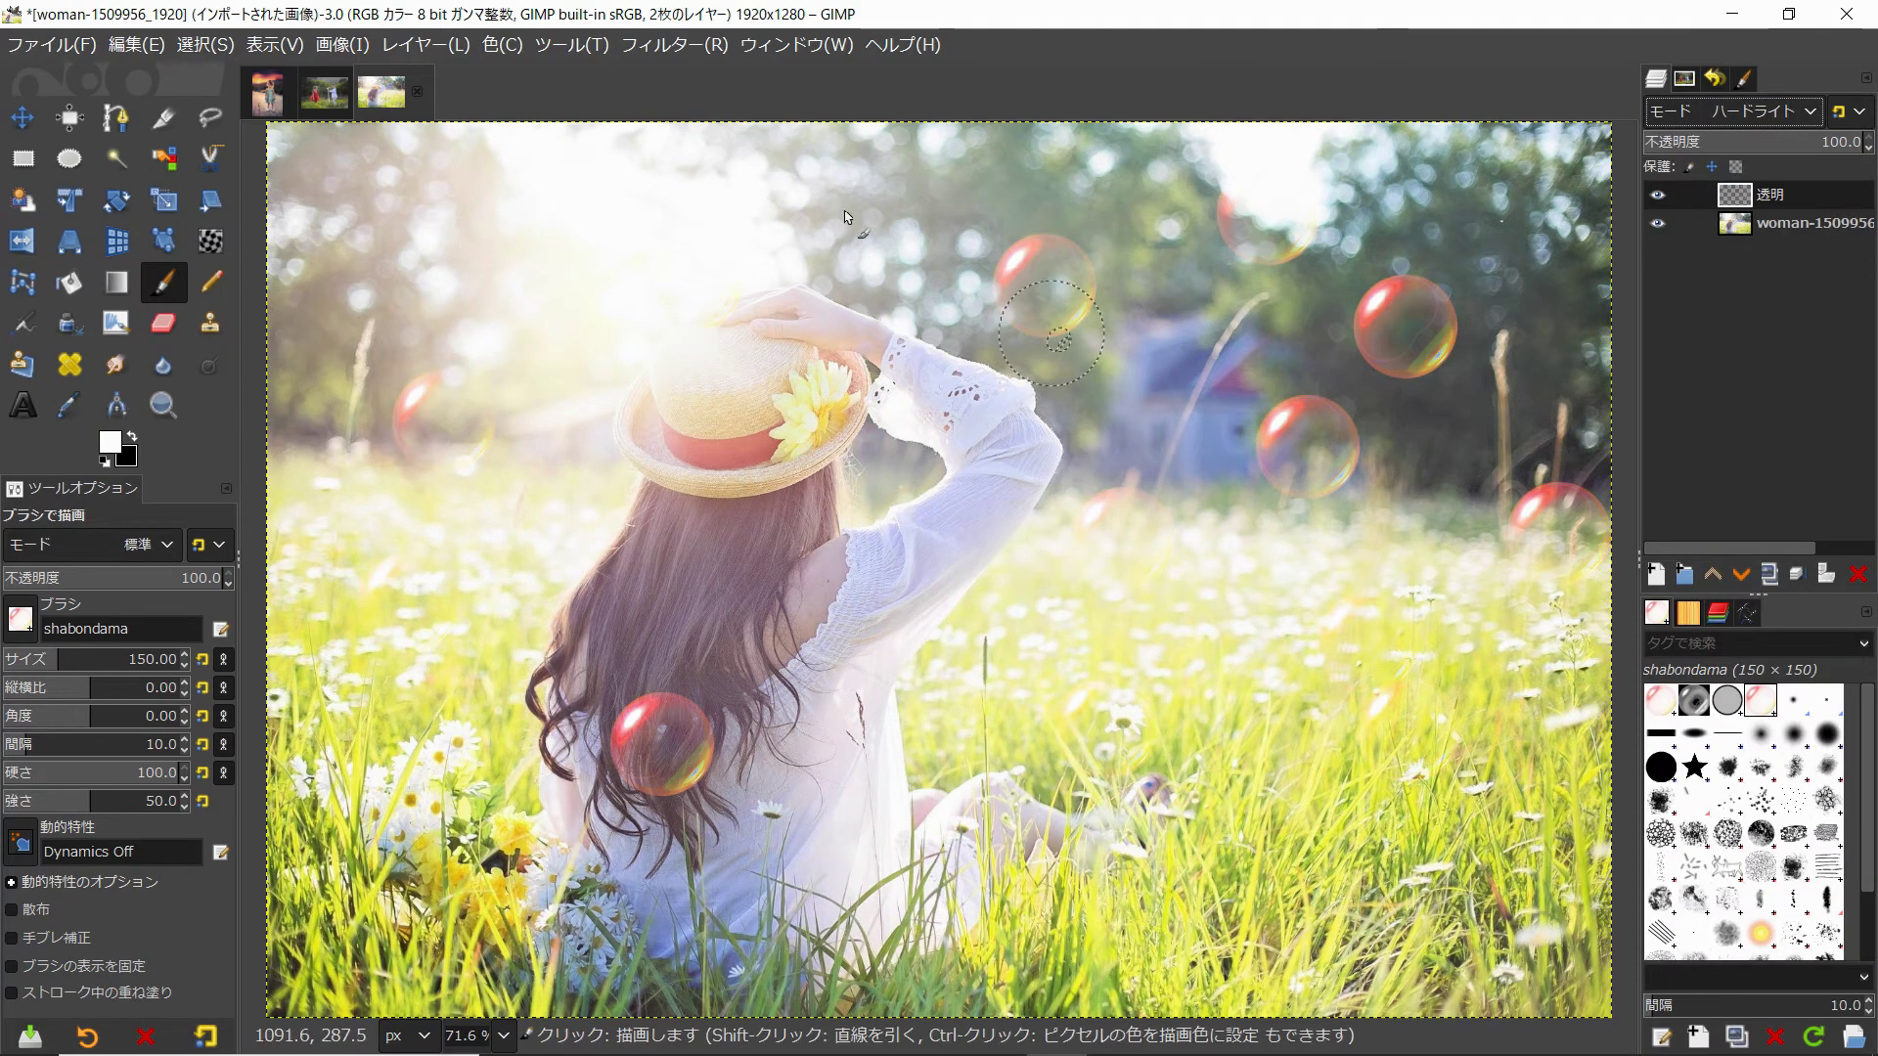
{"action": "left_click", "coordinate": [514, 45]}
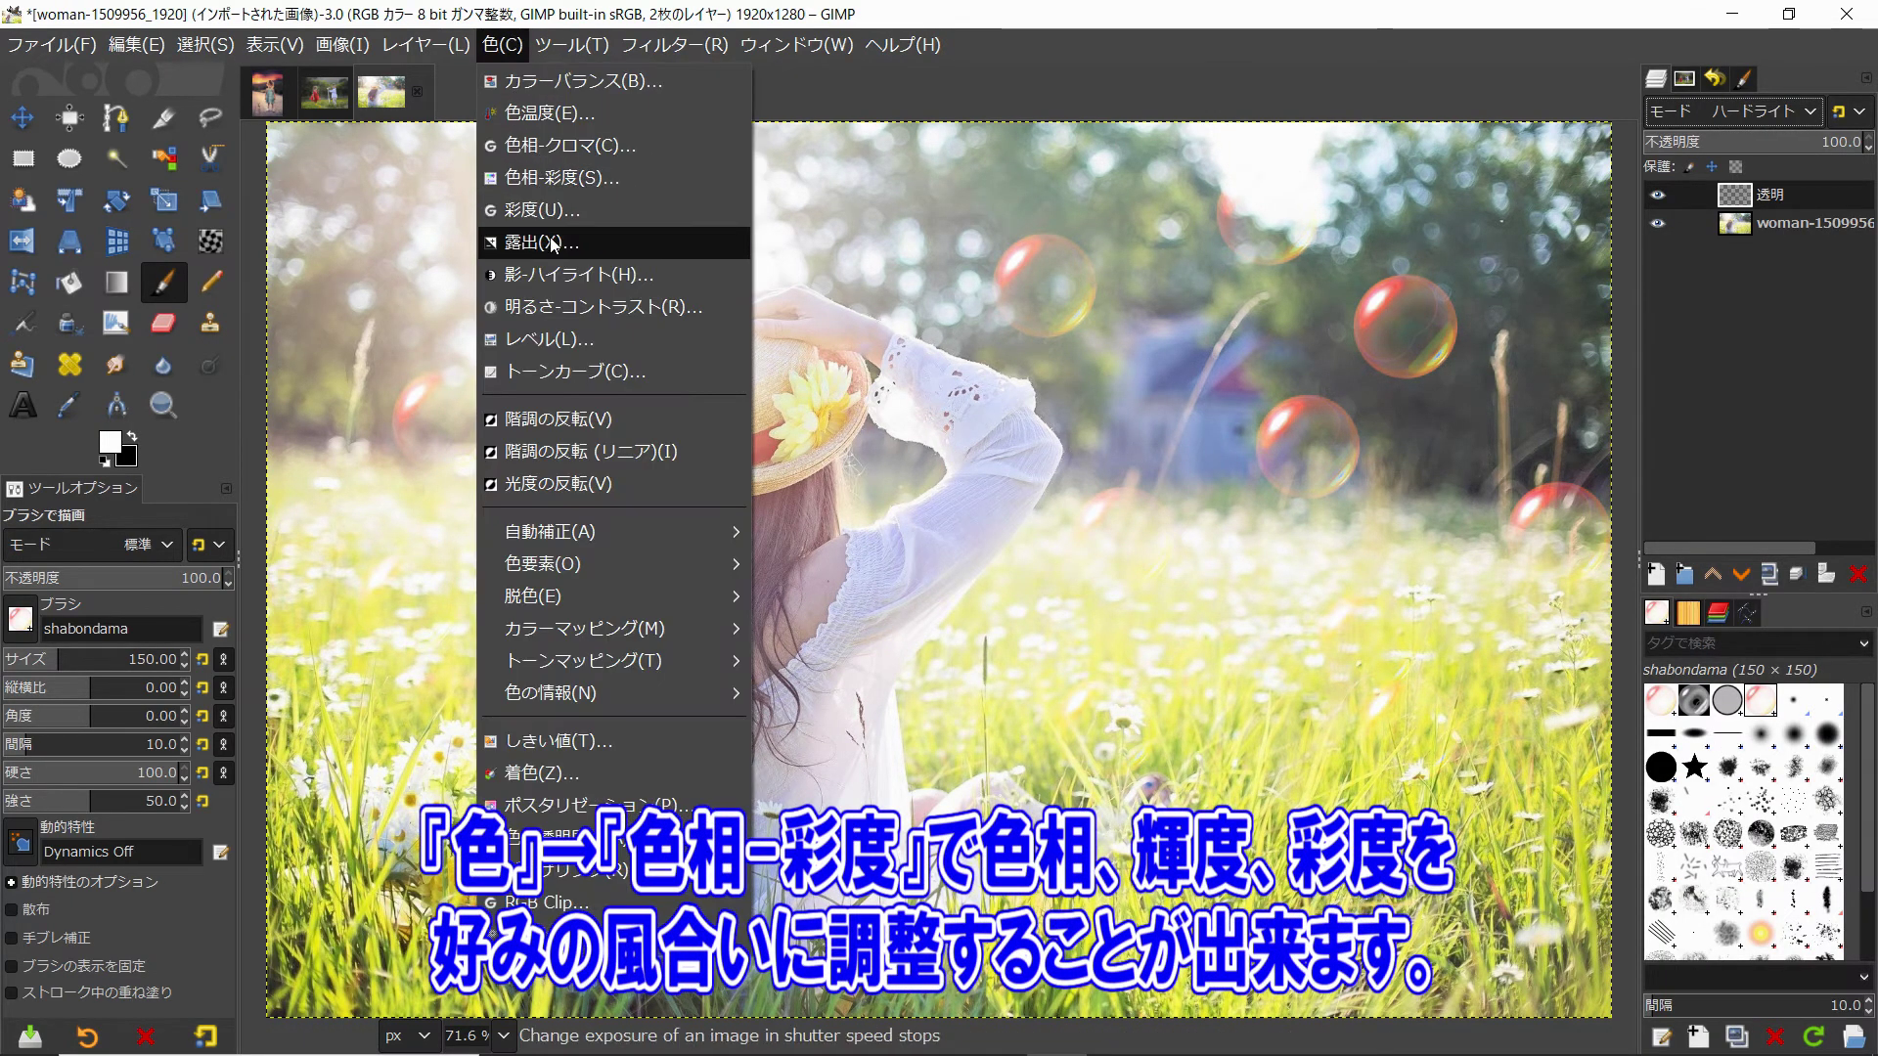
{"action": "left_click", "coordinate": [557, 177]}
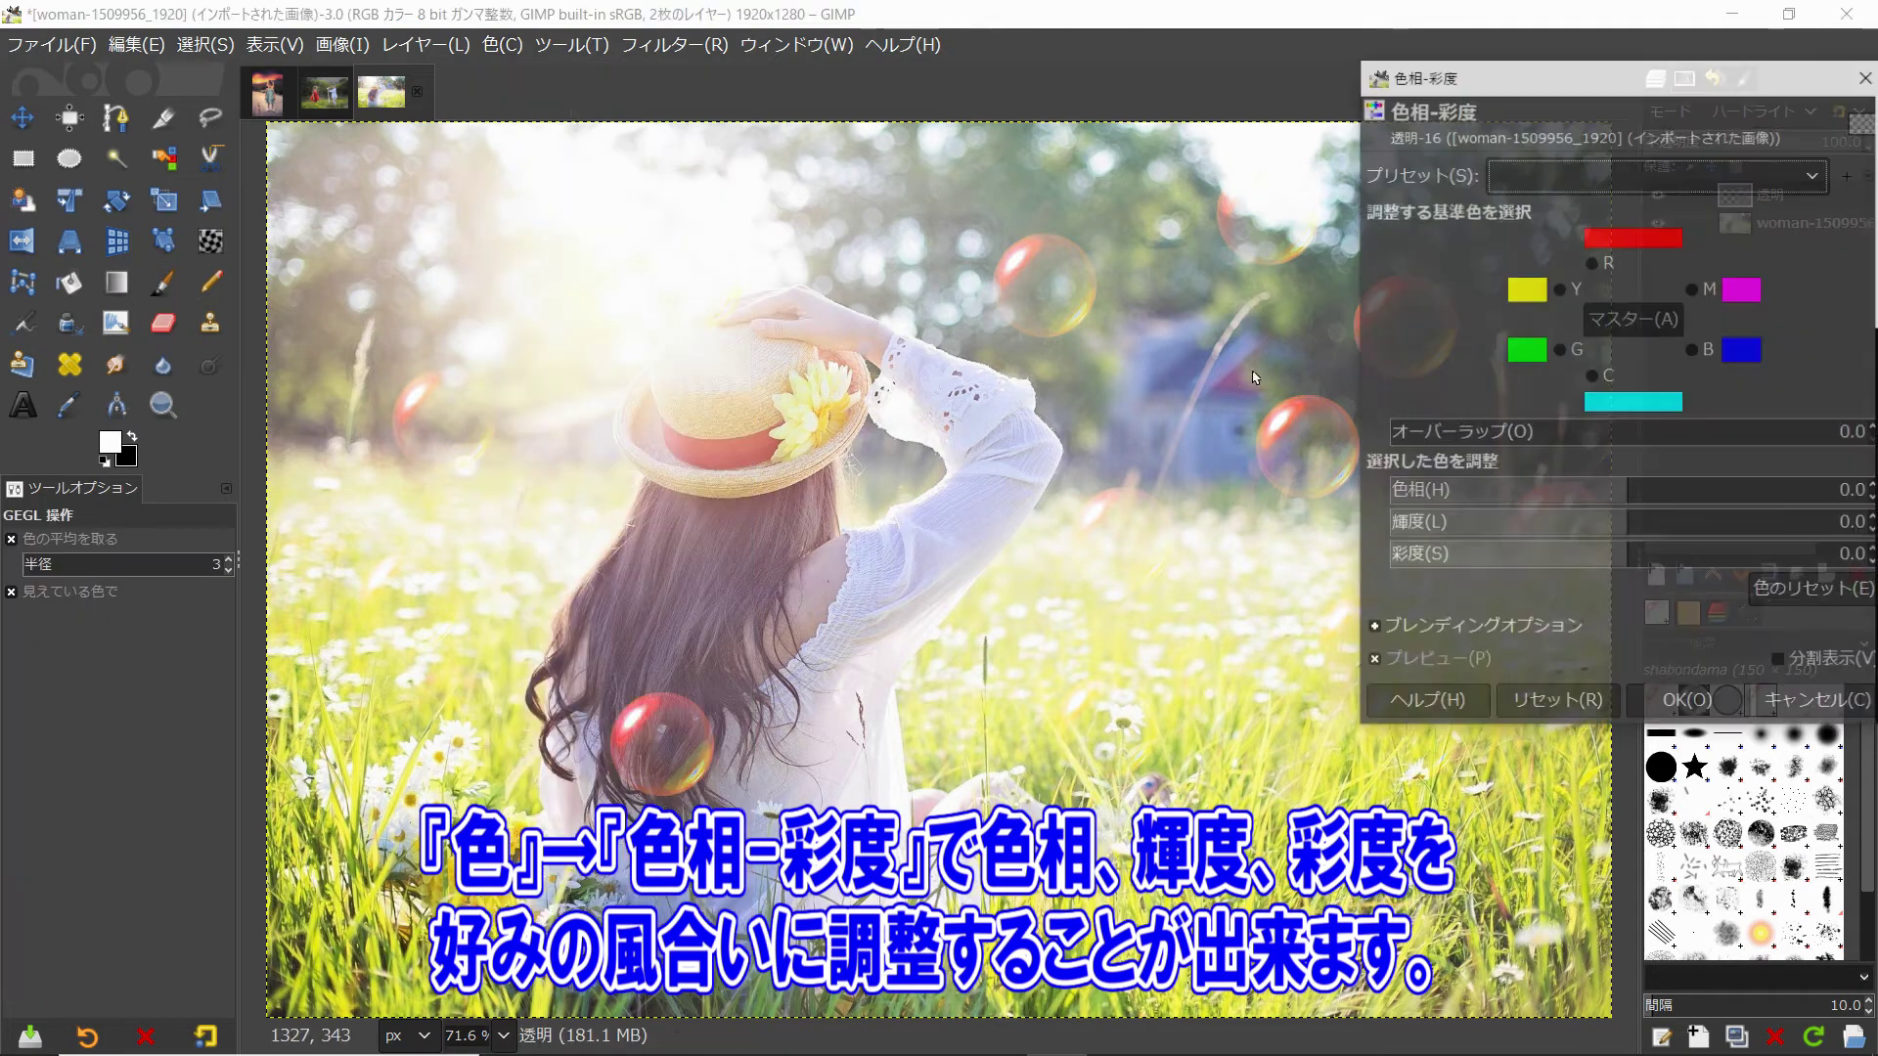
{"action": "mouse_move", "coordinate": [1639, 497]}
{"action": "left_mouse_down"}
{"action": "mouse_move", "coordinate": [1443, 494]}
{"action": "mouse_move", "coordinate": [1702, 510]}
{"action": "mouse_move", "coordinate": [1580, 496]}
{"action": "left_mouse_up"}
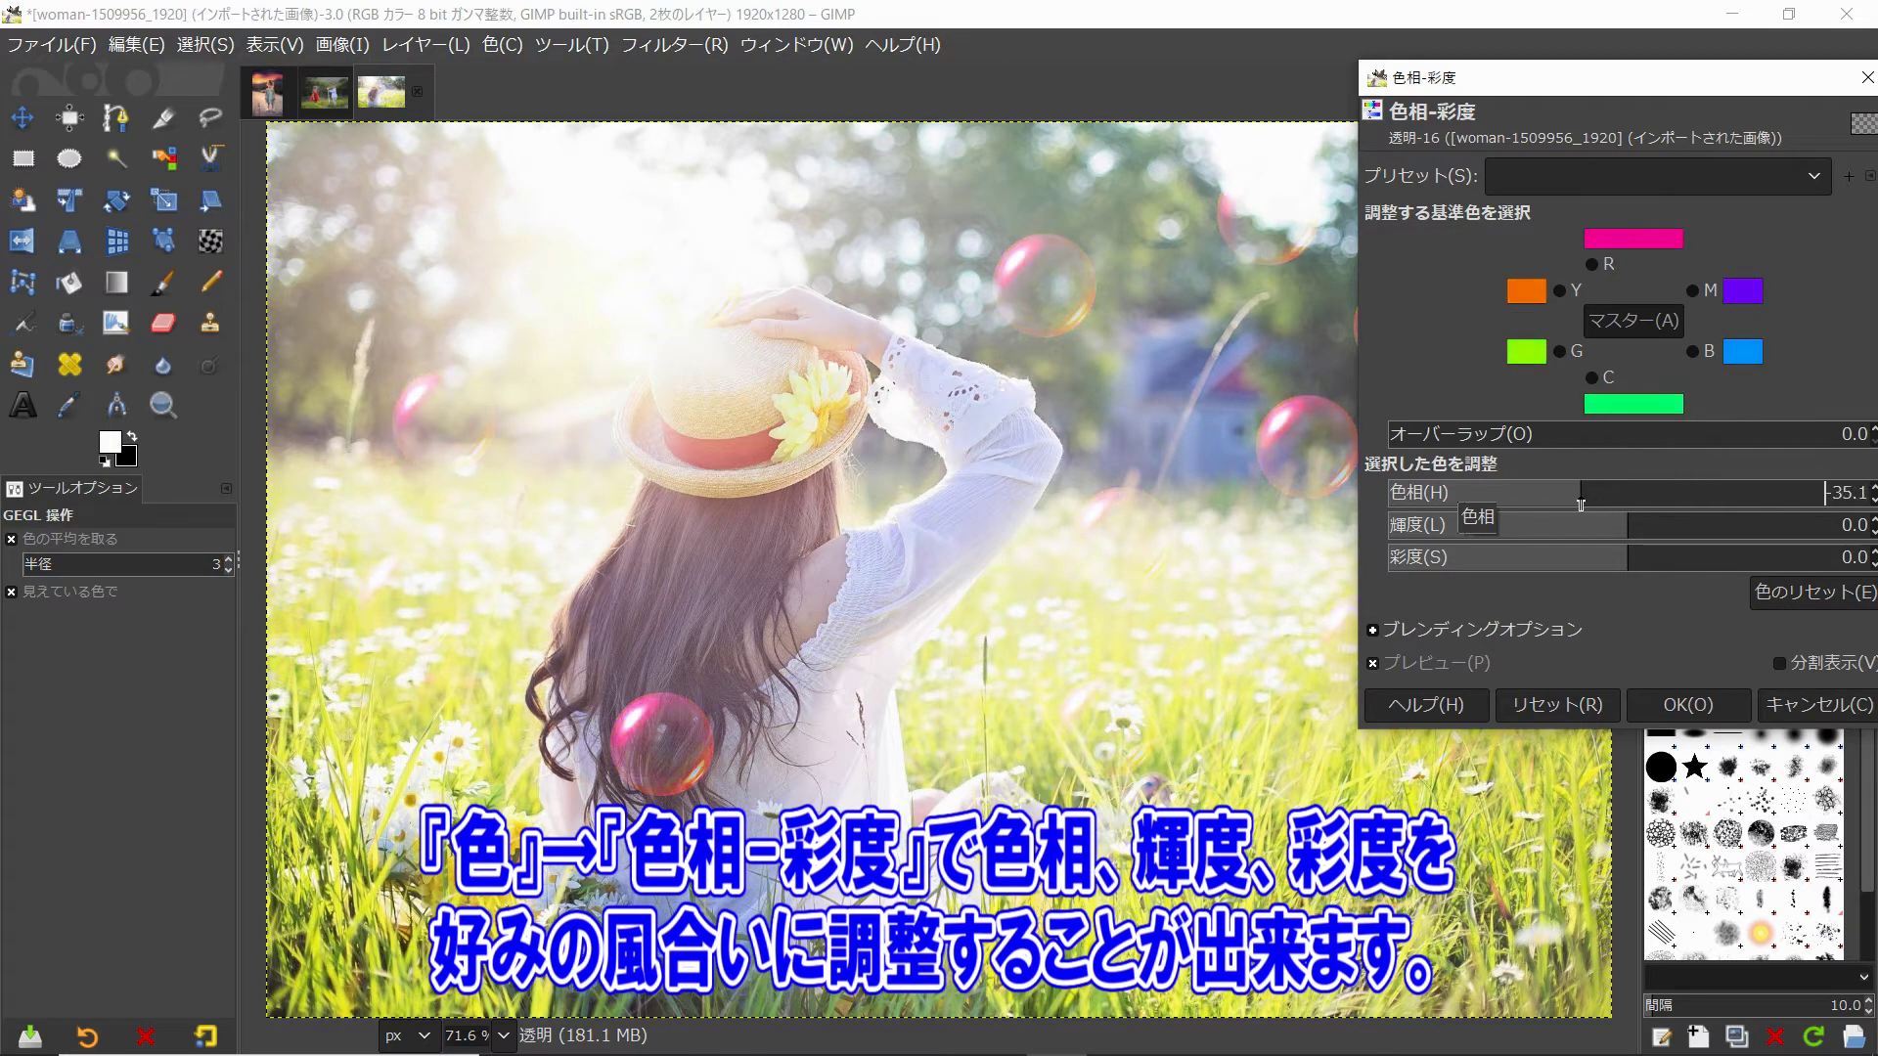
{"action": "left_click_drag", "start_coordinate": [1623, 558], "coordinate": [1403, 559]}
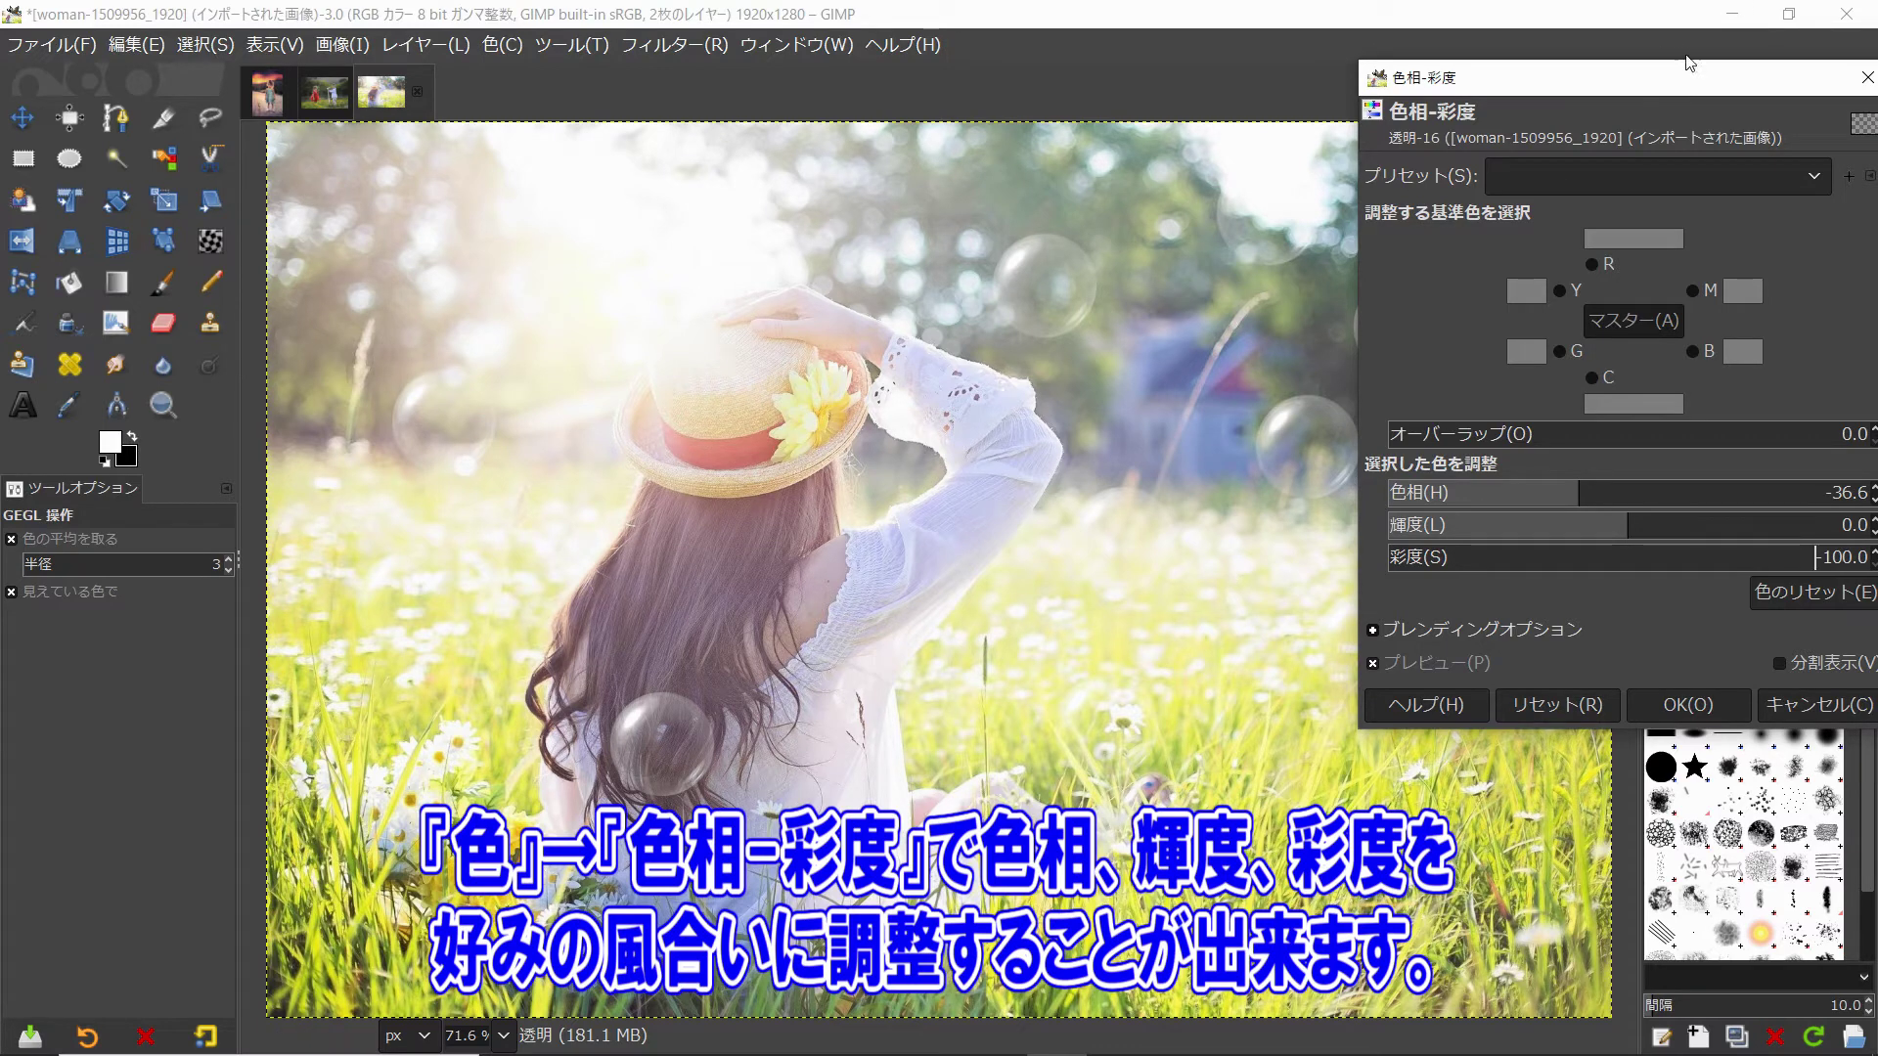
{"action": "left_click_drag", "start_coordinate": [1653, 81], "coordinate": [1573, 70]}
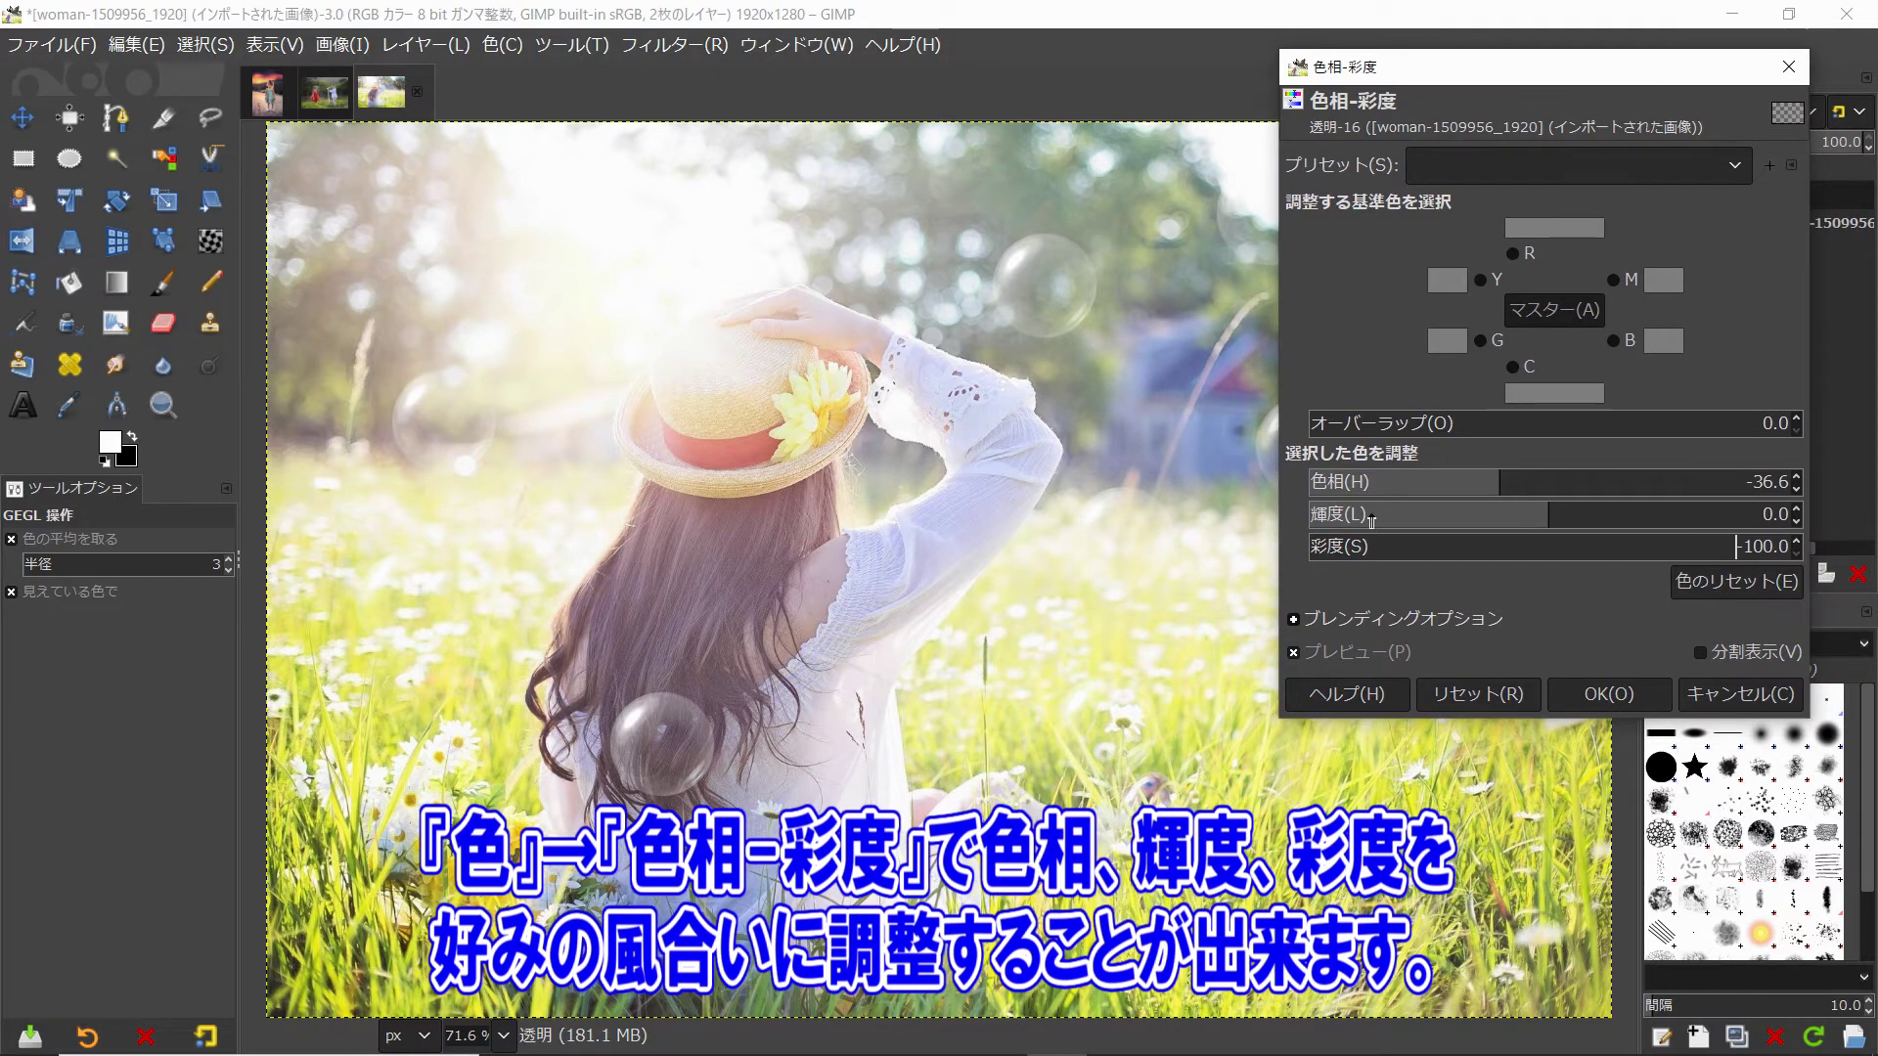
{"action": "left_click", "coordinate": [1477, 694]}
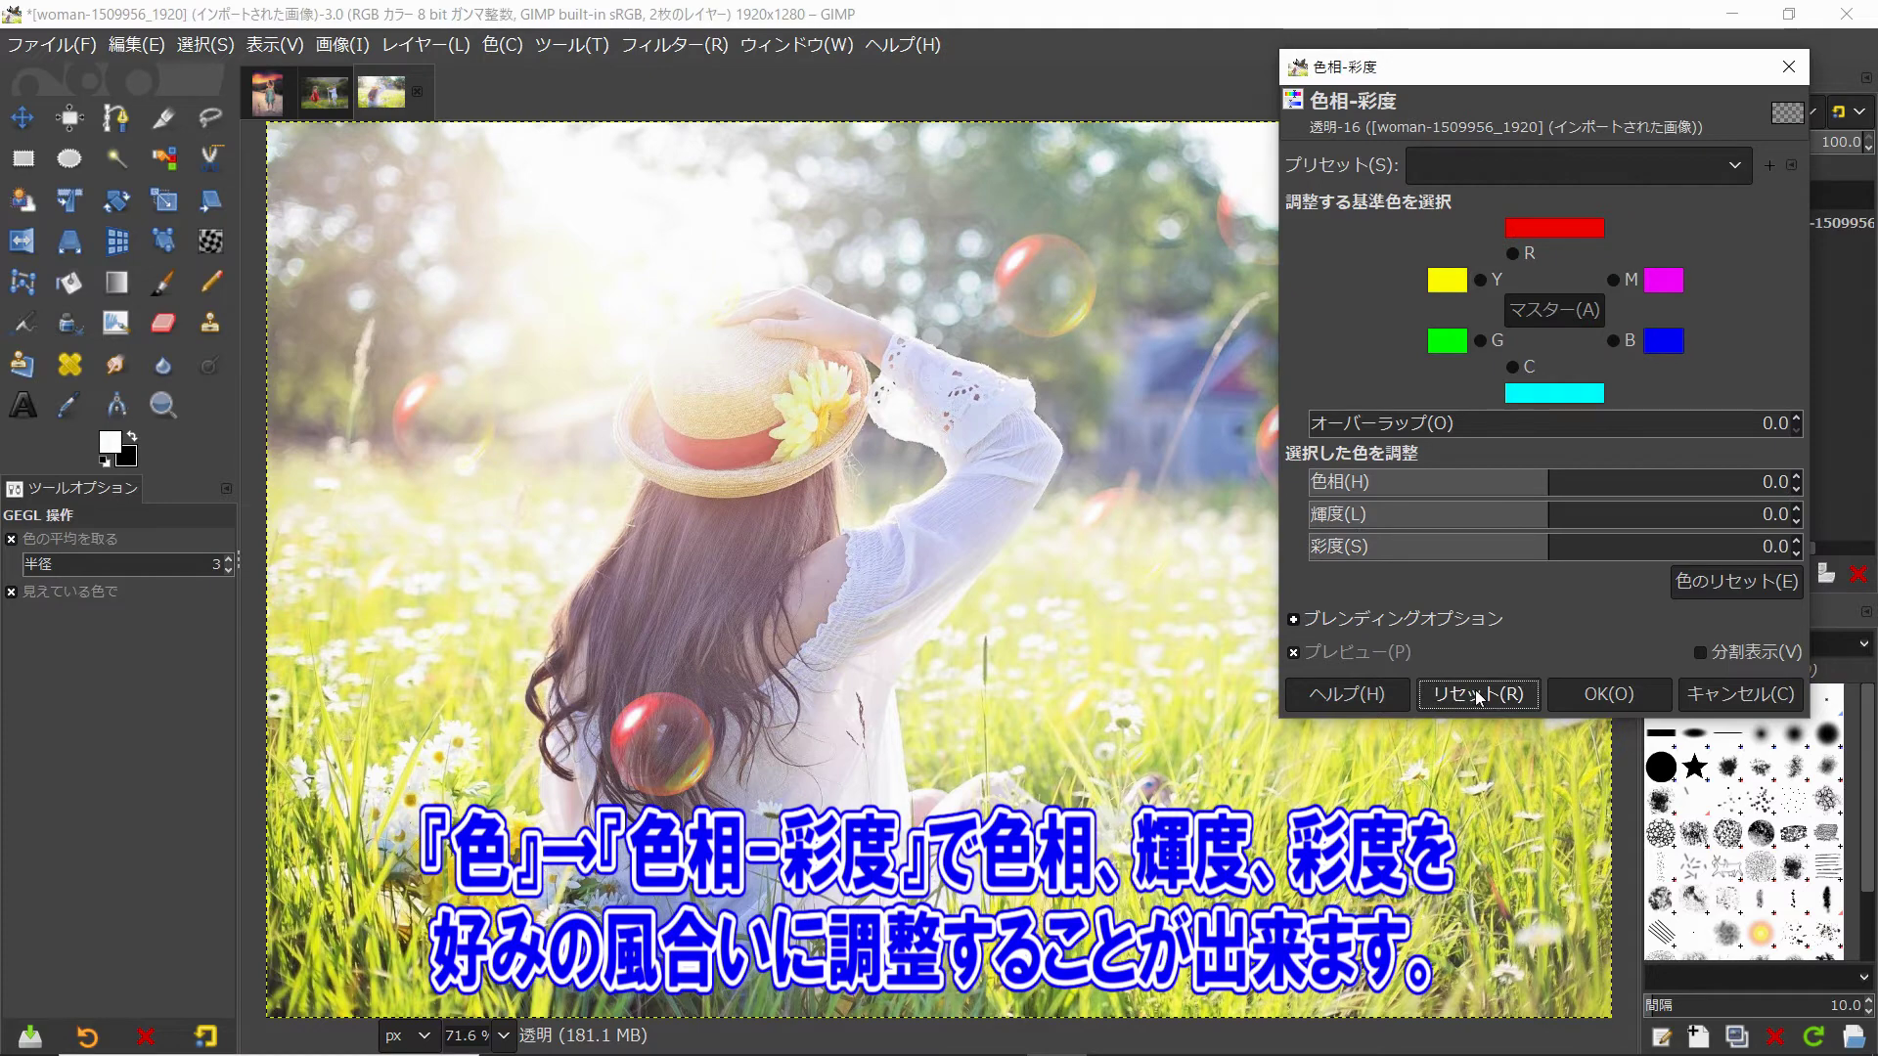
{"action": "left_click", "coordinate": [1659, 696]}
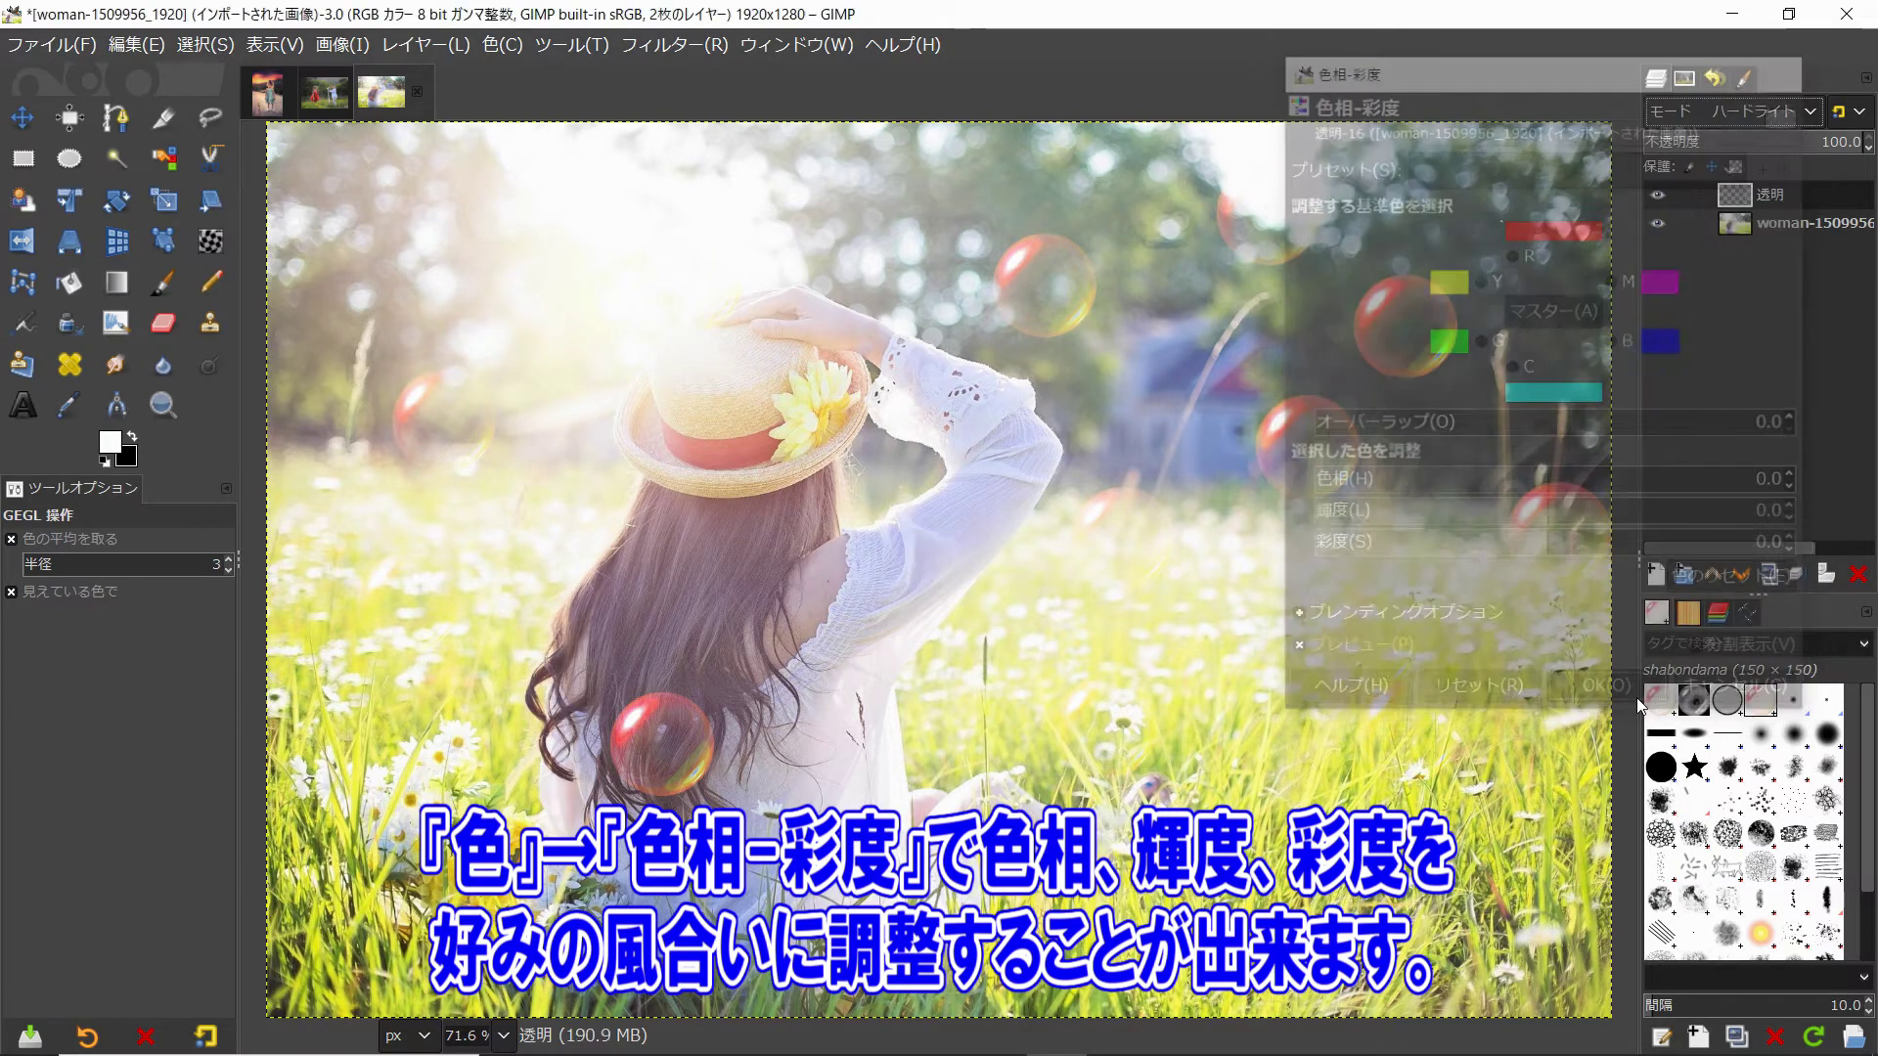
Blur the bubble layer with a 1.50 Gaussian blur and set its mode to Overlay
{"action": "left_click", "coordinate": [636, 46]}
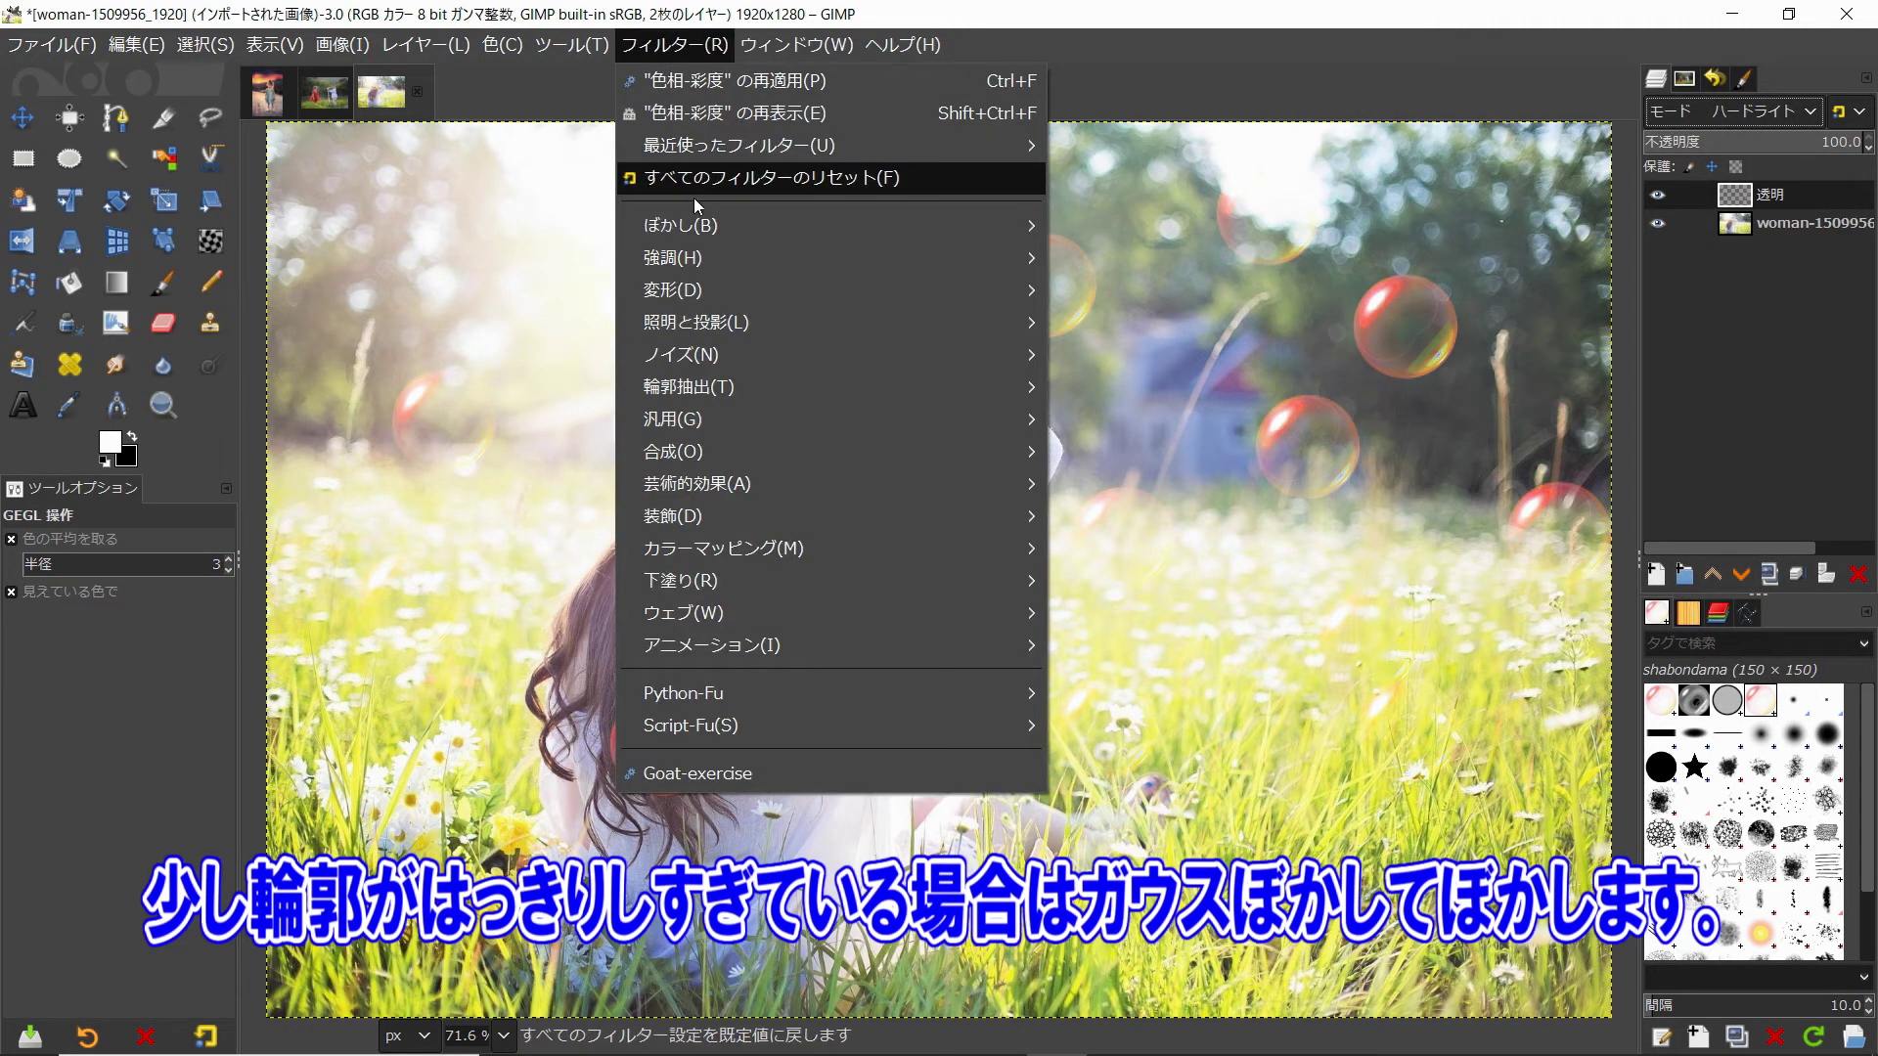
{"action": "mouse_move", "coordinate": [792, 225]}
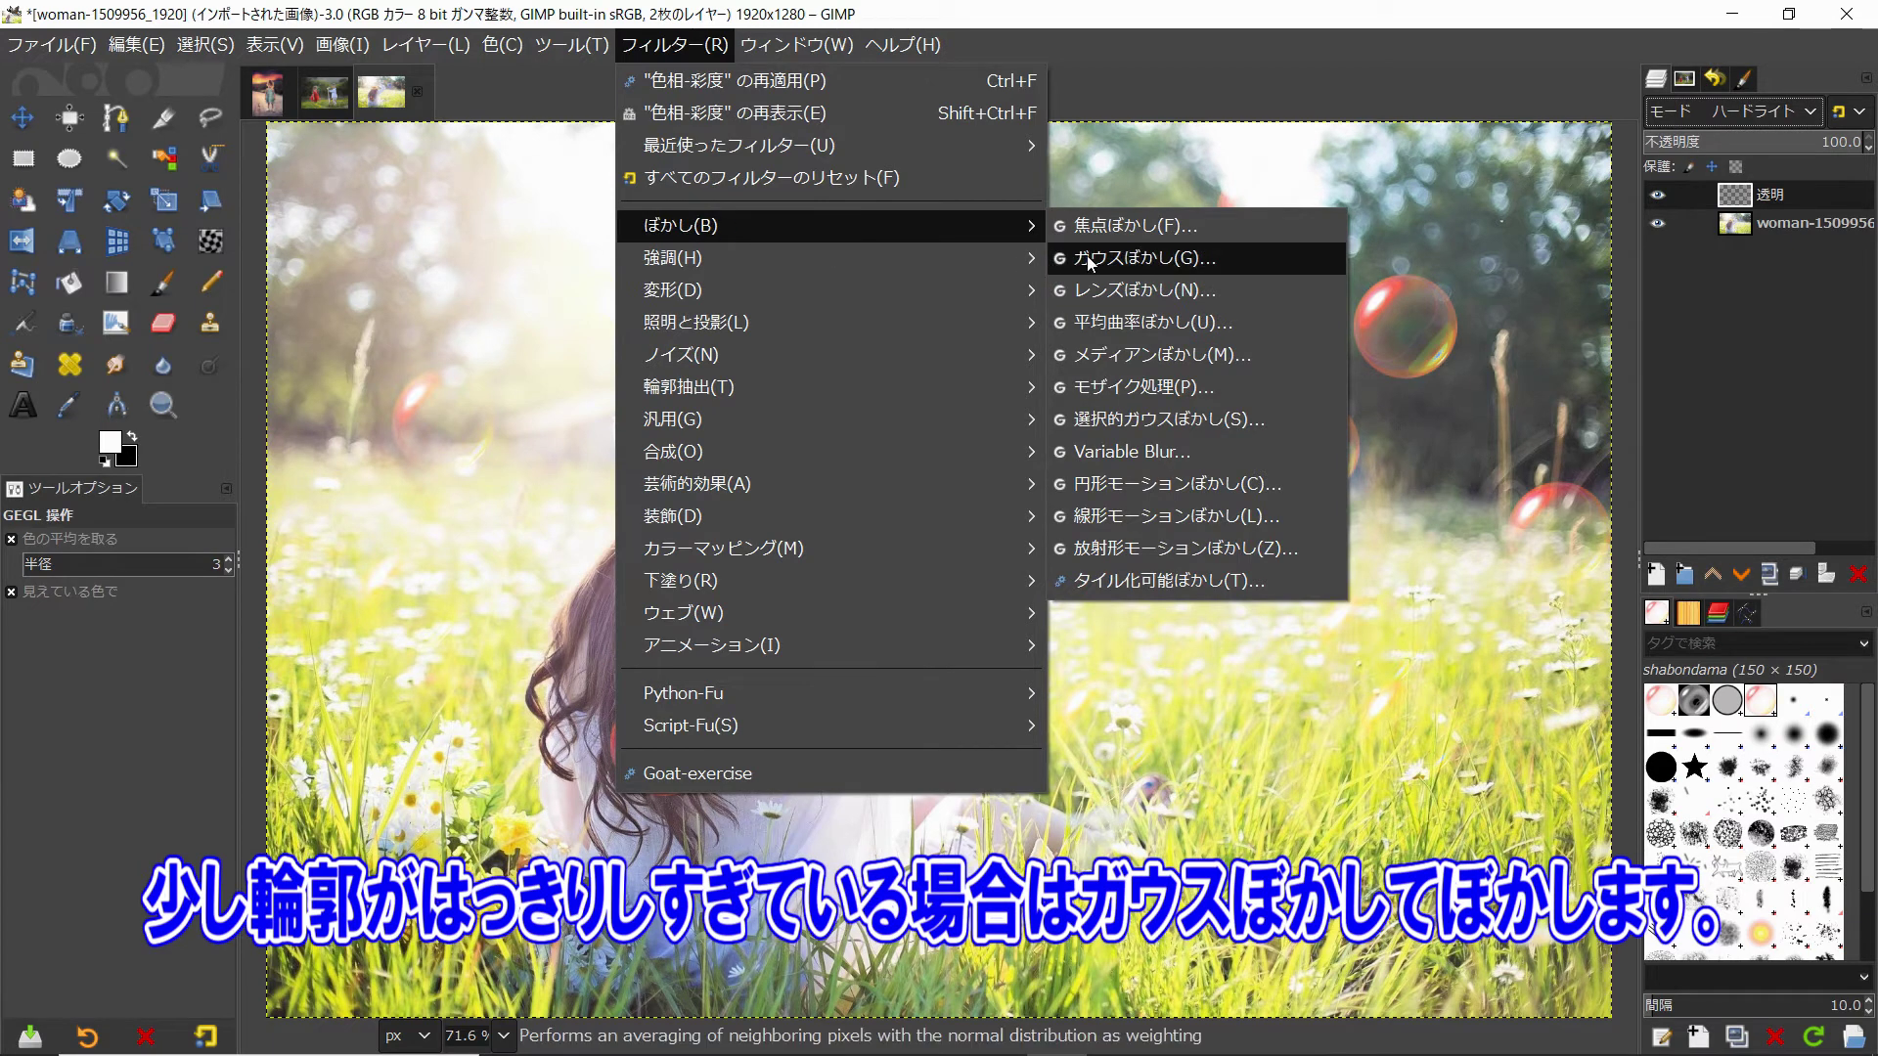
{"action": "left_click", "coordinate": [1125, 258]}
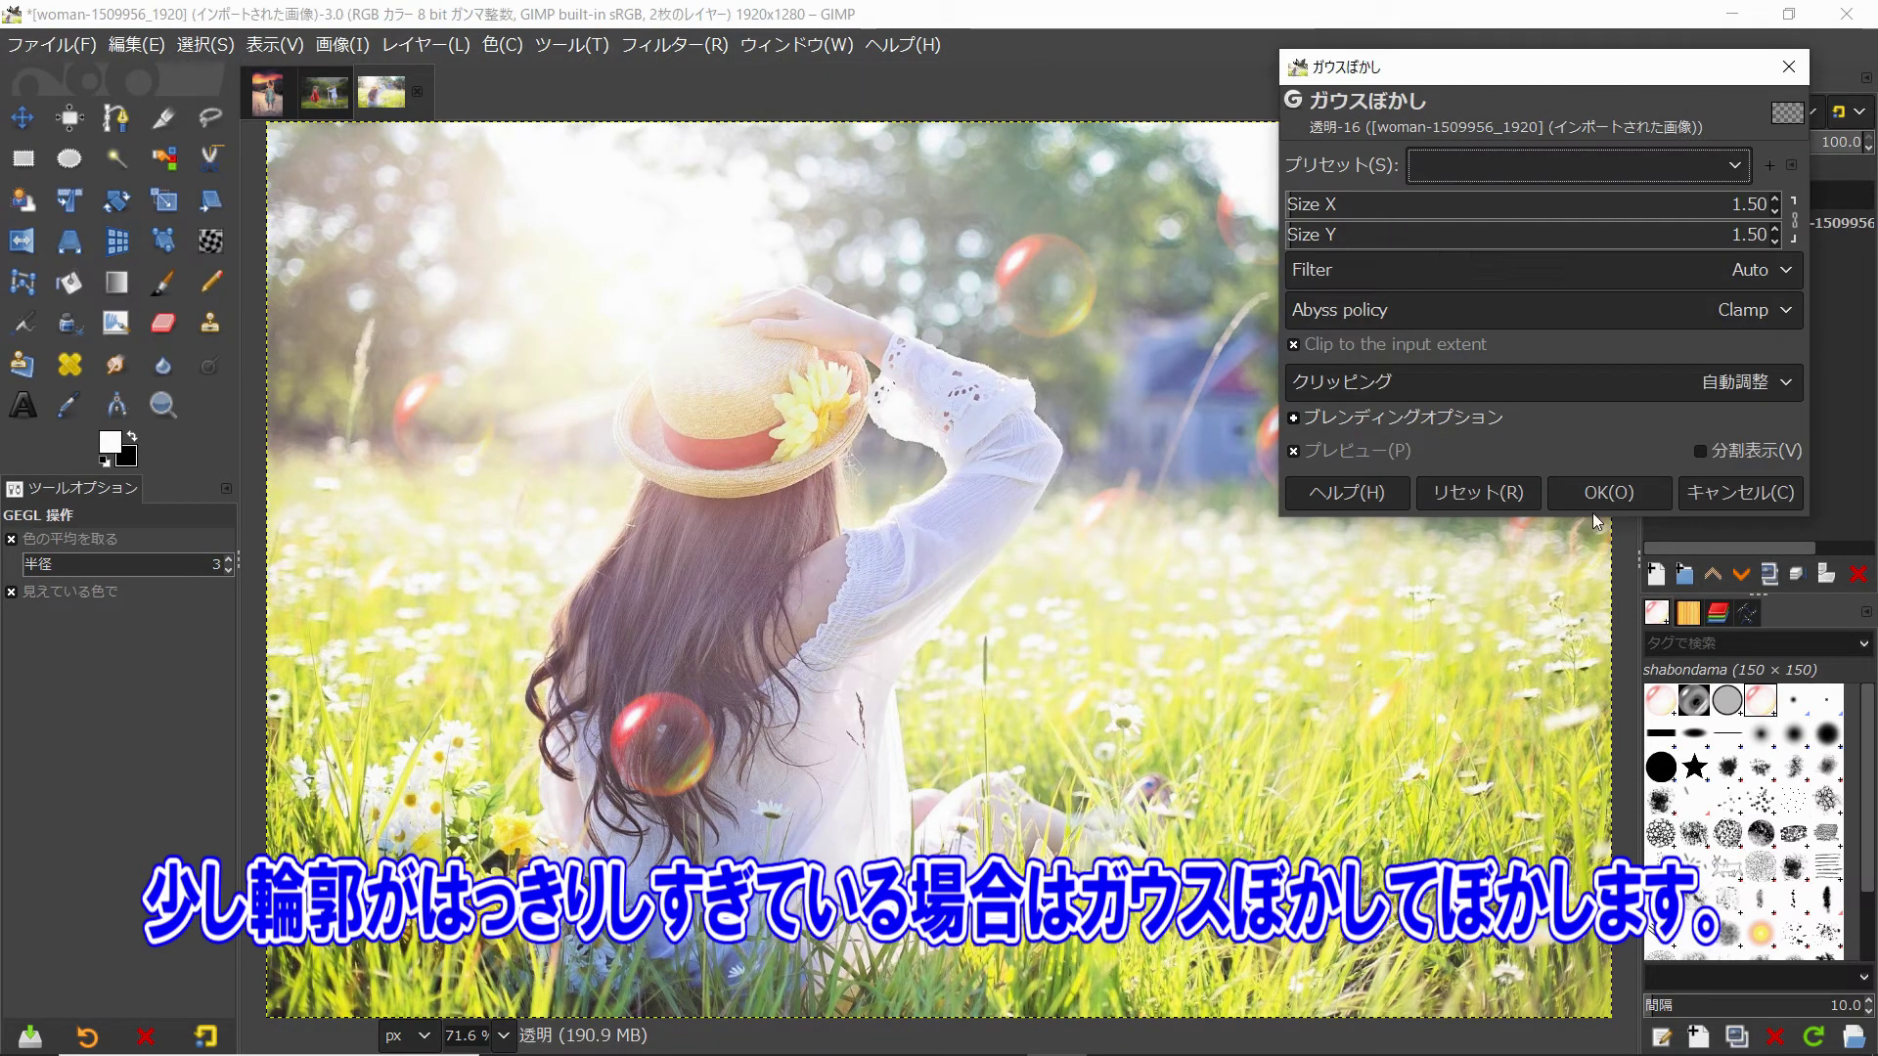
{"action": "left_click", "coordinate": [1609, 494]}
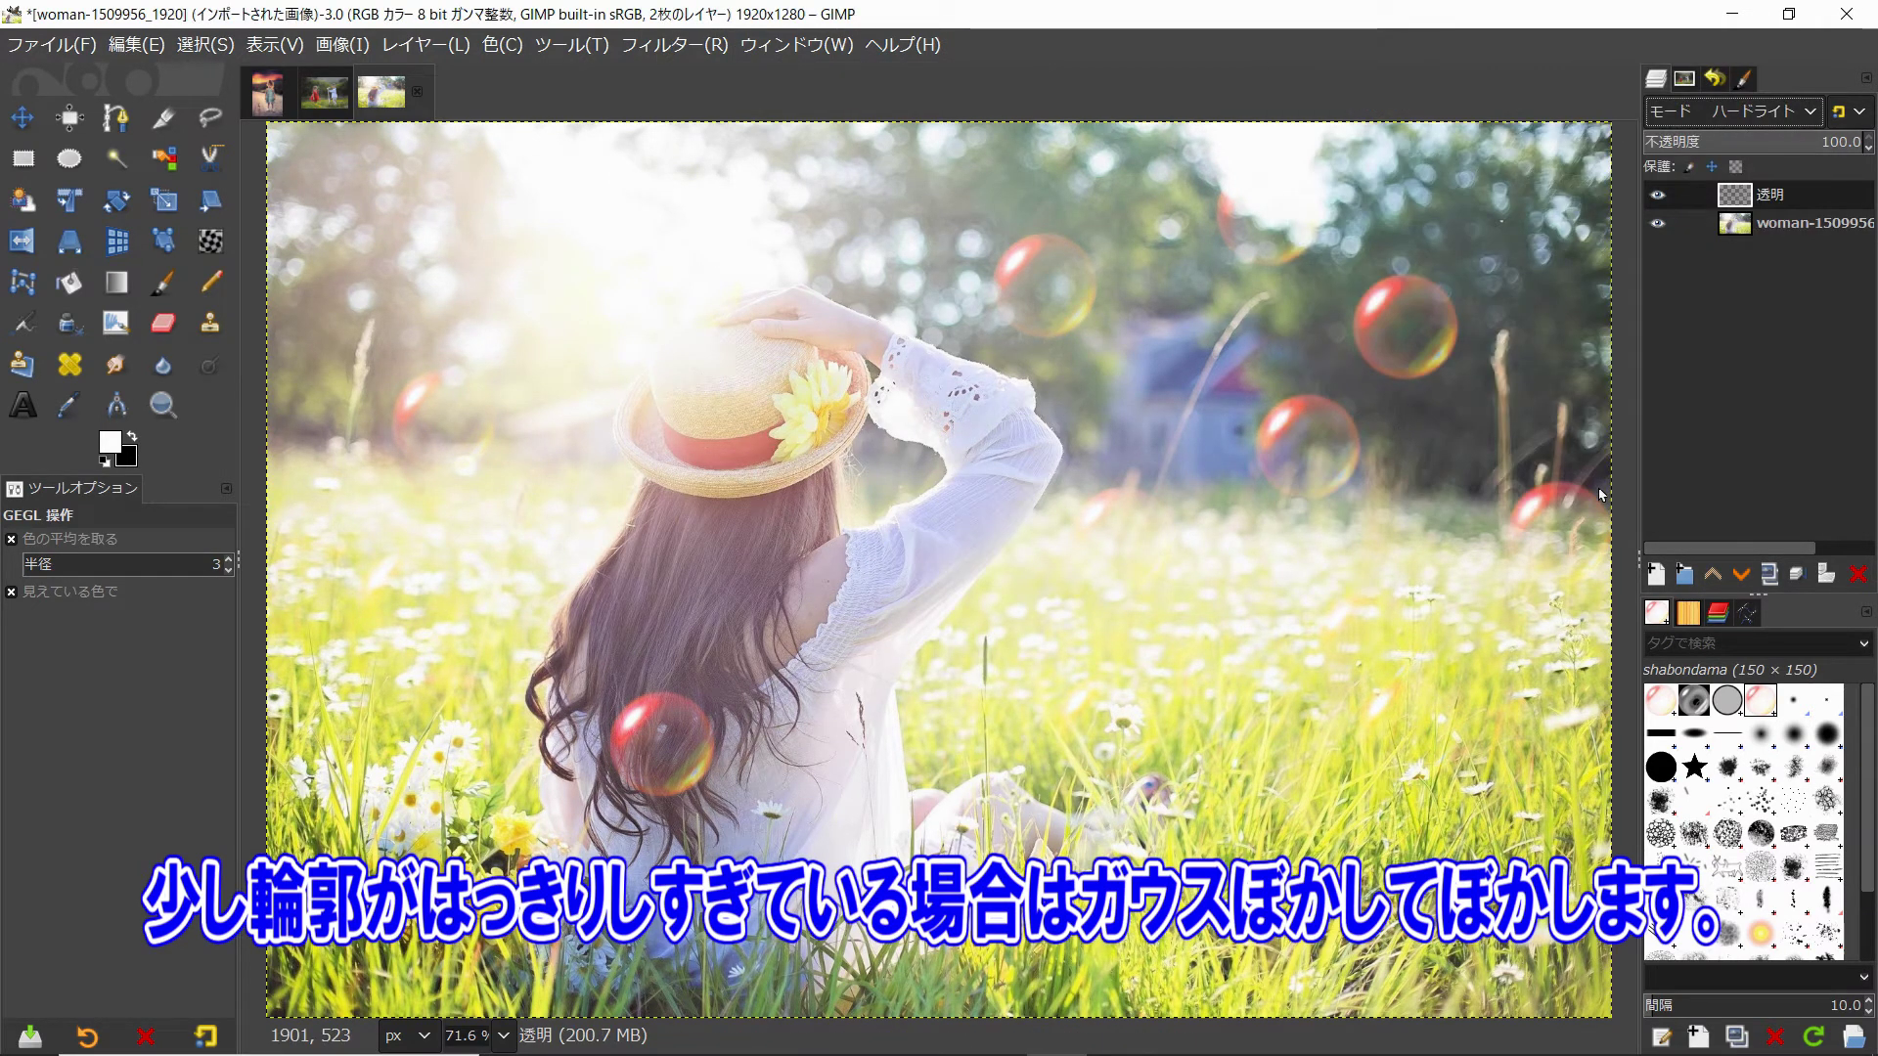
{"action": "left_click", "coordinate": [1807, 115]}
{"action": "left_click", "coordinate": [1702, 669]}
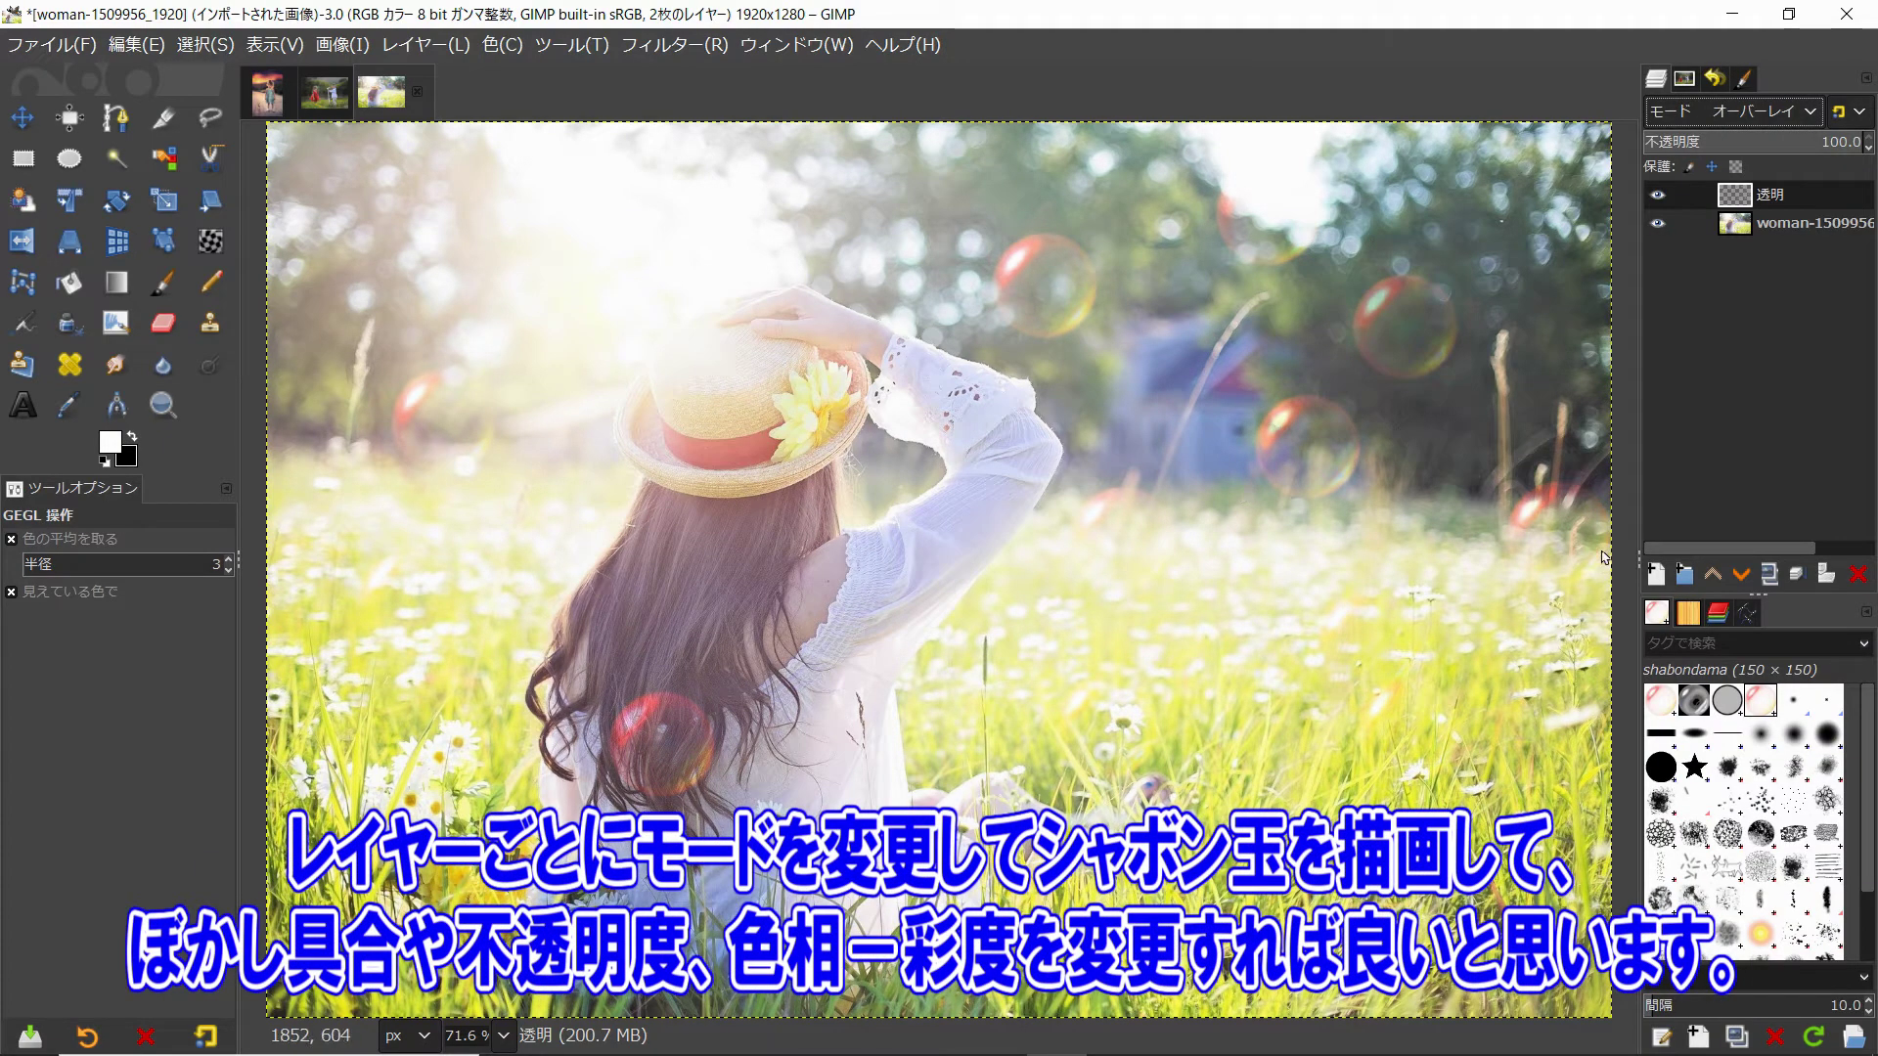
Add a new transparent Overlay layer and shrink the bubble paintbrush to size 77
{"action": "left_click", "coordinate": [1656, 575], "text": "shift"}
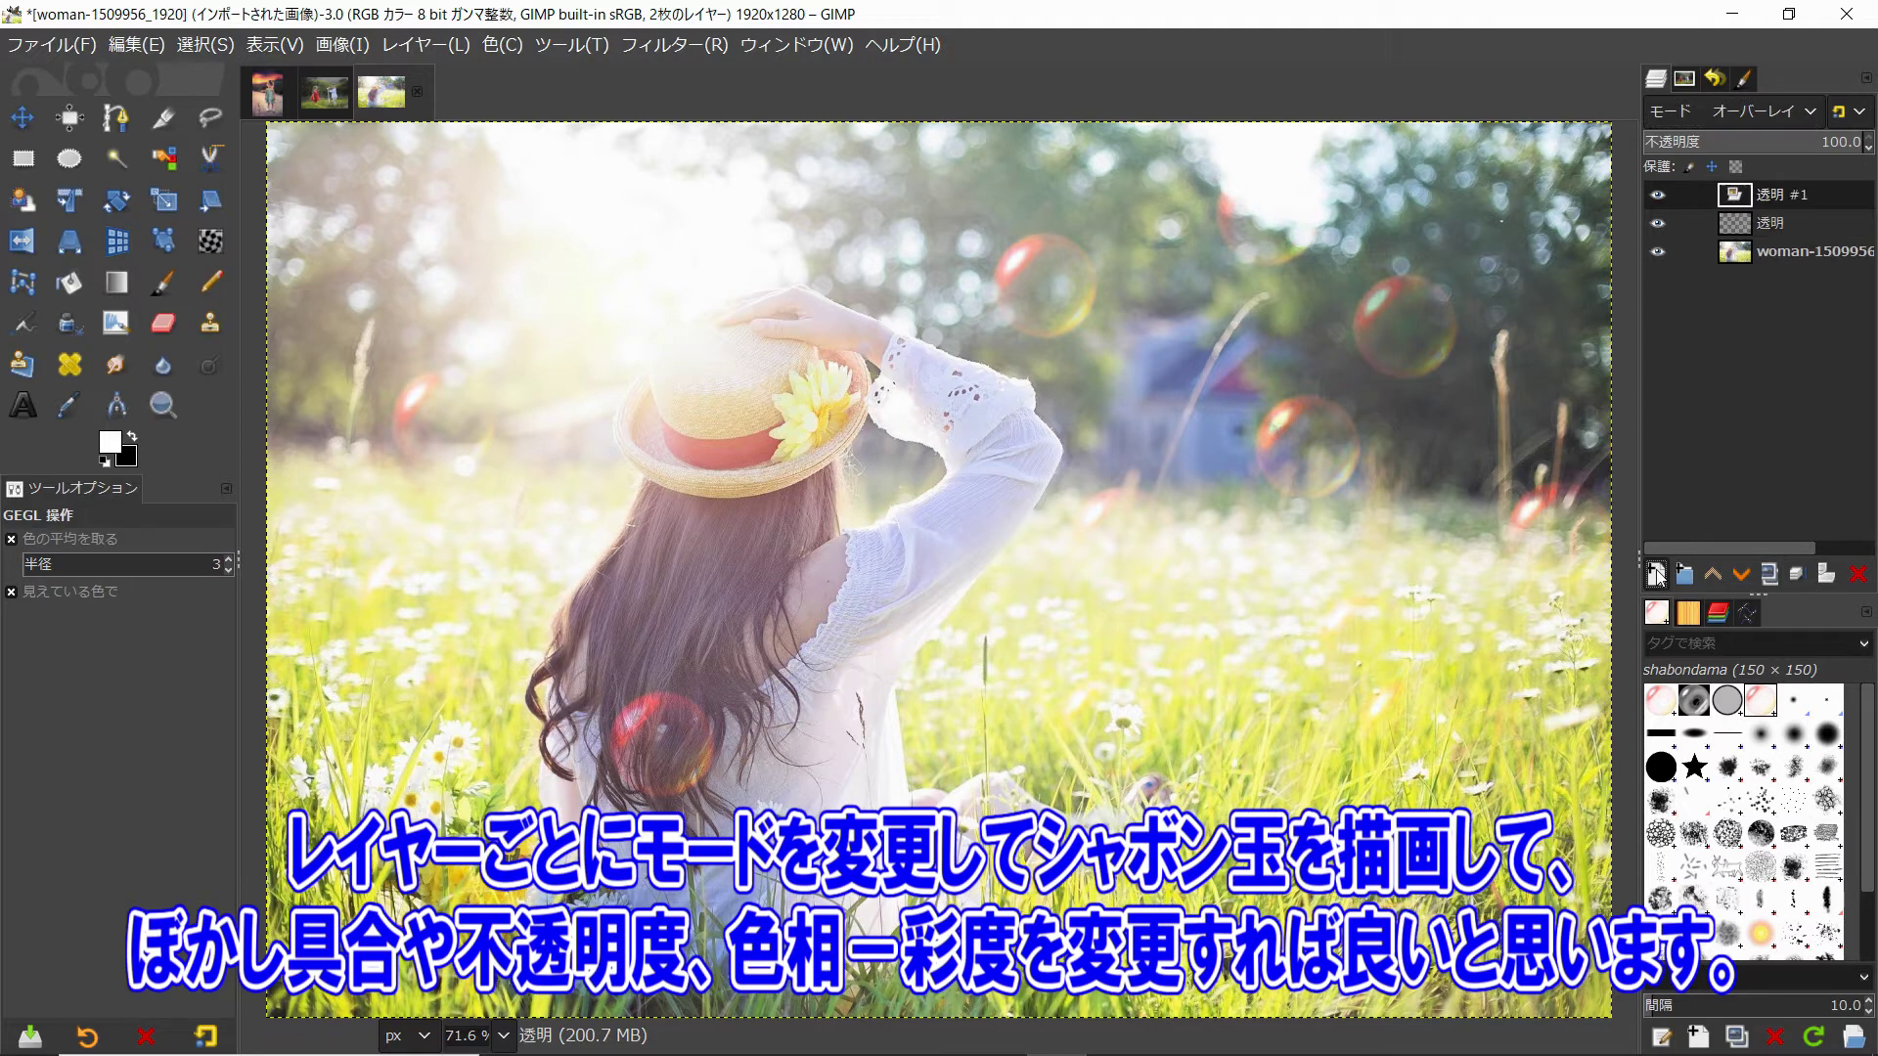
{"action": "left_click", "coordinate": [1814, 116]}
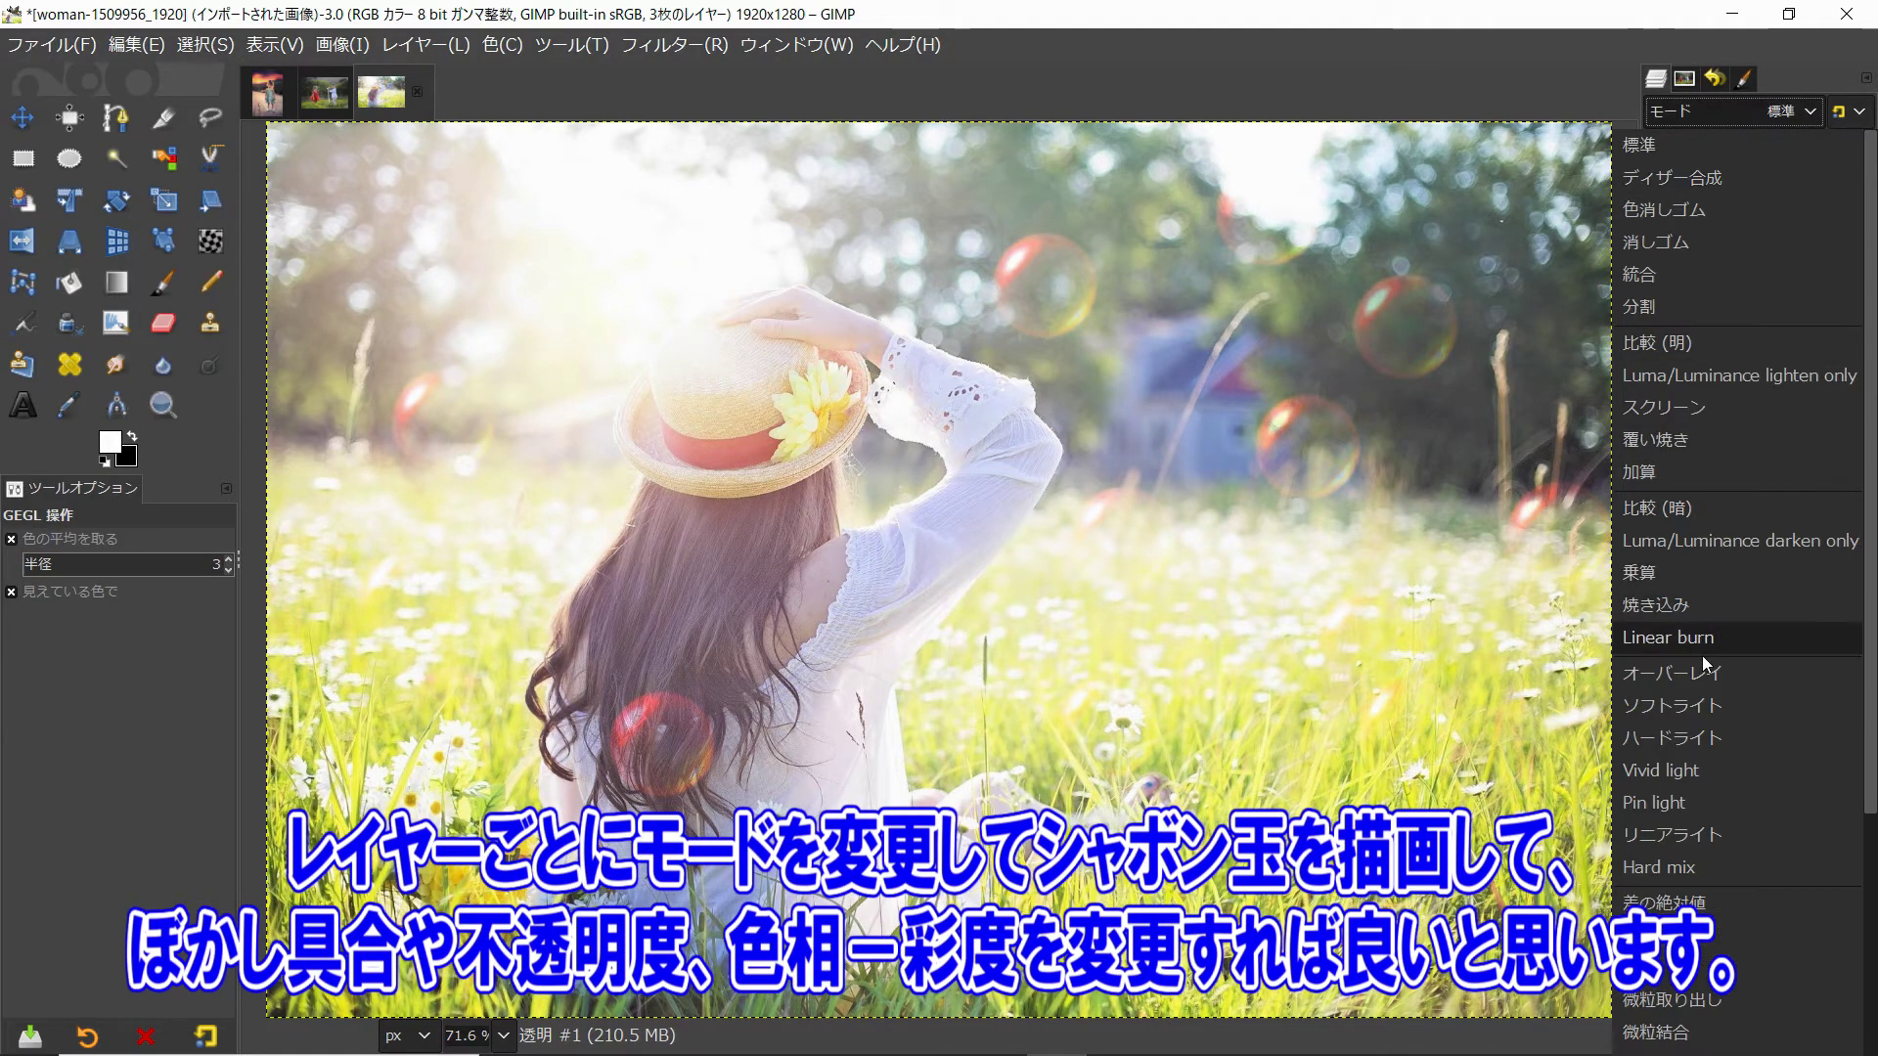
{"action": "left_click", "coordinate": [1683, 672]}
{"action": "left_click", "coordinate": [162, 281]}
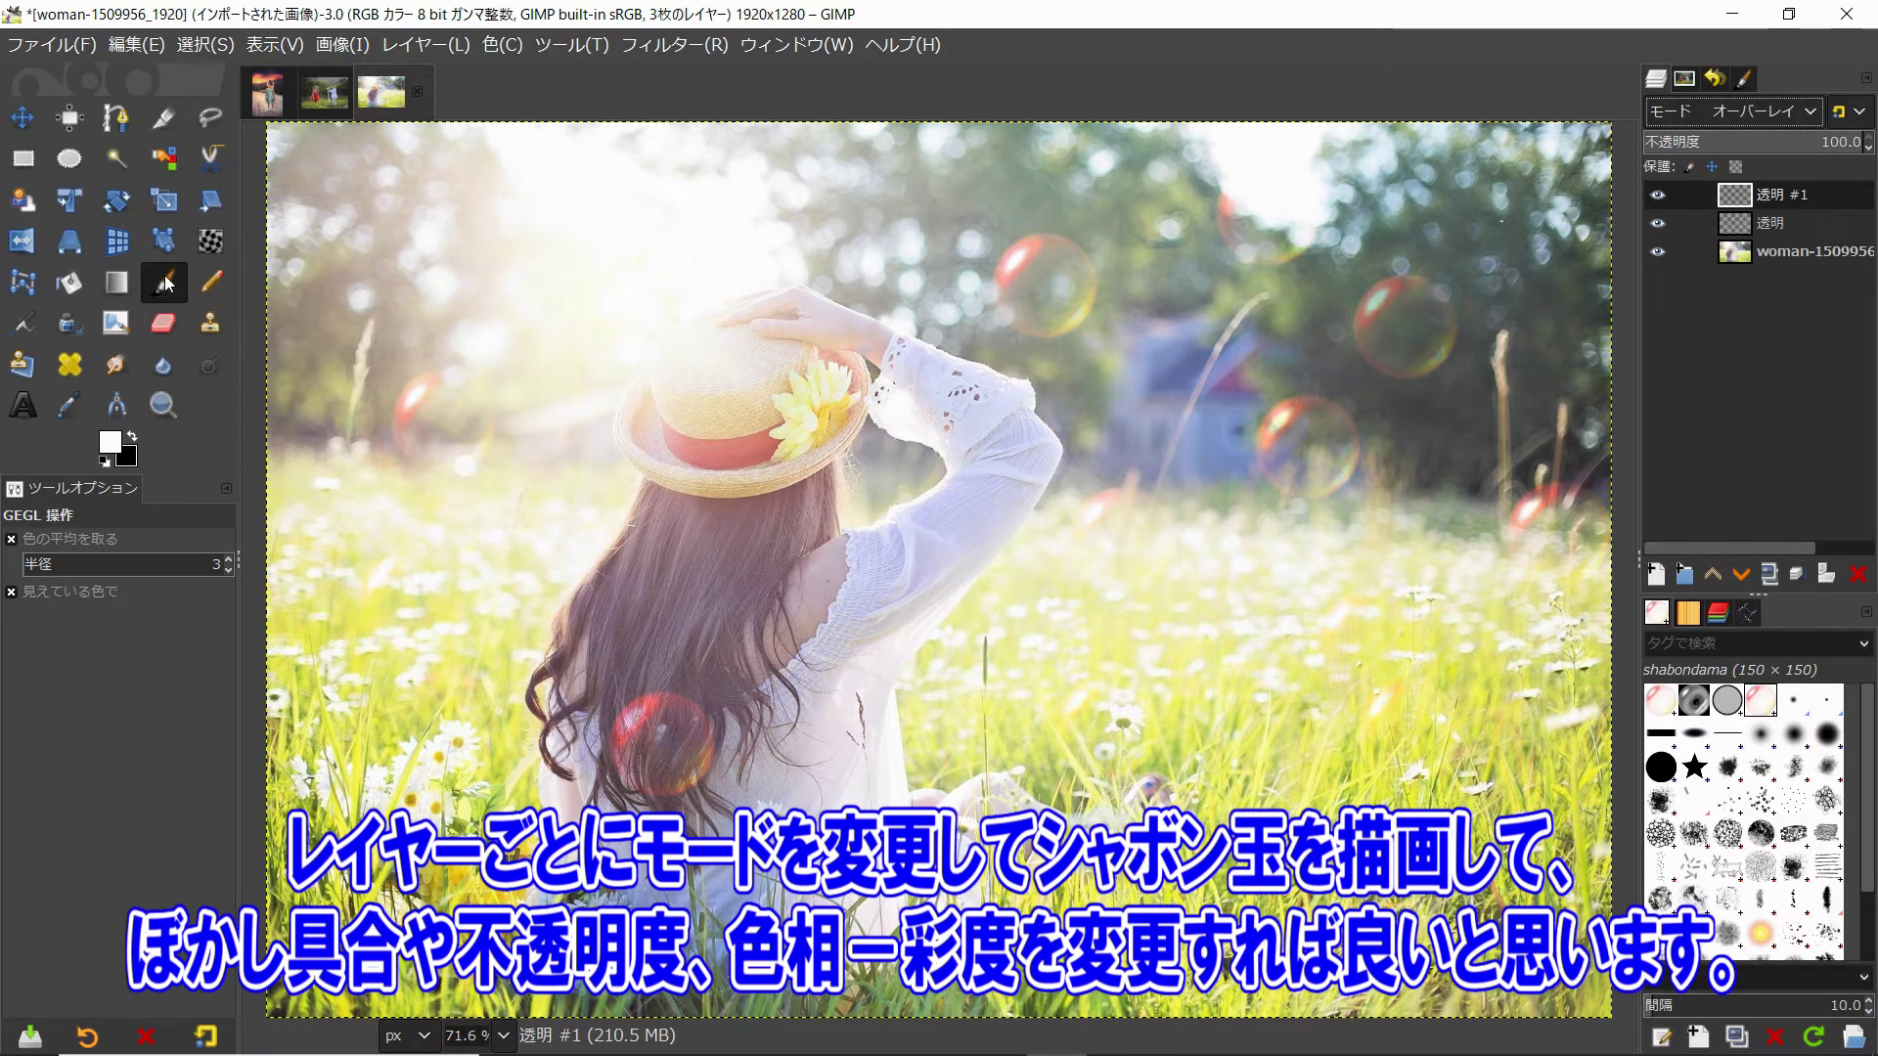
{"action": "key", "text": "bracketleft"}
{"action": "key", "text": "bracketleft"}
{"action": "key", "text": "bracketleft"}
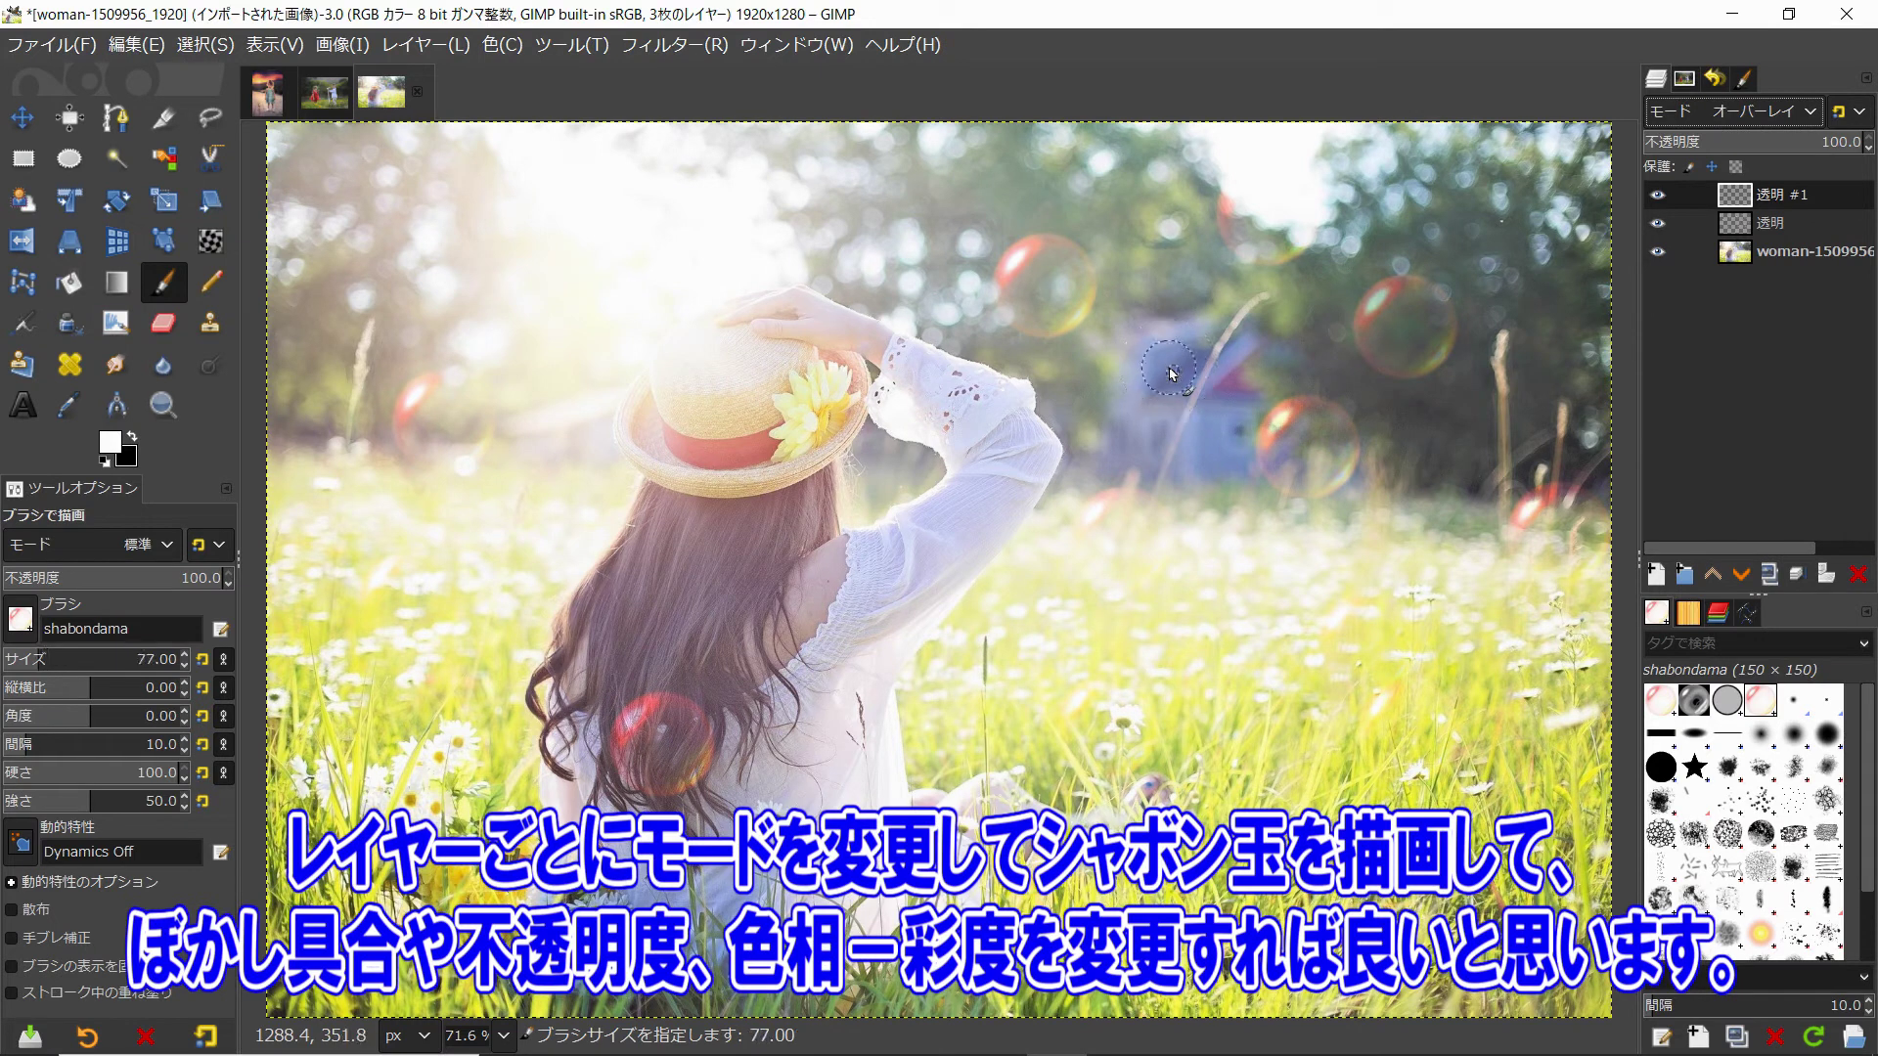
Stamp six small bubbles across the upper background, trees, her hair and the meadow
{"action": "left_click", "coordinate": [1125, 330]}
{"action": "left_click", "coordinate": [1281, 291]}
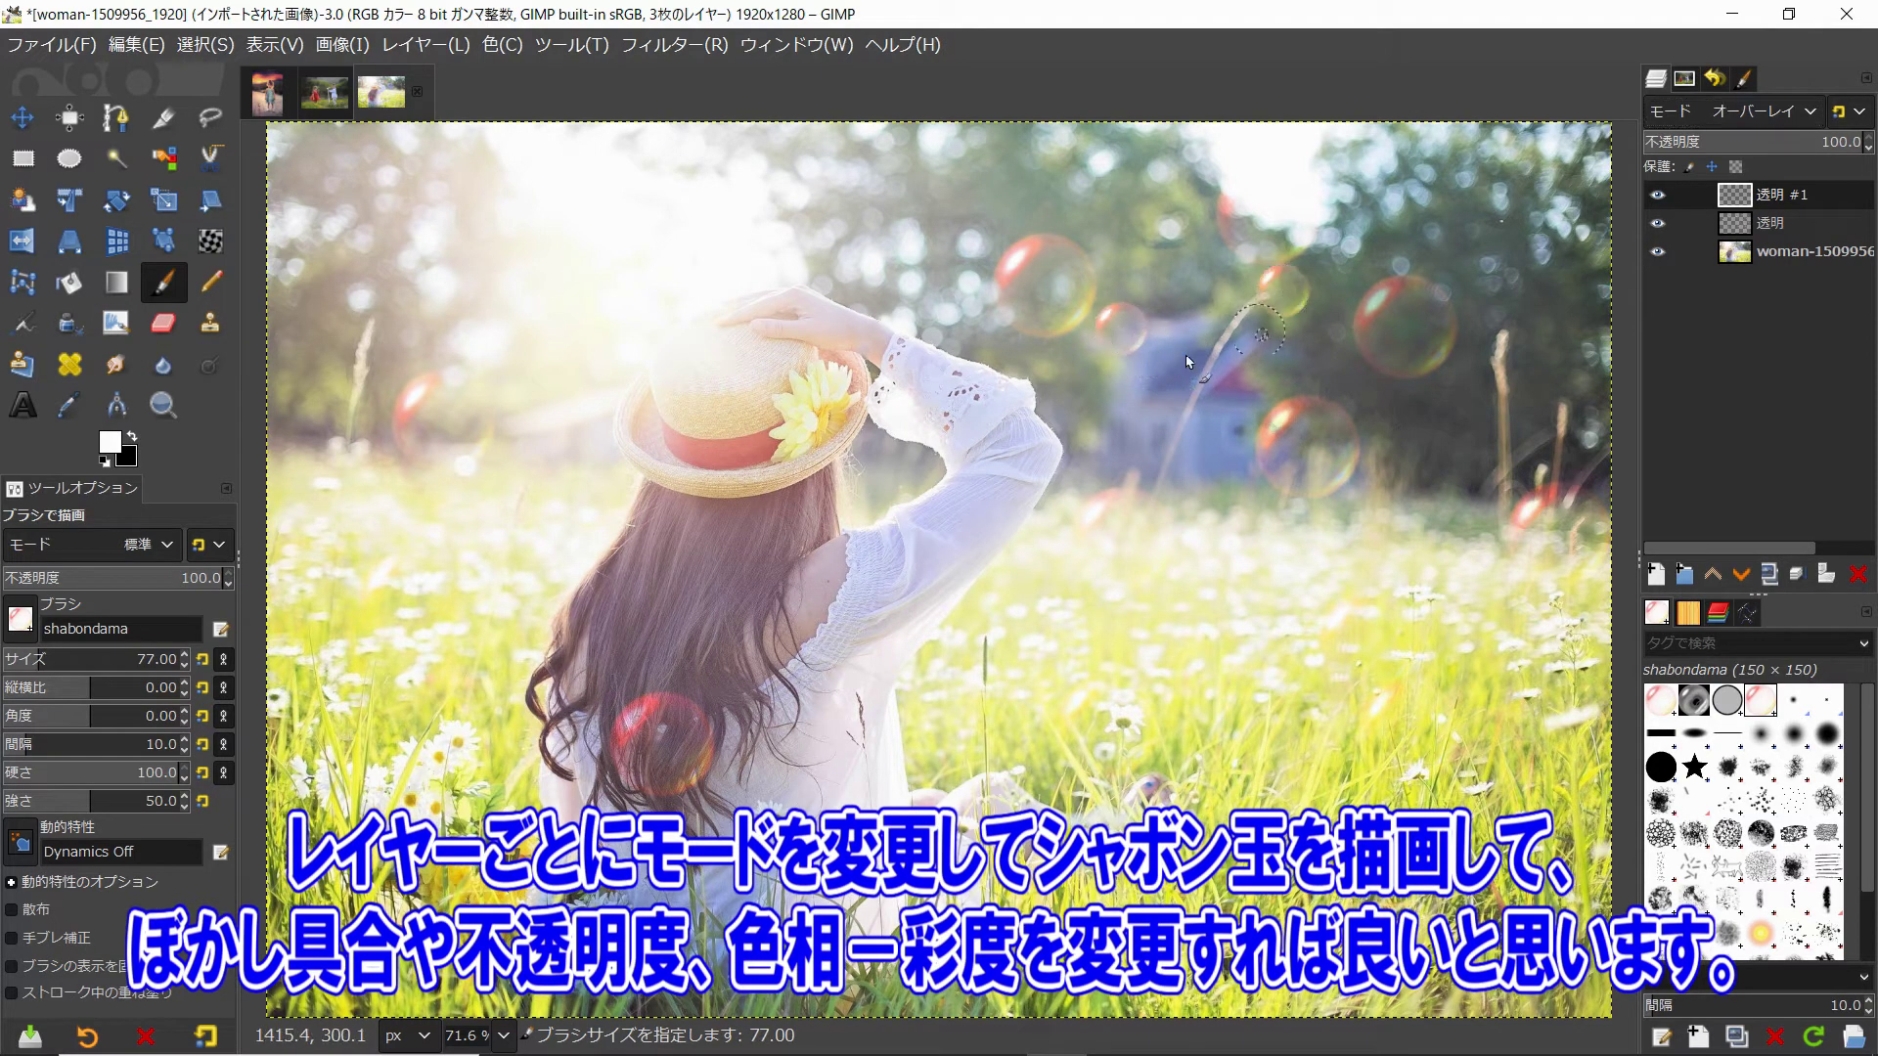
{"action": "left_click", "coordinate": [1035, 249]}
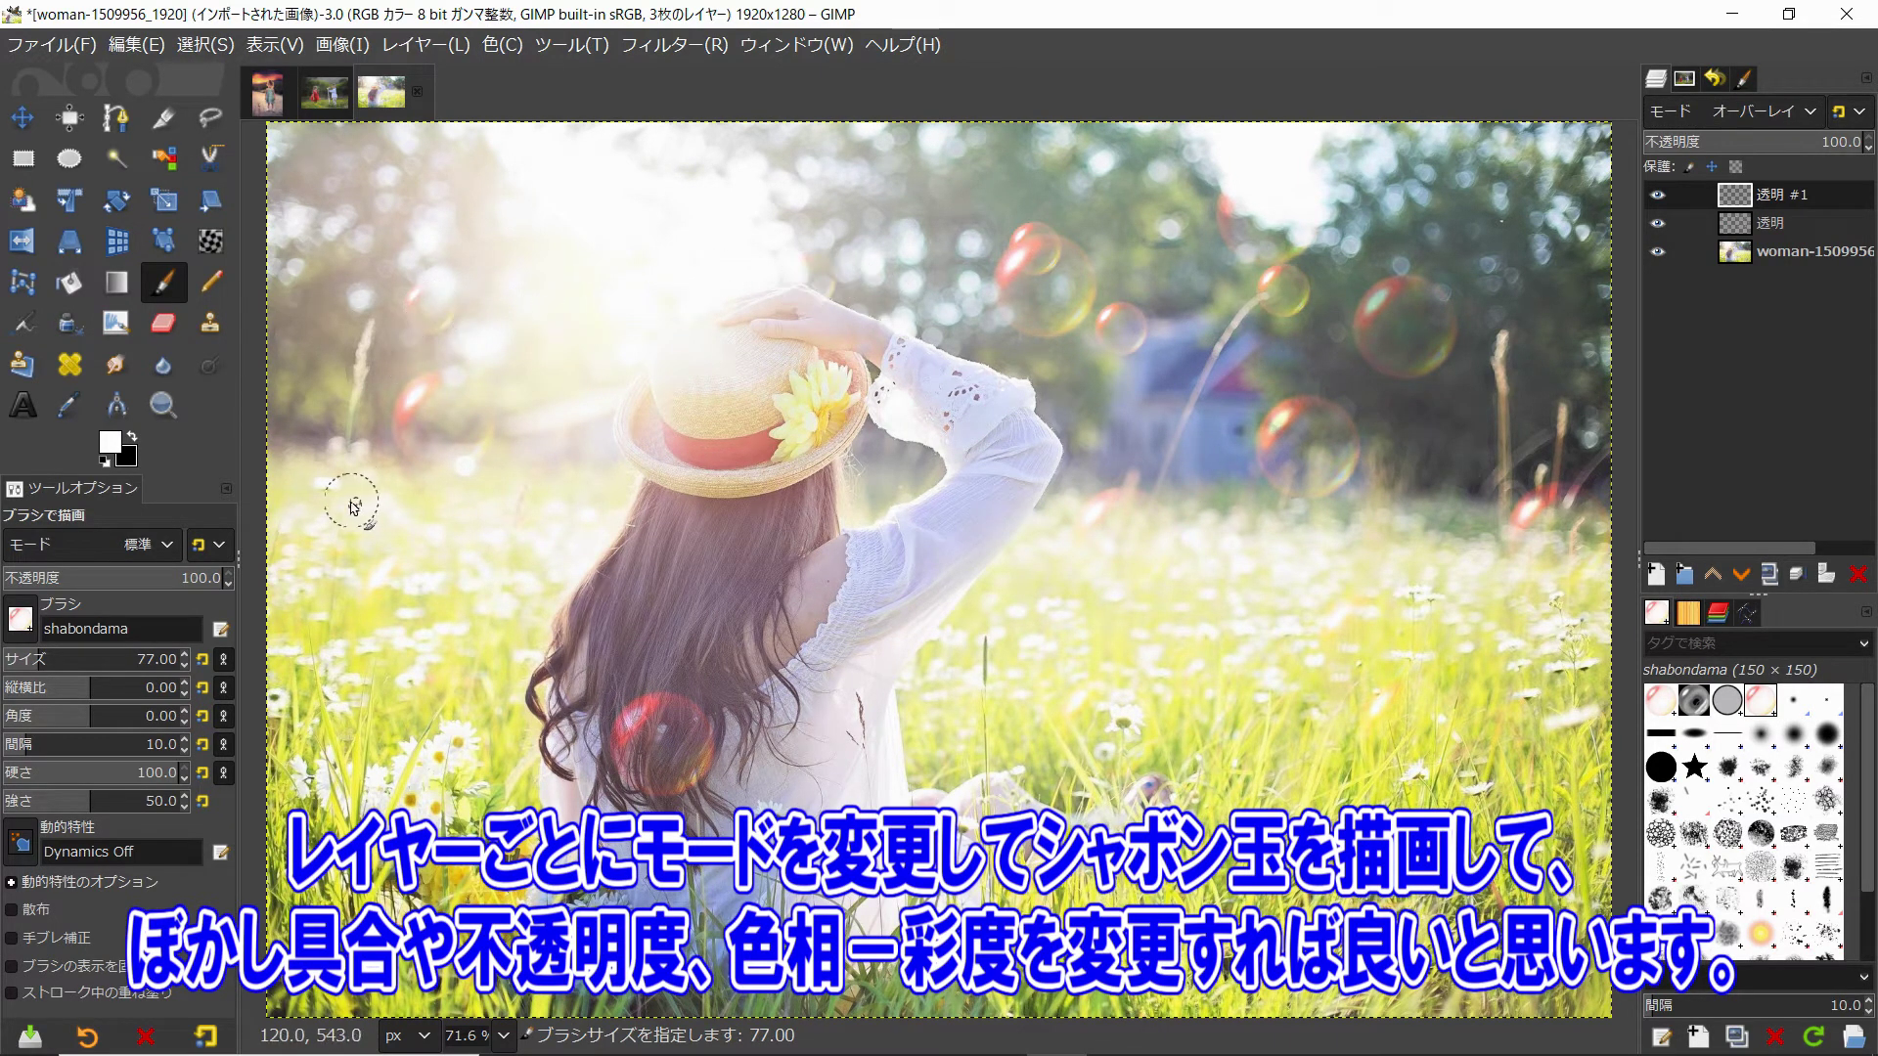
{"action": "left_click", "coordinate": [676, 701]}
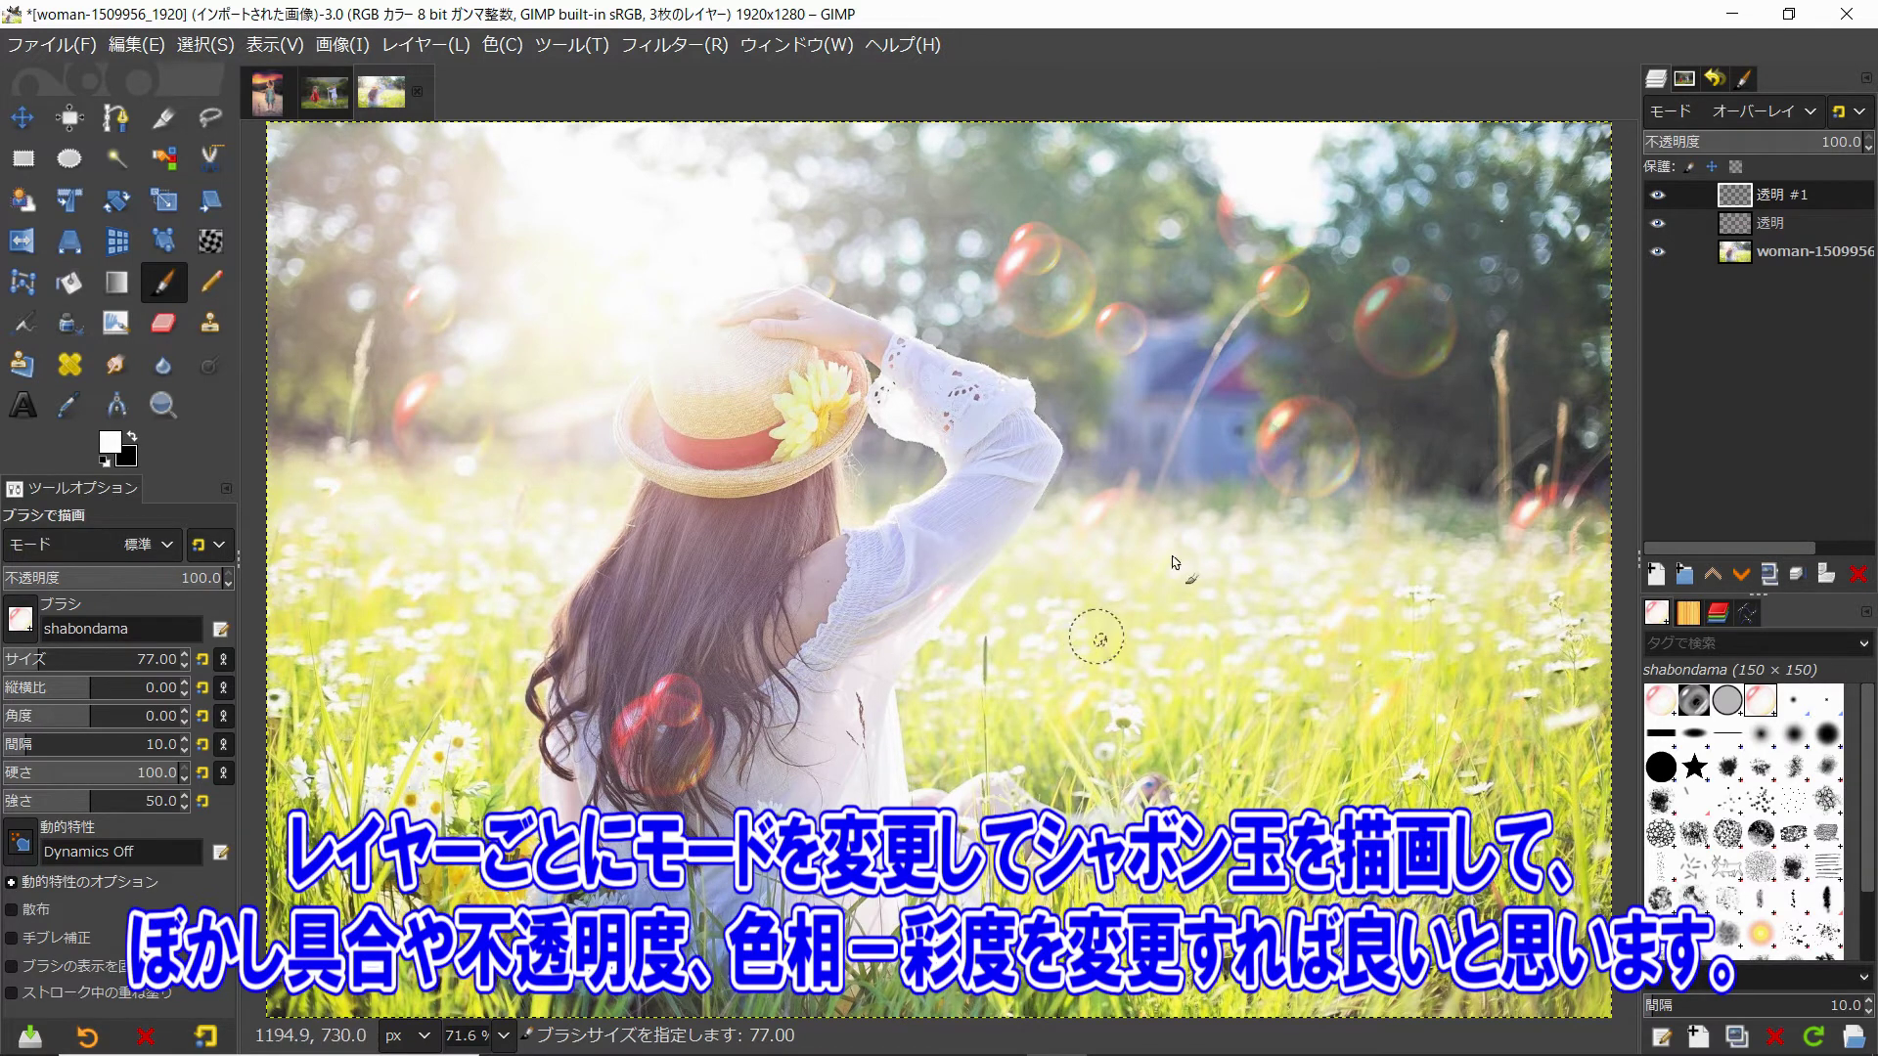
{"action": "left_click", "coordinate": [1193, 487]}
{"action": "left_click", "coordinate": [1382, 518]}
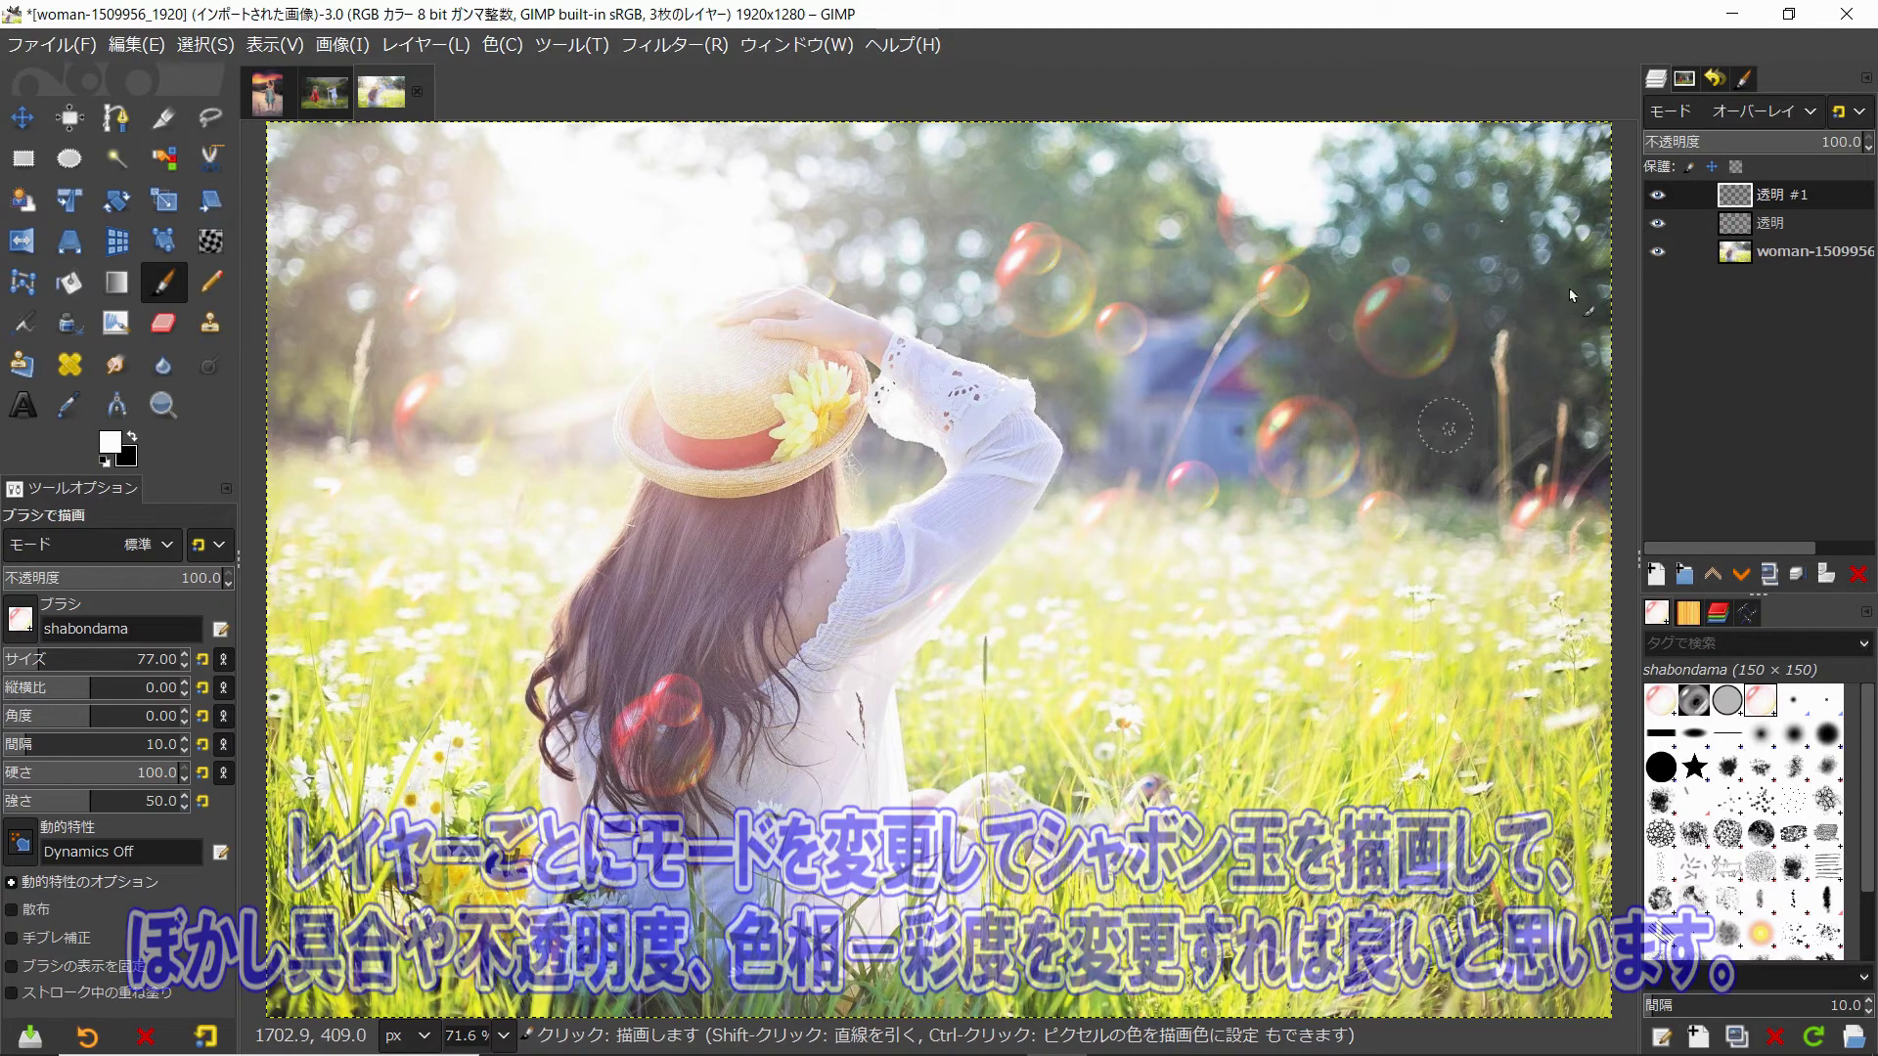
{"action": "left_click", "coordinate": [1770, 111]}
Try Hard light and Vivid light on bubble layer 透明 #1, settling on Linear light (リニアライト)
{"action": "left_click", "coordinate": [1678, 748]}
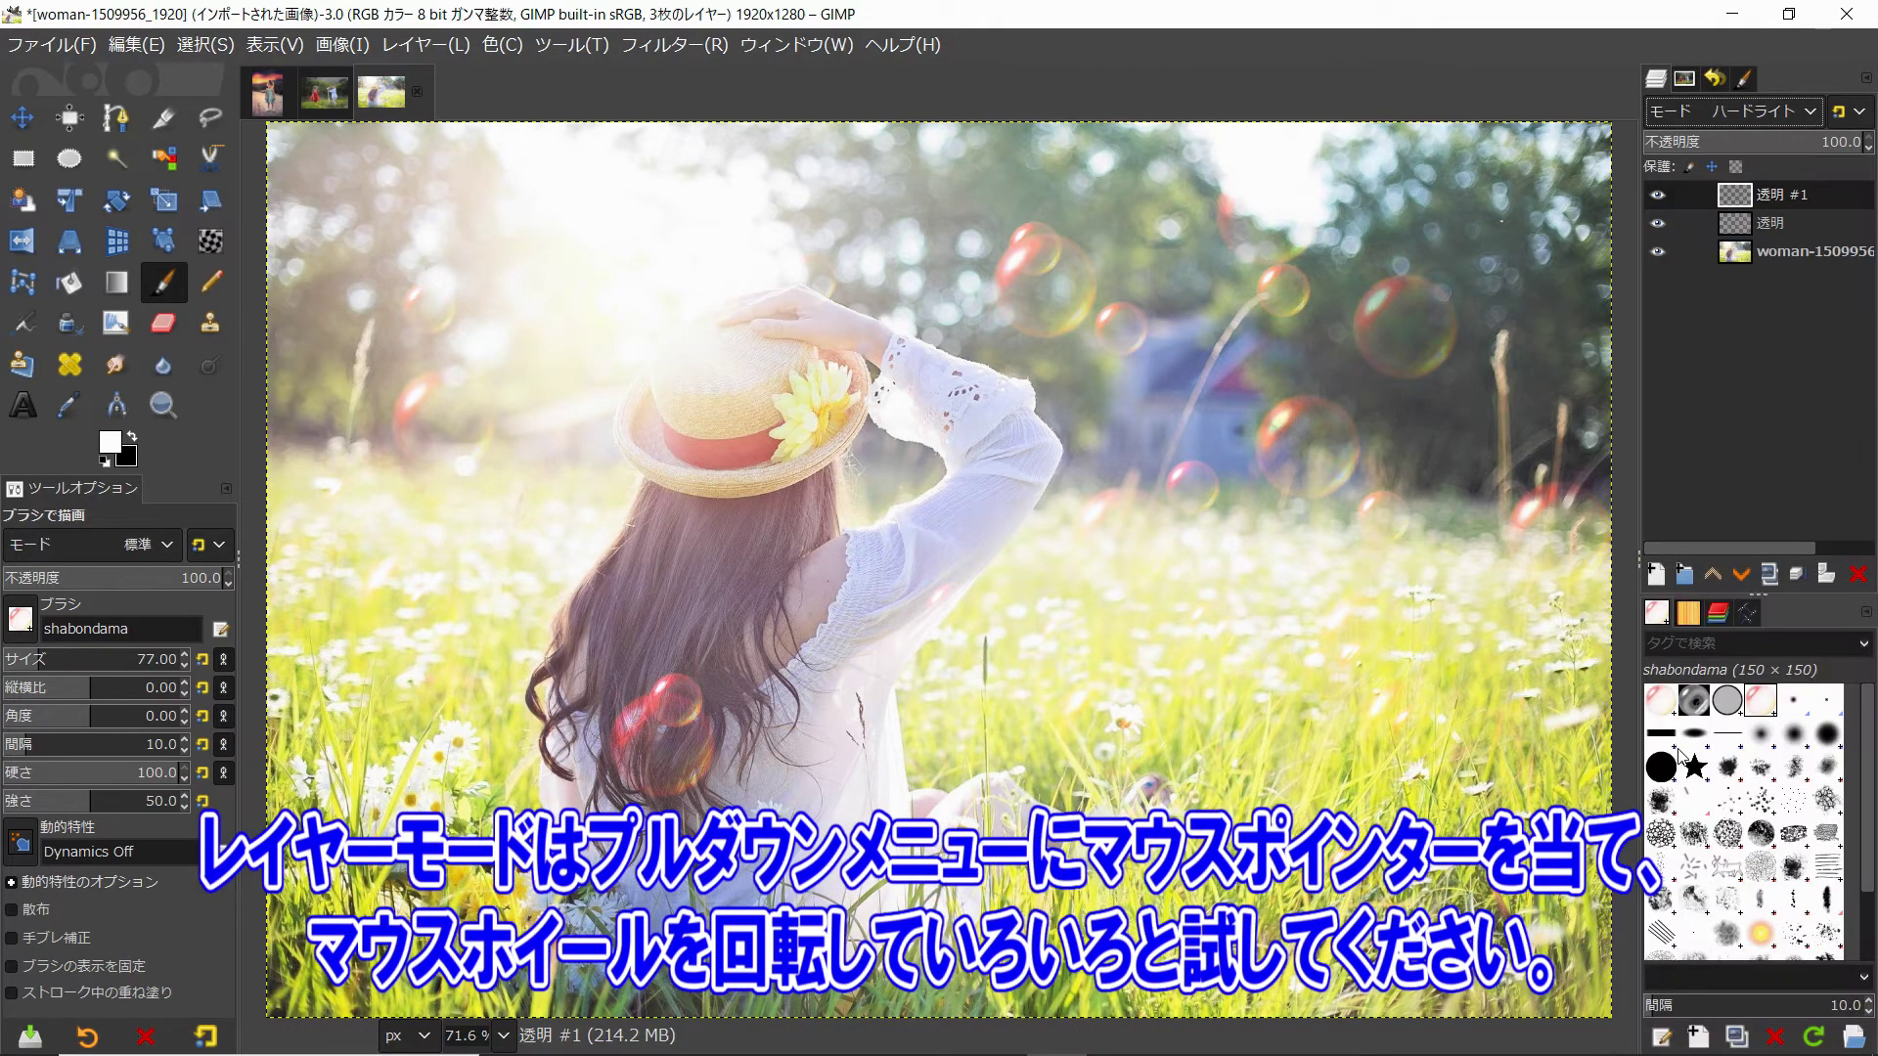
{"action": "scroll", "coordinate": [1316, 766], "scroll_direction": "up", "scroll_amount": 2}
{"action": "scroll", "coordinate": [1316, 766], "scroll_direction": "up", "scroll_amount": 2}
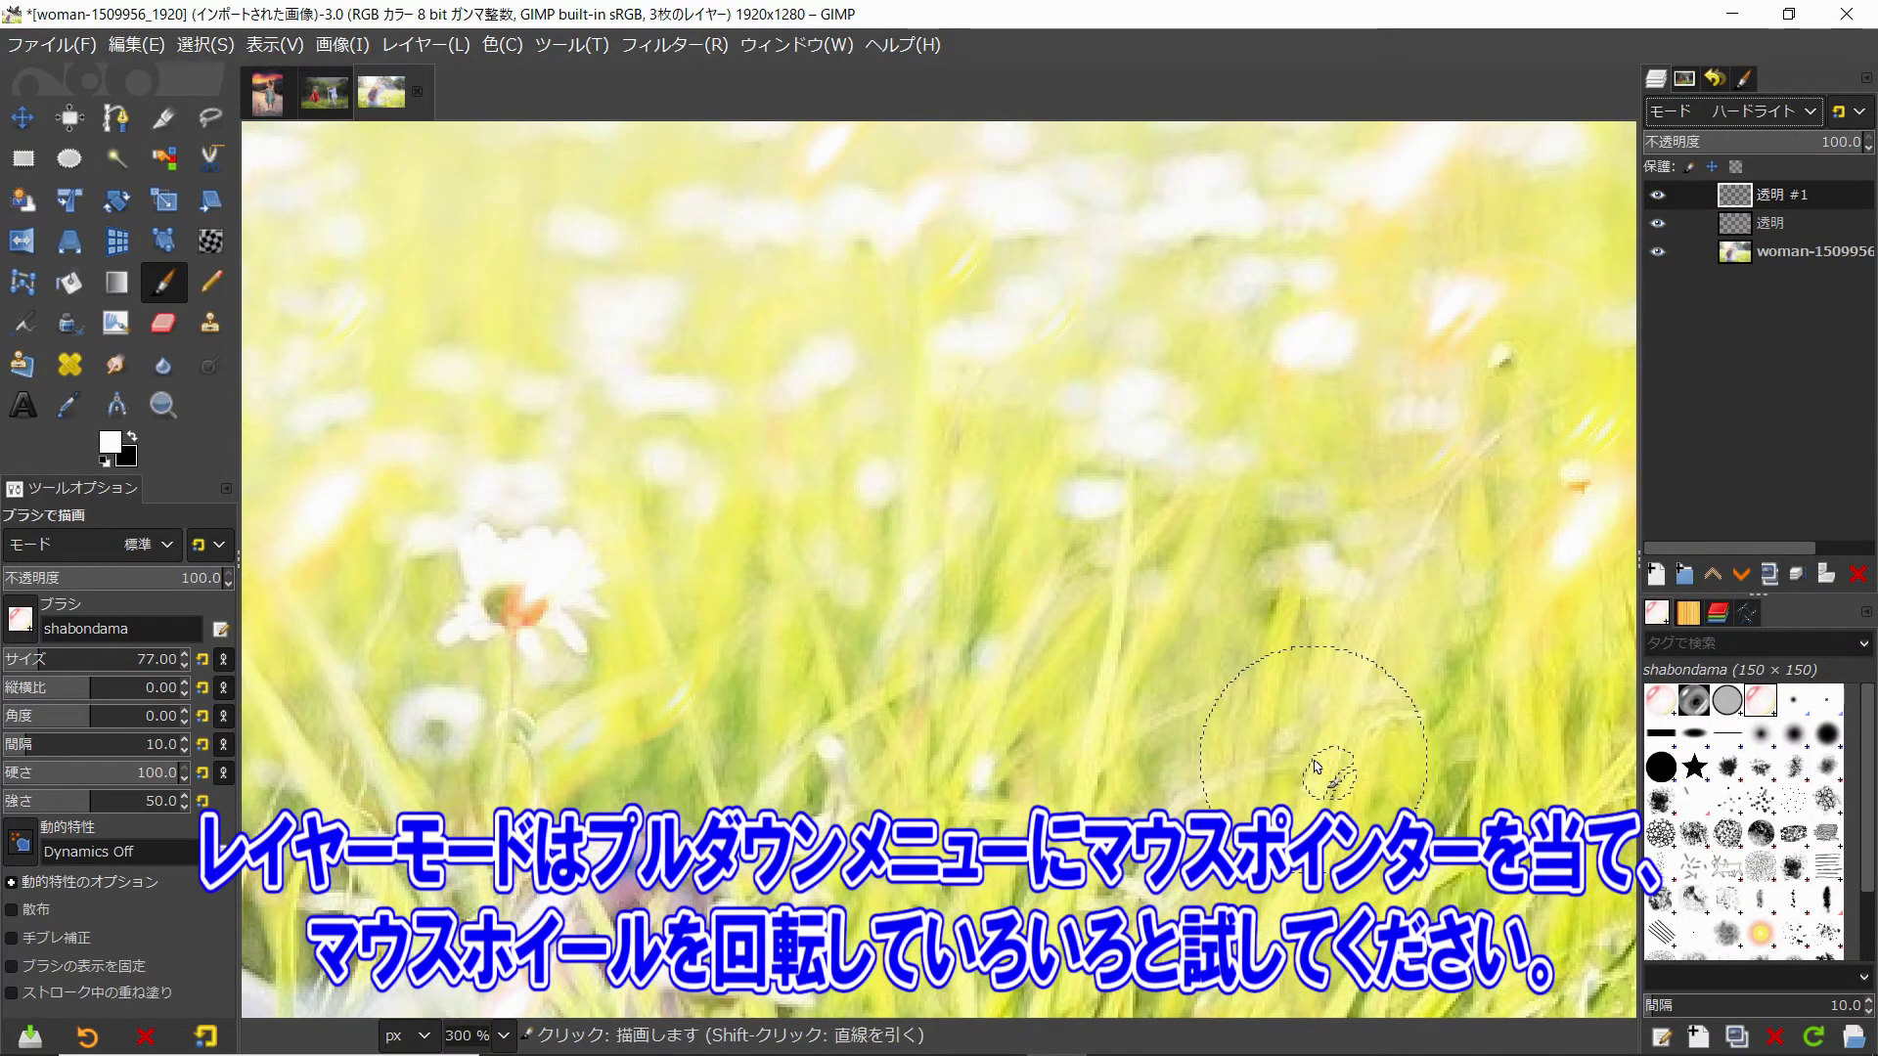
{"action": "scroll", "coordinate": [1316, 766], "scroll_direction": "down", "scroll_amount": 4}
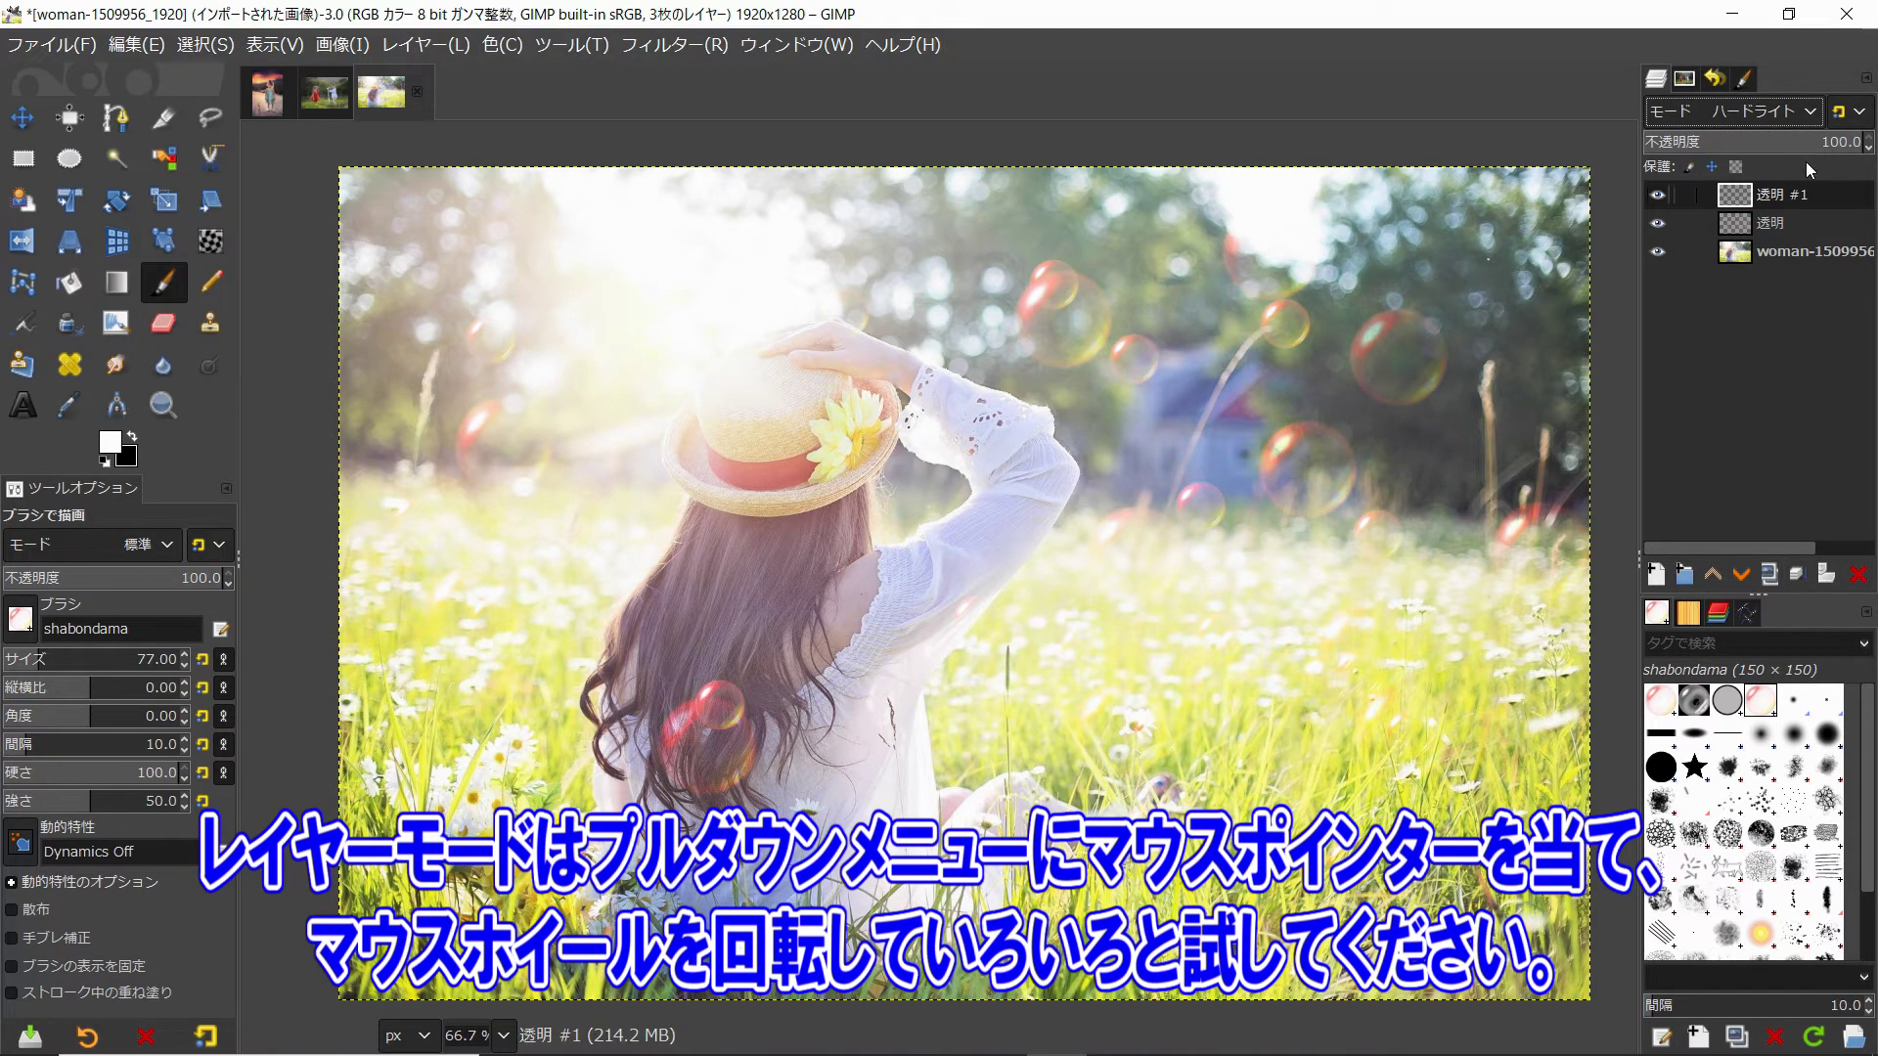
{"action": "left_click", "coordinate": [1806, 114]}
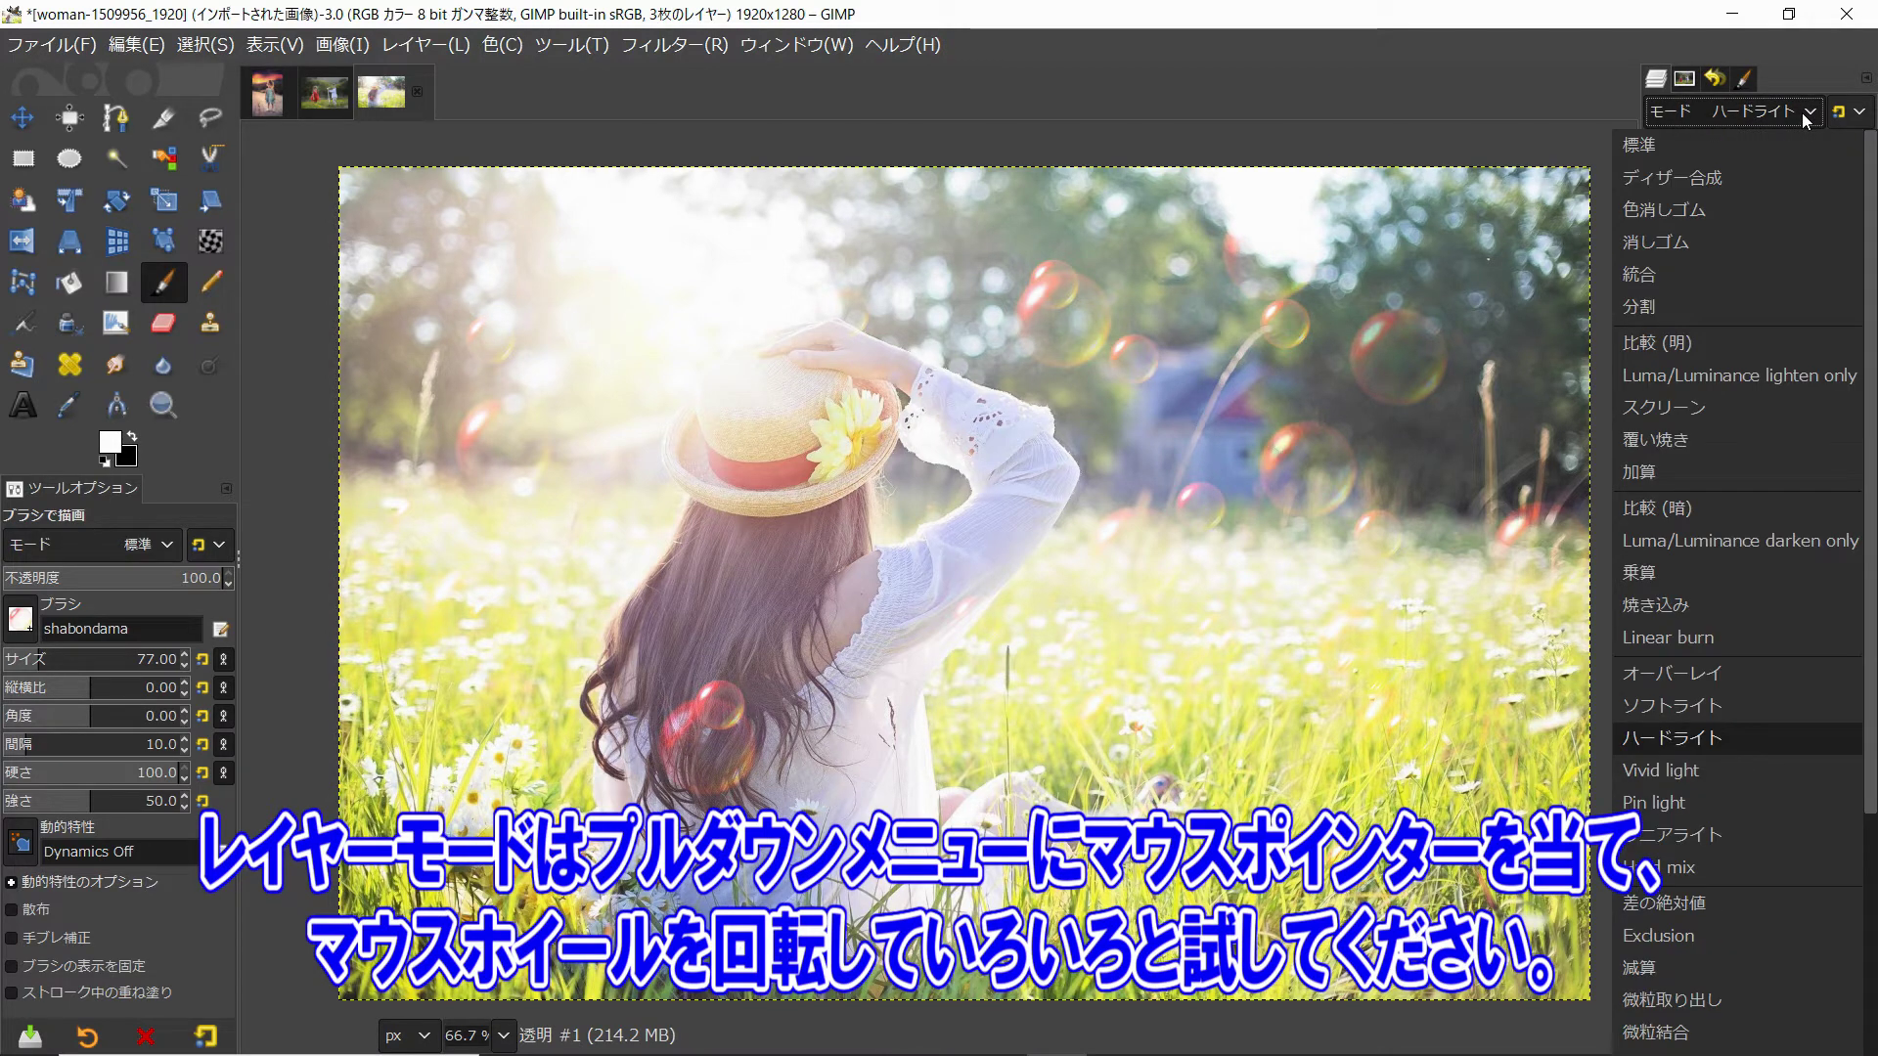
{"action": "left_click", "coordinate": [1663, 777]}
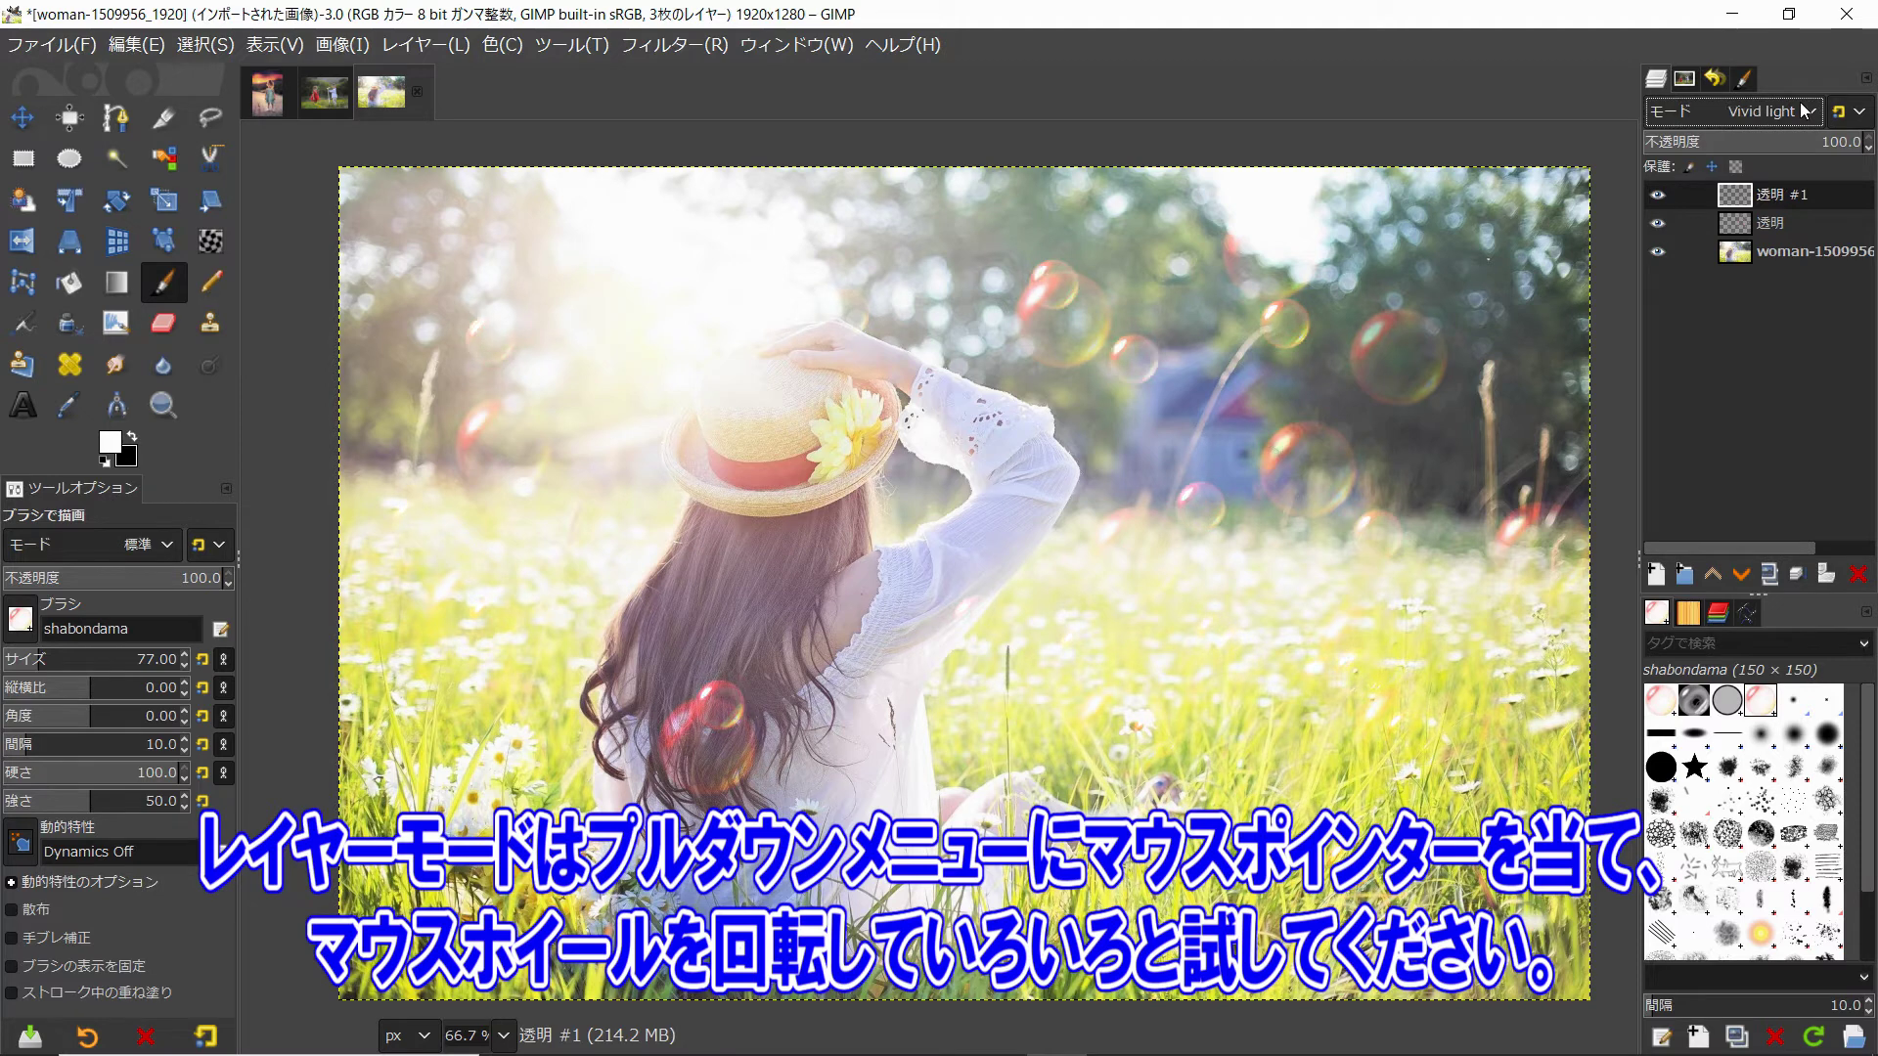
{"action": "scroll", "coordinate": [1804, 110], "scroll_direction": "up", "scroll_amount": 1}
{"action": "scroll", "coordinate": [1804, 110], "scroll_direction": "down", "scroll_amount": 1}
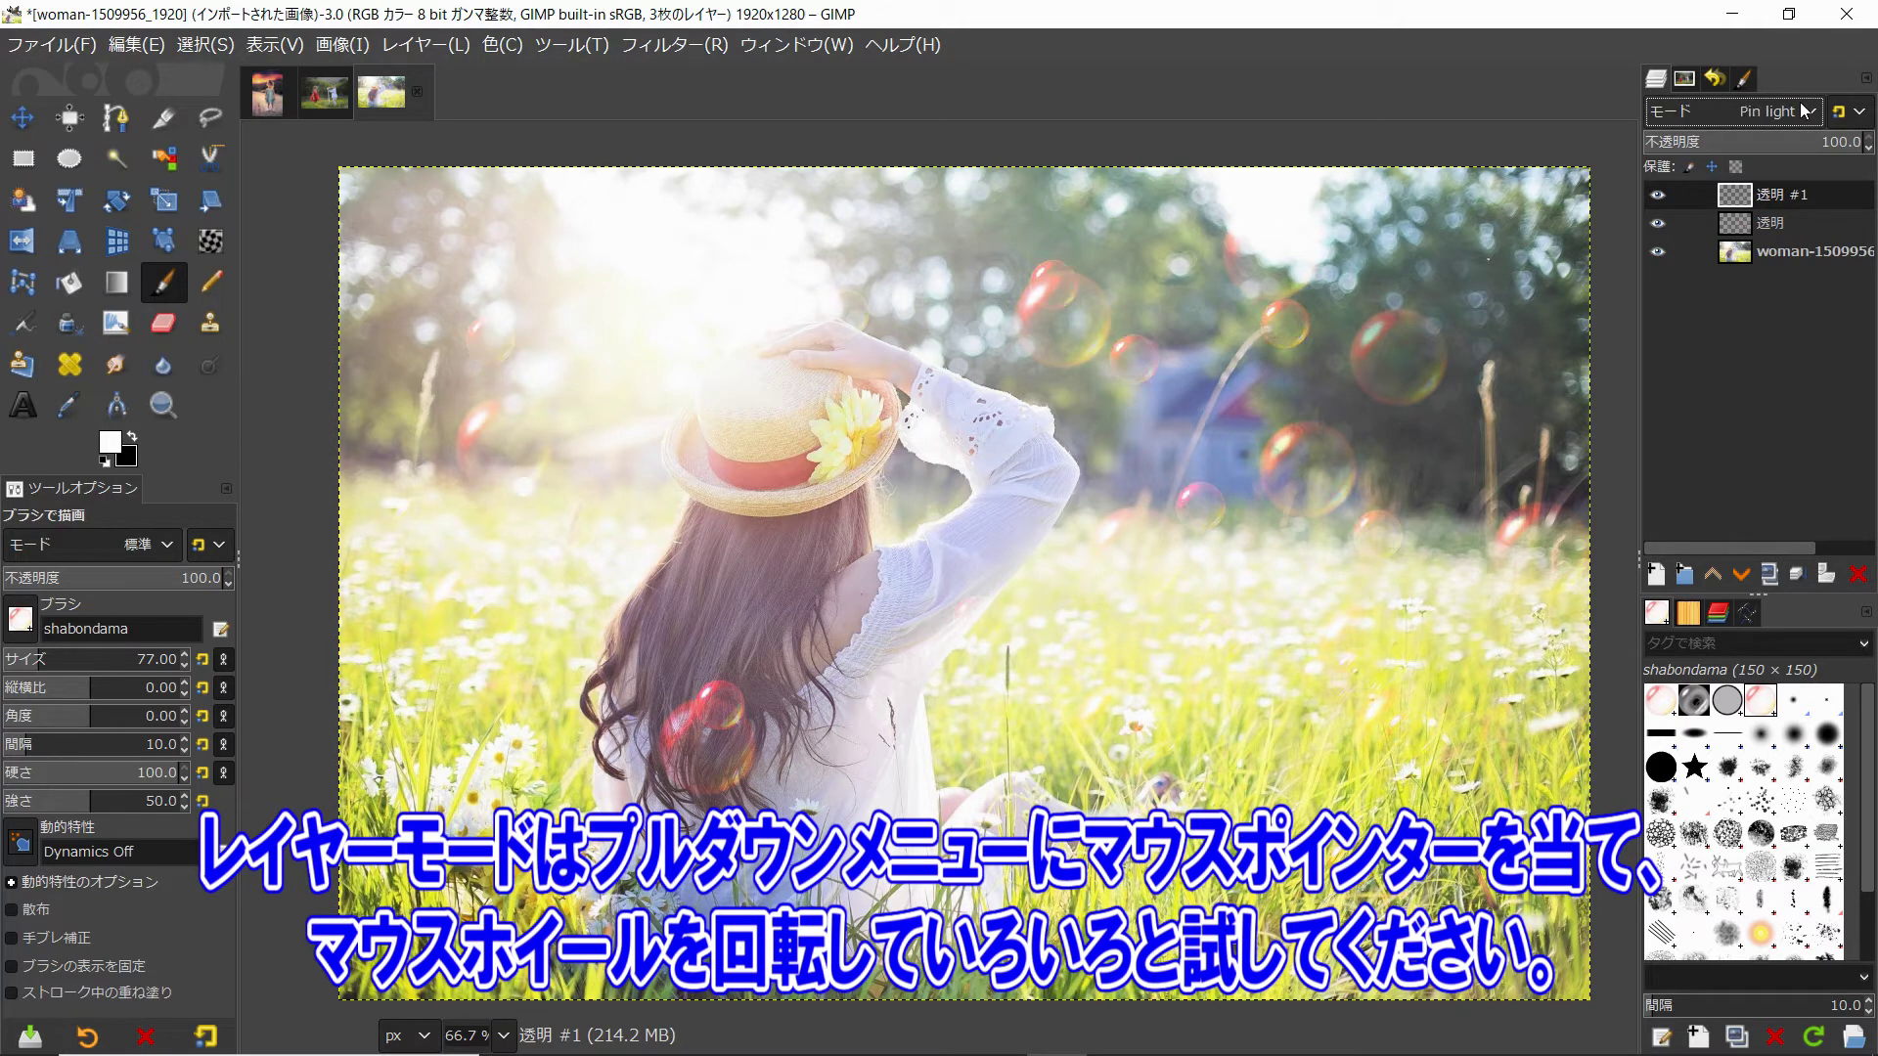
{"action": "scroll", "coordinate": [1804, 110], "scroll_direction": "down", "scroll_amount": 2}
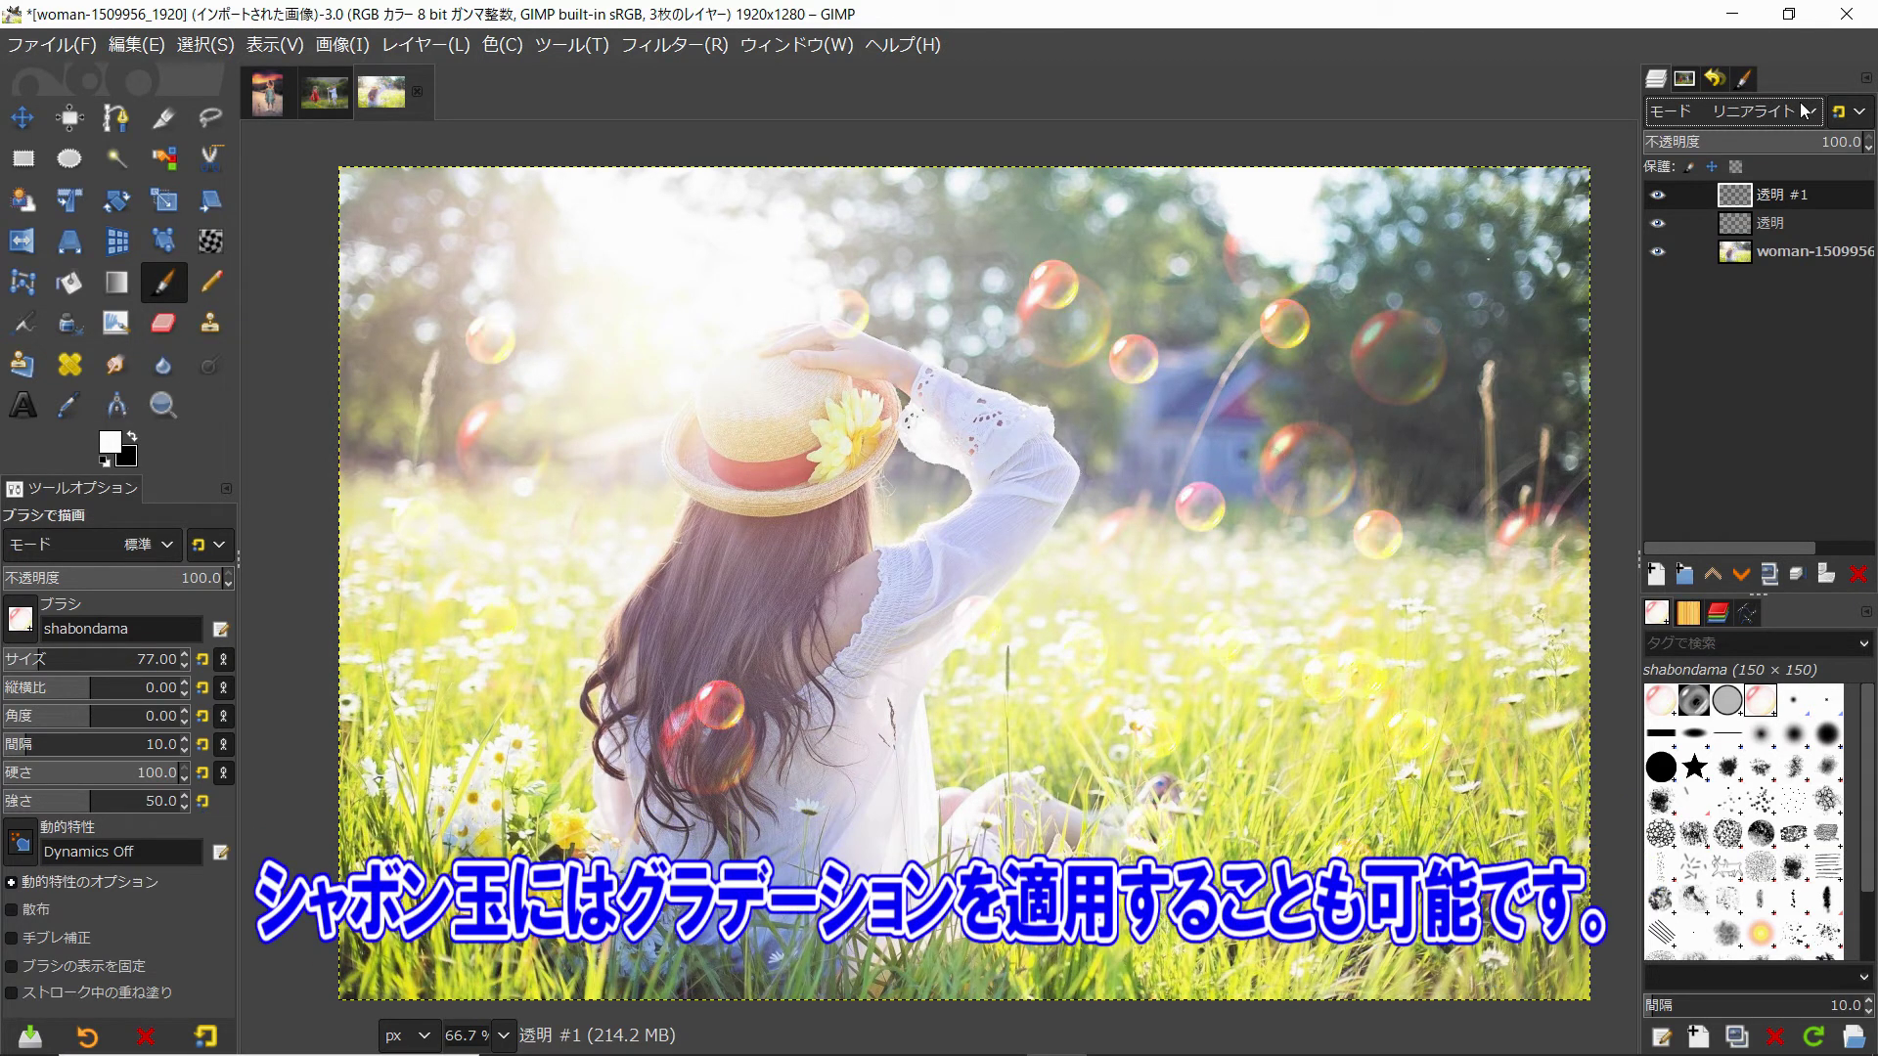
{"action": "scroll", "coordinate": [1805, 111], "scroll_direction": "down", "scroll_amount": 2}
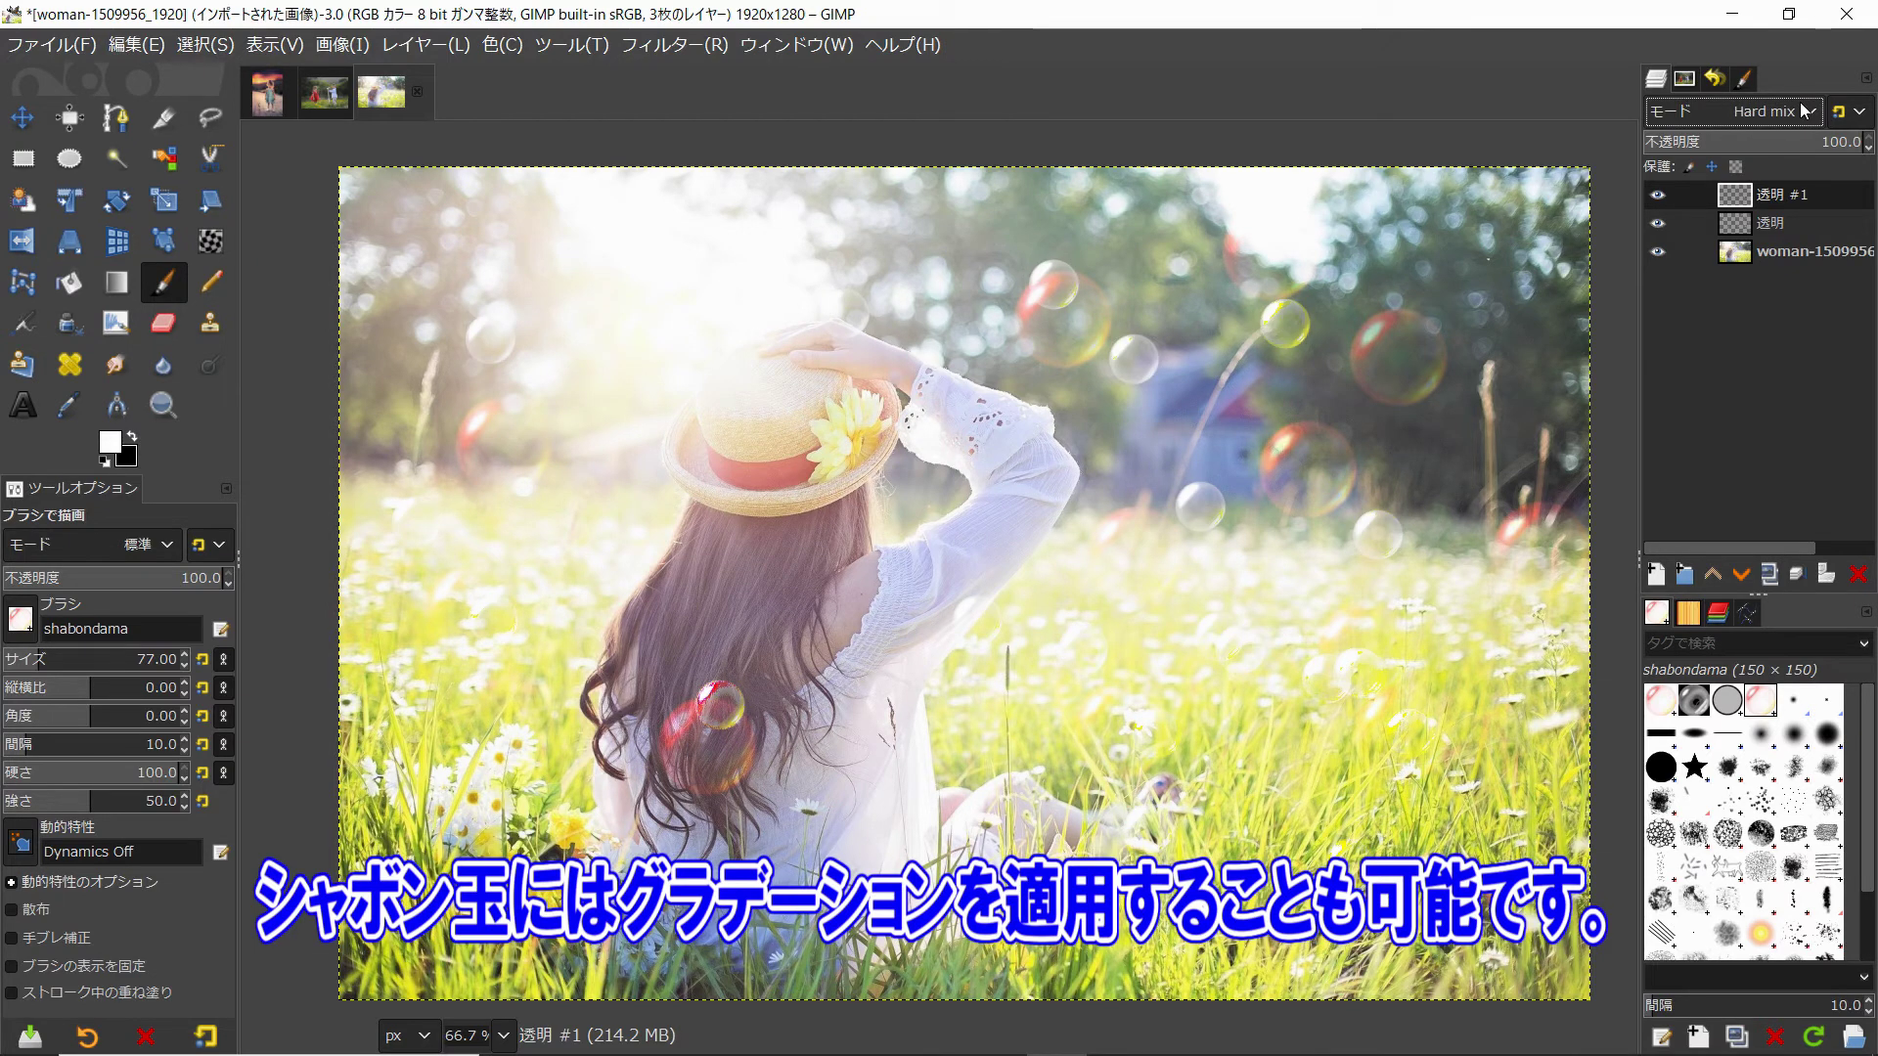
{"action": "scroll", "coordinate": [1804, 111], "scroll_direction": "up", "scroll_amount": 1}
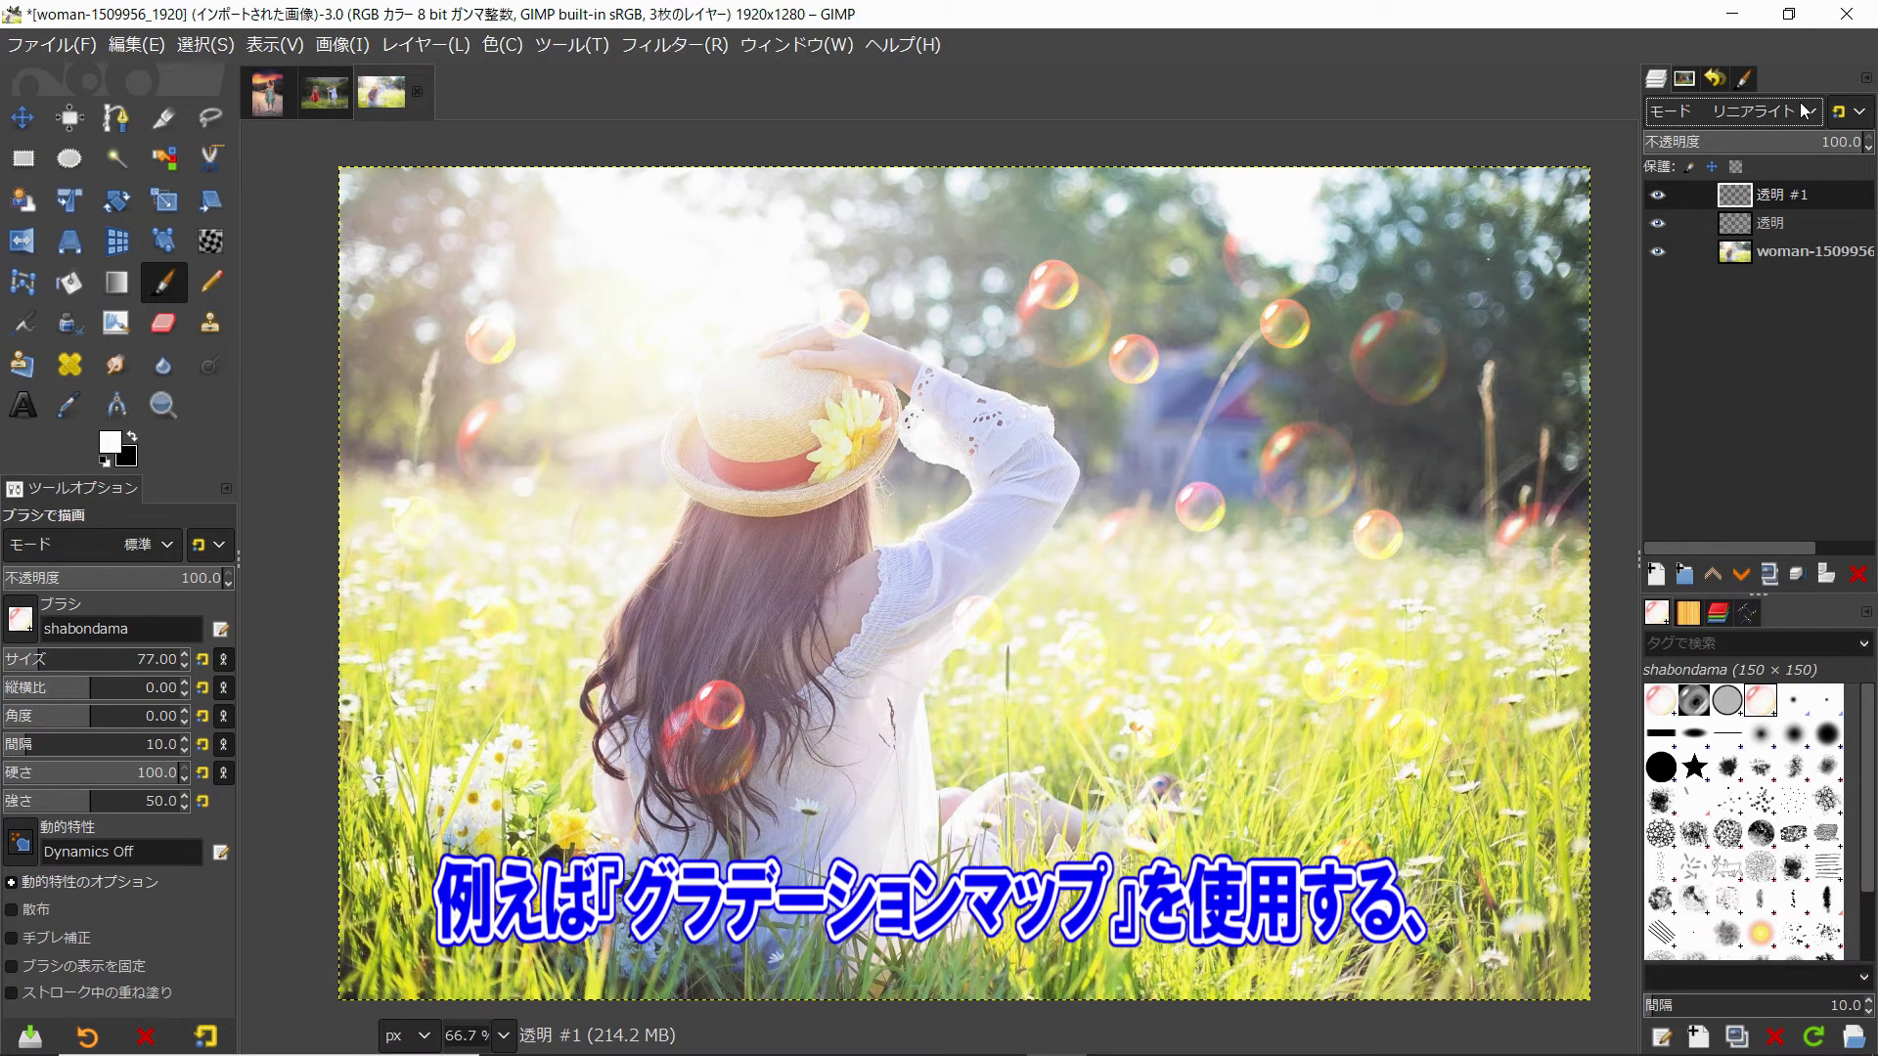
Raise the bubbles' saturation to 100 and lightness to -9.8 with Hue-Saturation
{"action": "left_click", "coordinate": [512, 47]}
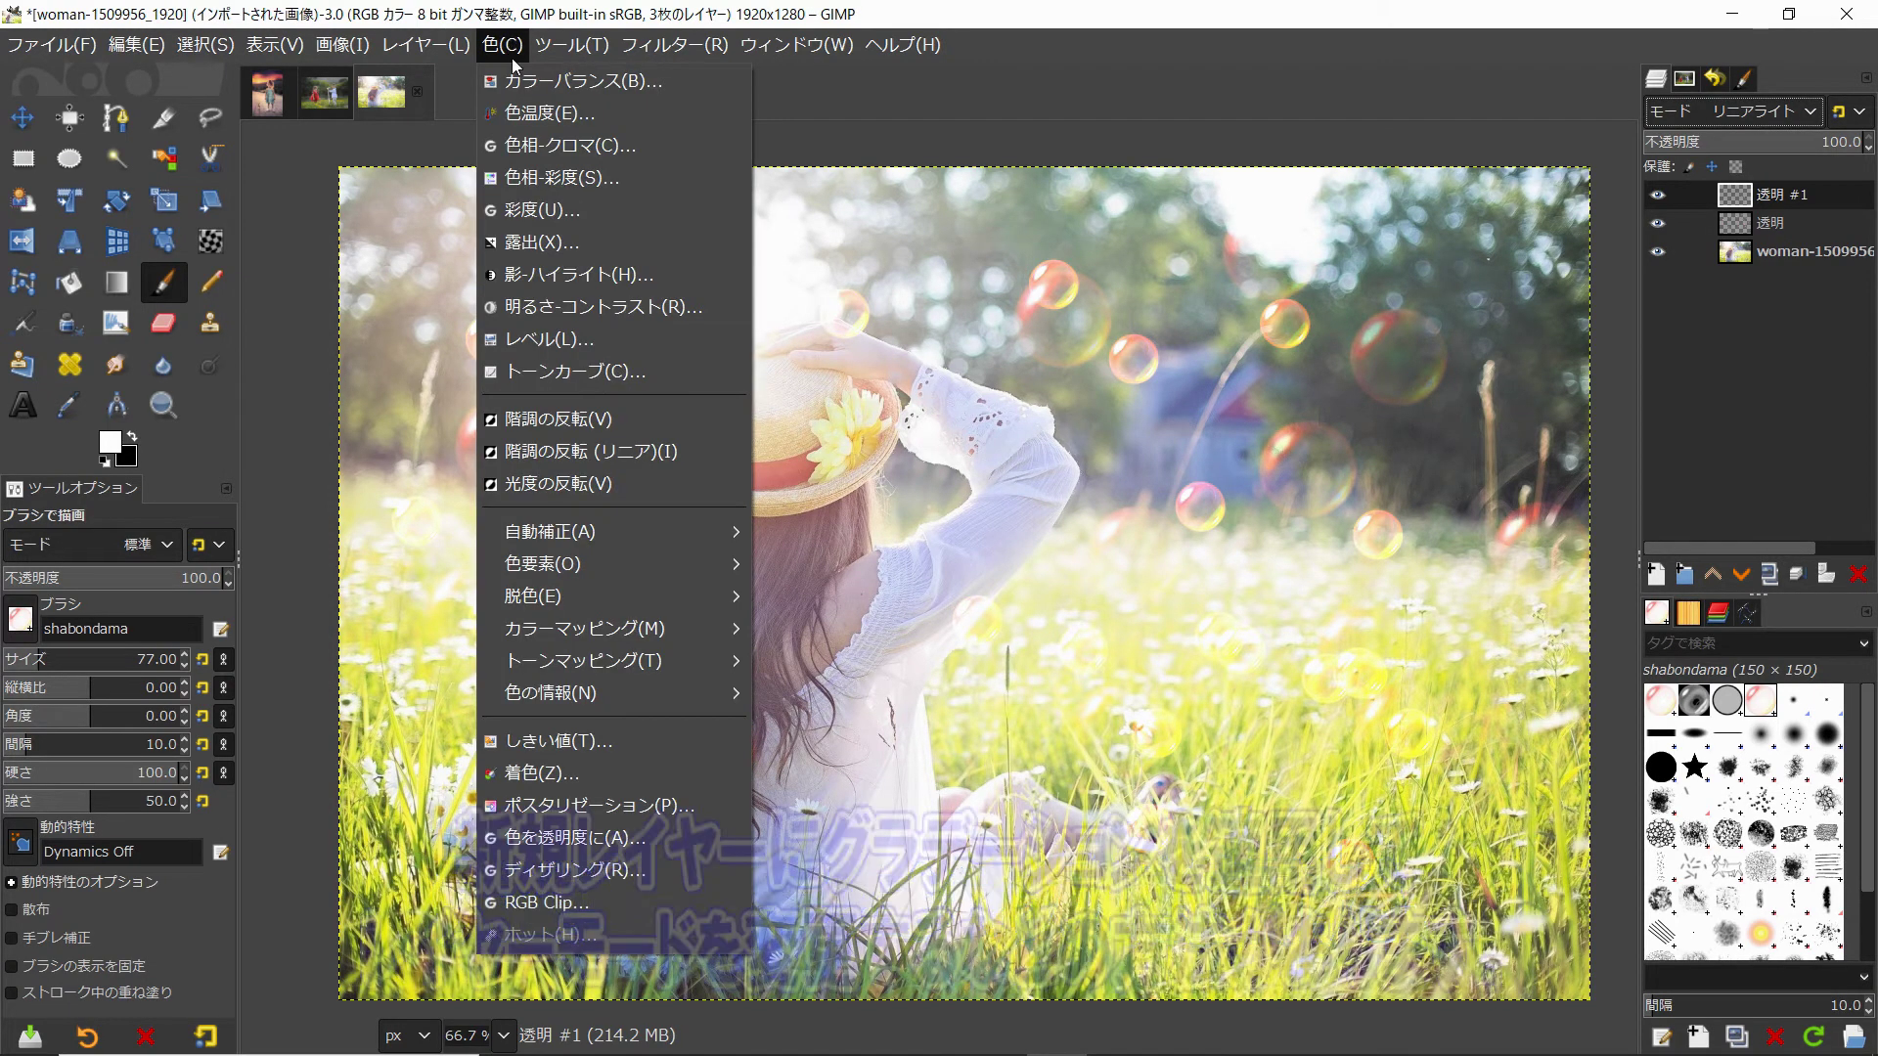
{"action": "left_click", "coordinate": [614, 177]}
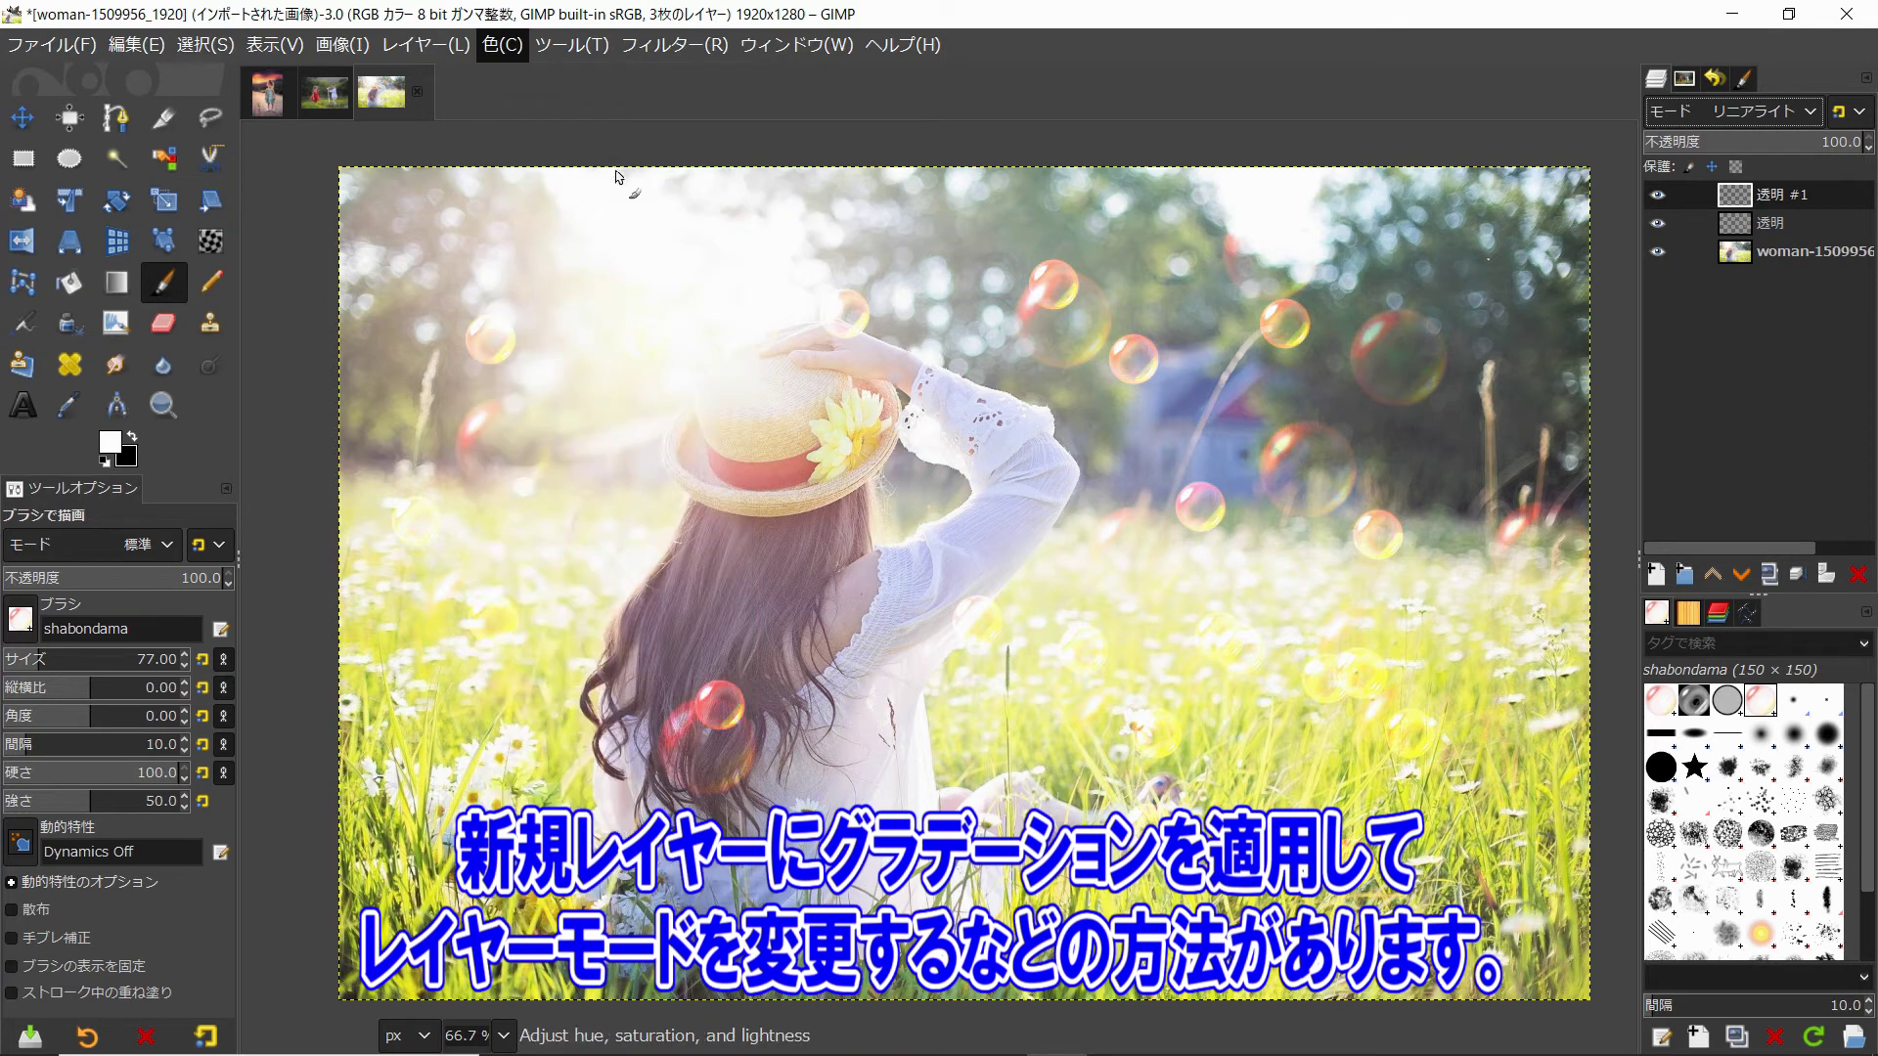
{"action": "left_click_drag", "start_coordinate": [1528, 548], "coordinate": [1841, 550]}
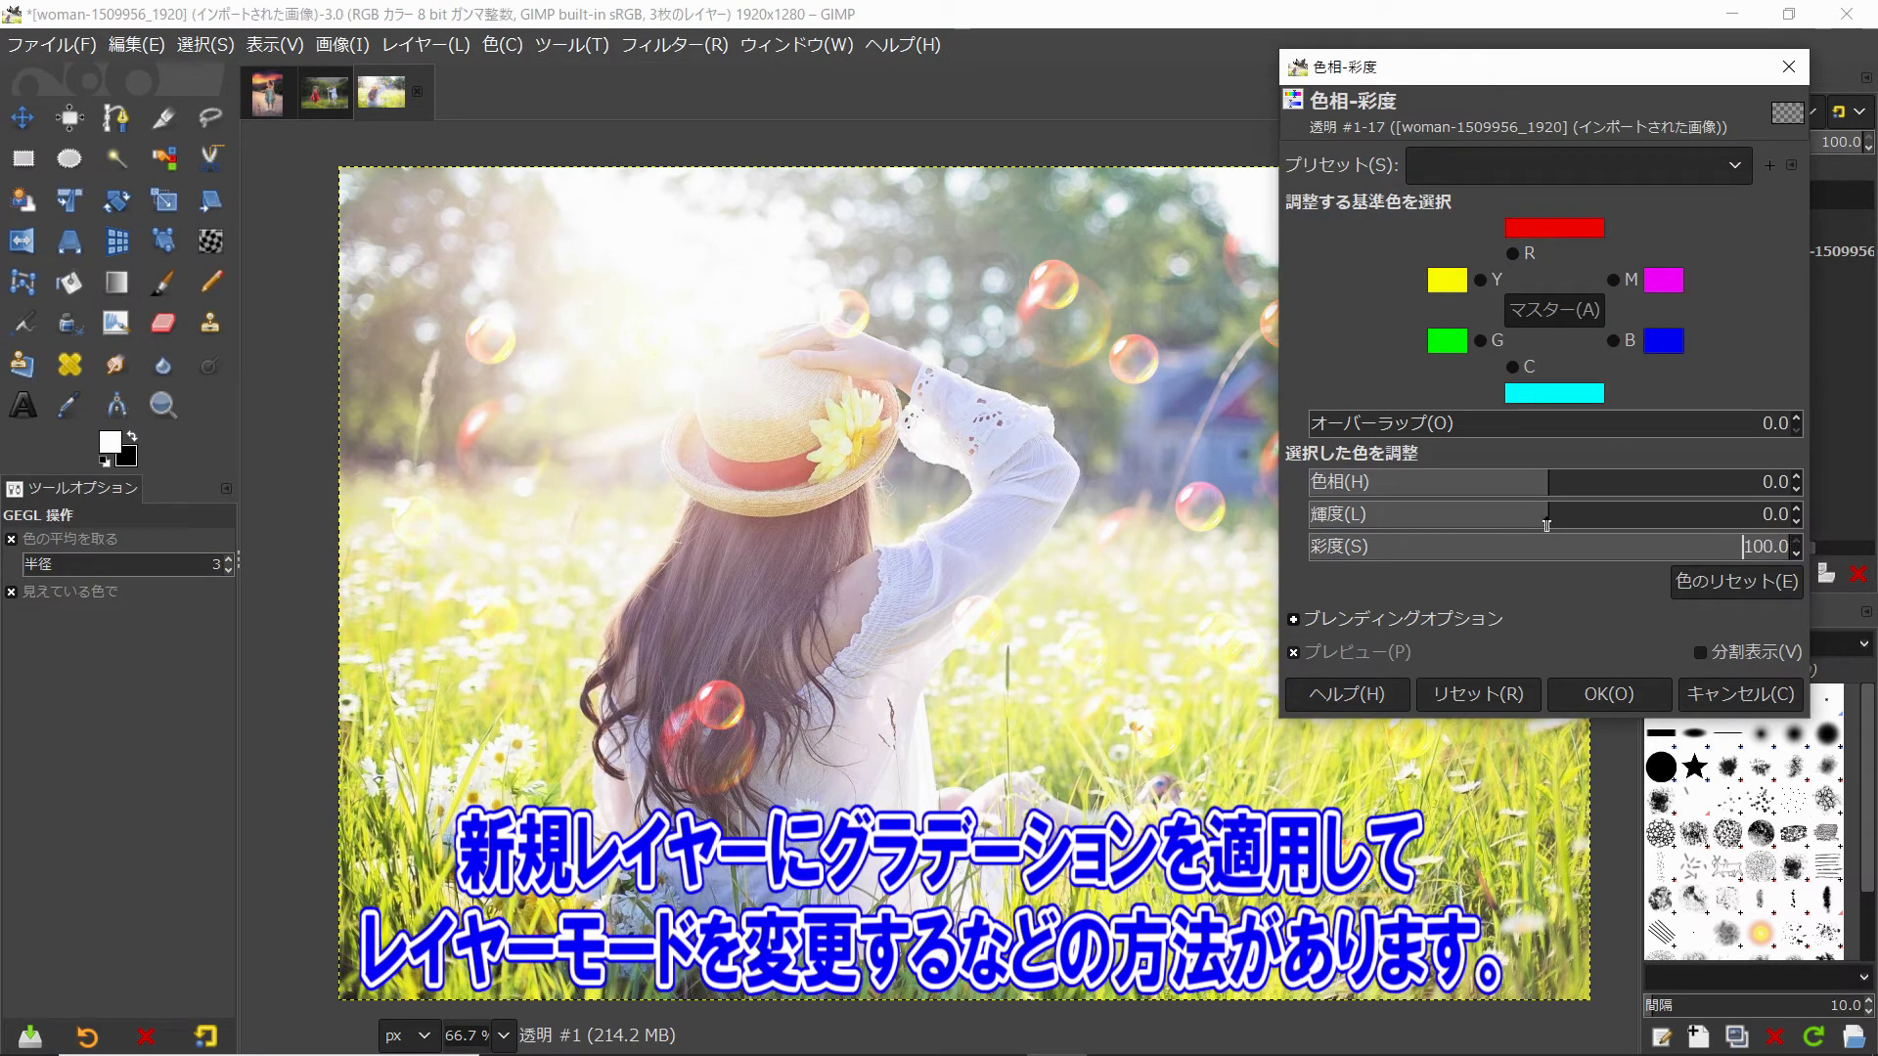
{"action": "left_click_drag", "start_coordinate": [1547, 525], "coordinate": [1506, 508]}
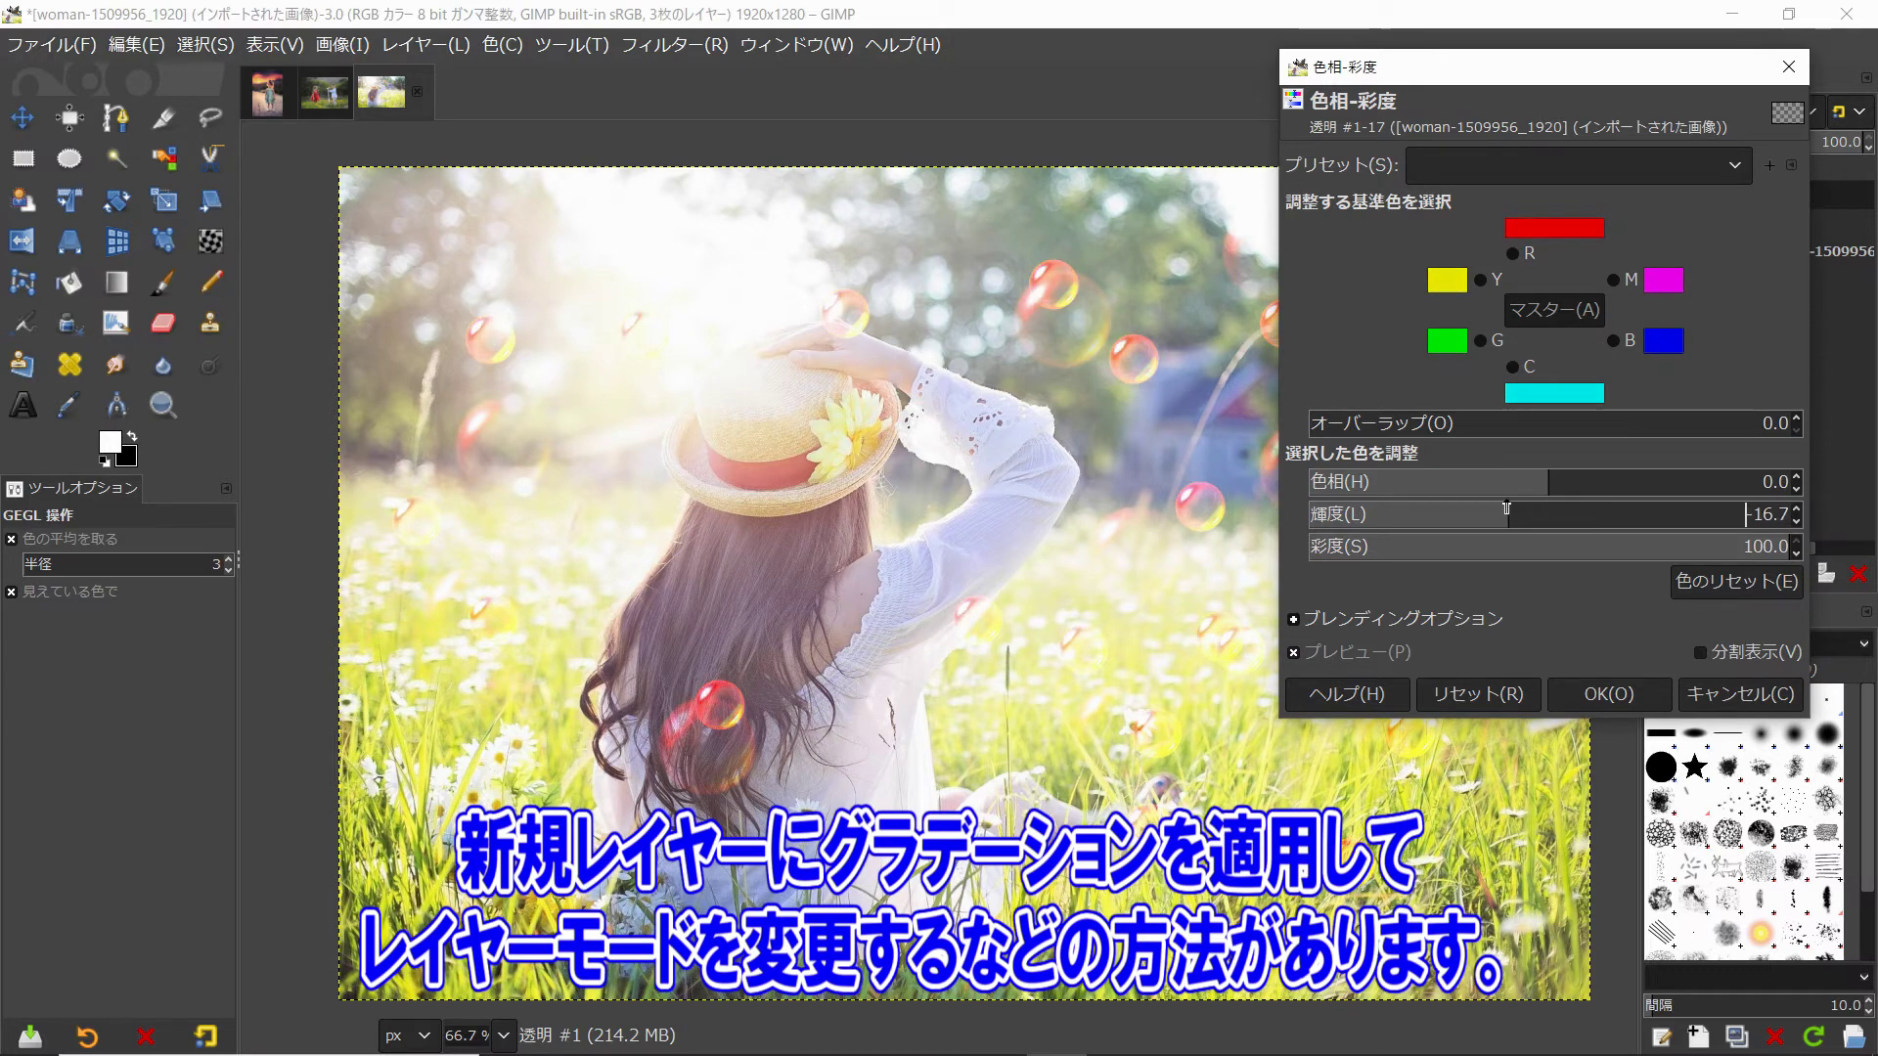
{"action": "left_click_drag", "start_coordinate": [1493, 509], "coordinate": [1519, 509]}
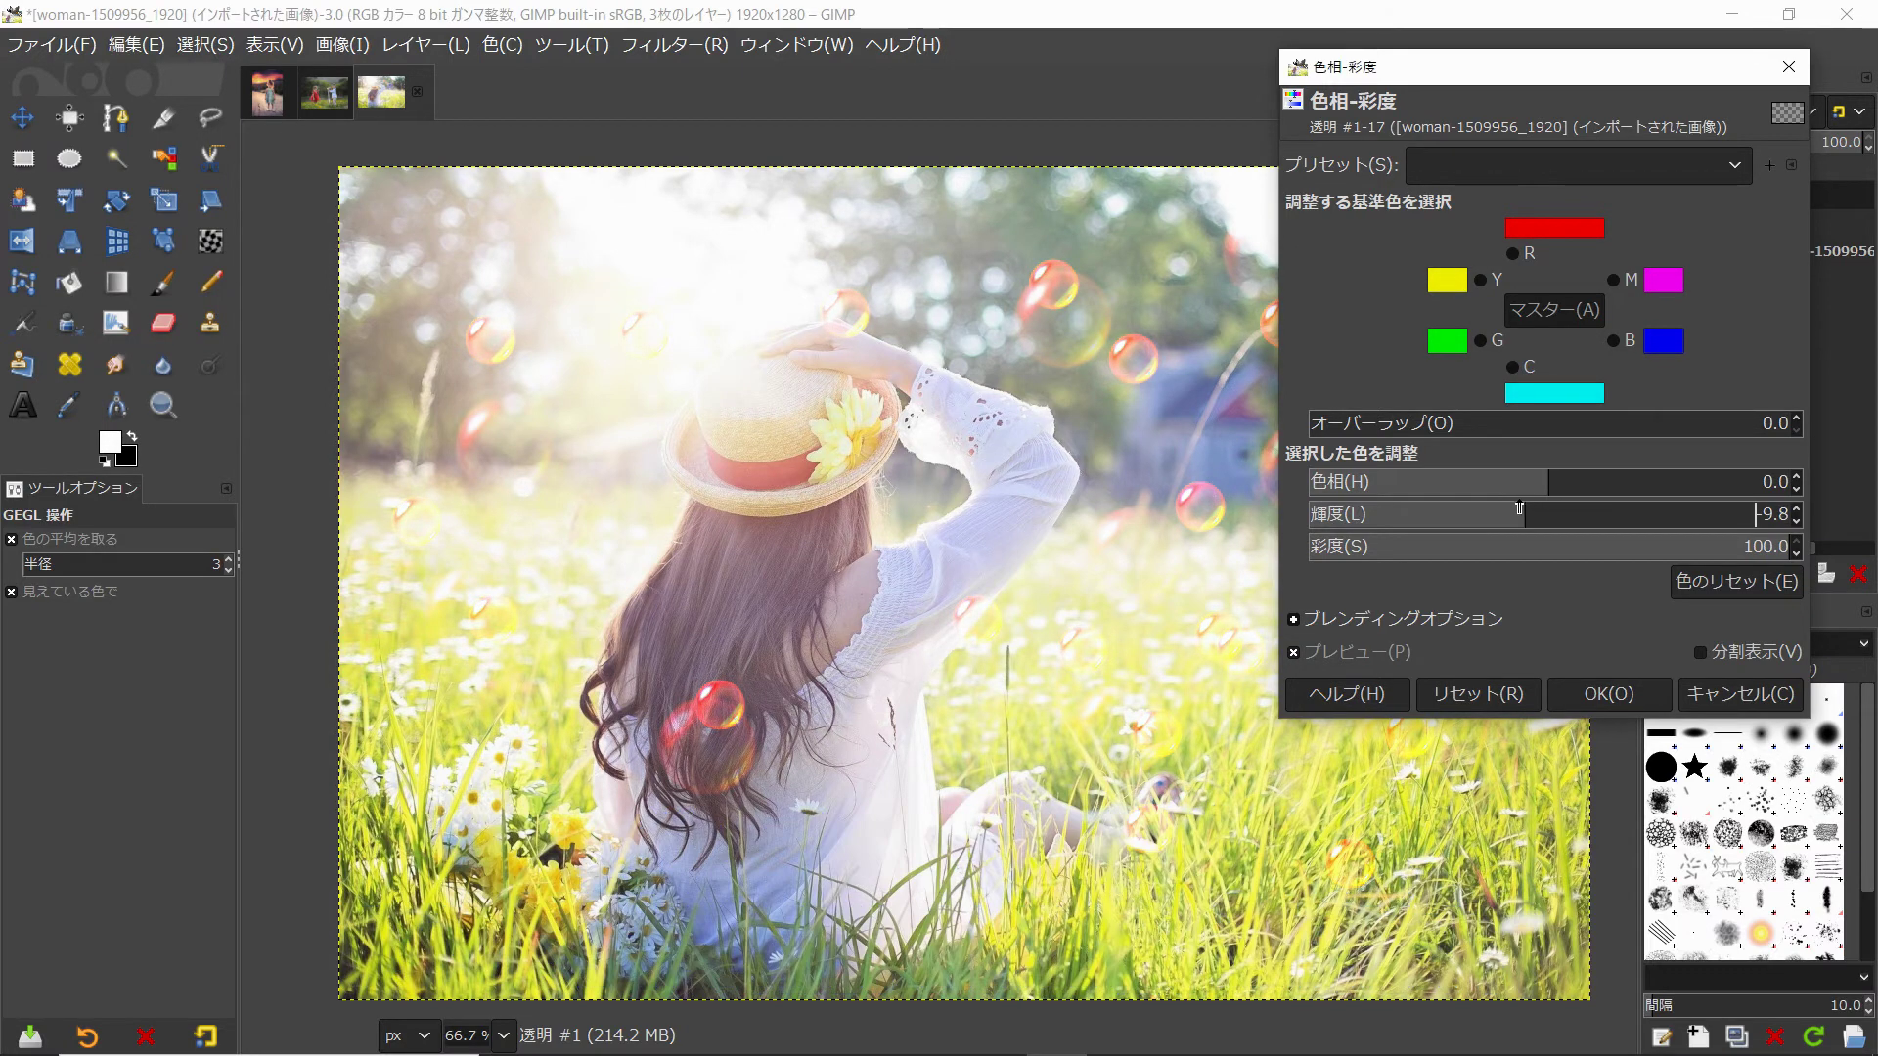
{"action": "left_click", "coordinate": [1608, 693]}
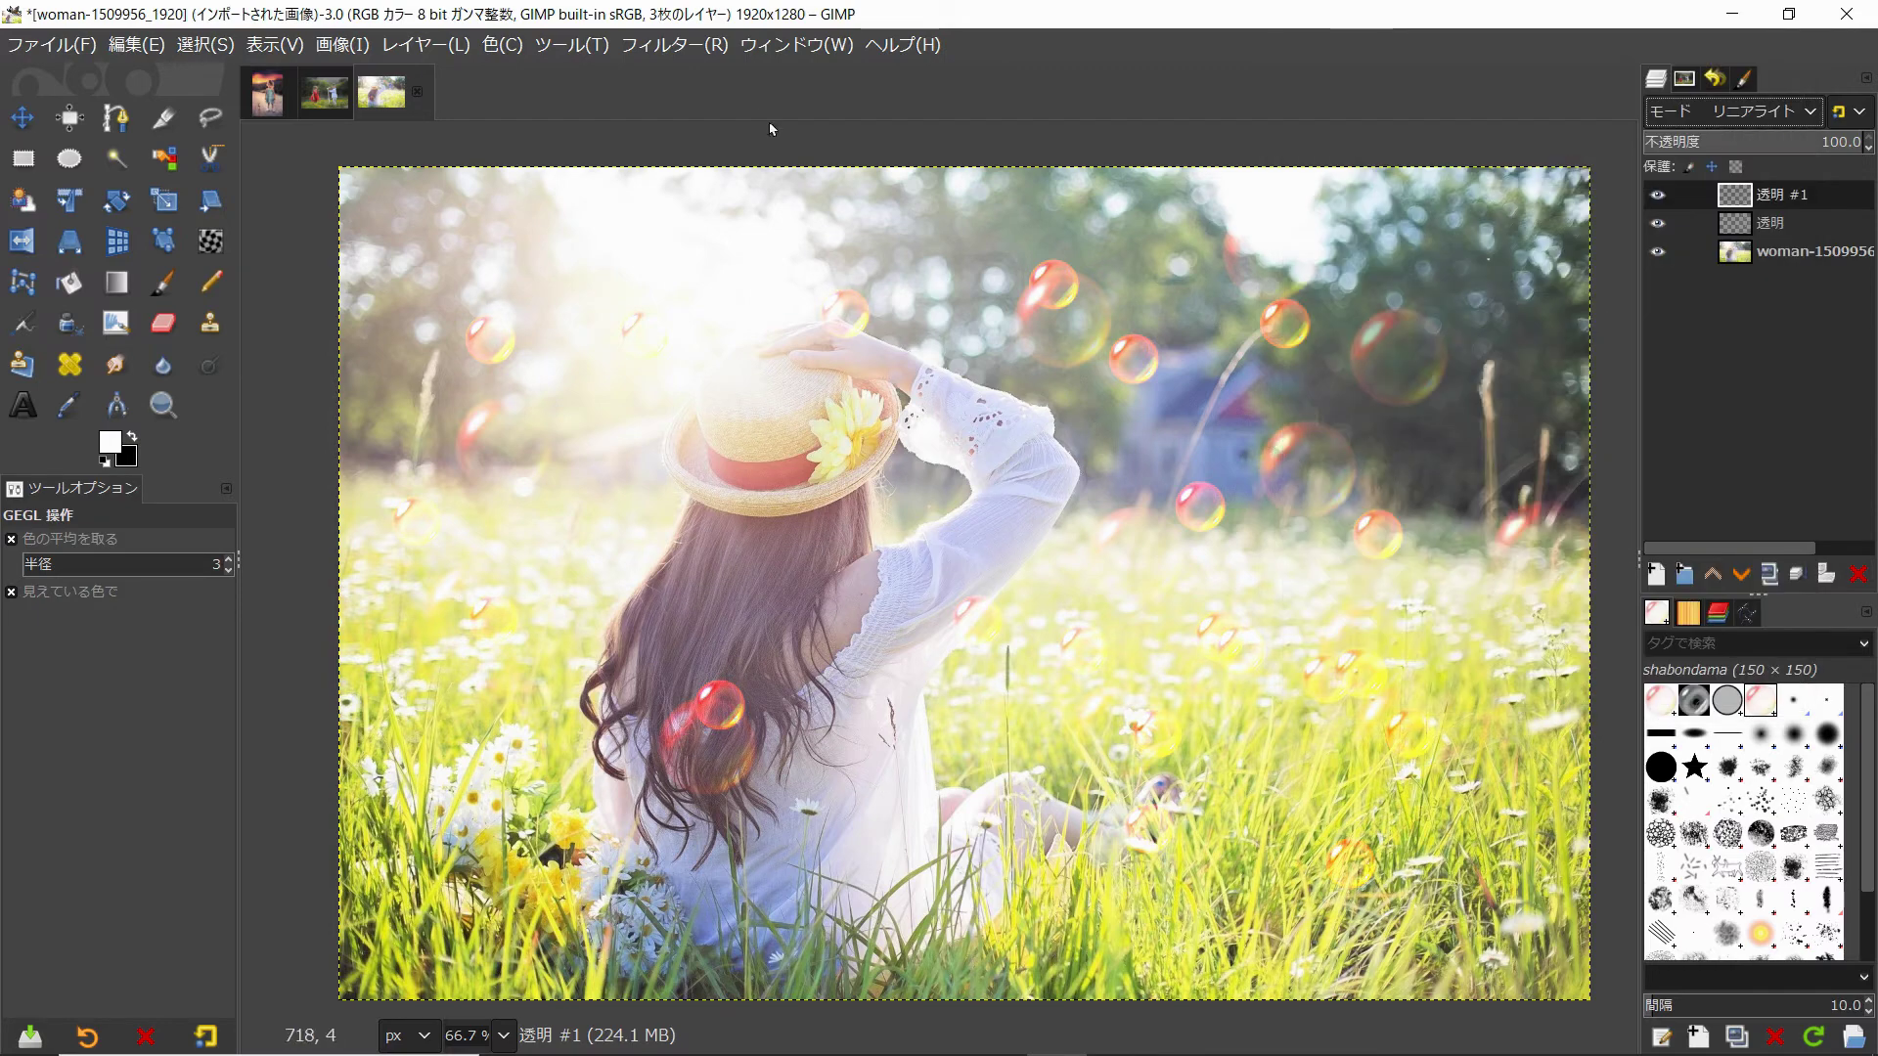
Soften the bubble layer with a 3.50 Gaussian blur
{"action": "left_click", "coordinate": [675, 44]}
{"action": "left_click", "coordinate": [1114, 255]}
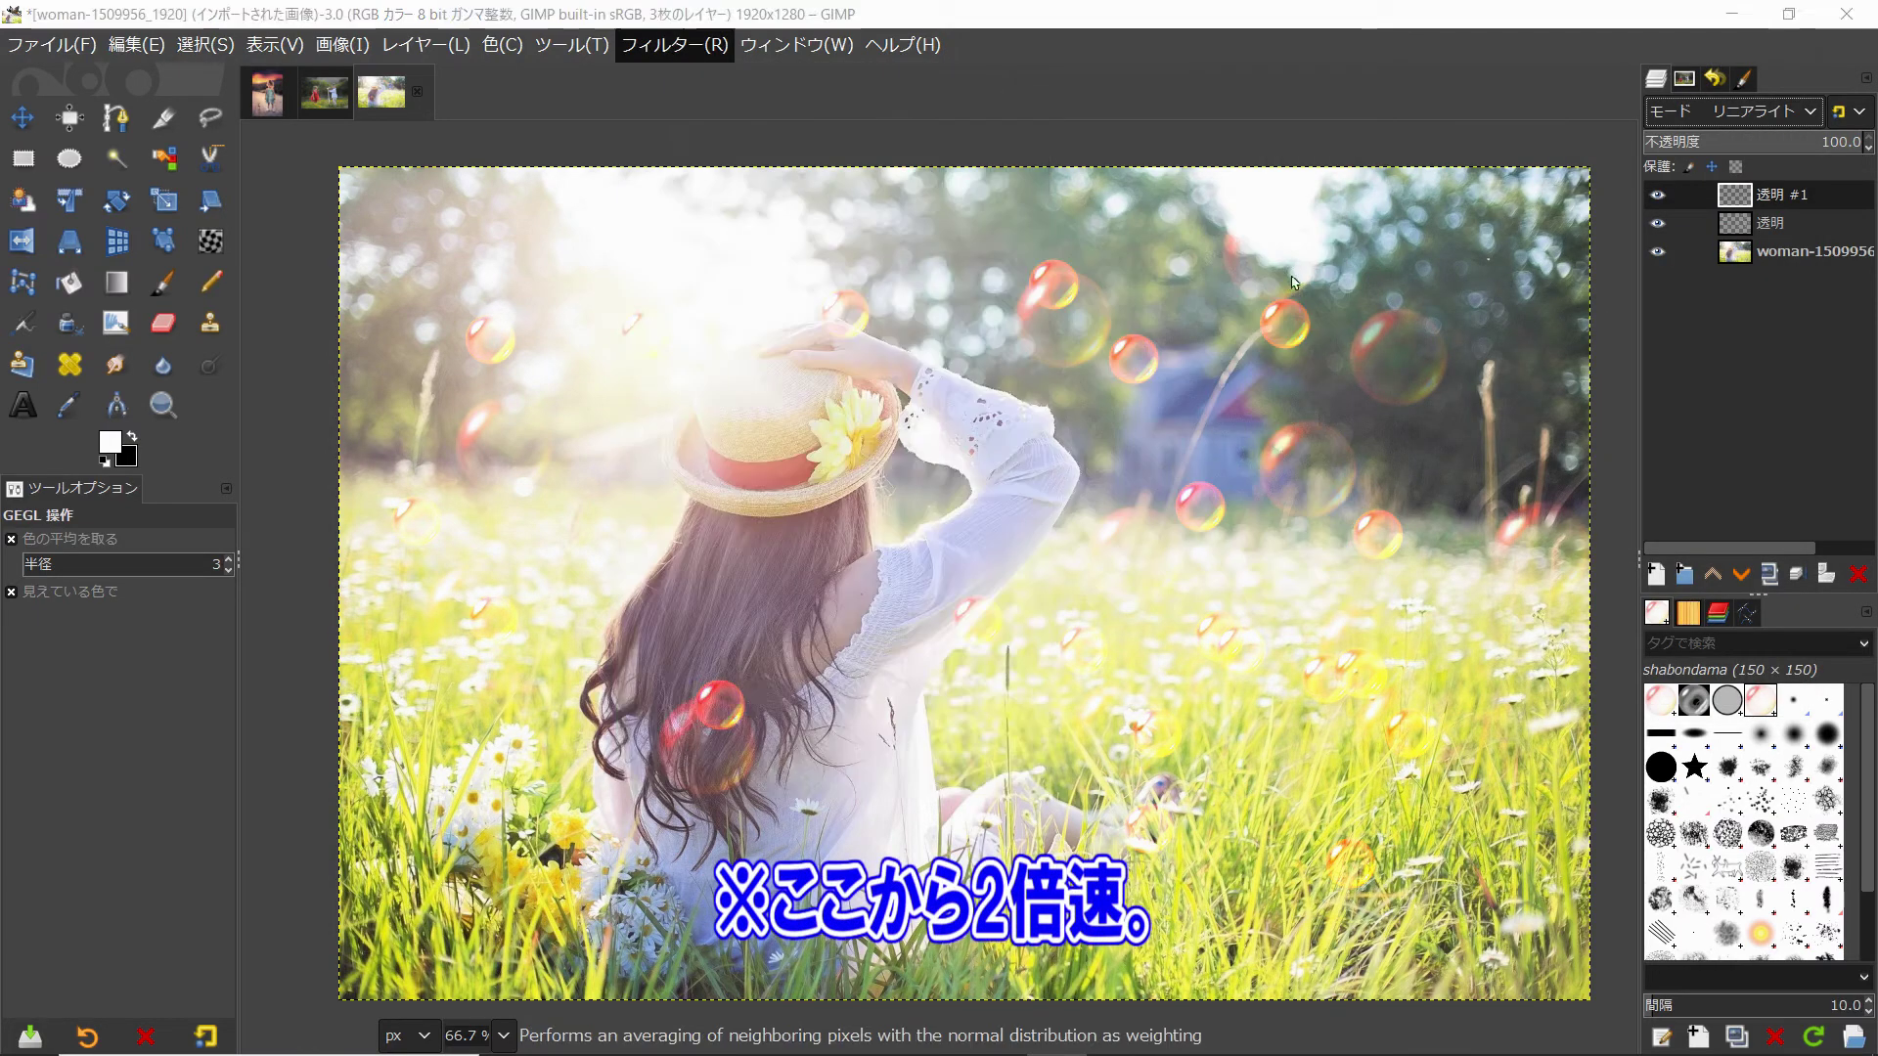
{"action": "left_click", "coordinate": [1405, 217]}
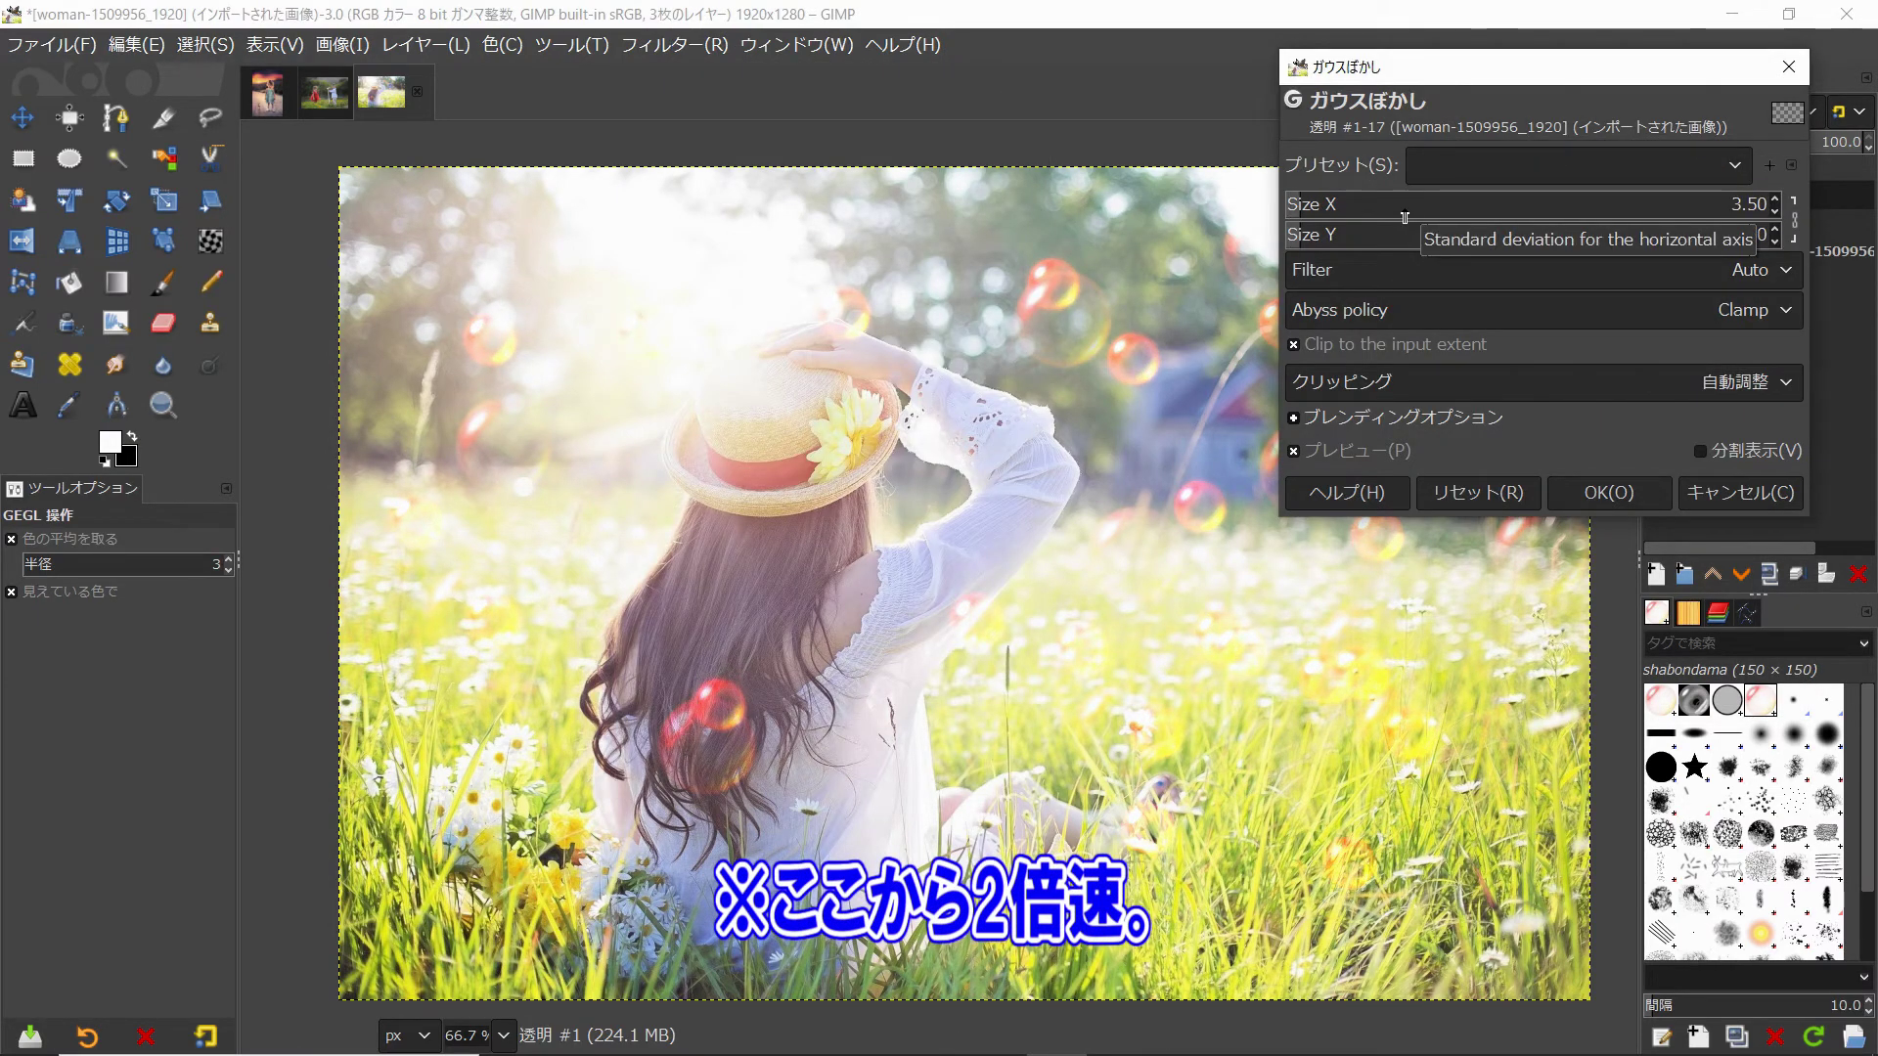
{"action": "left_click", "coordinate": [1609, 492]}
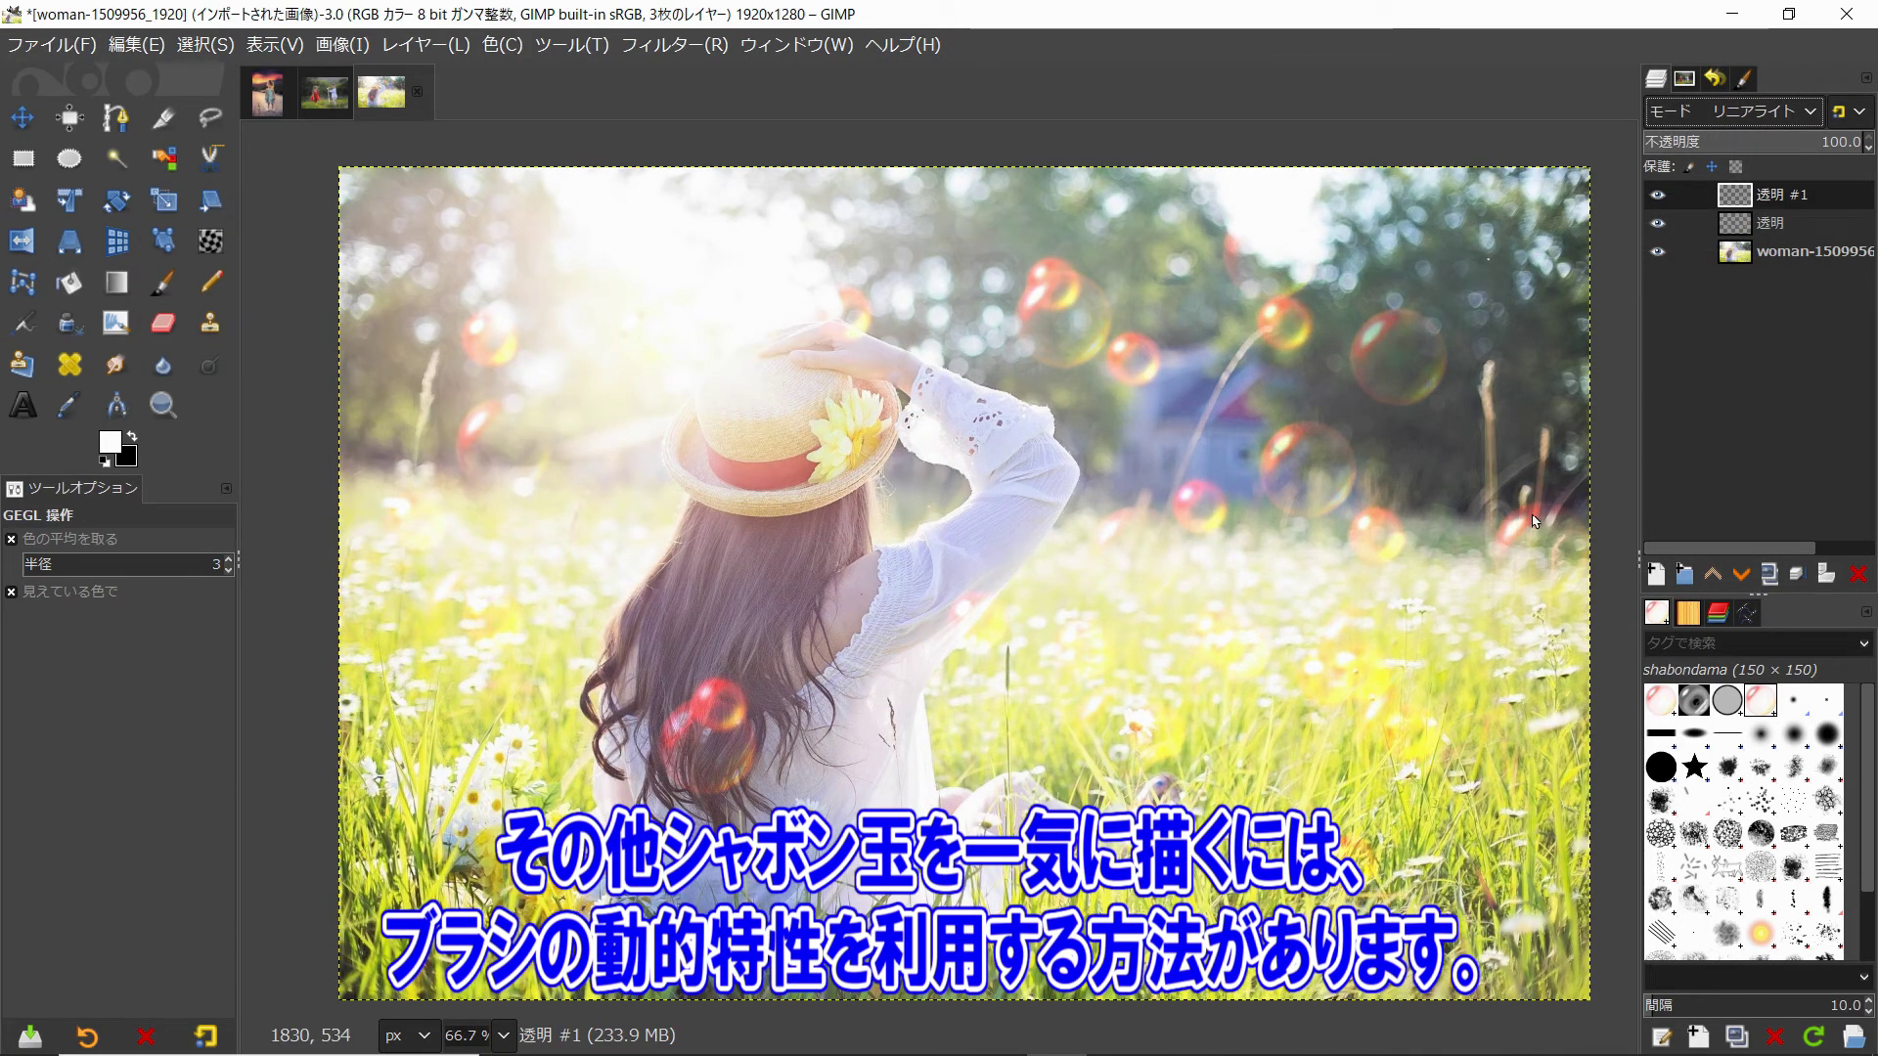
{"action": "scroll", "coordinate": [1534, 521], "scroll_direction": "up", "scroll_amount": 1}
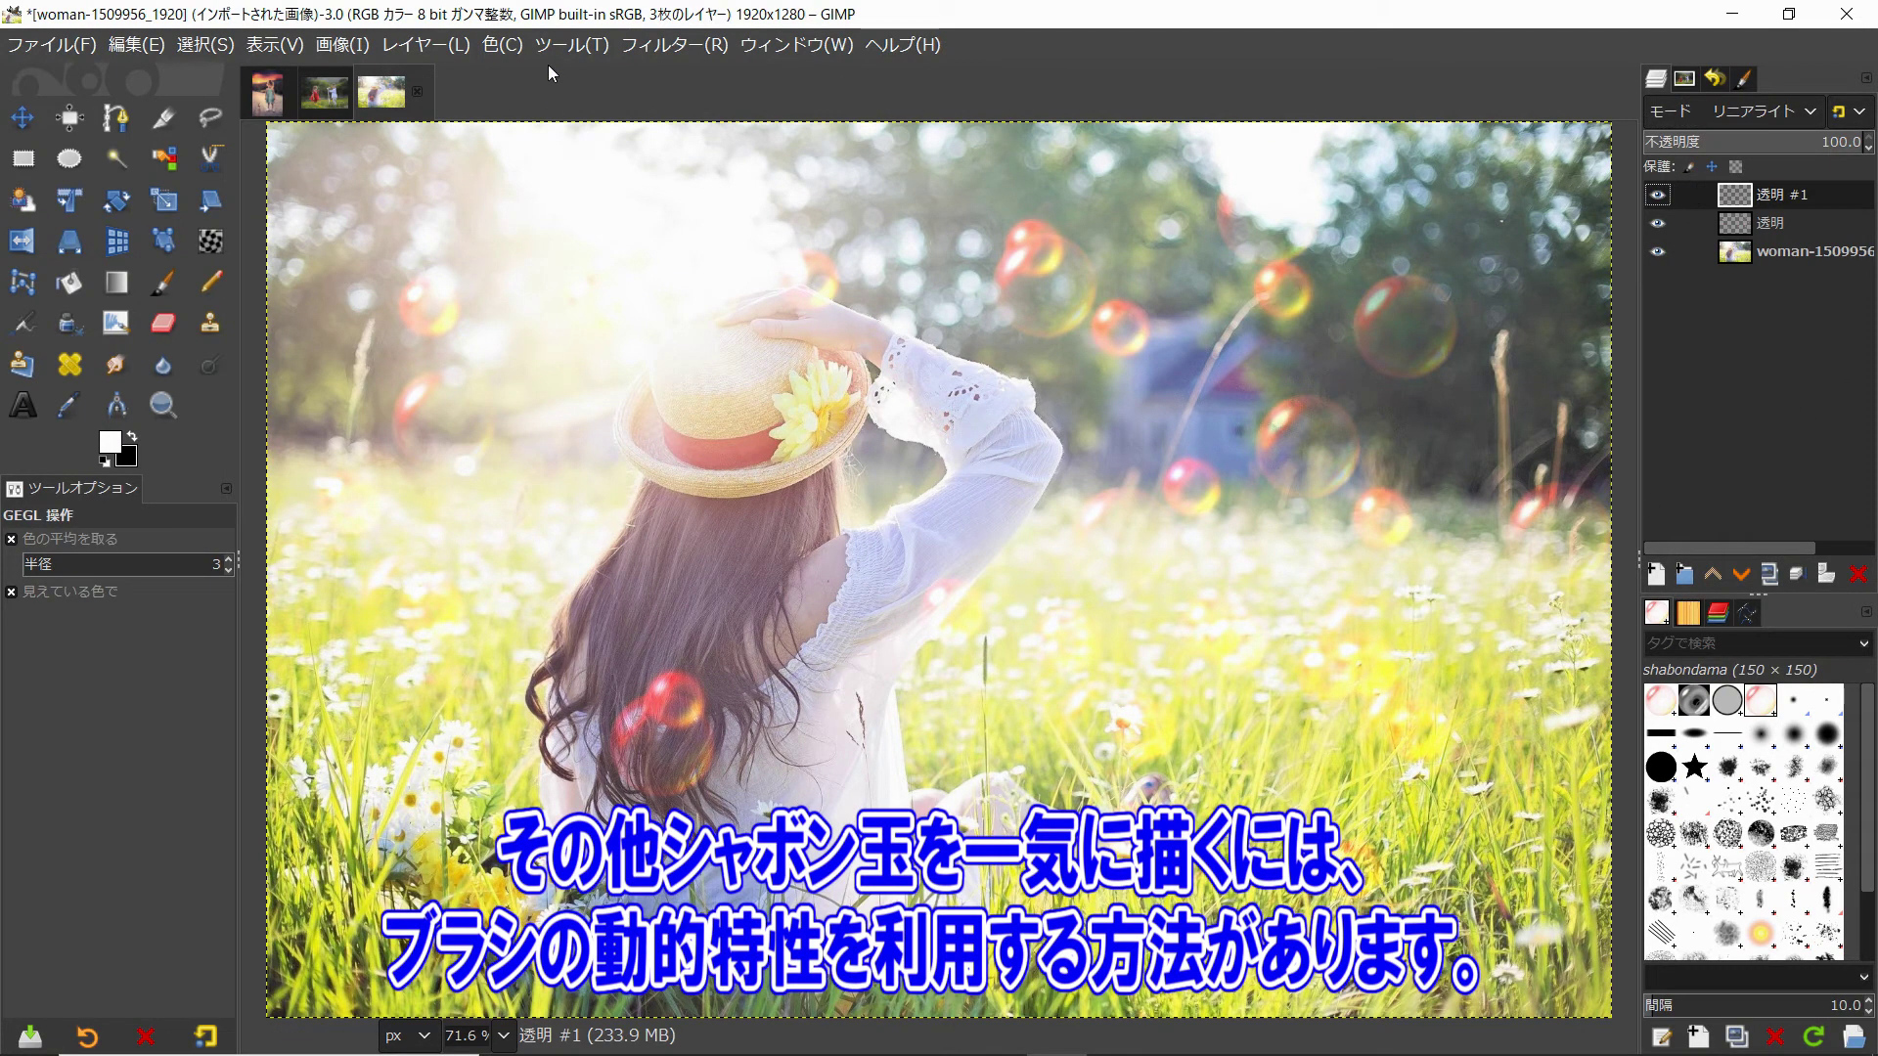
Rotate the top bubble layer's hue to -130.2 and slightly reduce its saturation
{"action": "left_click", "coordinate": [502, 44]}
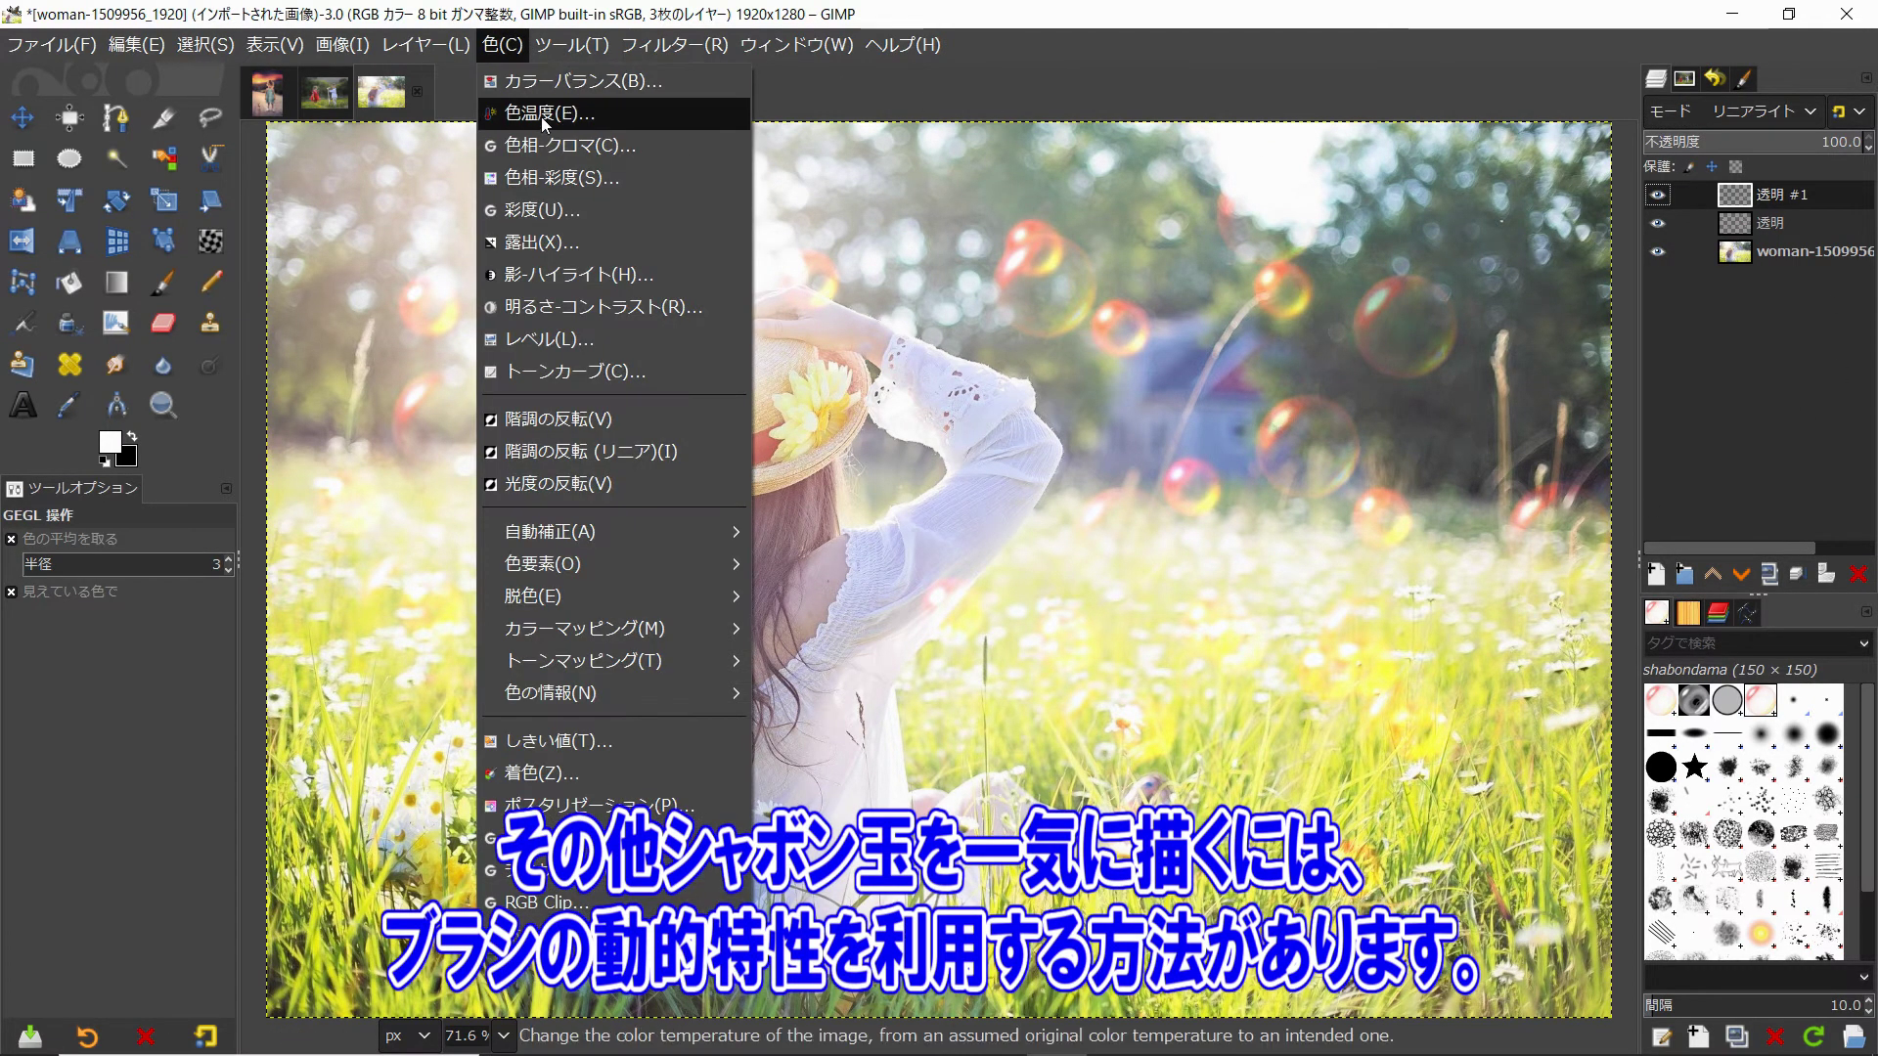
{"action": "left_click", "coordinate": [567, 180]}
{"action": "left_click_drag", "start_coordinate": [1561, 495], "coordinate": [1375, 500]}
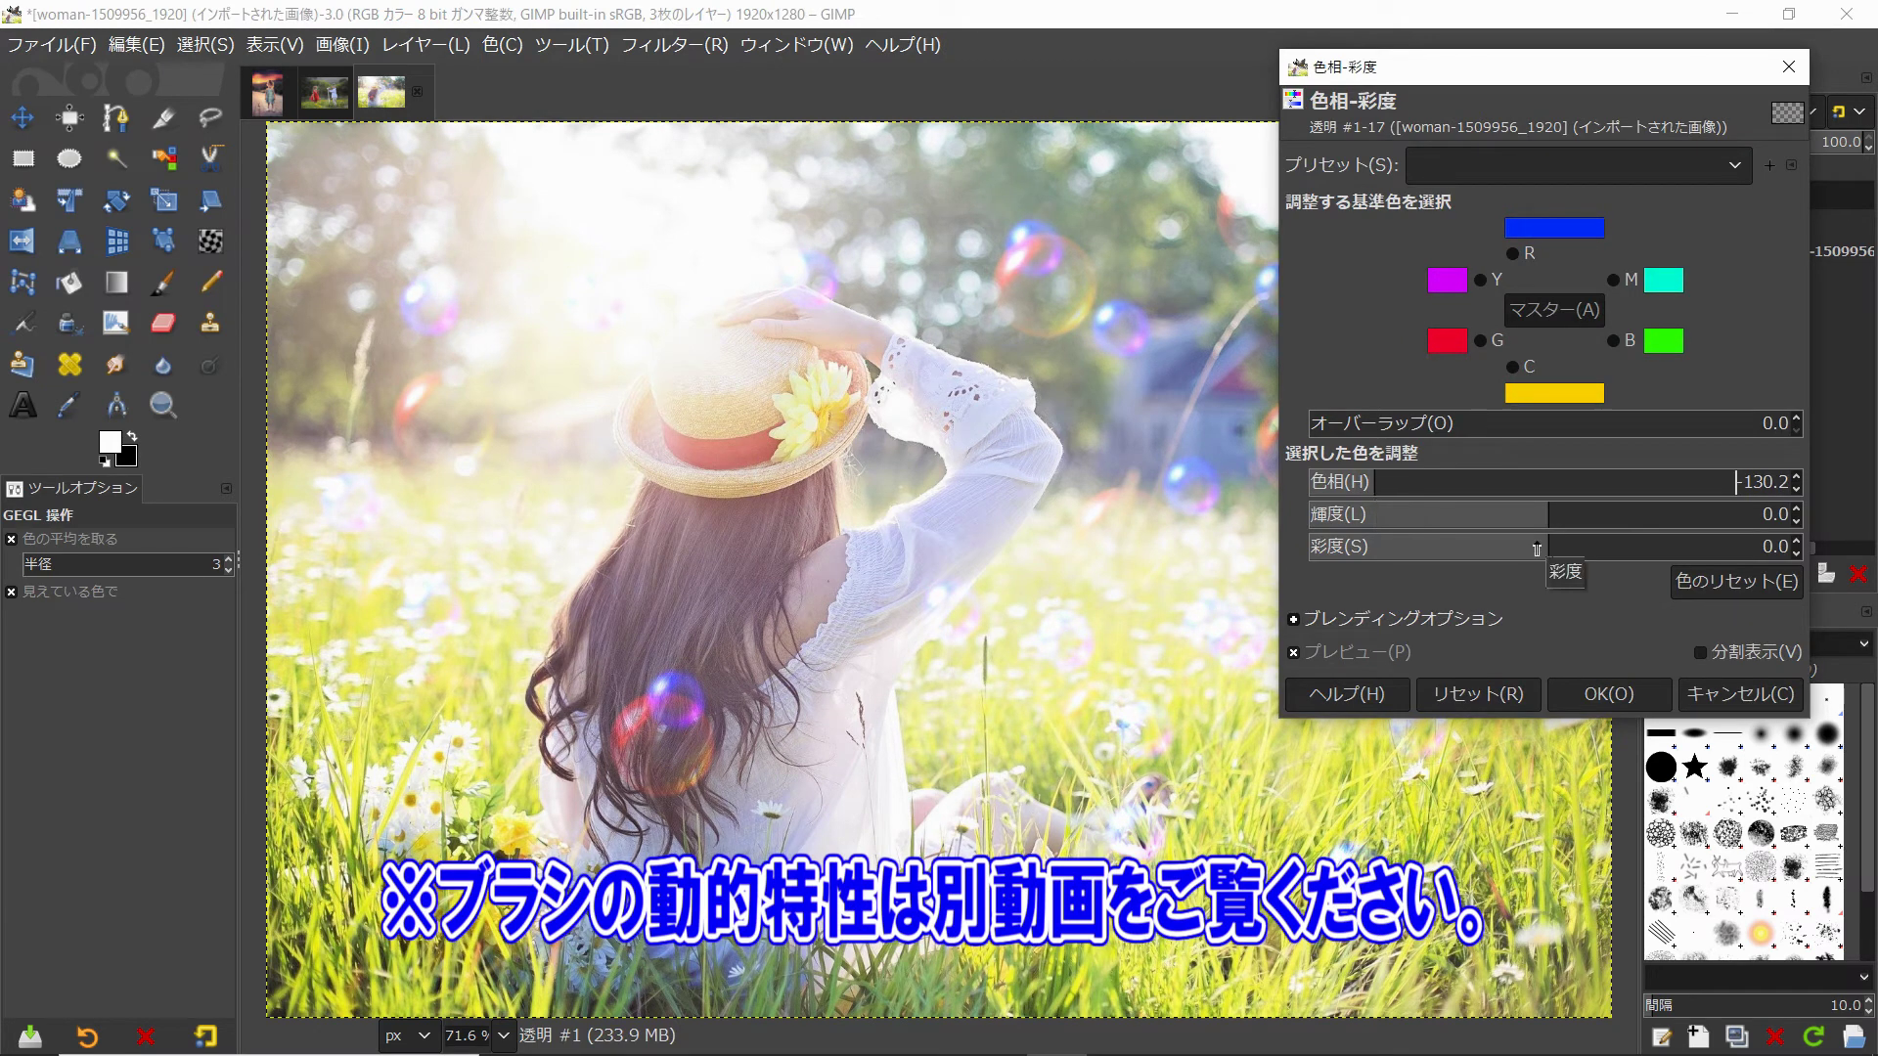
{"action": "left_click_drag", "start_coordinate": [1556, 556], "coordinate": [1482, 555]}
{"action": "left_click", "coordinate": [1607, 692]}
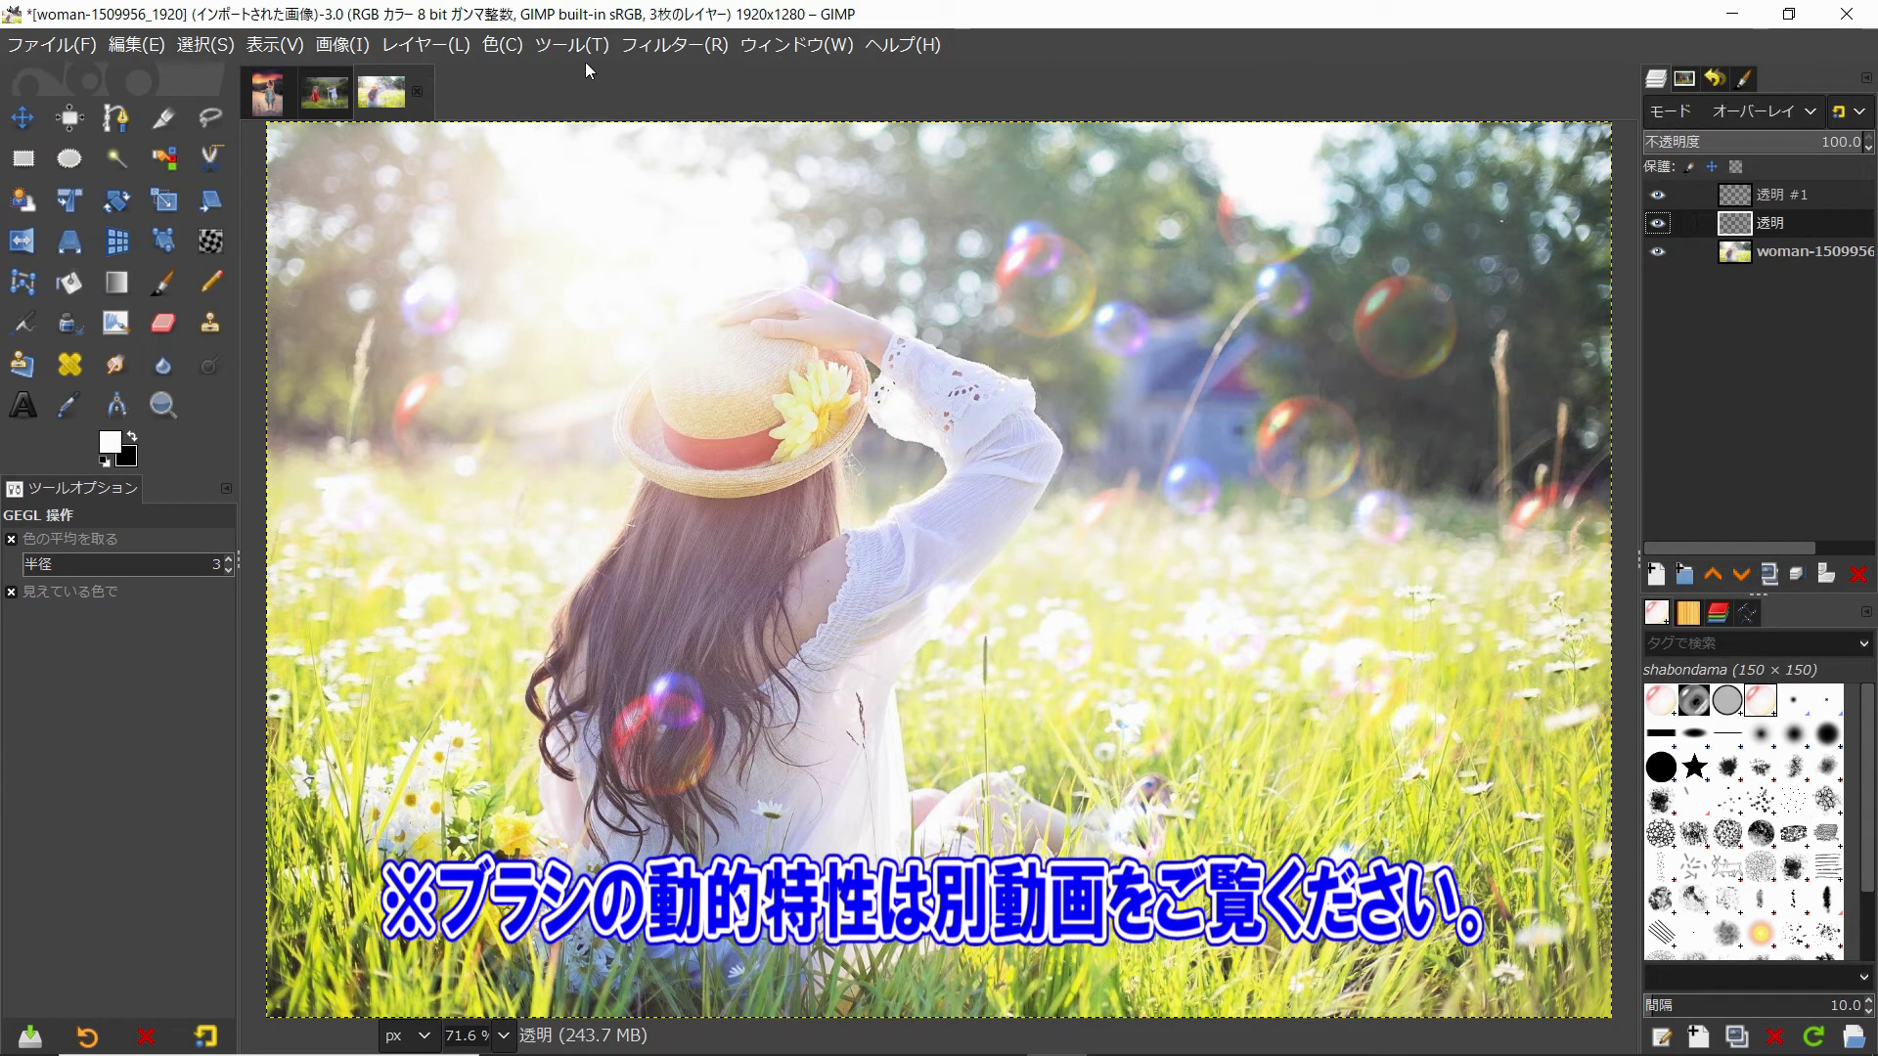
Shift the second bubble layer's hue to -120.7, then switch to the two-children photo
{"action": "left_click", "coordinate": [502, 44]}
{"action": "left_click", "coordinate": [539, 176]}
{"action": "mouse_move", "coordinate": [1535, 484]}
{"action": "left_mouse_down"}
{"action": "mouse_move", "coordinate": [1388, 481]}
{"action": "mouse_move", "coordinate": [1487, 483]}
{"action": "left_mouse_up"}
{"action": "left_click", "coordinate": [1607, 692]}
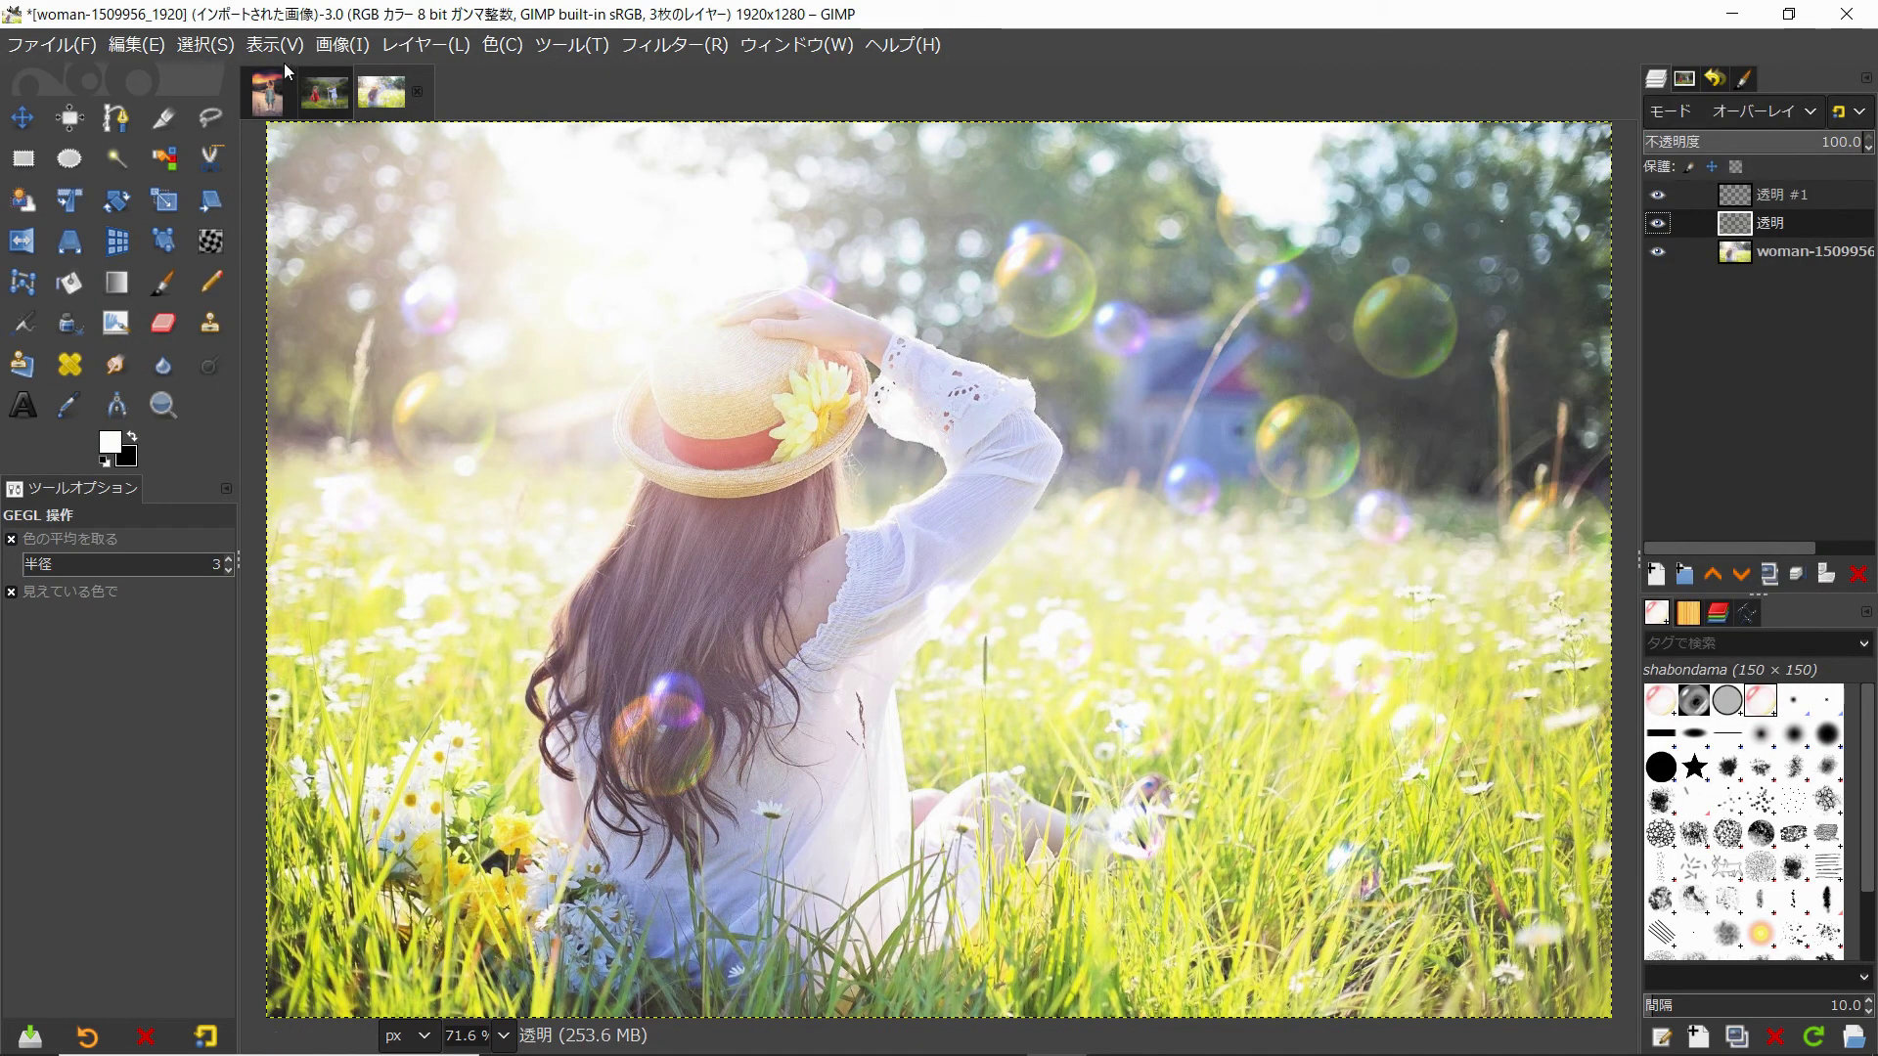
{"action": "key", "text": "alt+2"}
Add a new transparent layer in Screen blend mode above the photo
{"action": "left_click", "coordinate": [1653, 575], "text": "shift"}
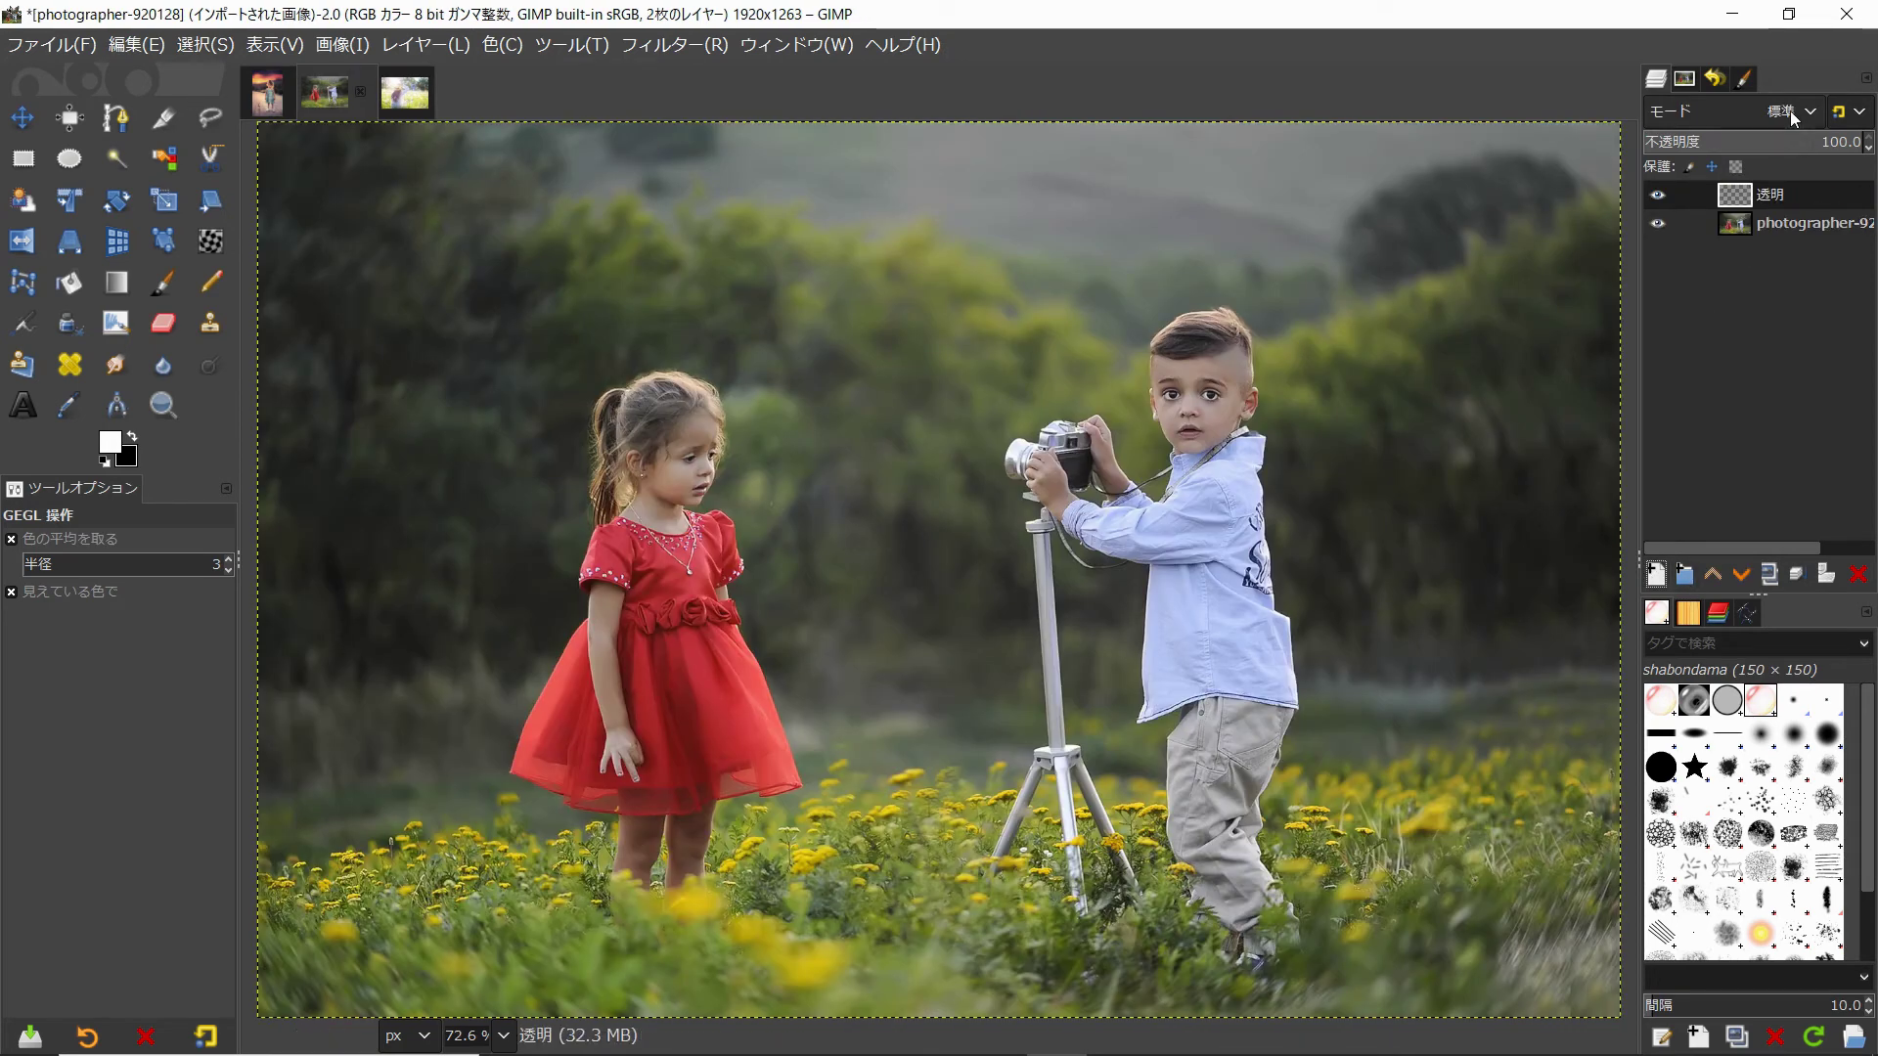
{"action": "left_click", "coordinate": [1770, 111]}
{"action": "left_click", "coordinate": [1745, 403]}
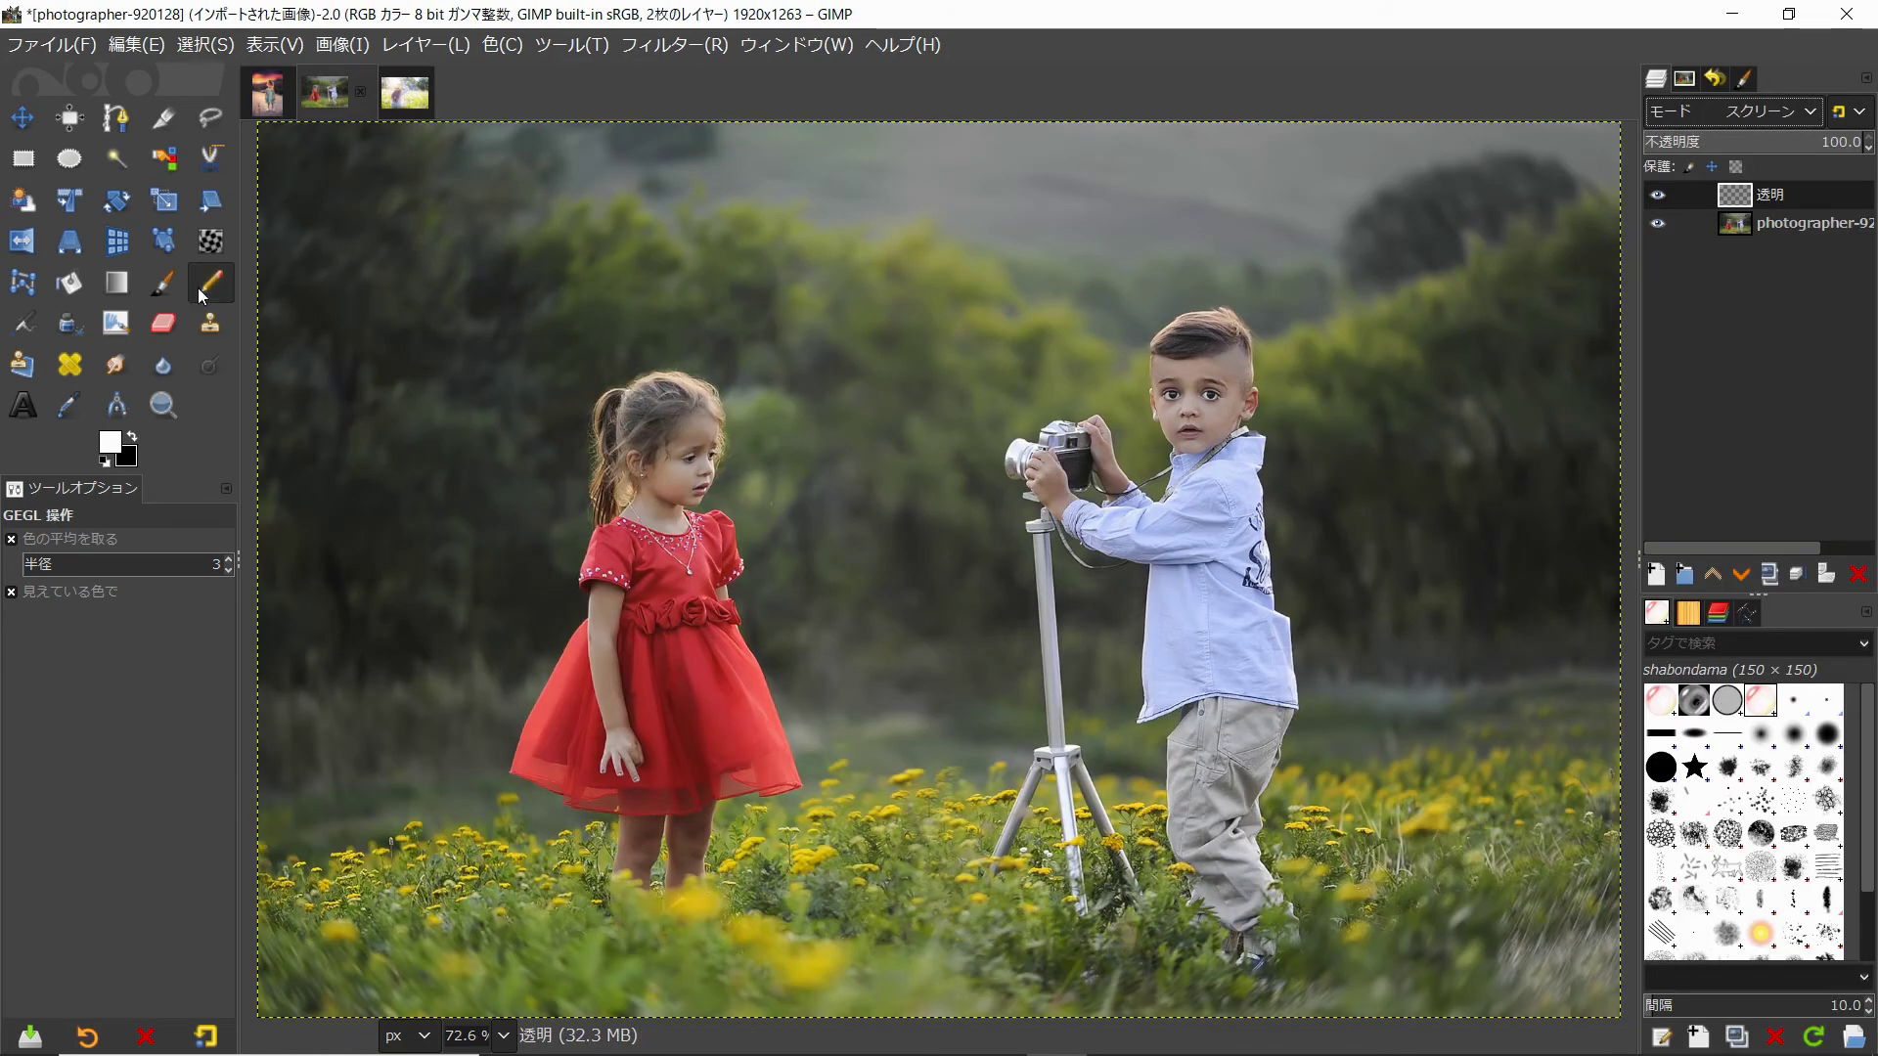
Stamp seven shabondama bubbles around the two children
{"action": "left_click", "coordinate": [162, 282]}
{"action": "left_click", "coordinate": [1346, 395]}
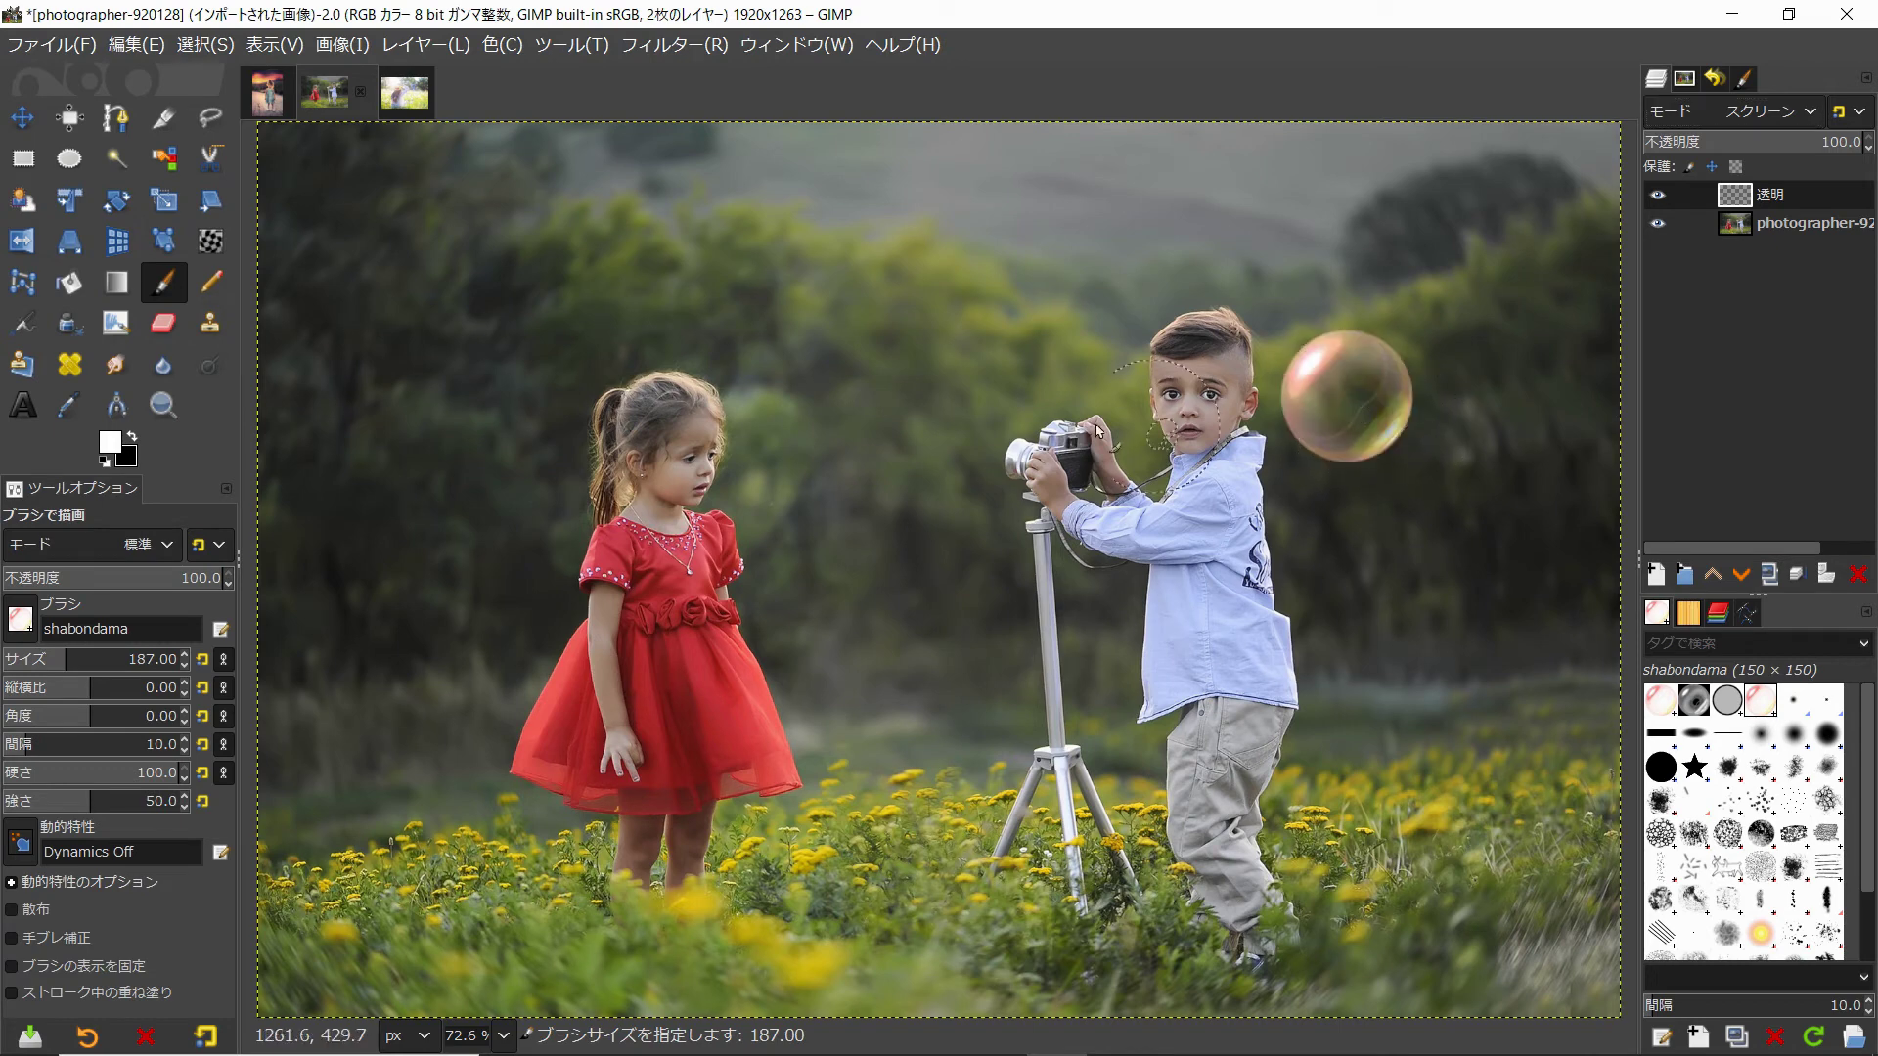
{"action": "left_click", "coordinate": [953, 275]}
{"action": "left_click", "coordinate": [565, 332]}
{"action": "left_click", "coordinate": [358, 629]}
{"action": "left_click", "coordinate": [895, 496]}
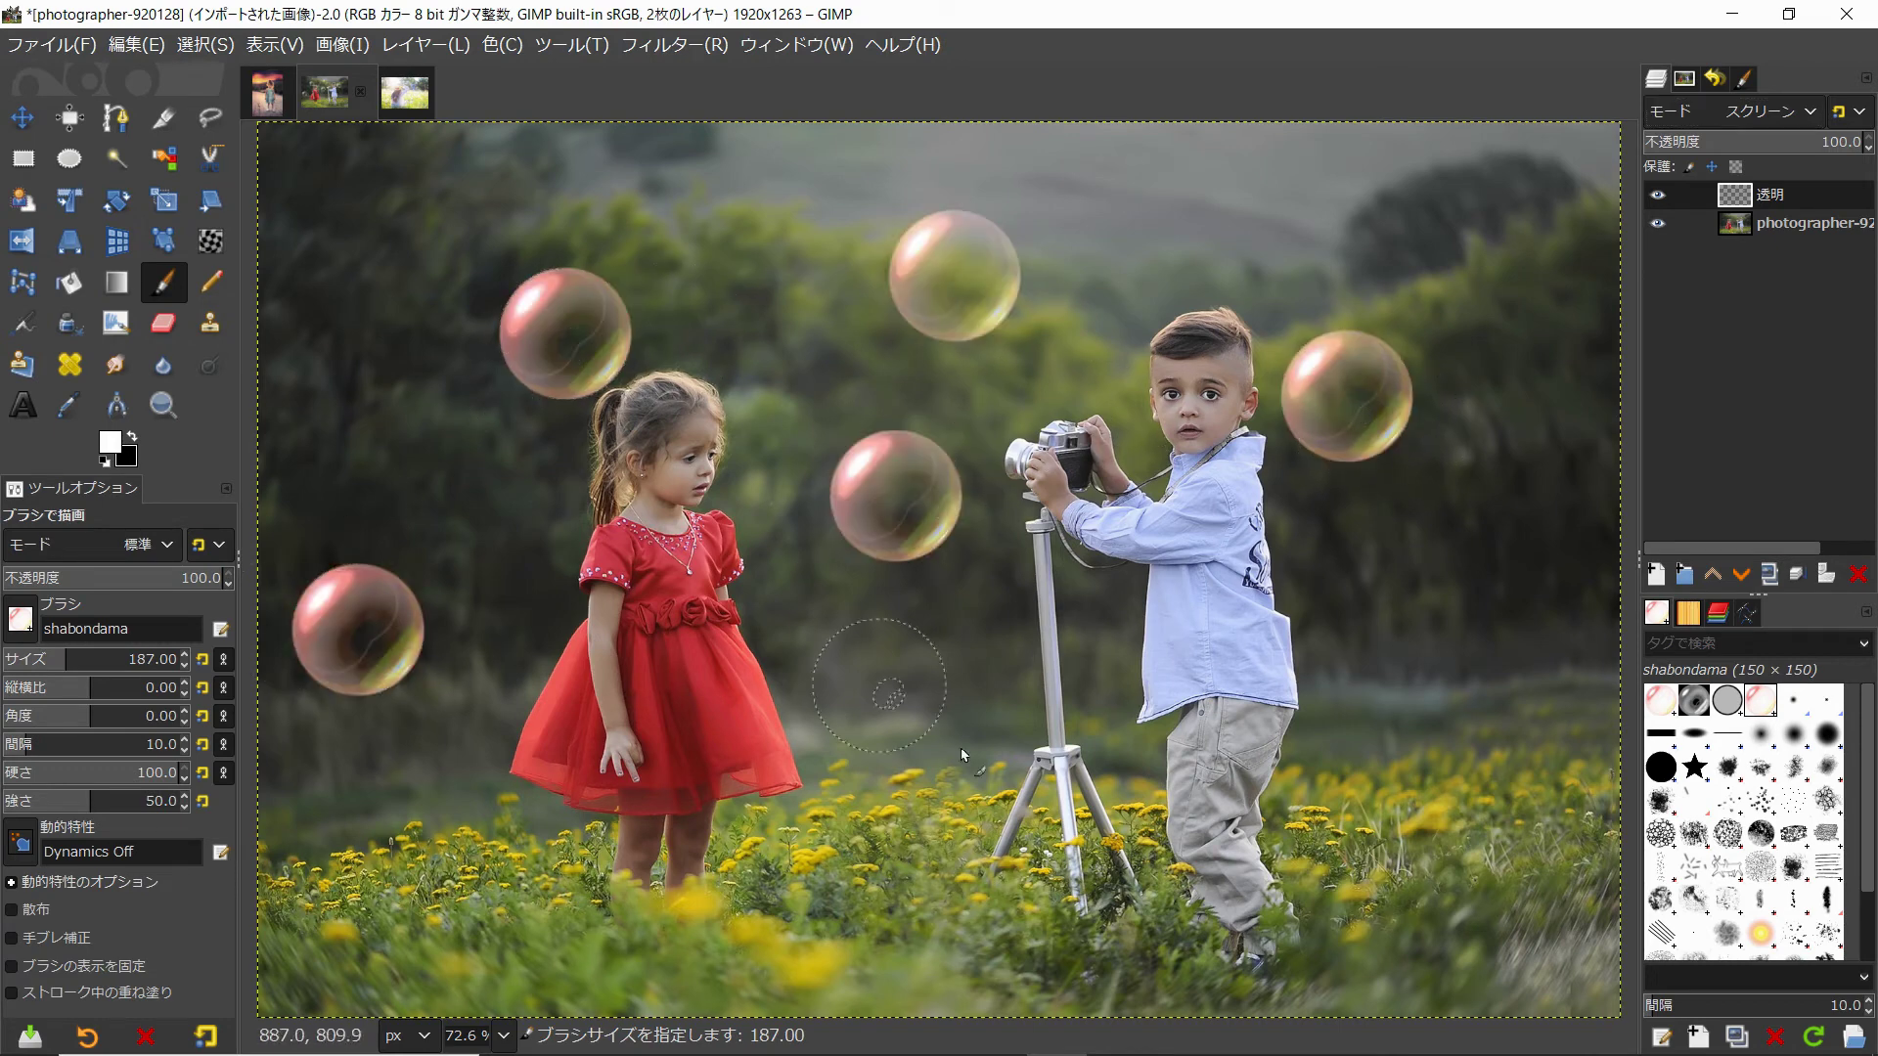
{"action": "left_click", "coordinate": [977, 800]}
{"action": "left_click", "coordinate": [1482, 848]}
Soften the seven new bubbles with a Gaussian blur
{"action": "left_click", "coordinate": [675, 44]}
{"action": "mouse_move", "coordinate": [683, 225]}
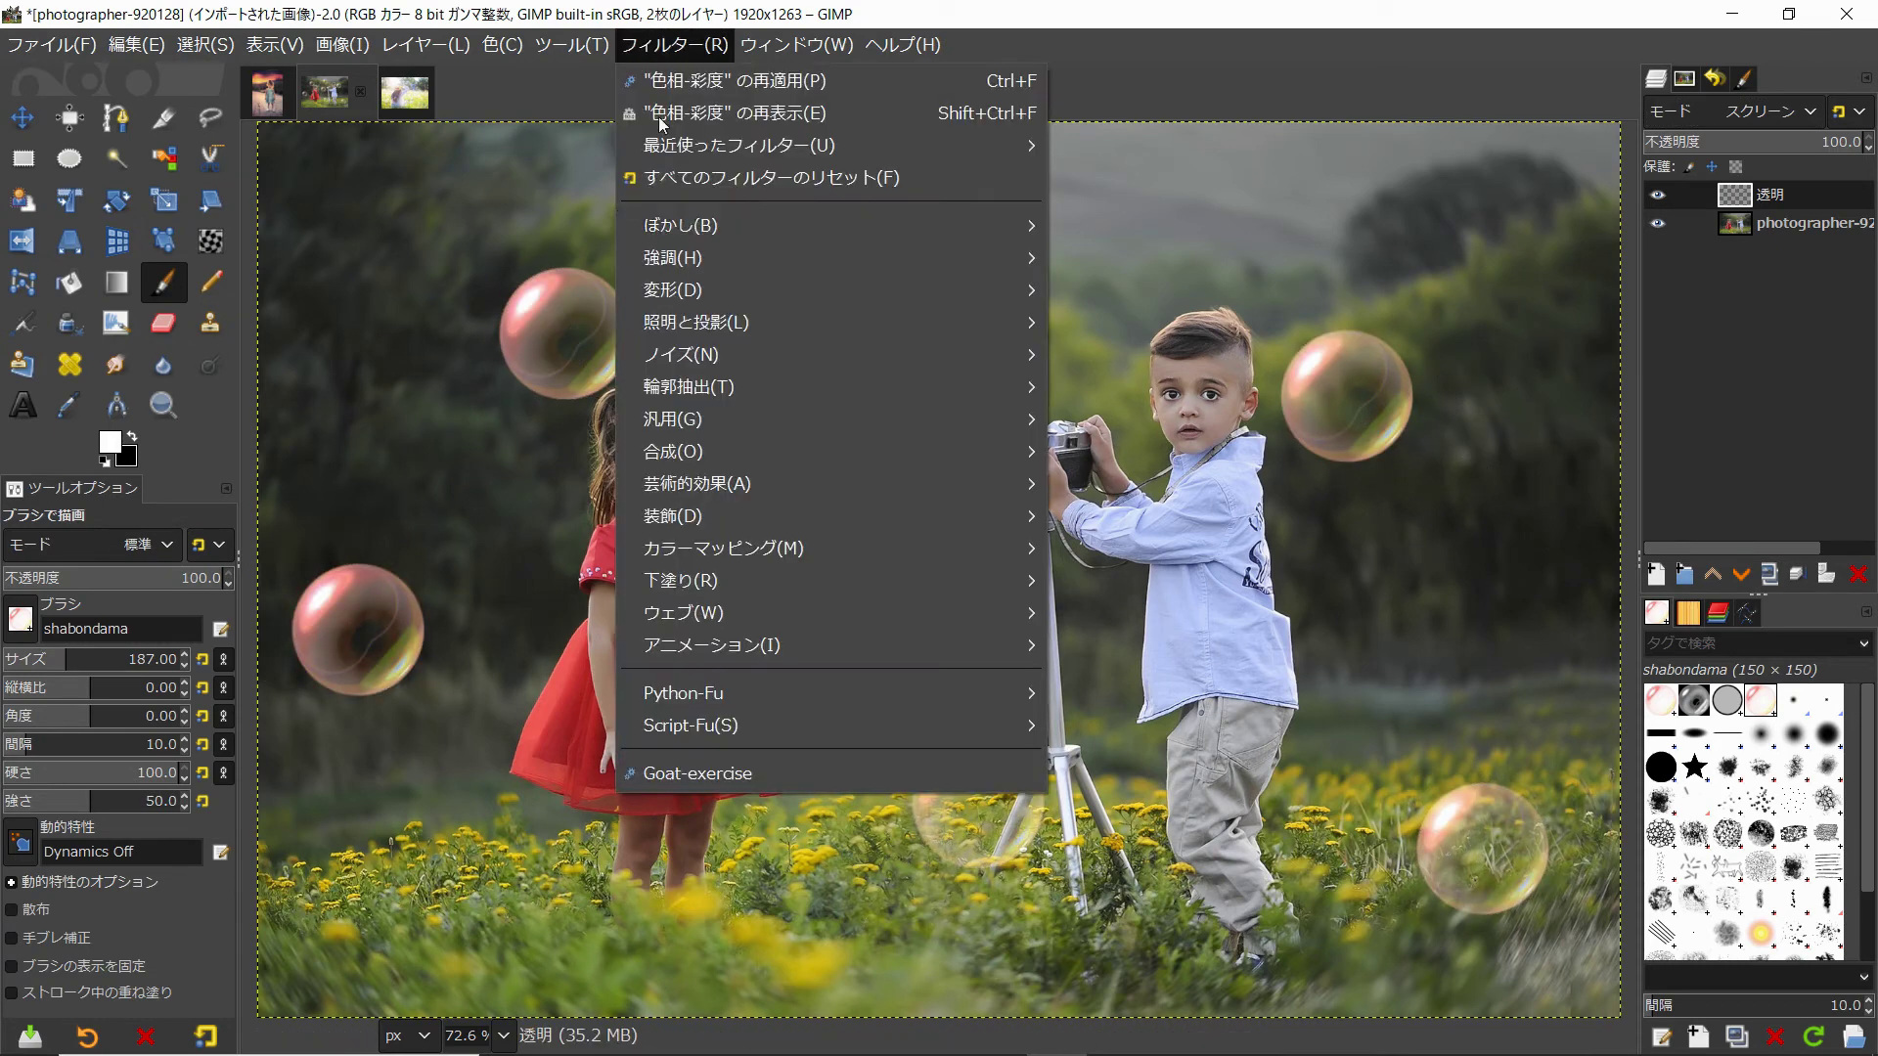
{"action": "left_click", "coordinate": [1242, 225]}
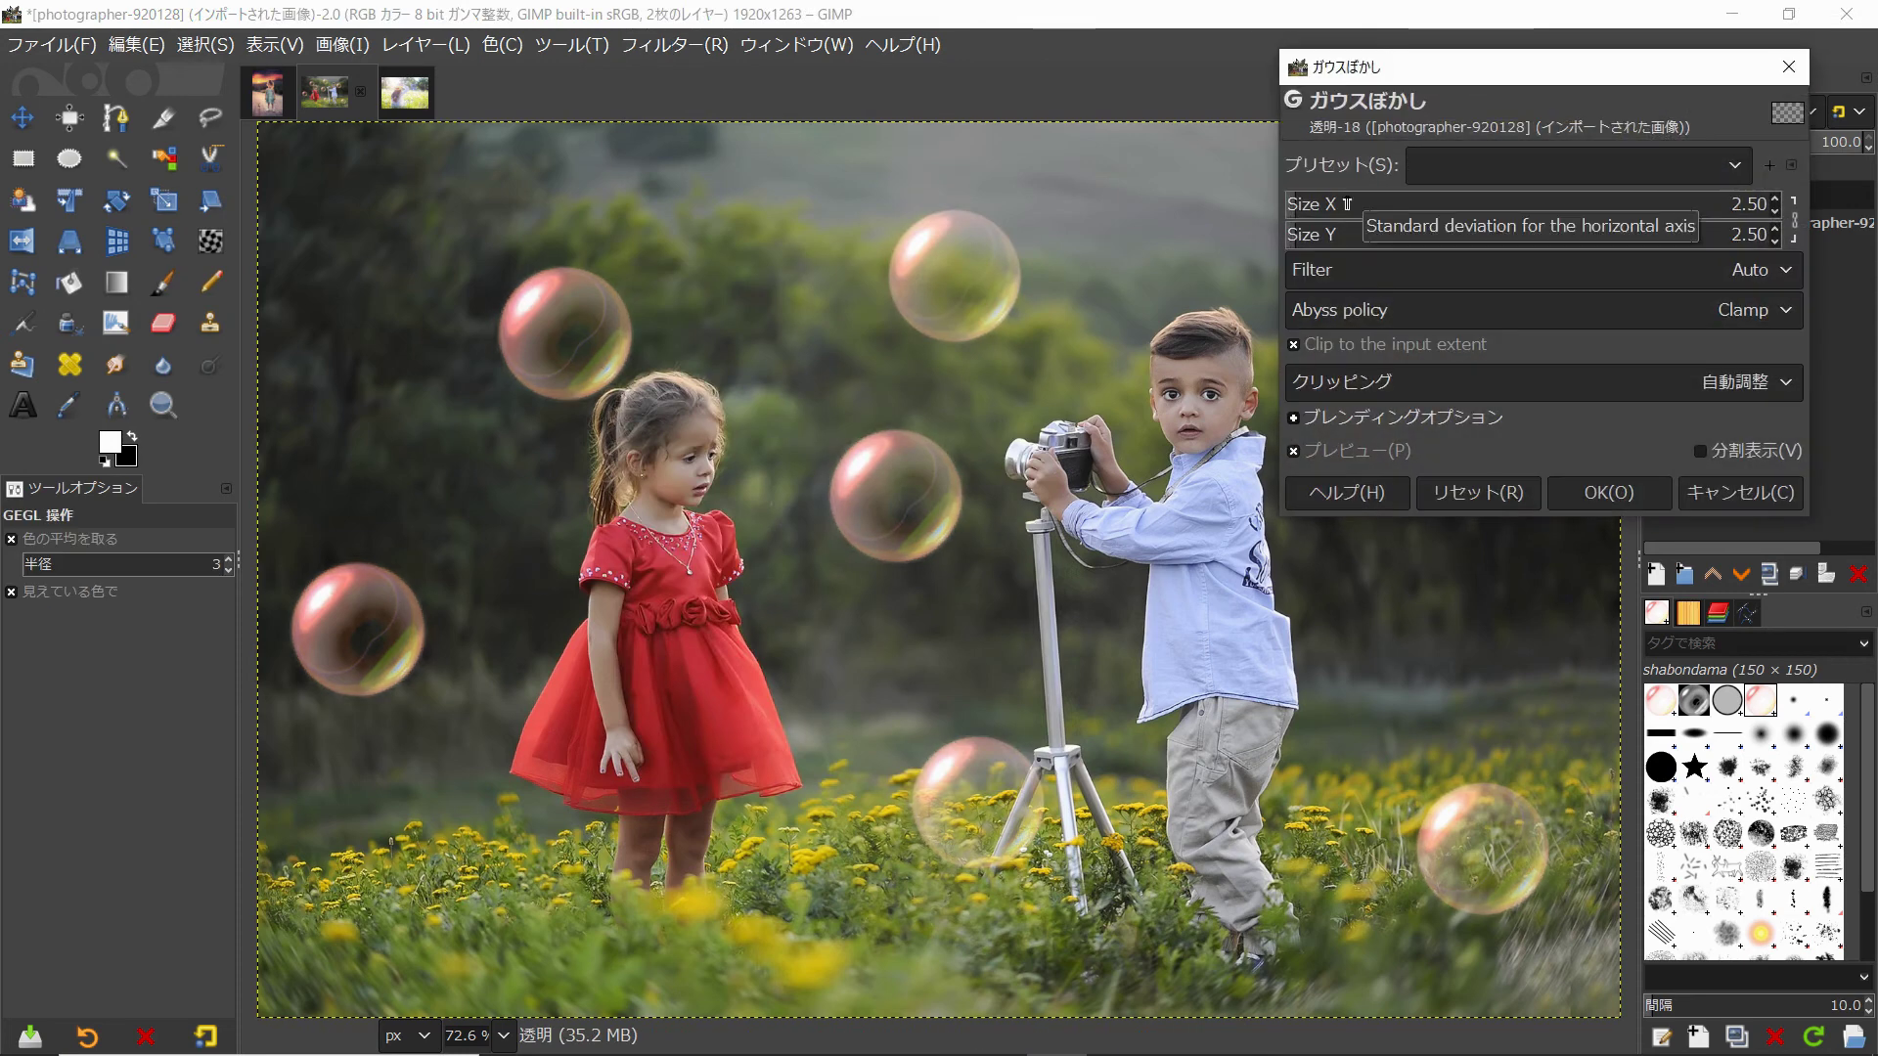
{"action": "left_click", "coordinate": [1614, 489]}
Add another transparent layer in Overlay mode and return to the bubble brush
{"action": "left_click", "coordinate": [1655, 575], "text": "shift"}
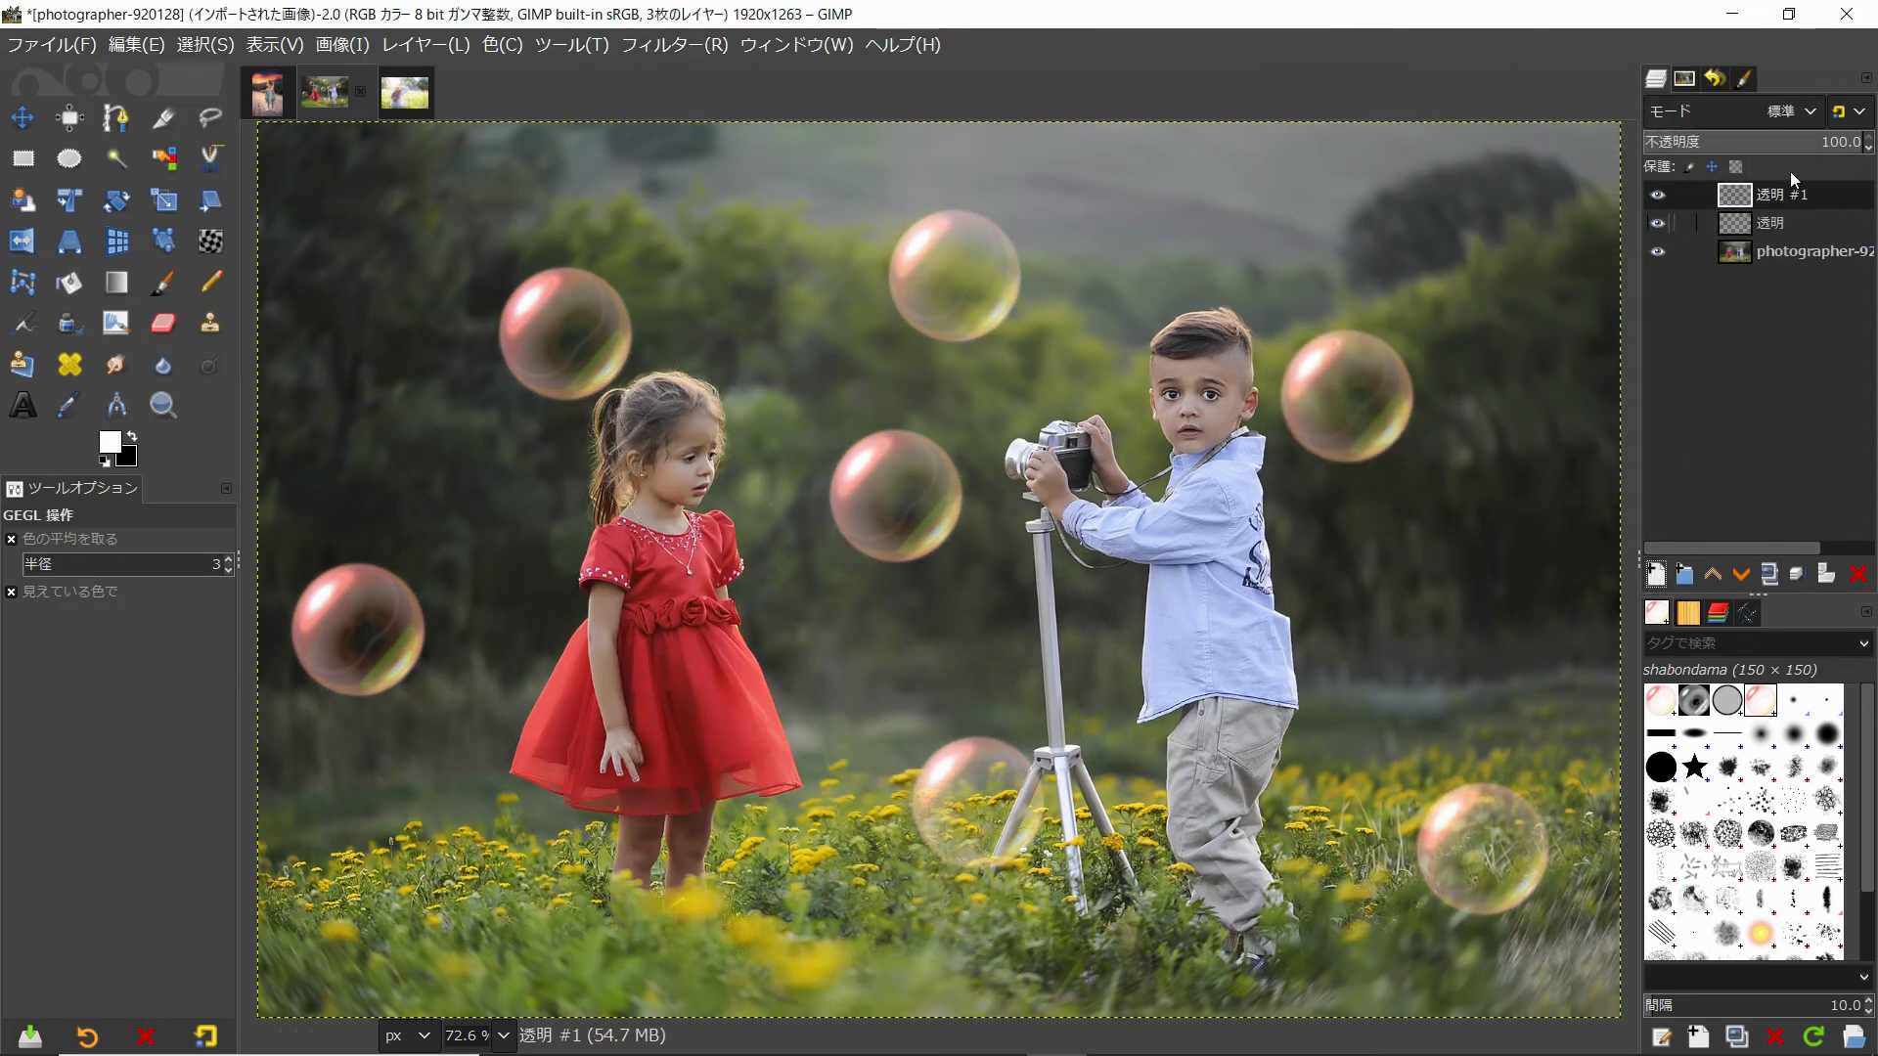
{"action": "left_click", "coordinate": [1790, 111]}
{"action": "left_click", "coordinate": [1770, 673]}
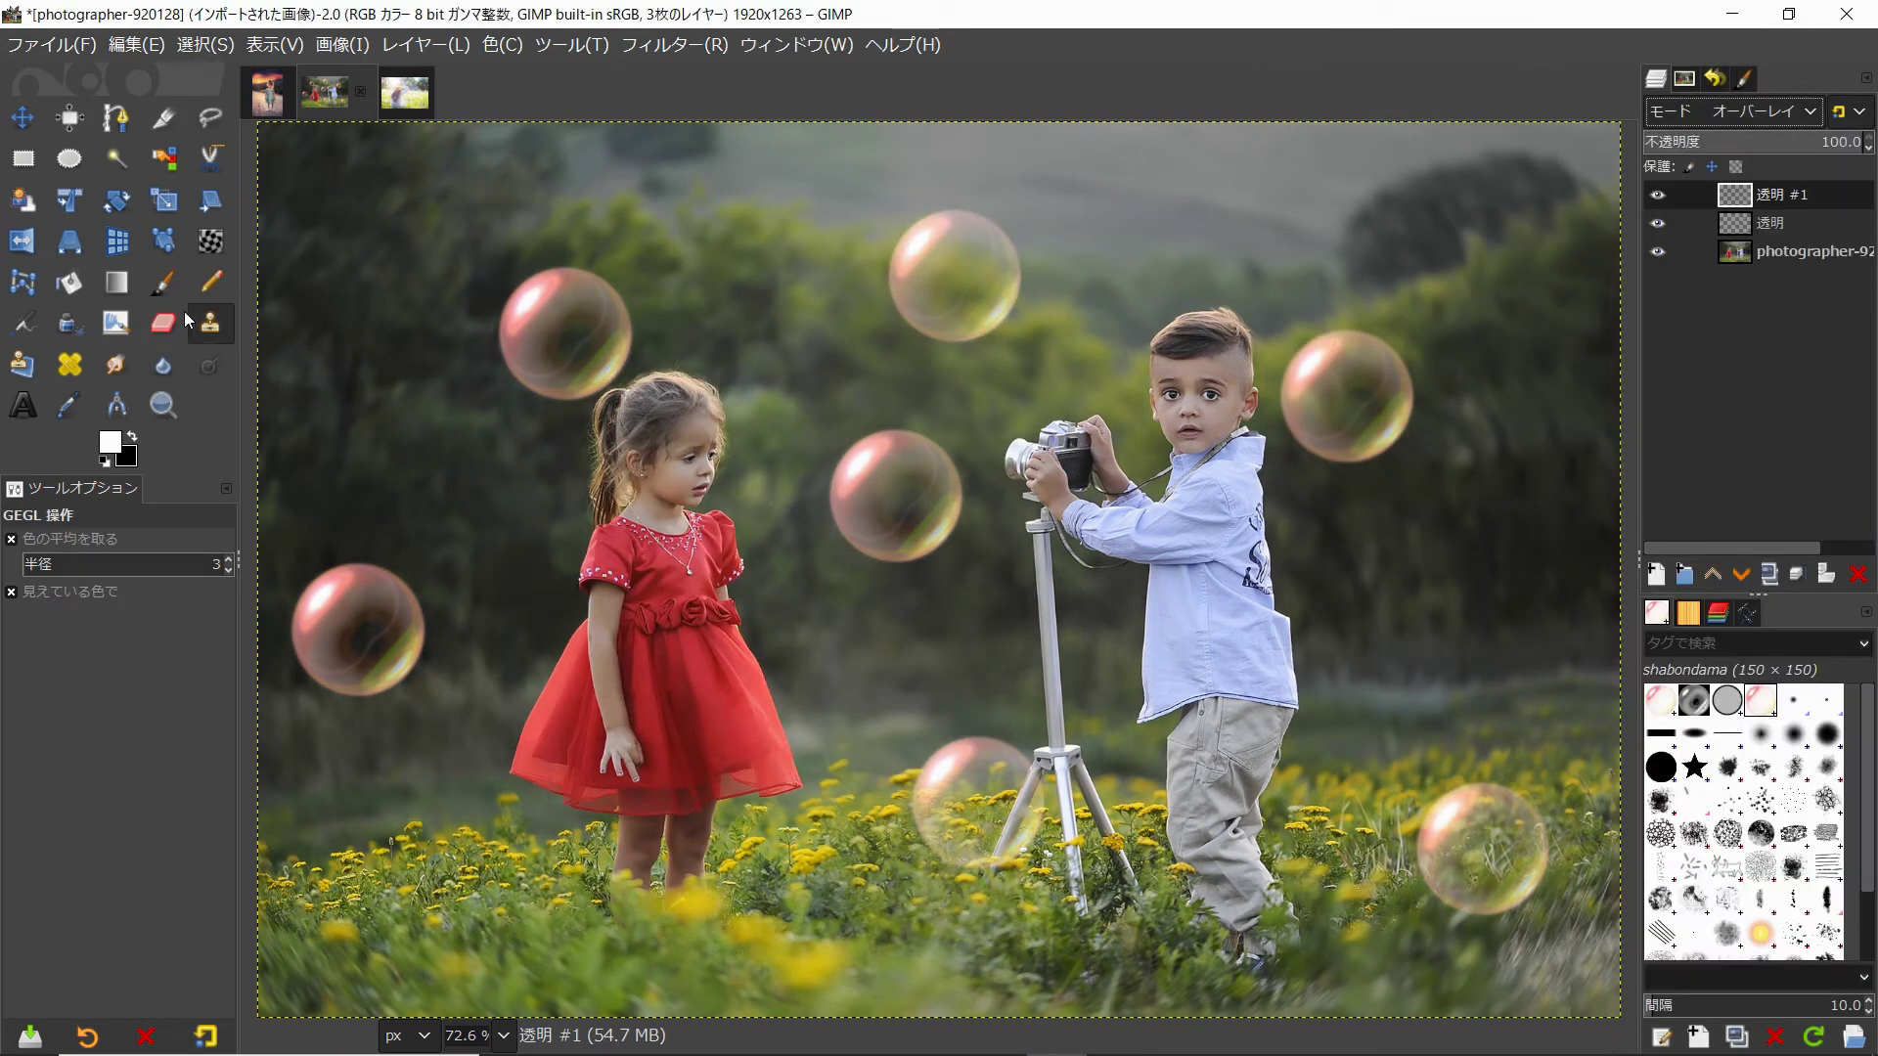
{"action": "key", "text": "p"}
{"action": "scroll", "coordinate": [1392, 312], "scroll_direction": "down", "scroll_amount": 5}
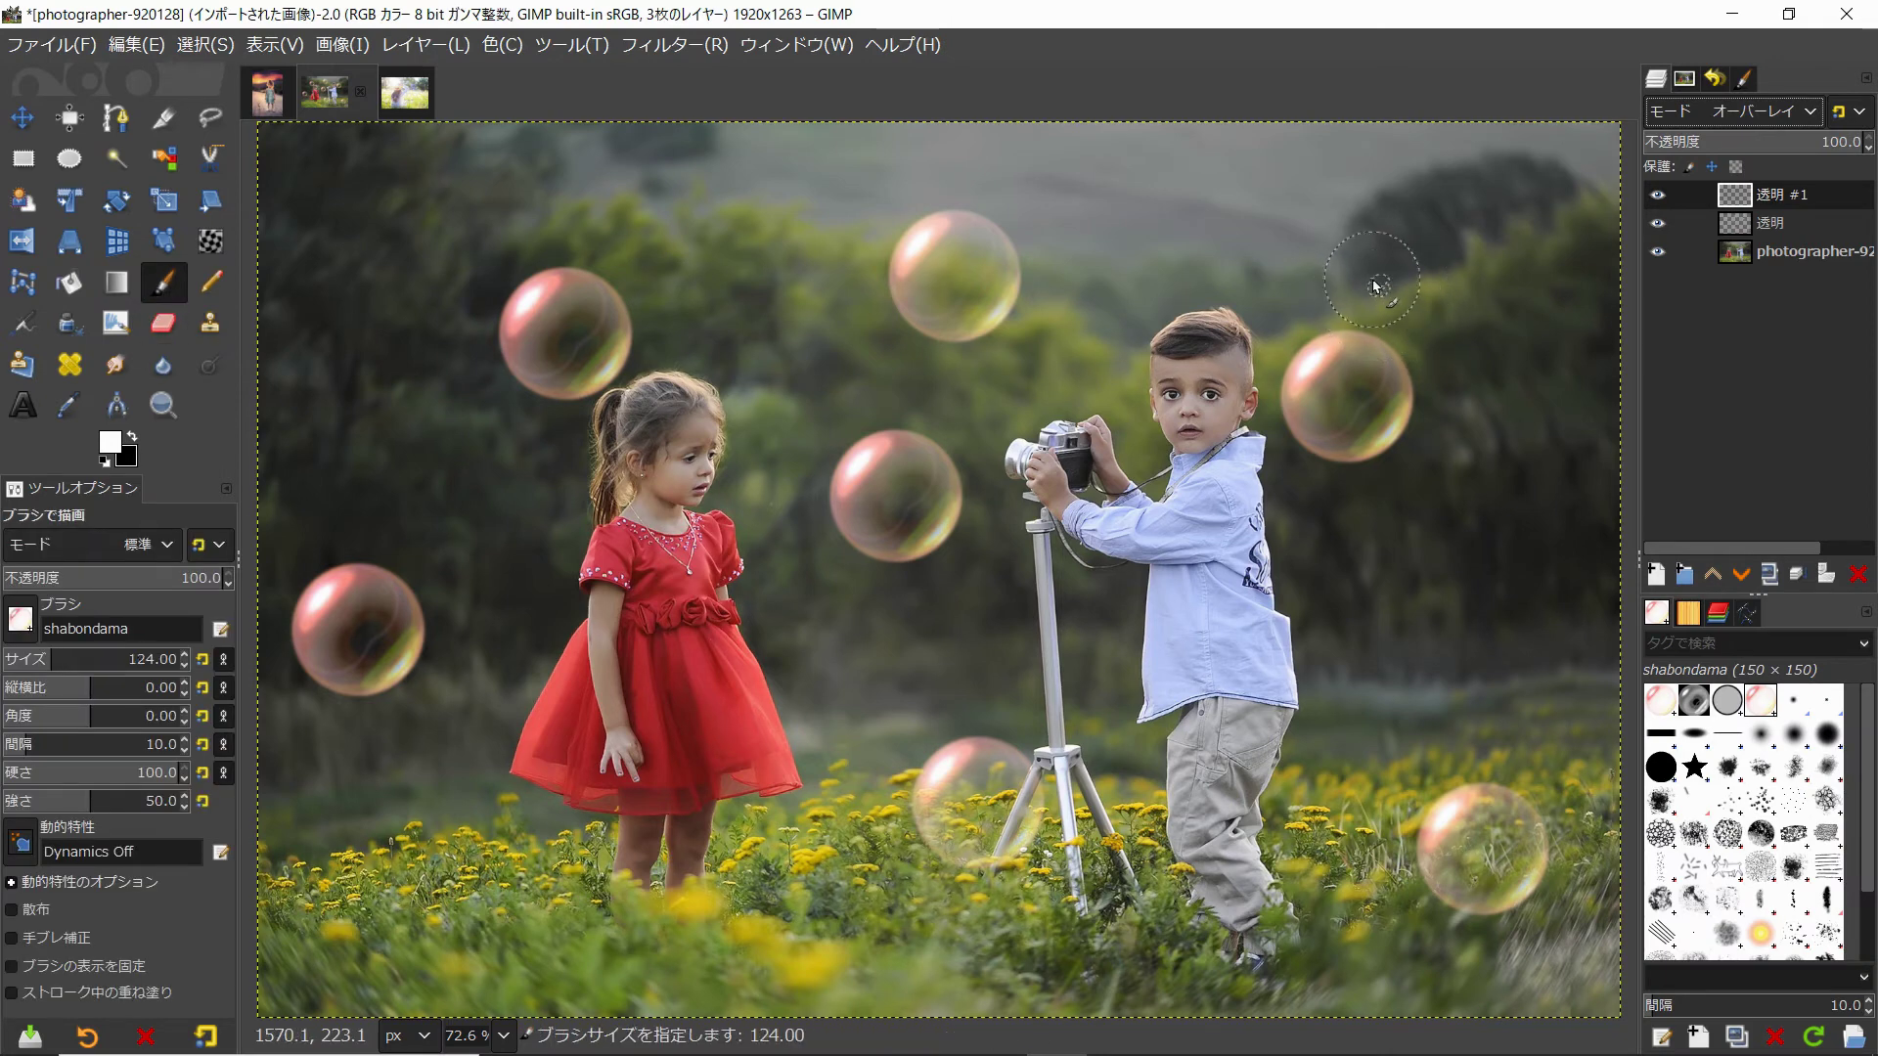
Stamp about fifteen small shabondama bubbles across the children, grass and sky
{"action": "left_click", "coordinate": [1241, 285]}
{"action": "left_click", "coordinate": [1109, 253]}
{"action": "left_click", "coordinate": [994, 360]}
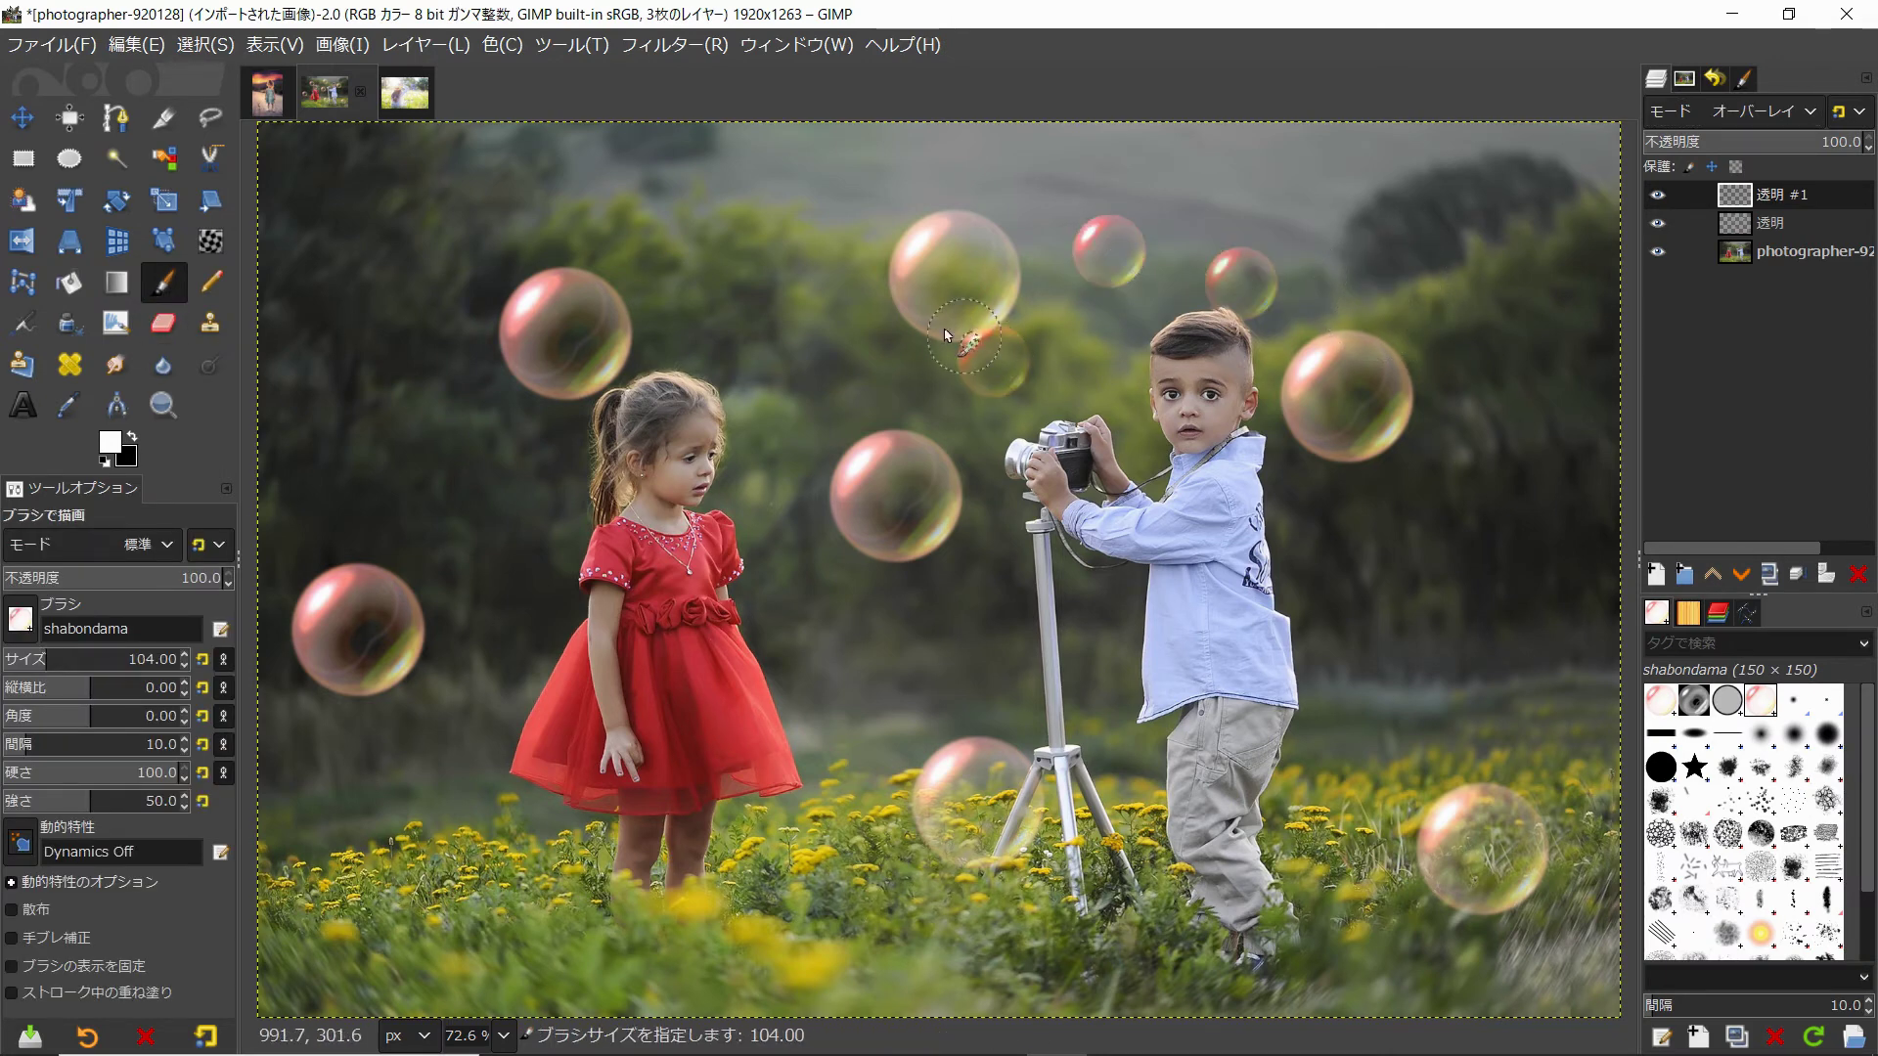
{"action": "left_click", "coordinate": [886, 267]}
{"action": "left_click", "coordinate": [632, 331]}
{"action": "left_click", "coordinate": [505, 418]}
{"action": "left_click", "coordinate": [365, 578]}
{"action": "left_click", "coordinate": [584, 633]}
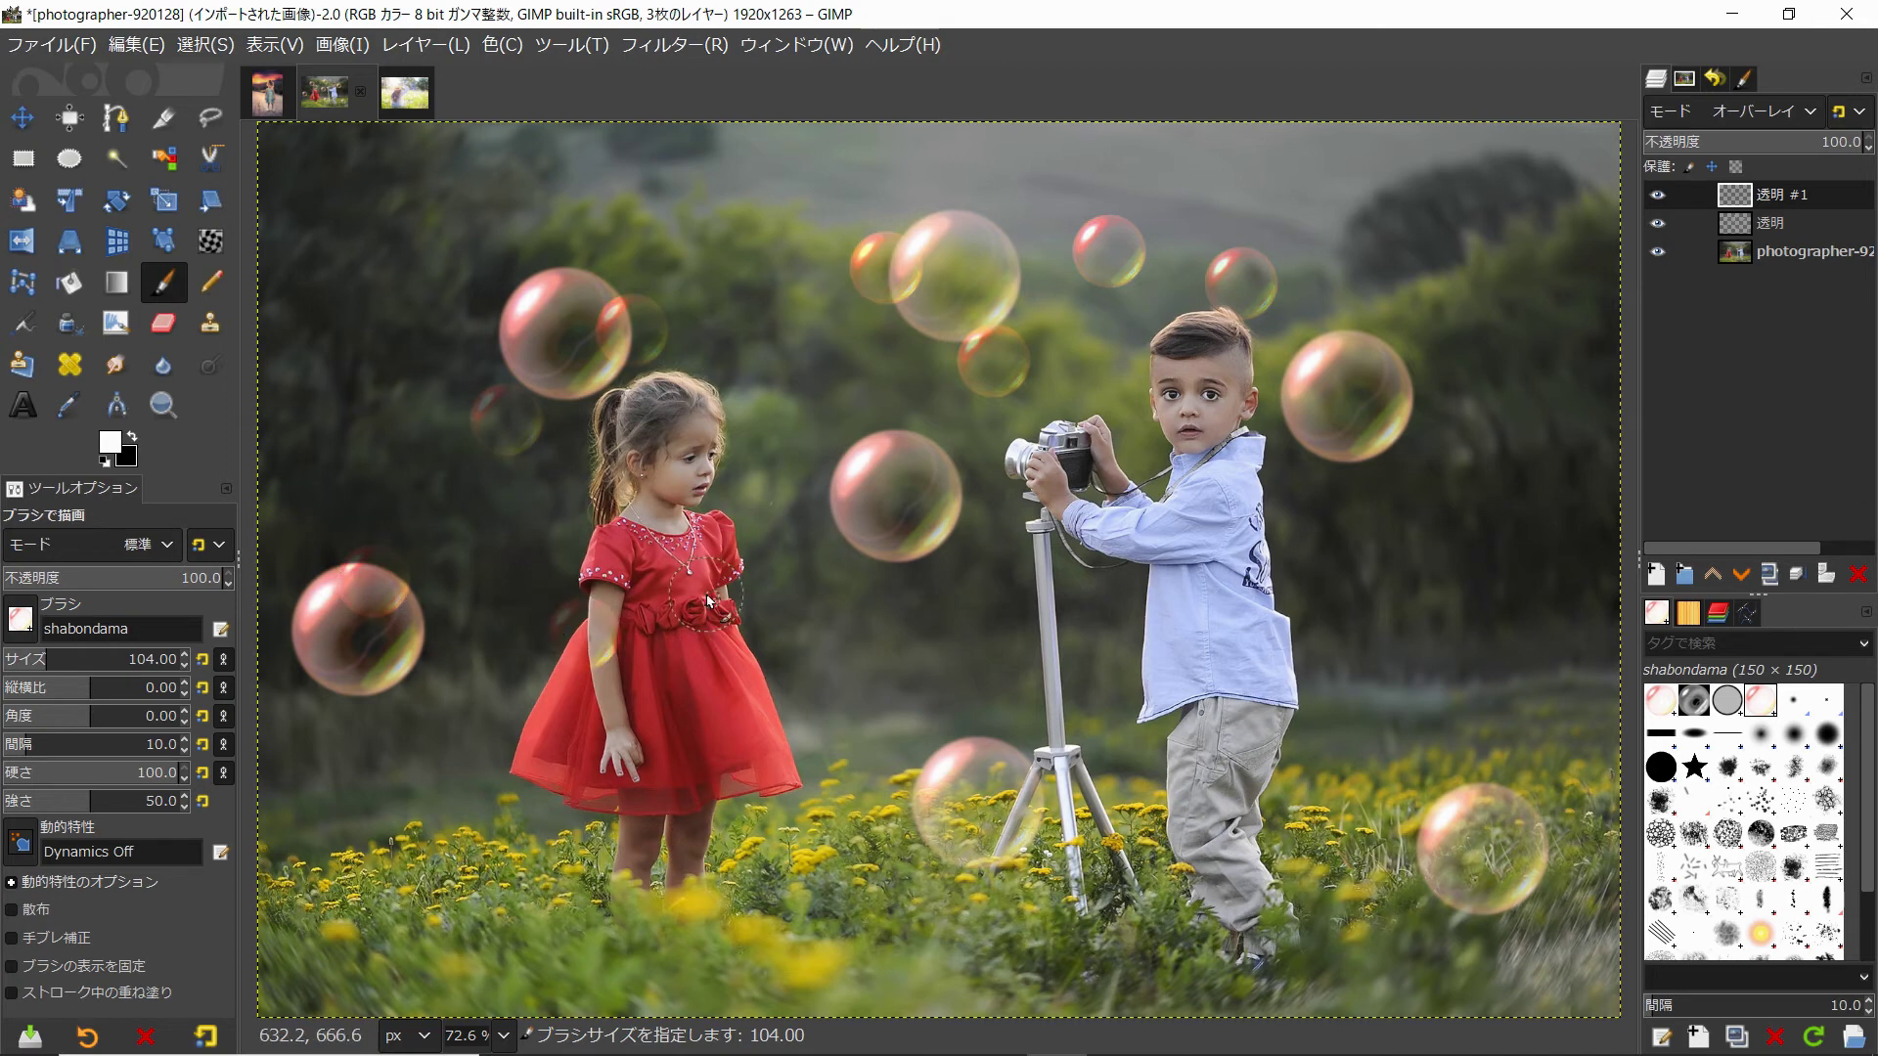
{"action": "left_click", "coordinate": [765, 514]}
{"action": "left_click", "coordinate": [989, 734]}
{"action": "left_click", "coordinate": [1206, 620]}
{"action": "left_click", "coordinate": [1356, 665]}
{"action": "left_click", "coordinate": [1444, 528]}
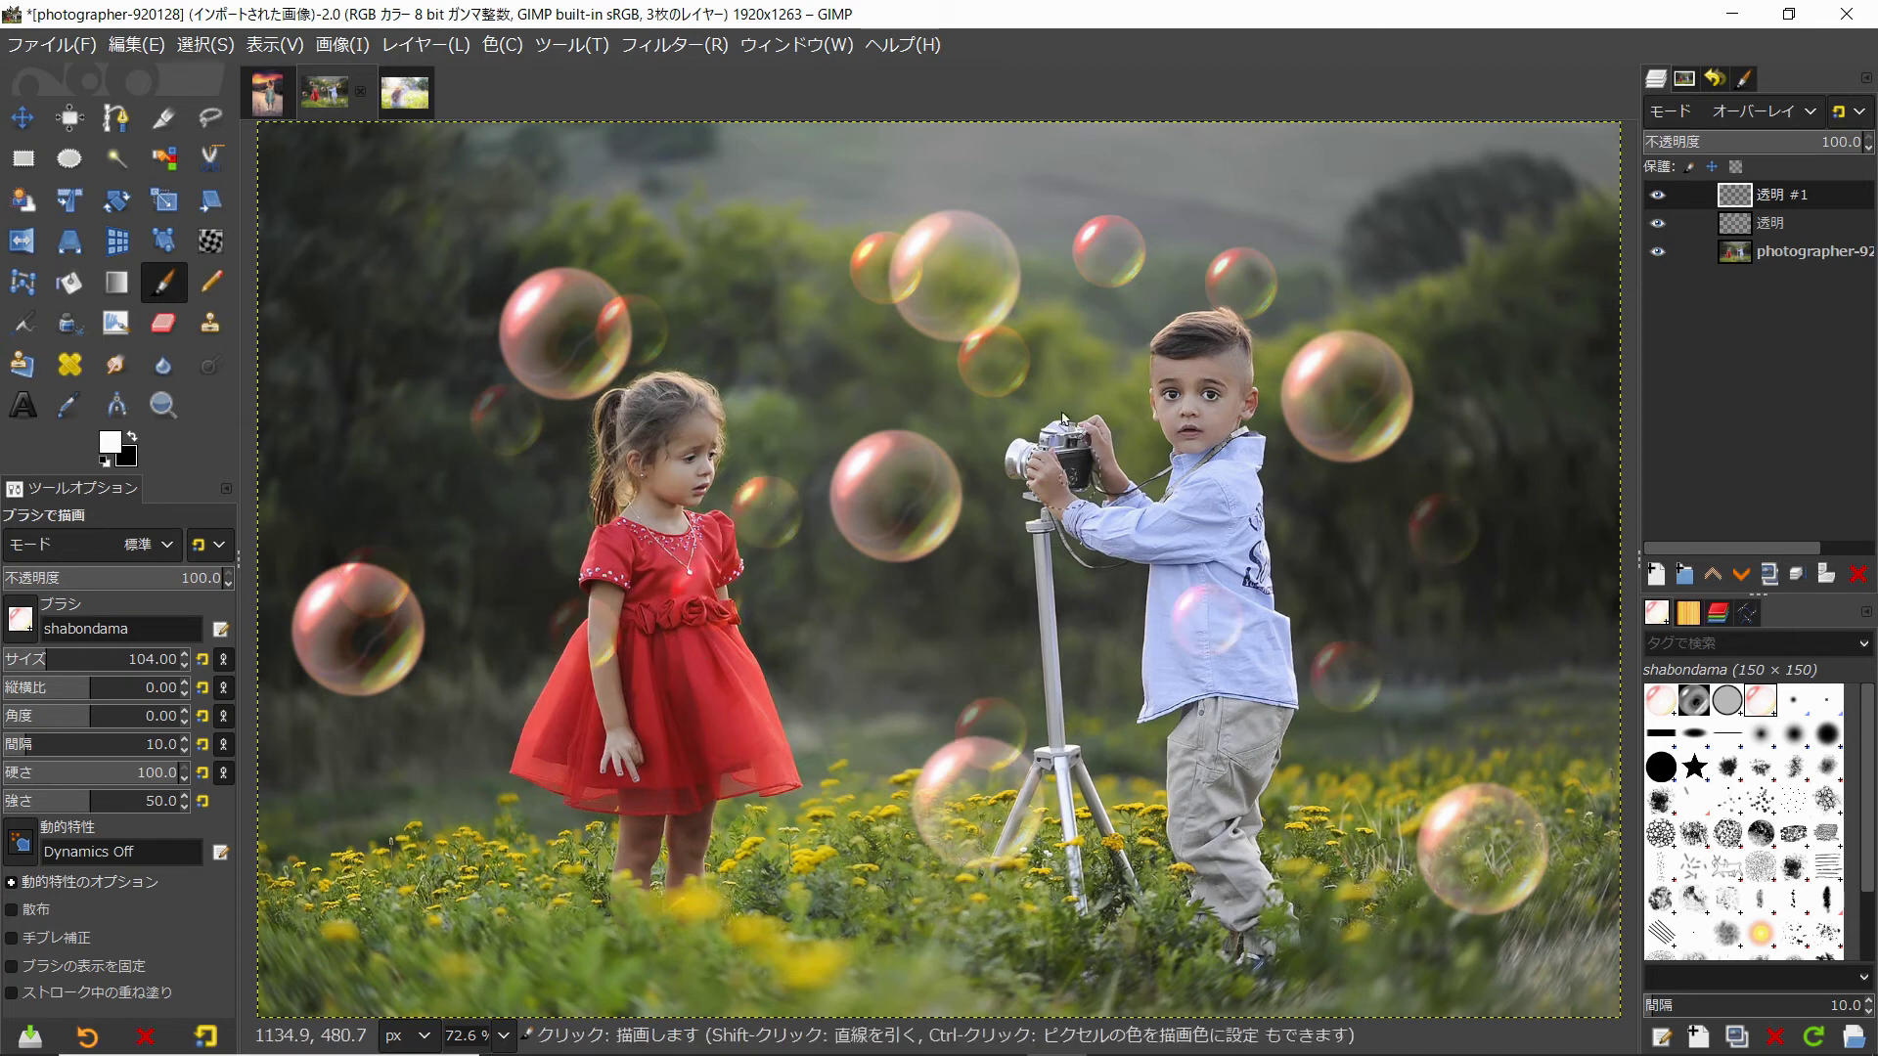
{"action": "left_click", "coordinate": [1092, 375]}
{"action": "left_click", "coordinate": [1250, 177]}
Blur the new Overlay bubbles with a Gaussian blur of about 9.93
{"action": "left_click", "coordinate": [675, 44]}
{"action": "left_click", "coordinate": [1112, 272]}
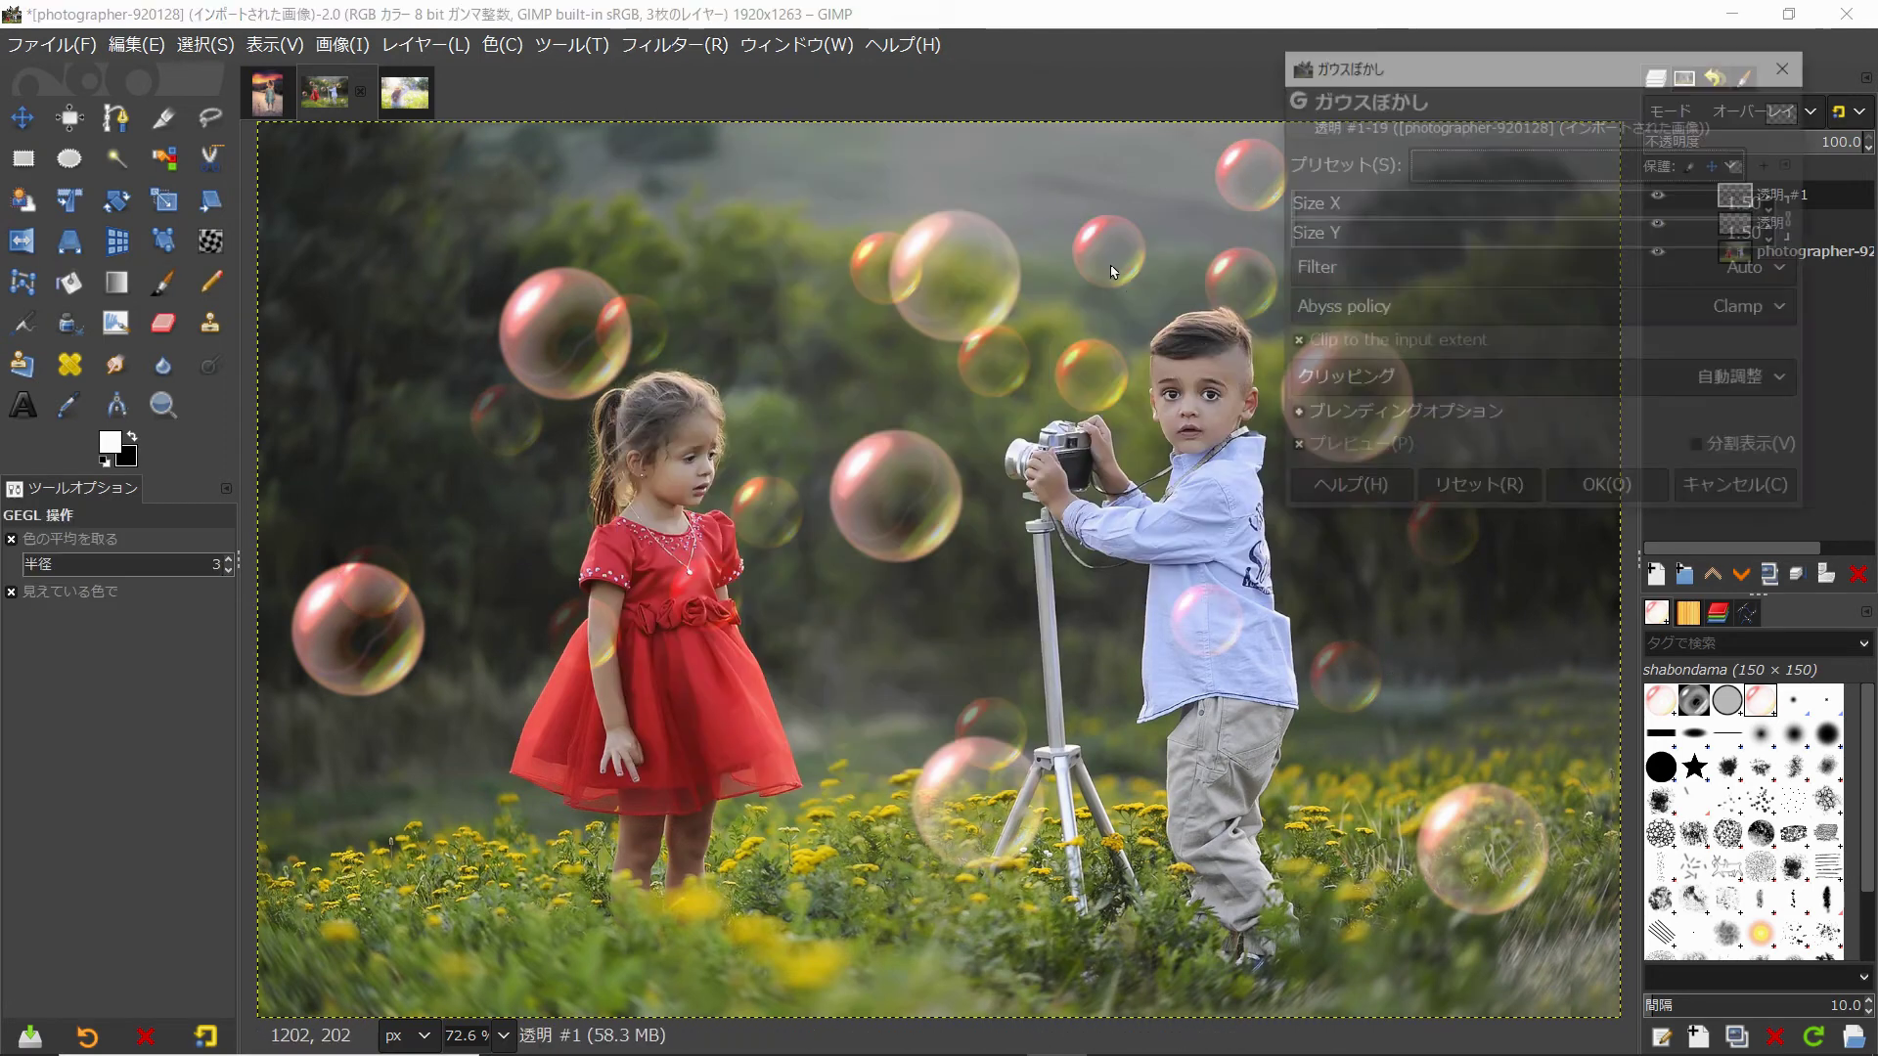
{"action": "mouse_move", "coordinate": [1301, 217]}
{"action": "left_mouse_down"}
{"action": "mouse_move", "coordinate": [1332, 217]}
{"action": "mouse_move", "coordinate": [1316, 217]}
{"action": "left_mouse_up"}
{"action": "left_click", "coordinate": [1604, 493]}
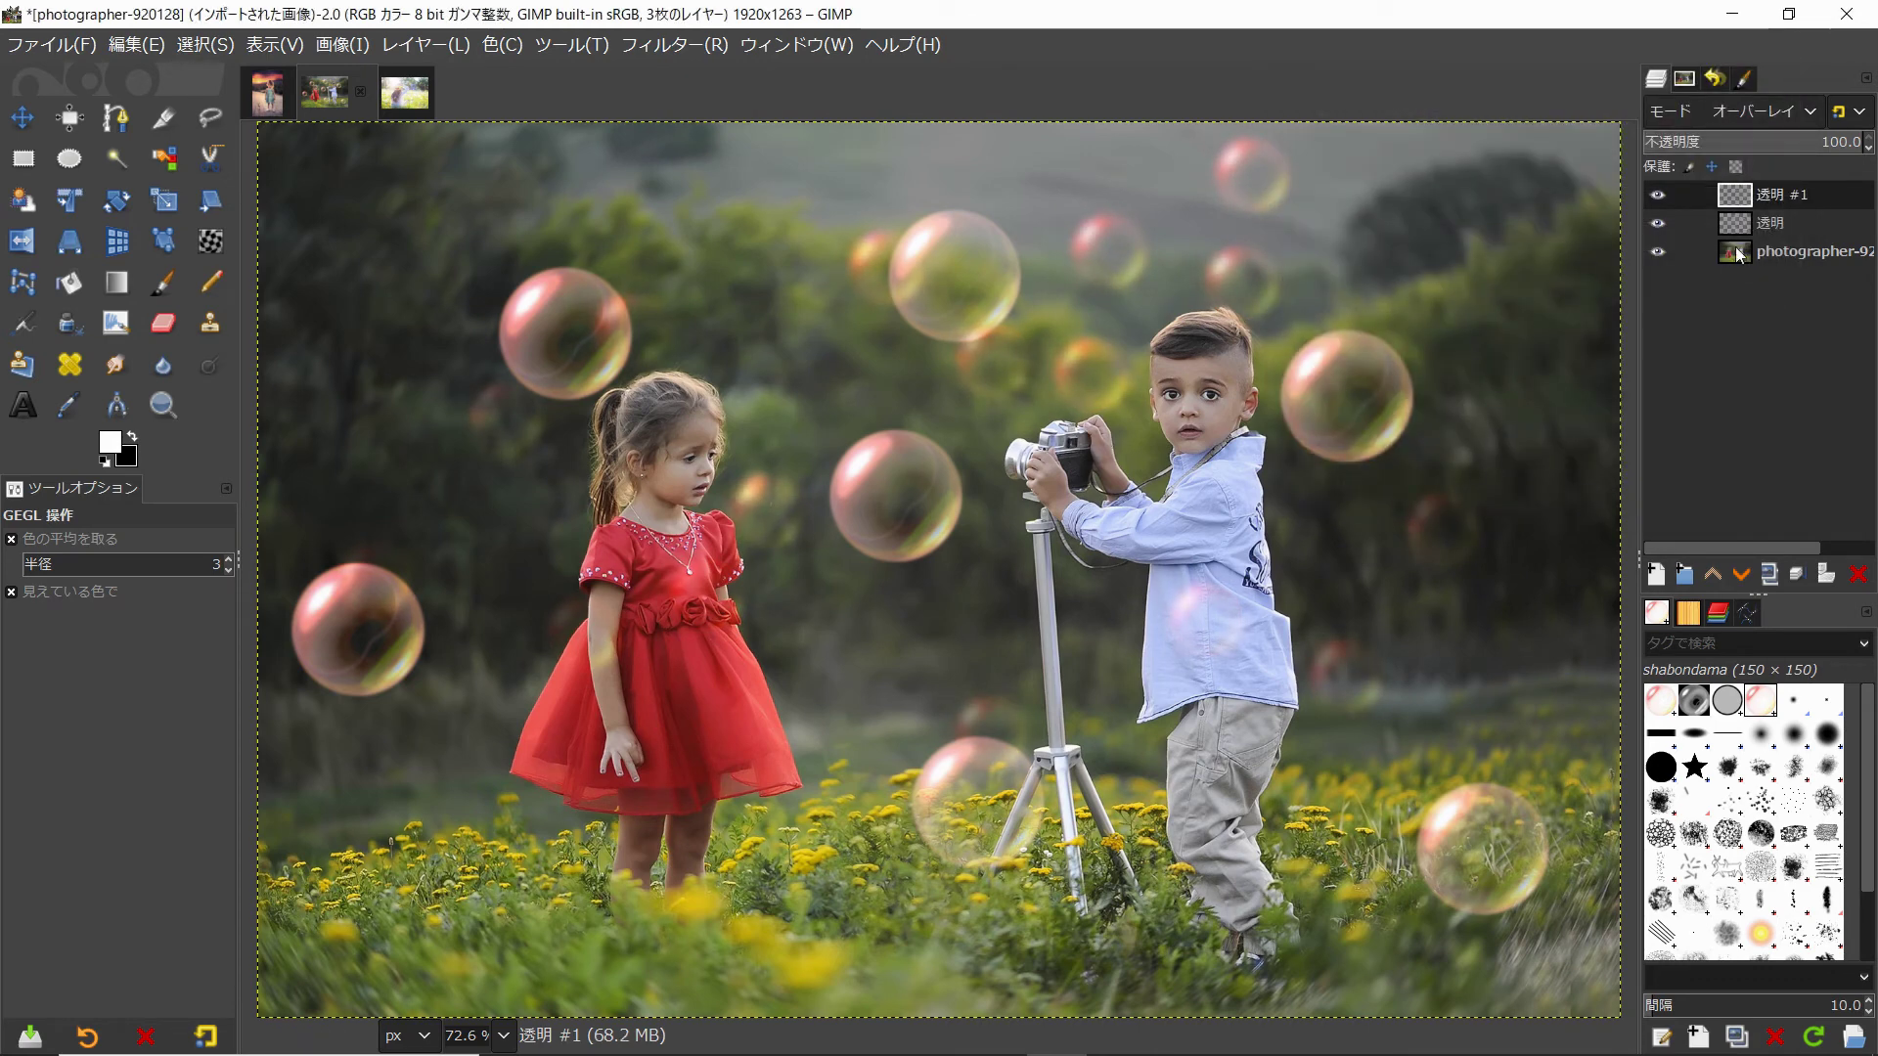
Fade the lower Screen bubble layer to 32.4 opacity, then switch to the sunset-girl photo
{"action": "left_click", "coordinate": [1765, 223]}
{"action": "left_click_drag", "start_coordinate": [1848, 142], "coordinate": [1713, 166]}
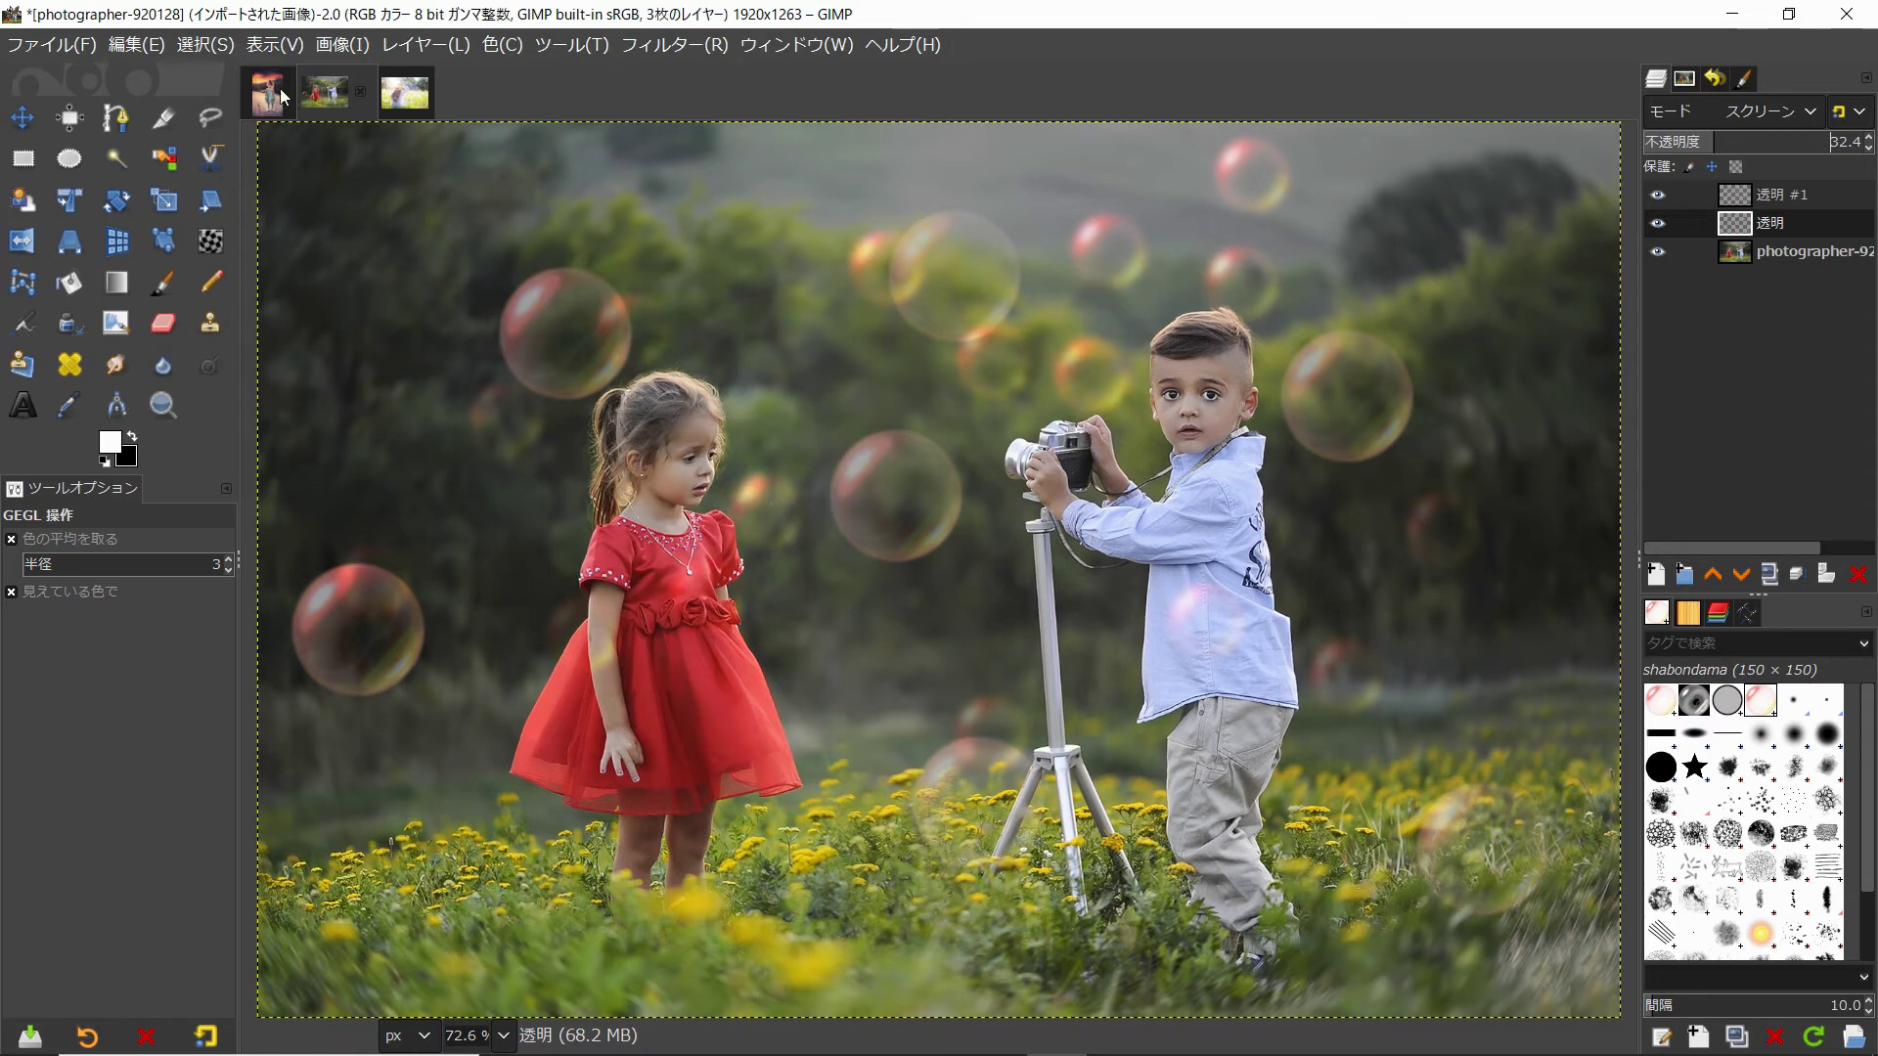
{"action": "key", "text": "ctrl+Page_Up"}
Add a new Screen-mode transparent layer and select the bubble brush
{"action": "left_click", "coordinate": [1659, 579], "text": "shift"}
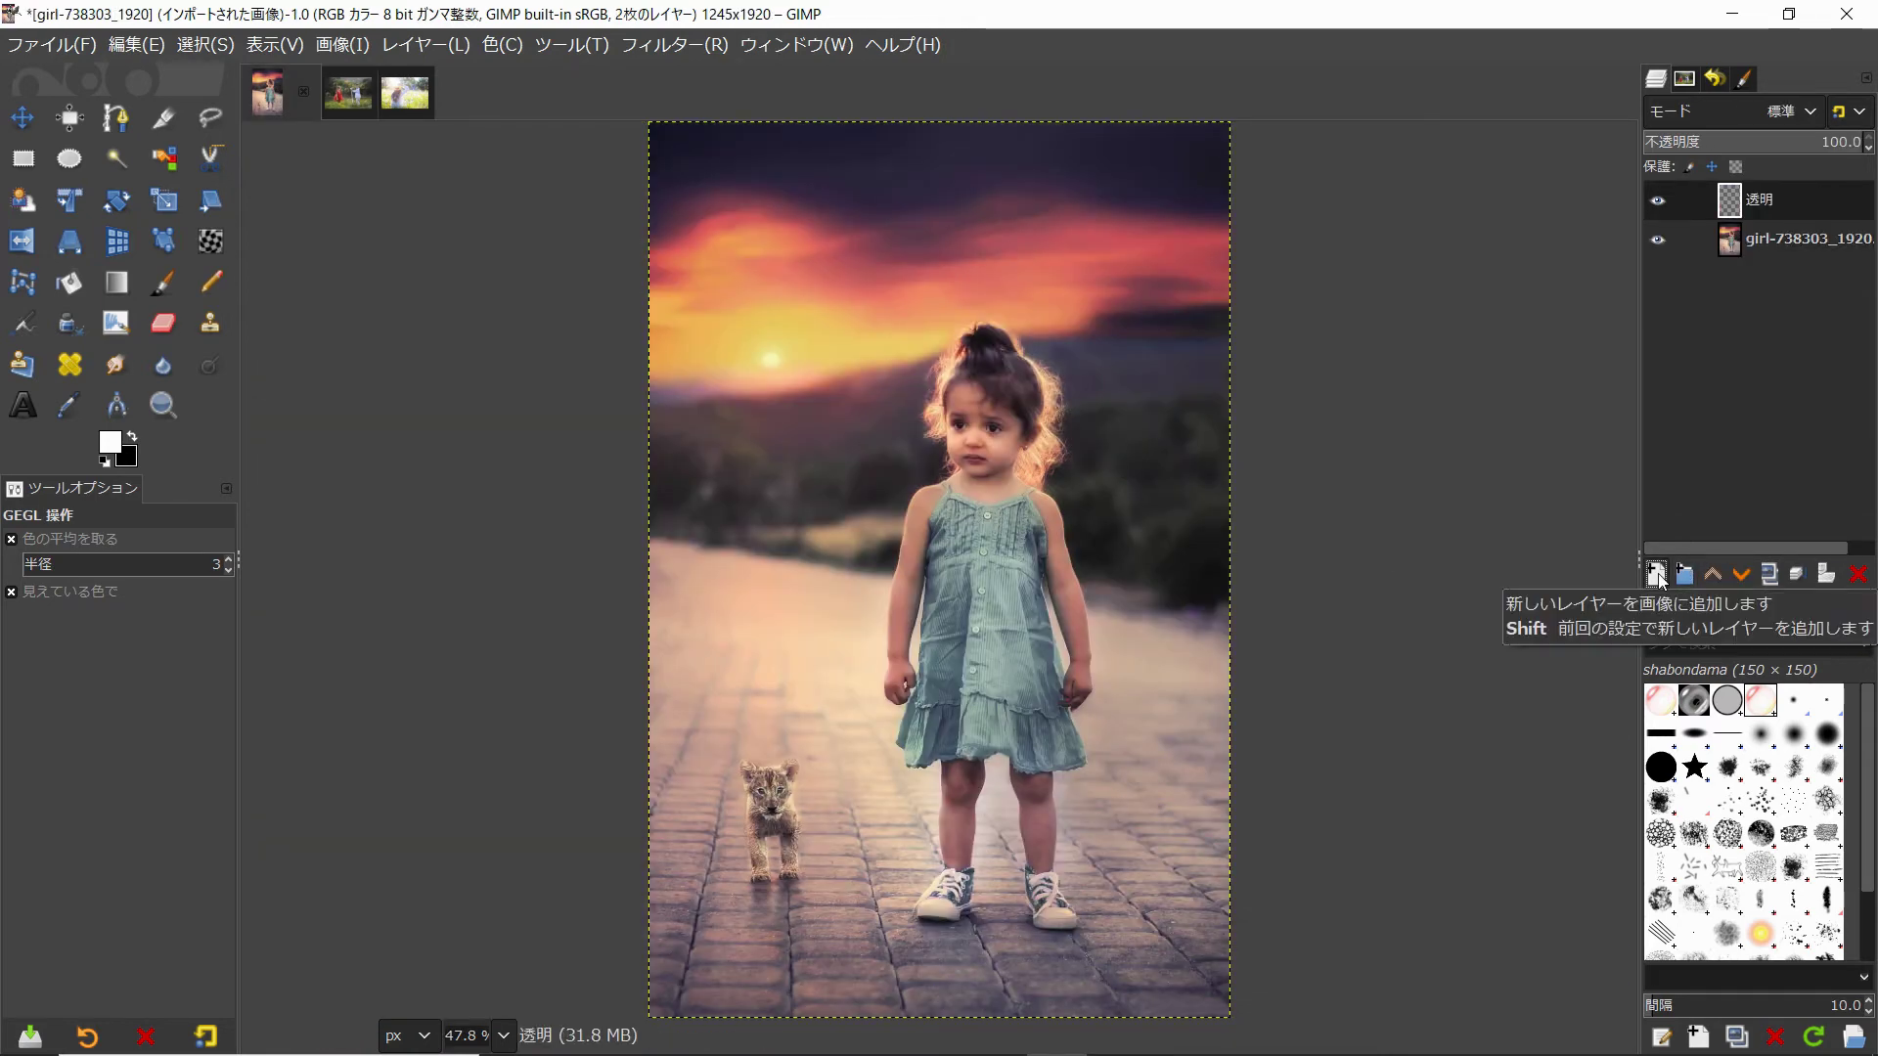
{"action": "left_click", "coordinate": [1790, 110]}
{"action": "left_click", "coordinate": [1735, 409]}
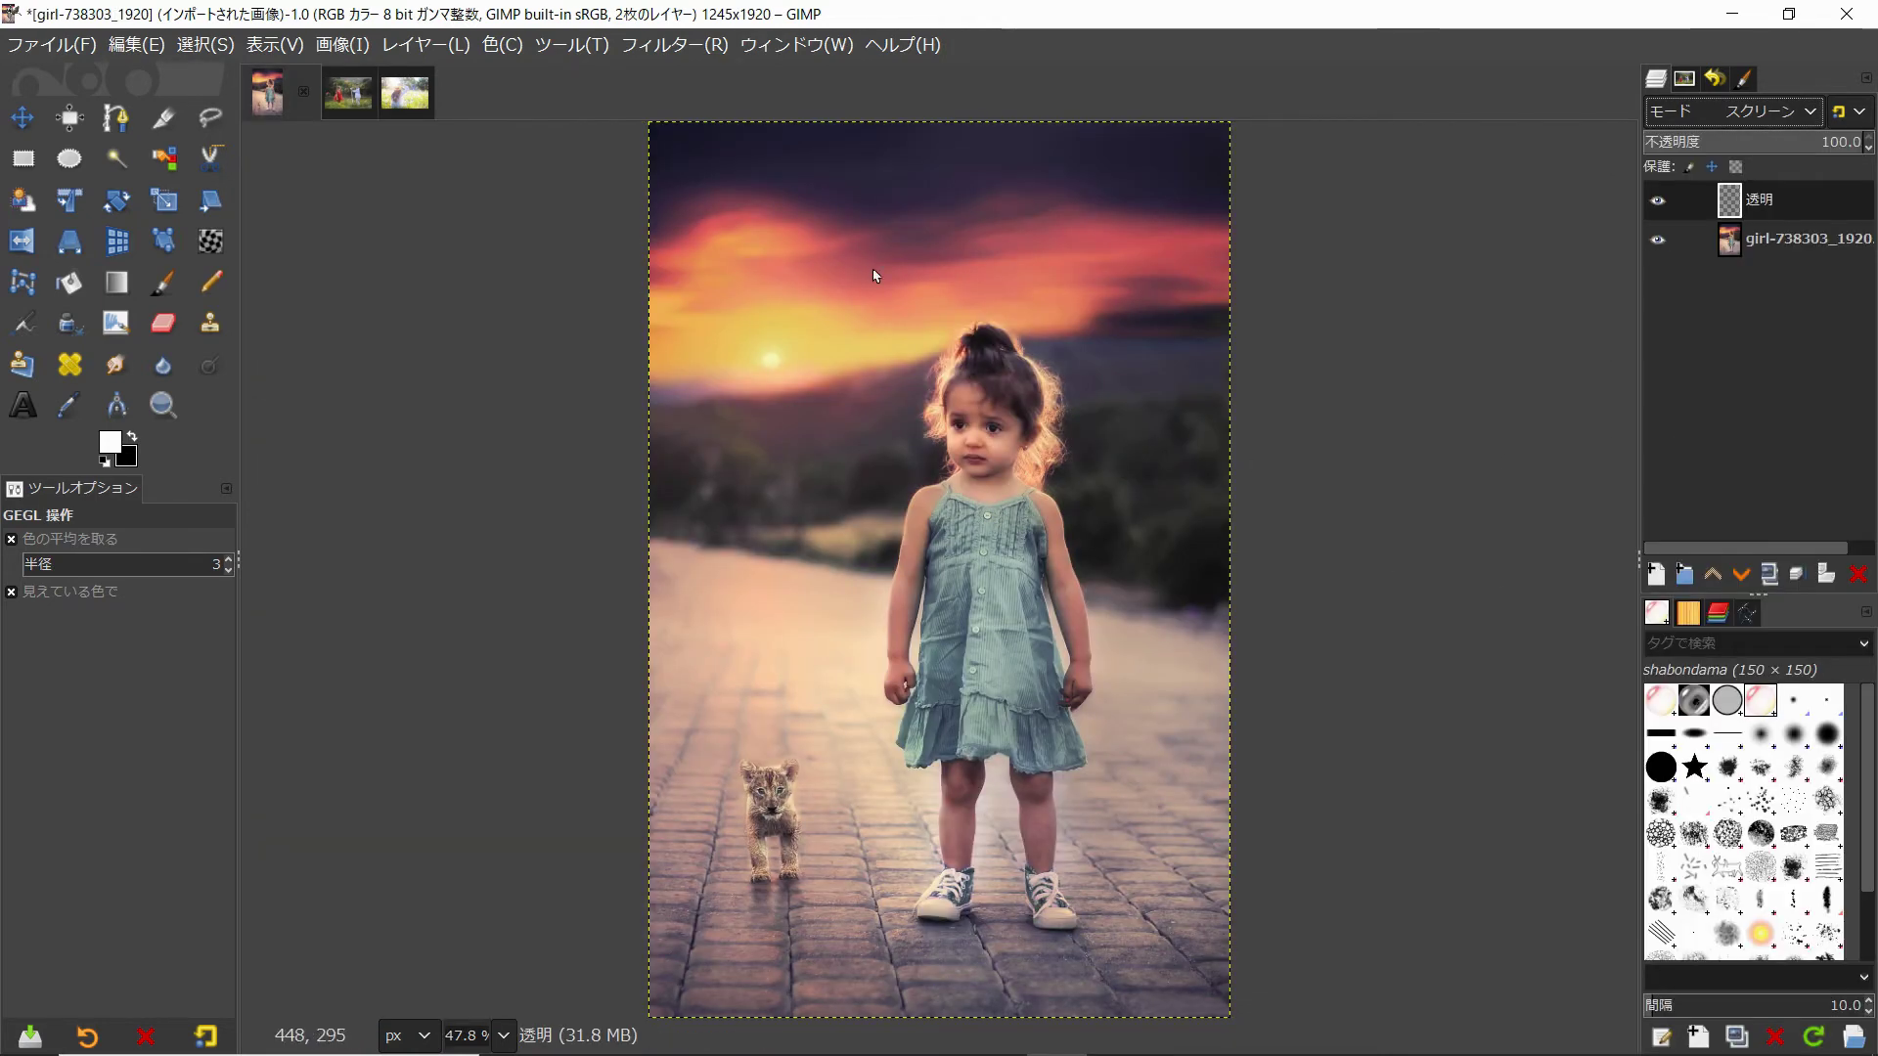
{"action": "left_click", "coordinate": [162, 283]}
Stamp twelve shabondama bubbles around the girl, sky and hills
{"action": "left_click", "coordinate": [1118, 383]}
{"action": "left_click", "coordinate": [1030, 298]}
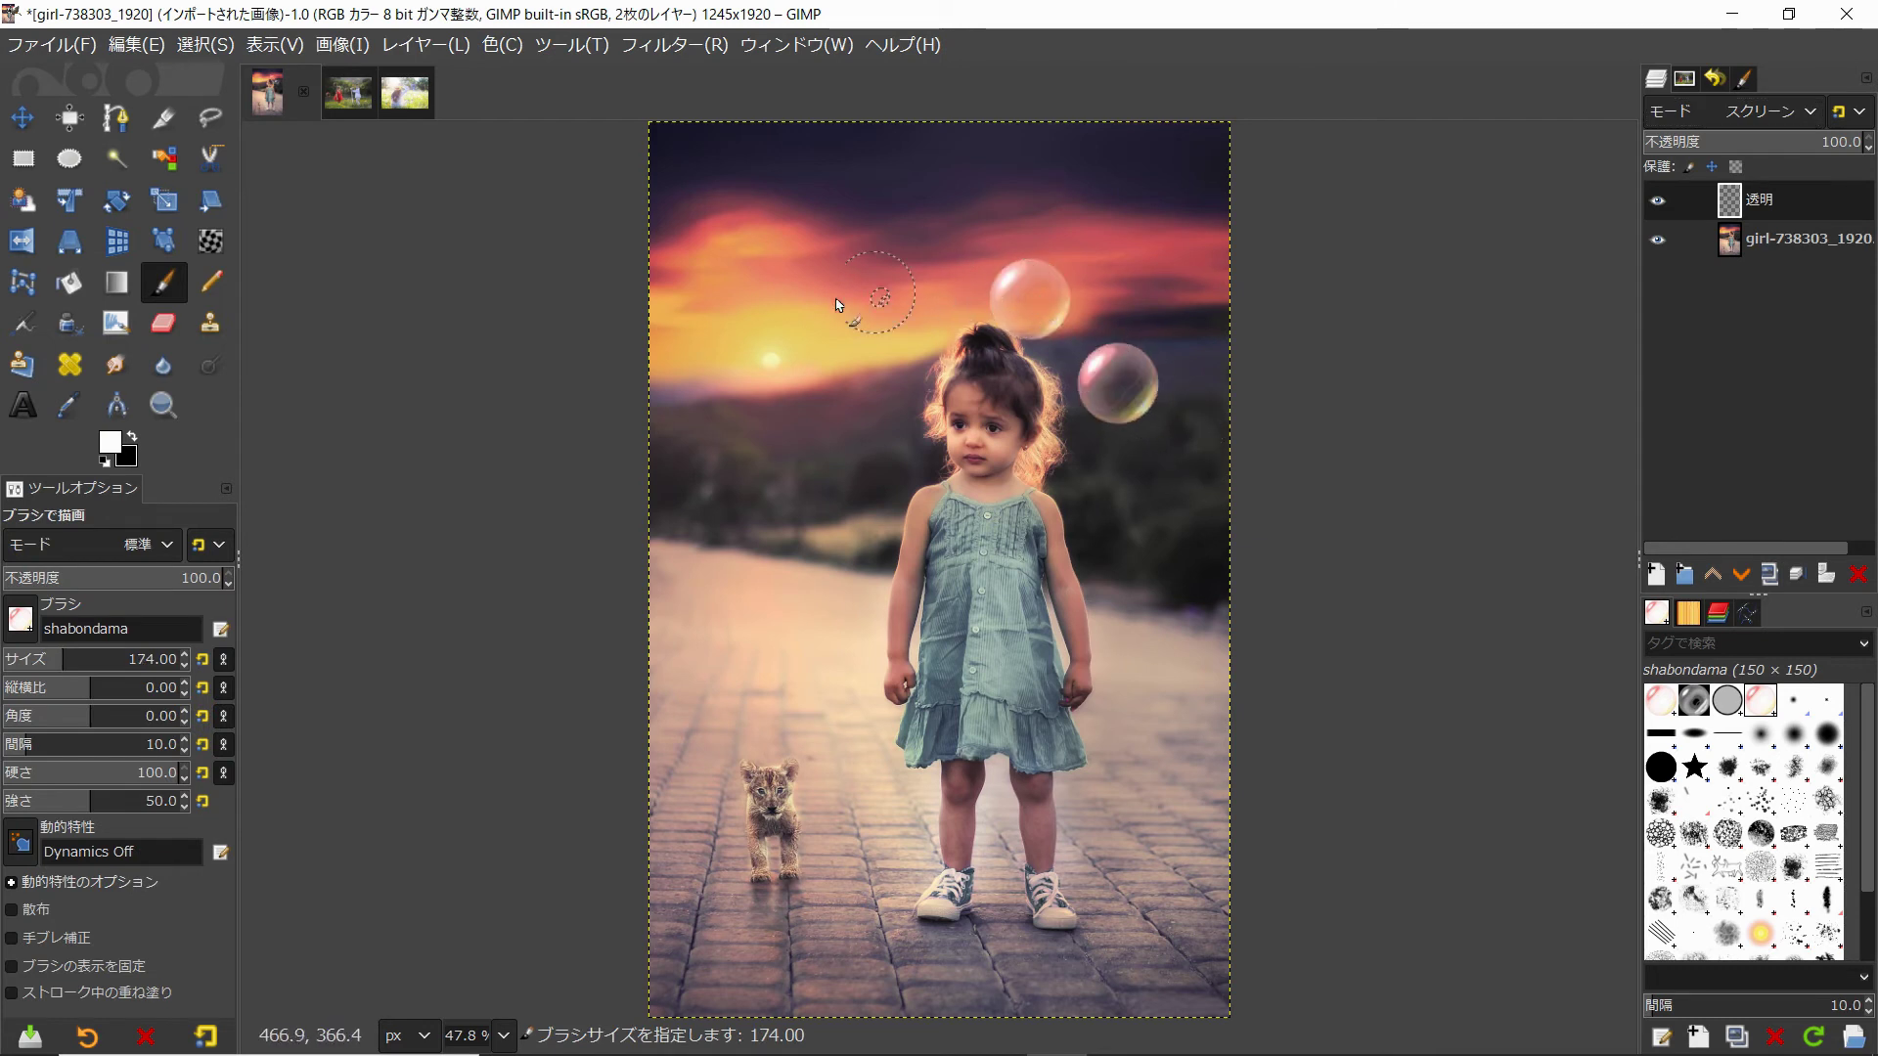
{"action": "left_click", "coordinate": [842, 266]}
{"action": "left_click", "coordinate": [741, 356]}
{"action": "left_click", "coordinate": [901, 399]}
{"action": "left_click", "coordinate": [823, 450]}
{"action": "left_click", "coordinate": [688, 549]}
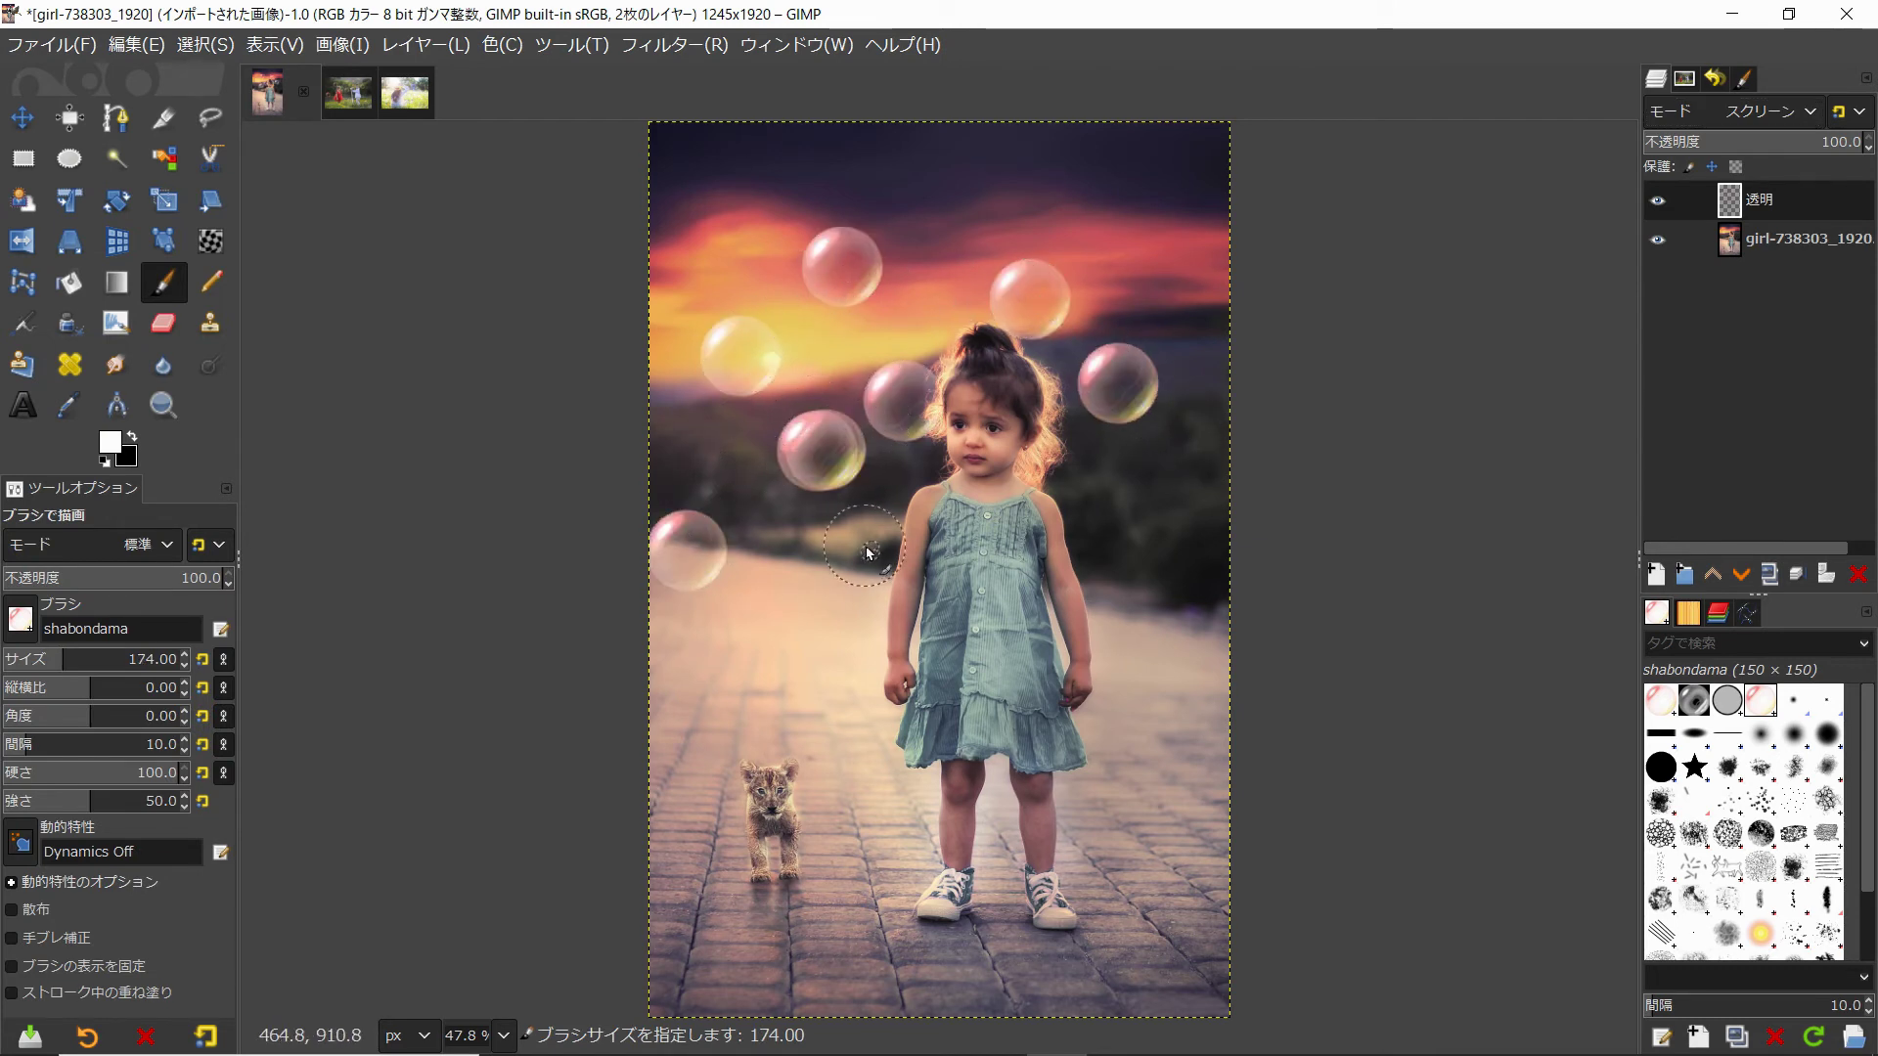
{"action": "left_click", "coordinate": [908, 548]}
{"action": "left_click", "coordinate": [1091, 523]}
{"action": "left_click", "coordinate": [1200, 622]}
{"action": "left_click", "coordinate": [1032, 664]}
{"action": "left_click", "coordinate": [800, 650]}
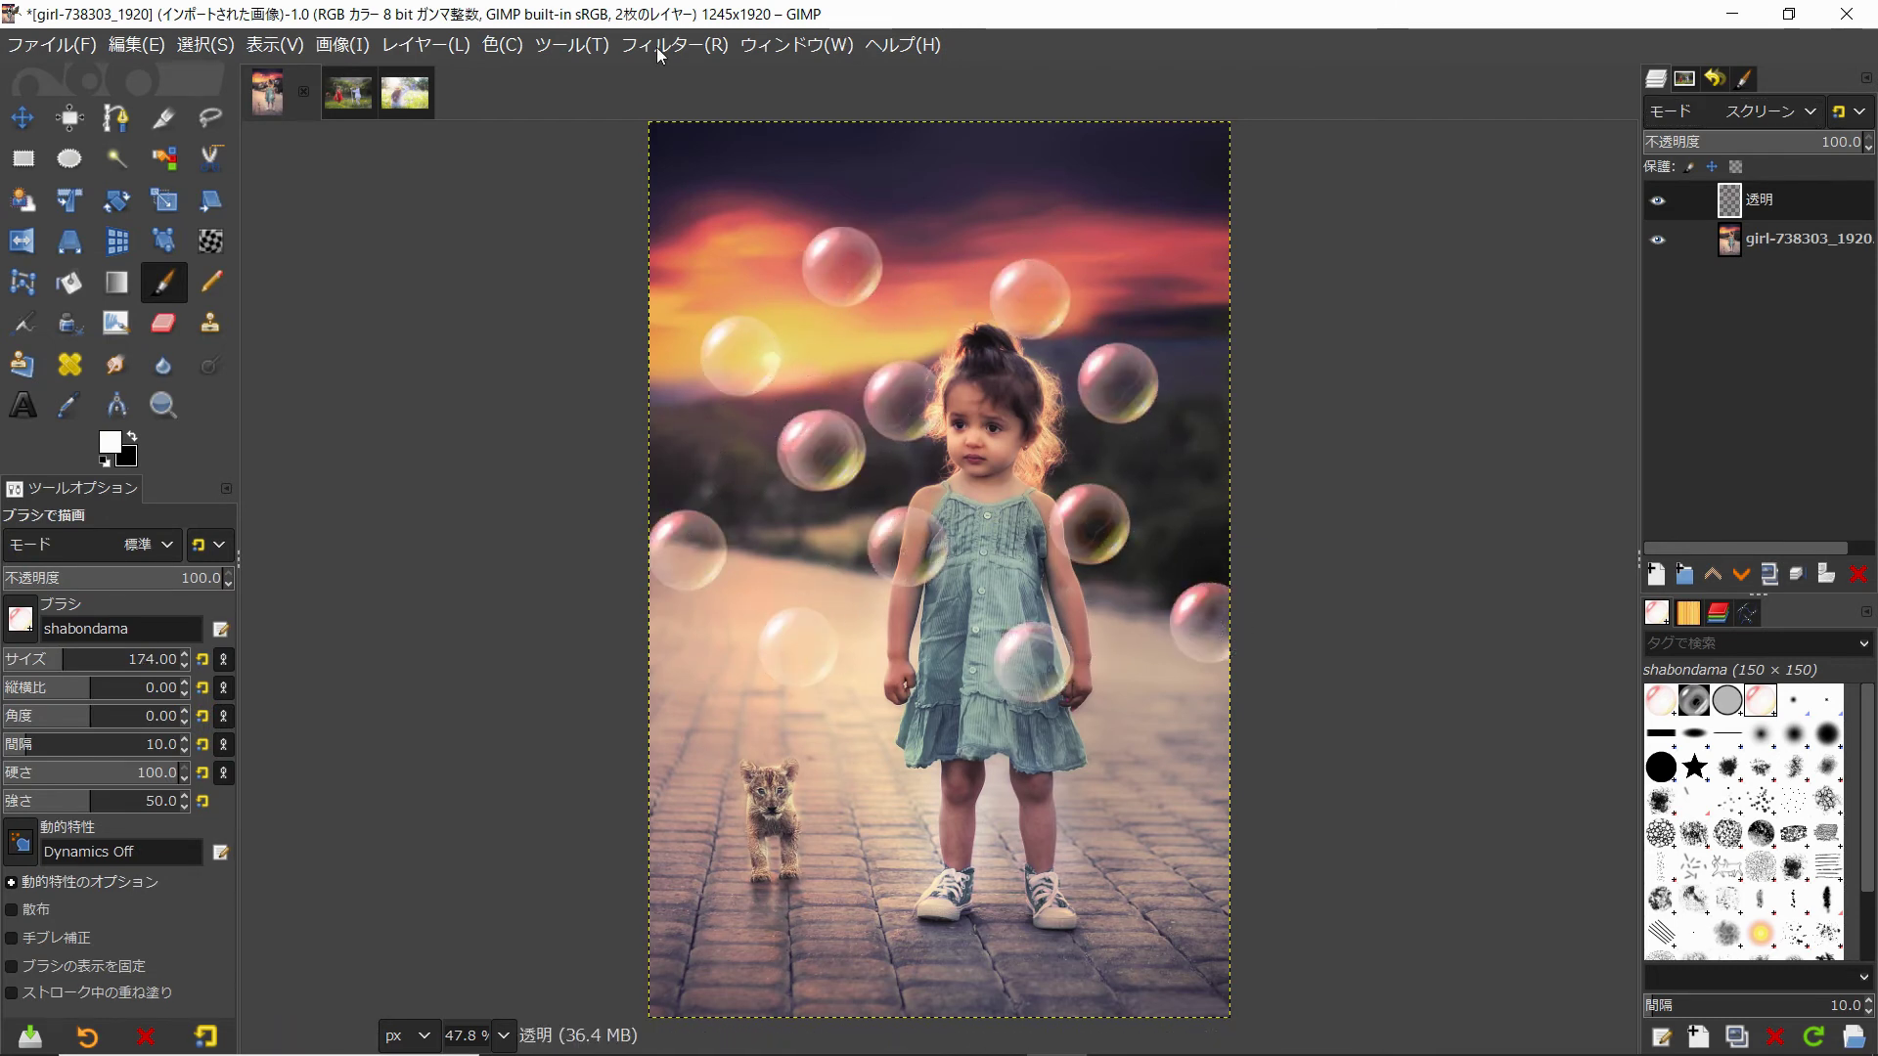
Blur the bubbles at 2.5, fade the layer to 39.6 opacity, and add another layer
{"action": "left_click", "coordinate": [673, 44]}
{"action": "left_click", "coordinate": [1154, 257]}
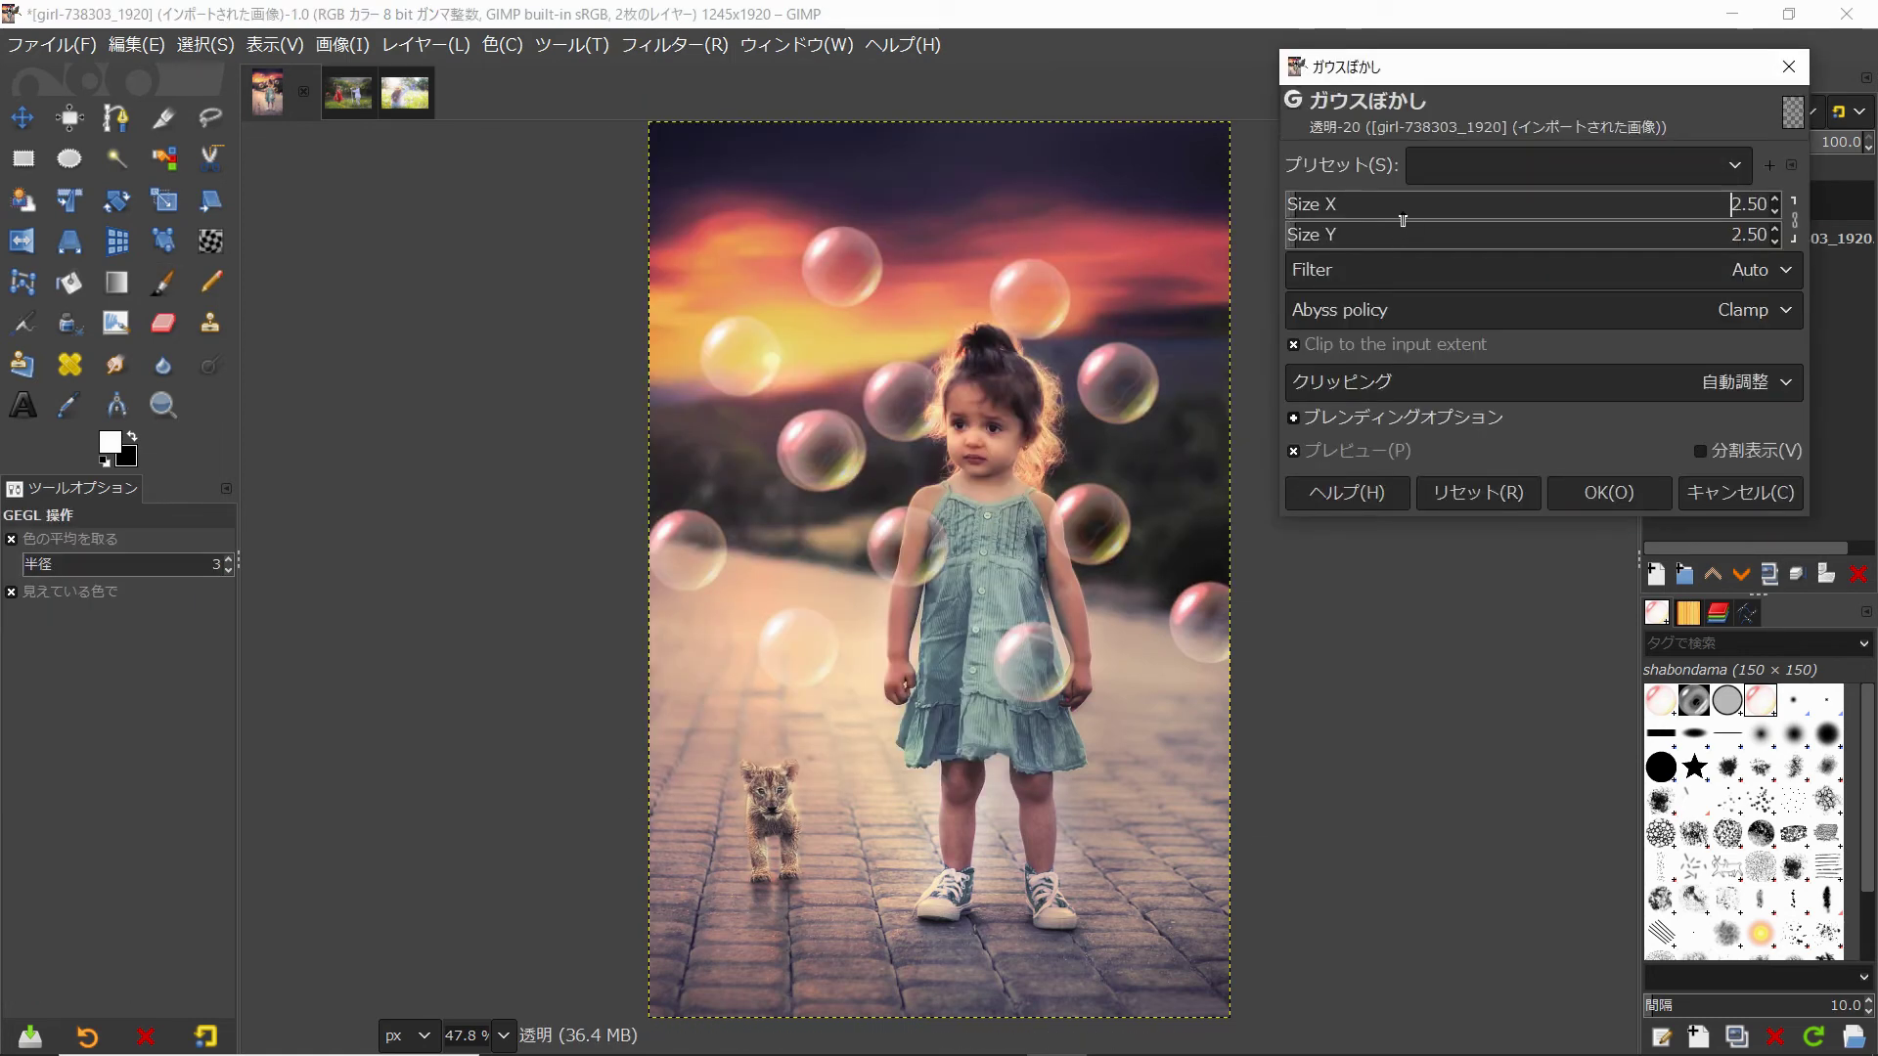
{"action": "scroll", "coordinate": [1409, 206], "scroll_direction": "up", "scroll_amount": 1}
{"action": "scroll", "coordinate": [1409, 206], "scroll_direction": "up", "scroll_amount": 1}
{"action": "left_click", "coordinate": [1621, 491]}
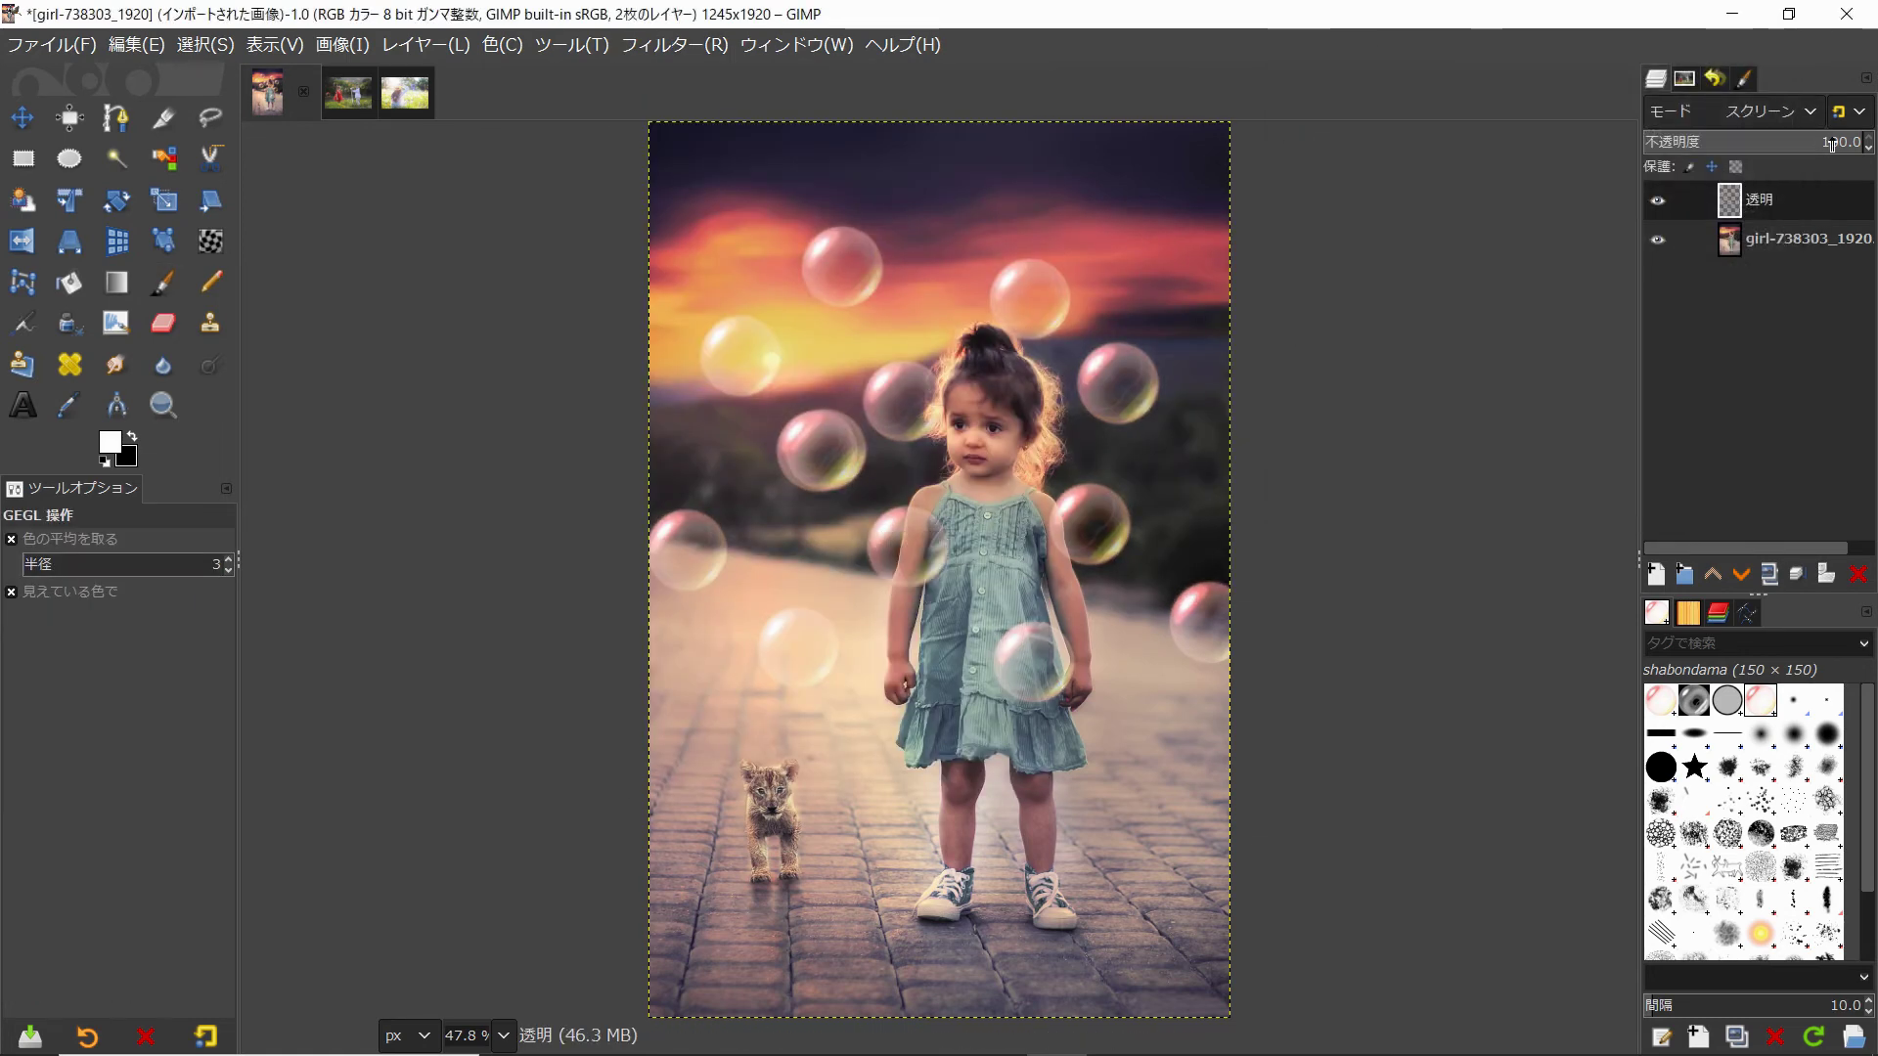
{"action": "mouse_move", "coordinate": [1858, 142]}
{"action": "left_mouse_down"}
{"action": "mouse_move", "coordinate": [1743, 145]}
{"action": "mouse_move", "coordinate": [1694, 192]}
{"action": "left_mouse_up"}
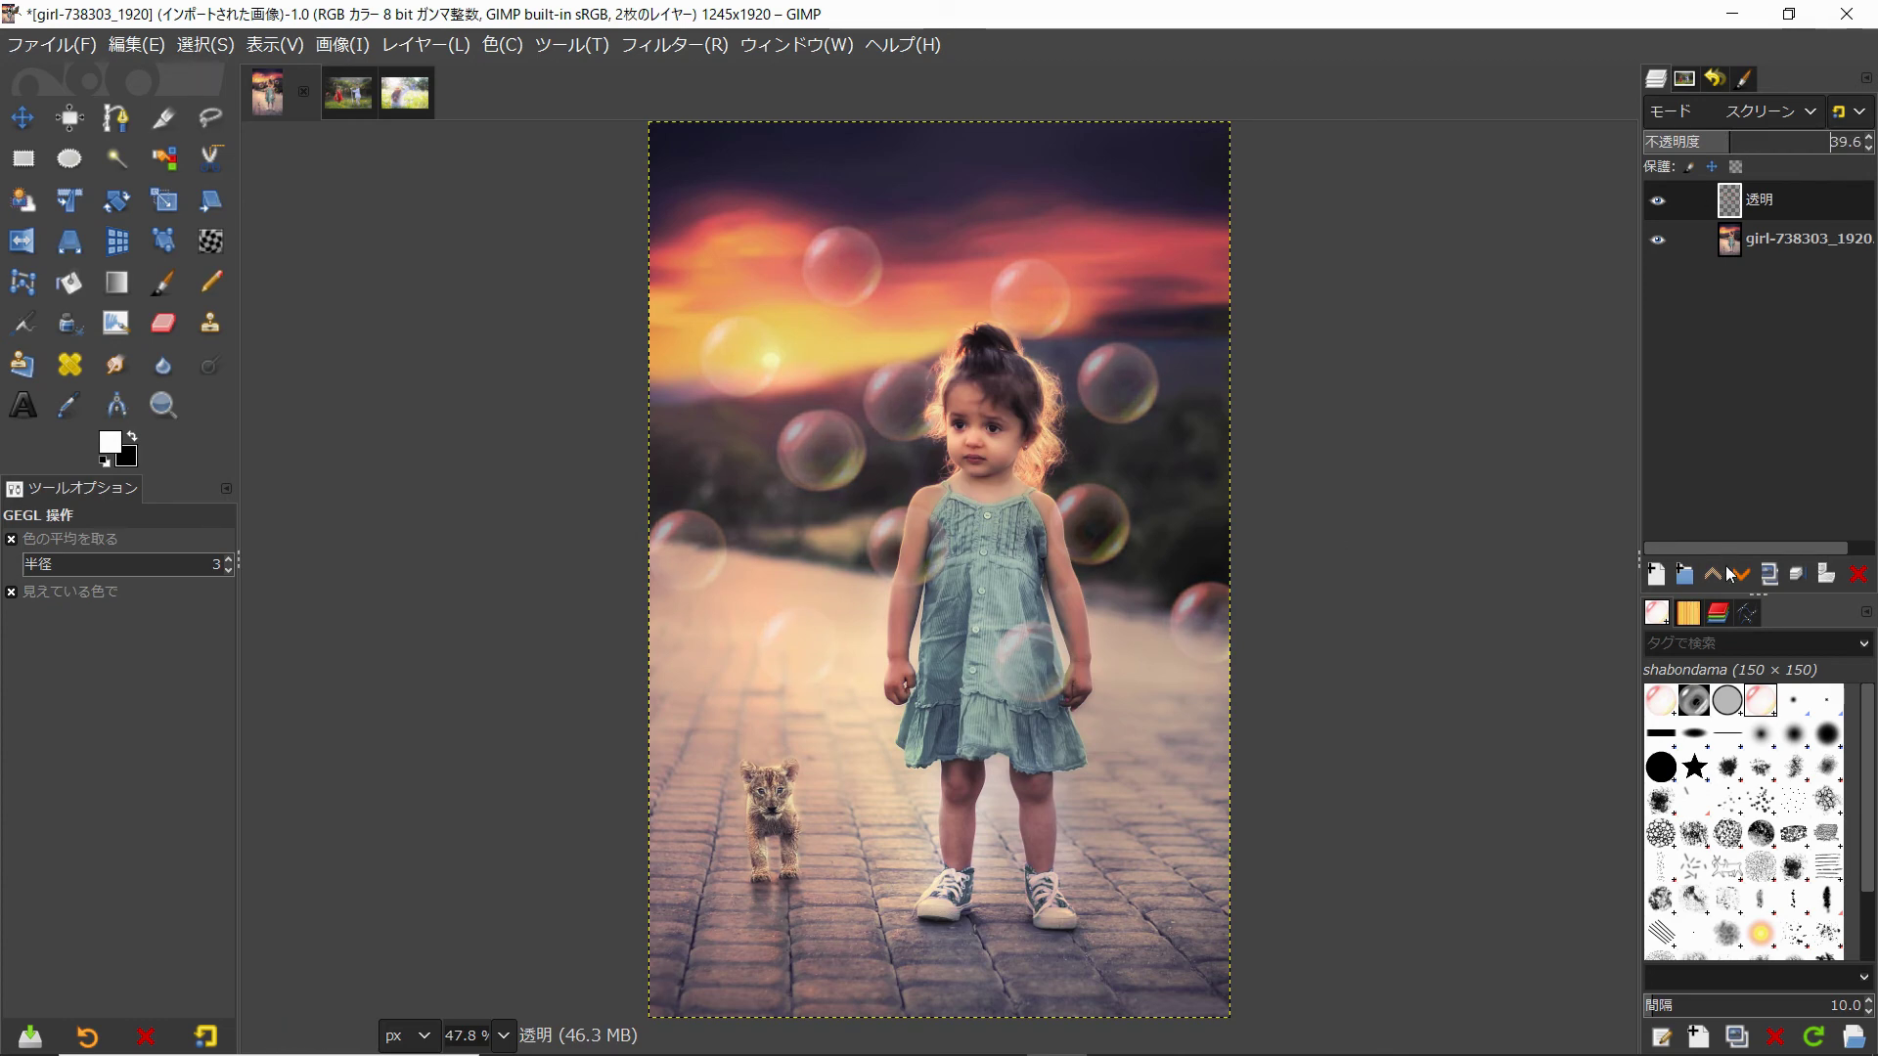
{"action": "left_click", "coordinate": [1655, 575], "text": "shift"}
{"action": "left_click", "coordinate": [1785, 113]}
Set the new layer to Overlay and stamp ten small bubbles around the cat, pavement and sky
{"action": "left_click", "coordinate": [1744, 673]}
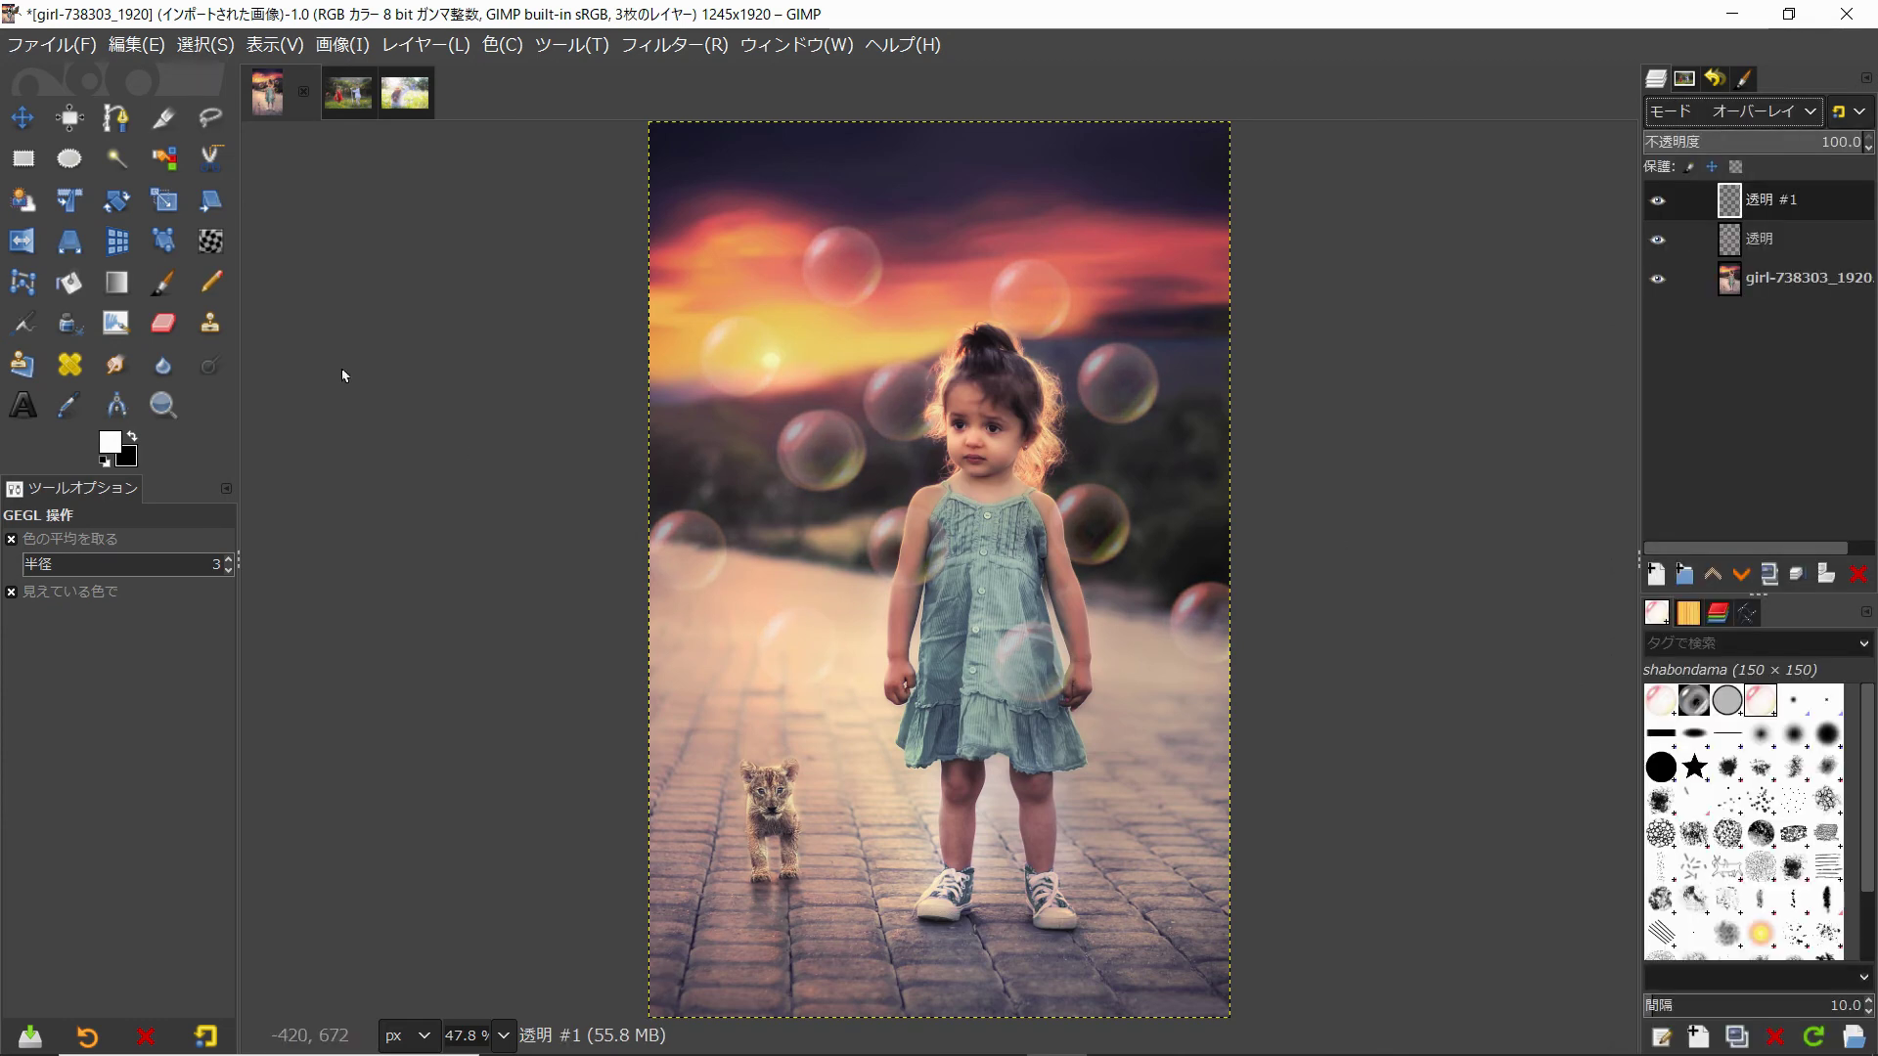
{"action": "left_click", "coordinate": [180, 297]}
{"action": "left_click", "coordinate": [848, 816]}
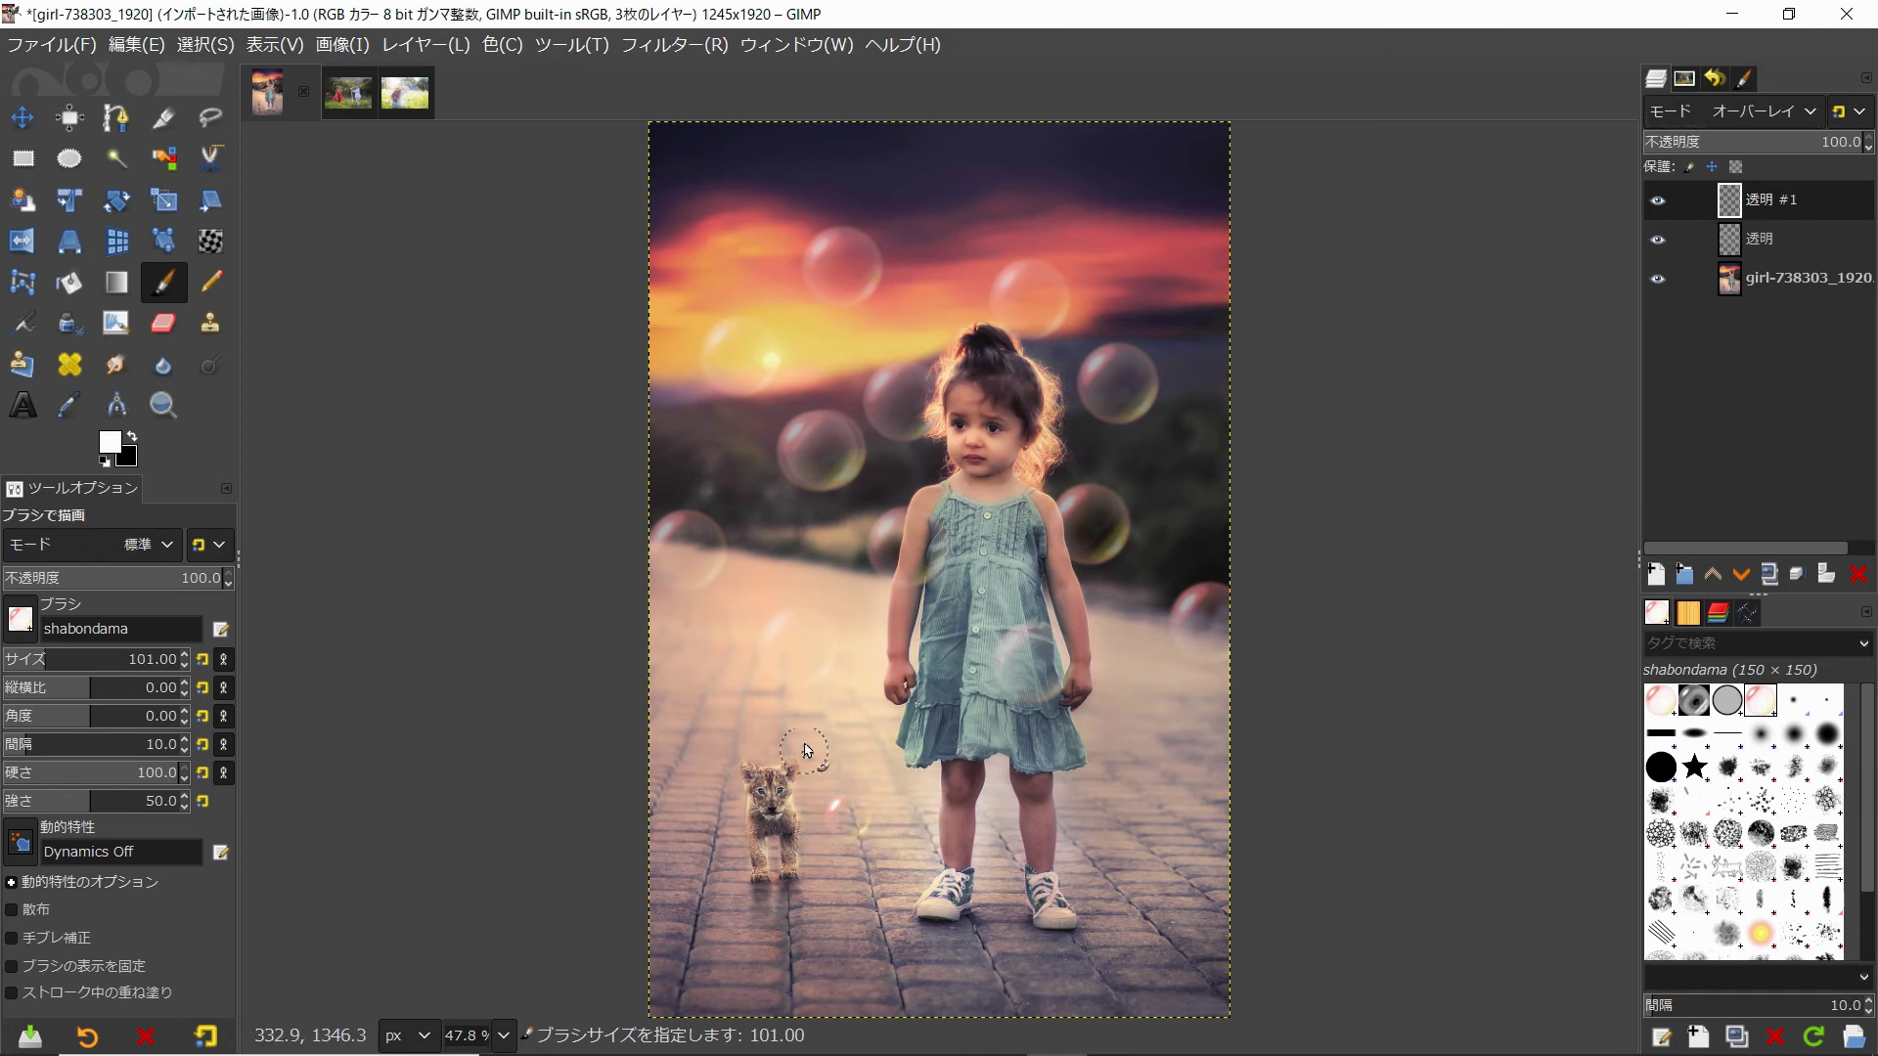
{"action": "left_click", "coordinate": [804, 743]}
{"action": "left_click", "coordinate": [698, 778]}
{"action": "left_click", "coordinate": [768, 887]}
{"action": "left_click", "coordinate": [944, 846]}
{"action": "left_click", "coordinate": [1149, 804]}
{"action": "left_click", "coordinate": [1185, 699]}
{"action": "left_click", "coordinate": [1168, 557]}
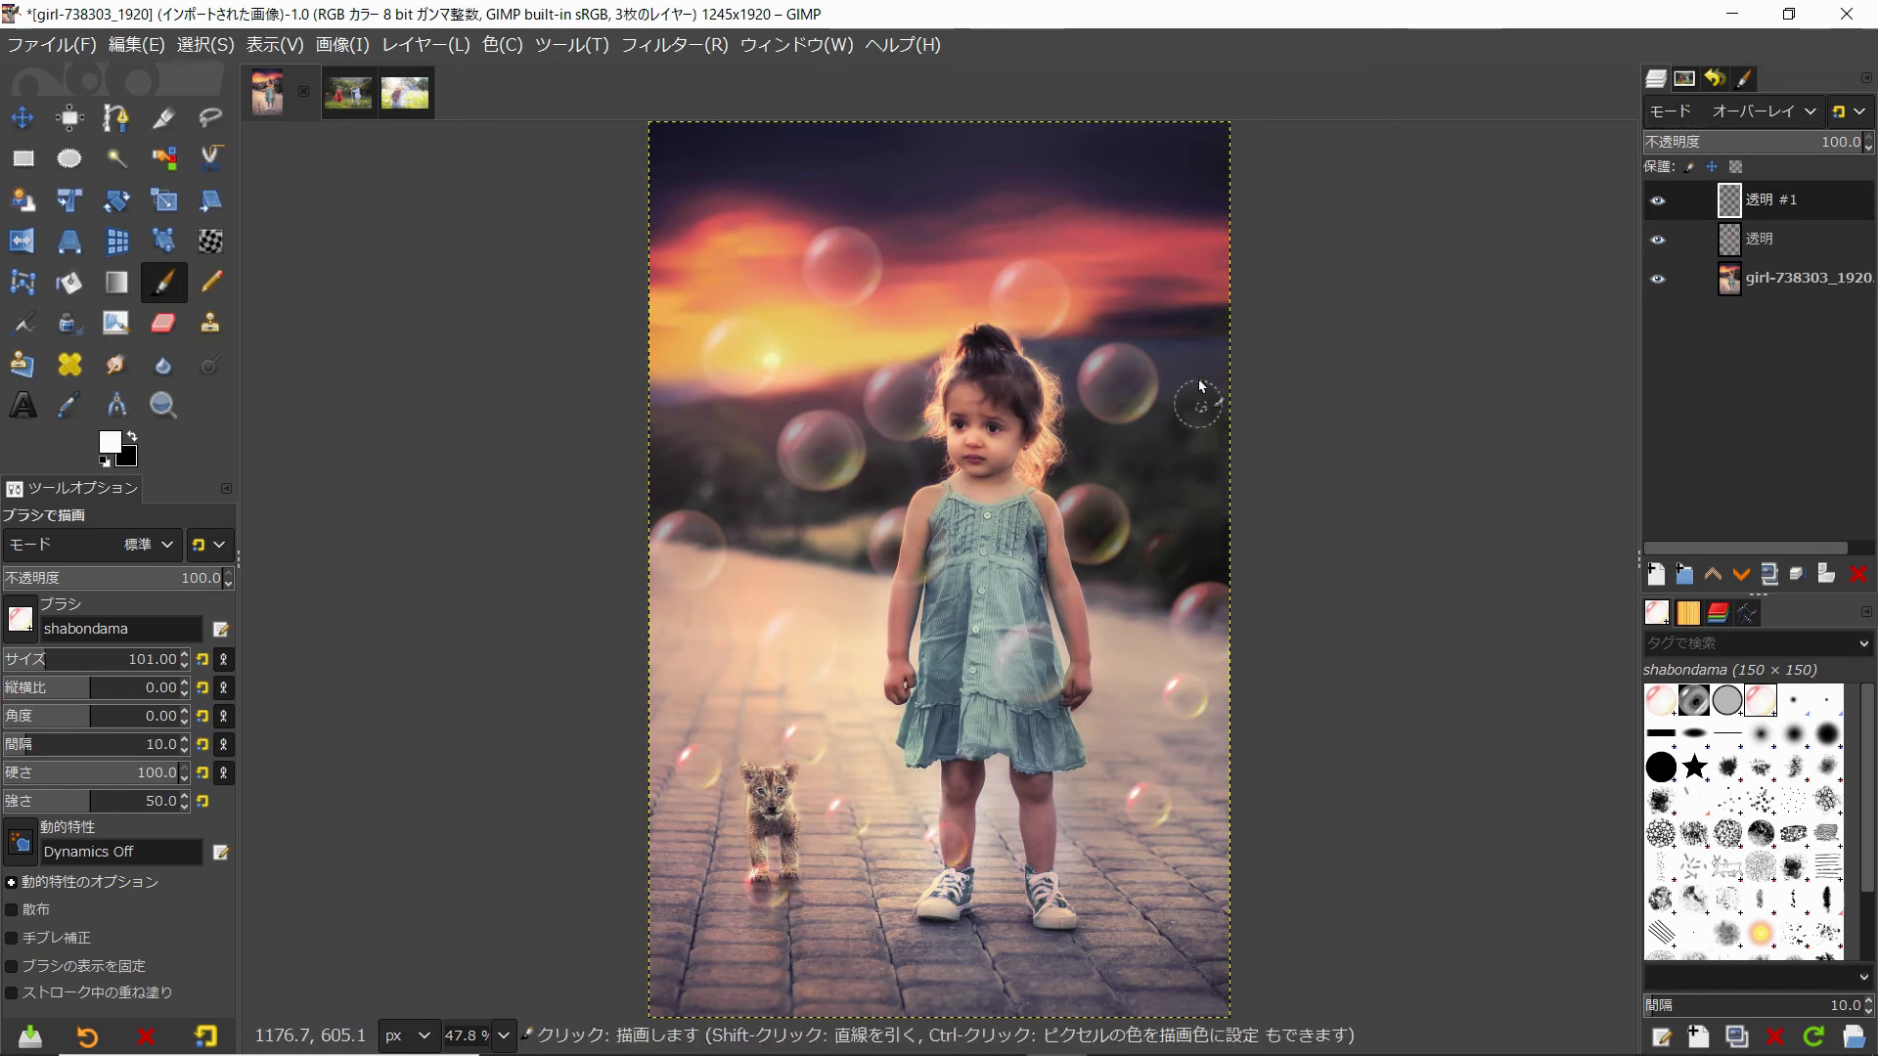
{"action": "left_click", "coordinate": [1123, 220]}
{"action": "left_click", "coordinate": [930, 191]}
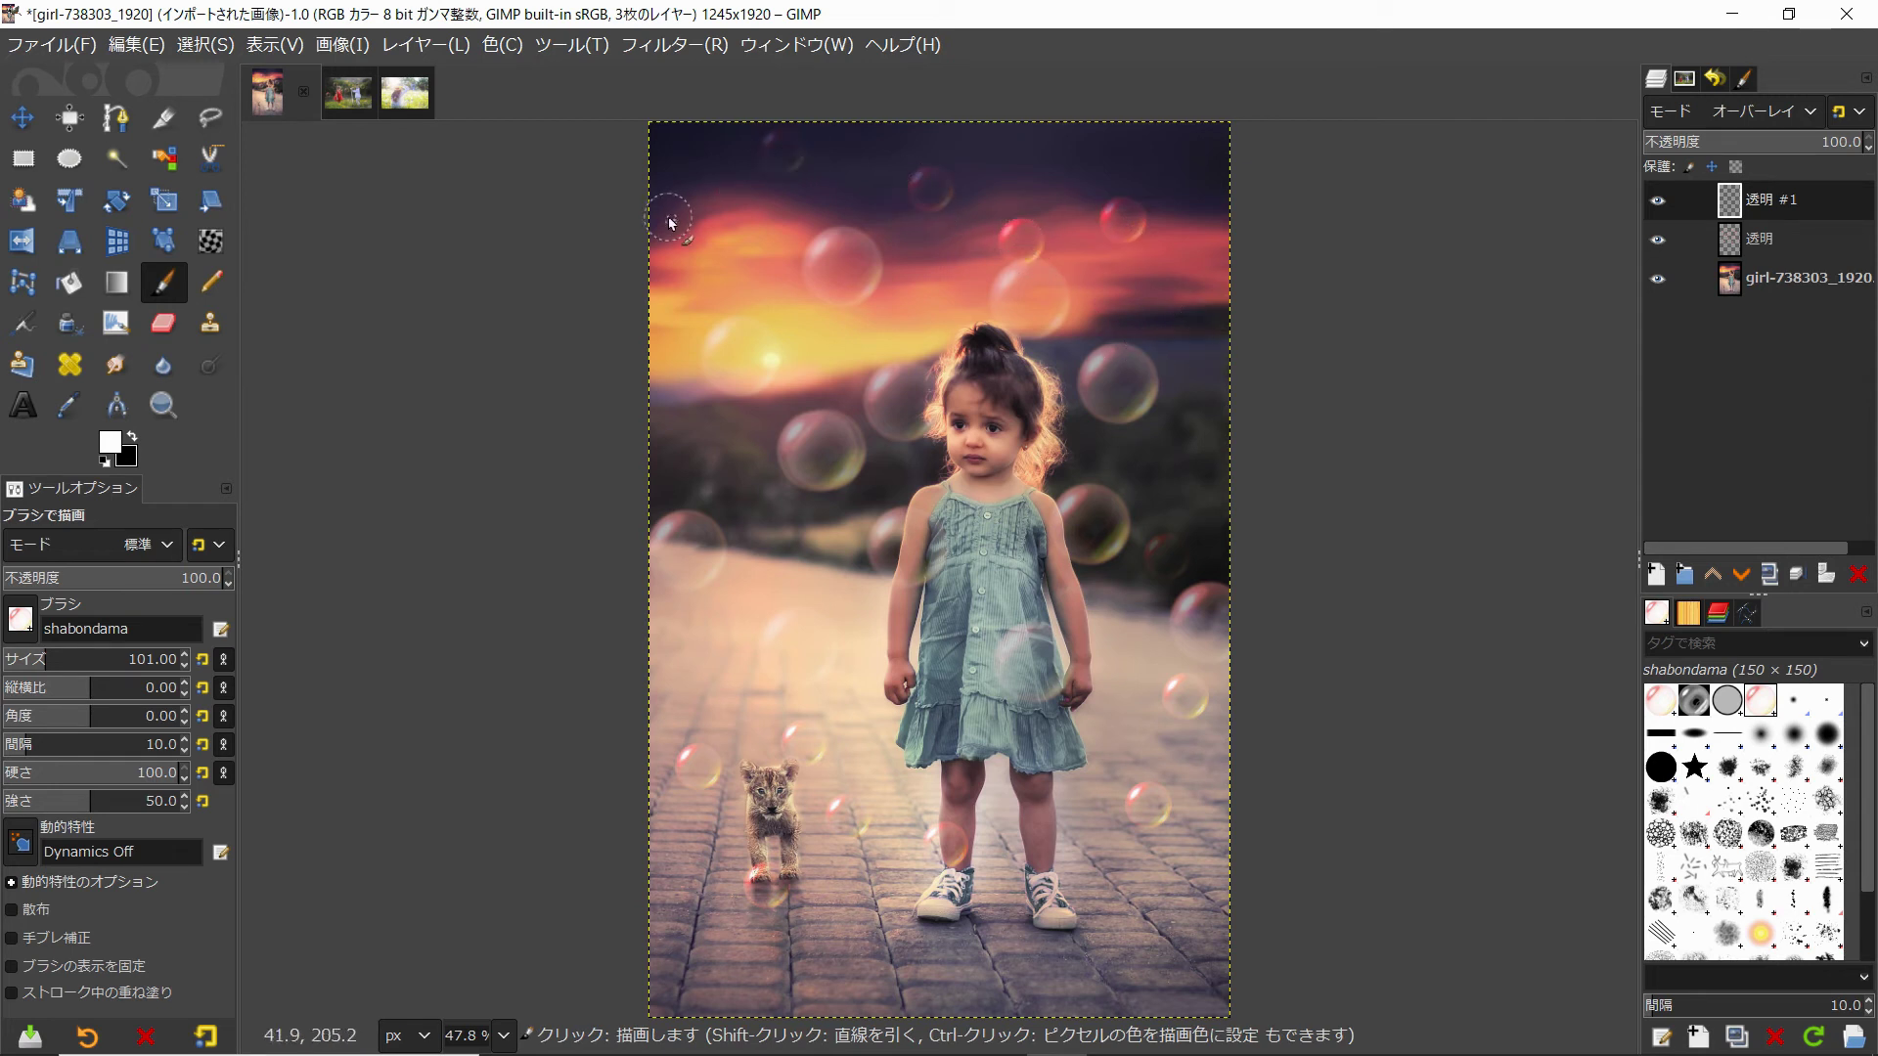
{"action": "key", "text": "ctrl"}
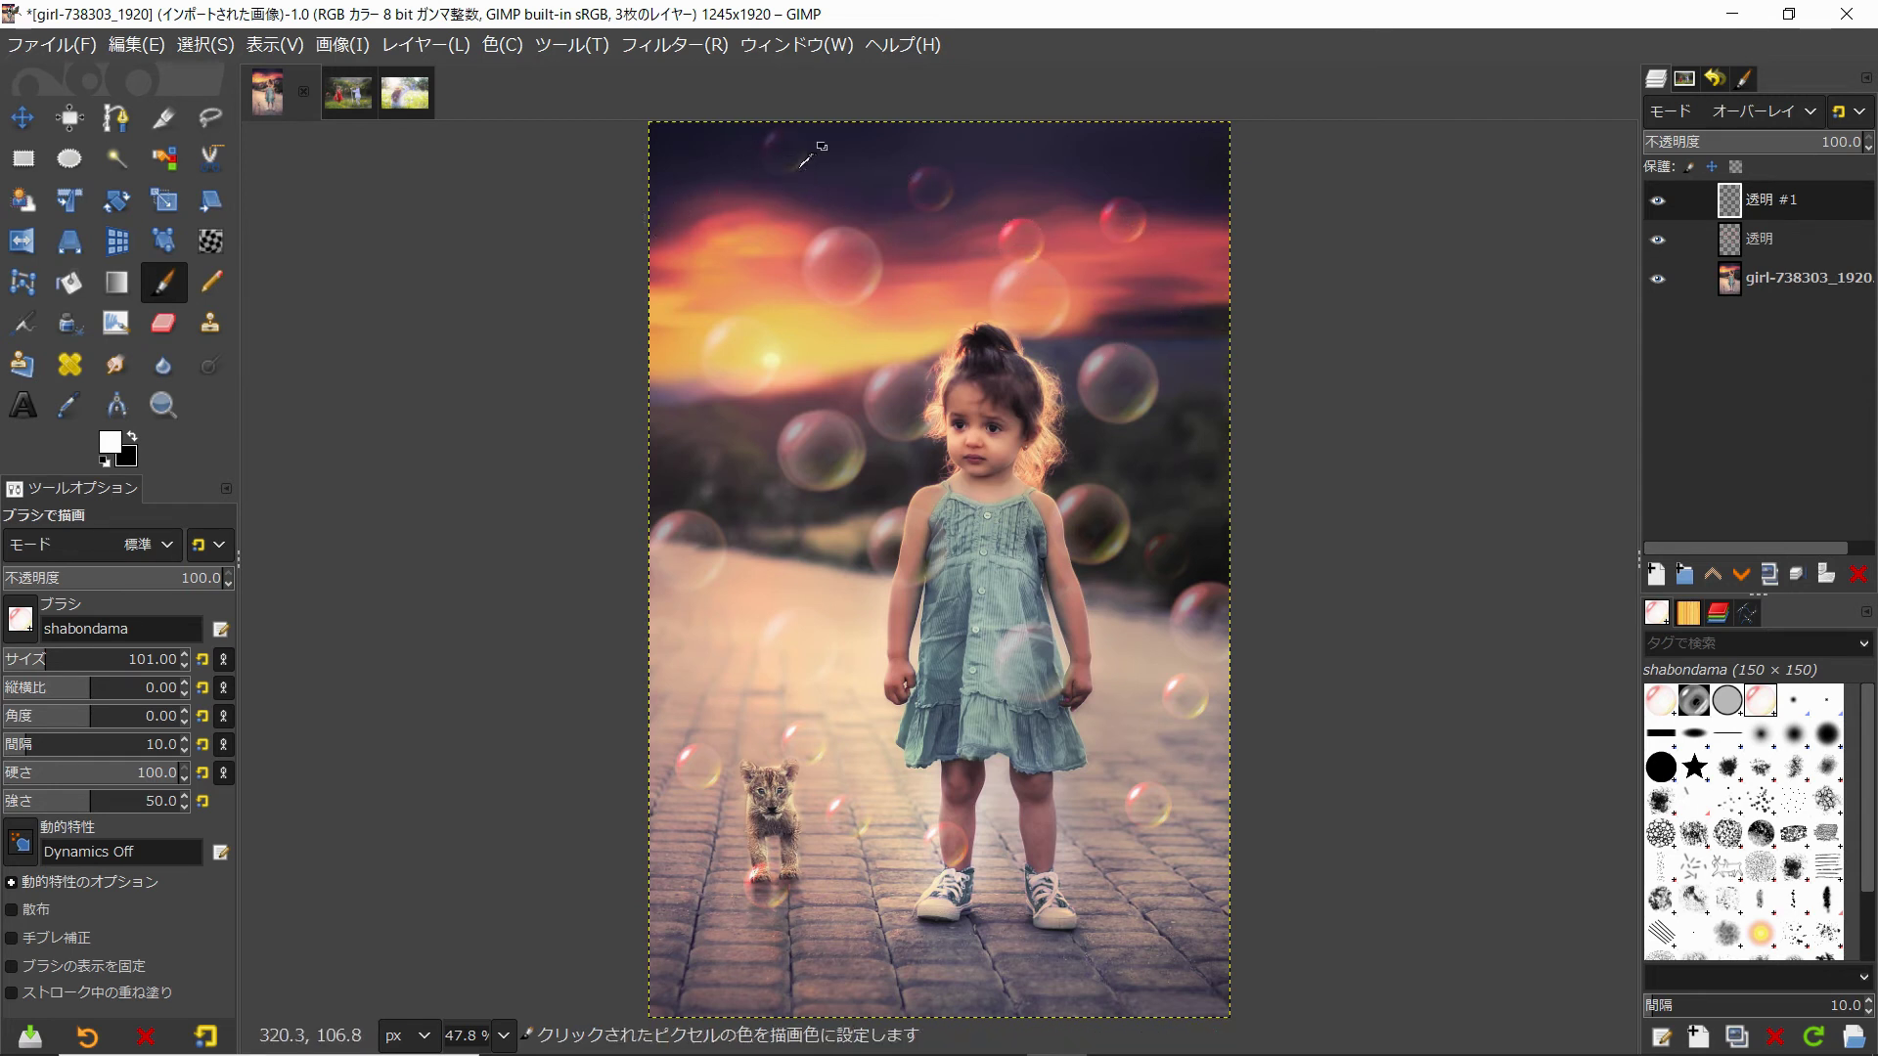
Soften the small bubbles with an 8.06 Gaussian blur and add layer 透明 #2
{"action": "left_click", "coordinate": [675, 44]}
{"action": "mouse_move", "coordinate": [829, 225]}
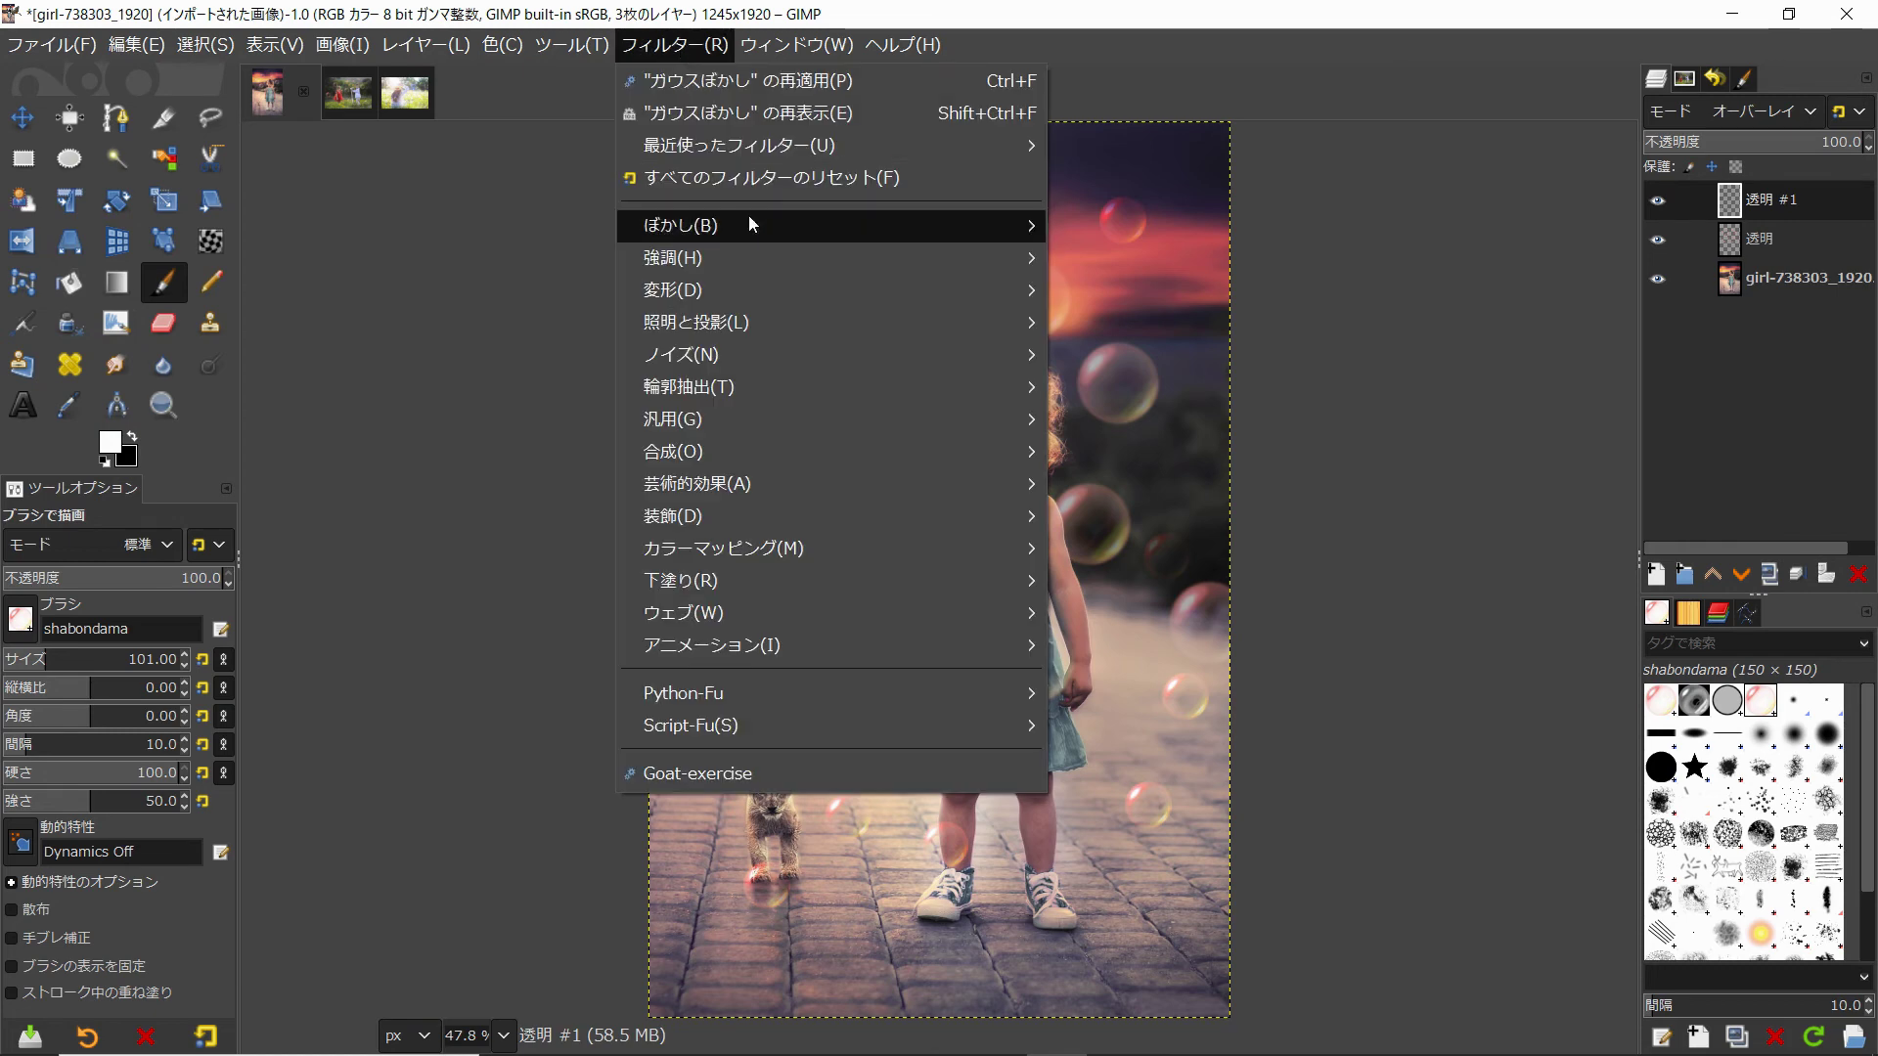
{"action": "left_click", "coordinate": [1105, 258]}
{"action": "left_click_drag", "start_coordinate": [1319, 214], "coordinate": [1294, 221]}
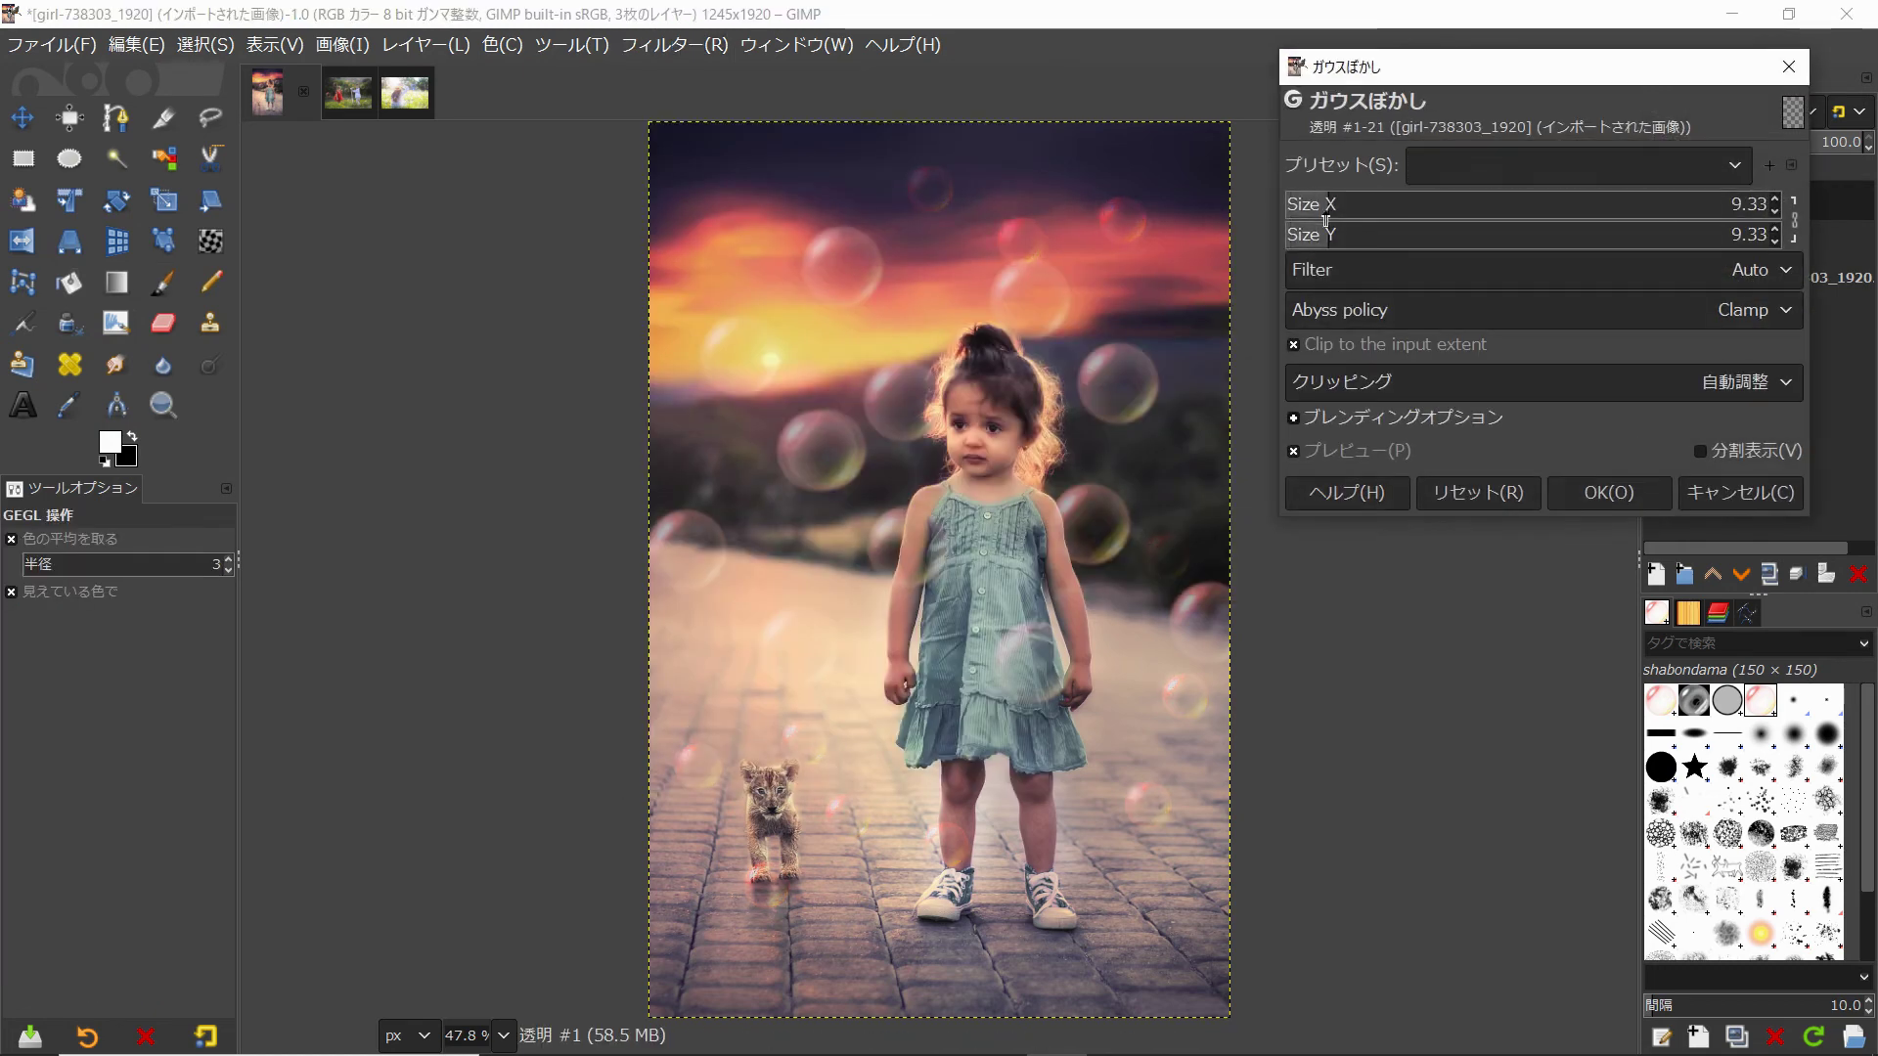
{"action": "scroll", "coordinate": [1308, 215], "scroll_direction": "up", "scroll_amount": 5}
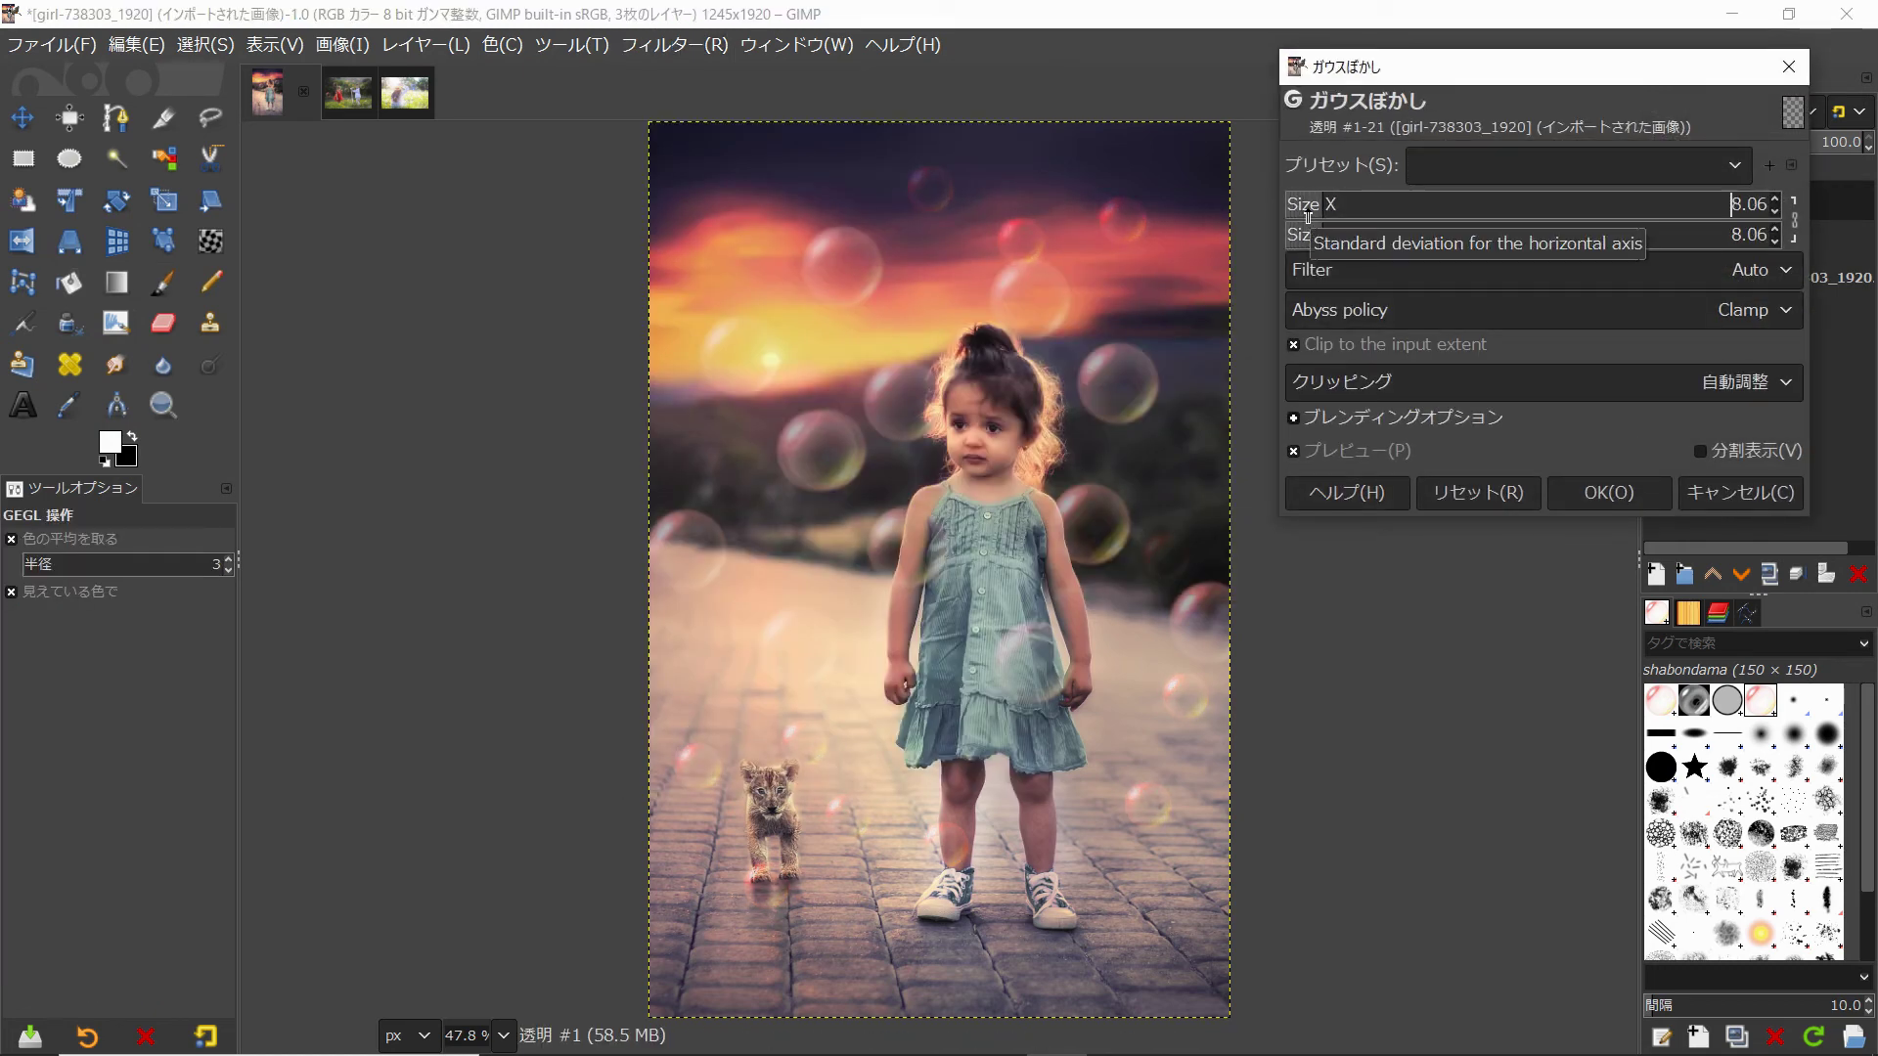
{"action": "left_click", "coordinate": [1615, 496]}
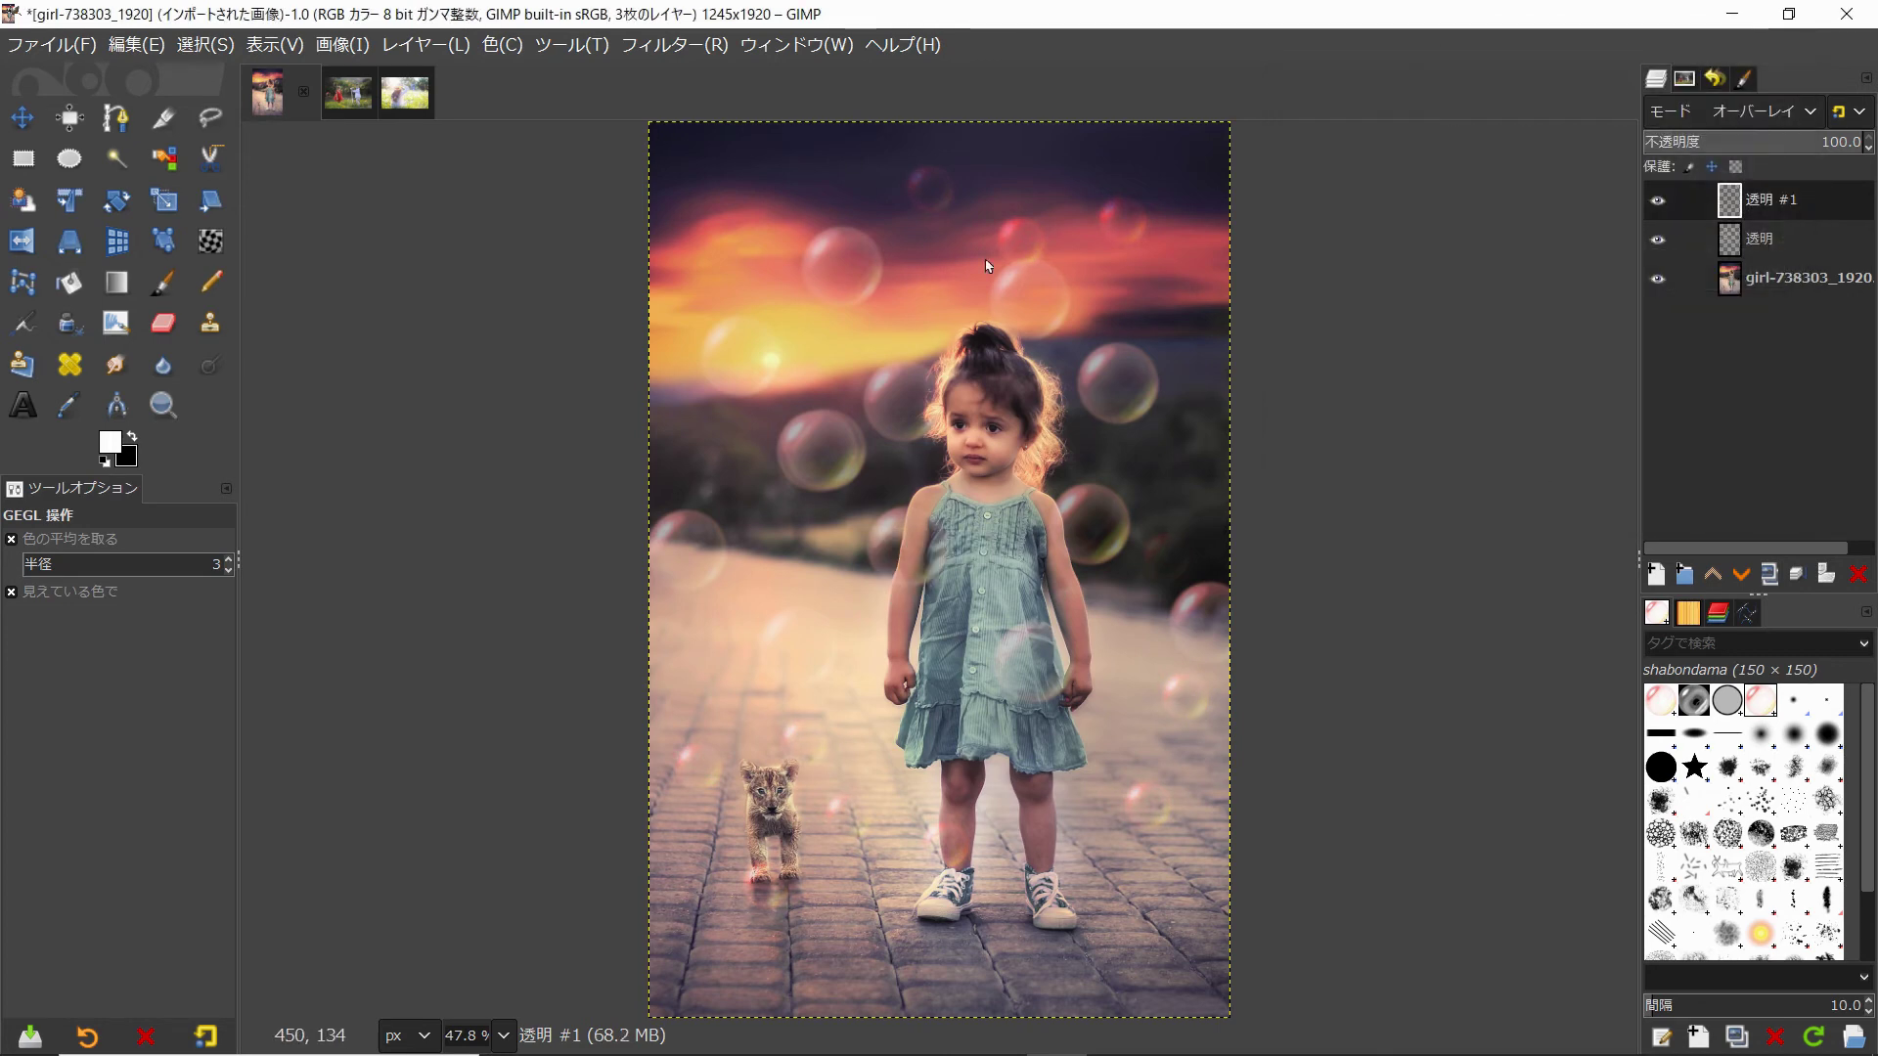
{"action": "left_click", "coordinate": [1656, 576], "text": "shift"}
{"action": "left_click", "coordinate": [1786, 112]}
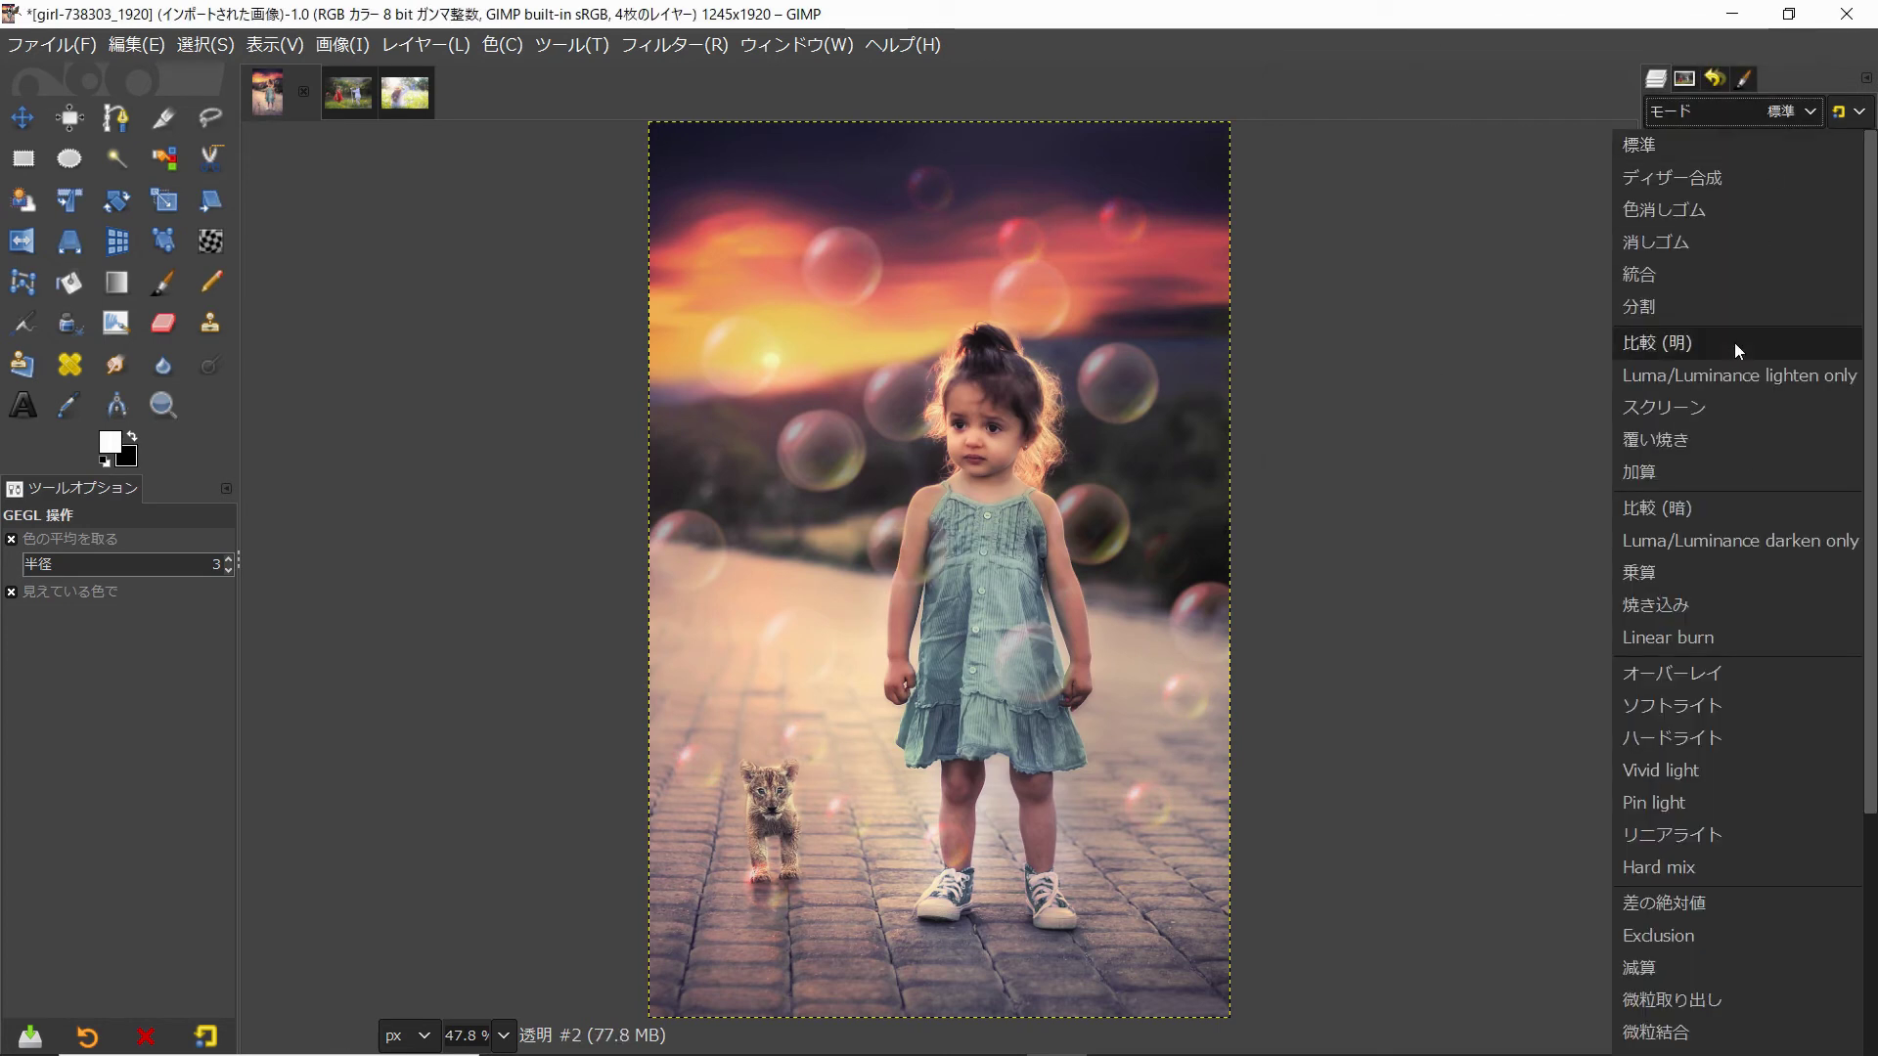
Set layer 透明 #2 to Screen and stamp four bubbles along the top of the sky
{"action": "left_click", "coordinate": [1721, 424]}
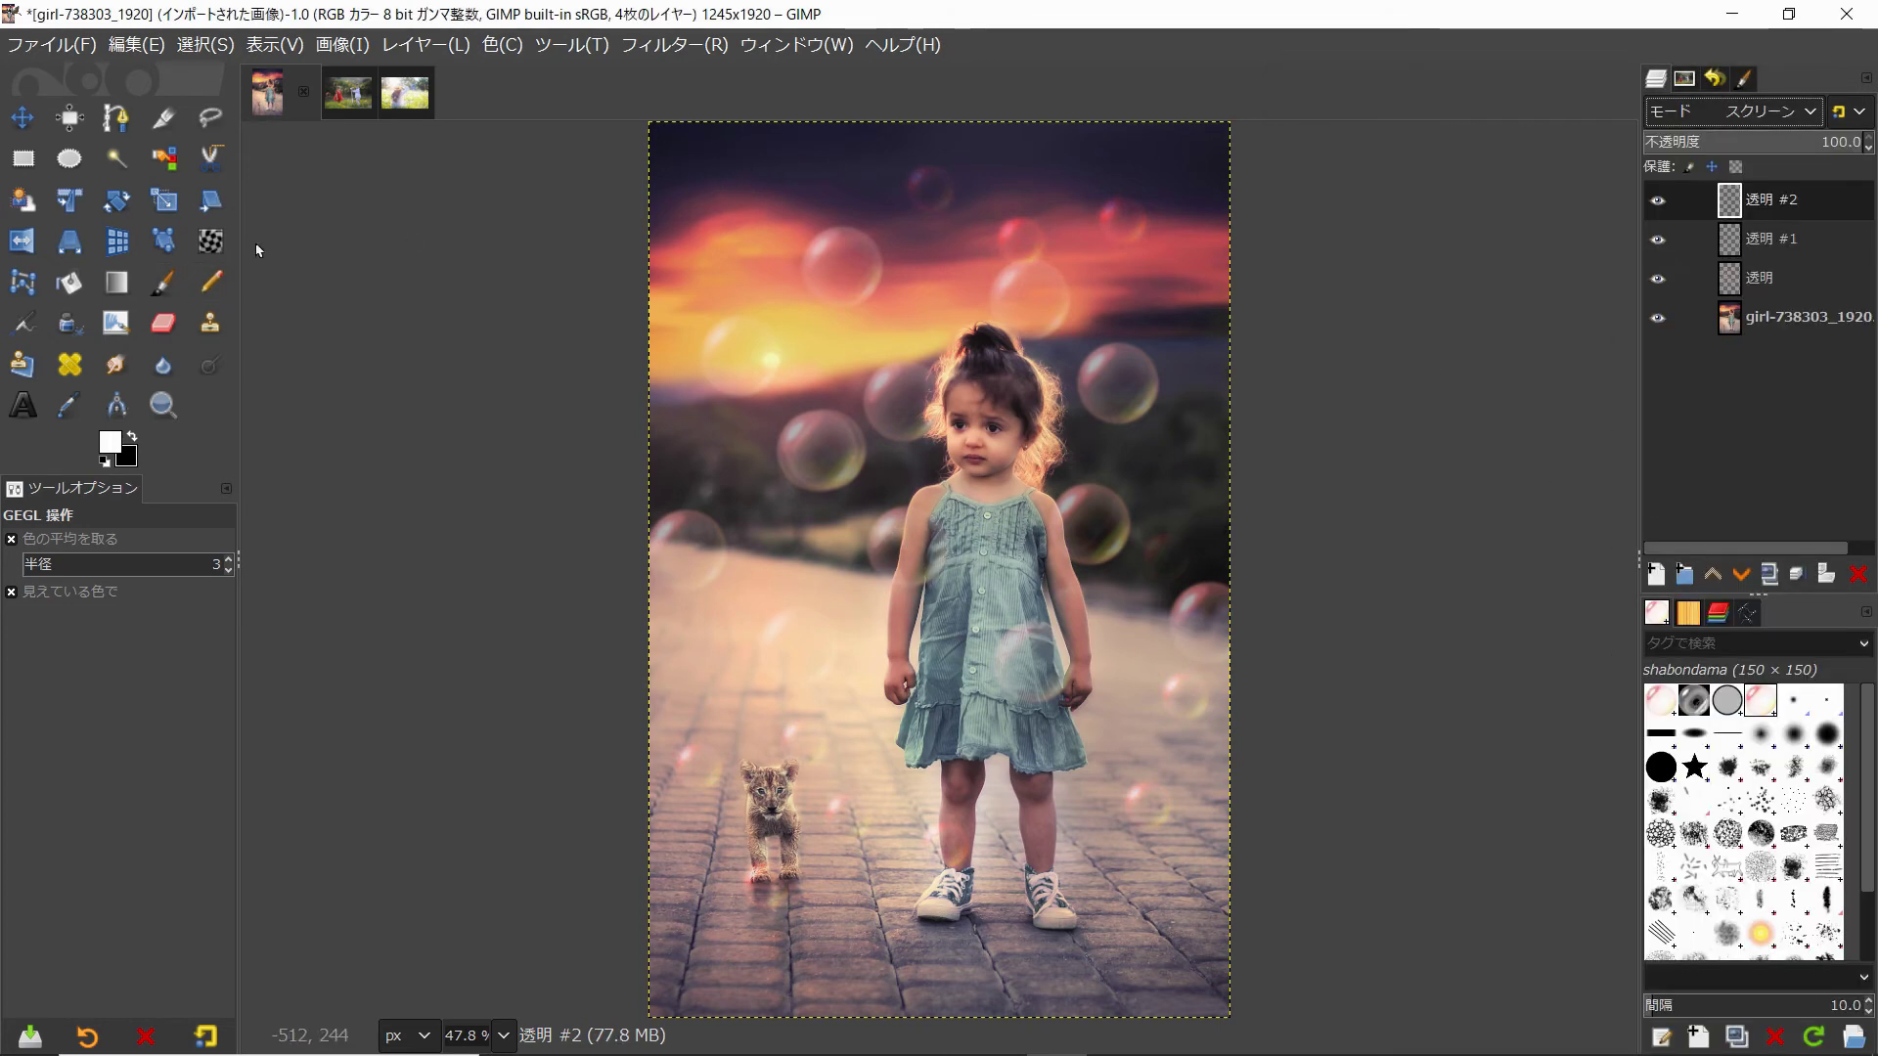
{"action": "key", "text": "p"}
{"action": "left_click", "coordinate": [768, 157]}
{"action": "left_click", "coordinate": [861, 147]}
{"action": "left_click", "coordinate": [1149, 142]}
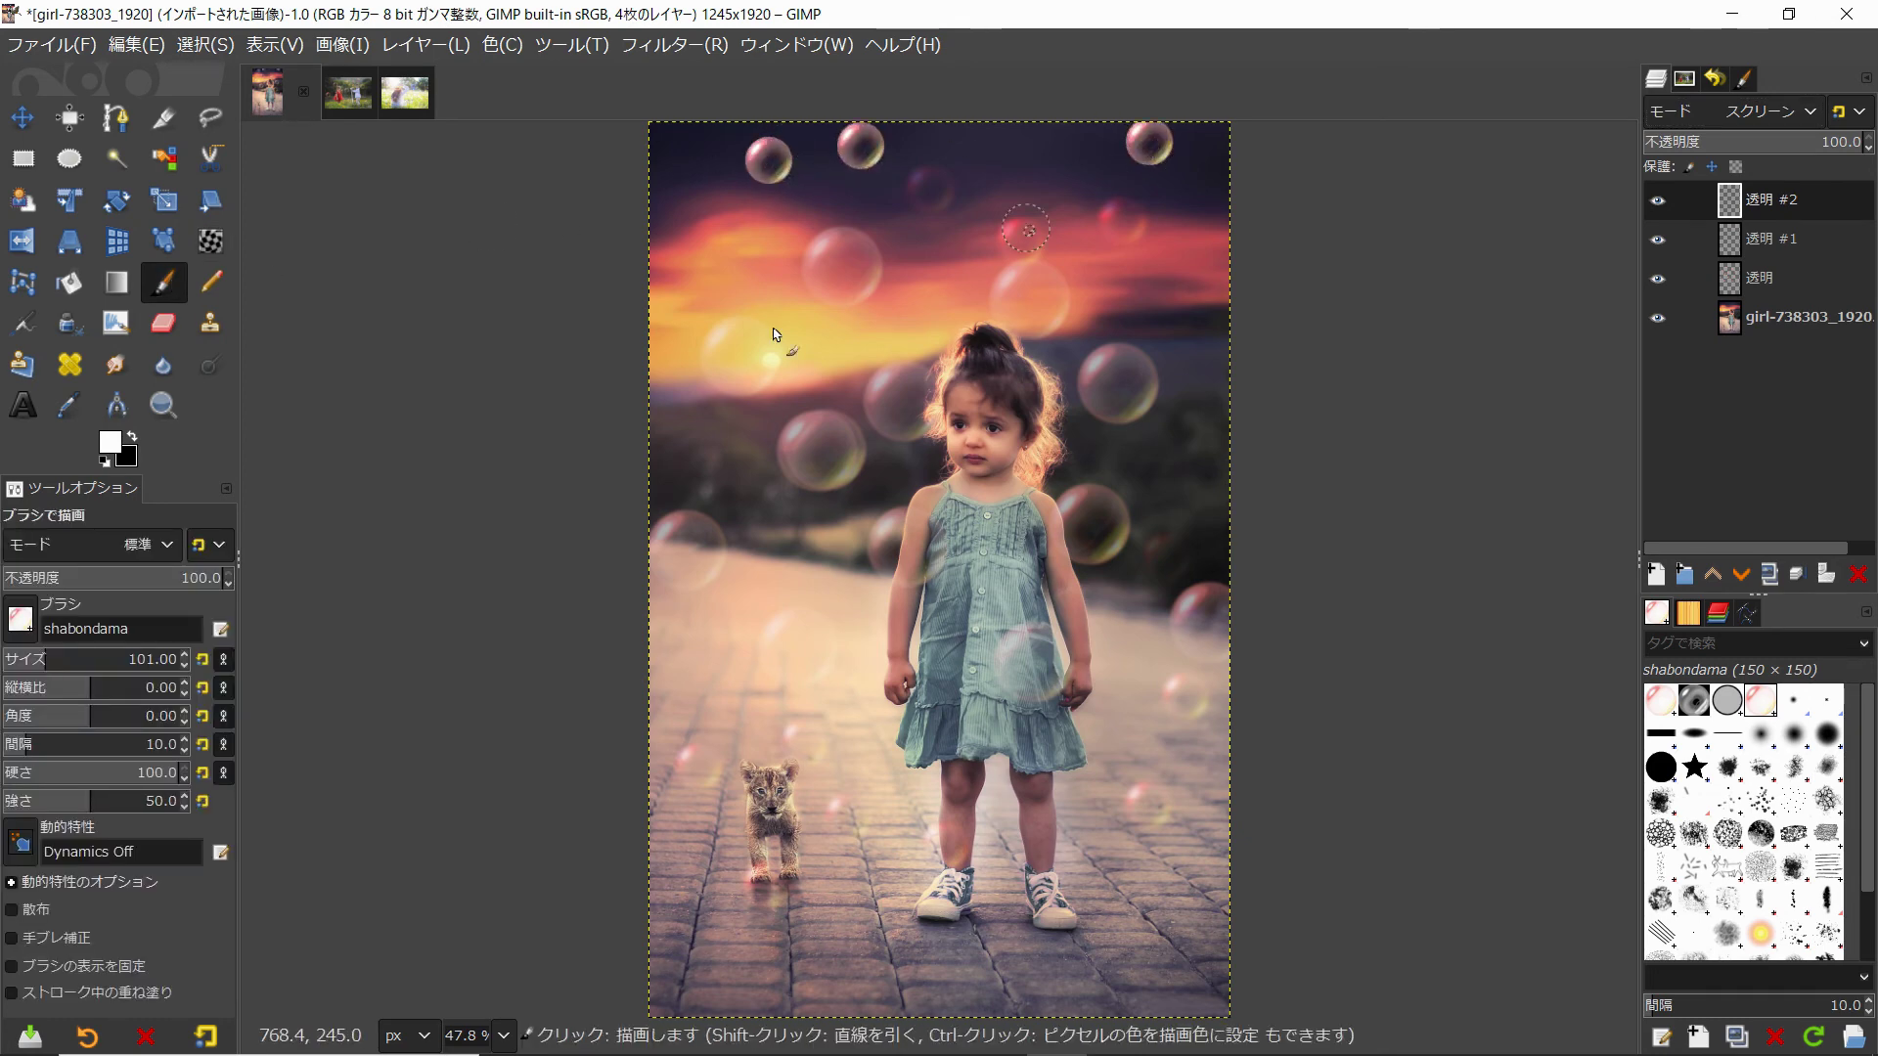
{"action": "left_click", "coordinate": [686, 239]}
Blur the top bubbles with a 5.50 Gaussian blur and fade them to 30.7 opacity
{"action": "left_click", "coordinate": [675, 44]}
{"action": "mouse_move", "coordinate": [830, 225]}
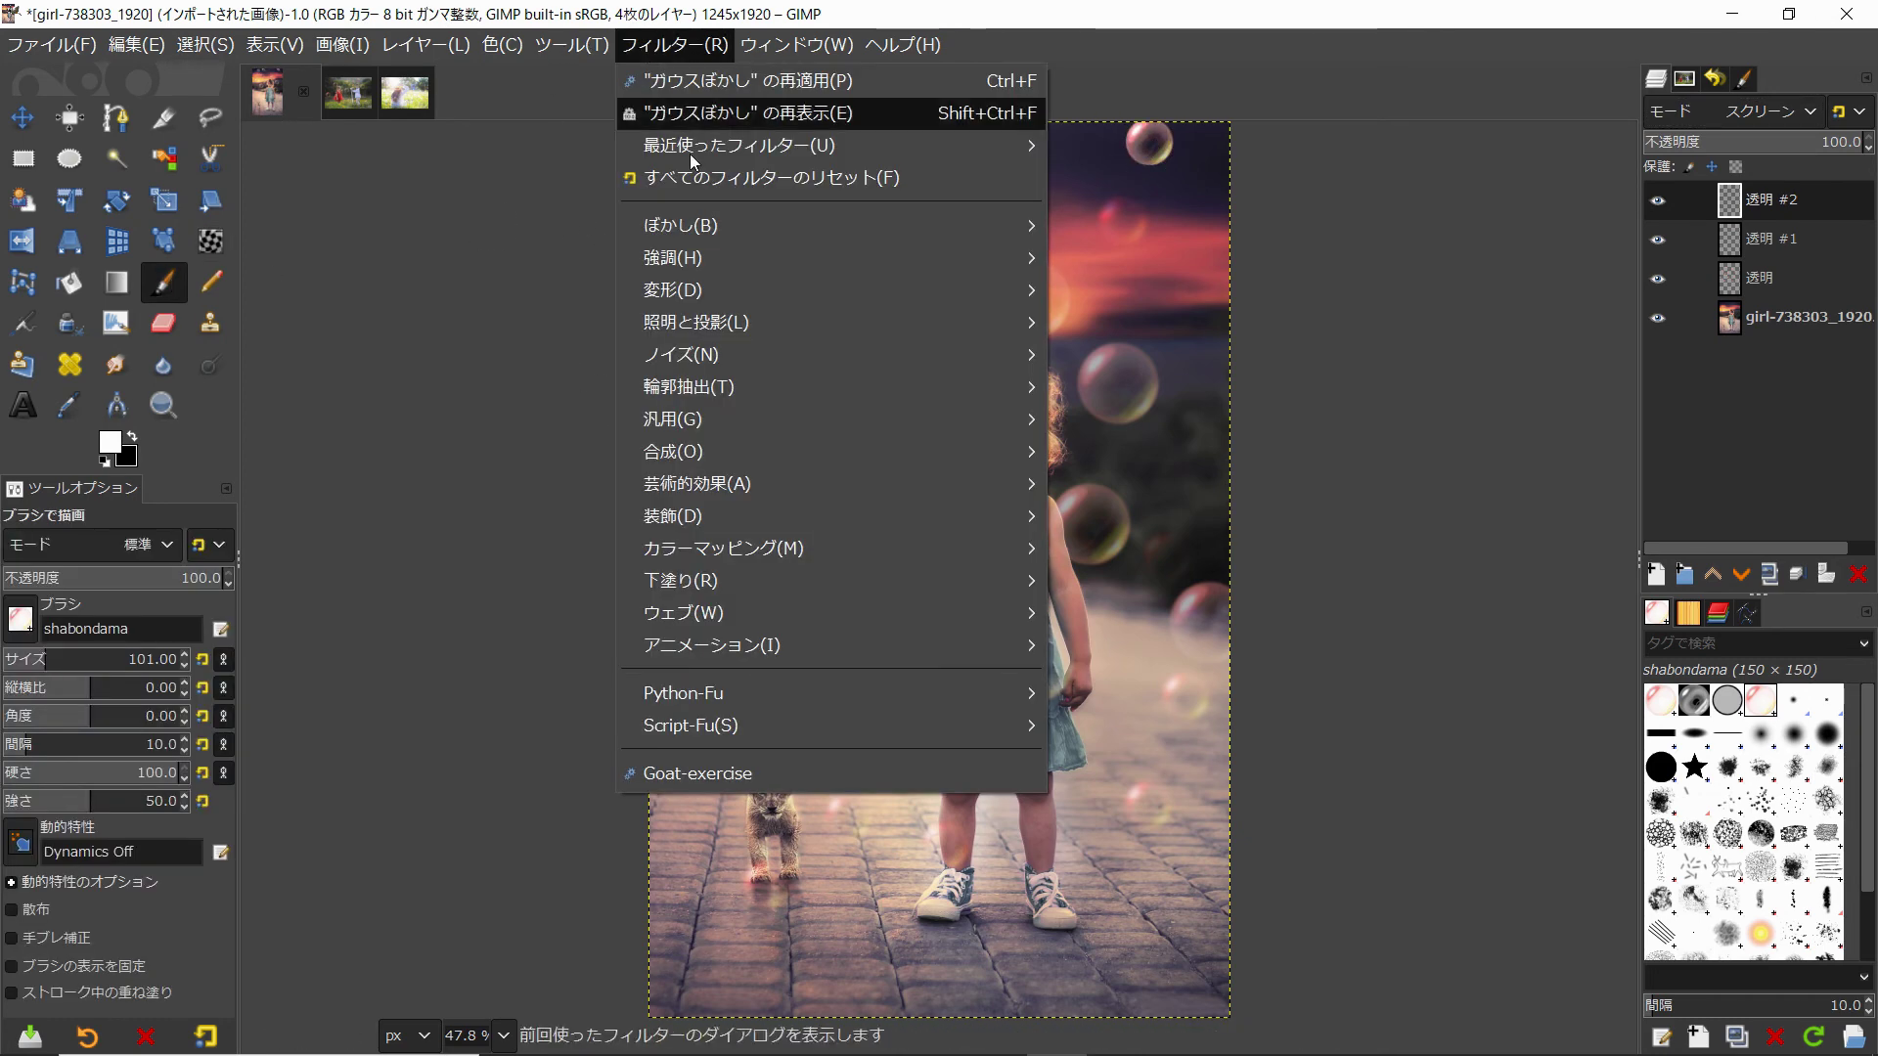
{"action": "left_click", "coordinate": [1144, 258]}
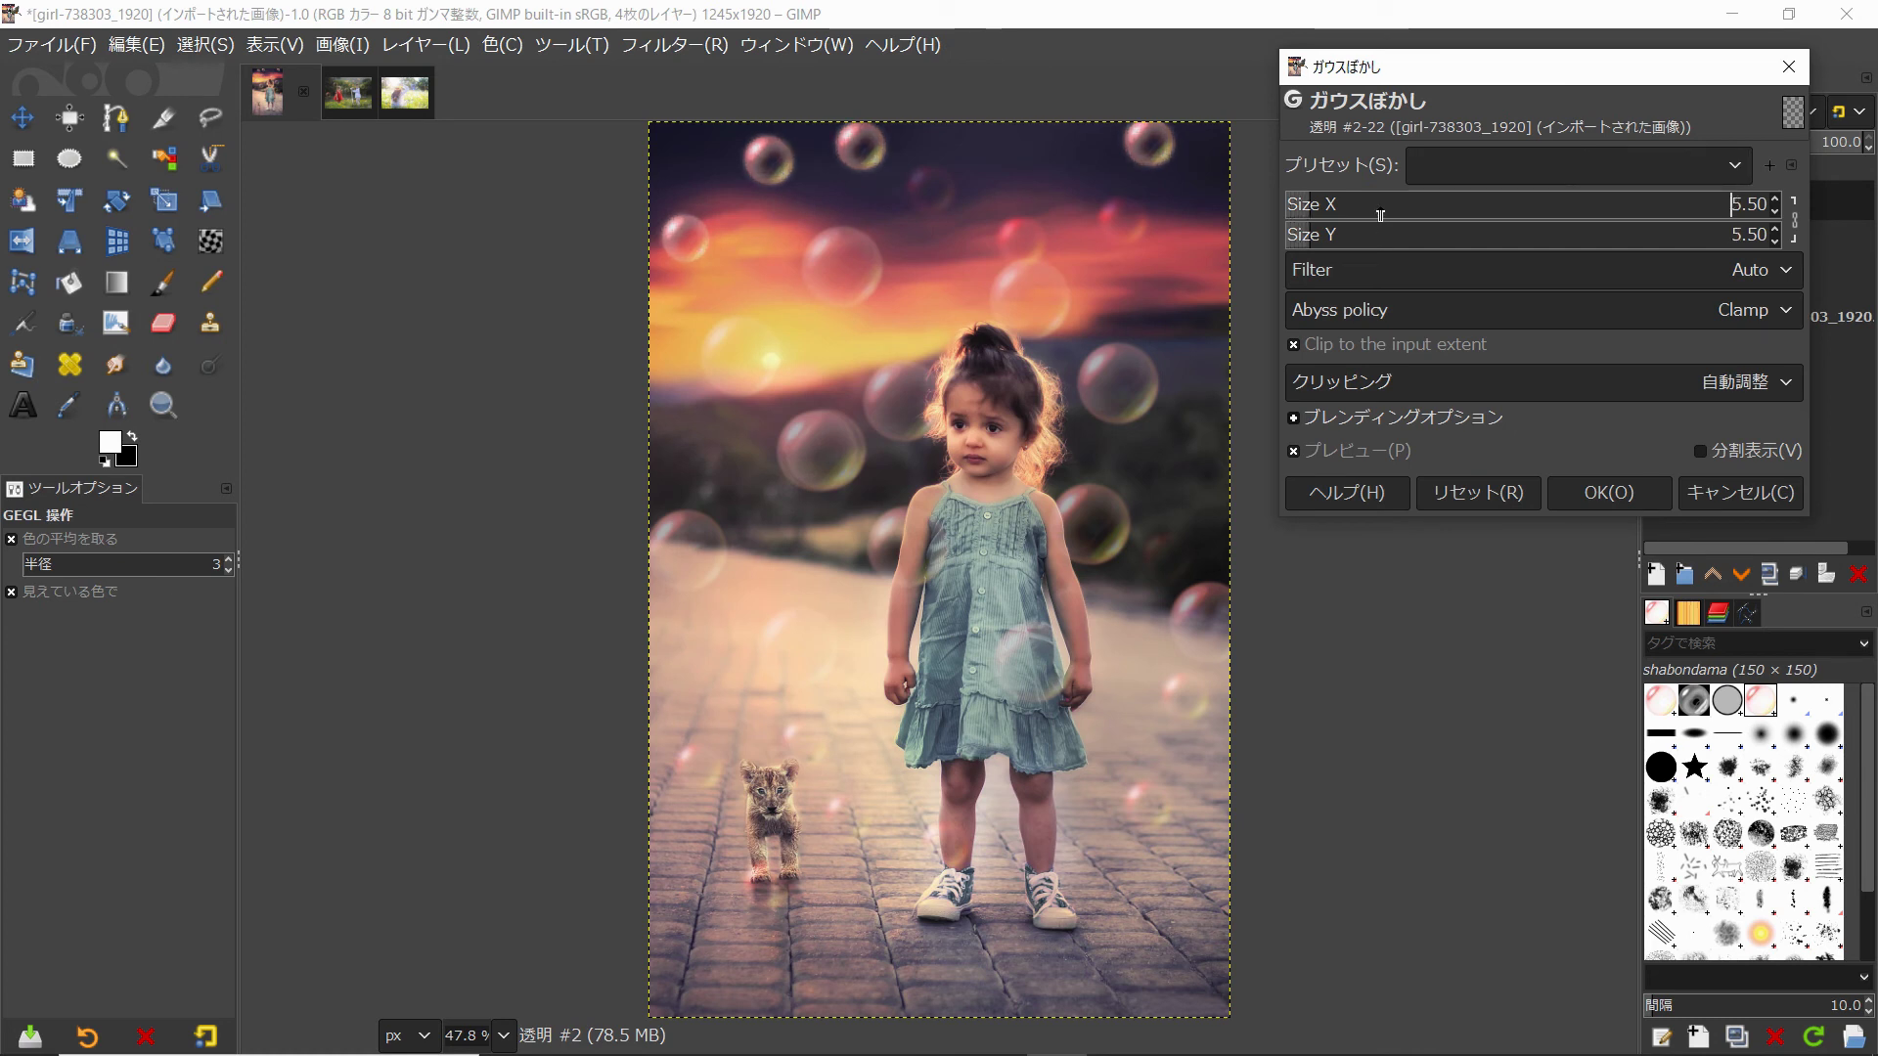
{"action": "left_click", "coordinate": [1609, 491]}
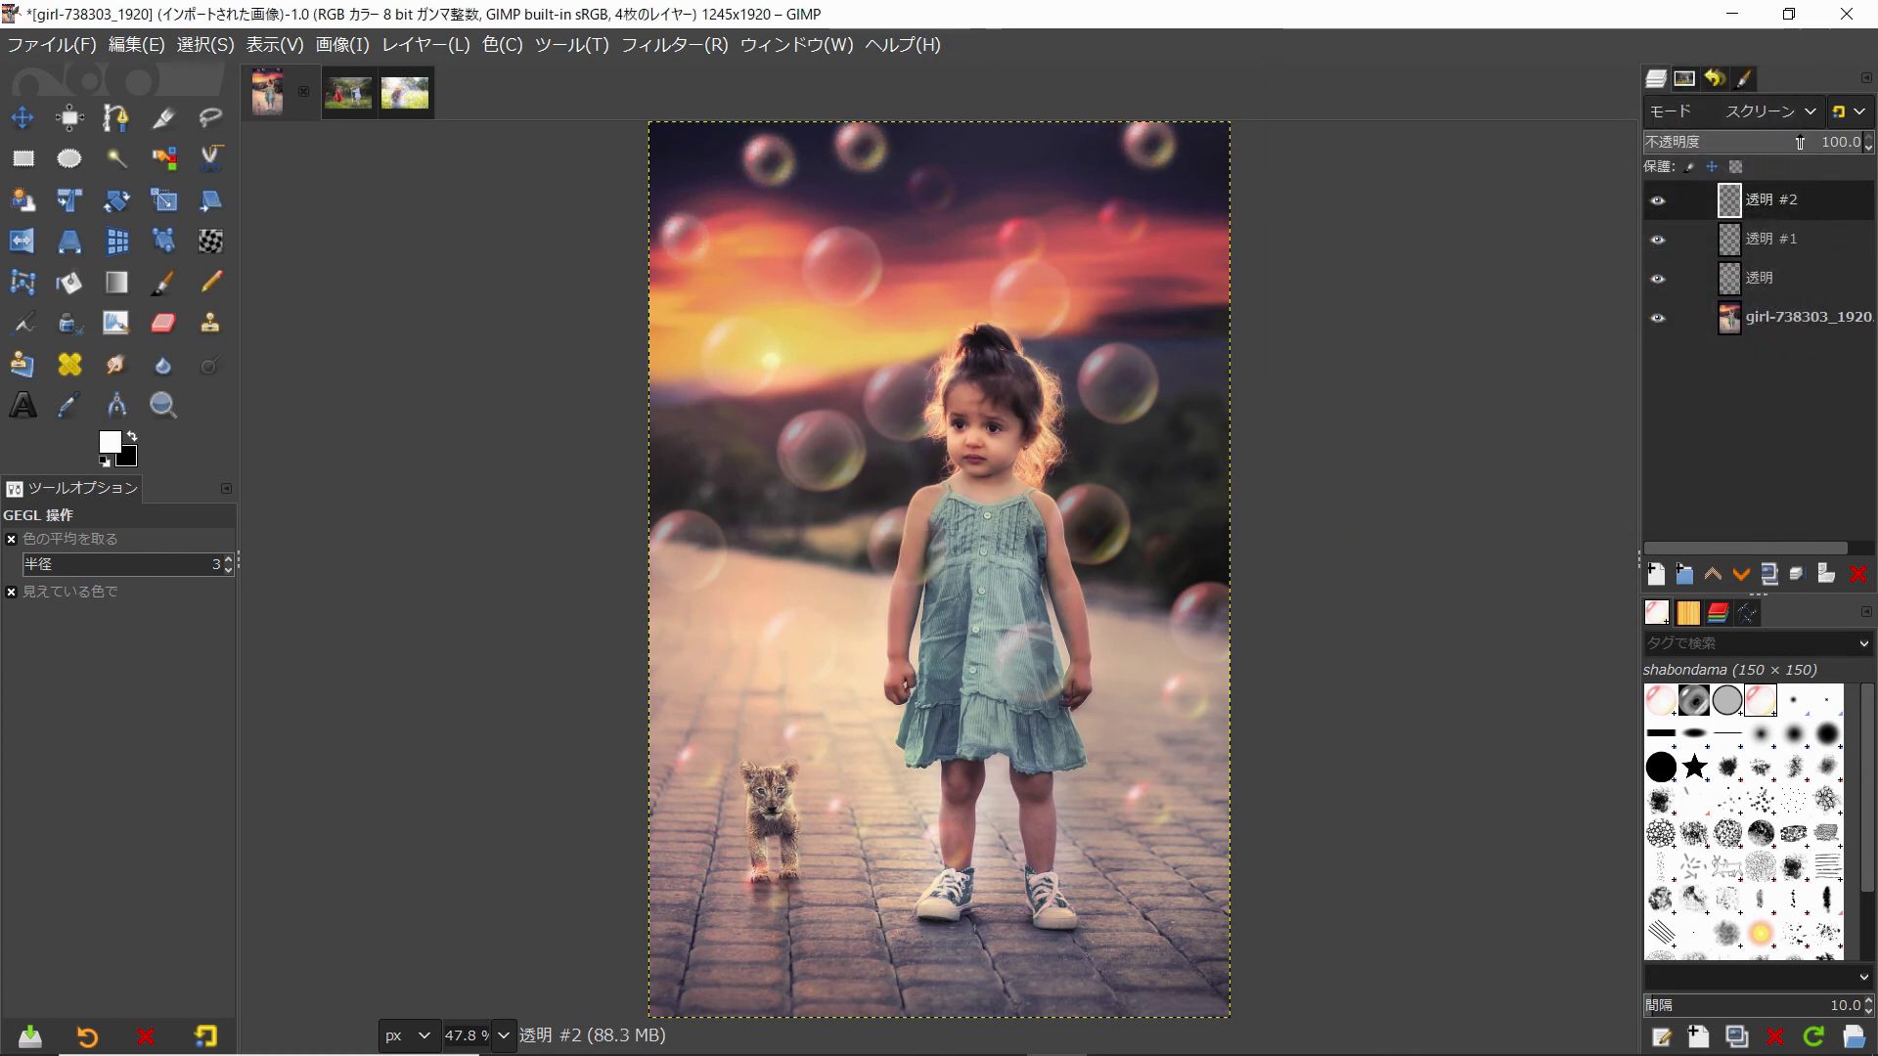
{"action": "left_click_drag", "start_coordinate": [1816, 143], "coordinate": [1729, 143]}
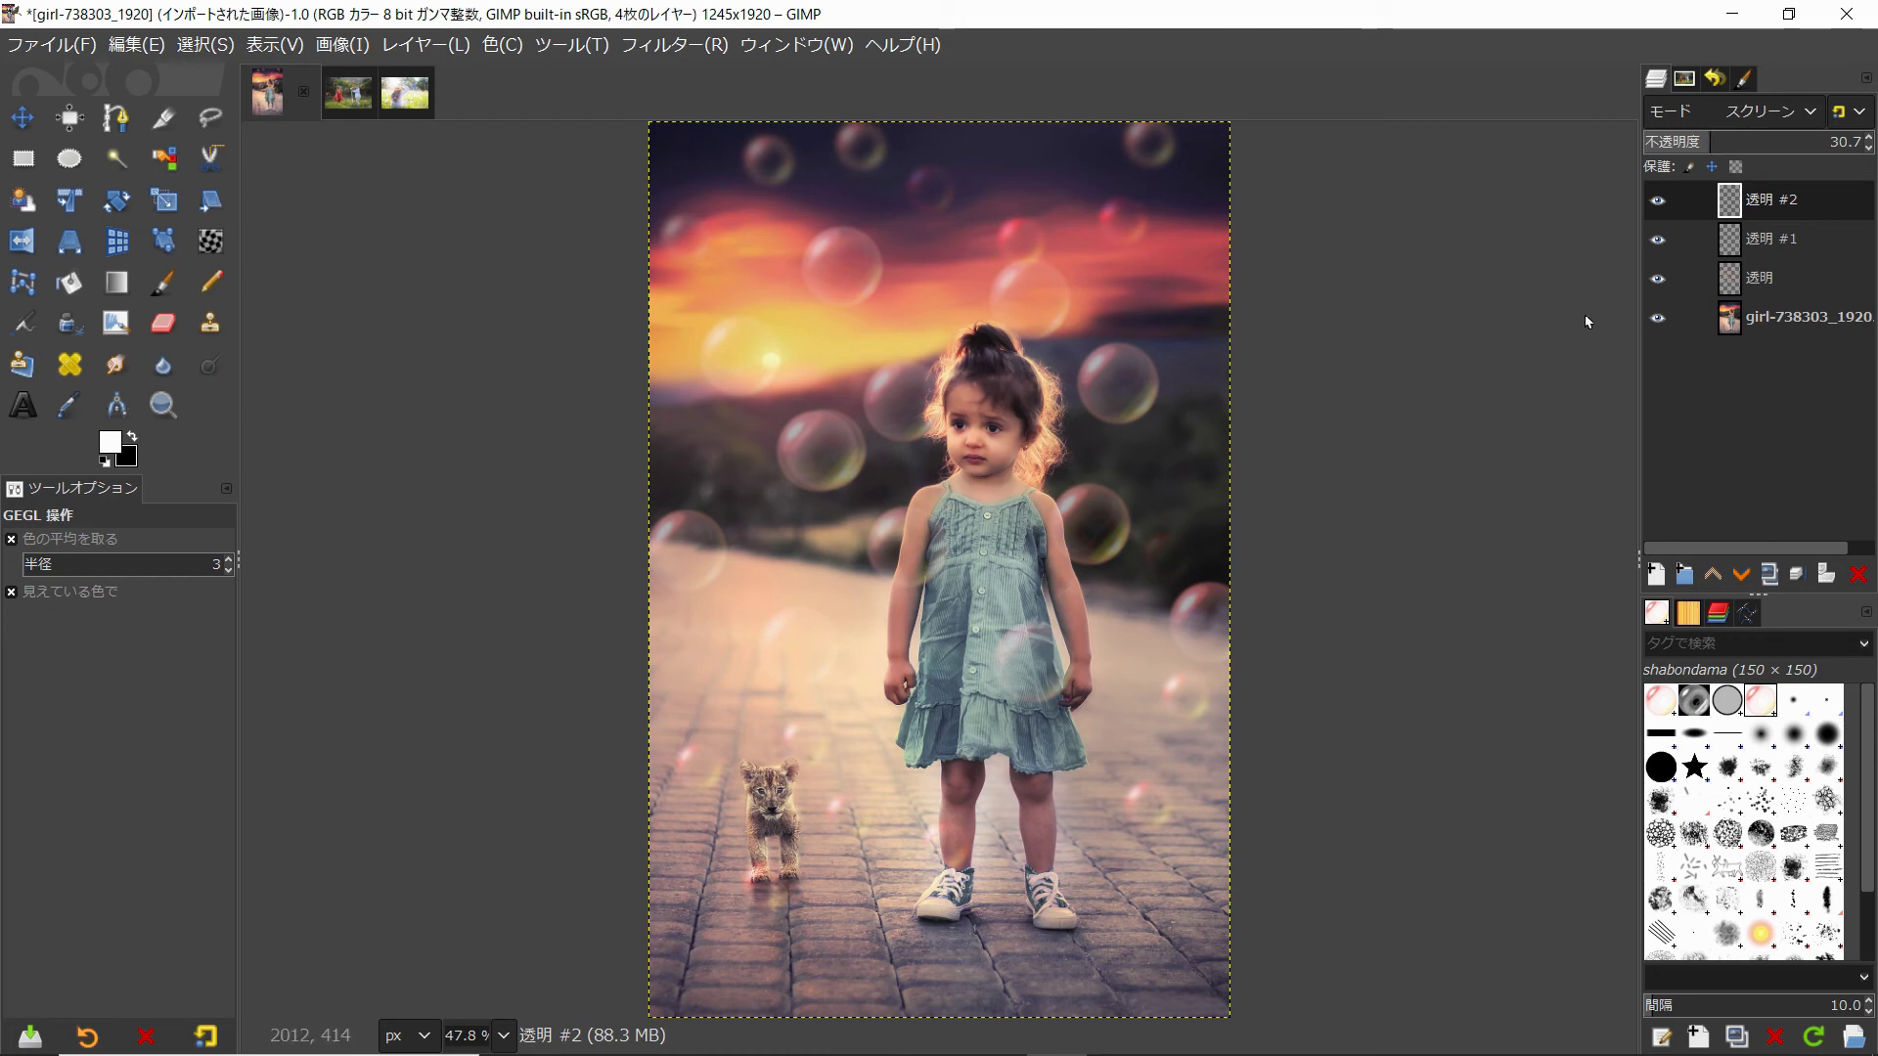
Desaturate the top bubbles to -52 saturation with Hue-Saturation
{"action": "left_click", "coordinate": [503, 44]}
{"action": "left_click", "coordinate": [586, 177]}
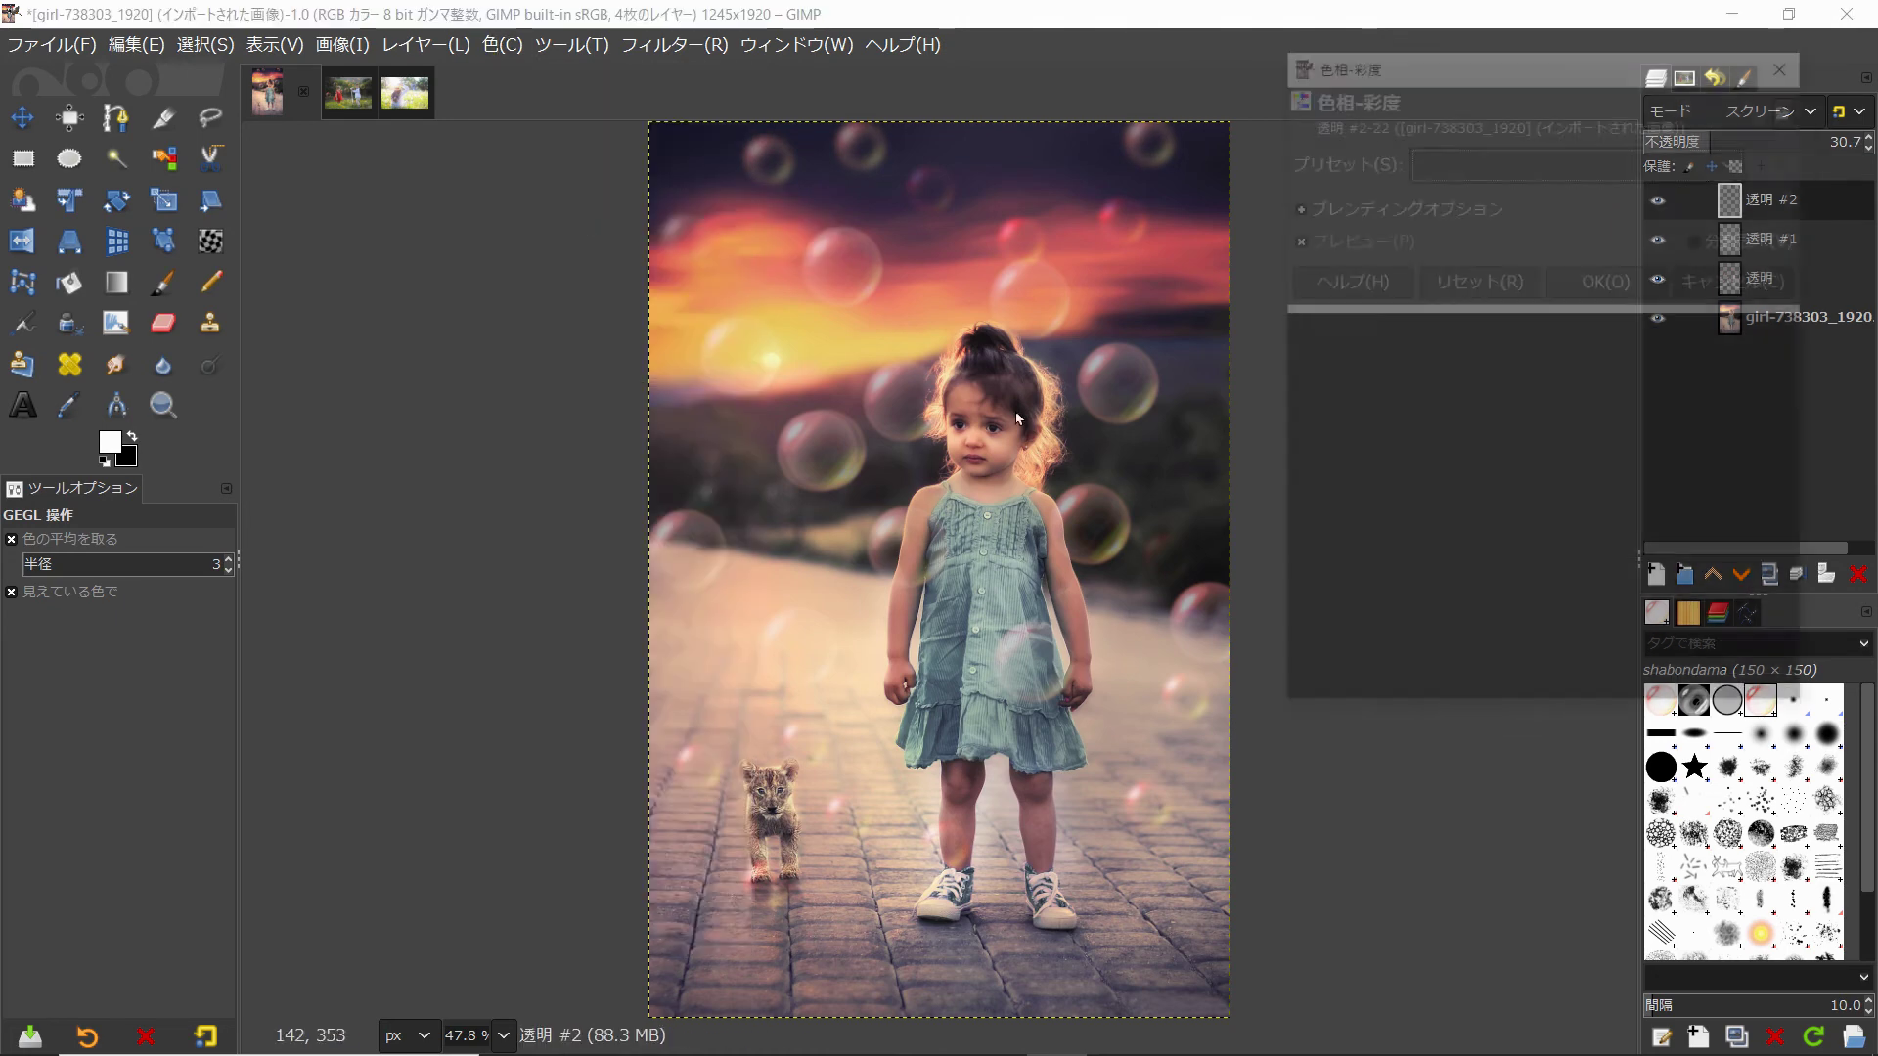
{"action": "left_click", "coordinate": [1350, 548]}
{"action": "left_click_drag", "start_coordinate": [1350, 551], "coordinate": [1429, 547]}
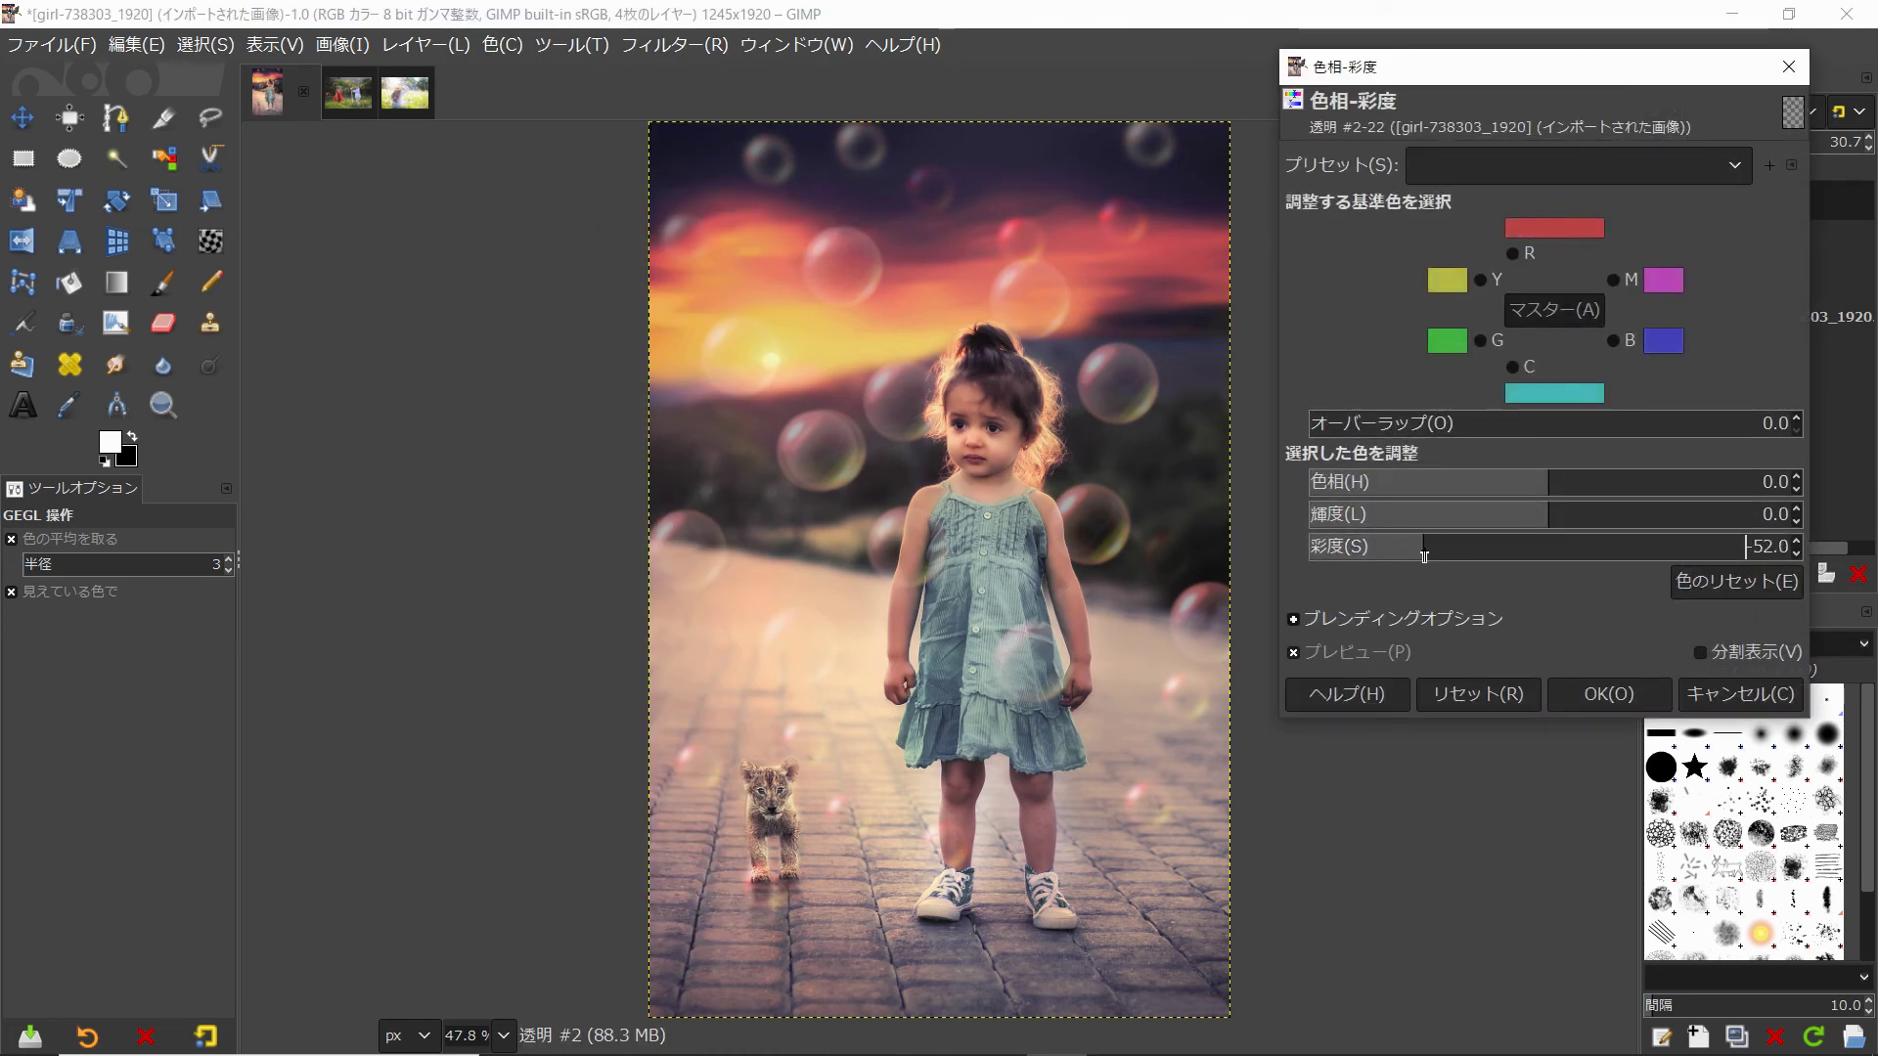
{"action": "left_click", "coordinate": [1609, 693]}
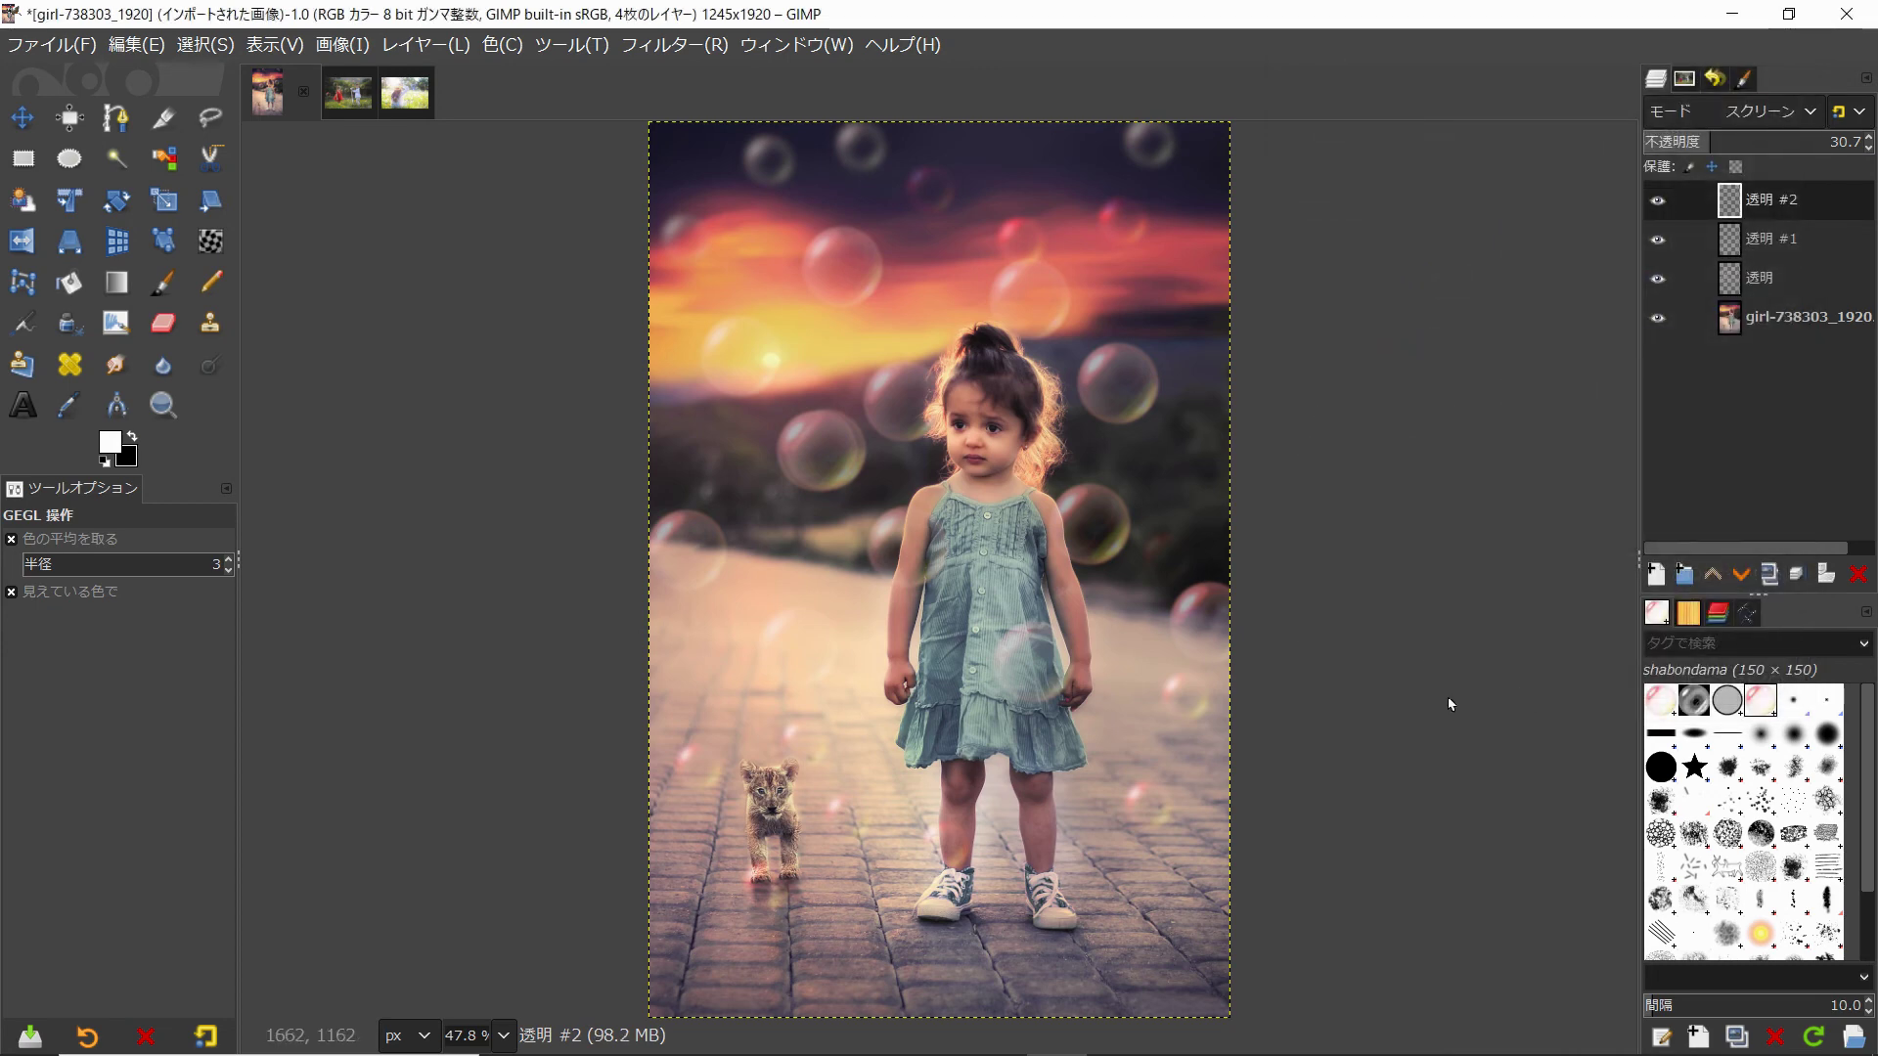